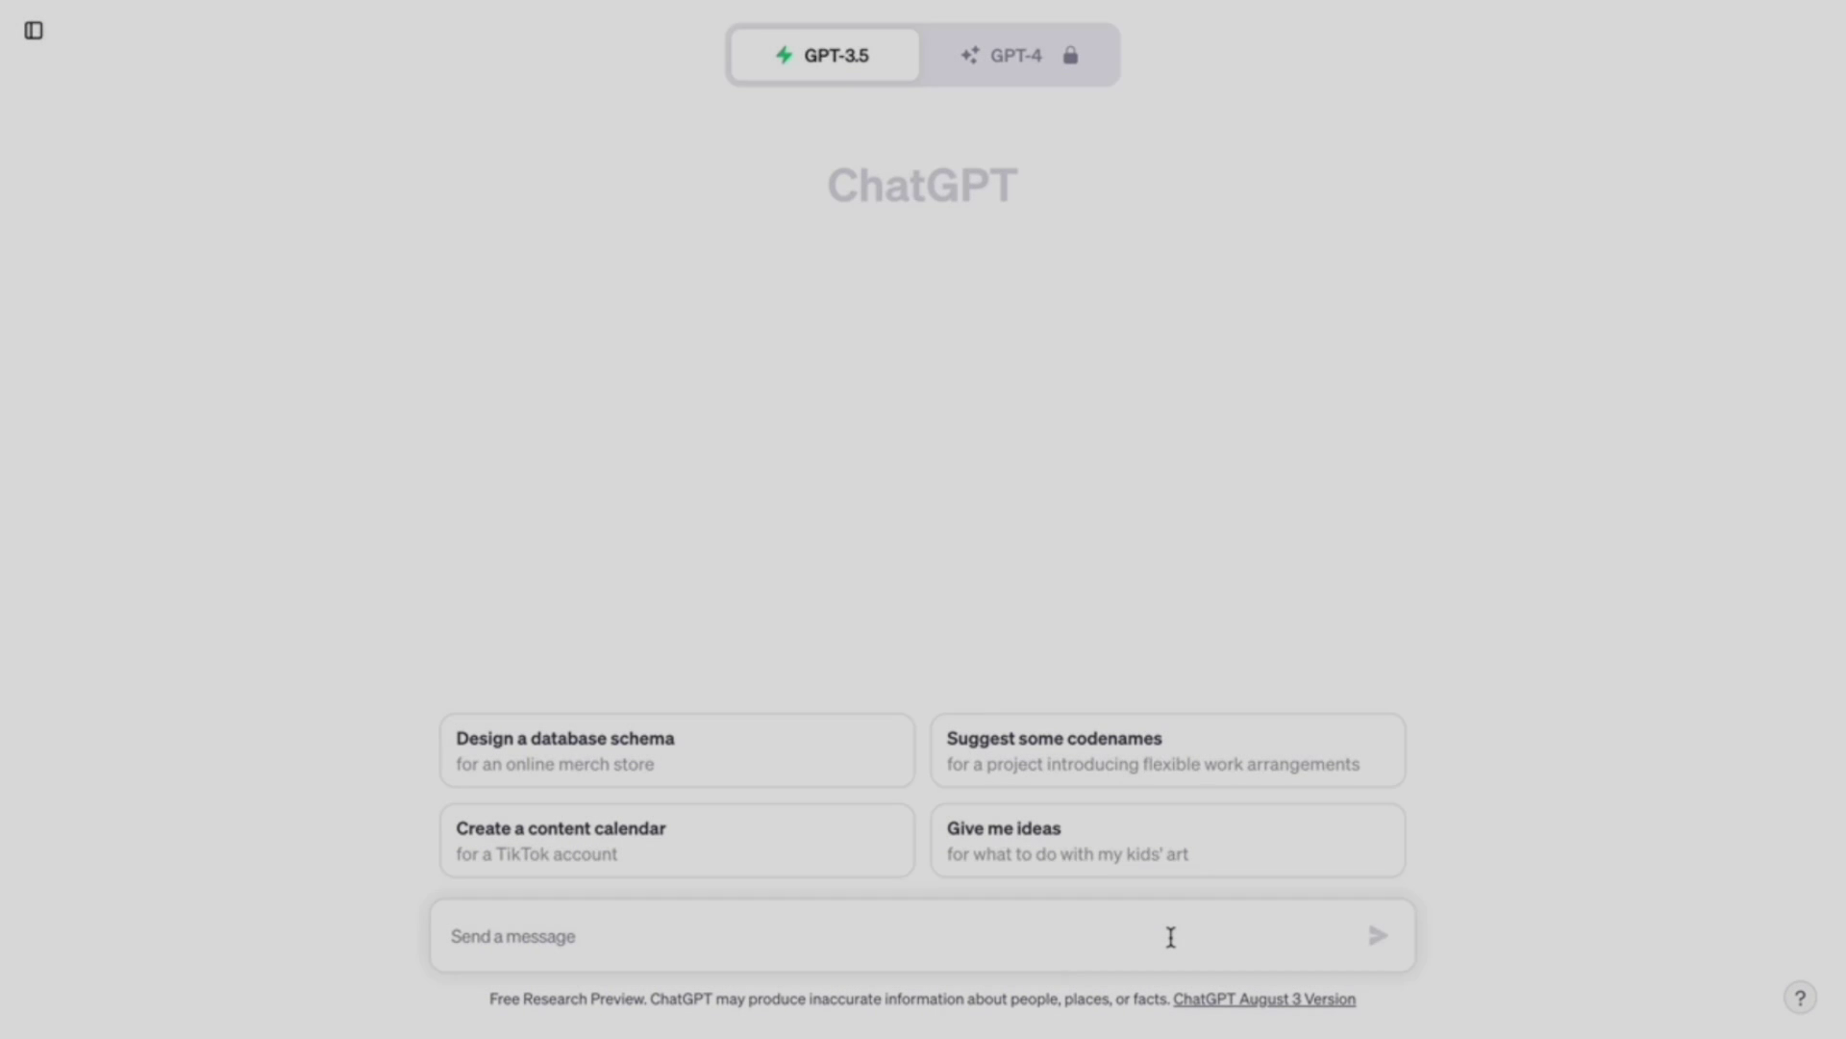
# Ask for a 5-record sample dataset in CSV format with common fields online course sales analysts encounter, for a newly hired analyst's practice
pyautogui.write("I'm a recently hired Analyst an online course sales company, looking for sample data that I can use to practice applying my skills. Can you please produce a 50-record sample dataset in CSV format containing common fields that online course sales analysts  typically encounter on the job")
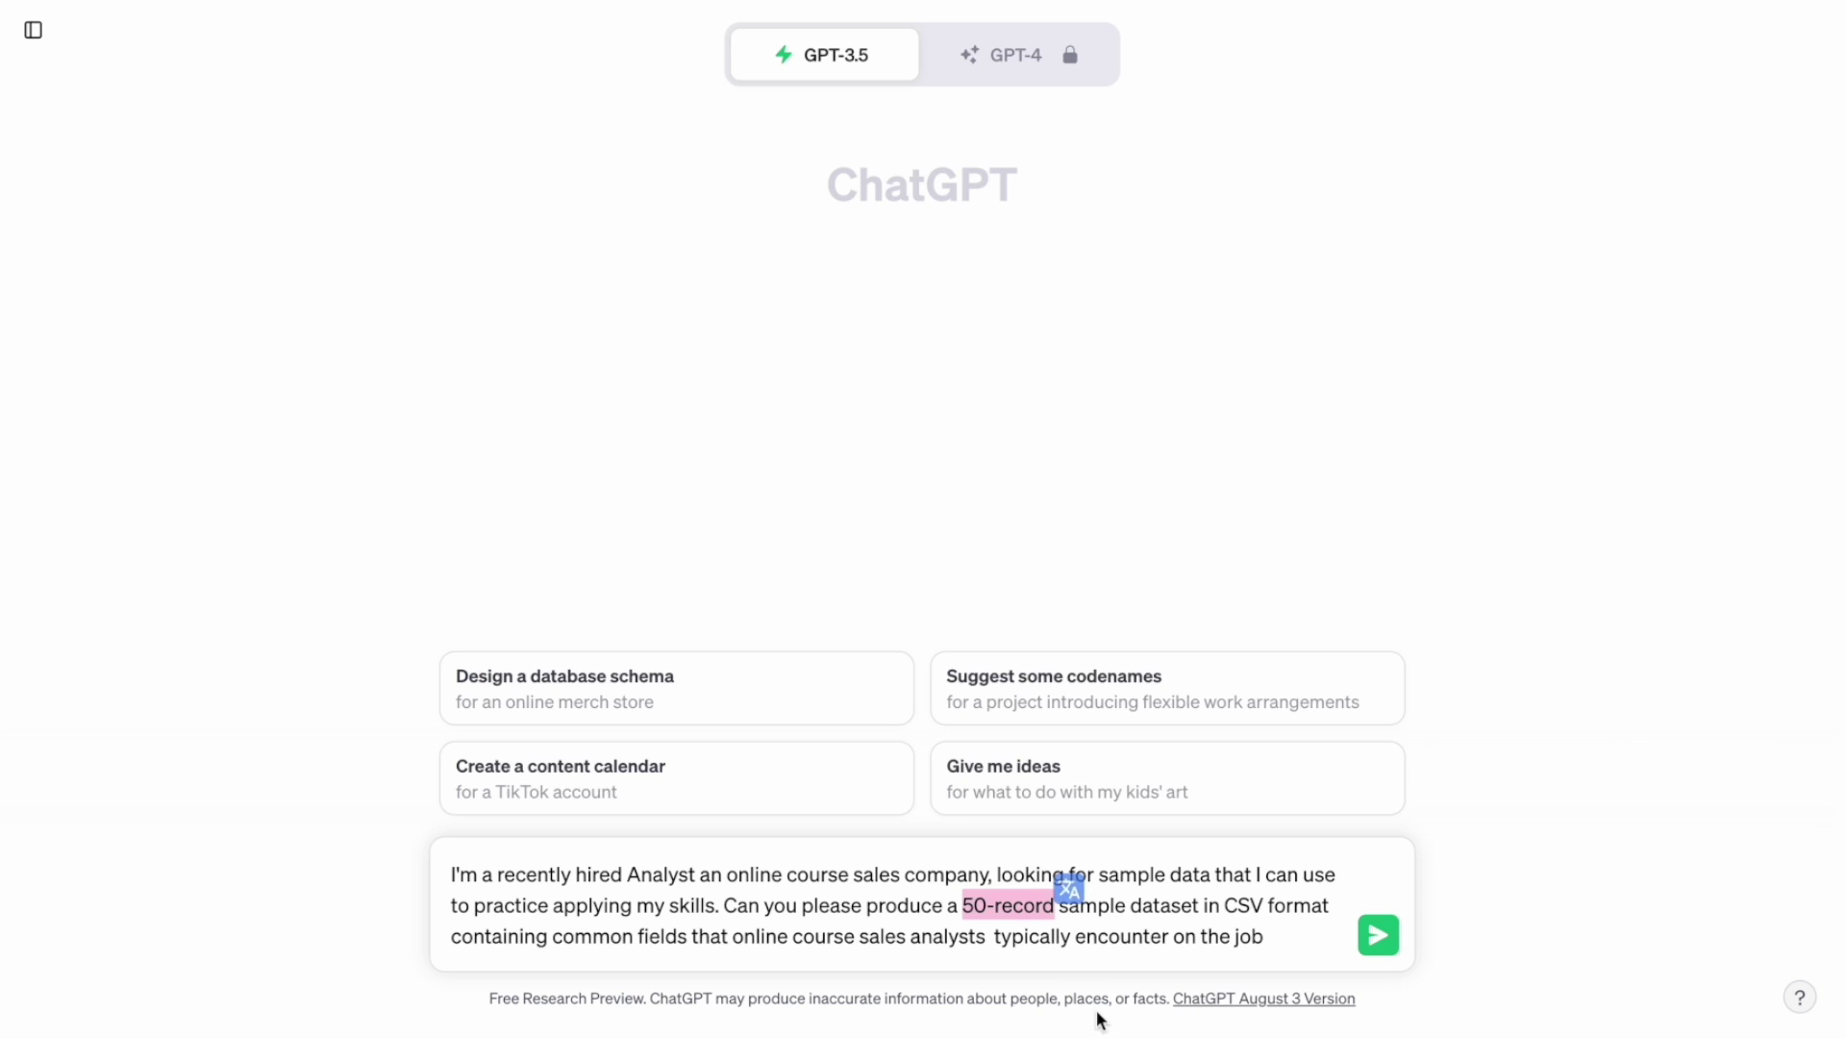
pyautogui.press('Delete')
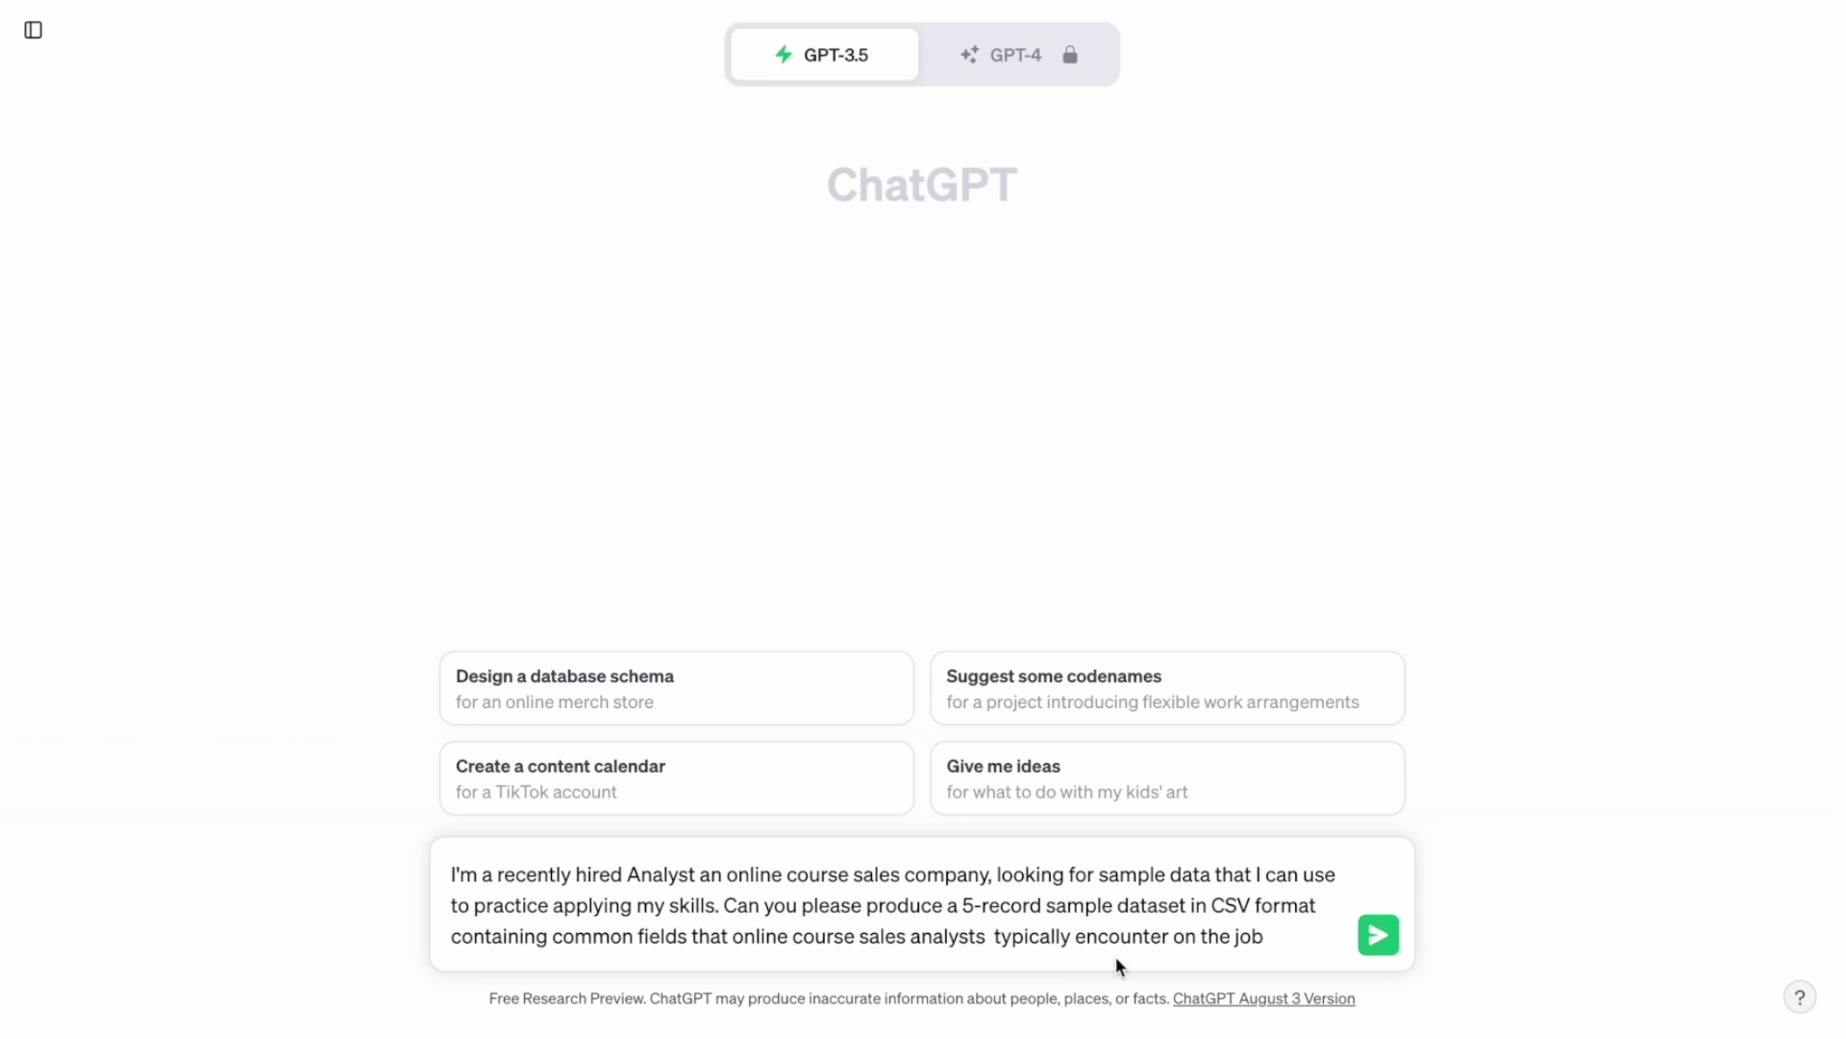
pyautogui.press('Return')
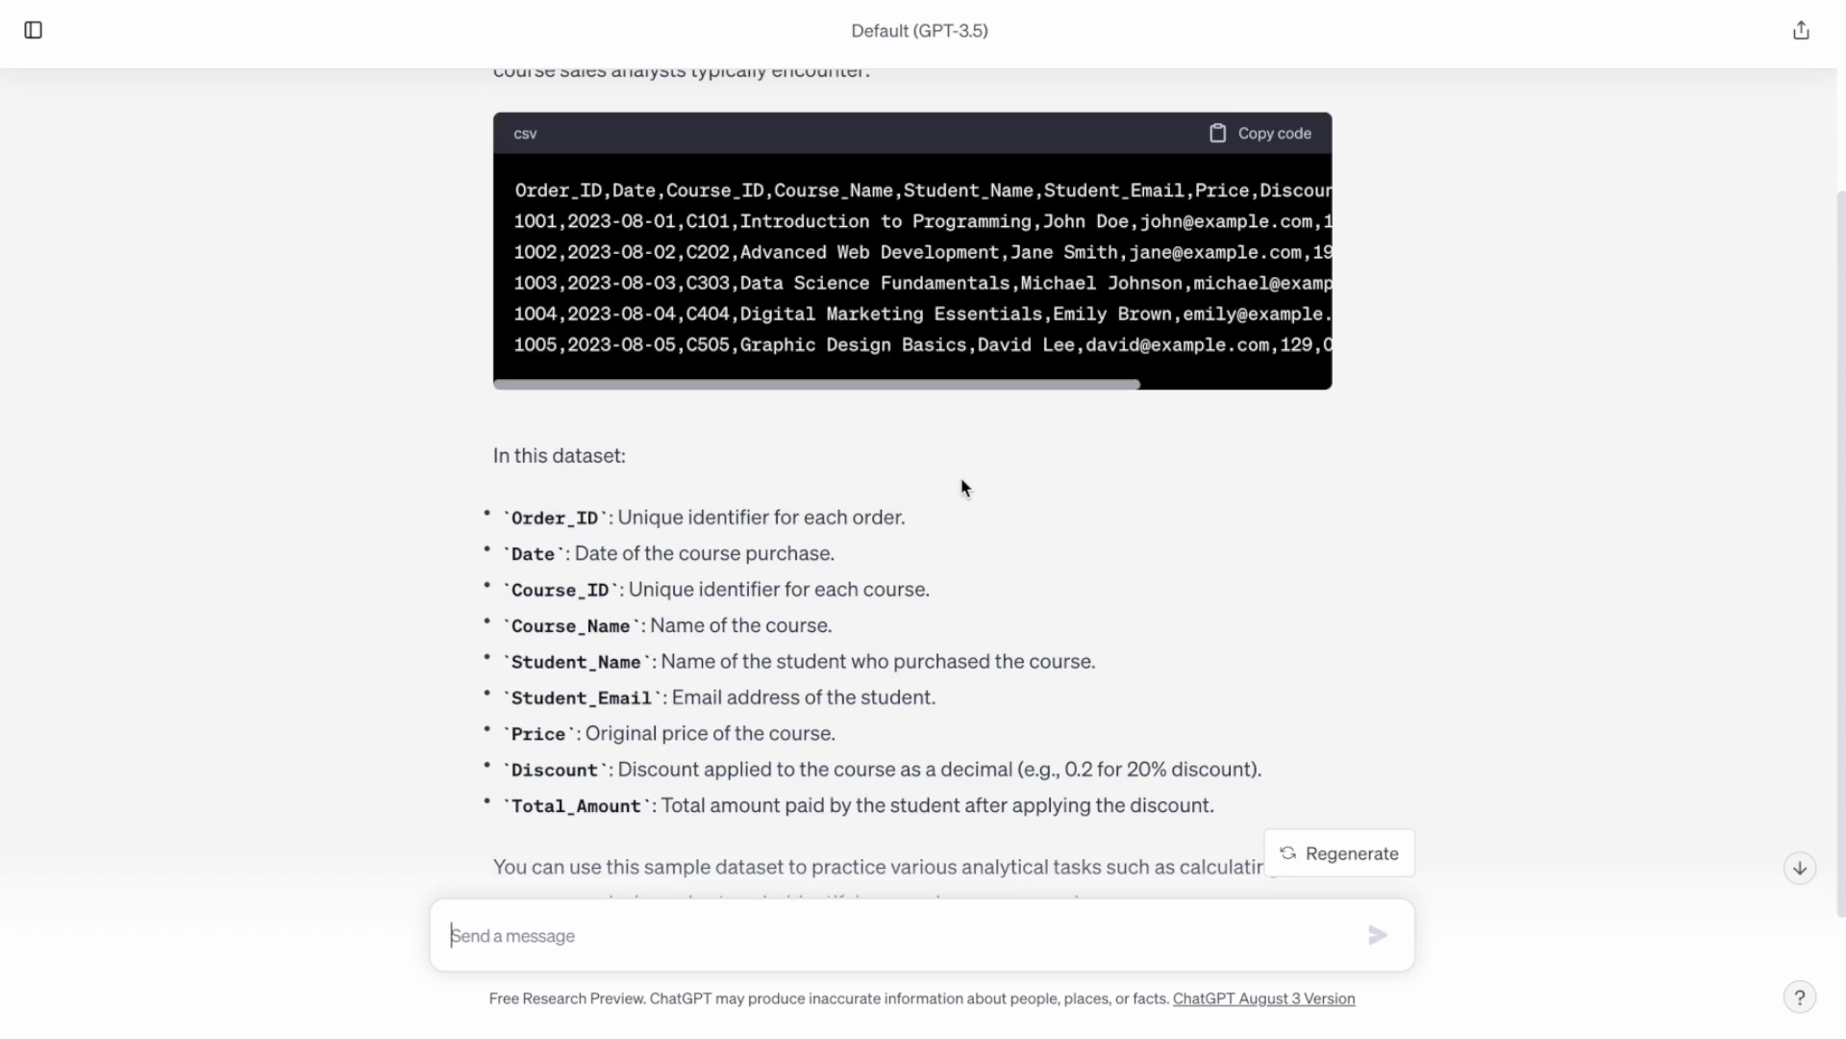
# Examine the generated CSV records together with the descriptions of the dataset's fields, from Order_ID to Total_Amount
pyautogui.hscroll(2, 940, 366)
pyautogui.scroll(-1, 924, 404)
pyautogui.moveTo(510, 438); pyautogui.dragTo(689, 736)
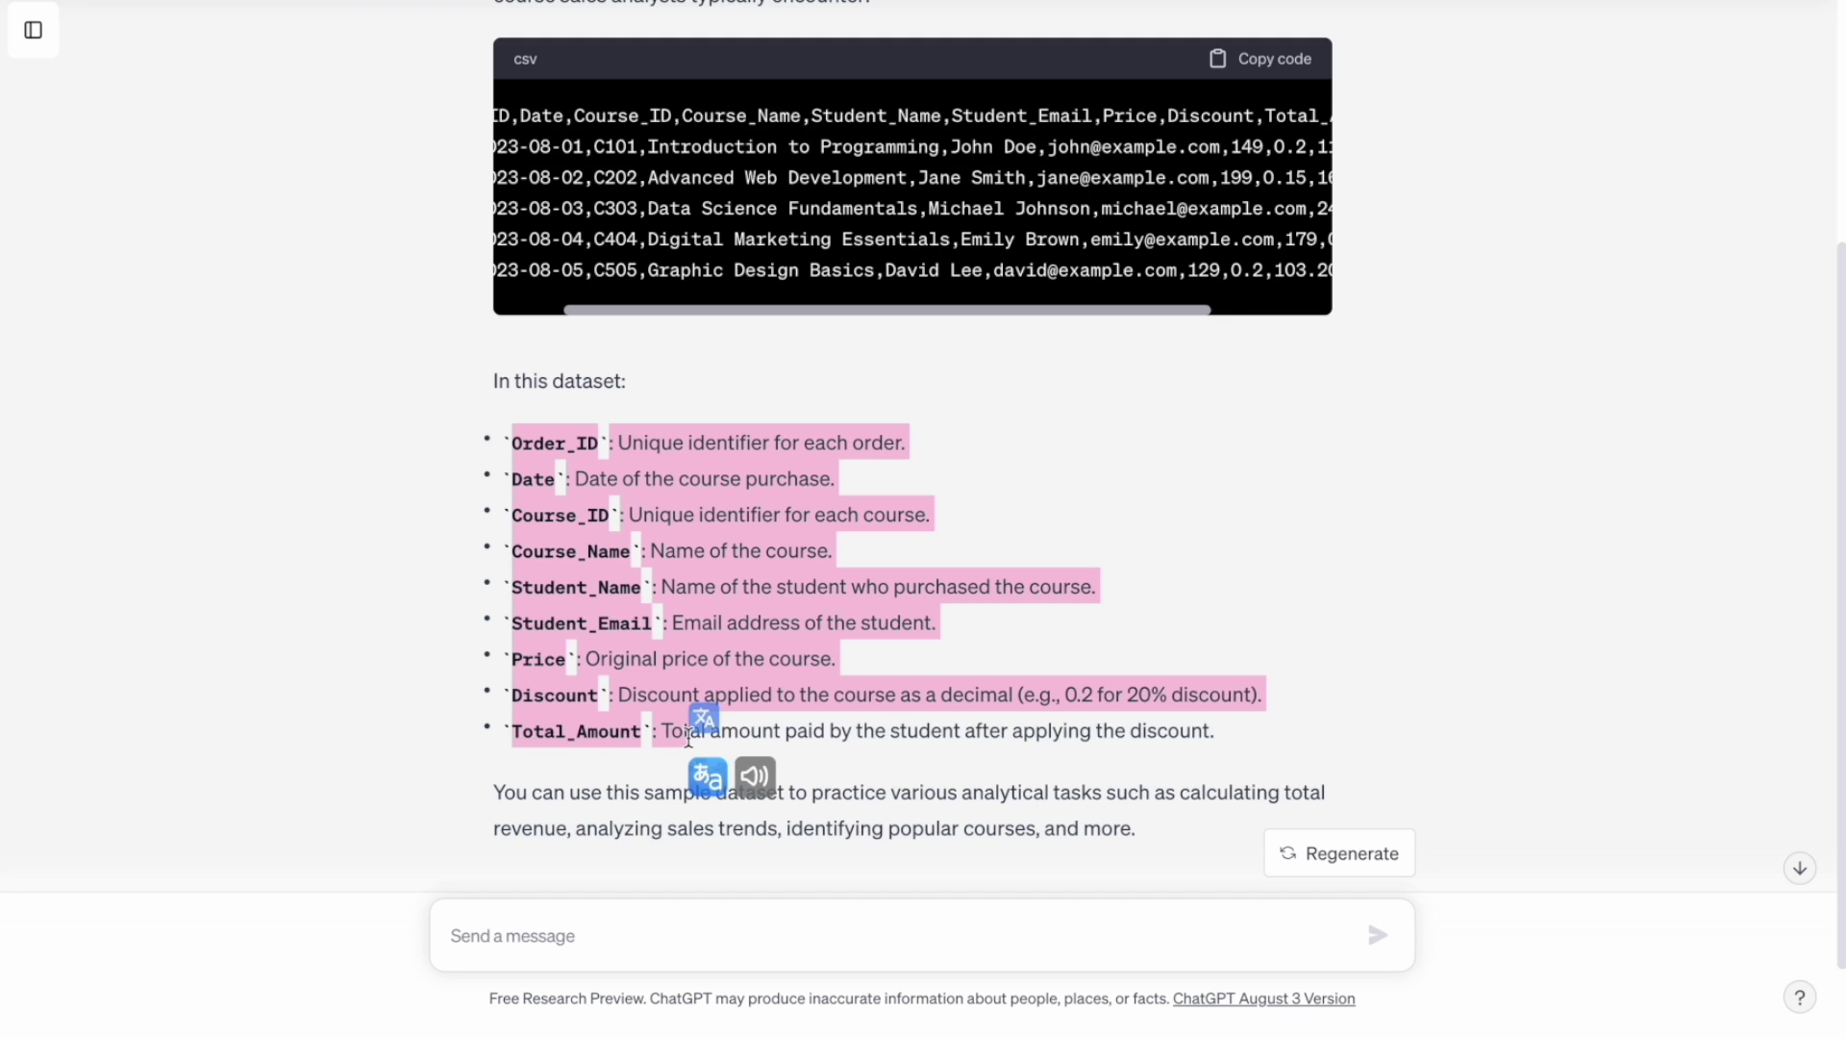
pyautogui.click(545, 428)
pyautogui.moveTo(510, 439); pyautogui.dragTo(664, 433)
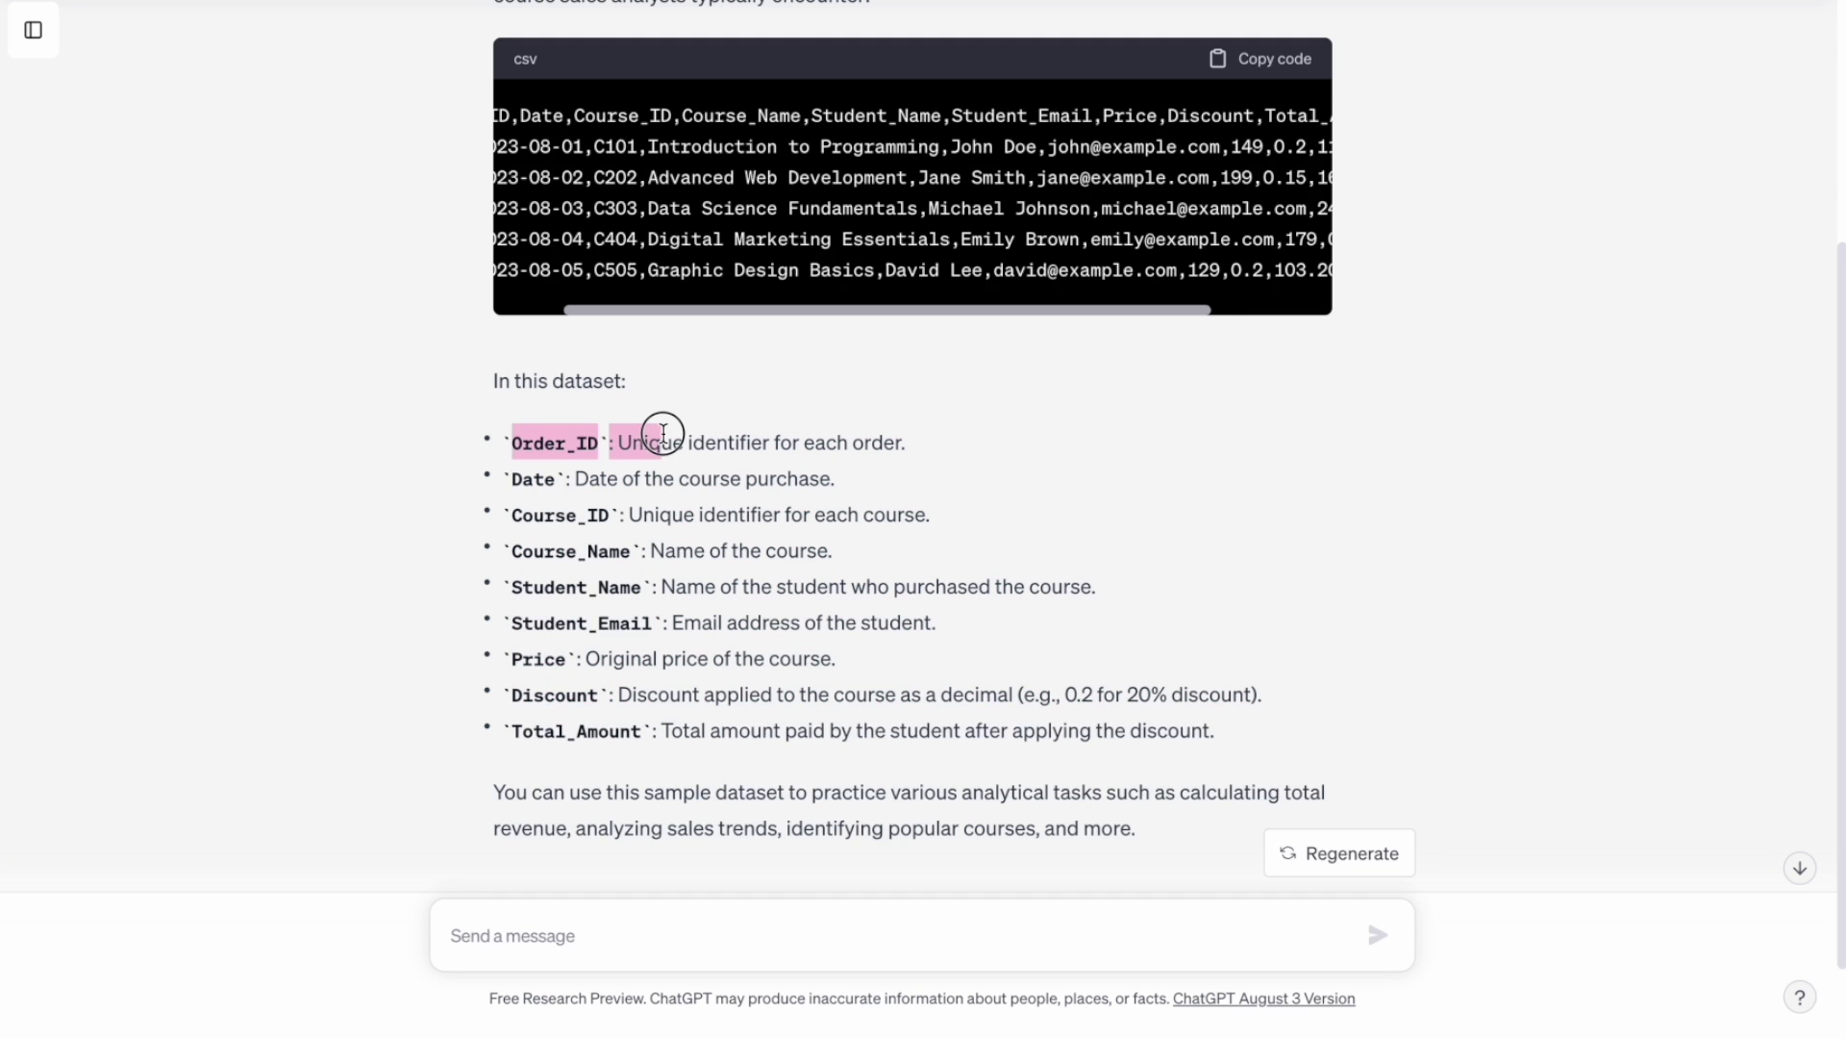
pyautogui.moveTo(510, 478); pyautogui.dragTo(569, 479)
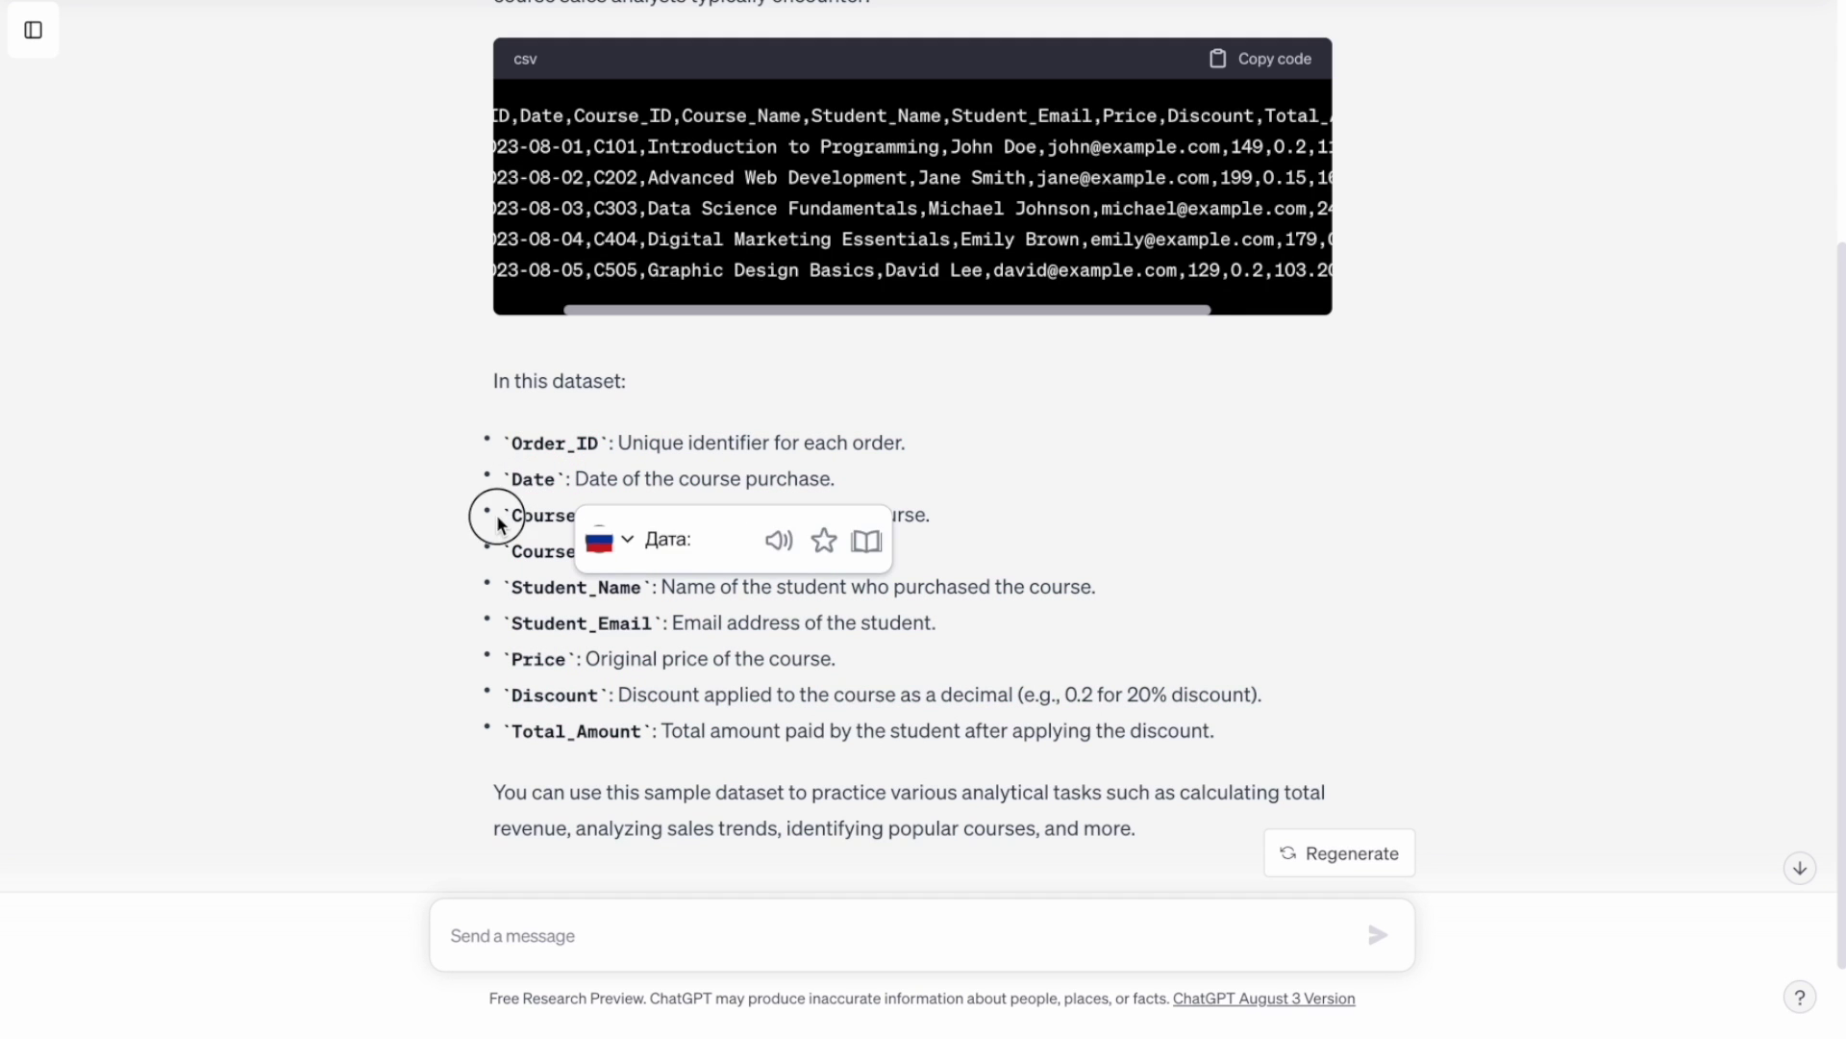
pyautogui.hscroll(-2, 712, 221)
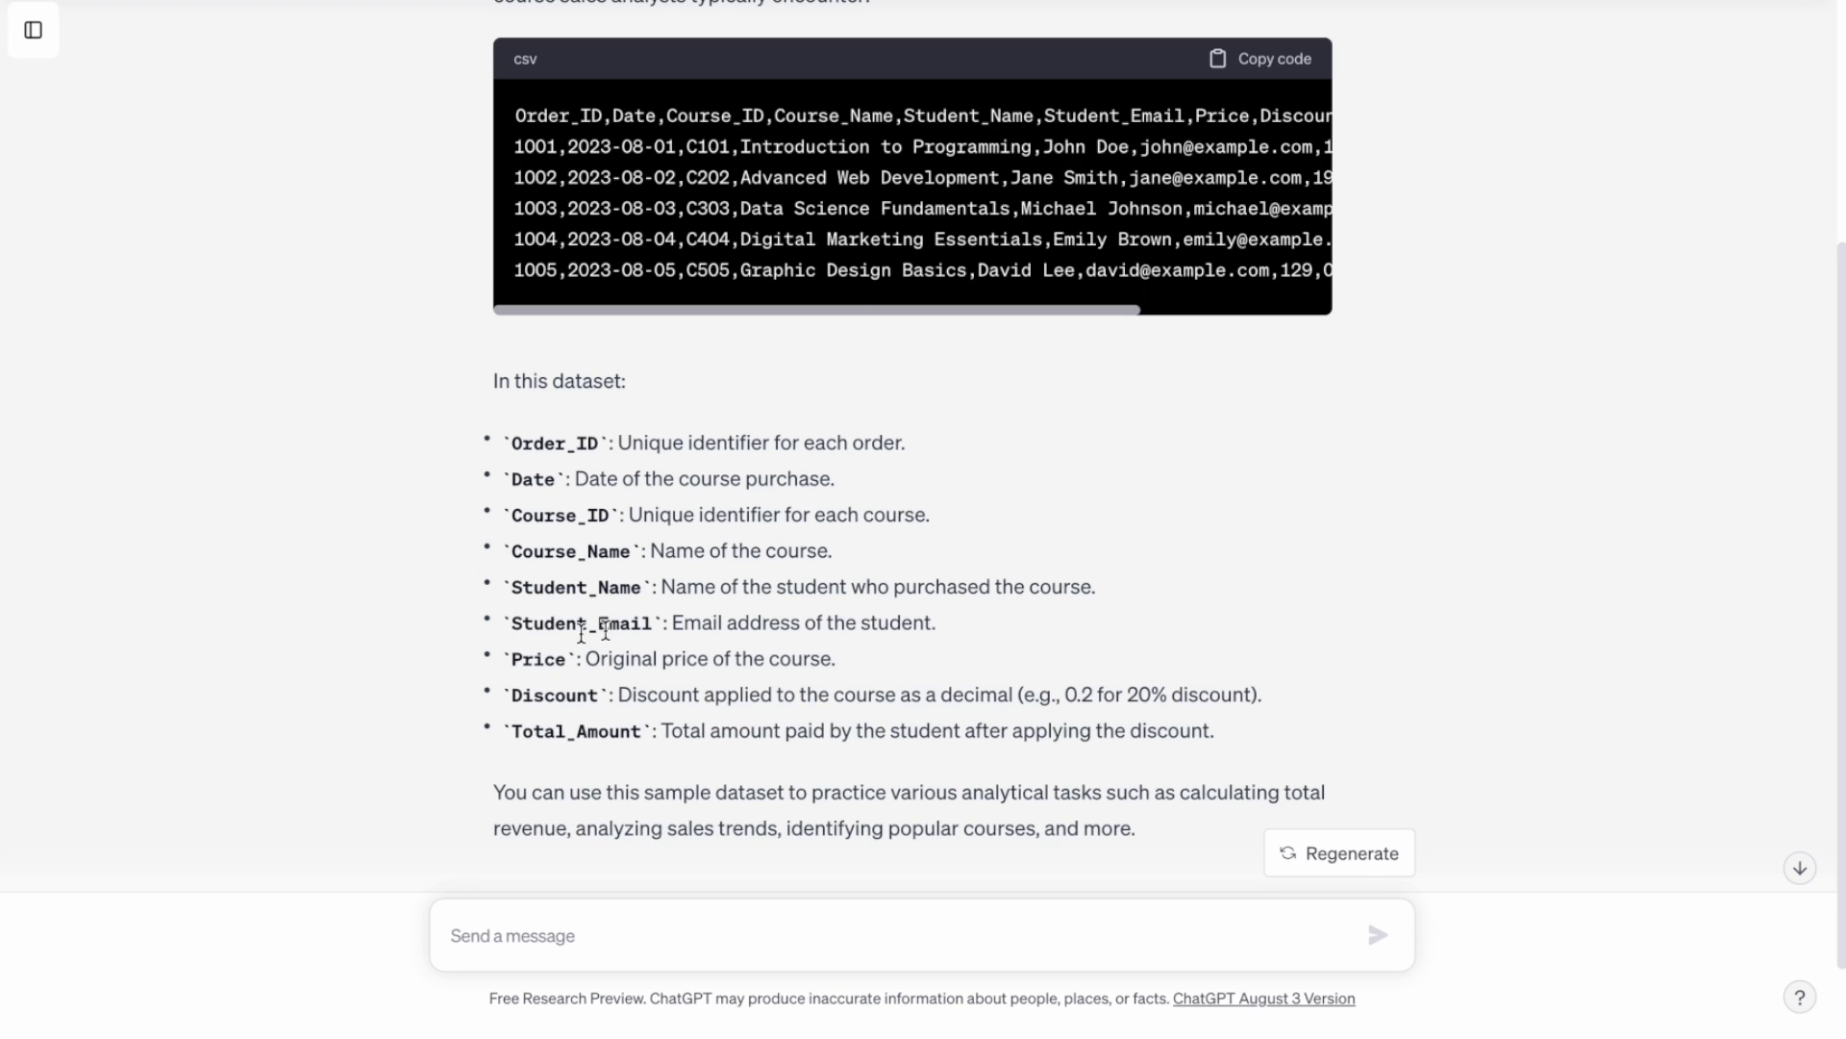
pyautogui.moveTo(510, 693); pyautogui.dragTo(760, 688)
pyautogui.click(510, 726)
pyautogui.moveTo(494, 733); pyautogui.dragTo(1290, 741)
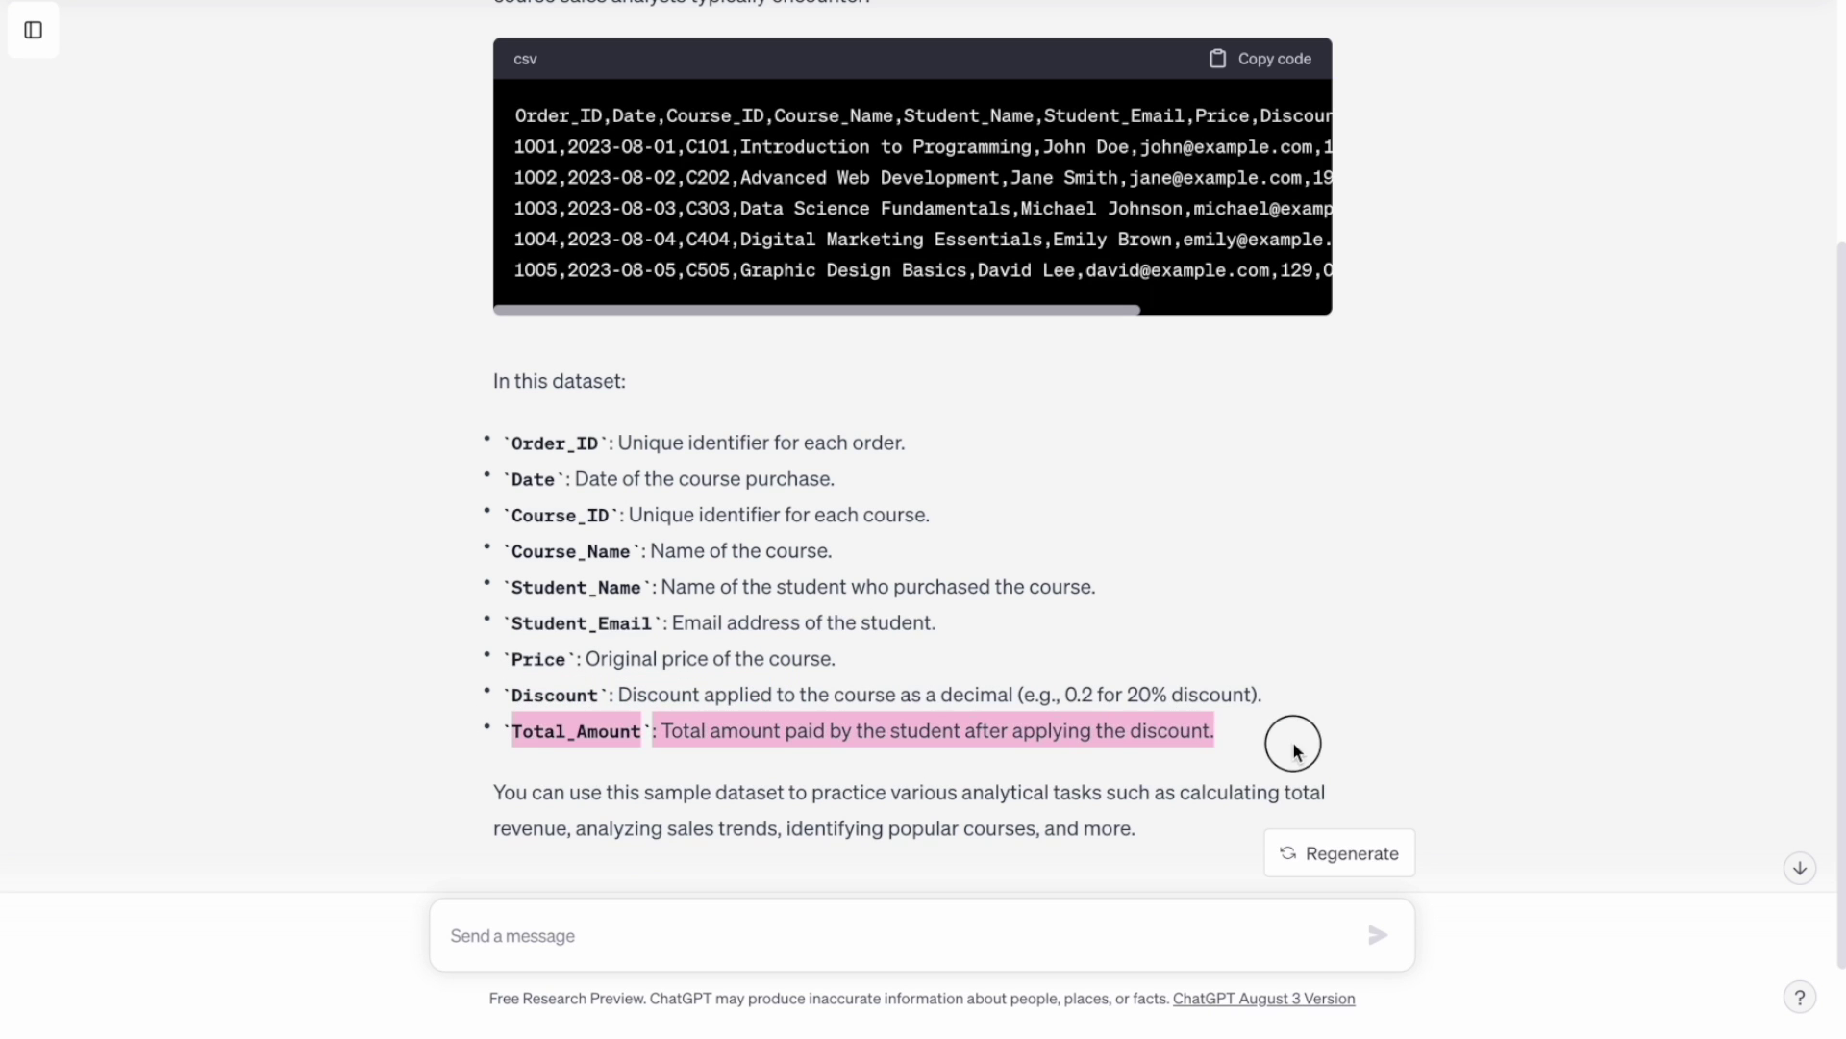
pyautogui.click(794, 720)
pyautogui.scroll(-1, 794, 719)
pyautogui.scroll(3, 886, 538)
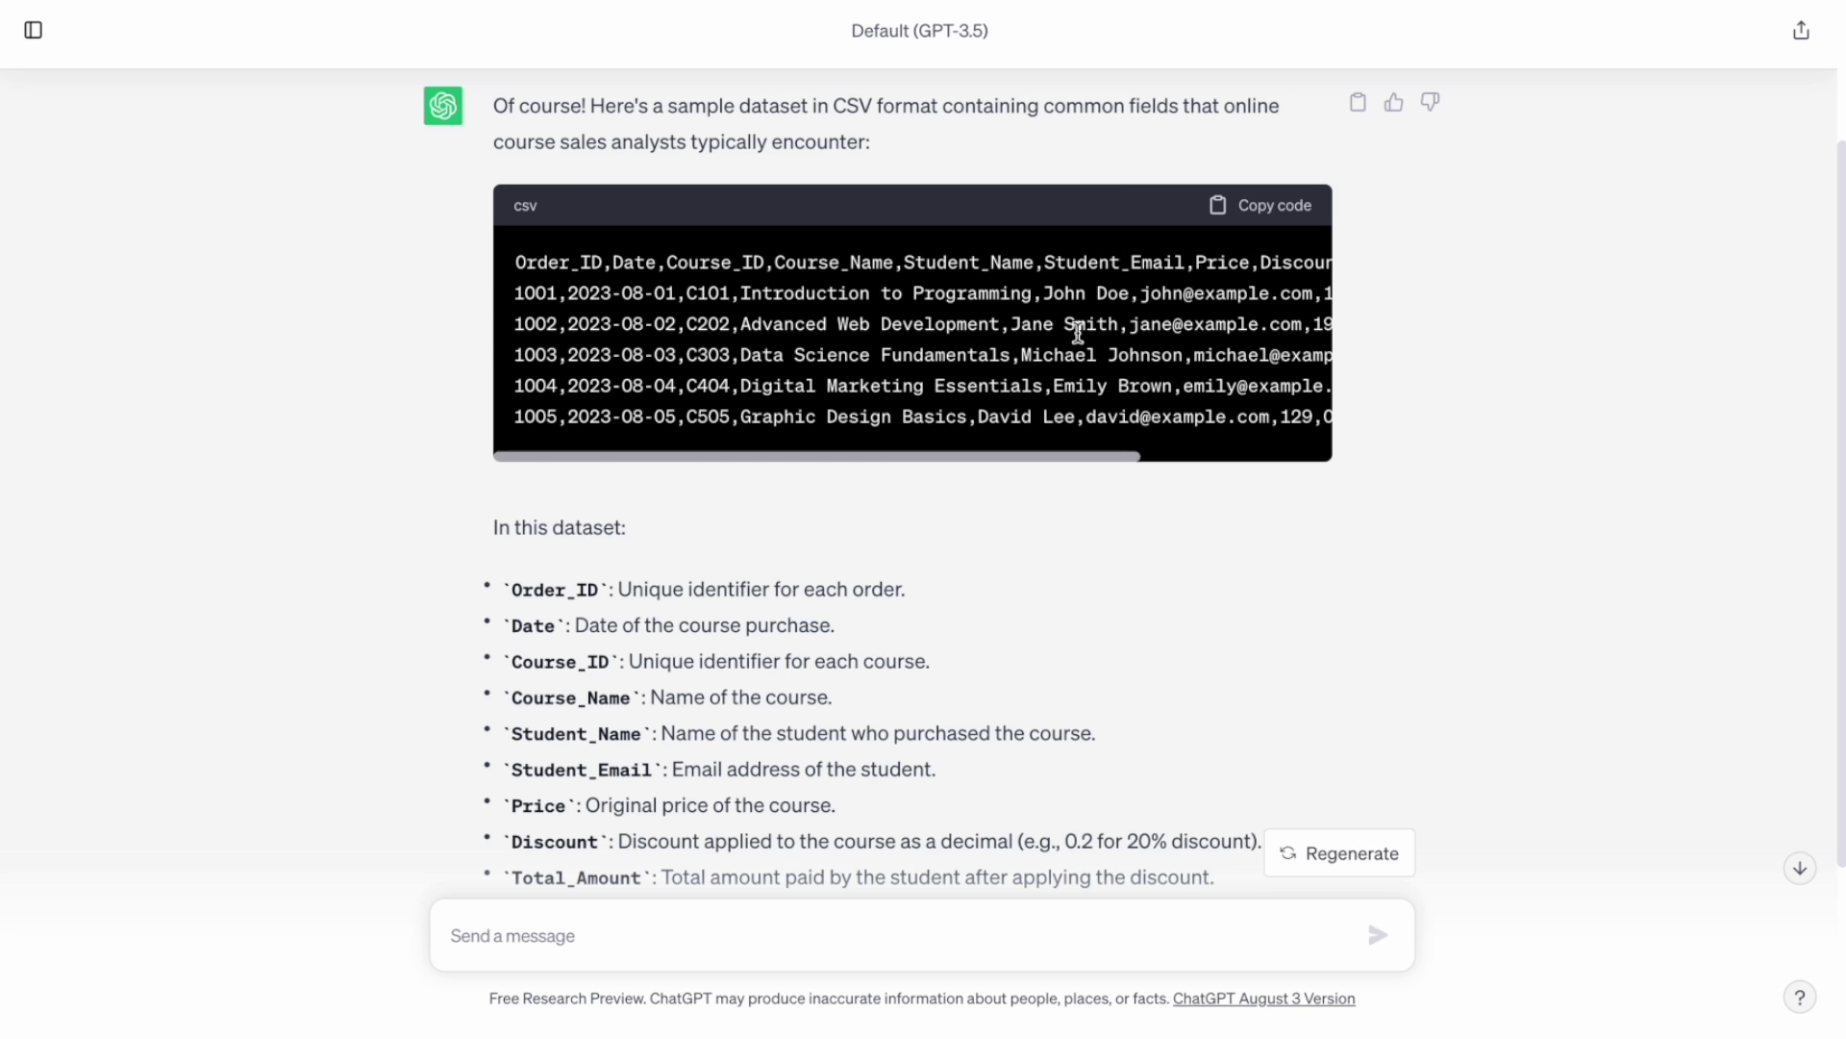
pyautogui.hscroll(3, 1078, 333)
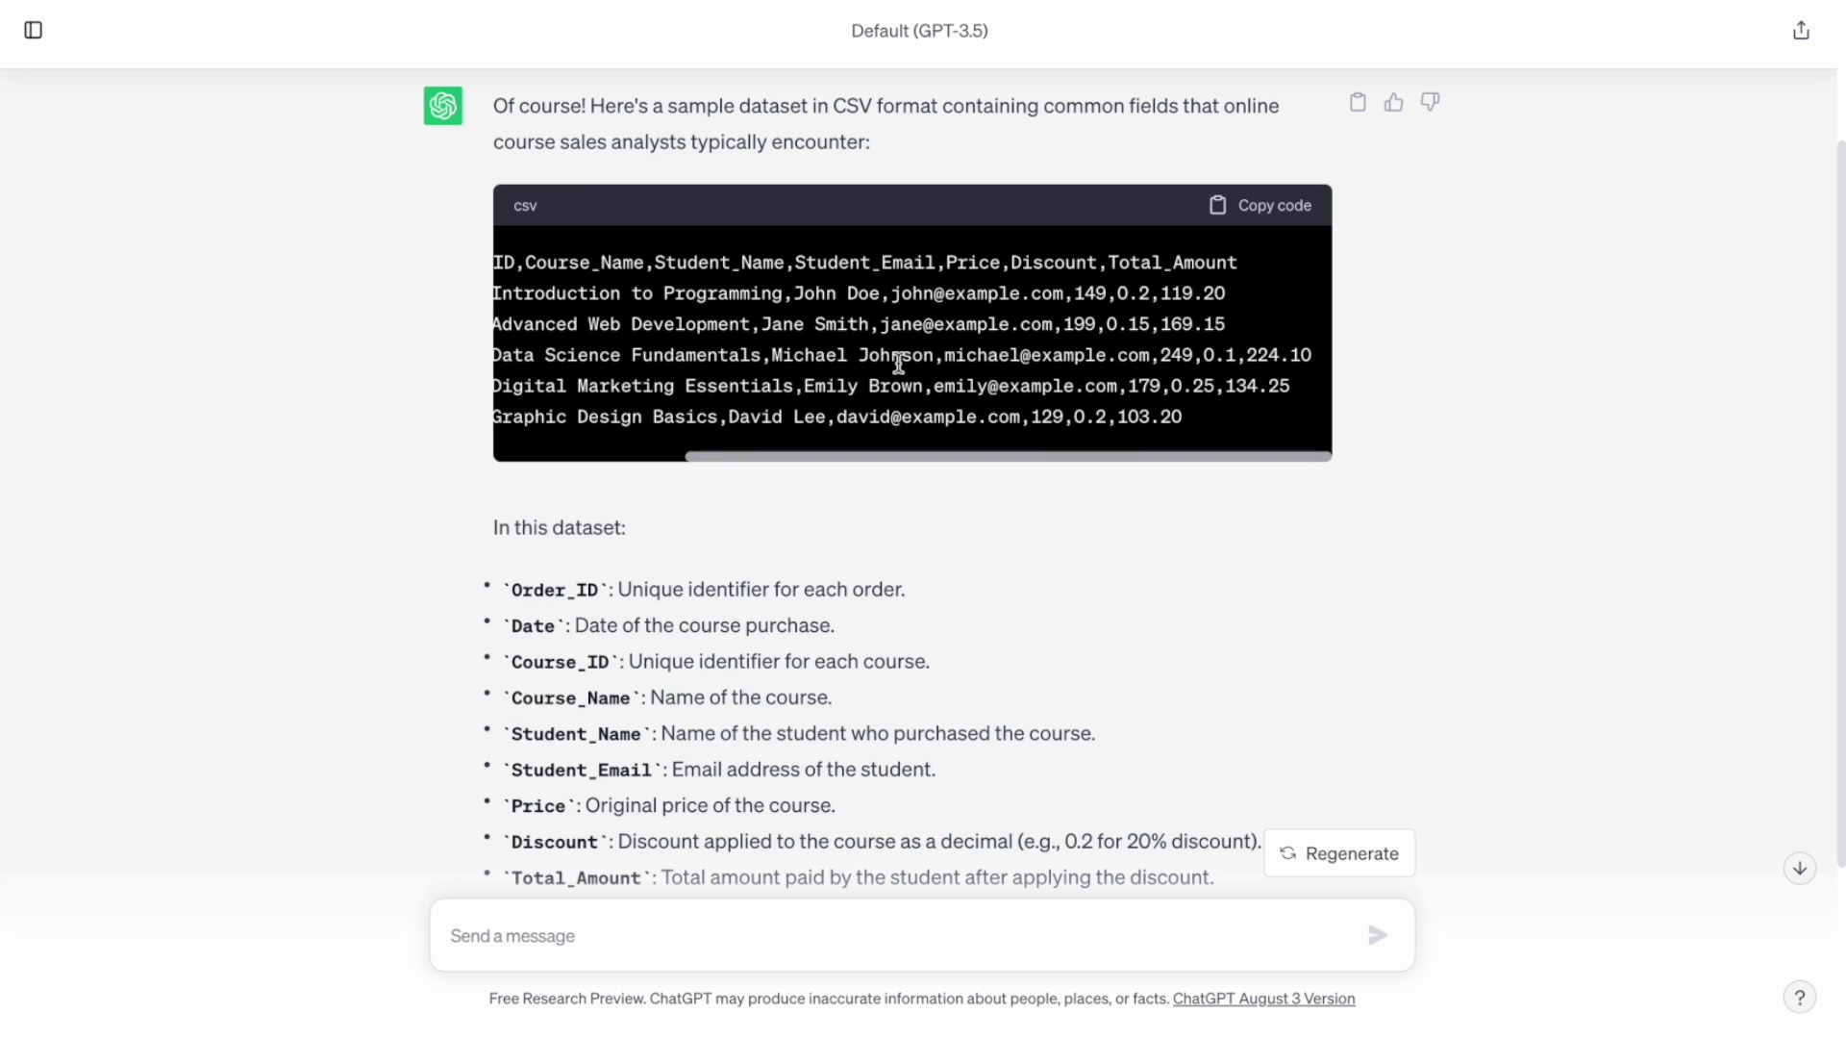
pyautogui.scroll(1, 885, 365)
pyautogui.hscroll(-3, 879, 367)
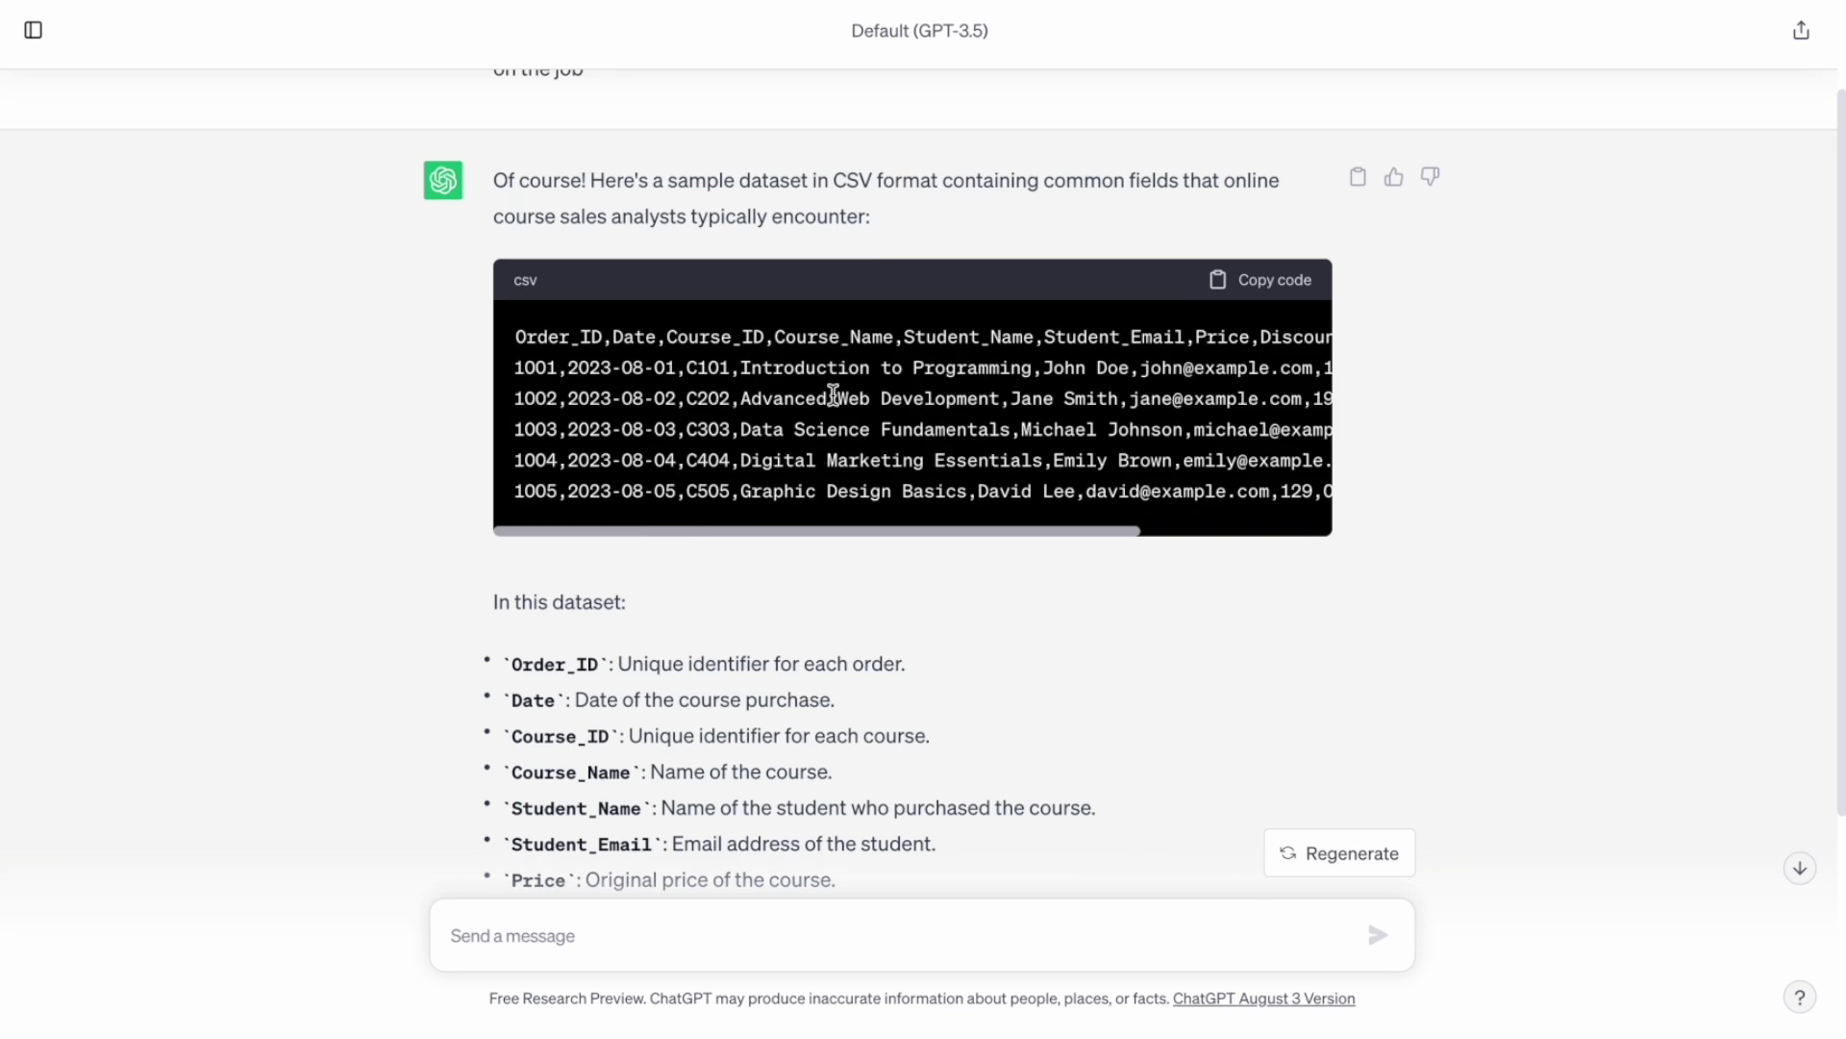
# Reuse the original prompt as a new message, change the request to a 50-record sample dataset, and submit it
pyautogui.scroll(2, 873, 252)
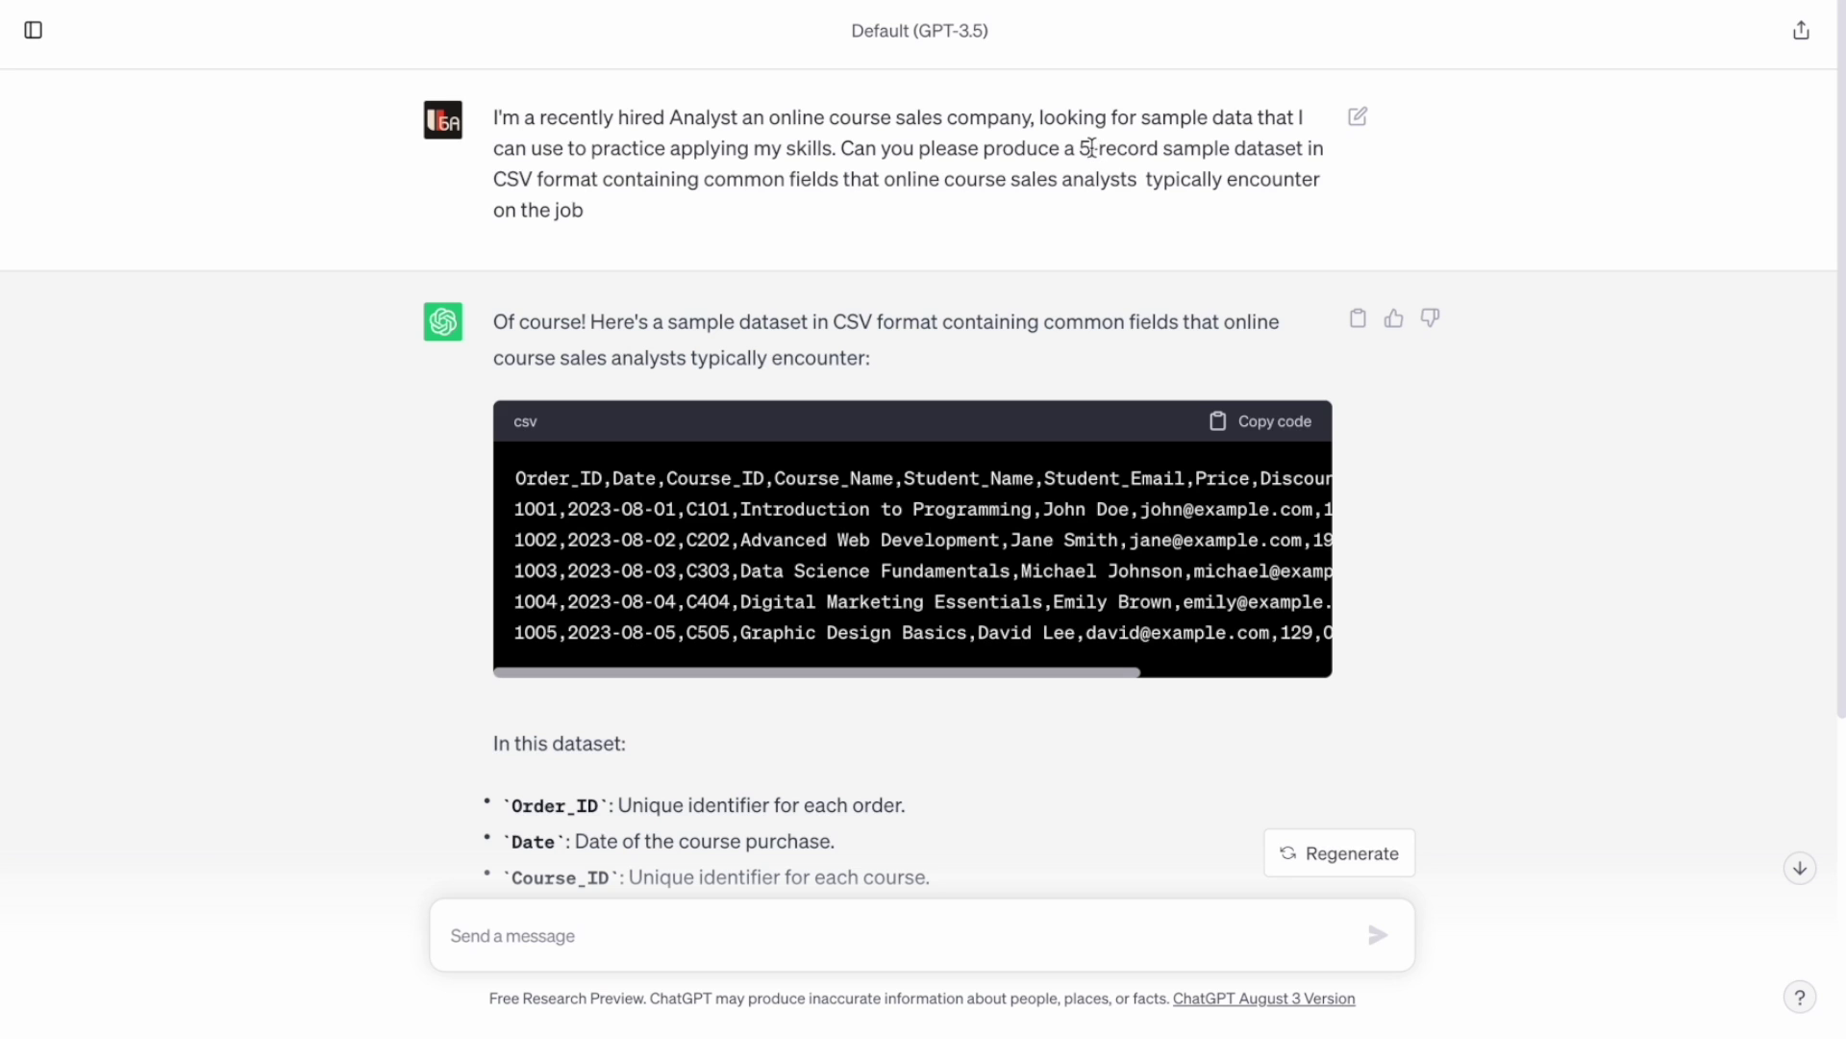
pyautogui.scroll(-1, 835, 548)
pyautogui.scroll(2, 767, 481)
pyautogui.moveTo(585, 207); pyautogui.dragTo(493, 115)
pyautogui.hotkey('ctrl', 'c')
pyautogui.scroll(-5, 690, 448)
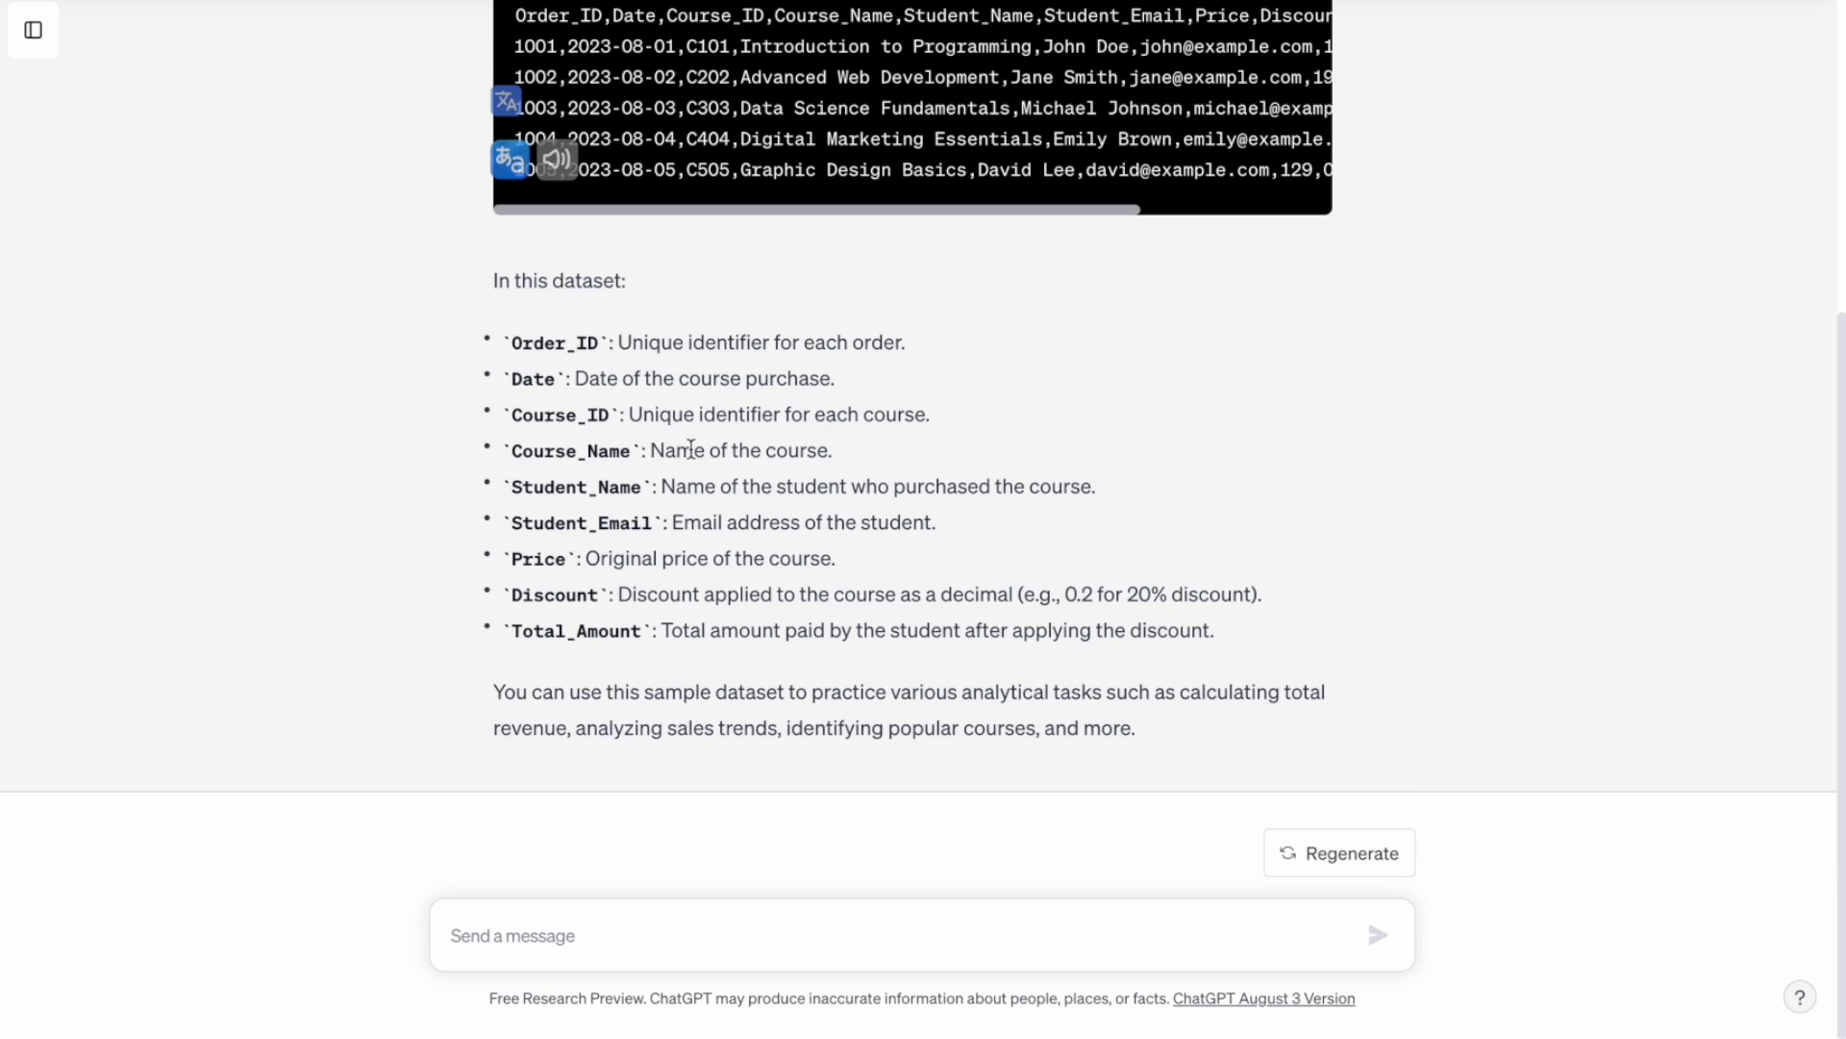
pyautogui.click(525, 954)
pyautogui.hotkey('ctrl', 'v')
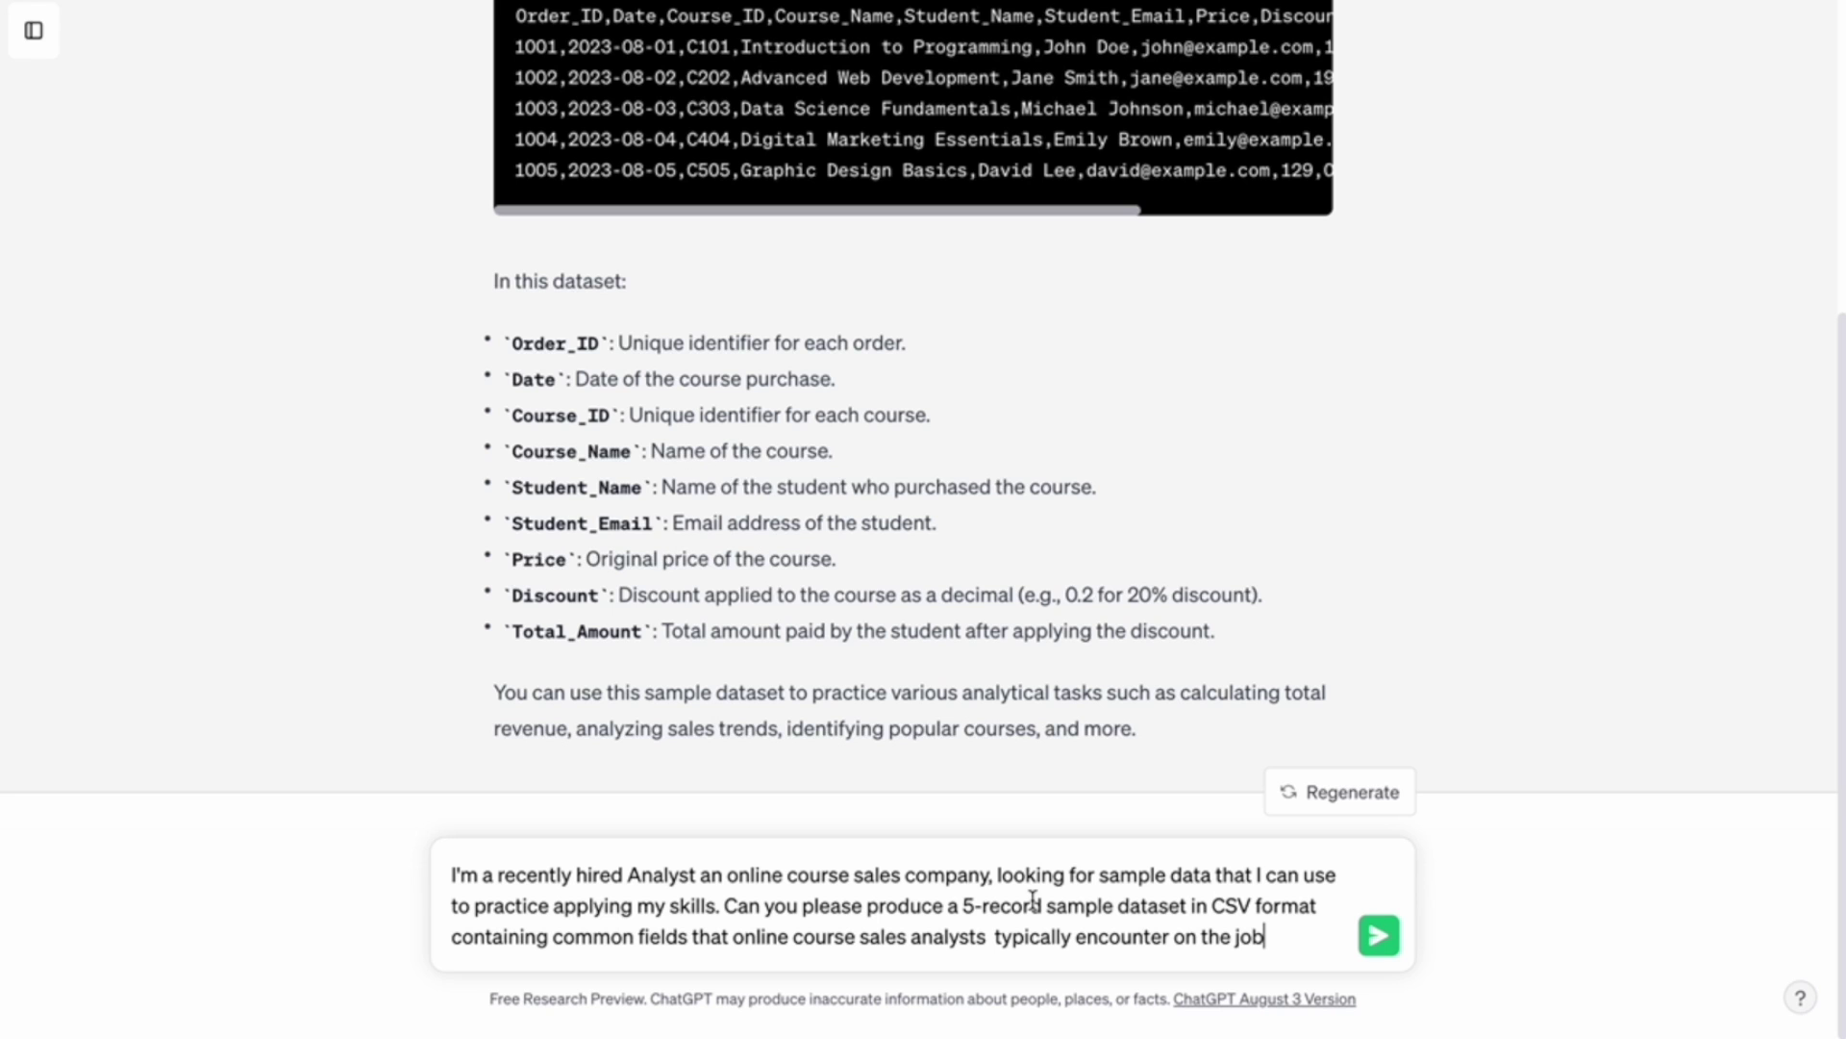
pyautogui.click(974, 905)
pyautogui.write('0')
pyautogui.press('Return')
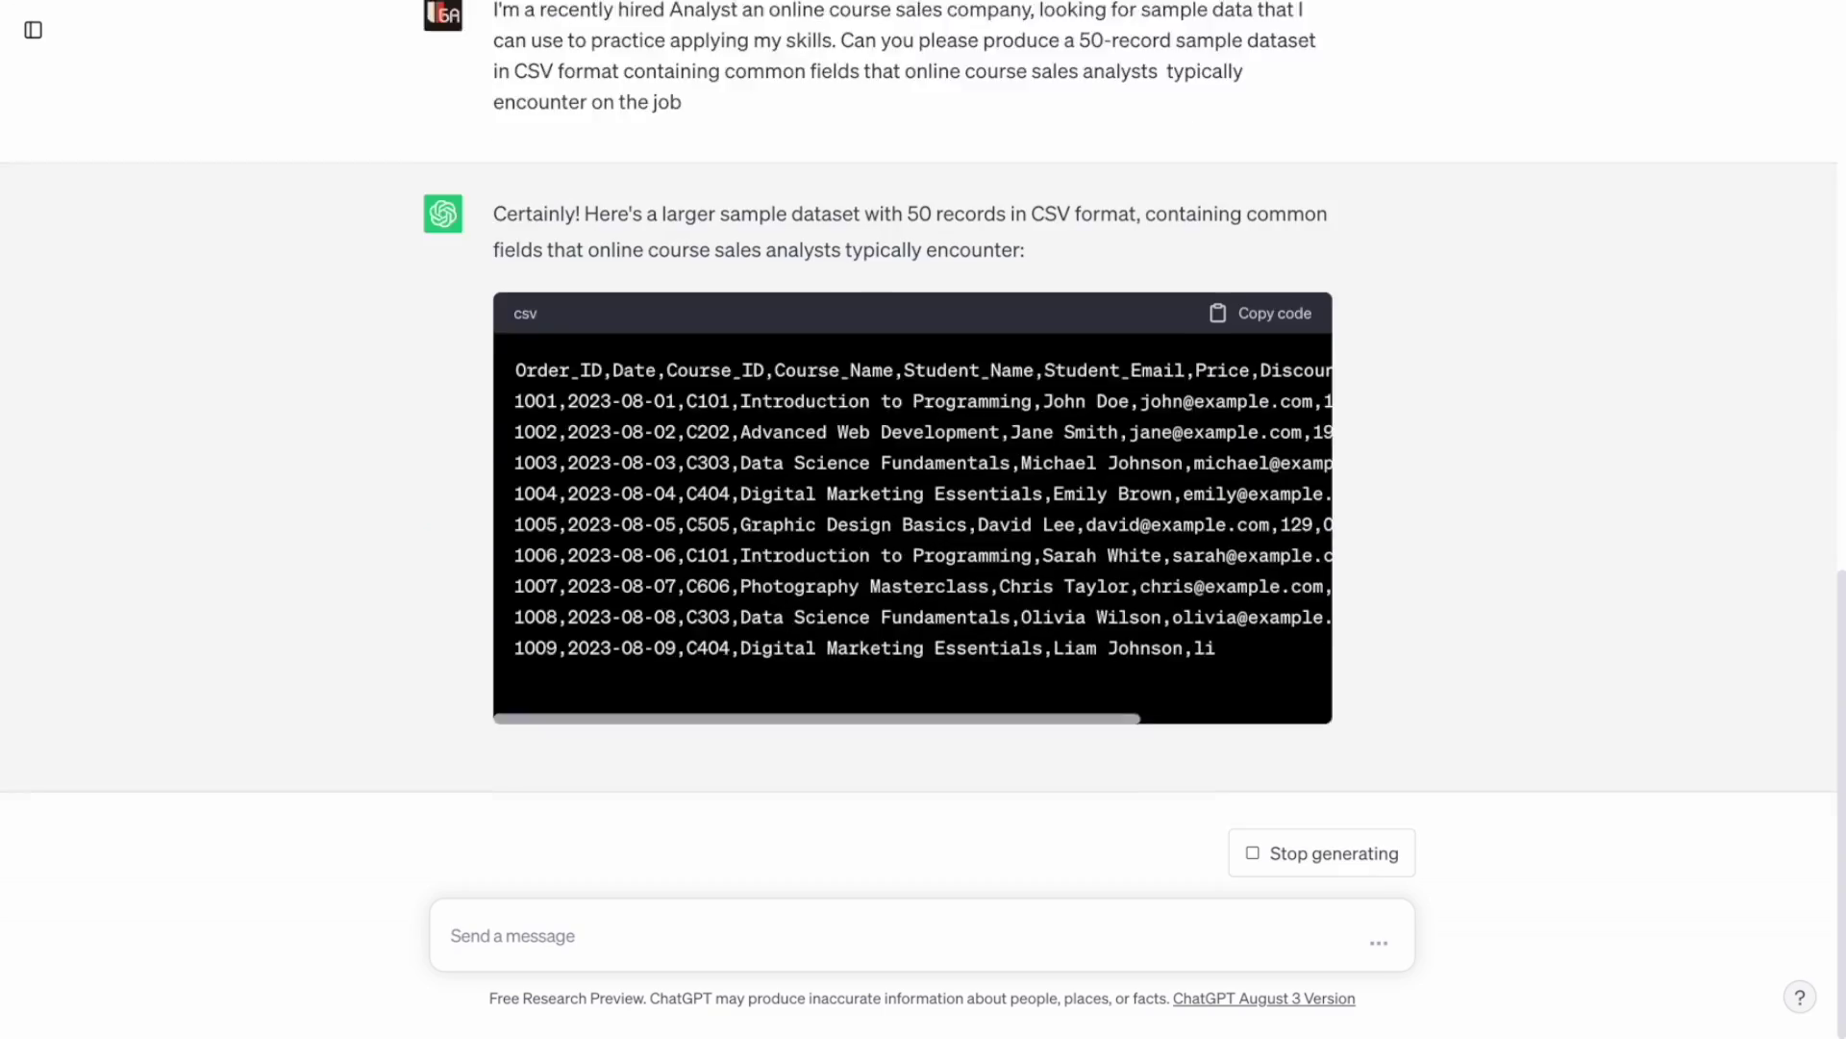
# Copy the CSV code of the larger sample dataset from its beginning in the response
pyautogui.click(1252, 868)
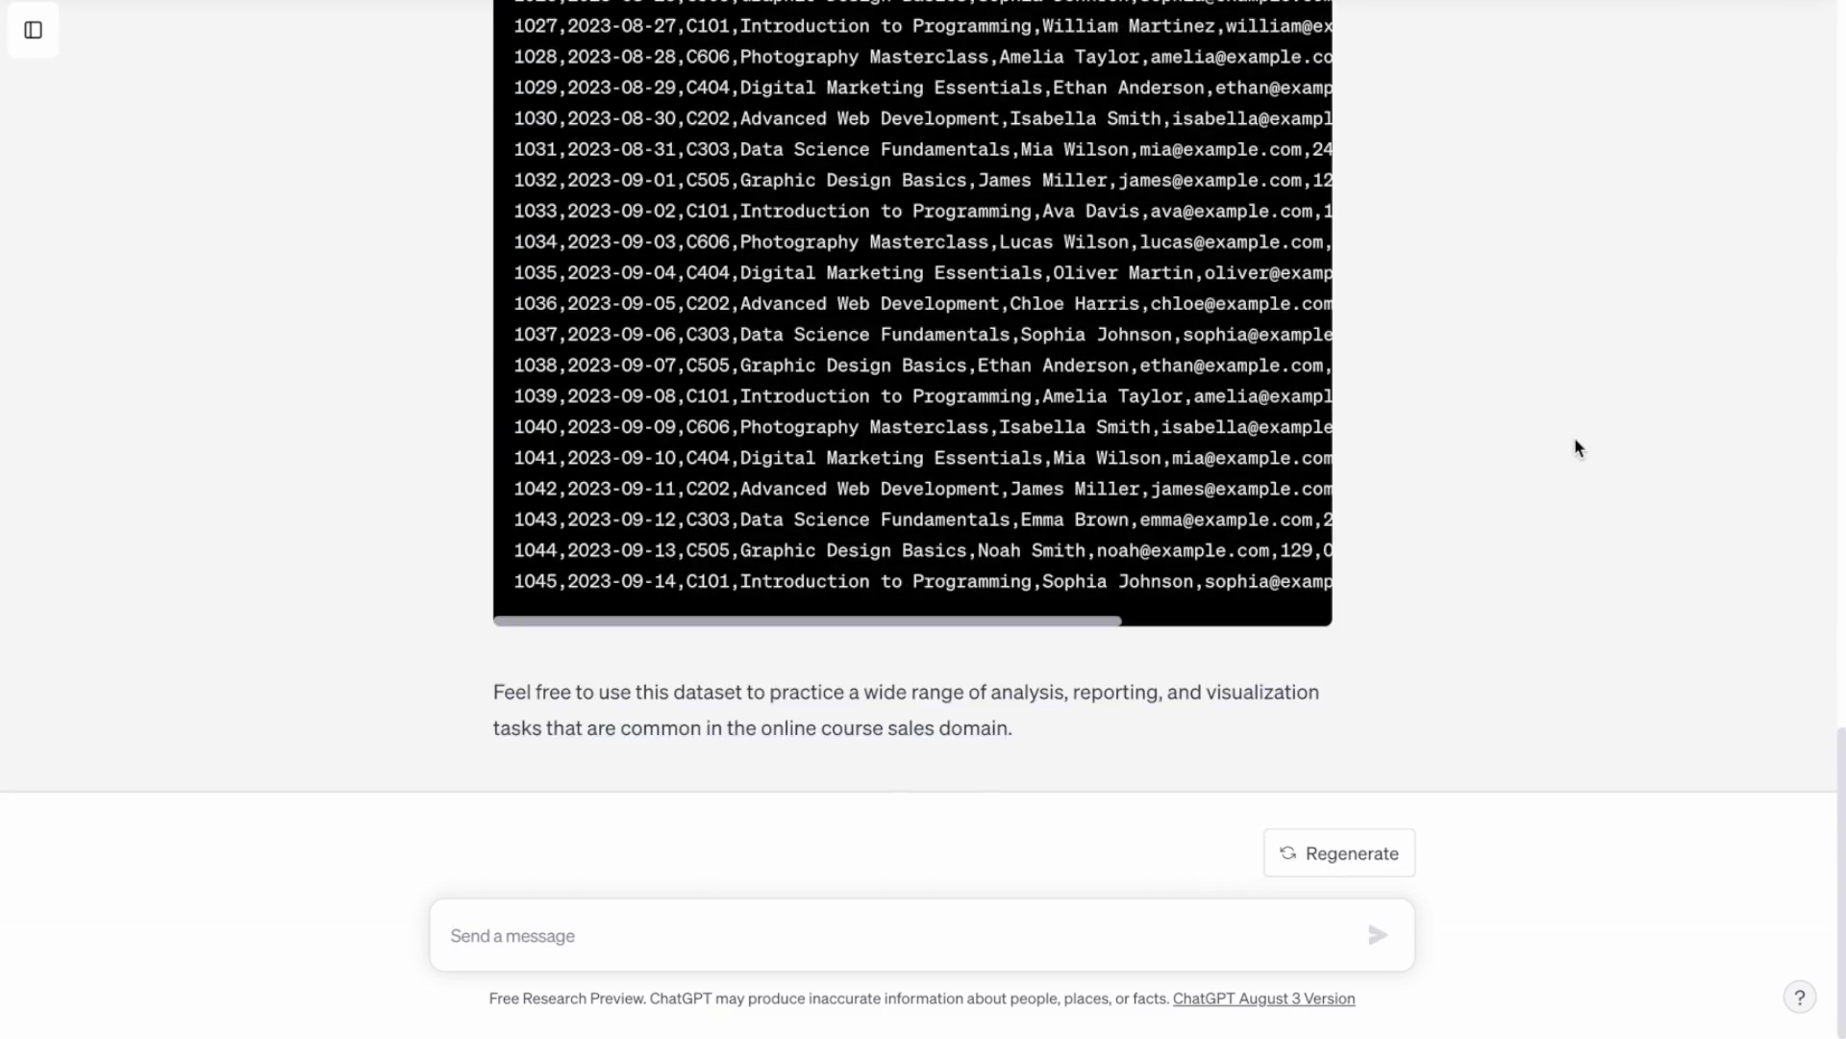
pyautogui.scroll(10, 615, 785)
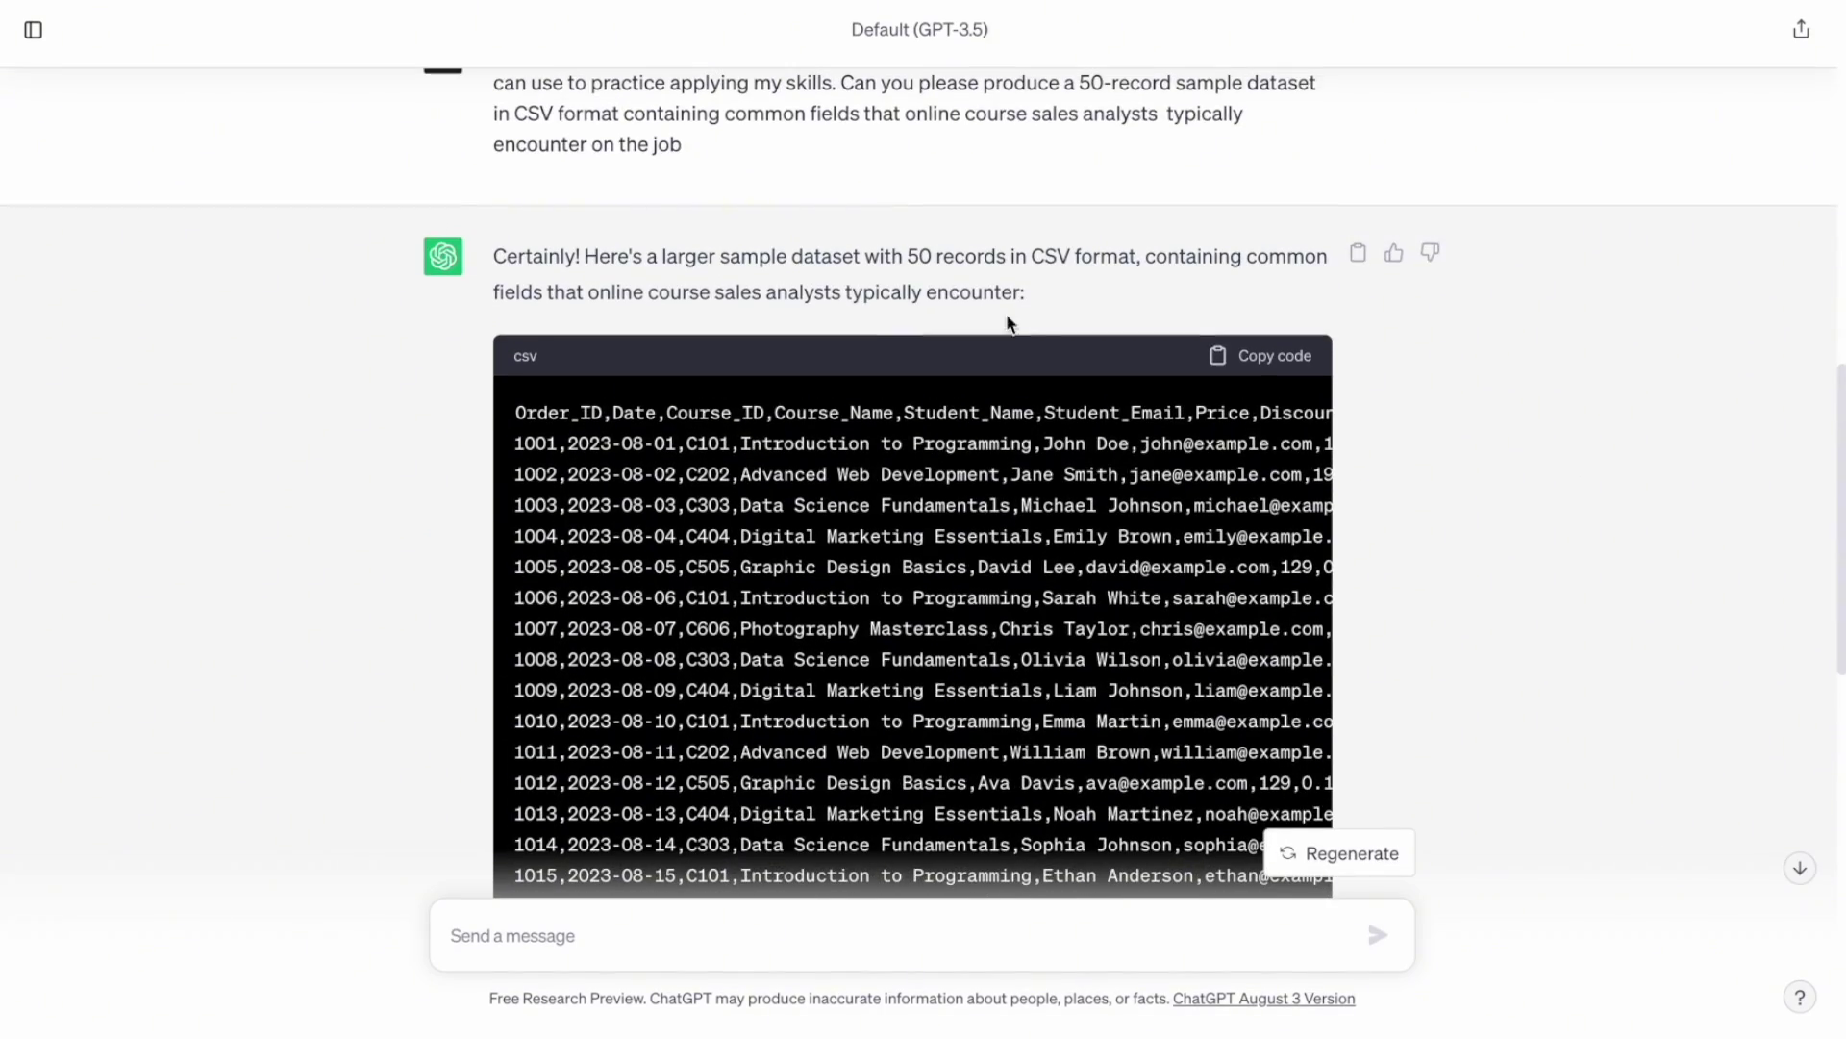
pyautogui.scroll(-2, 1022, 539)
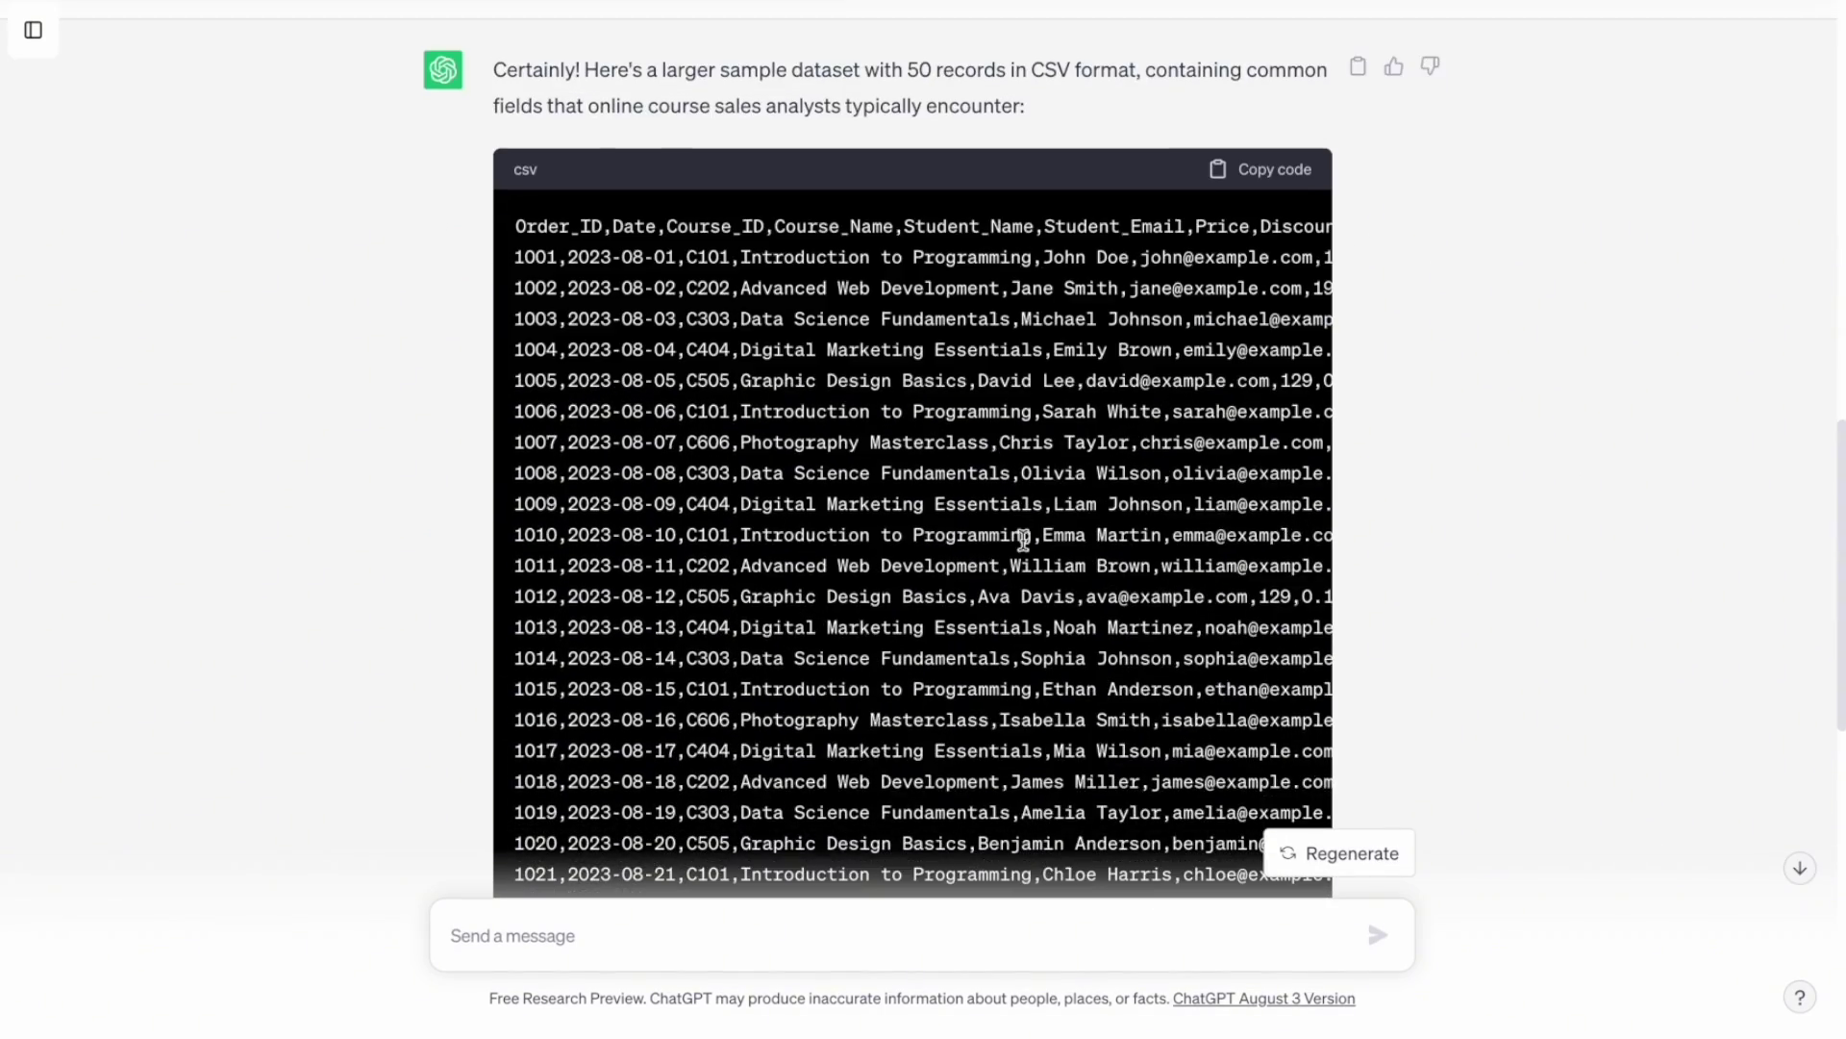
pyautogui.click(1271, 172)
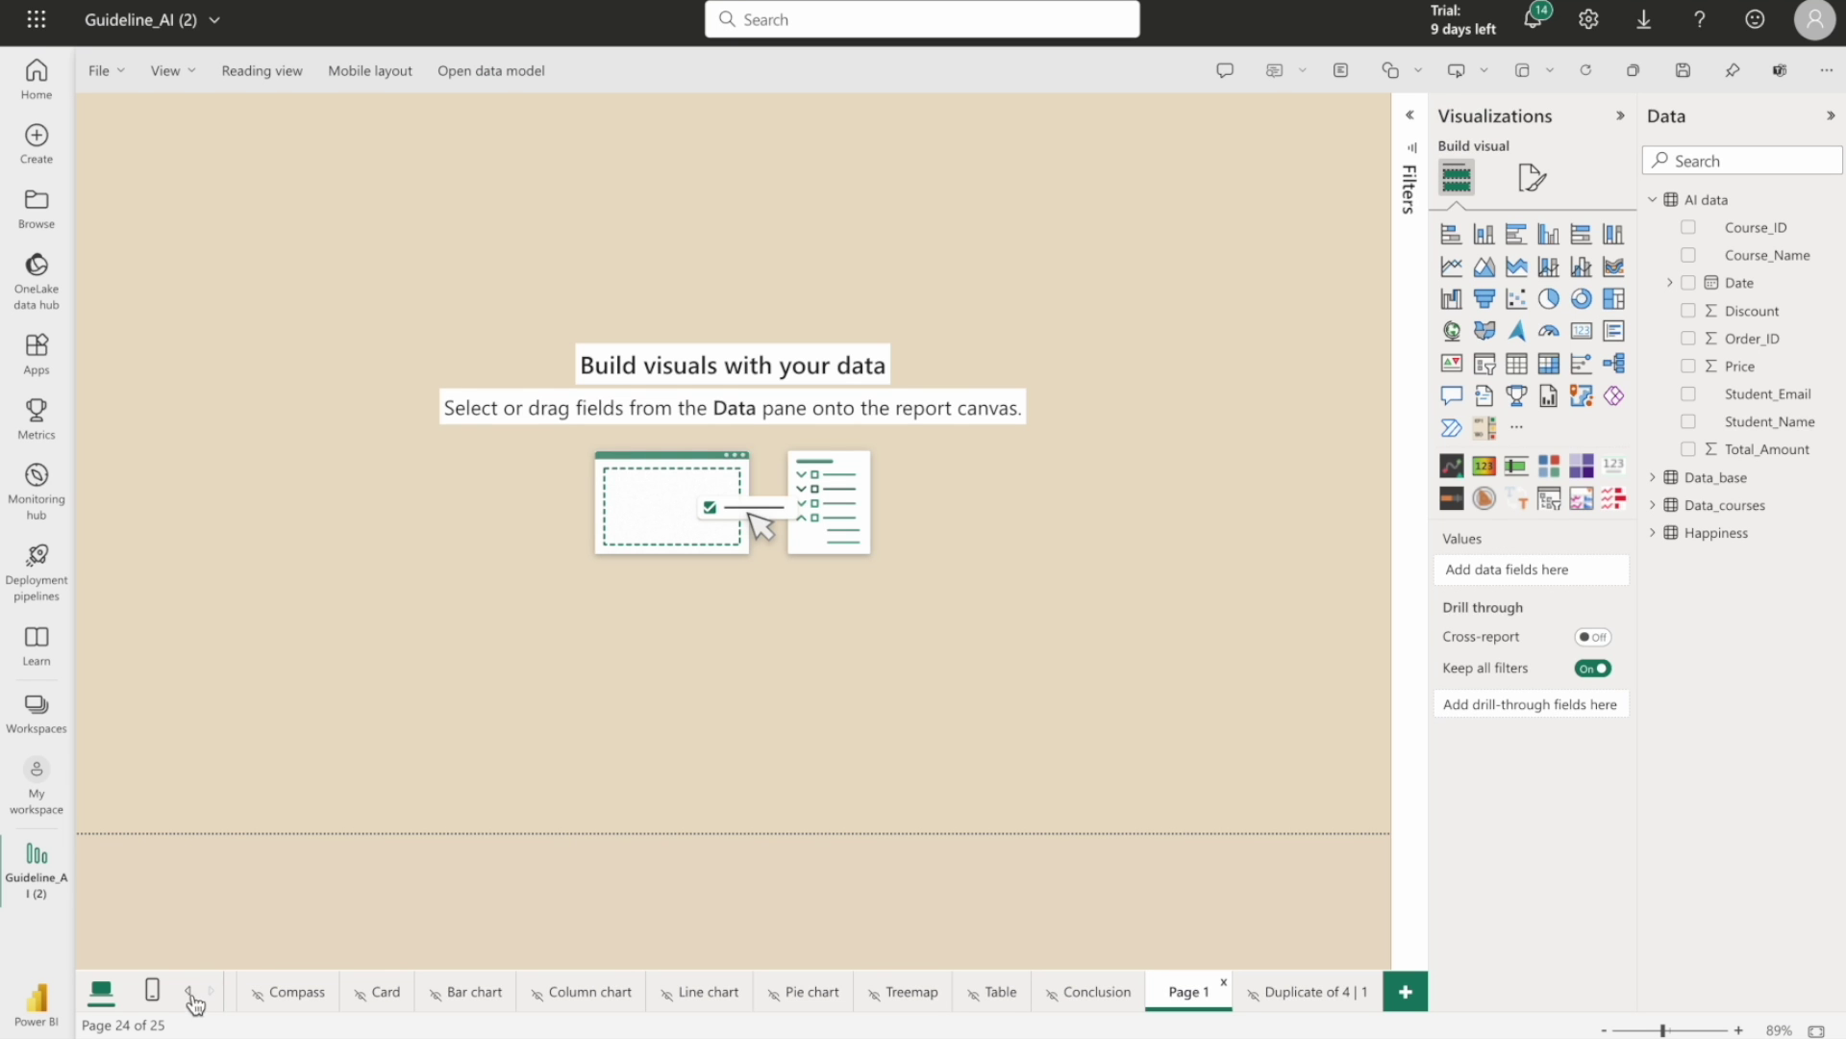
# Switch to the Power BI report and open its first page, Main
pyautogui.click(189, 992)
pyautogui.click(268, 993)
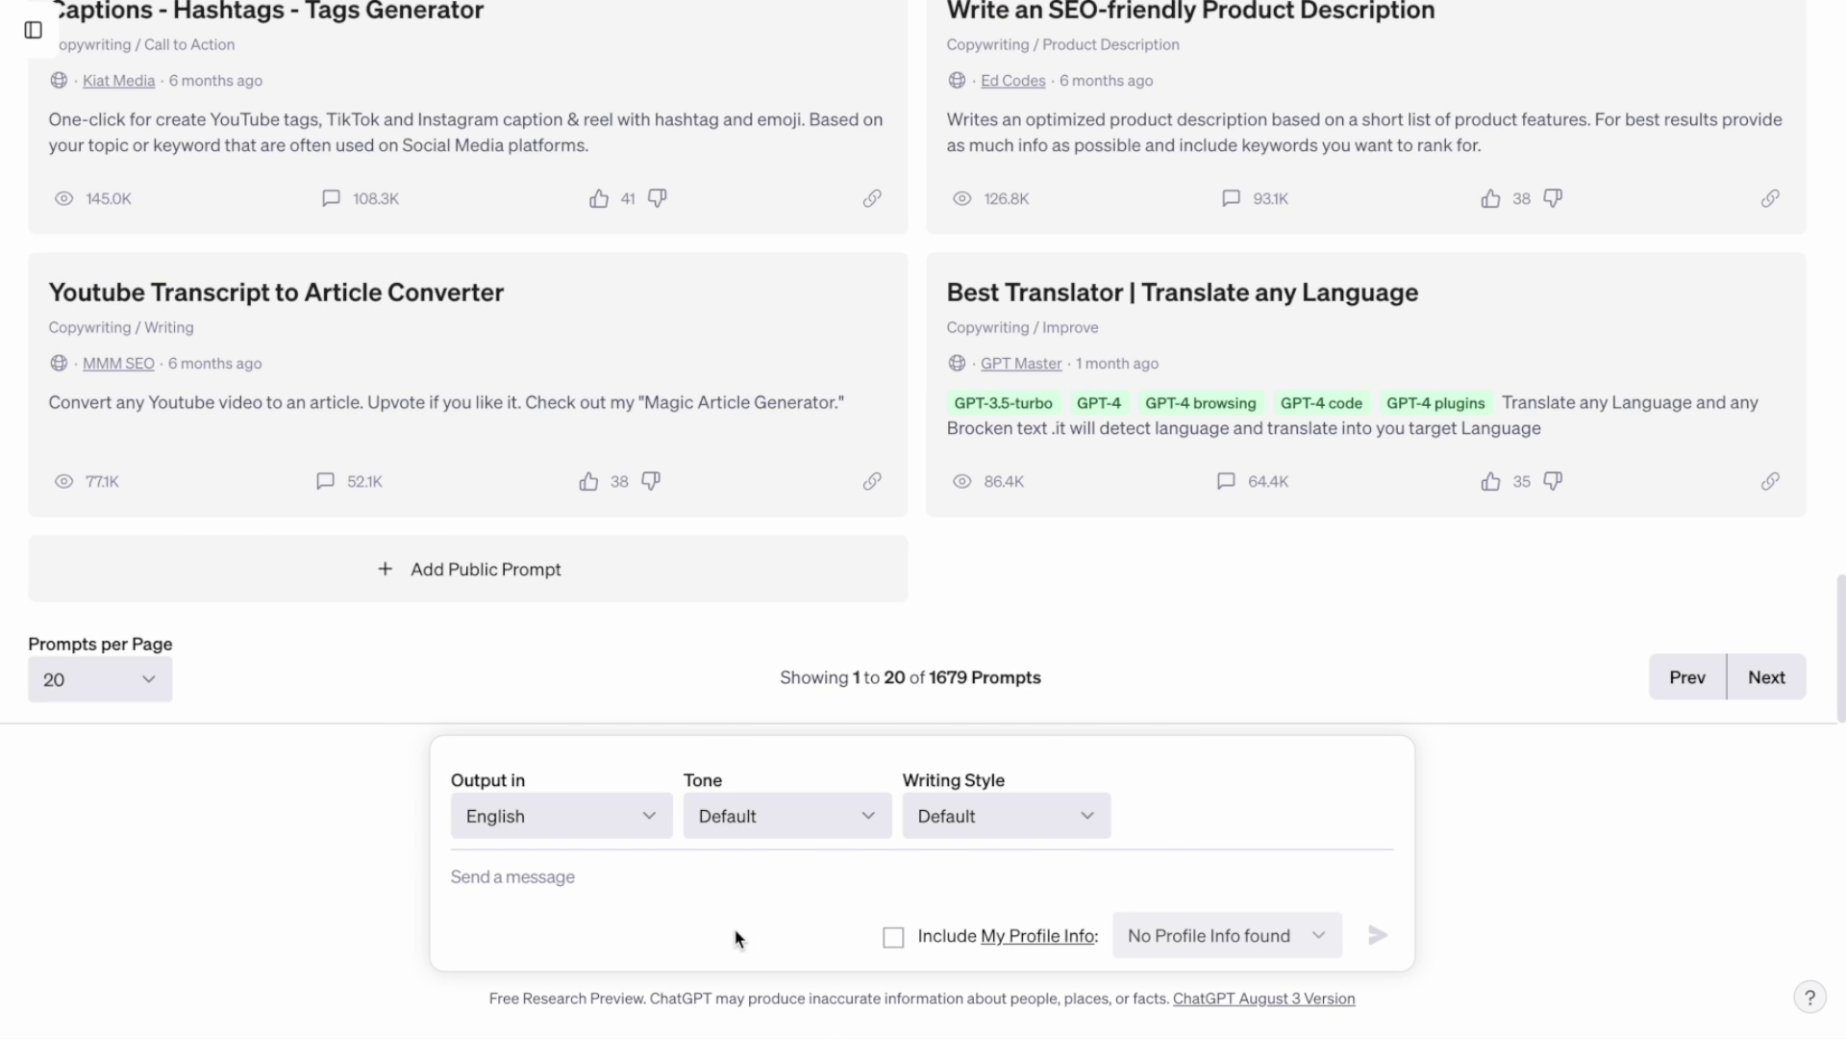
# Switch to ChatGPT, supply the dataset's field descriptions, and ask which charts and fields a director's Power BI report on best-selling courses needs
pyautogui.hotkey('ctrl', 'v')
pyautogui.scroll(5, 735, 724)
pyautogui.moveTo(451, 713); pyautogui.dragTo(550, 711)
pyautogui.click(560, 754)
pyautogui.click(592, 772)
pyautogui.scroll(-2, 718, 787)
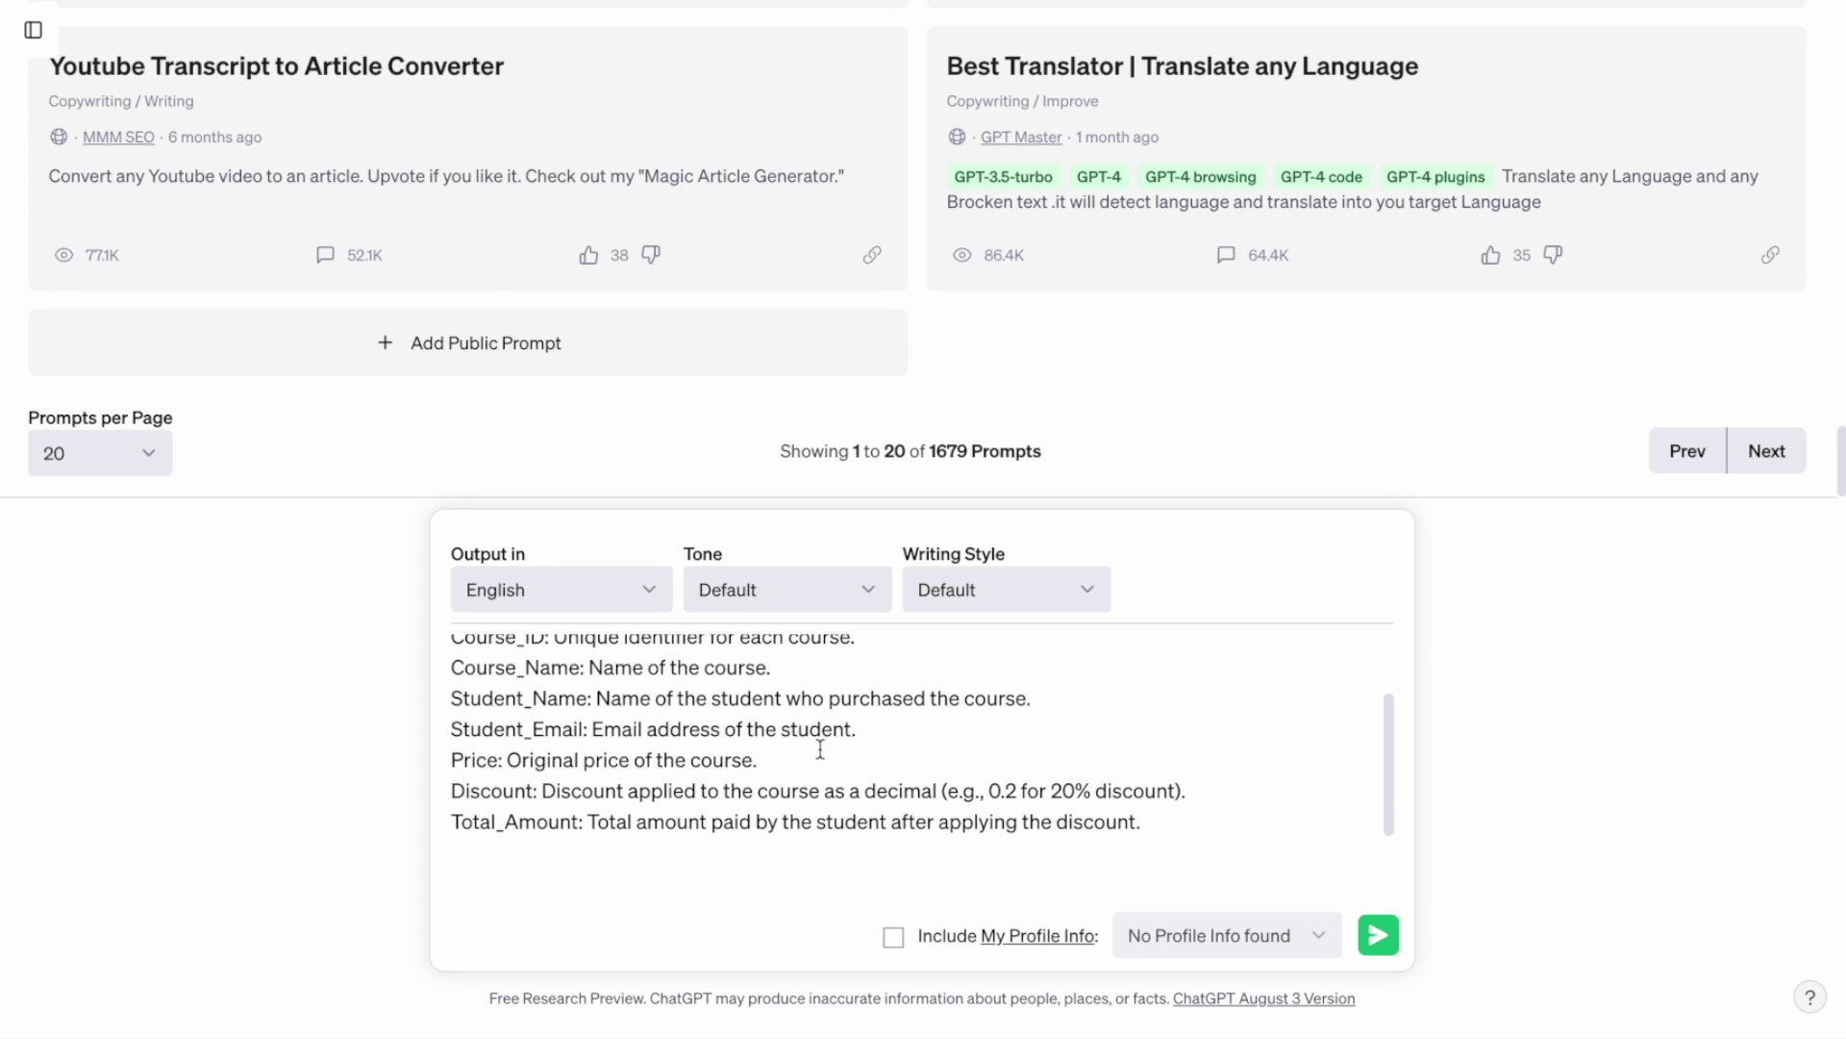
pyautogui.scroll(-1, 821, 749)
pyautogui.click(454, 814)
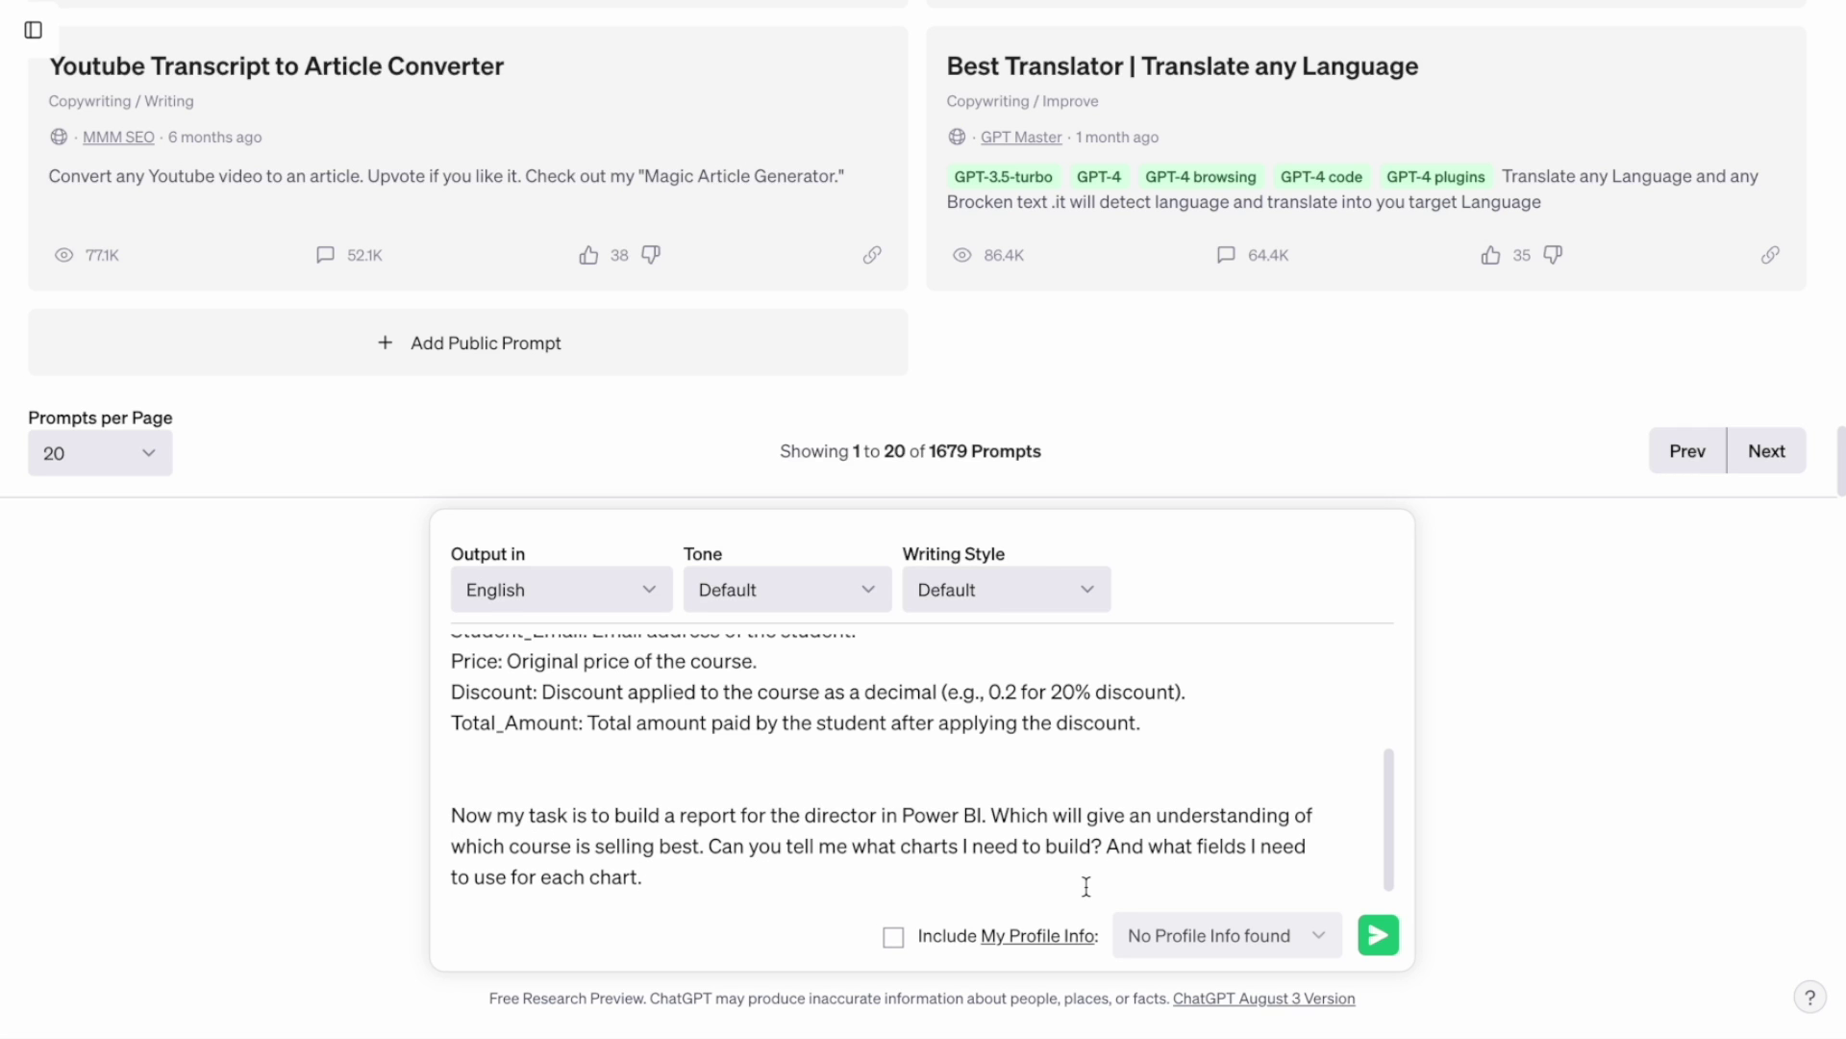
pyautogui.click(1379, 935)
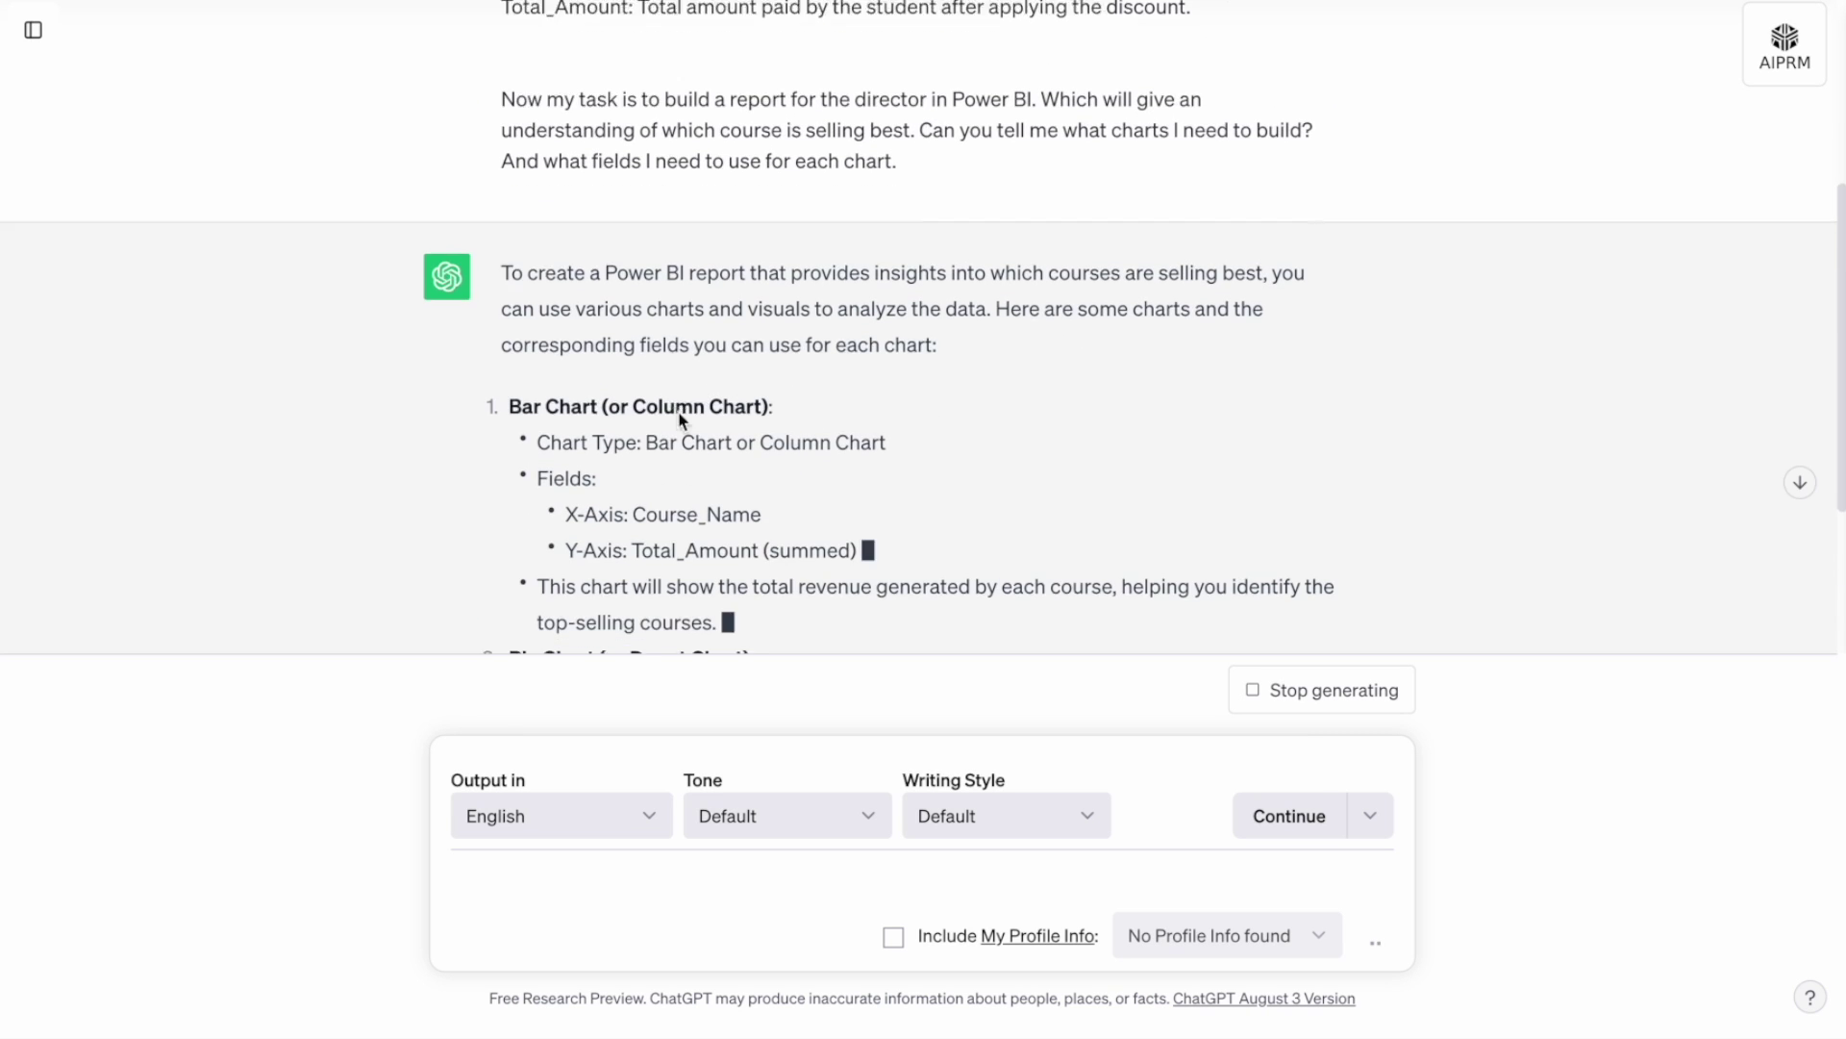
# Read through the recommended charts and their fields, from the bar chart down to the KPI cards
pyautogui.moveTo(625, 417); pyautogui.dragTo(726, 410)
pyautogui.moveTo(632, 454); pyautogui.dragTo(743, 452)
pyautogui.click(593, 455)
pyautogui.scroll(-2, 678, 488)
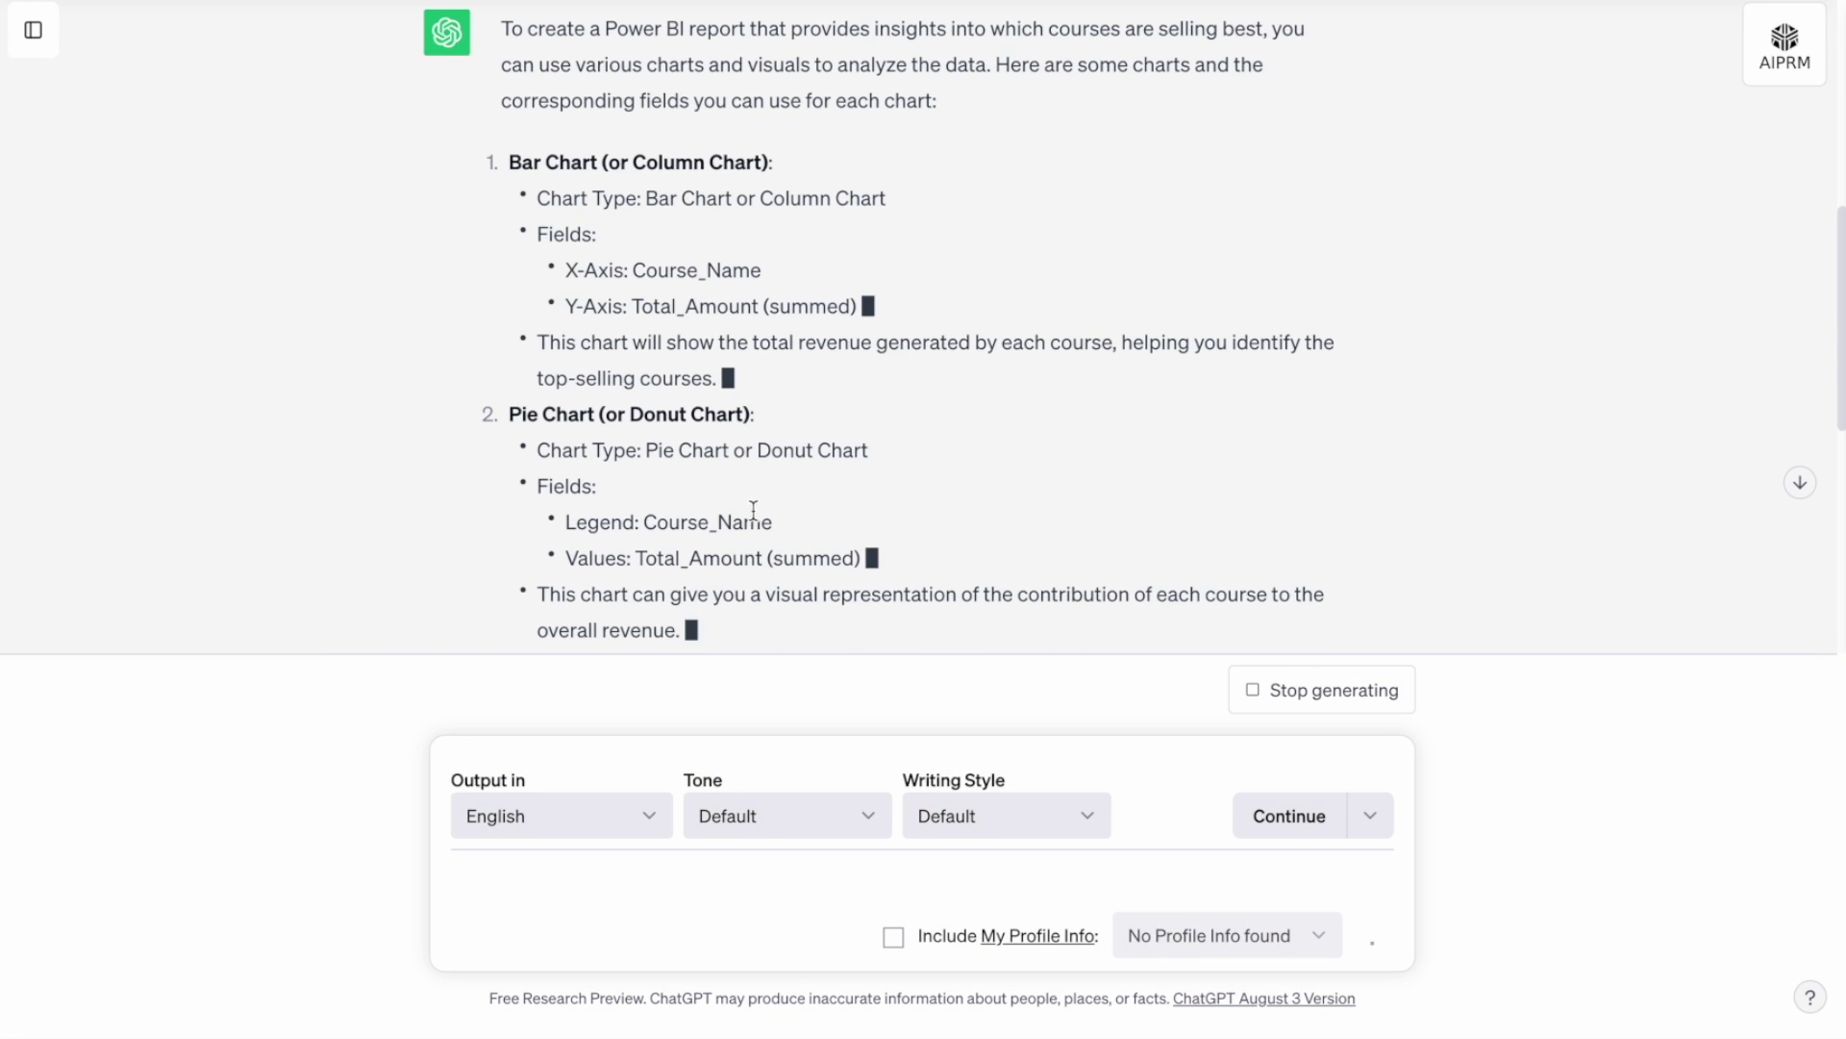
pyautogui.scroll(-3, 783, 529)
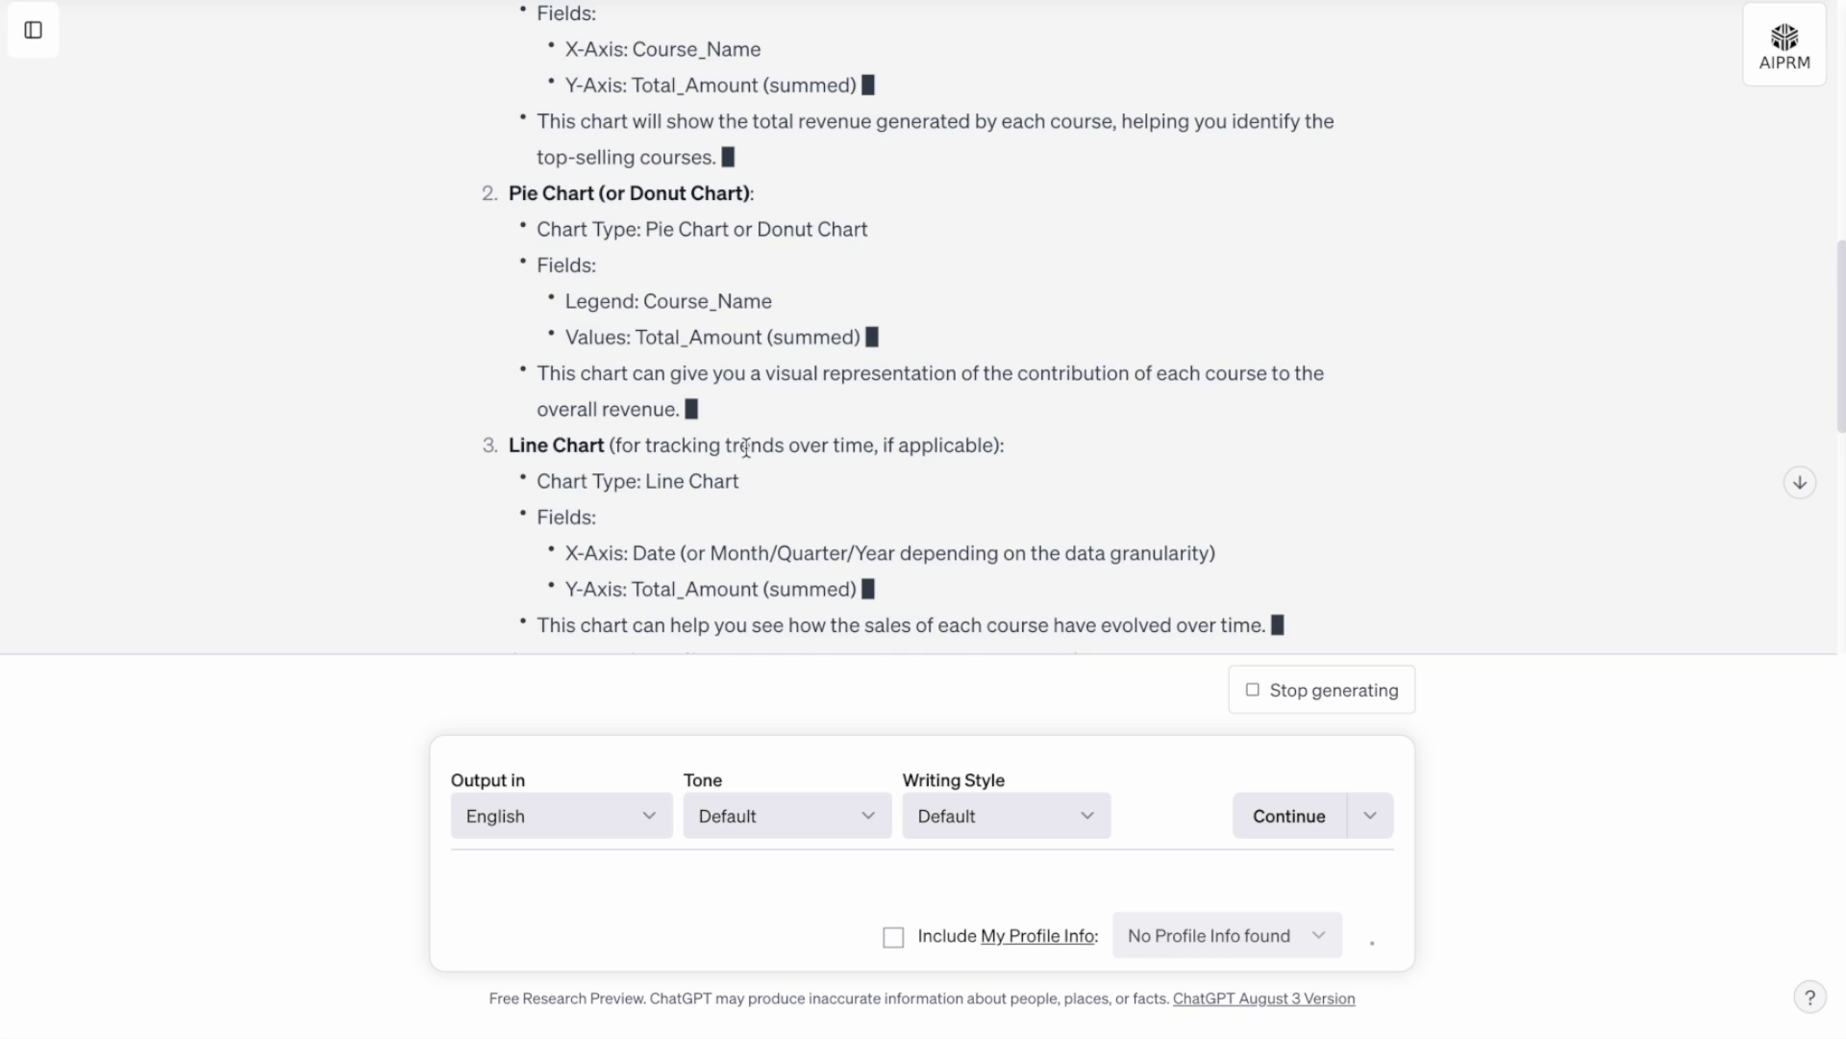
pyautogui.scroll(-2, 746, 447)
pyautogui.scroll(-3, 746, 481)
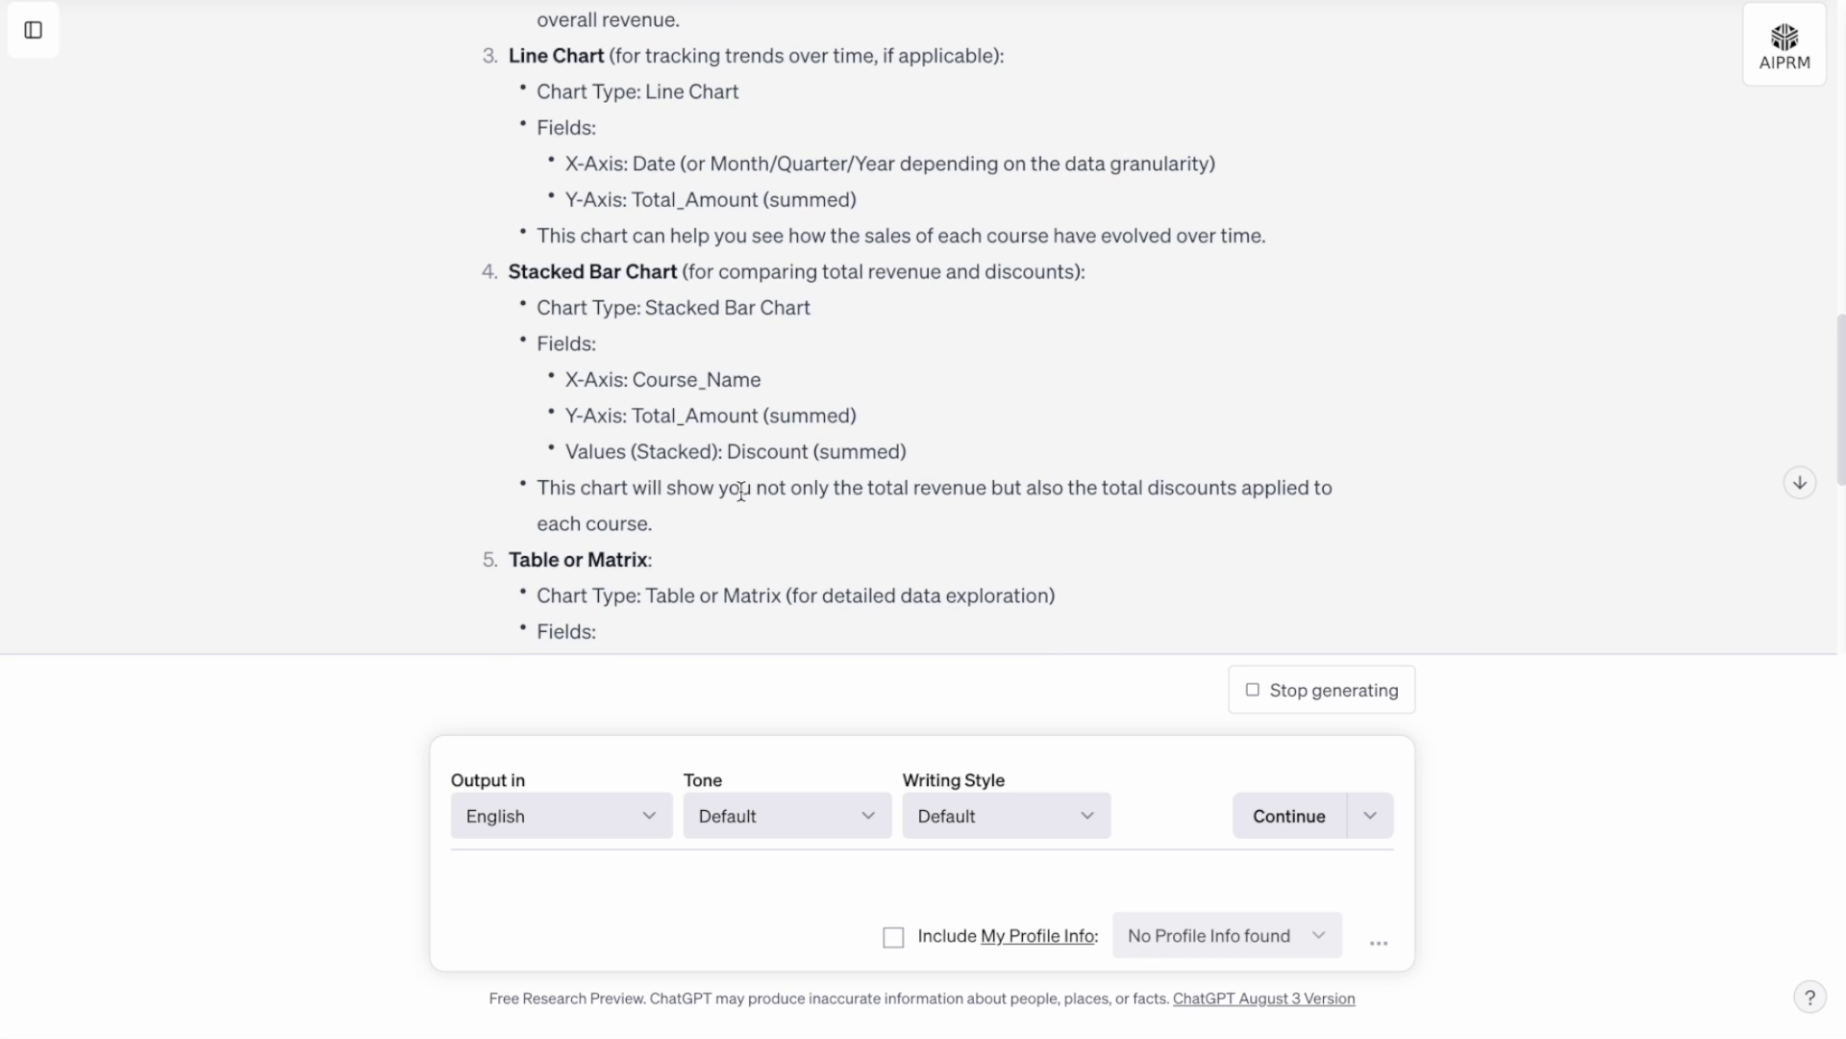
pyautogui.scroll(-6, 527, 270)
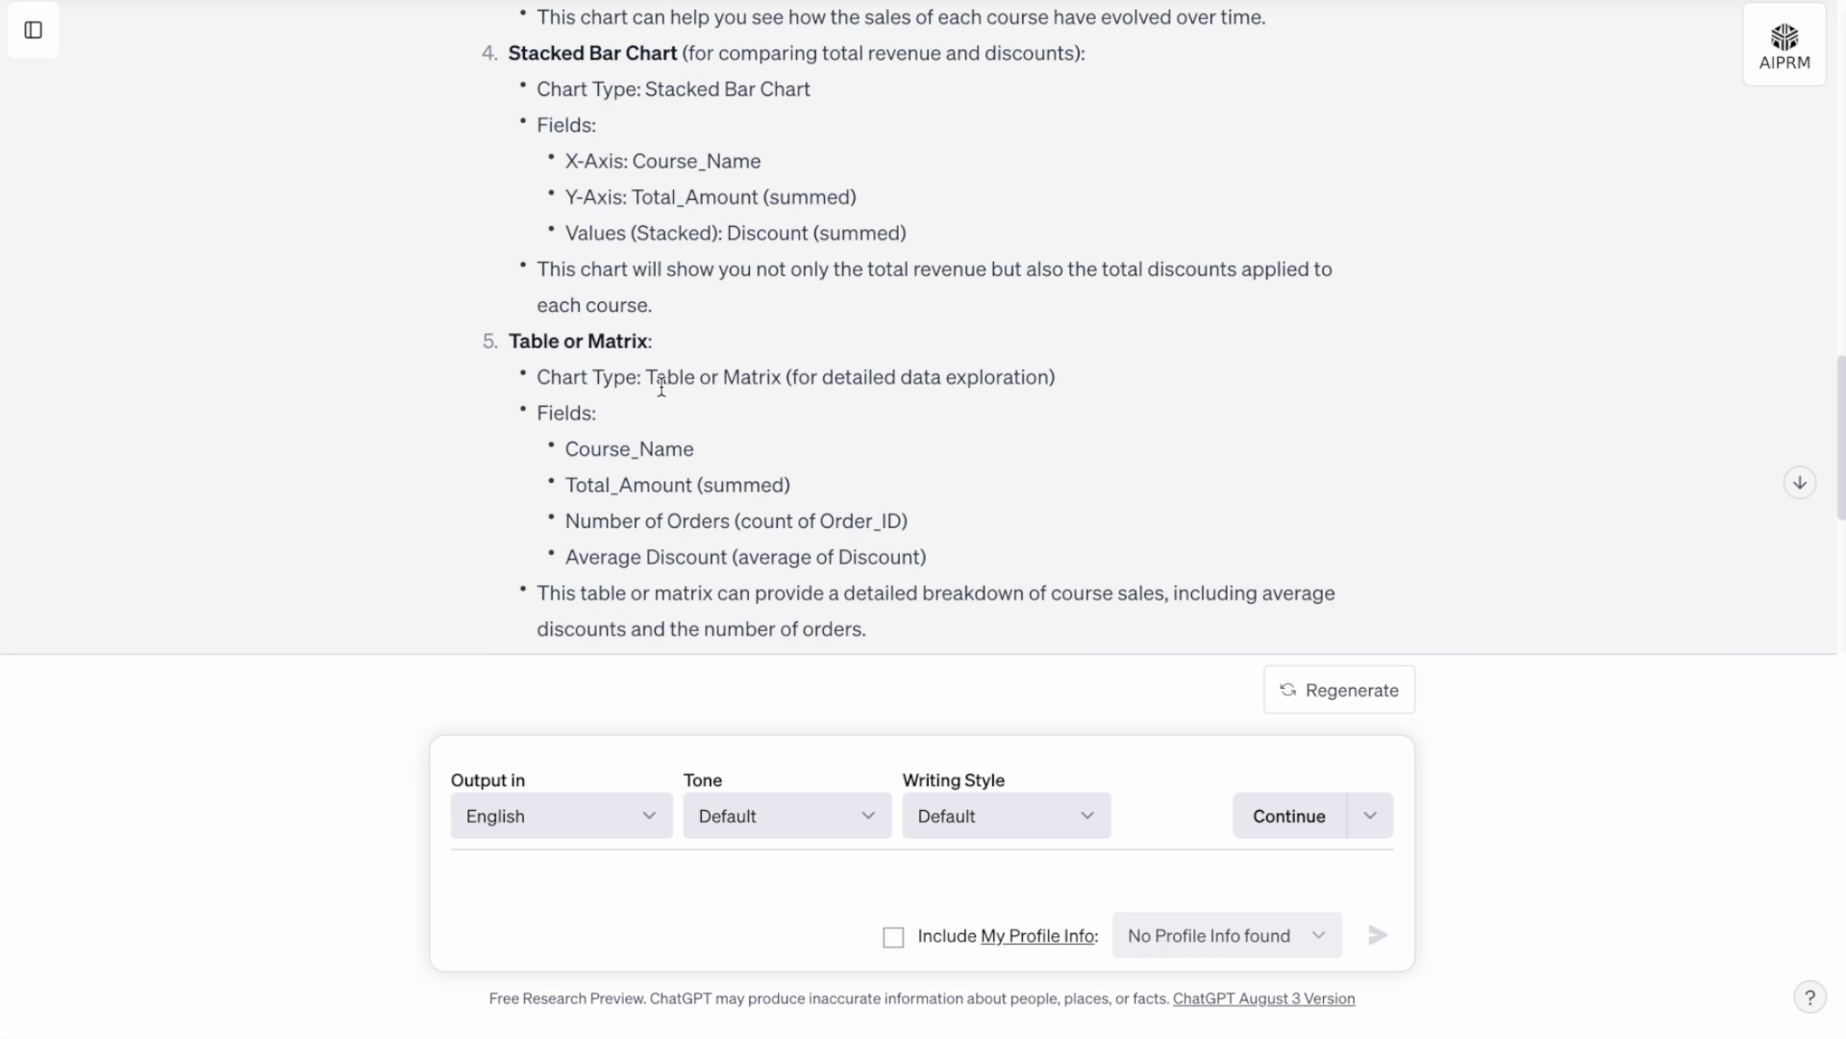
pyautogui.scroll(-1, 606, 346)
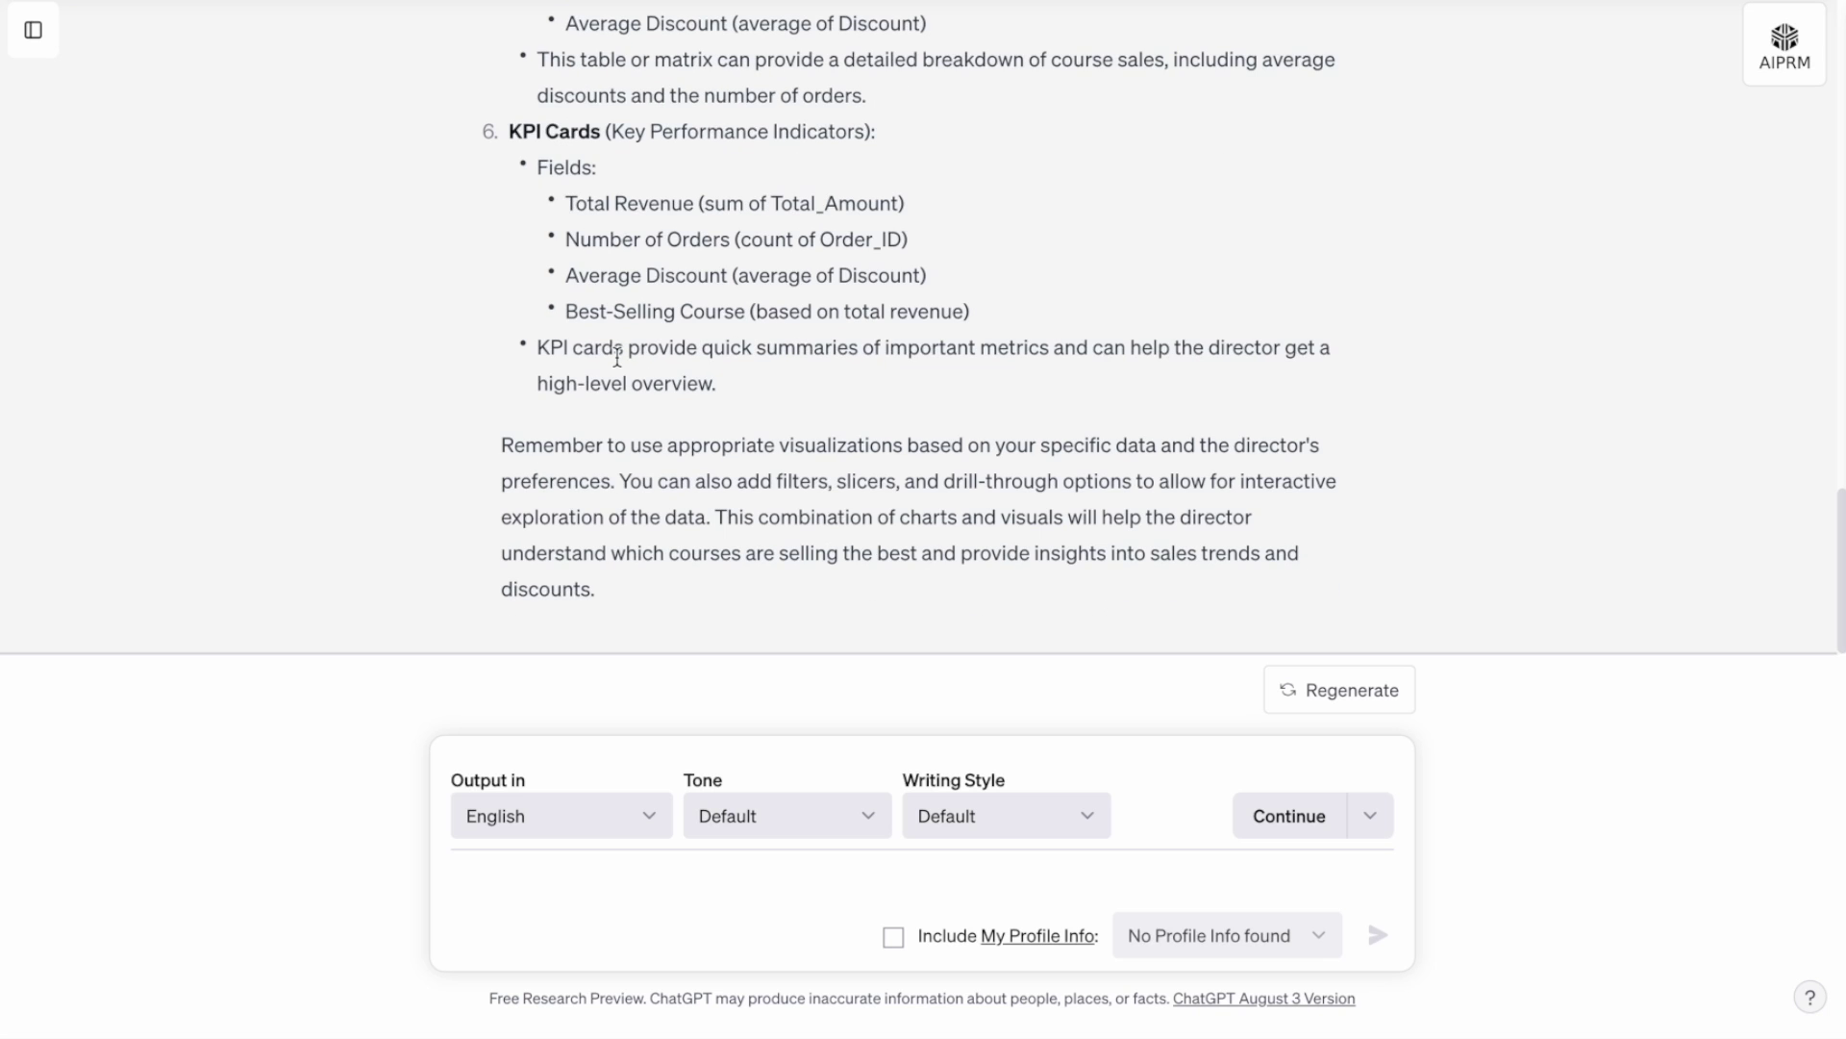
pyautogui.moveTo(557, 200); pyautogui.dragTo(712, 313)
pyautogui.click(665, 381)
# Revisit the recommended fields for the table or matrix, the bar chart's axes and the line chart's axes
pyautogui.scroll(5, 665, 381)
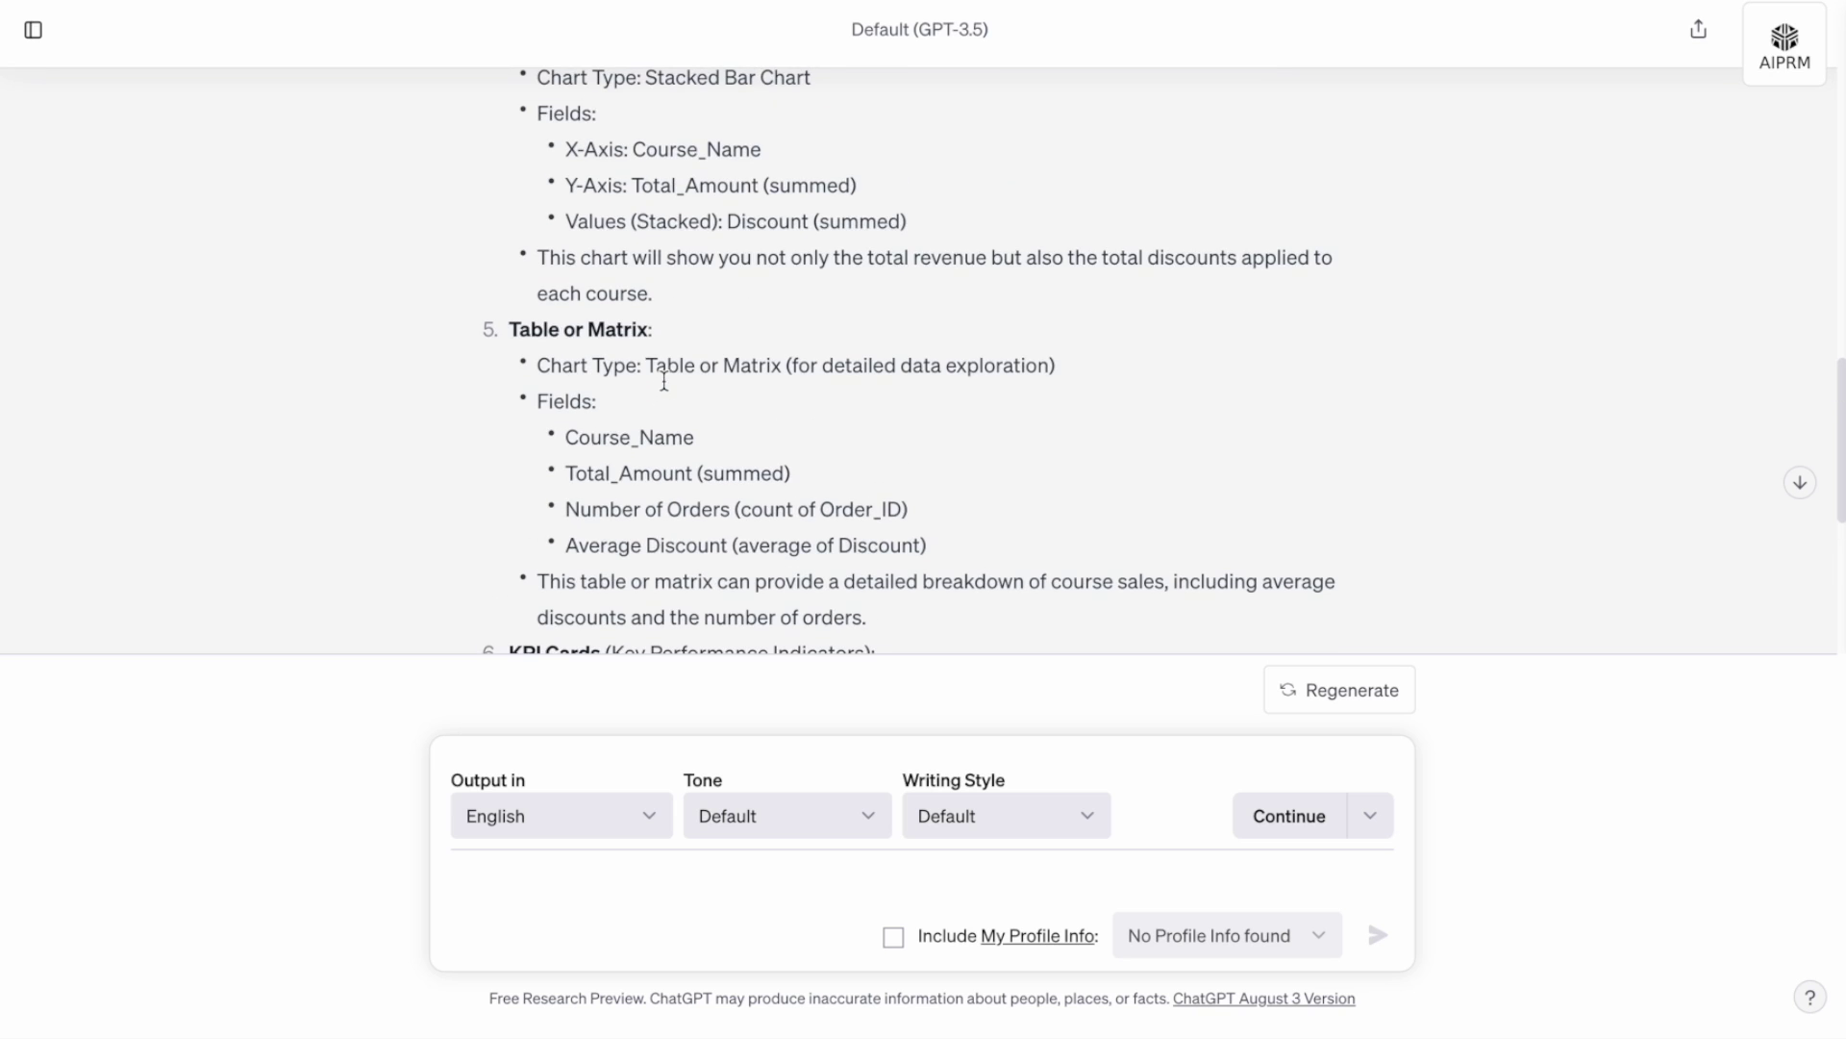
pyautogui.scroll(-1, 664, 384)
pyautogui.moveTo(511, 277); pyautogui.dragTo(852, 555)
pyautogui.click(851, 555)
pyautogui.scroll(10, 850, 552)
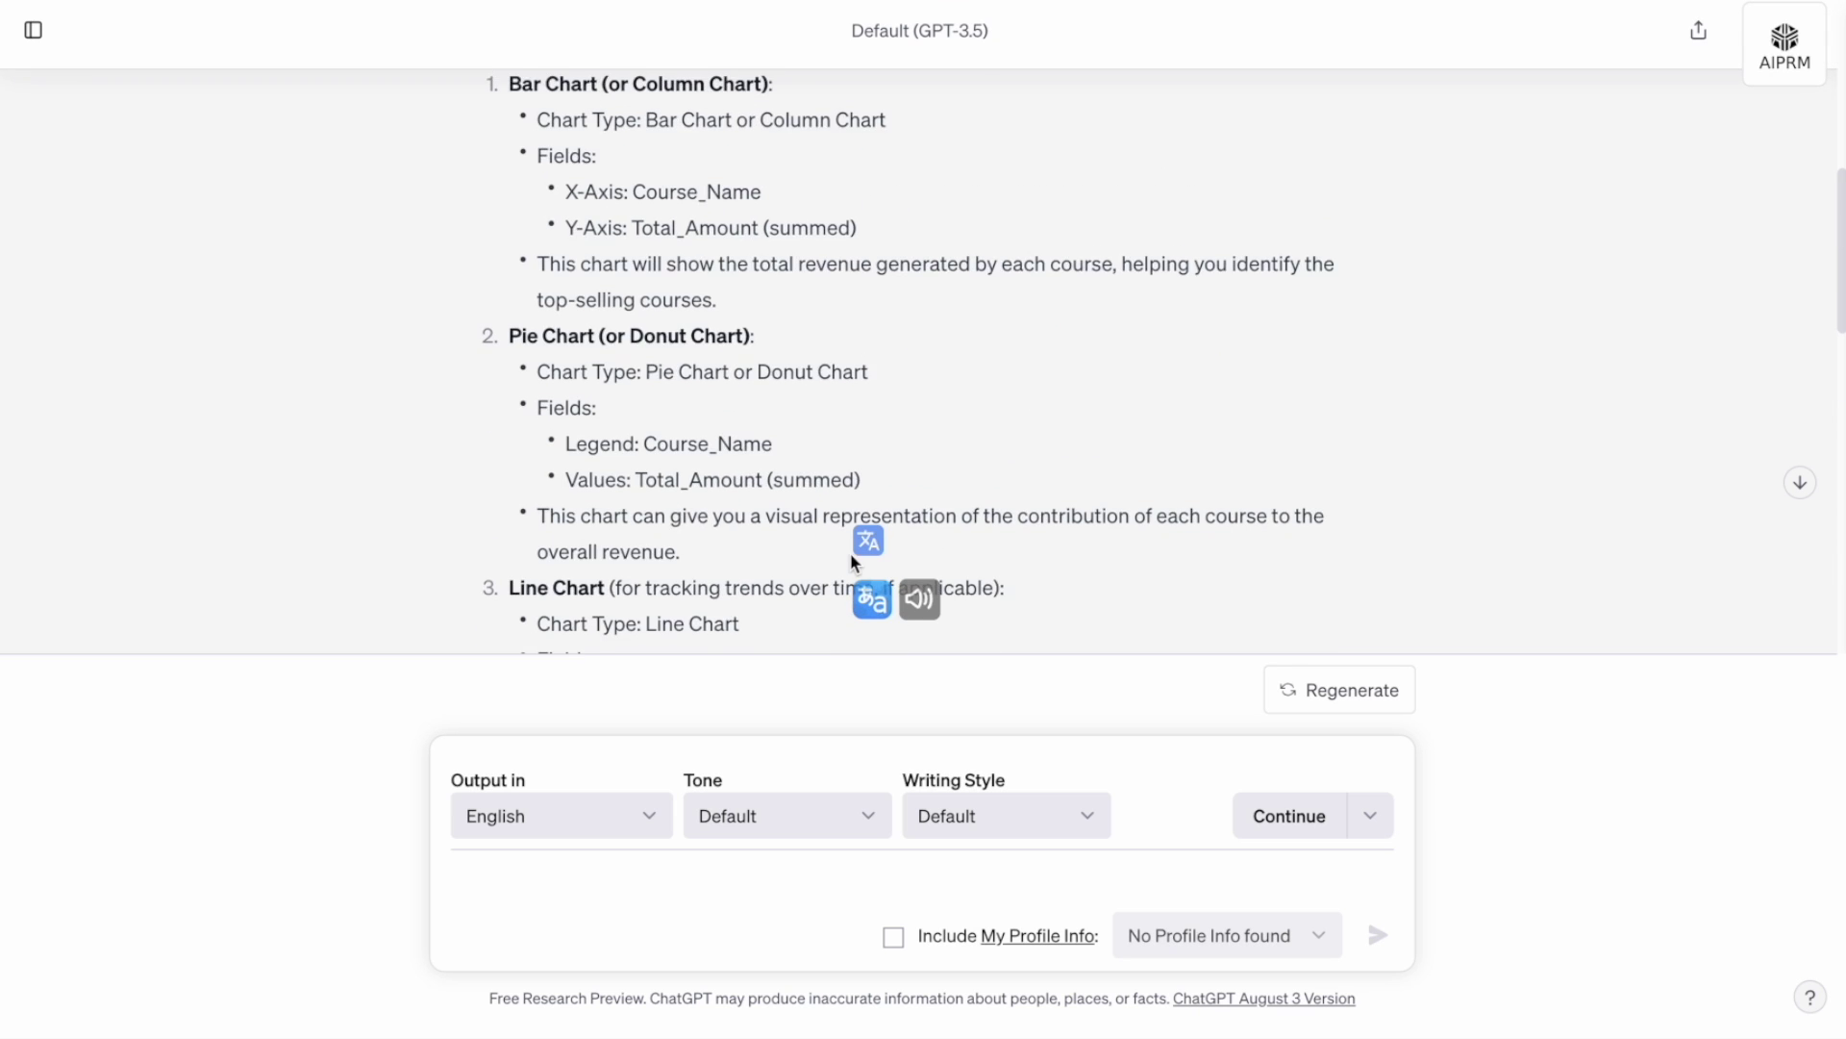
pyautogui.doubleClick(685, 257)
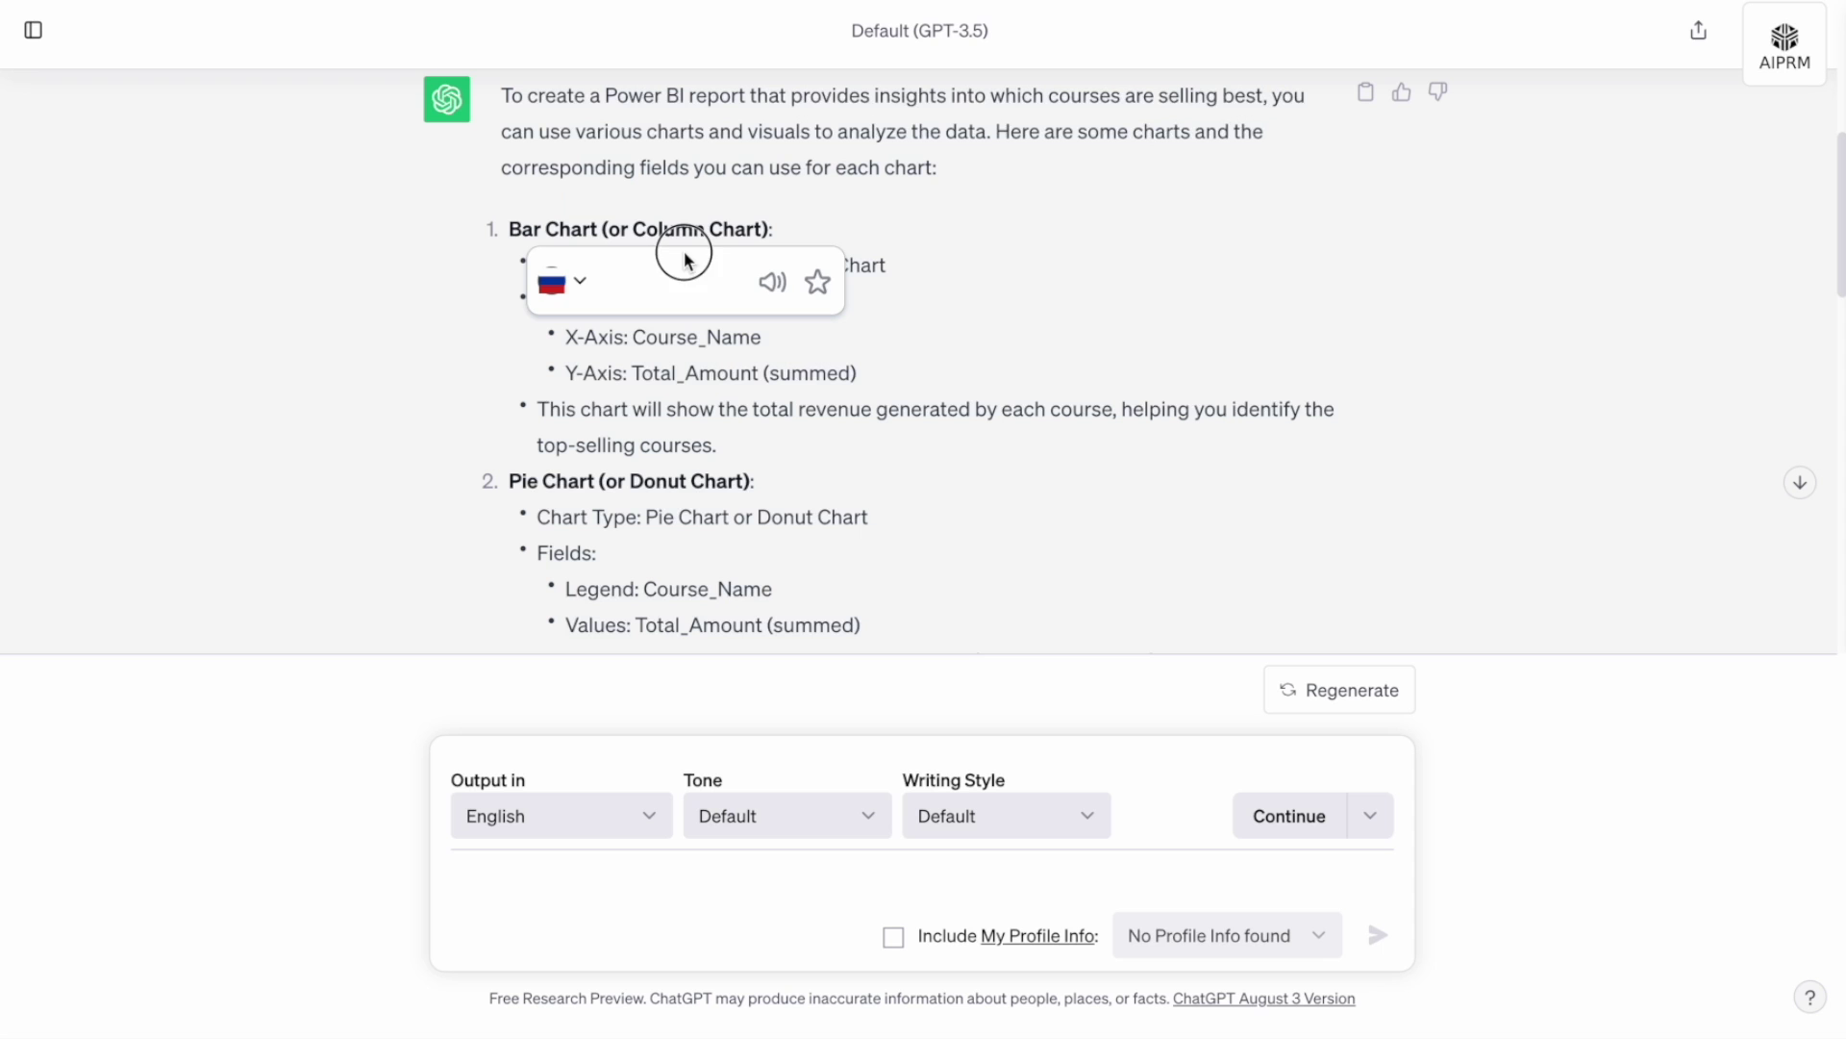
pyautogui.click(683, 436)
pyautogui.doubleClick(680, 327)
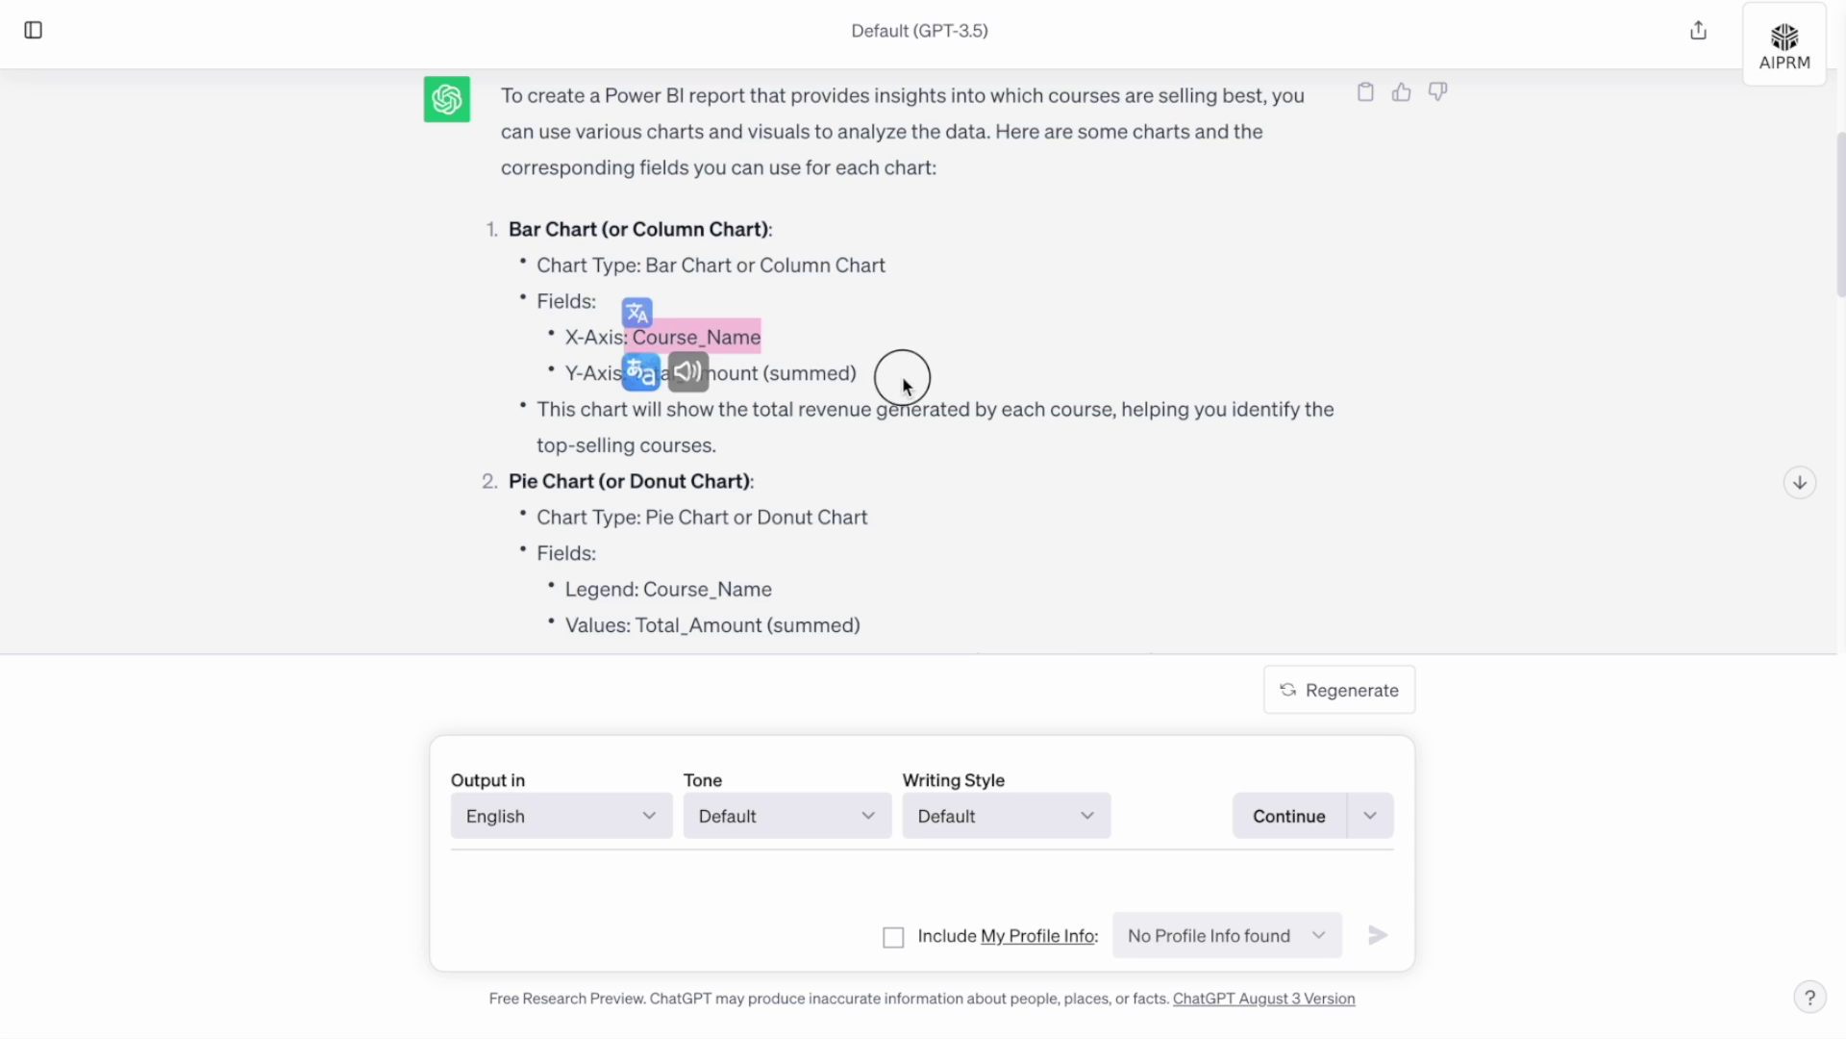
pyautogui.moveTo(898, 375); pyautogui.dragTo(809, 376)
pyautogui.scroll(-3, 757, 443)
pyautogui.scroll(-2, 755, 442)
pyautogui.click(686, 413)
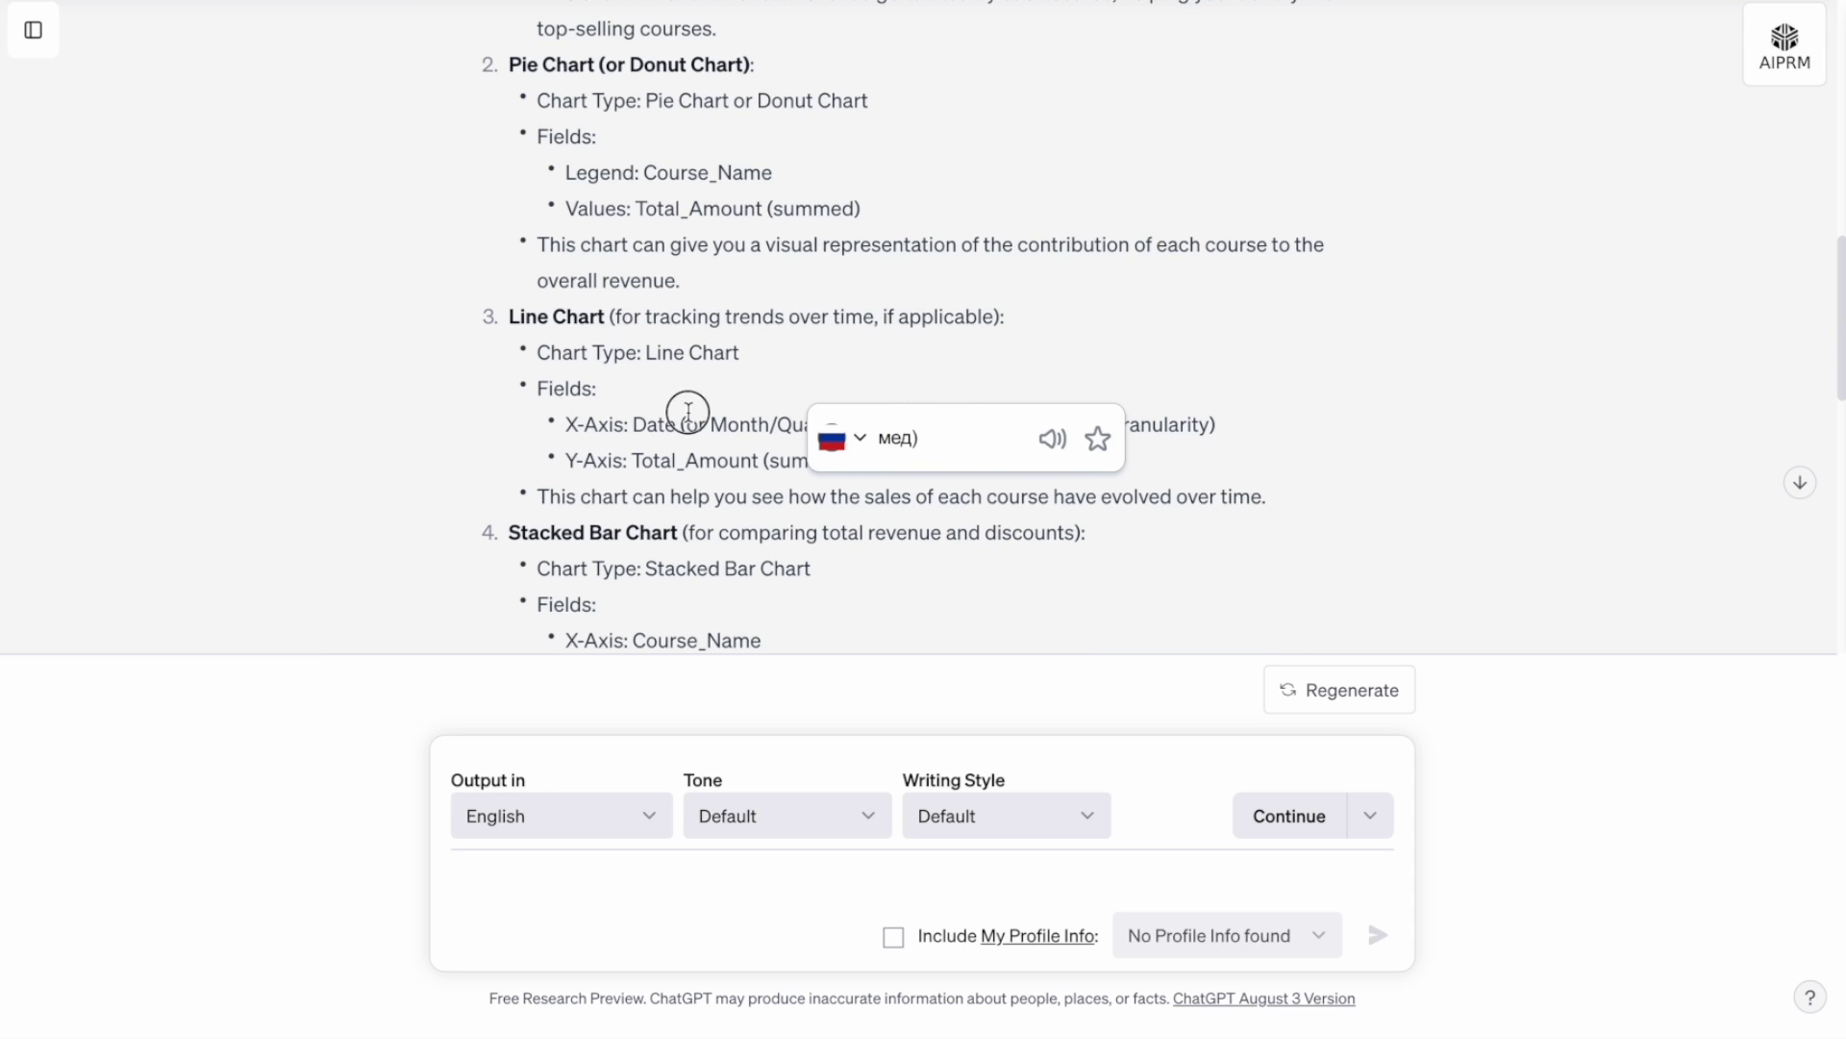
pyautogui.moveTo(565, 432); pyautogui.dragTo(933, 493)
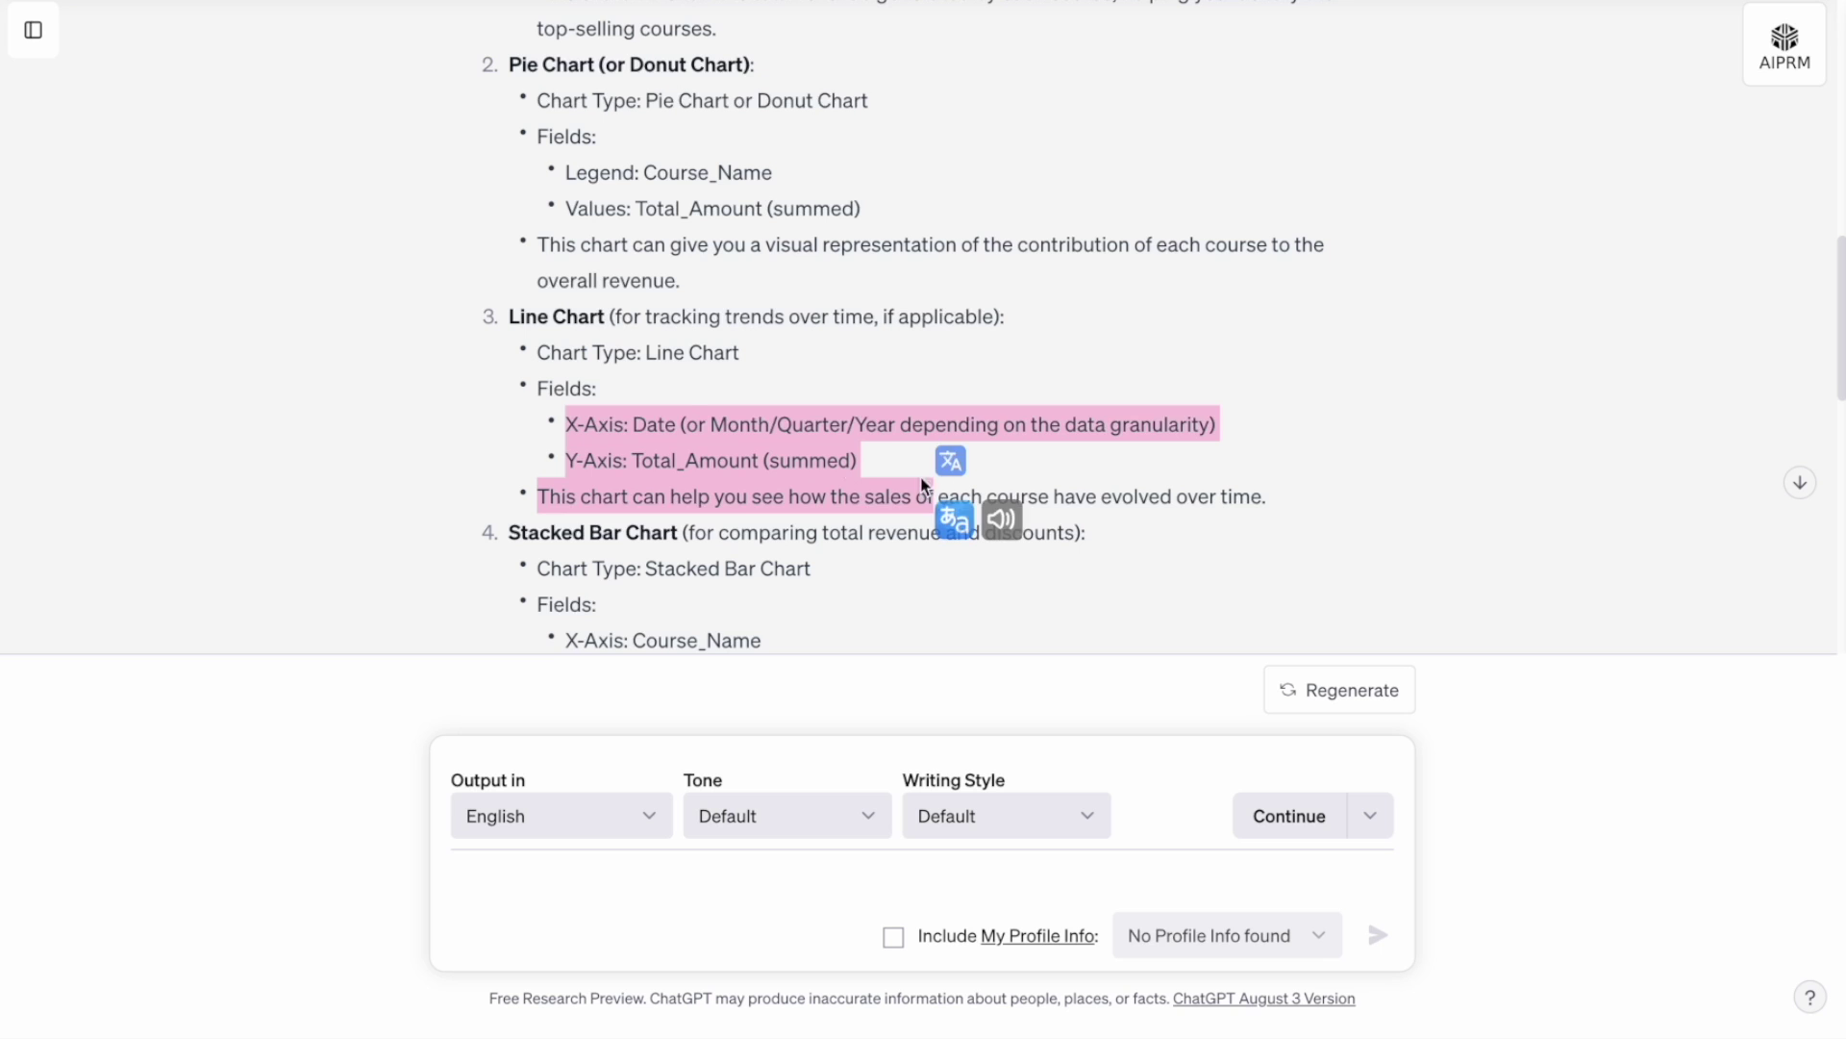
pyautogui.click(673, 385)
pyautogui.scroll(4, 674, 384)
pyautogui.scroll(2, 673, 384)
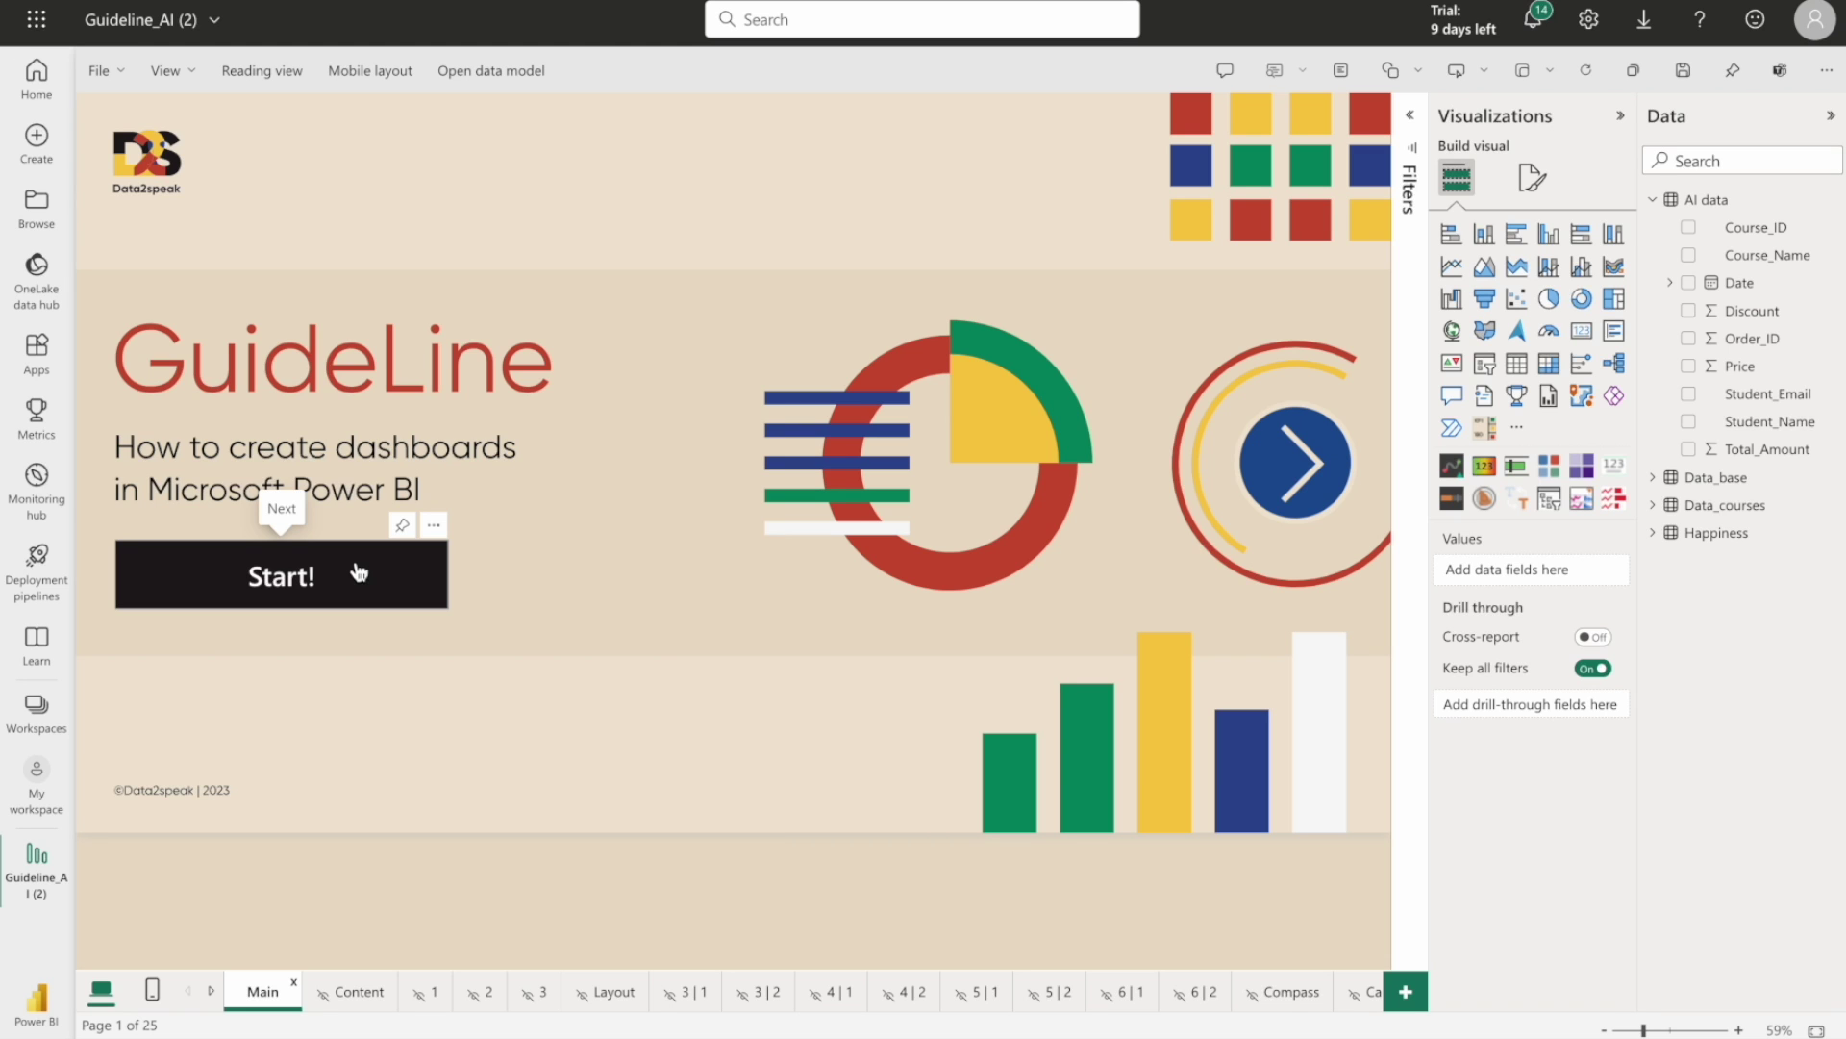
# Go through the Content and Layout pages to the first 4 cards, 2 x 2 grid template and duplicate that page
pyautogui.keyDown('ctrl'); pyautogui.click(359, 573); pyautogui.keyUp('ctrl')
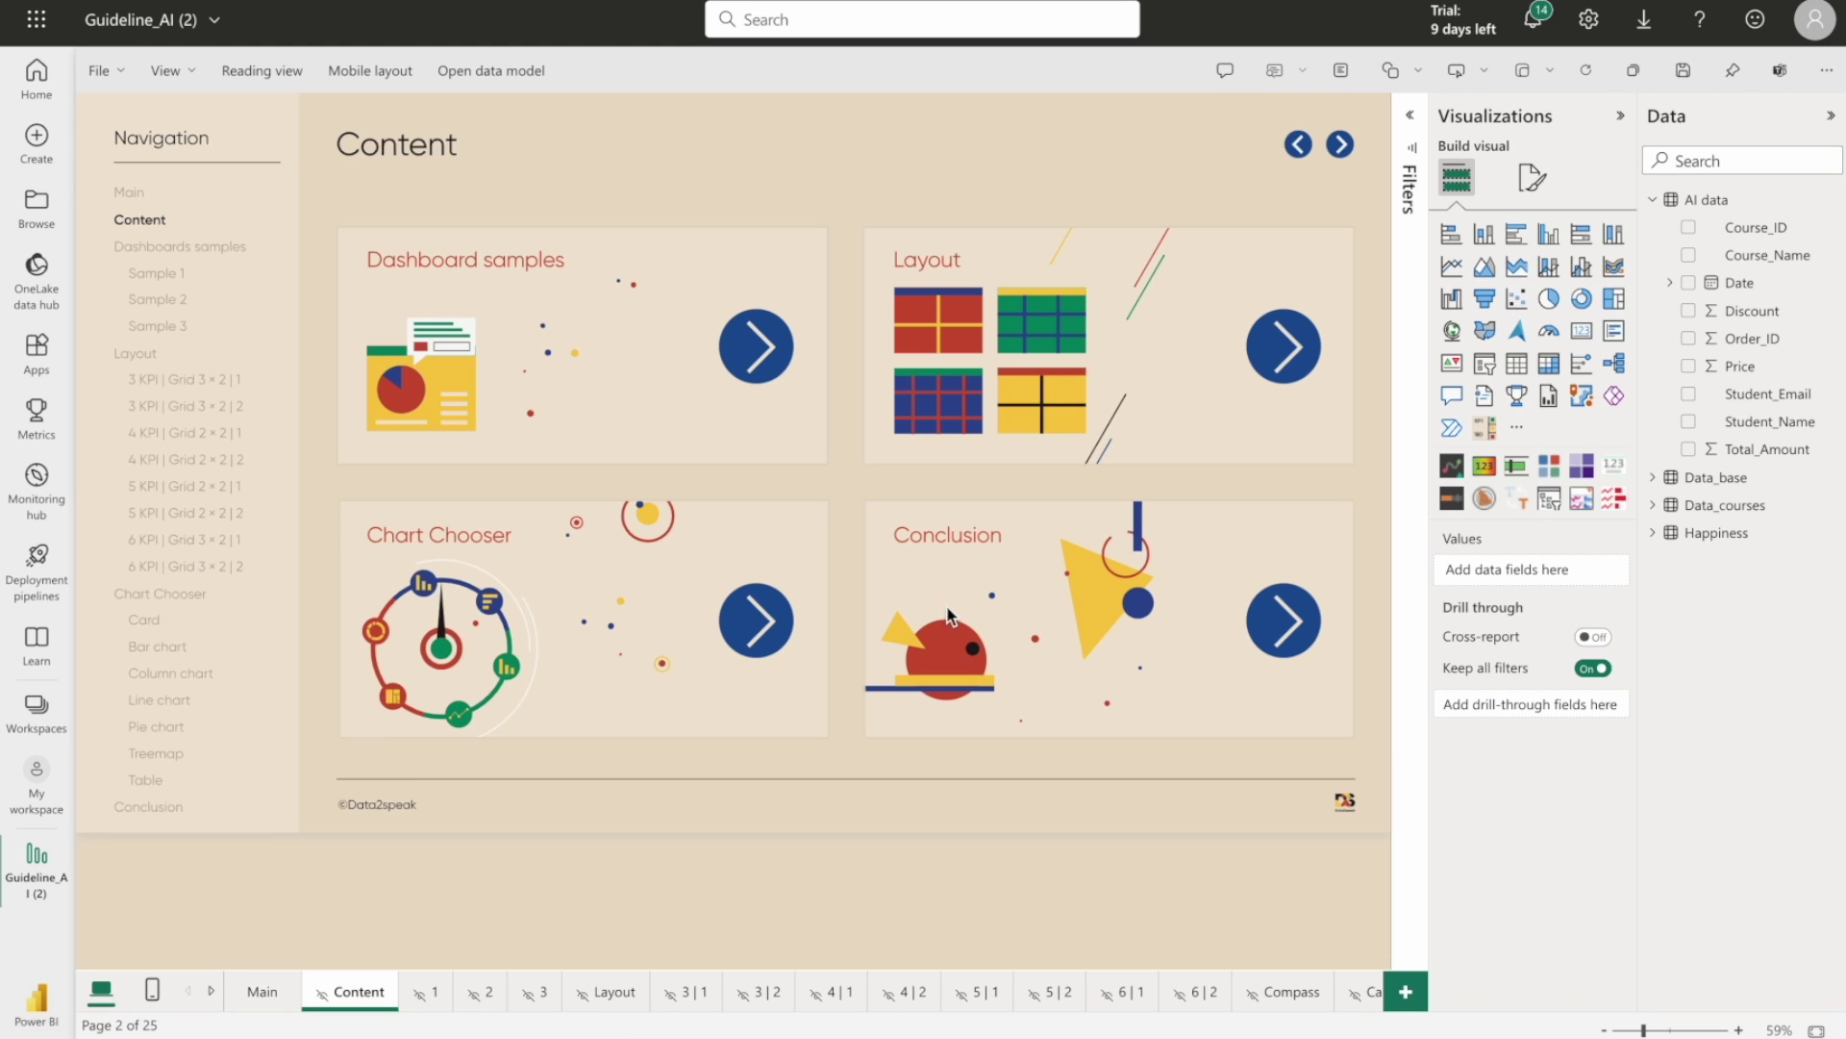
pyautogui.keyDown('ctrl'); pyautogui.click(1286, 368); pyautogui.keyUp('ctrl')
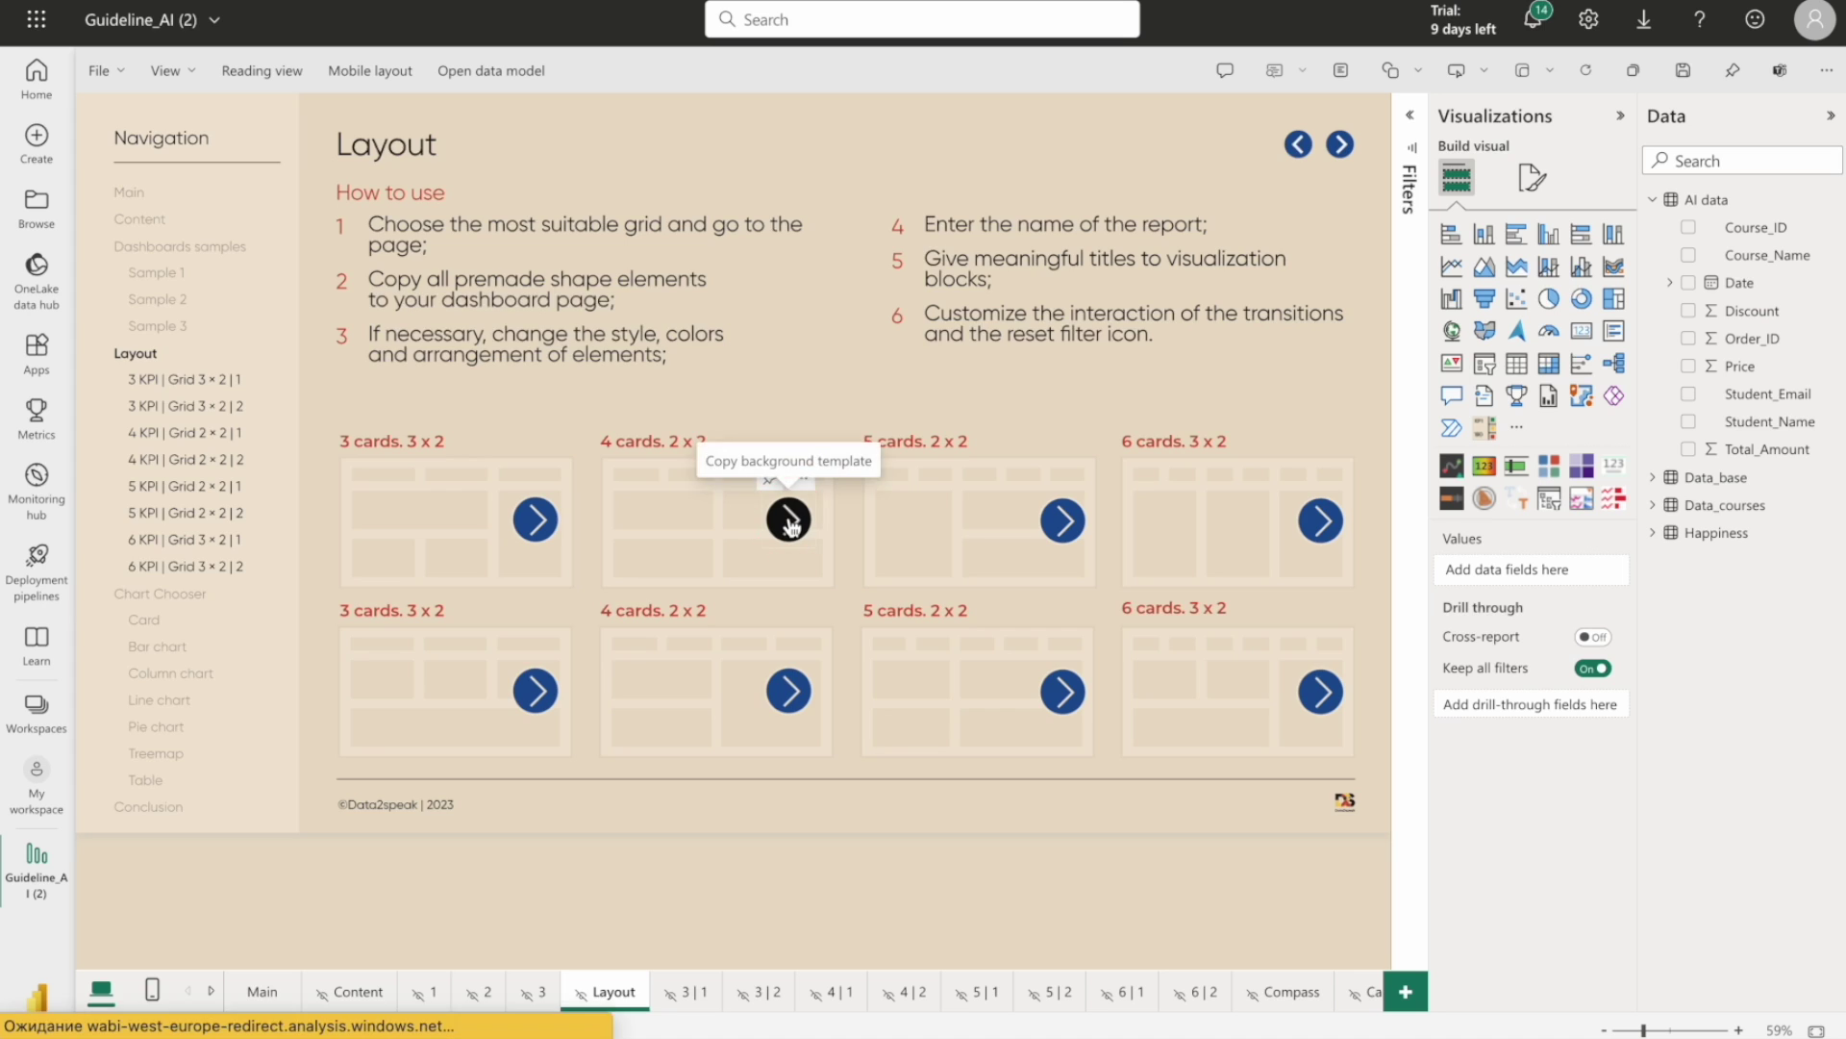
pyautogui.keyDown('ctrl'); pyautogui.click(788, 519); pyautogui.keyUp('ctrl')
pyautogui.rightClick(833, 1005)
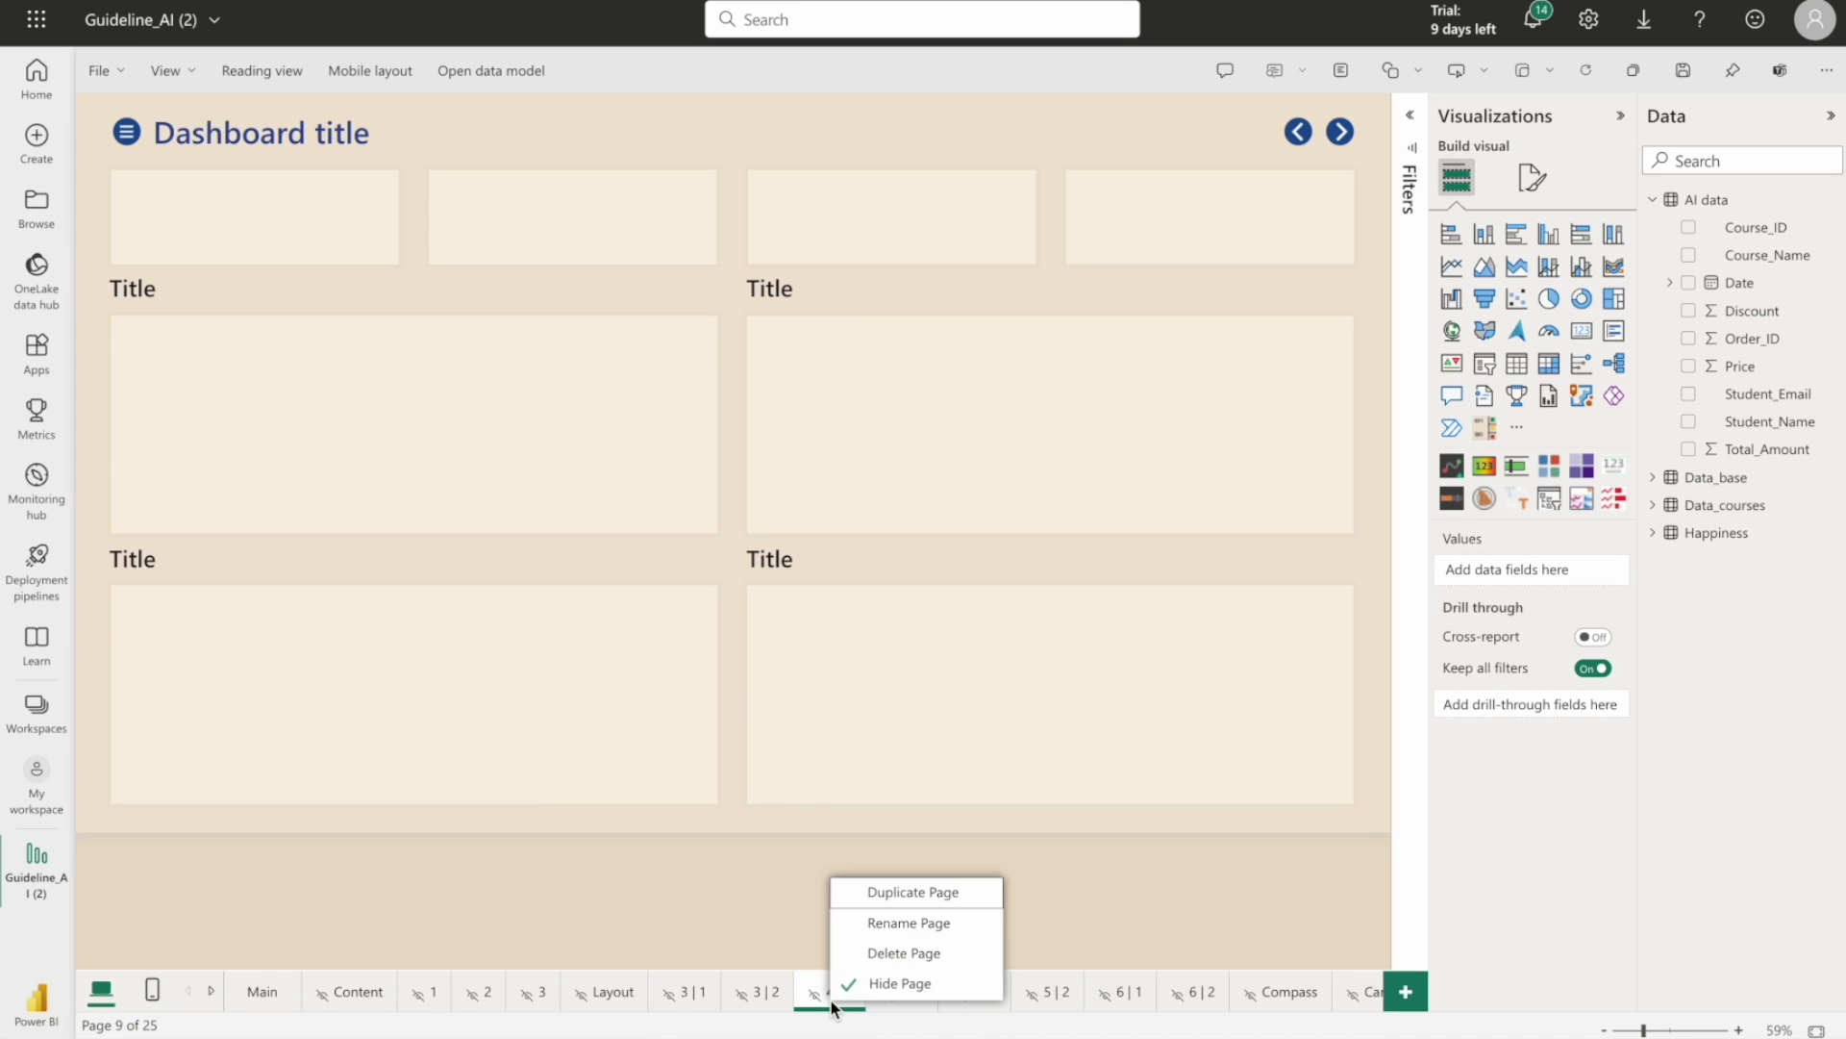
pyautogui.click(871, 899)
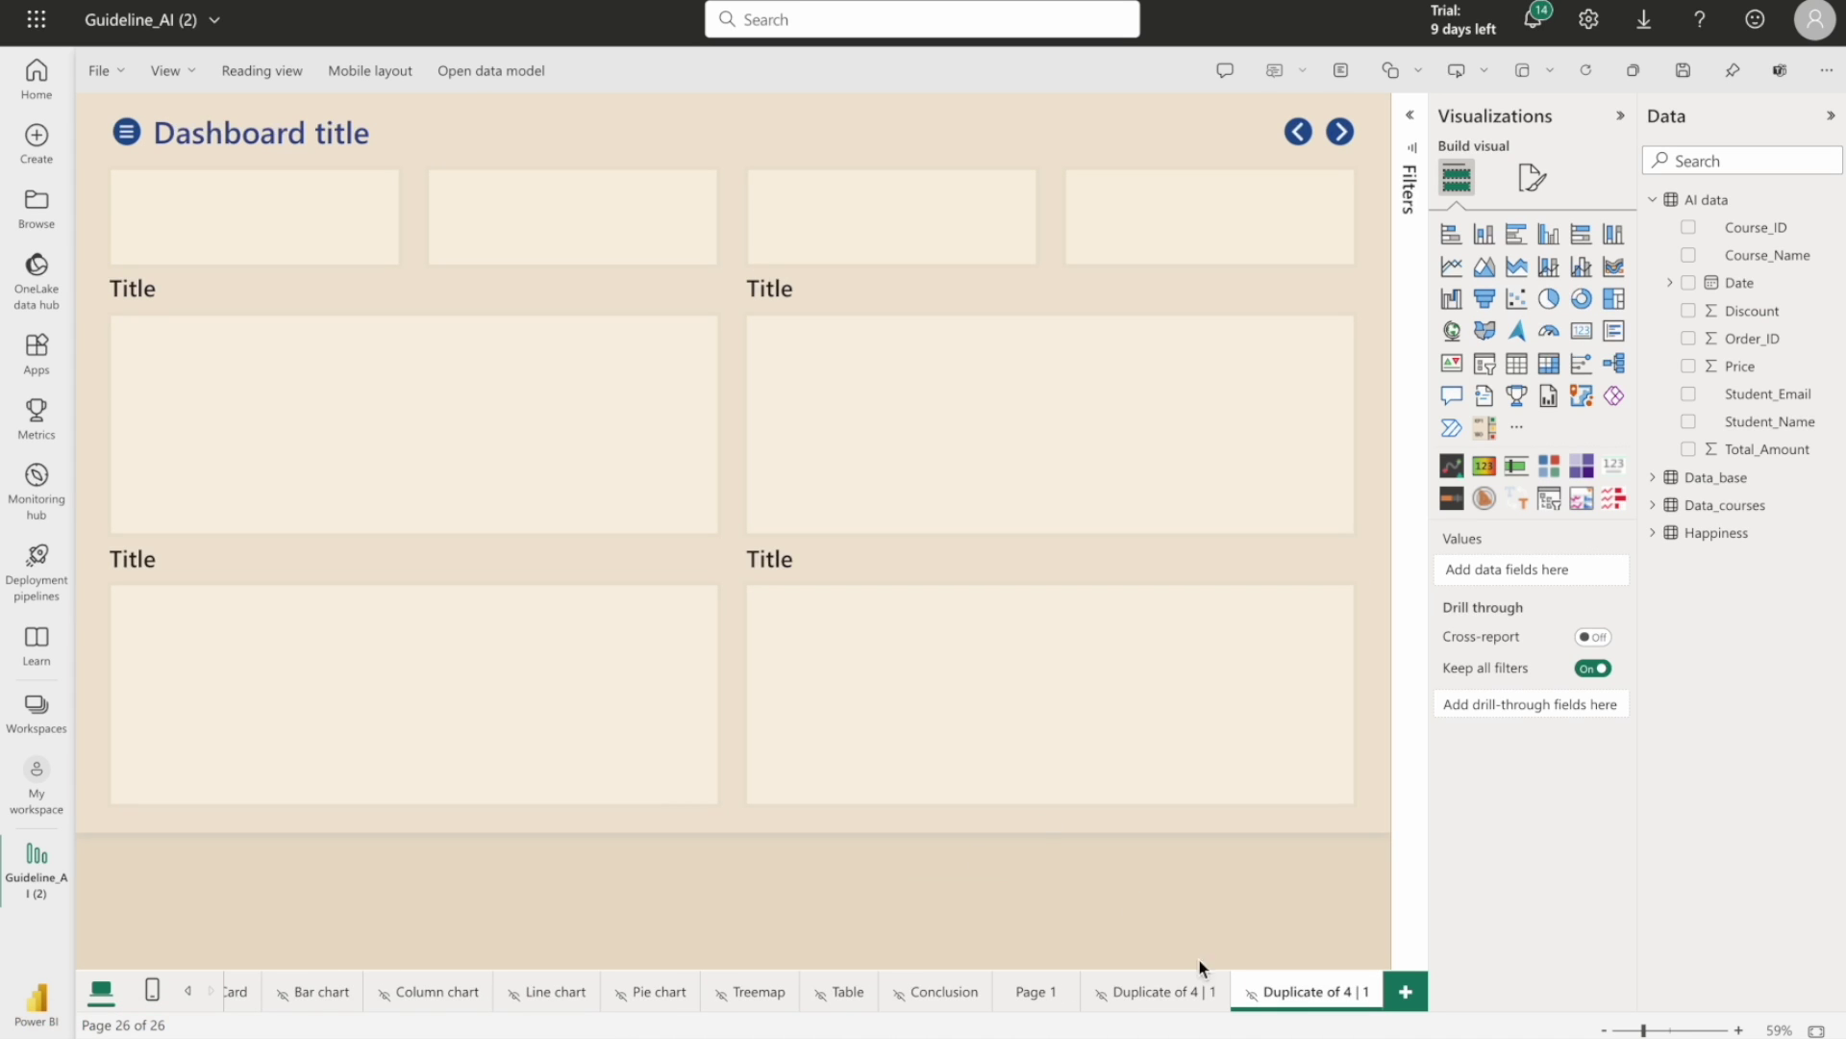
# Rename the duplicated page AI Dashboard and tidy its header by removing the navigation icons and aligning the title with the first card's left edge
pyautogui.doubleClick(1312, 1005)
pyautogui.write('Фщ')
pyautogui.write('board')
pyautogui.press('Return')
pyautogui.click(150, 140)
pyautogui.moveTo(149, 140); pyautogui.dragTo(103, 136)
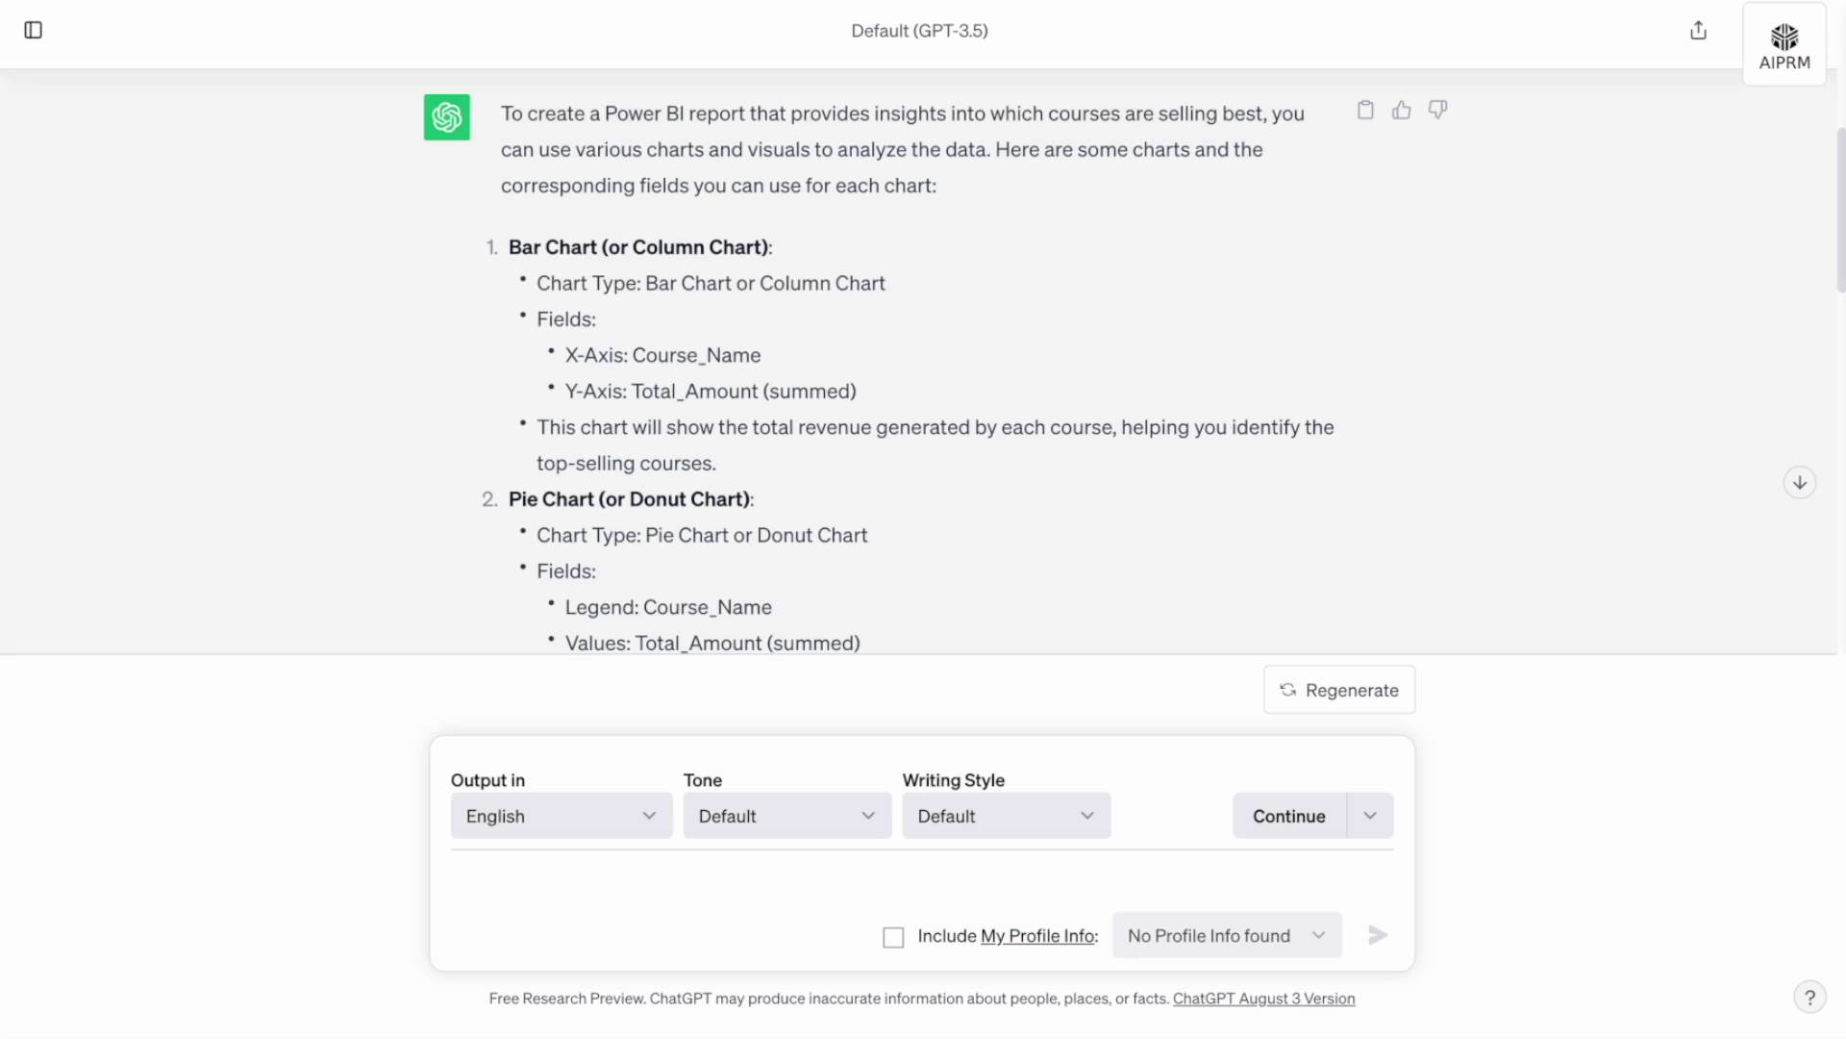
# Switch to ChatGPT and review the chart type and axis fields recommended for the bar chart
pyautogui.rightClick(728, 336)
pyautogui.click(507, 246)
pyautogui.moveTo(507, 246); pyautogui.dragTo(597, 247)
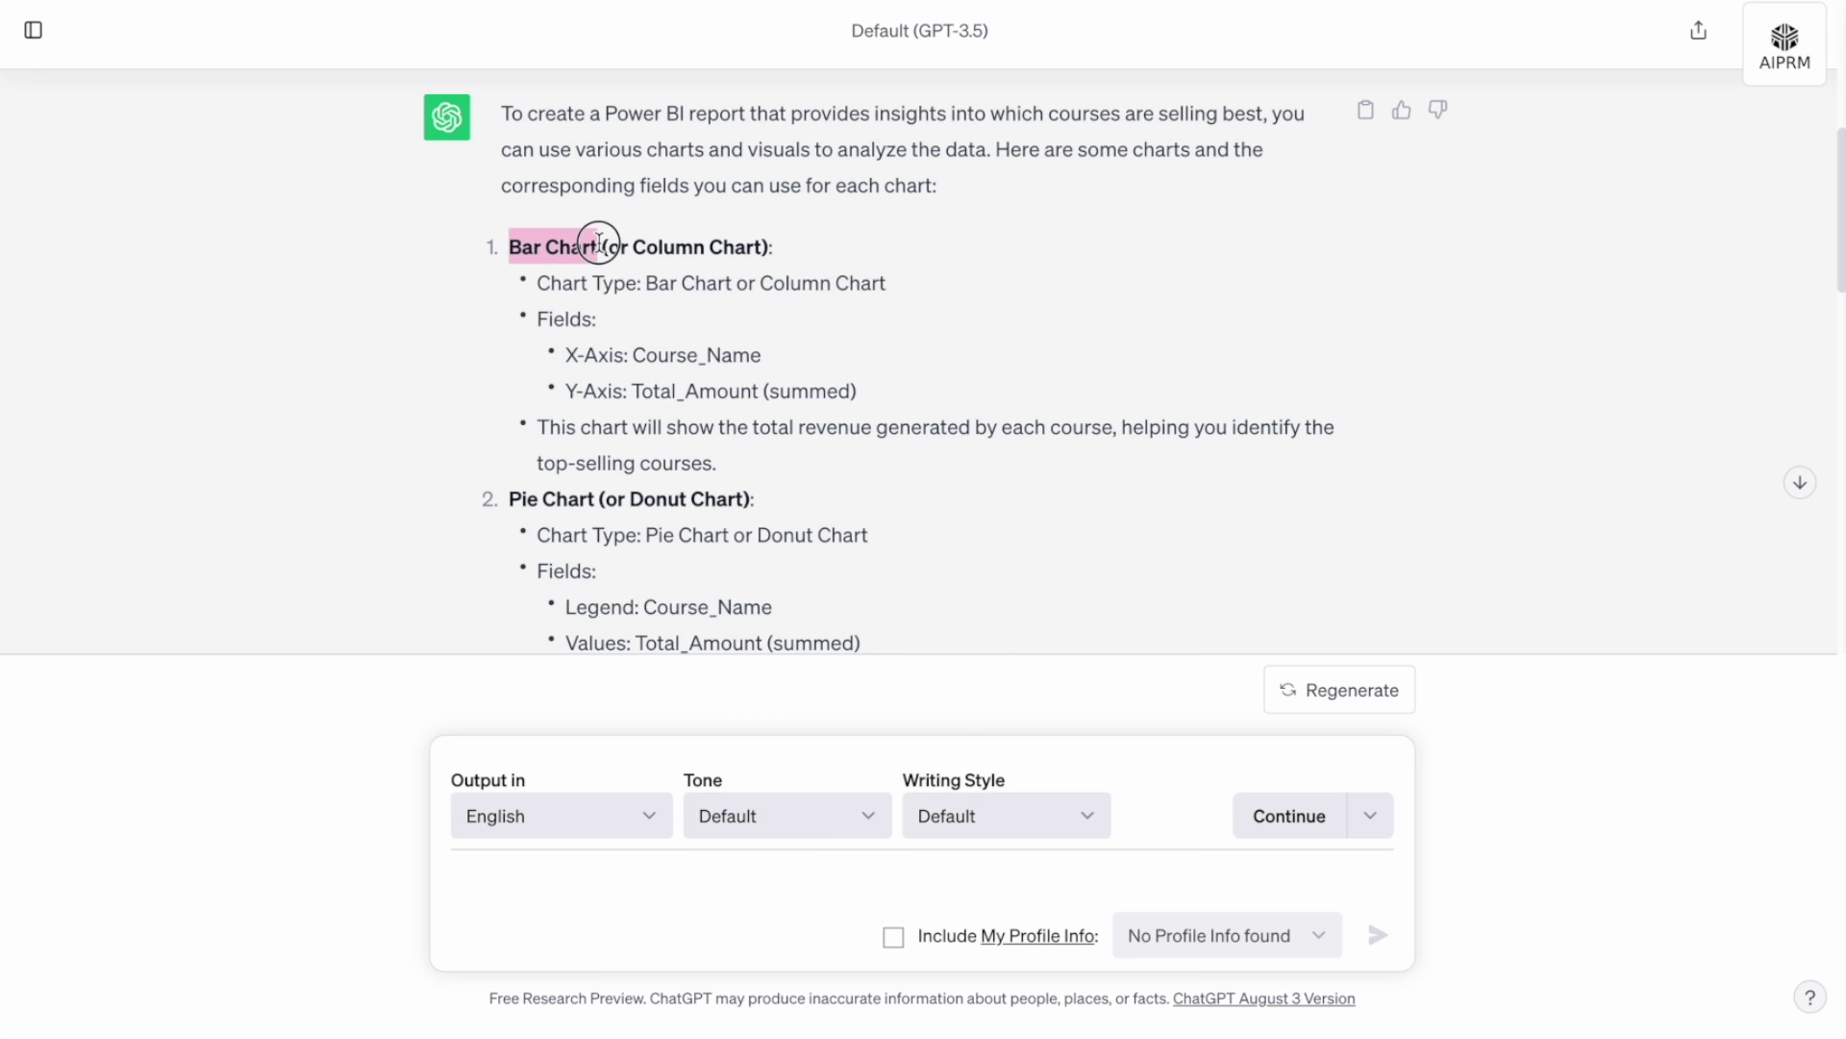
pyautogui.click(551, 385)
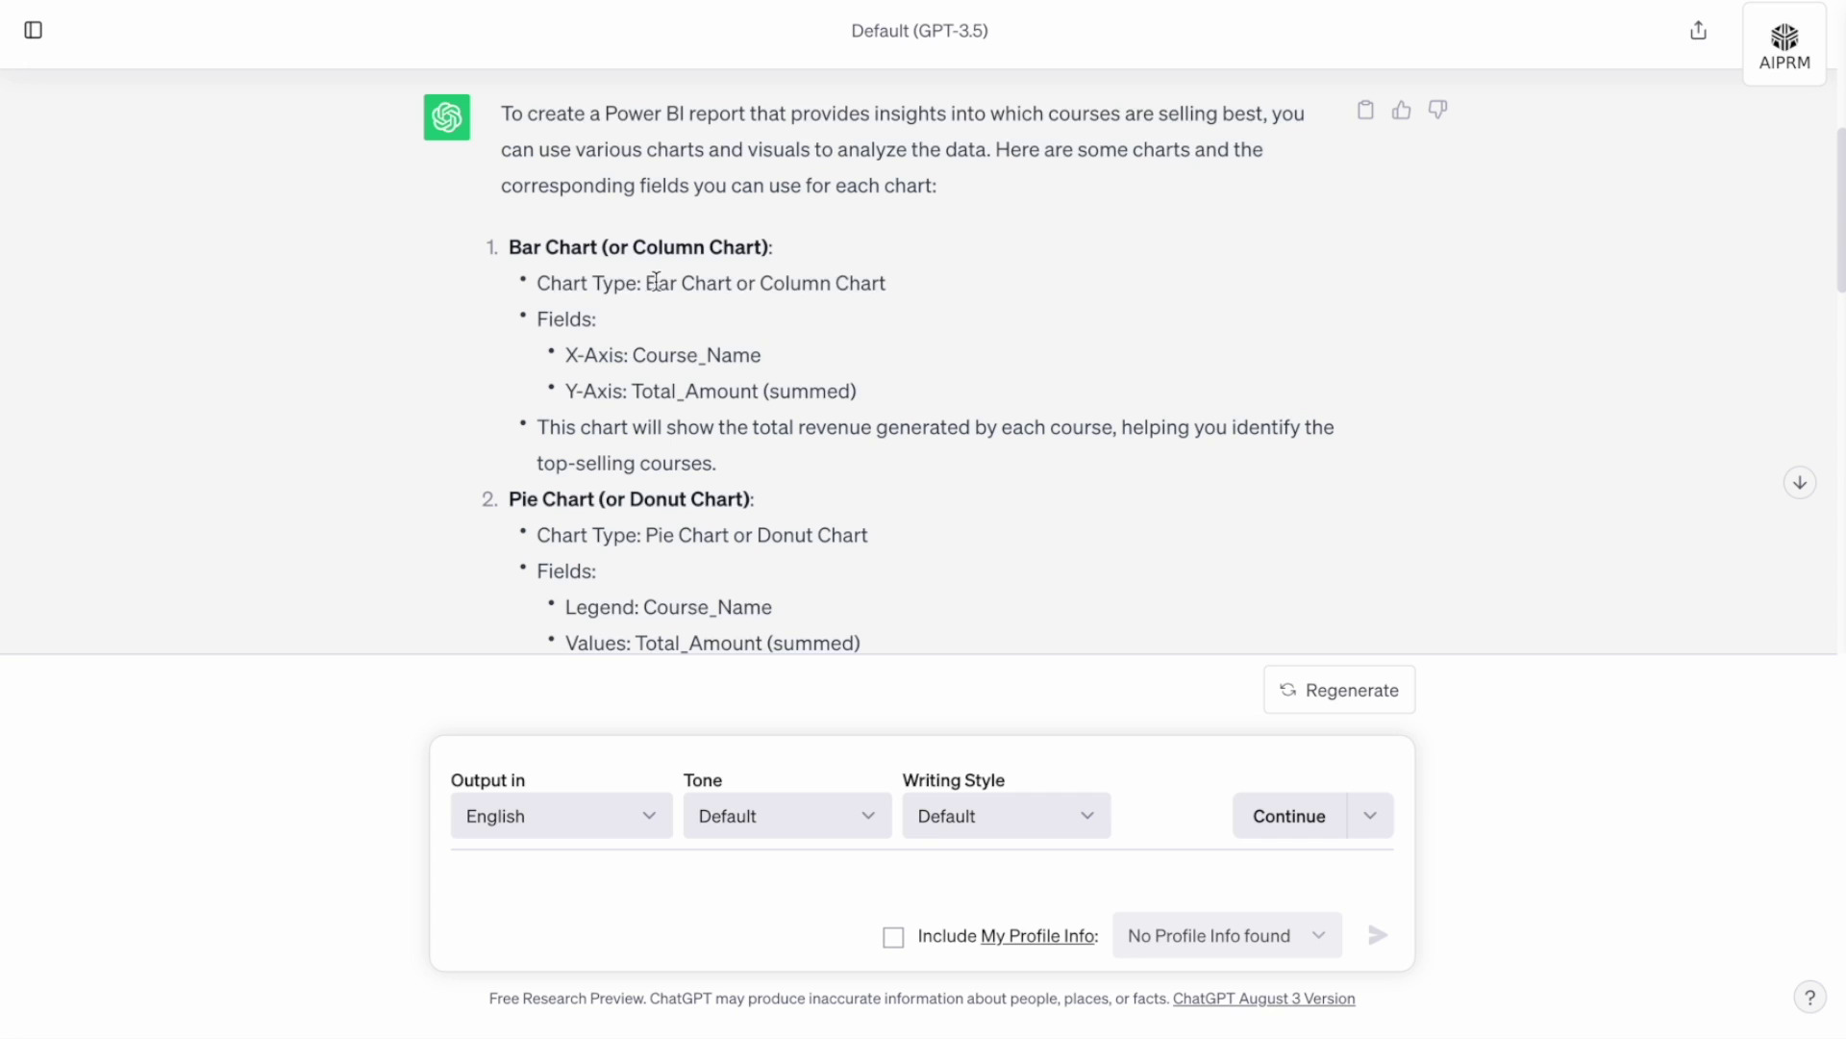
pyautogui.moveTo(767, 357); pyautogui.dragTo(828, 401)
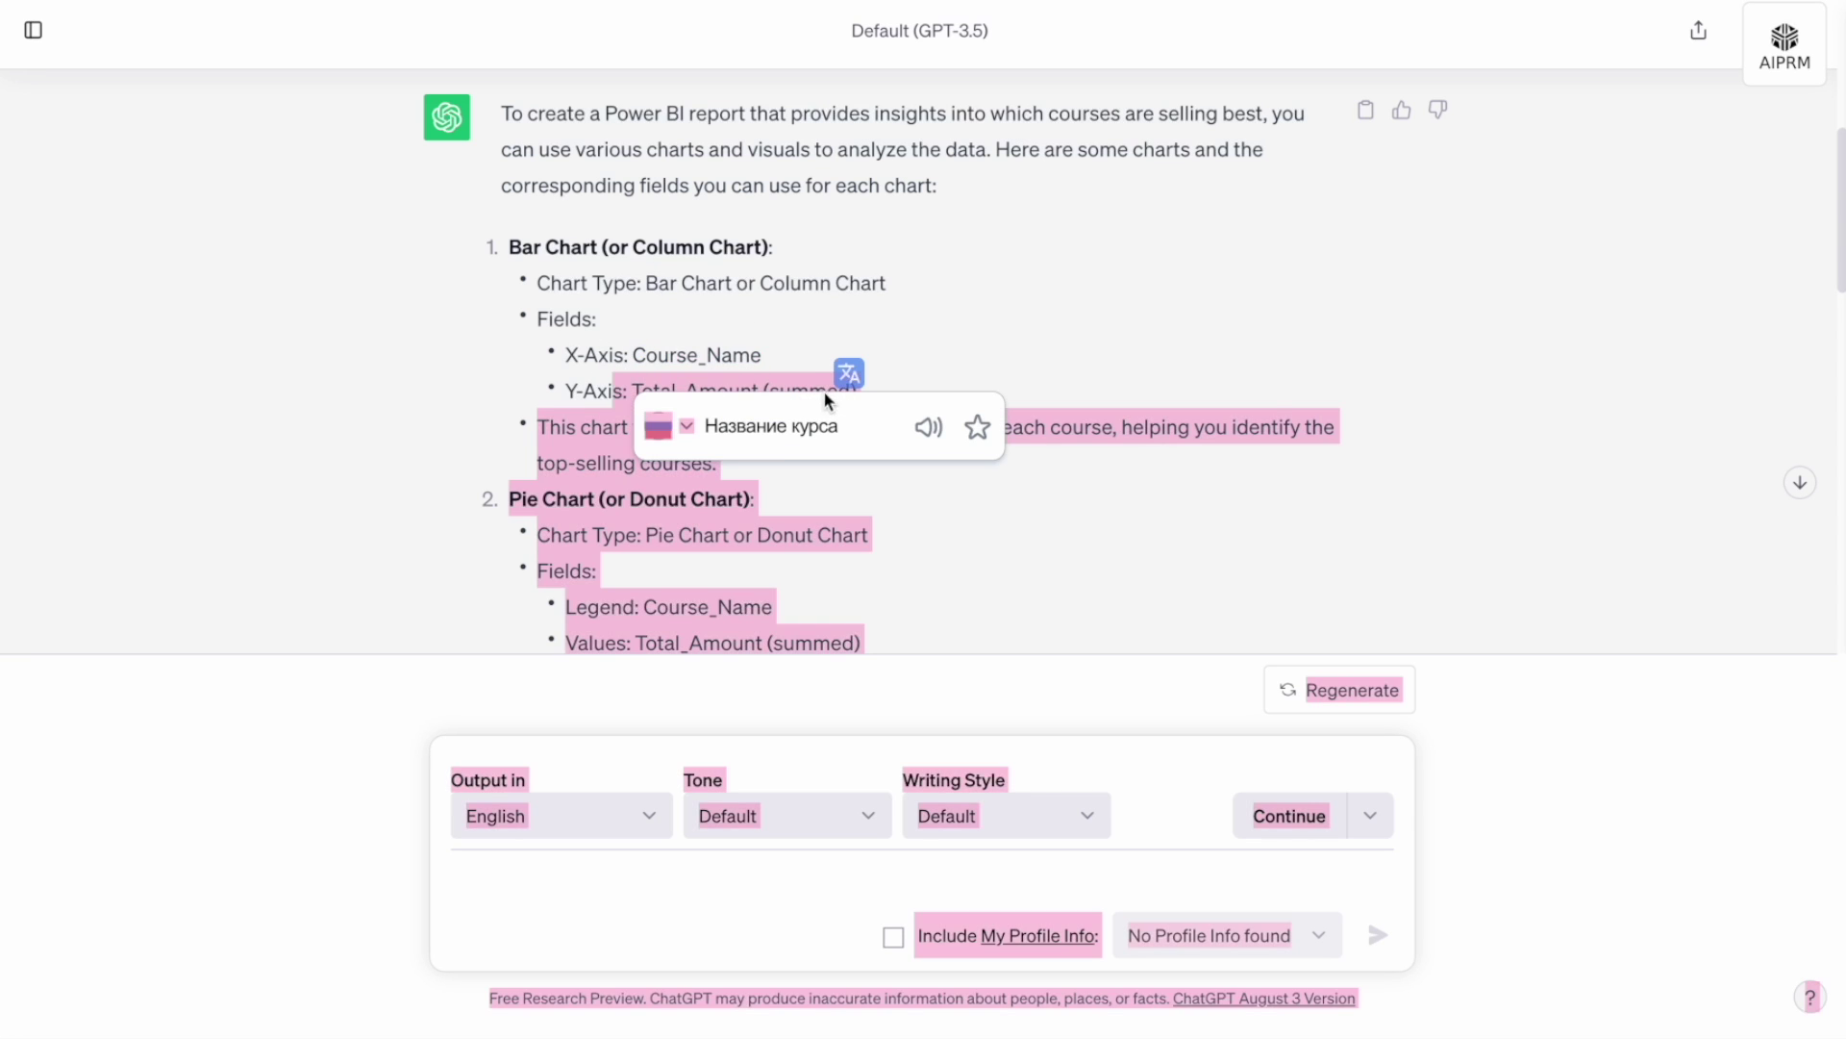
pyautogui.click(591, 256)
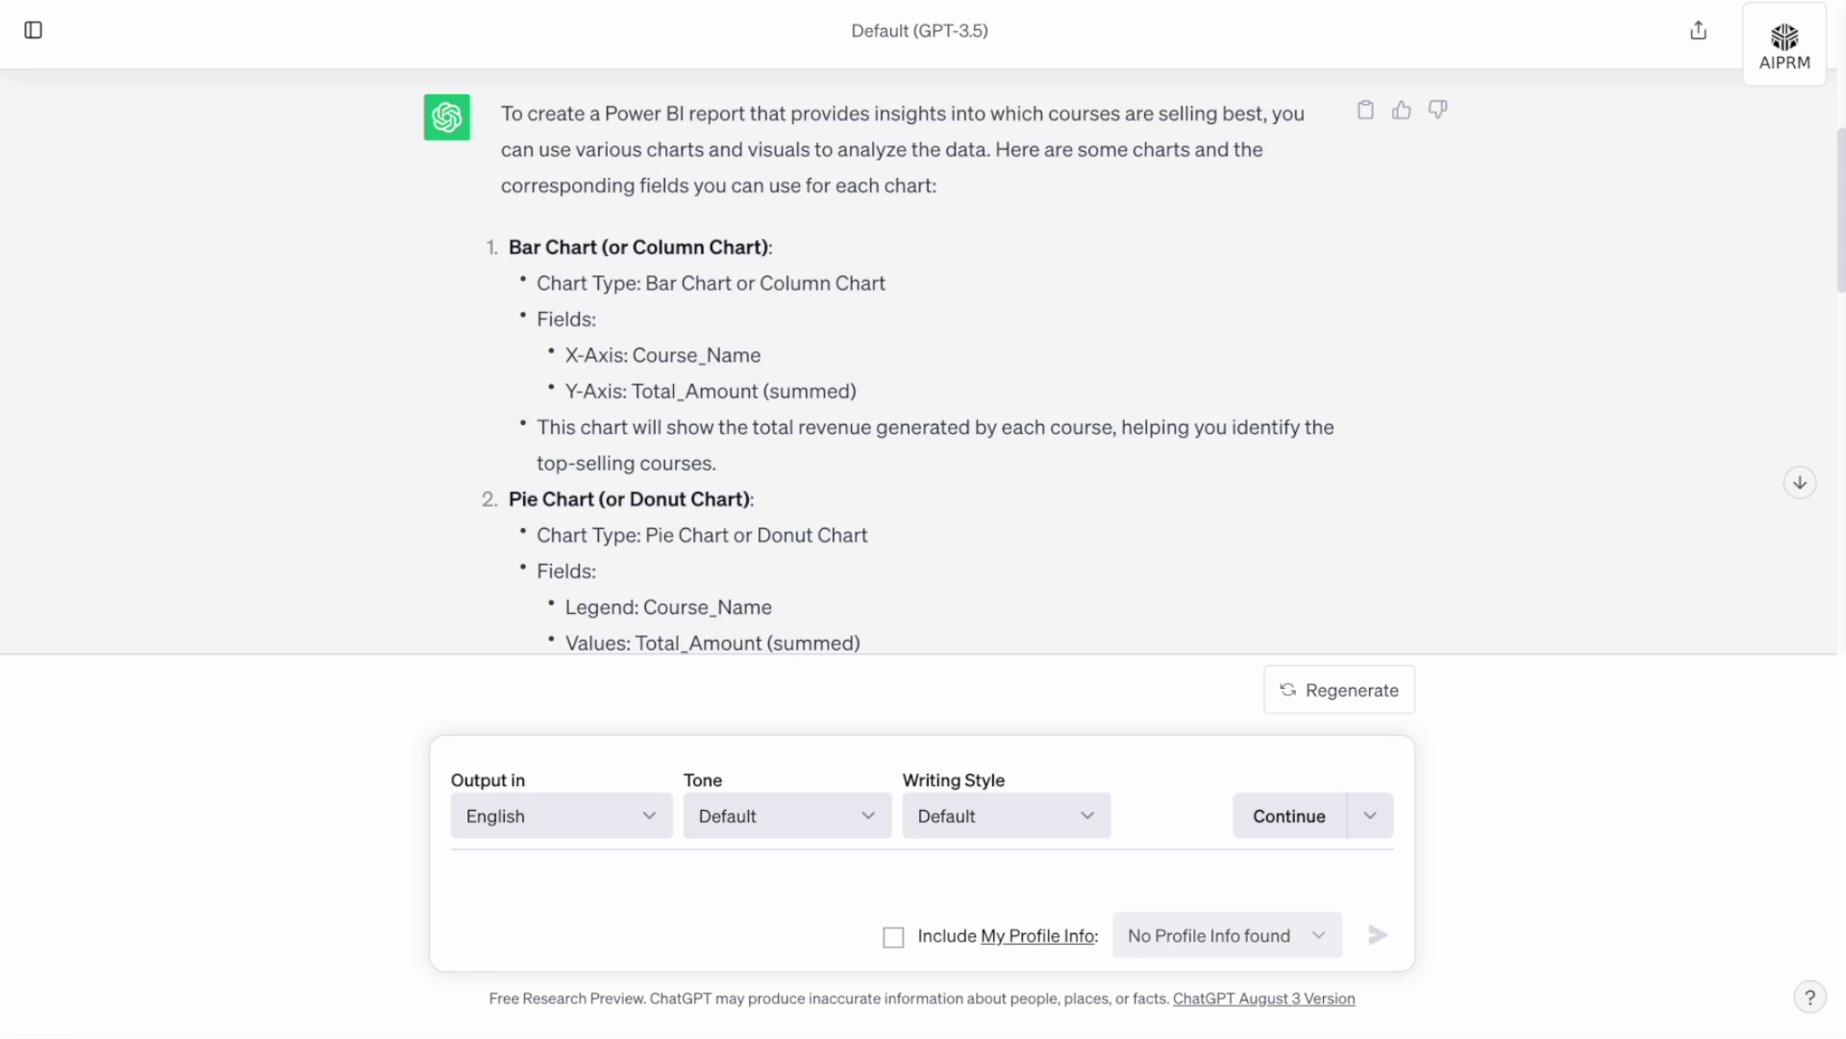
# Switch back to the Power BI report and copy the bar chart template reached through the Chart Chooser's Visualization Compass
pyautogui.hotkey('alt', 'Tab')
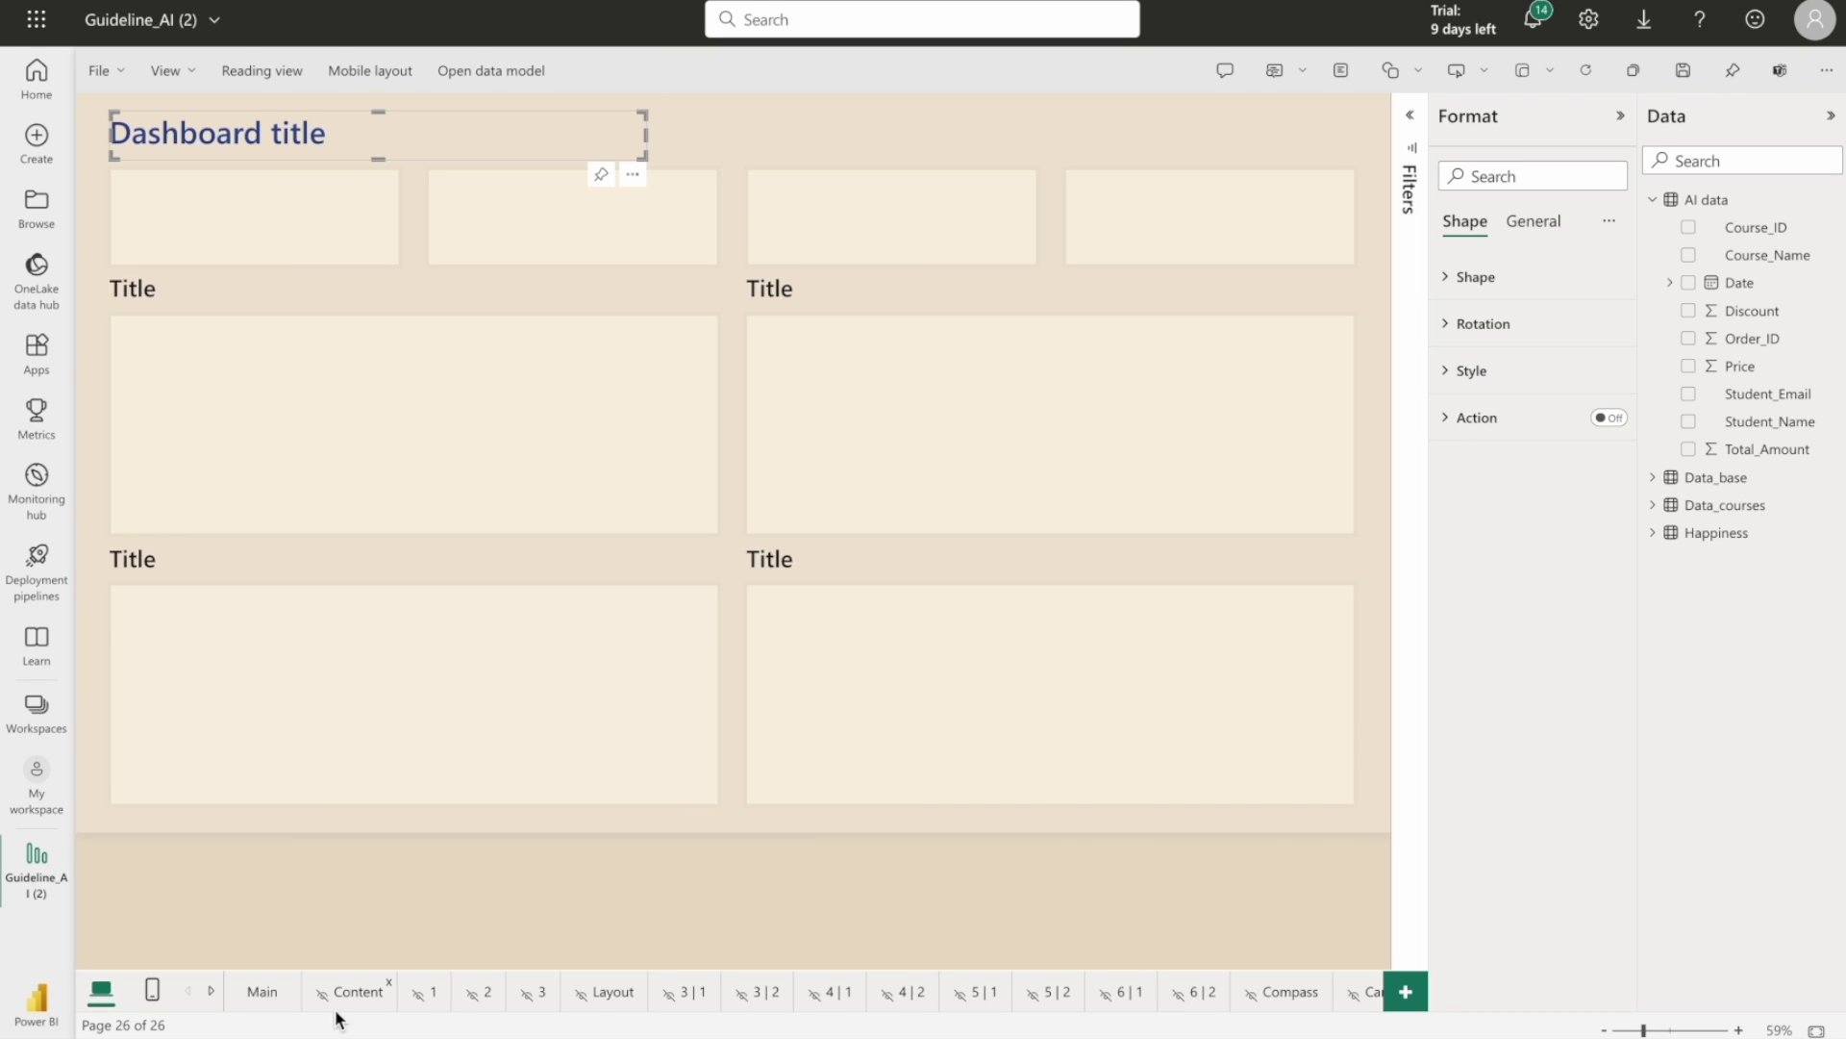
pyautogui.click(355, 1000)
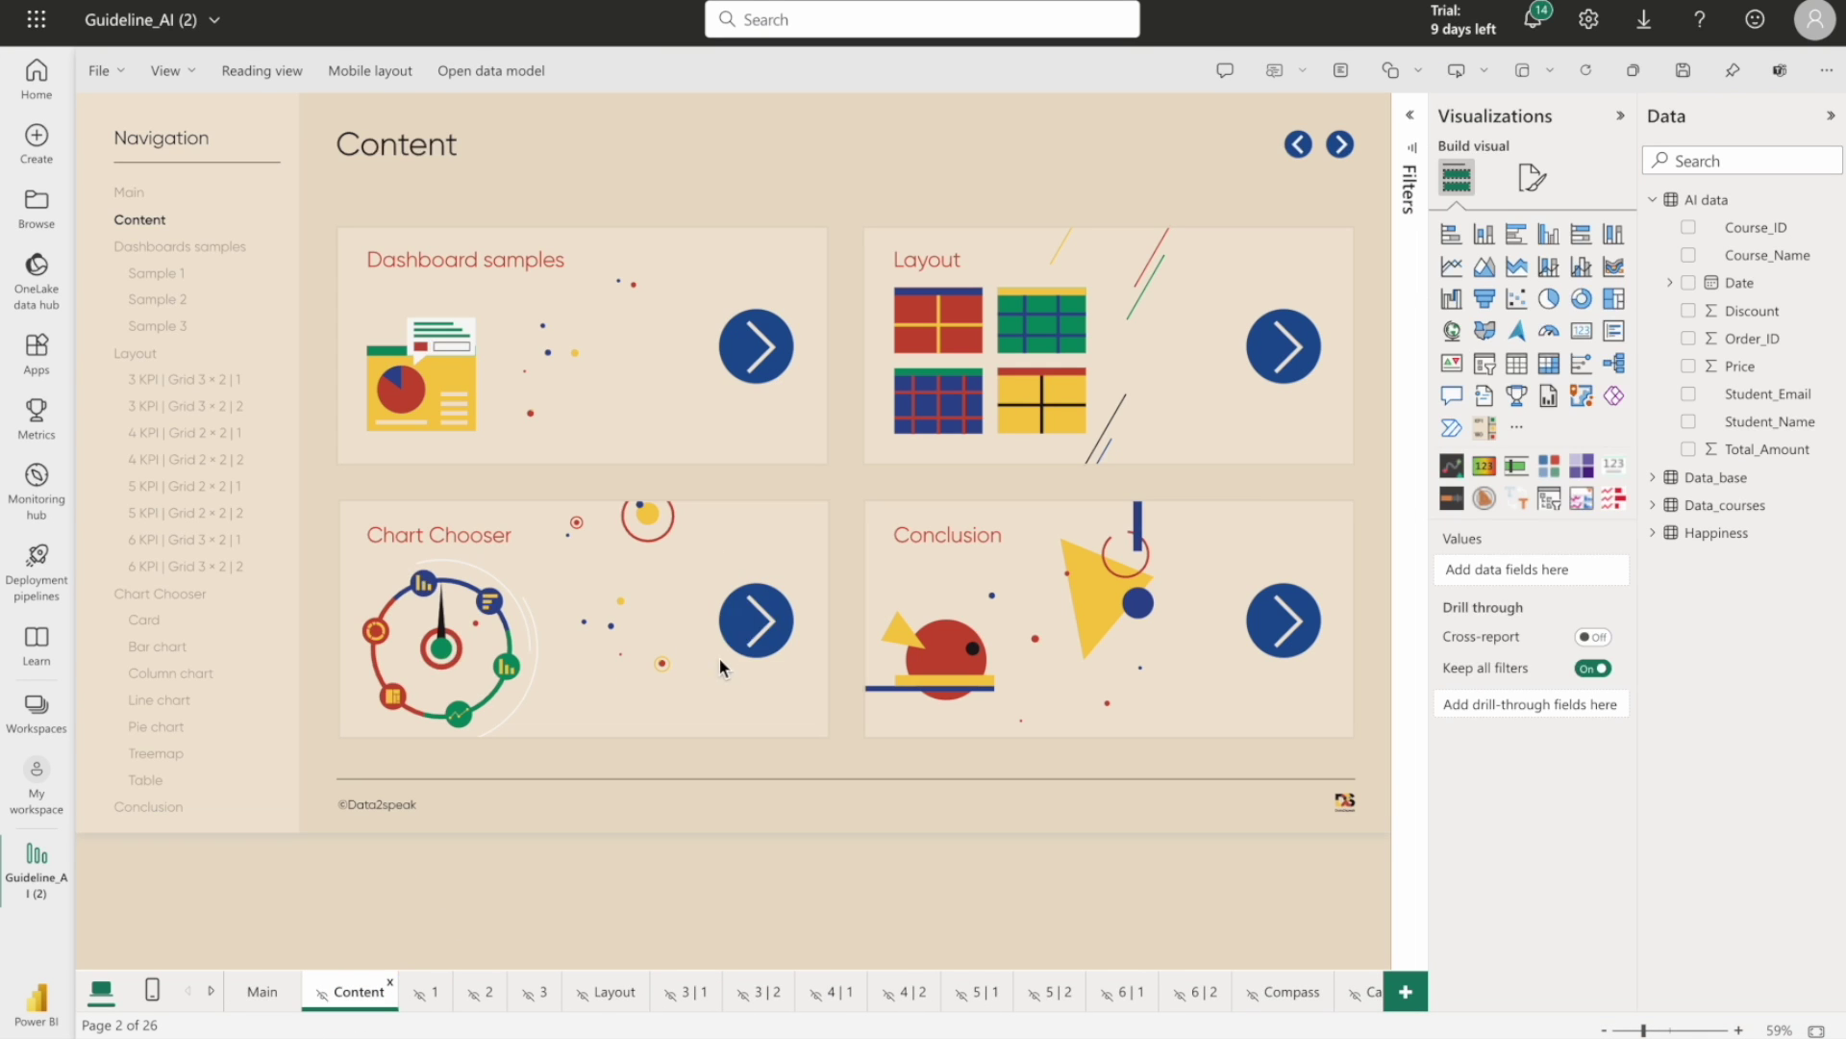
pyautogui.click(721, 657)
pyautogui.keyDown('ctrl'); pyautogui.click(720, 637); pyautogui.keyUp('ctrl')
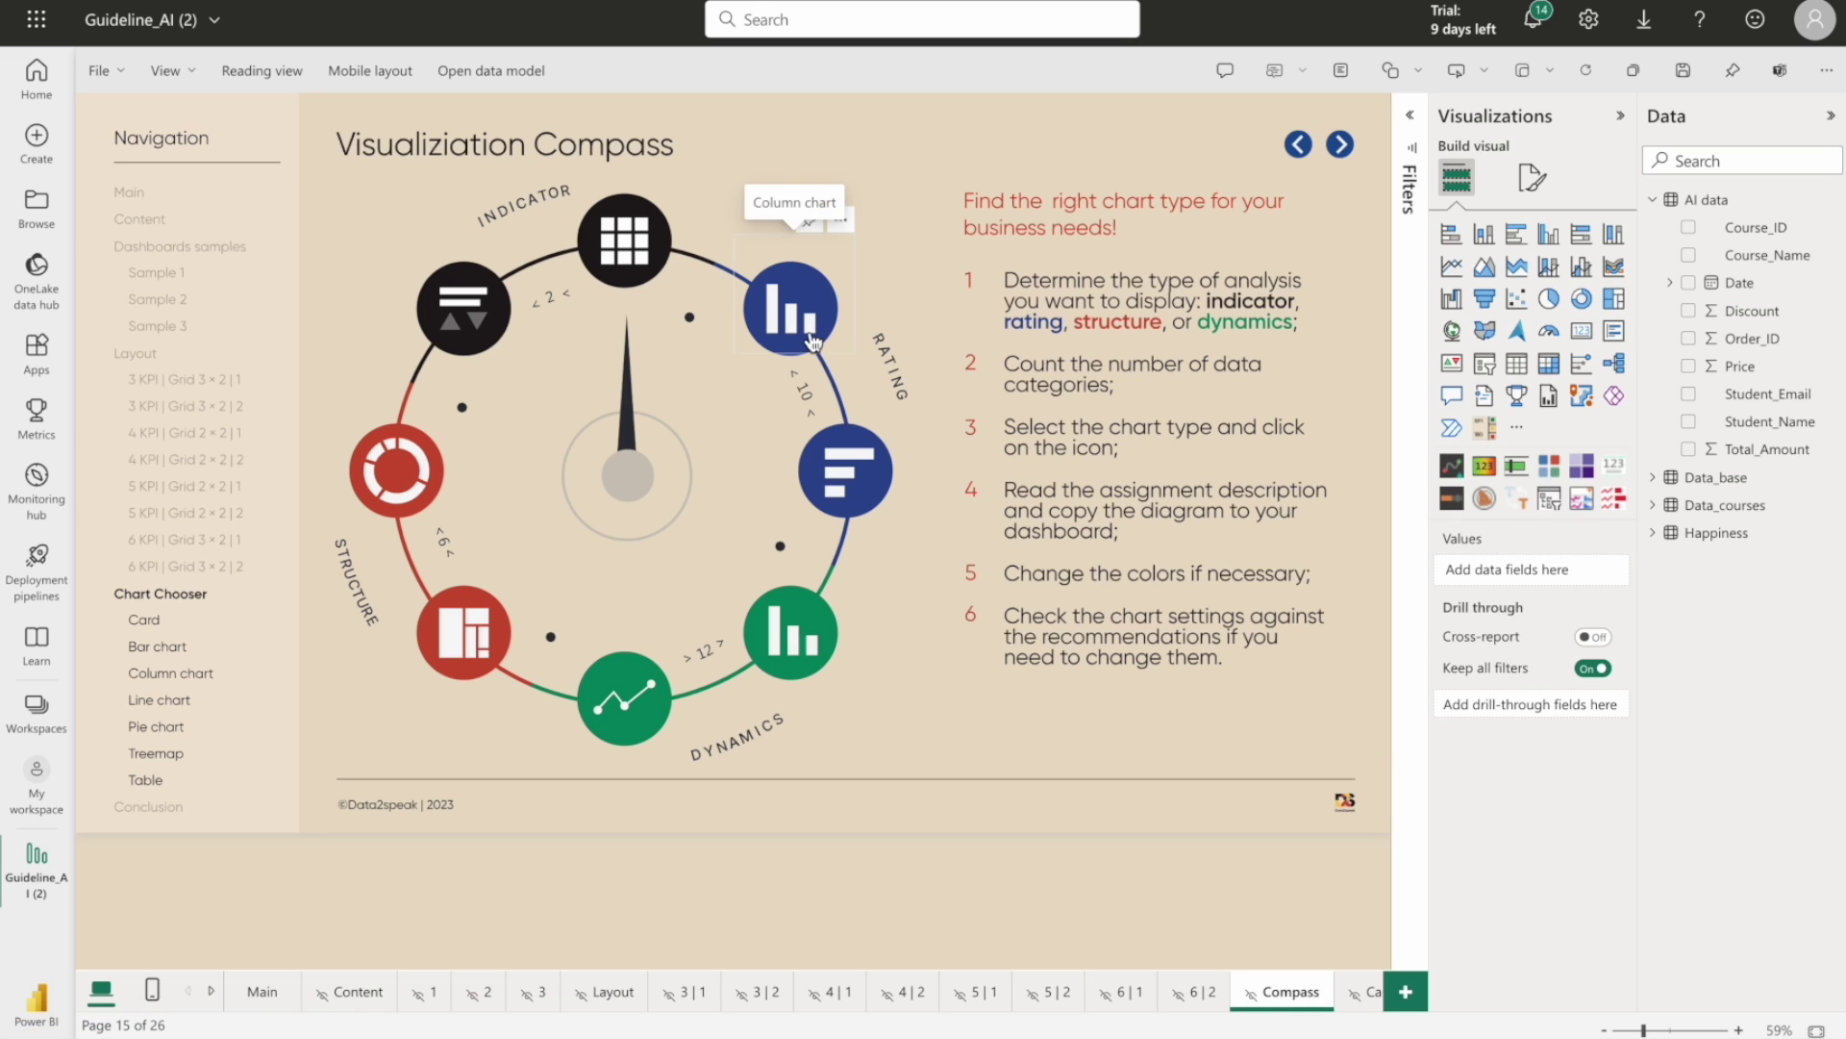
pyautogui.keyDown('ctrl'); pyautogui.click(852, 457); pyautogui.keyUp('ctrl')
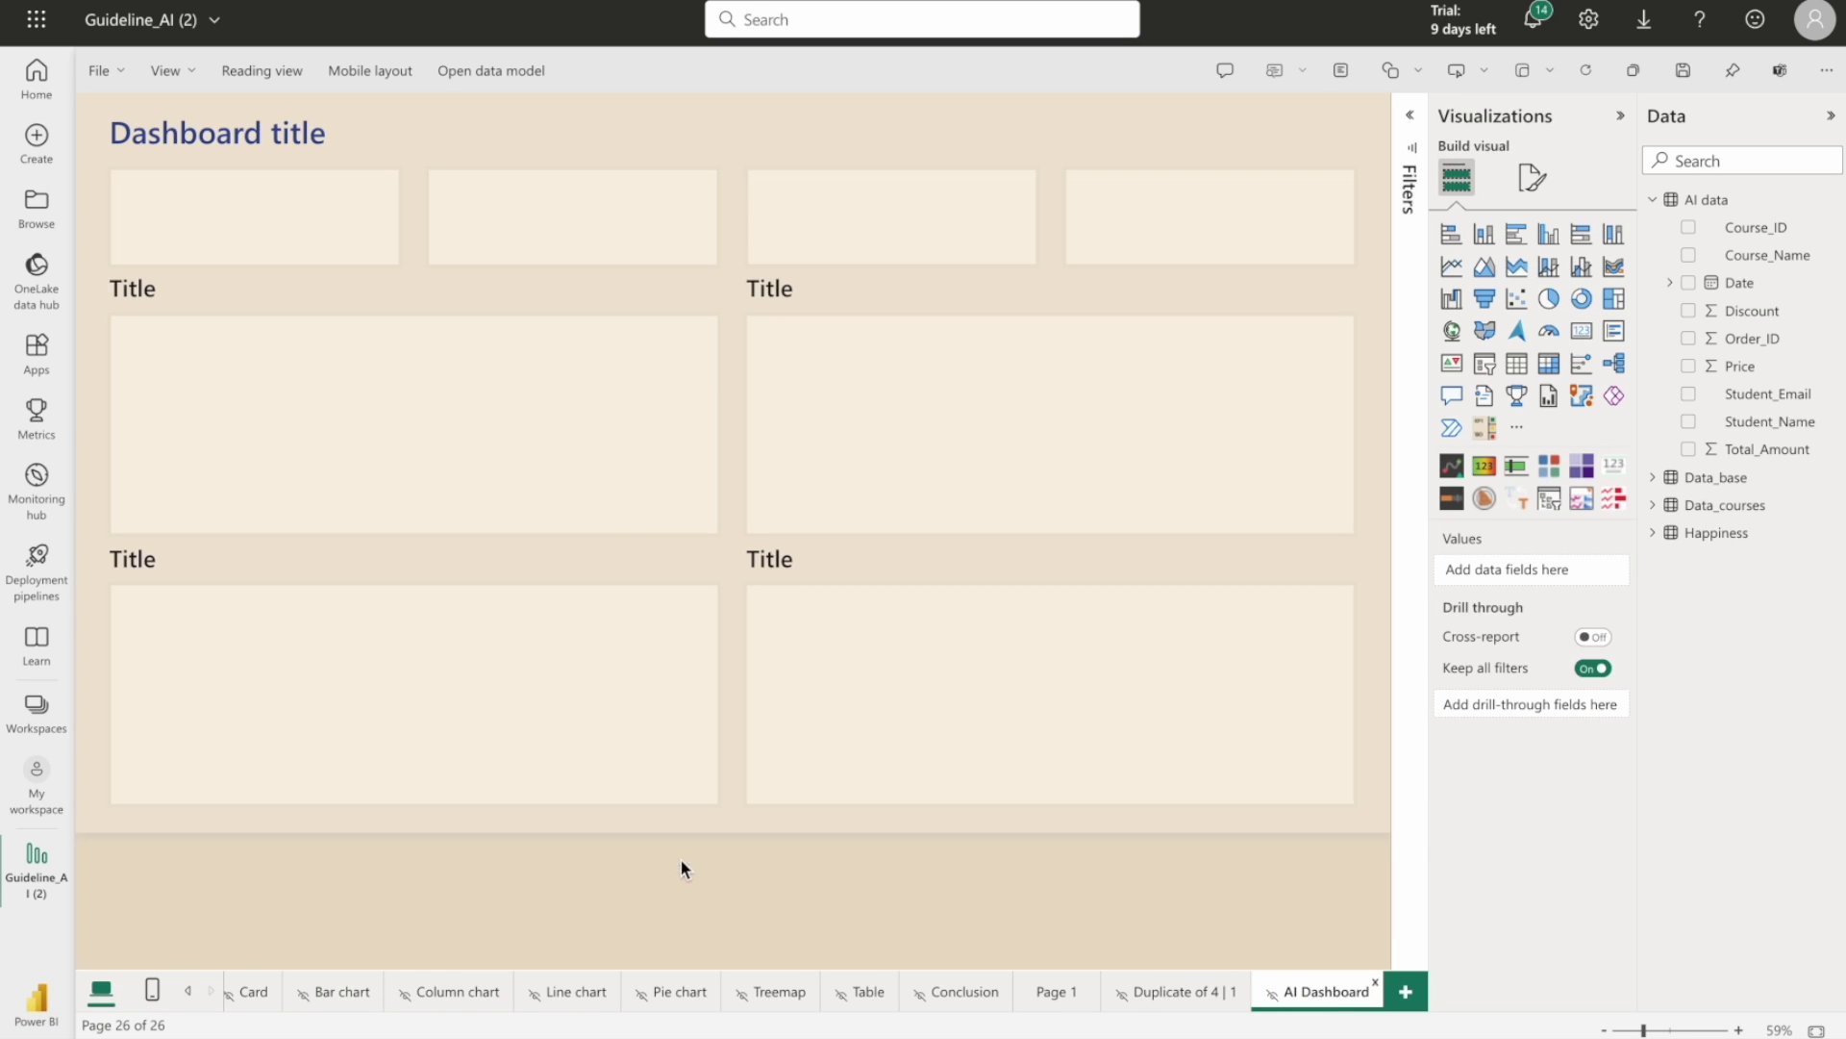
# Paste the bar chart onto the AI Dashboard page and fit it into the upper-right block of the grid
pyautogui.hotkey('ctrl', 'v')
pyautogui.moveTo(597, 241); pyautogui.dragTo(970, 392)
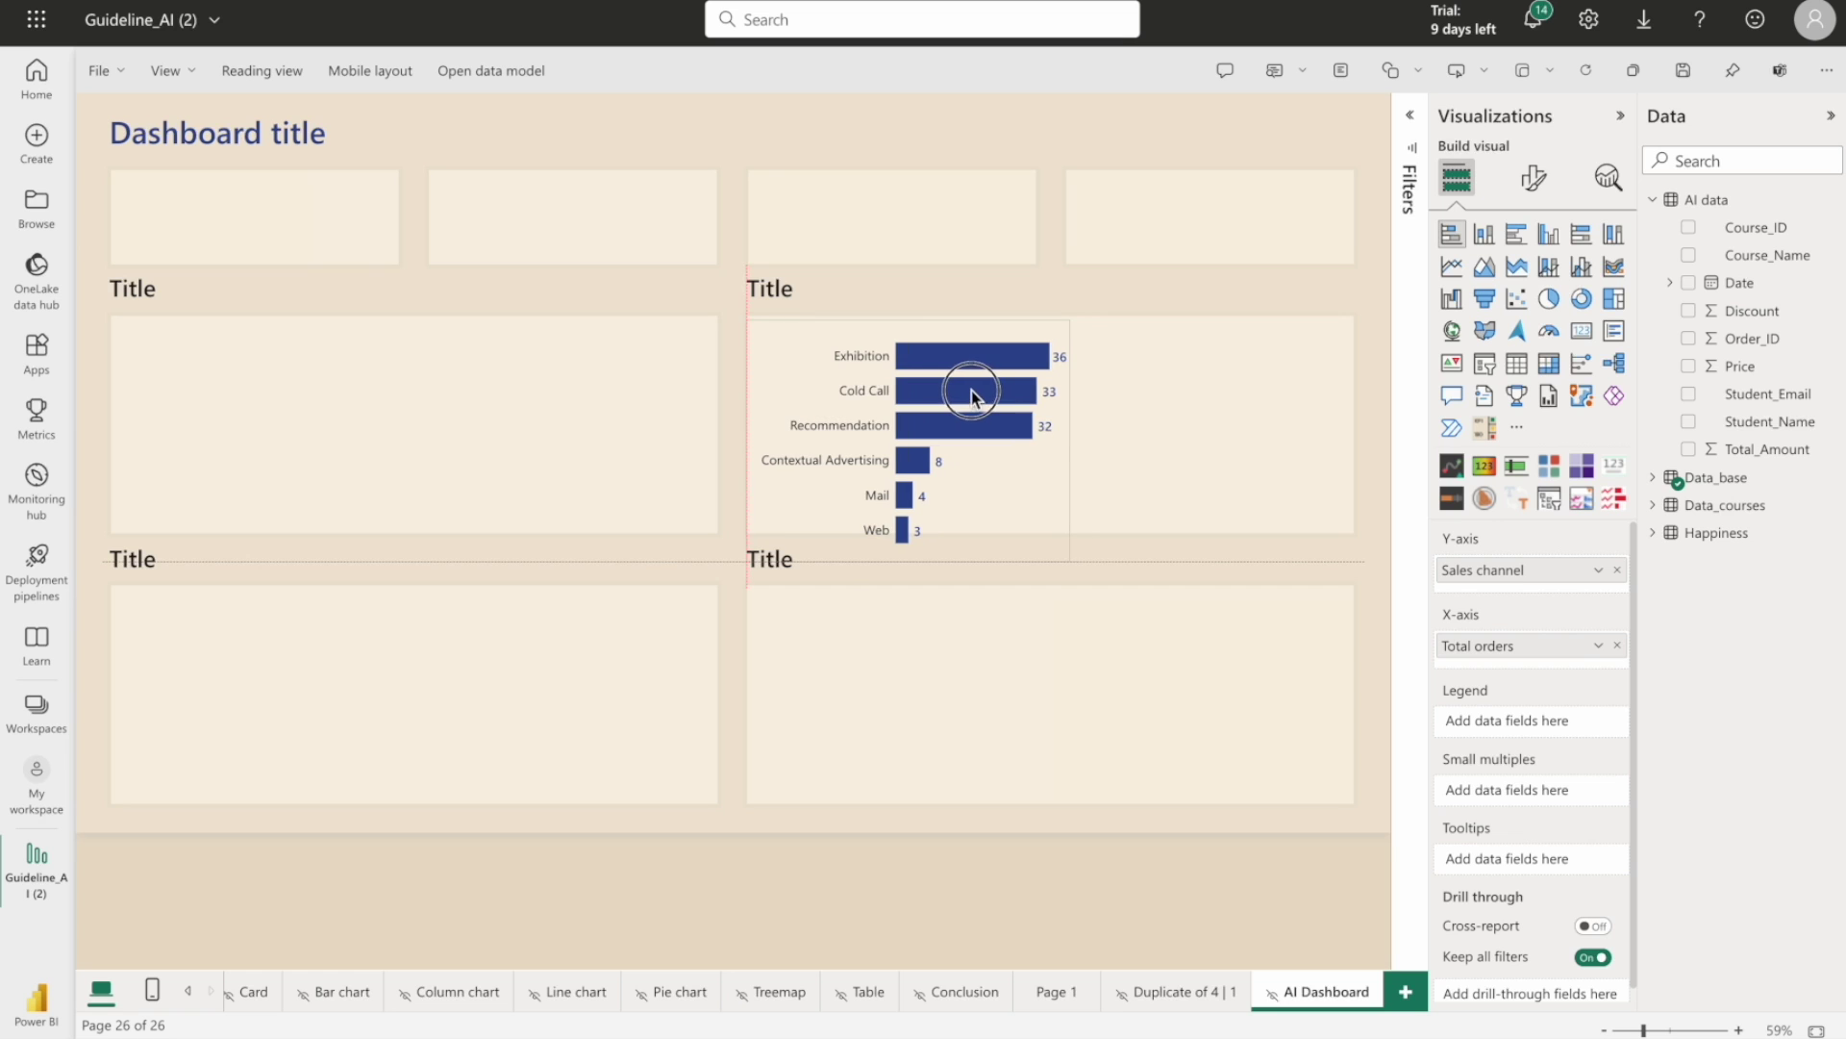
pyautogui.moveTo(1069, 441); pyautogui.dragTo(1348, 440)
pyautogui.moveTo(1048, 571)
pyautogui.mouseDown()
pyautogui.moveTo(1030, 523)
pyautogui.moveTo(1043, 535)
pyautogui.mouseUp()
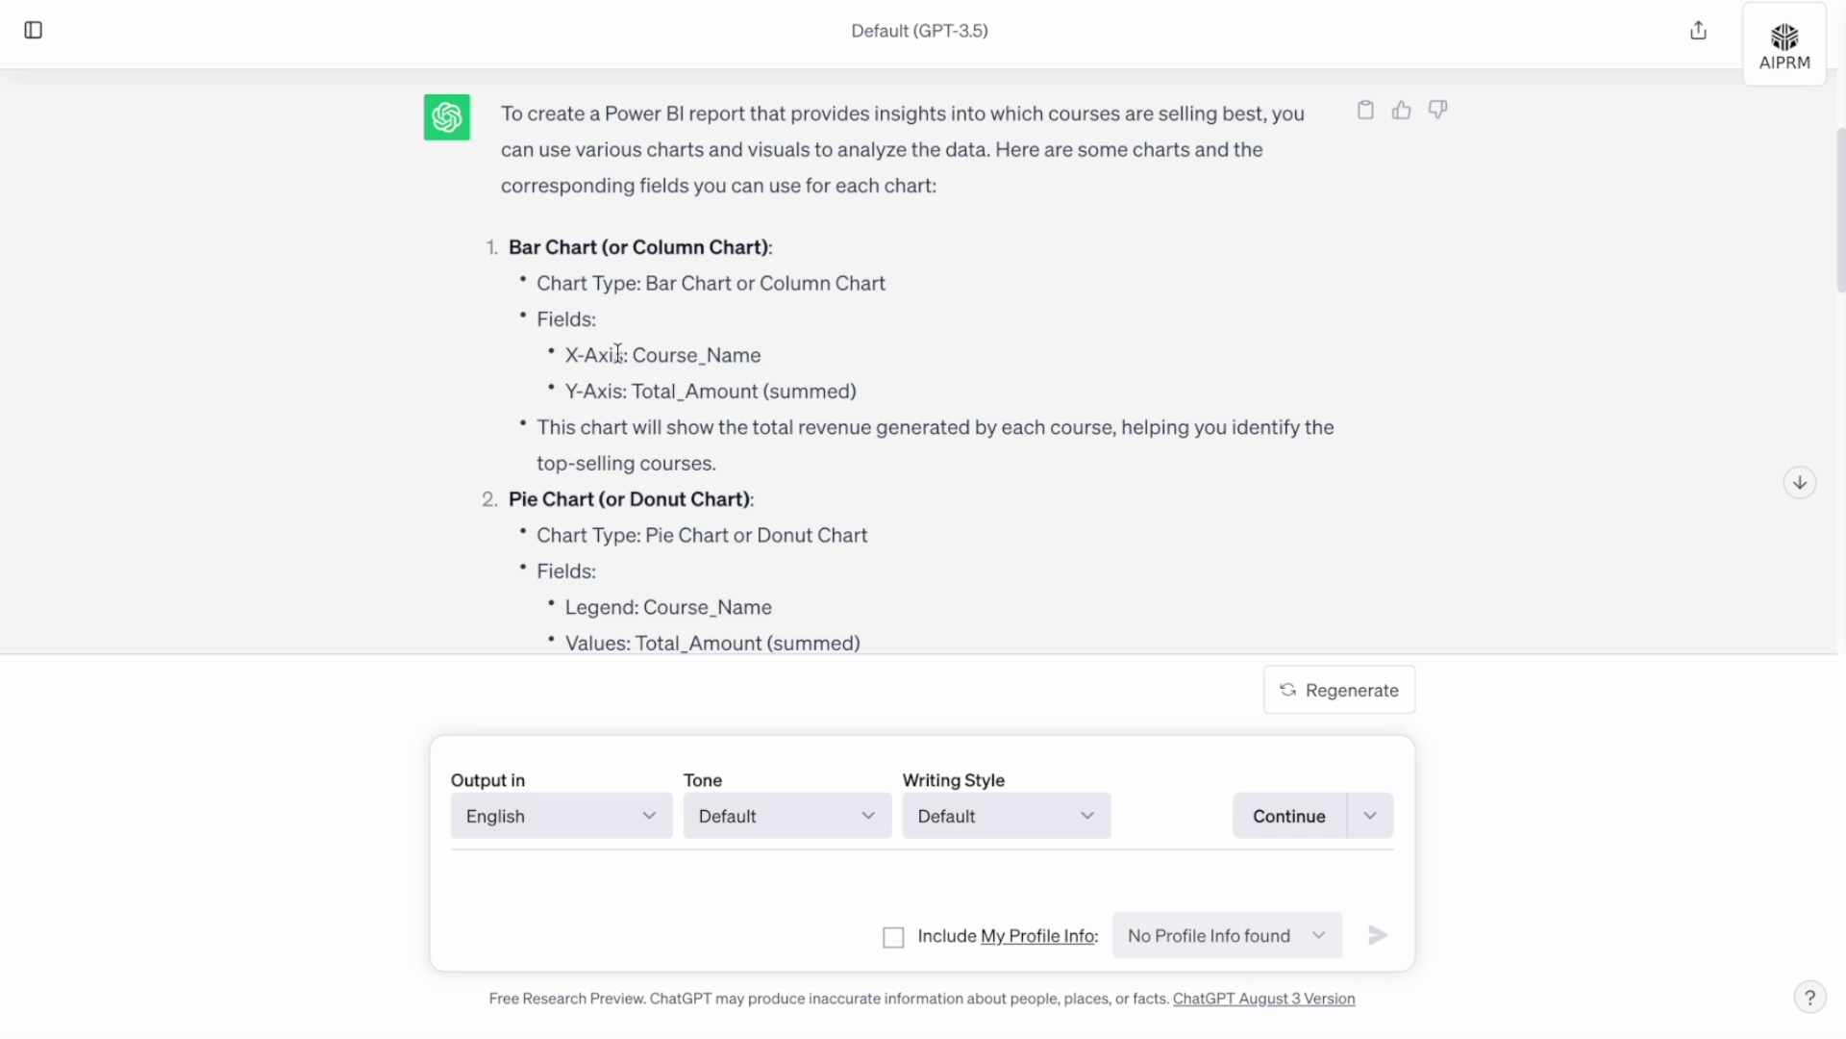
# Following ChatGPT's bar chart fields, set the chart's Y-axis to Course_Name and replace Total orders on the X-axis with Total_Amount
pyautogui.moveTo(619, 353); pyautogui.dragTo(763, 354)
pyautogui.moveTo(627, 390); pyautogui.dragTo(743, 390)
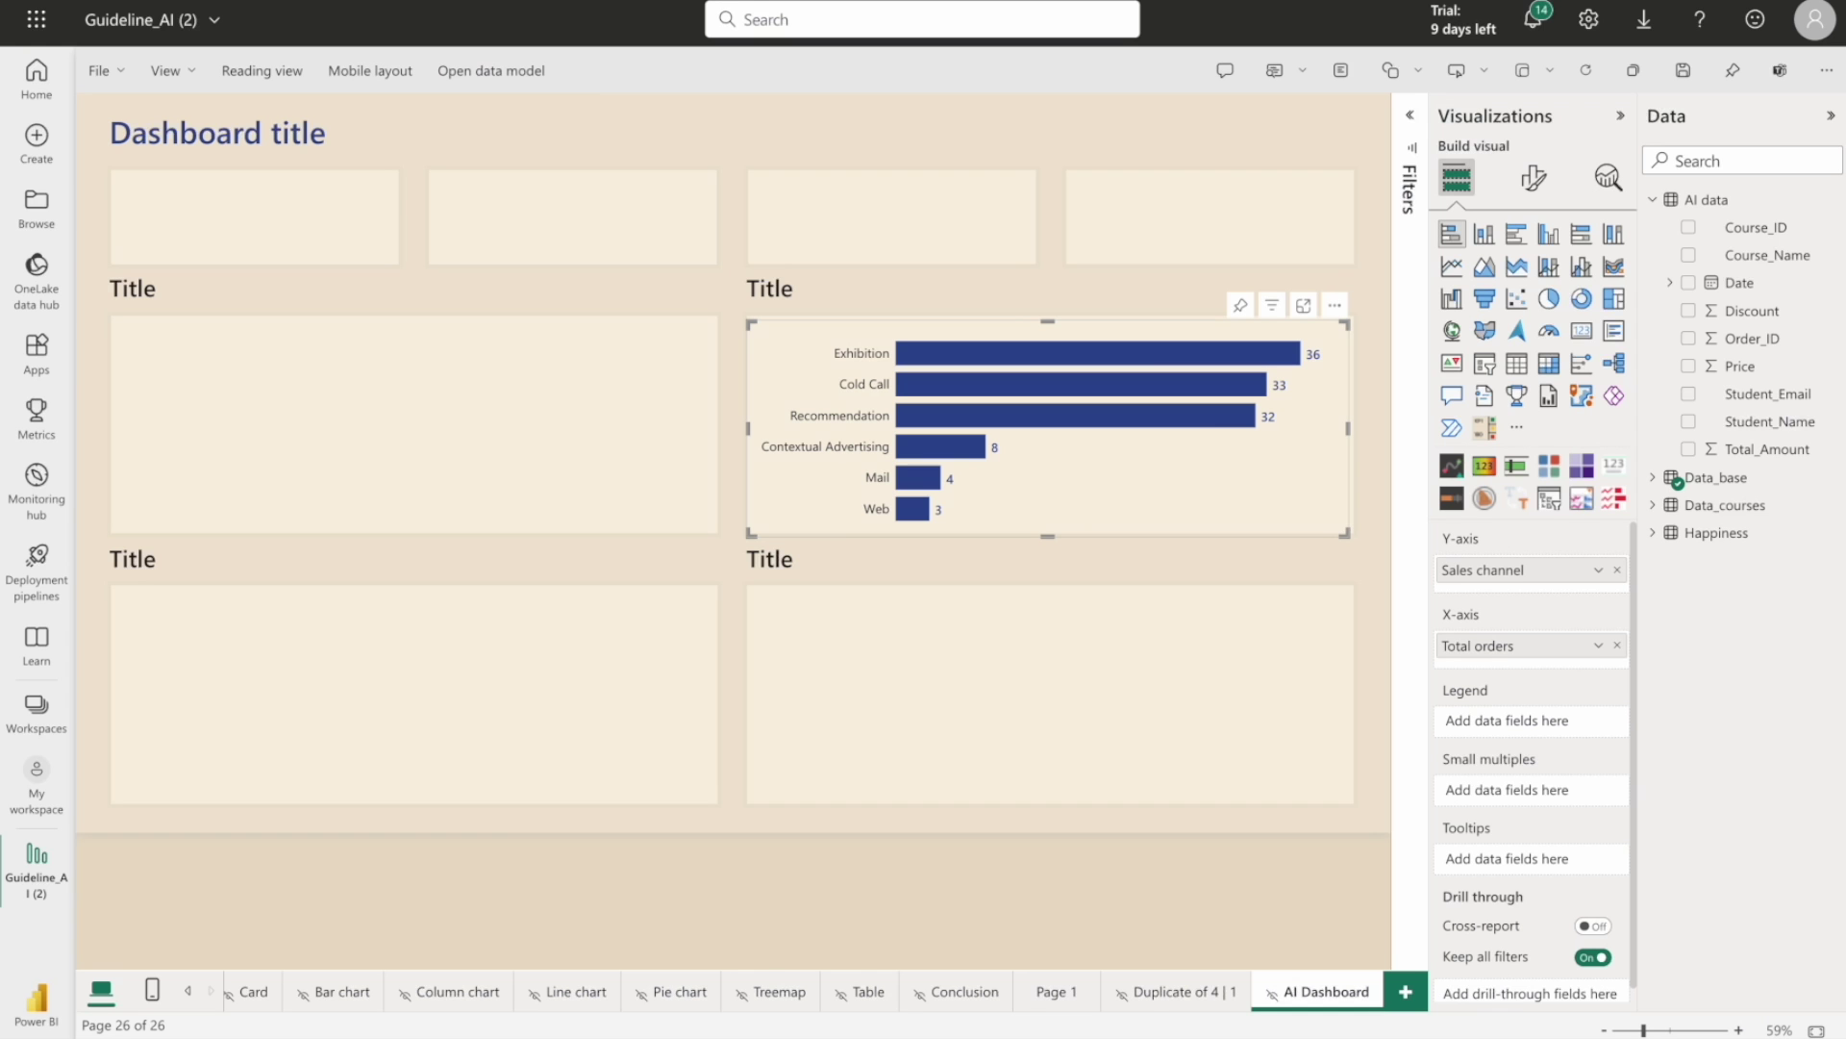
pyautogui.click(1617, 570)
pyautogui.moveTo(1707, 256); pyautogui.dragTo(1529, 570)
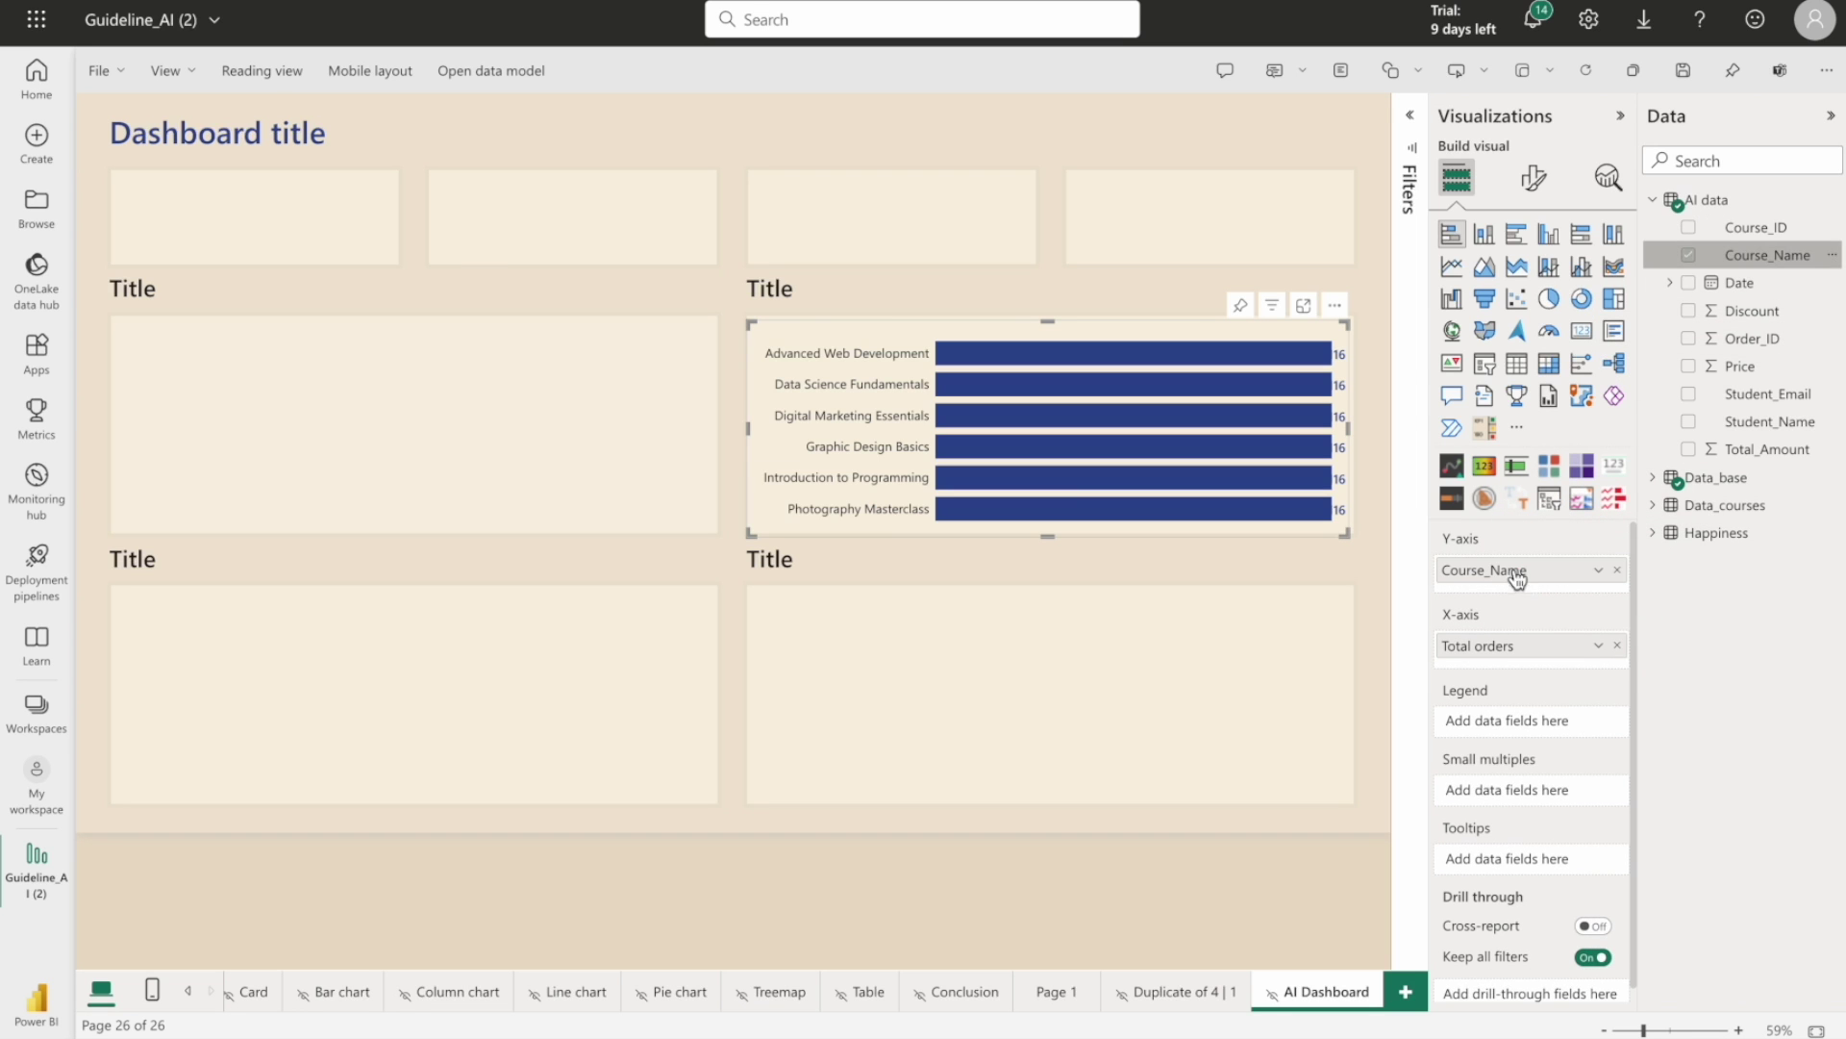
pyautogui.moveTo(1766, 445); pyautogui.dragTo(1550, 647)
pyautogui.click(1619, 673)
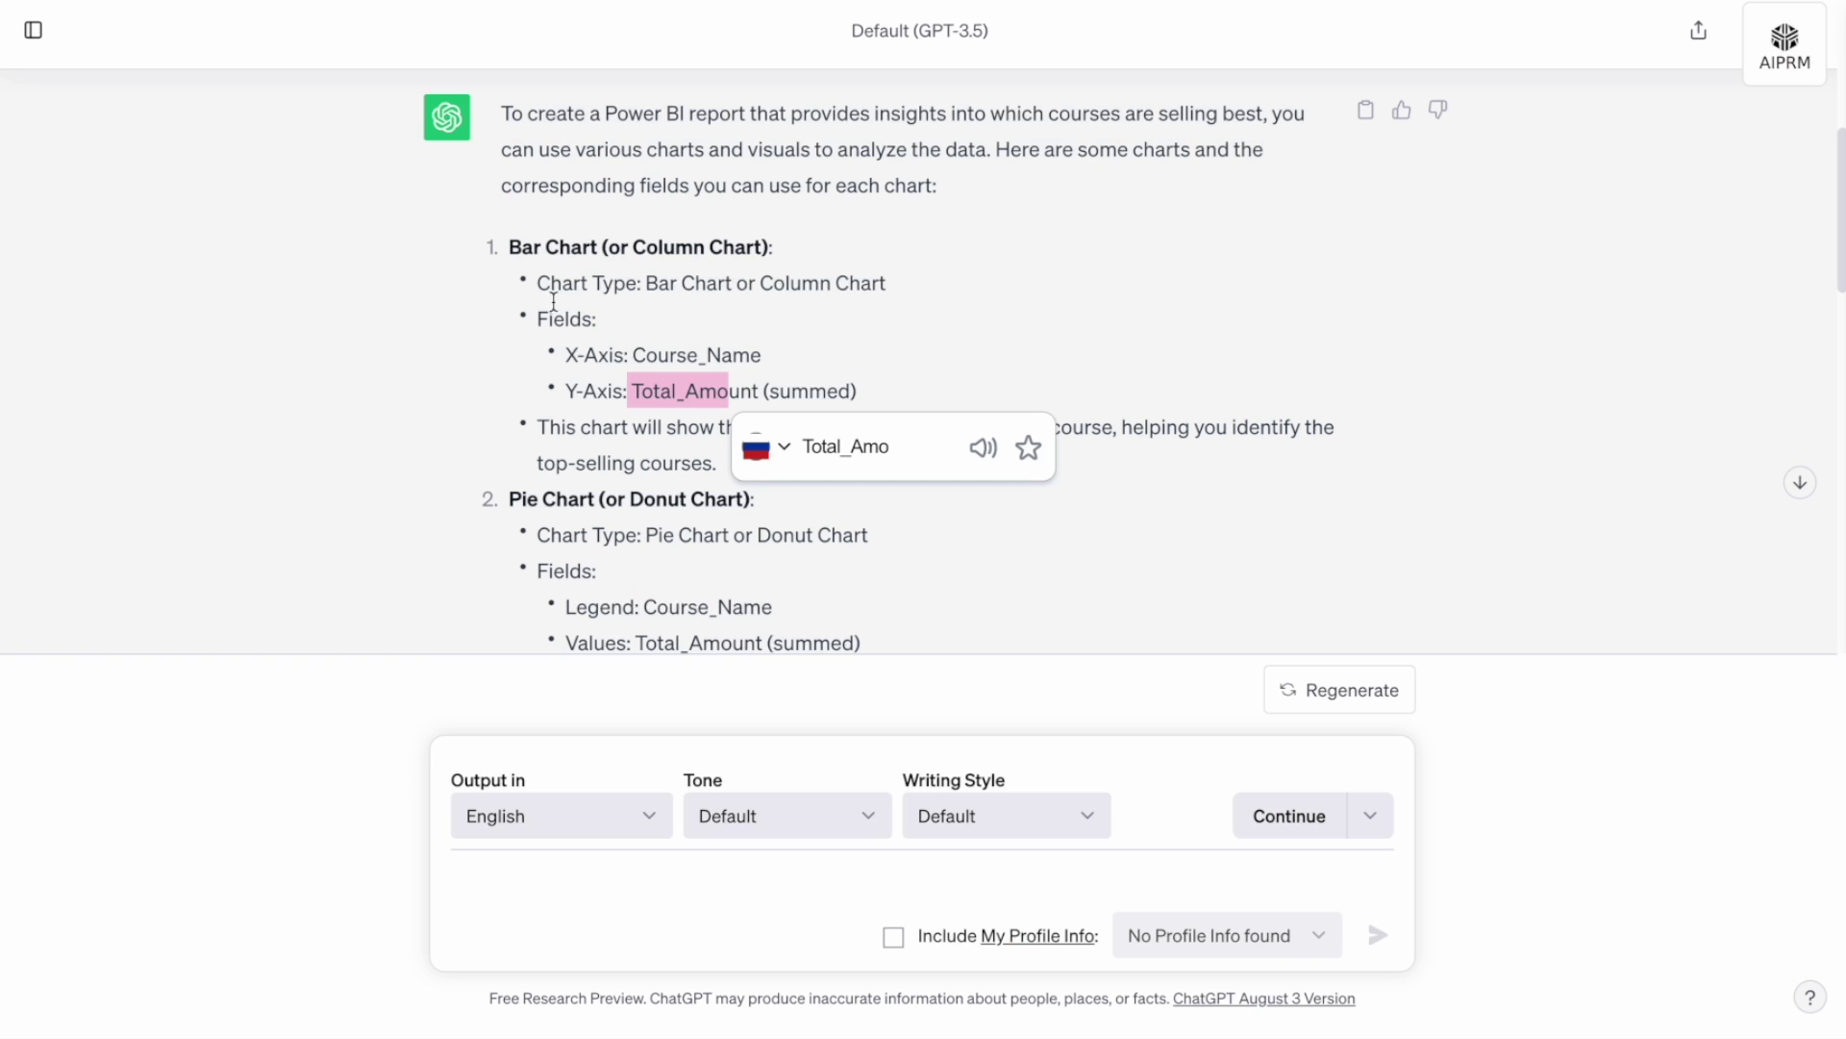
# Switch to ChatGPT and read the pie chart and line chart recommendations with their fields
pyautogui.click(558, 303)
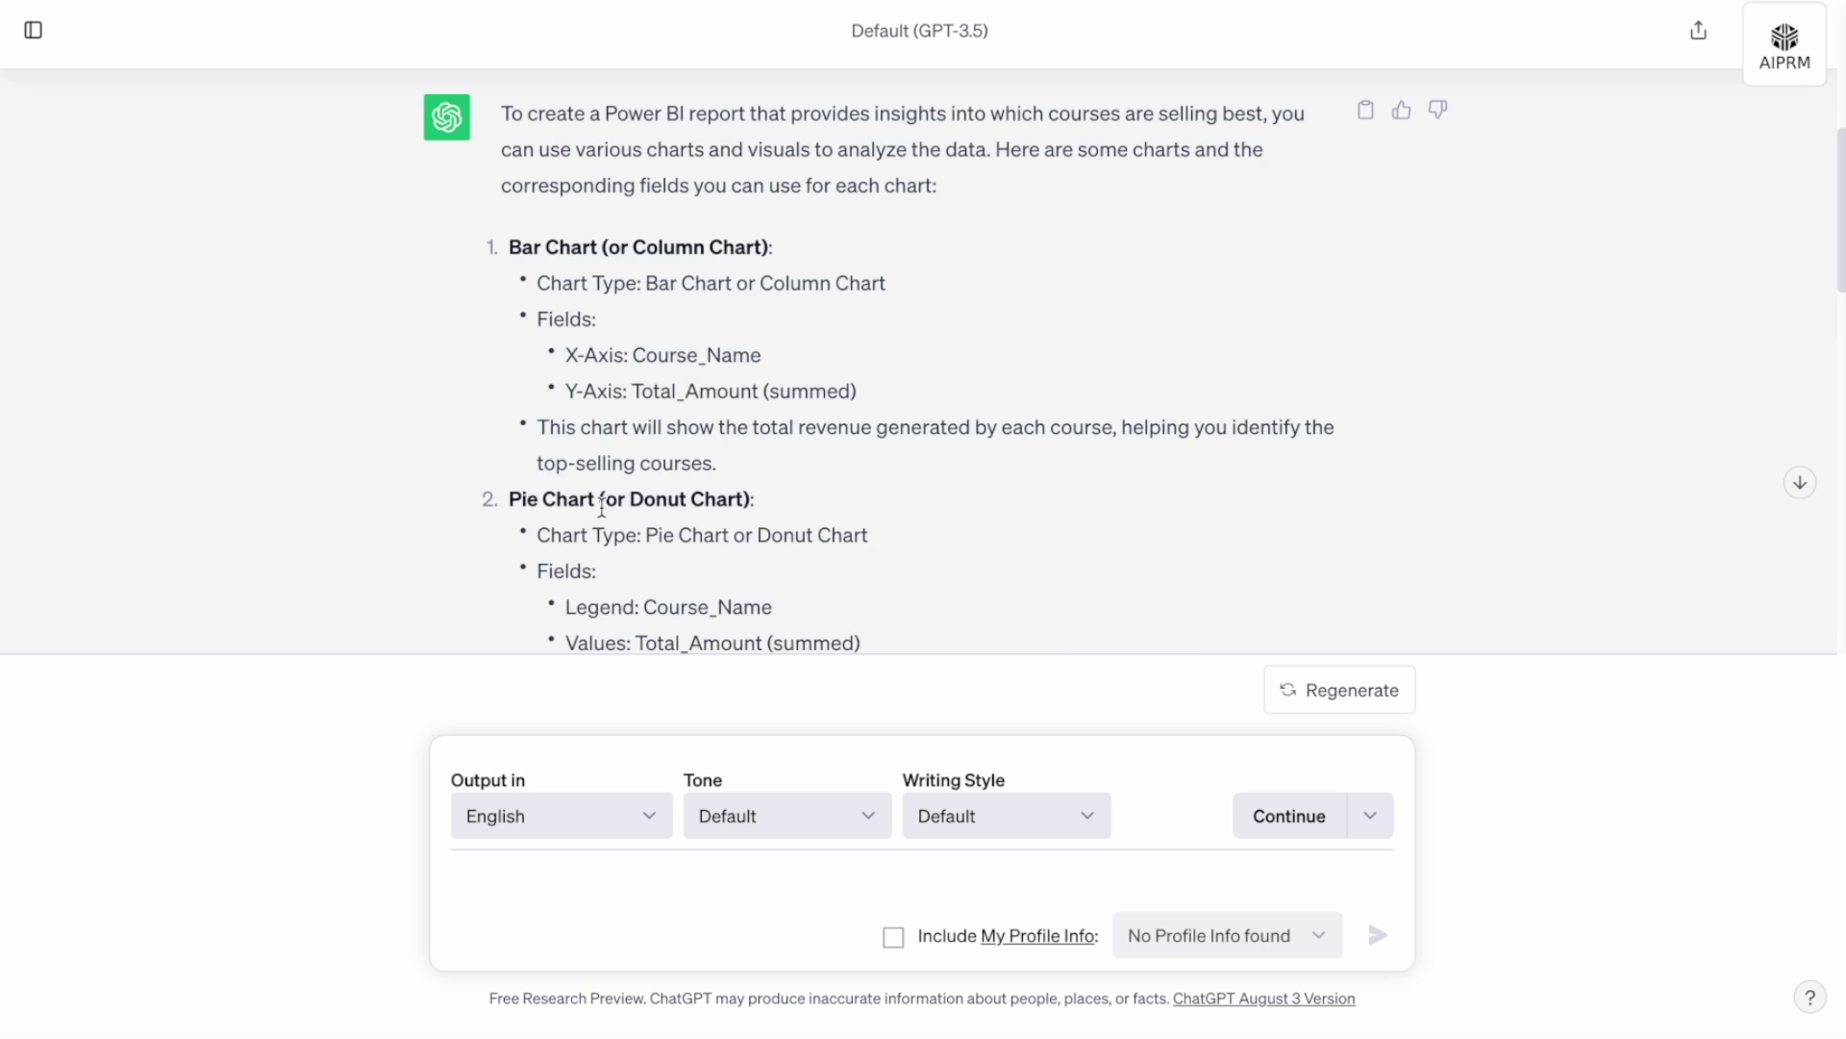
pyautogui.scroll(-3, 601, 507)
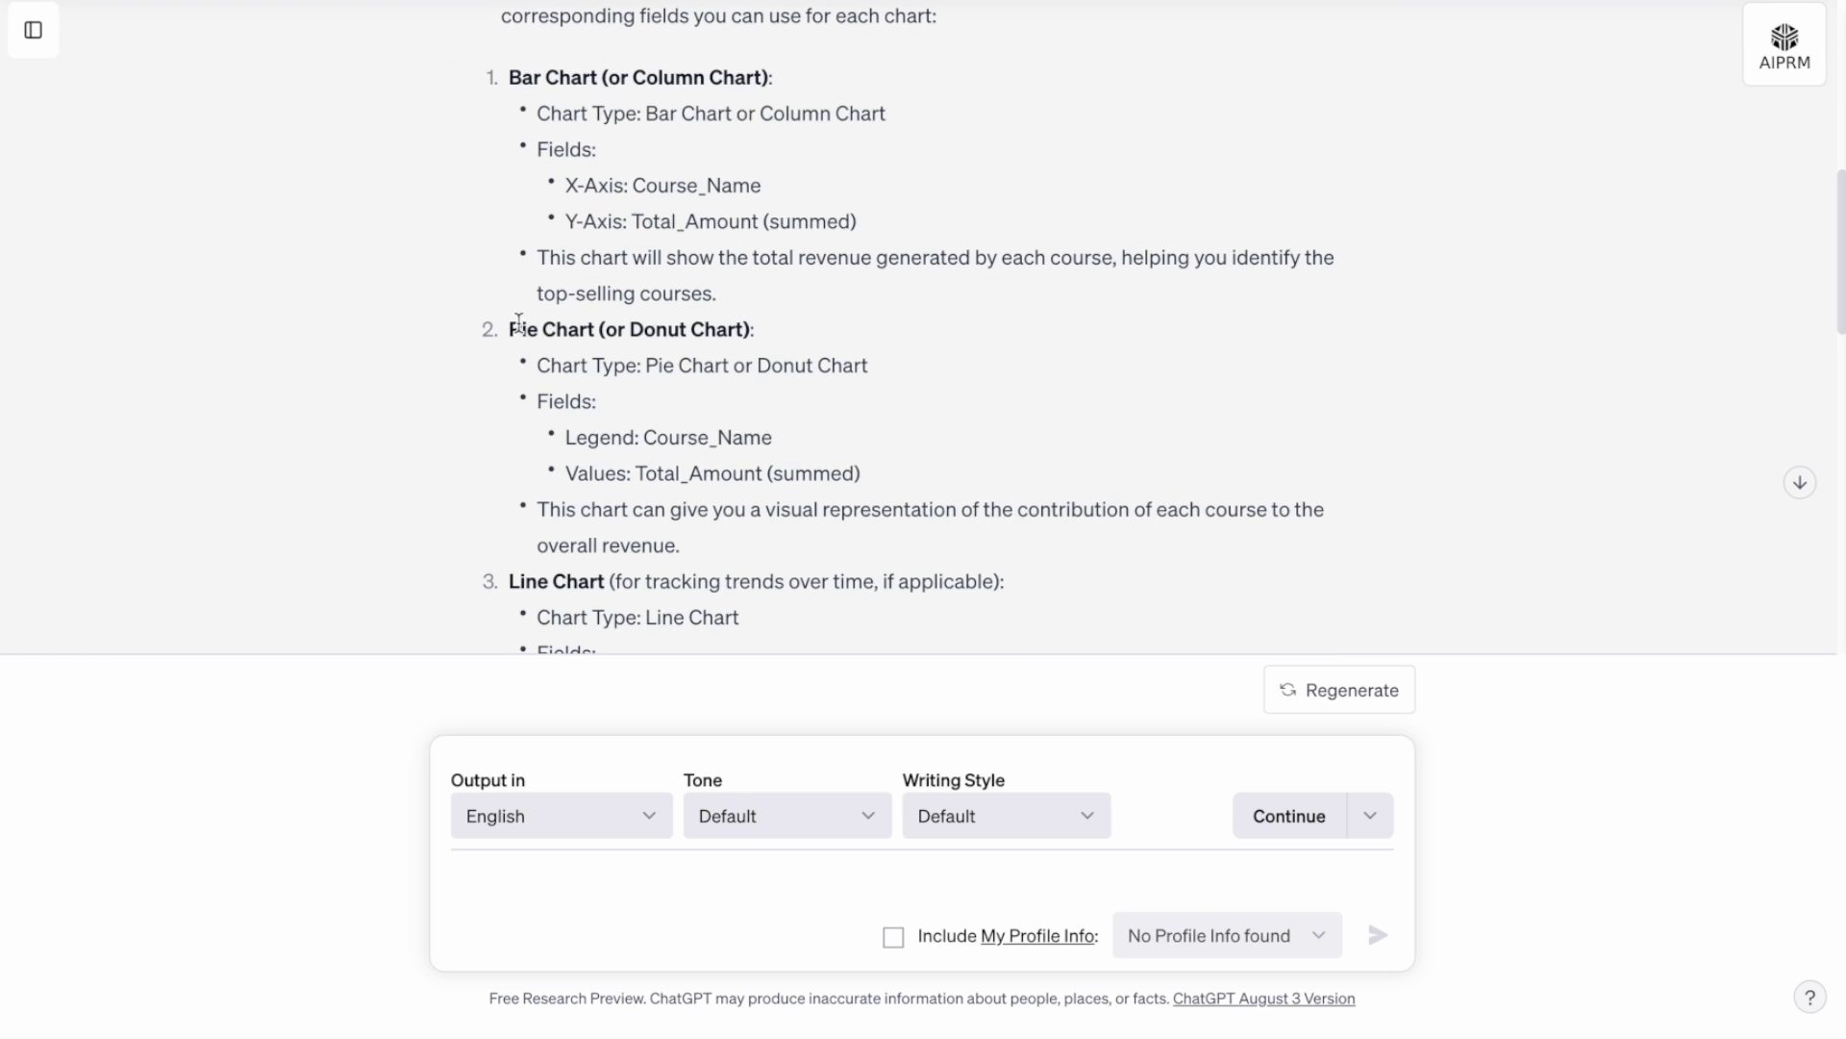
pyautogui.moveTo(513, 328); pyautogui.dragTo(759, 330)
pyautogui.moveTo(642, 408); pyautogui.dragTo(587, 177)
pyautogui.click(664, 94)
pyautogui.scroll(-5, 741, 289)
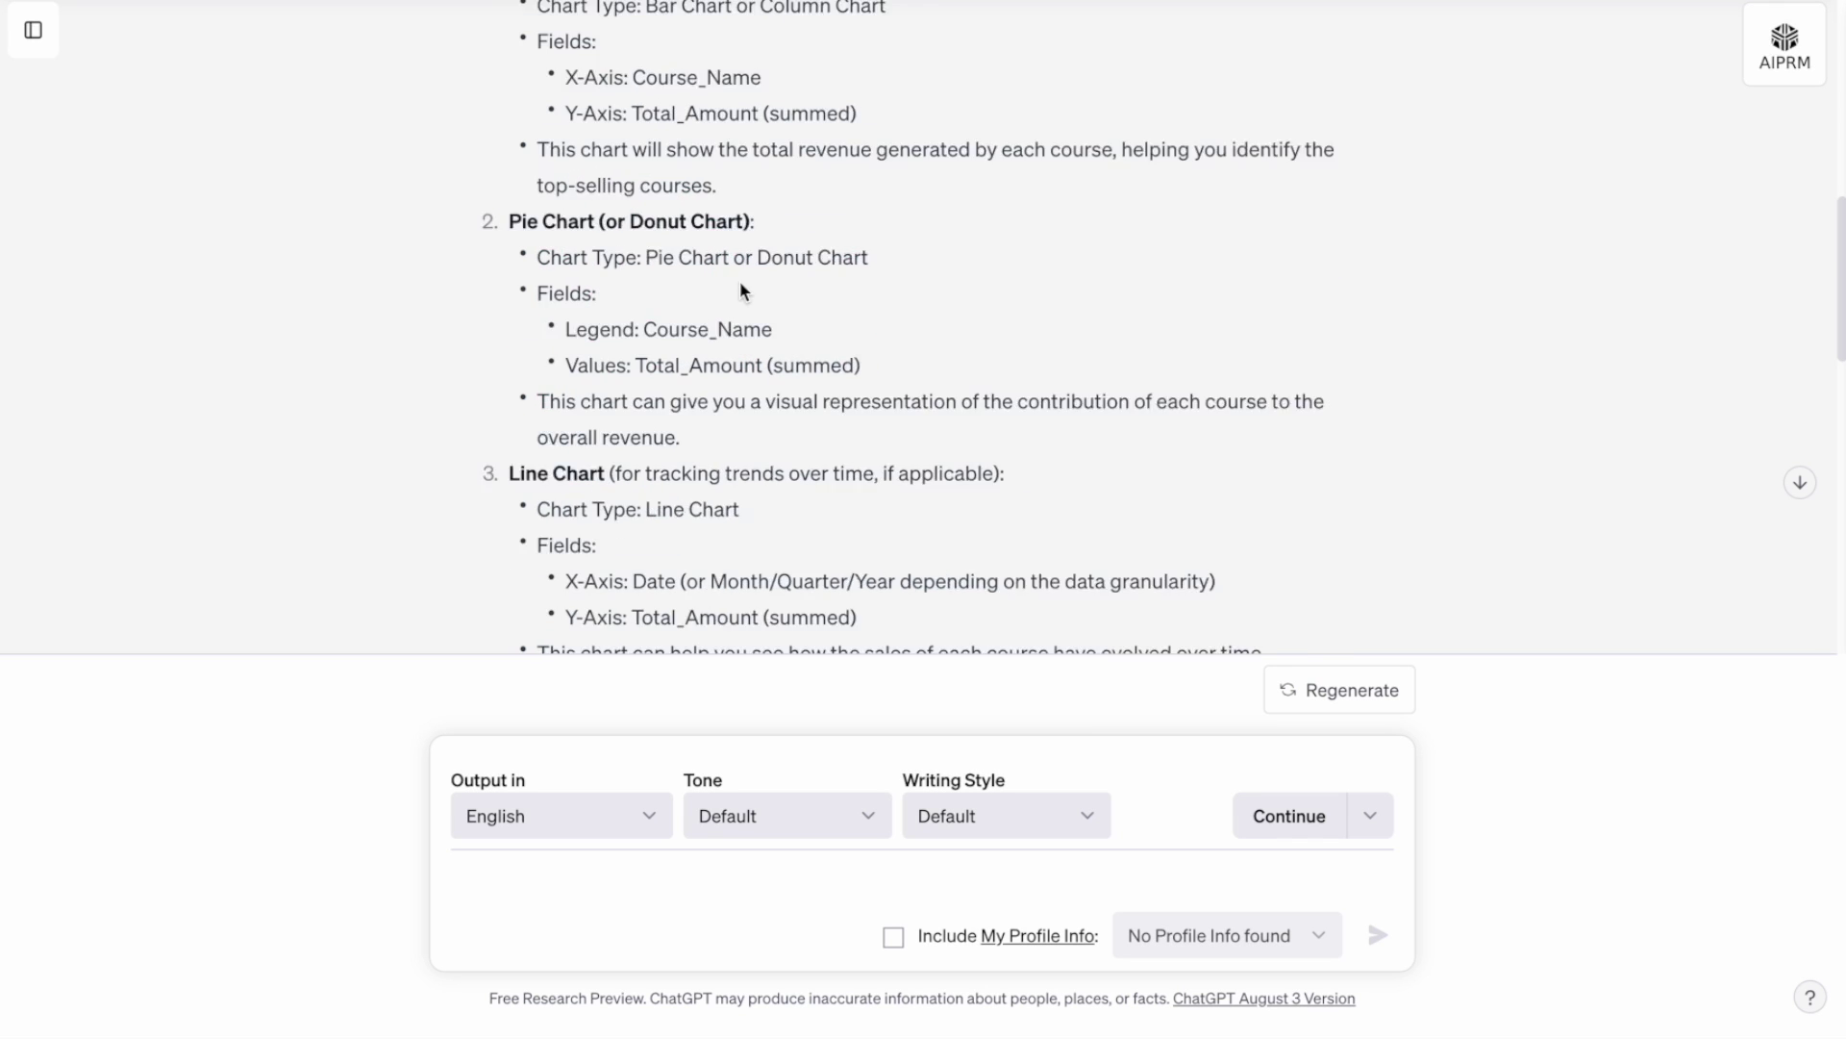
pyautogui.moveTo(513, 87); pyautogui.dragTo(598, 64)
pyautogui.click(551, 214)
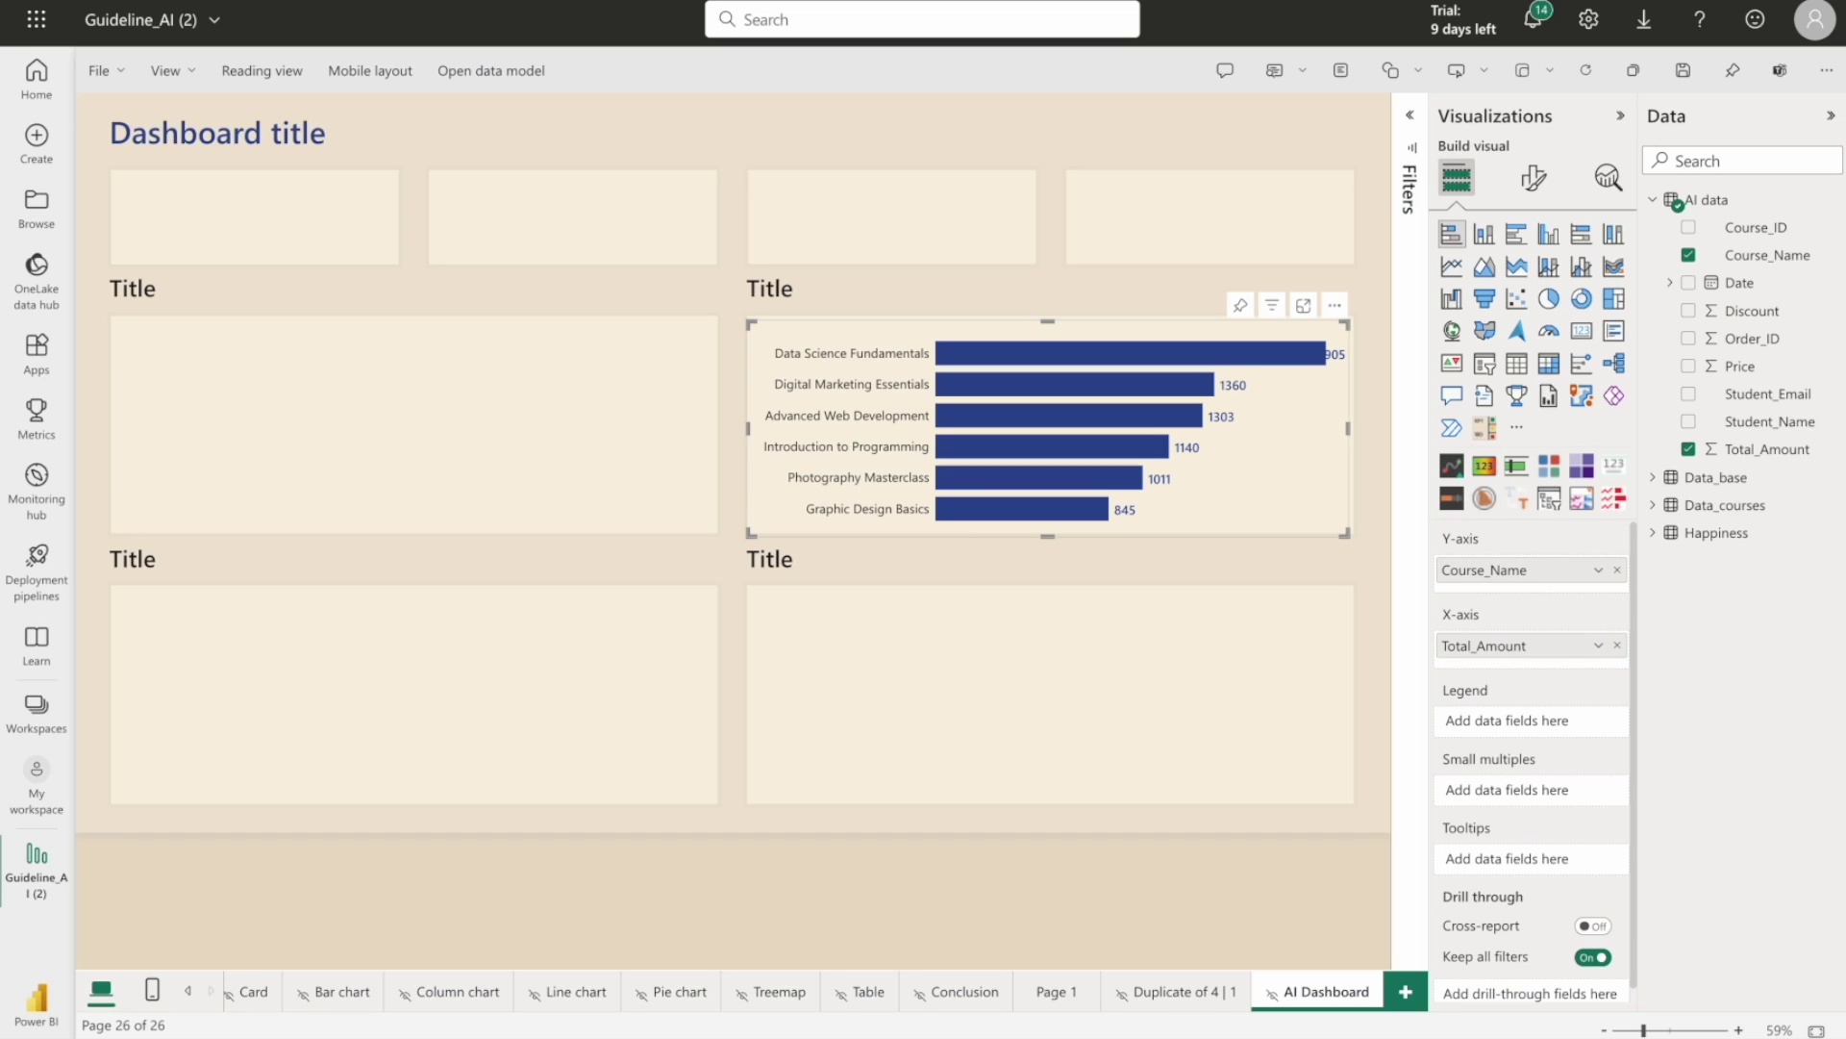
# Switch to the Power BI report, open the Line chart page through the Visualization Compass and copy the filled Sales dynamics chart
pyautogui.click(190, 992)
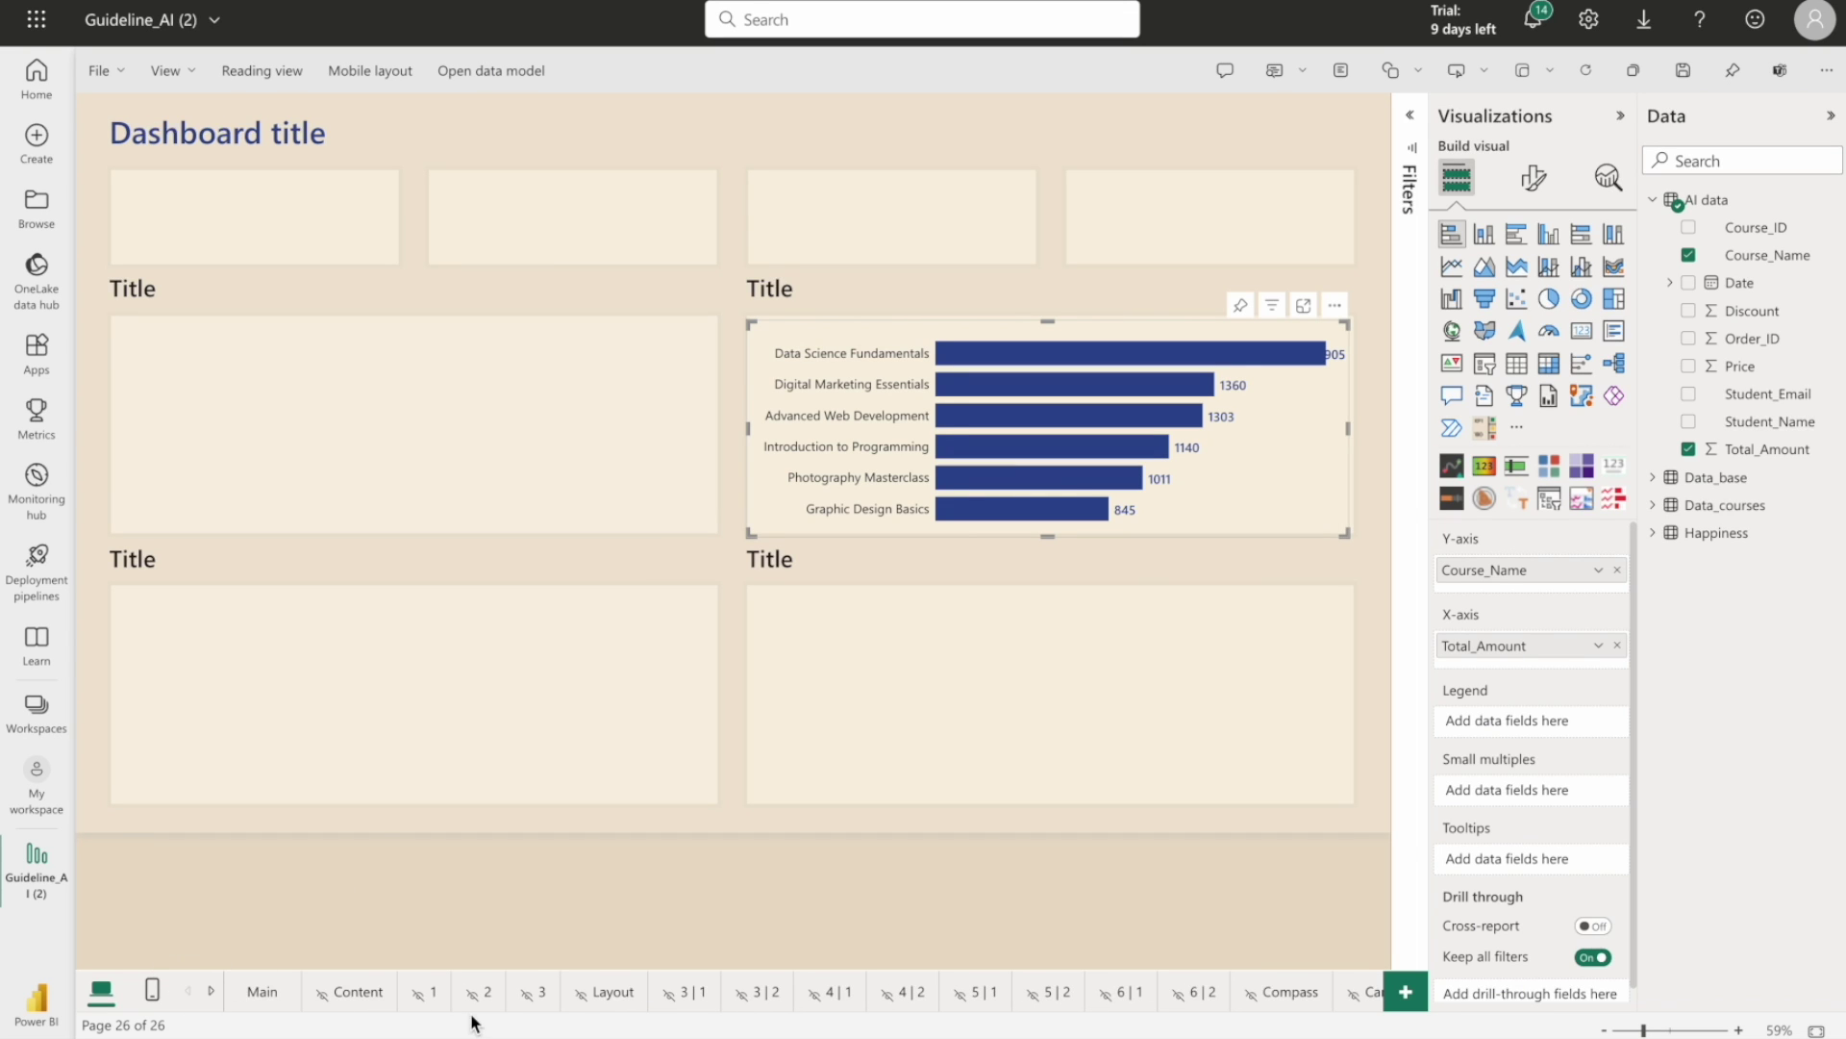
pyautogui.click(1289, 992)
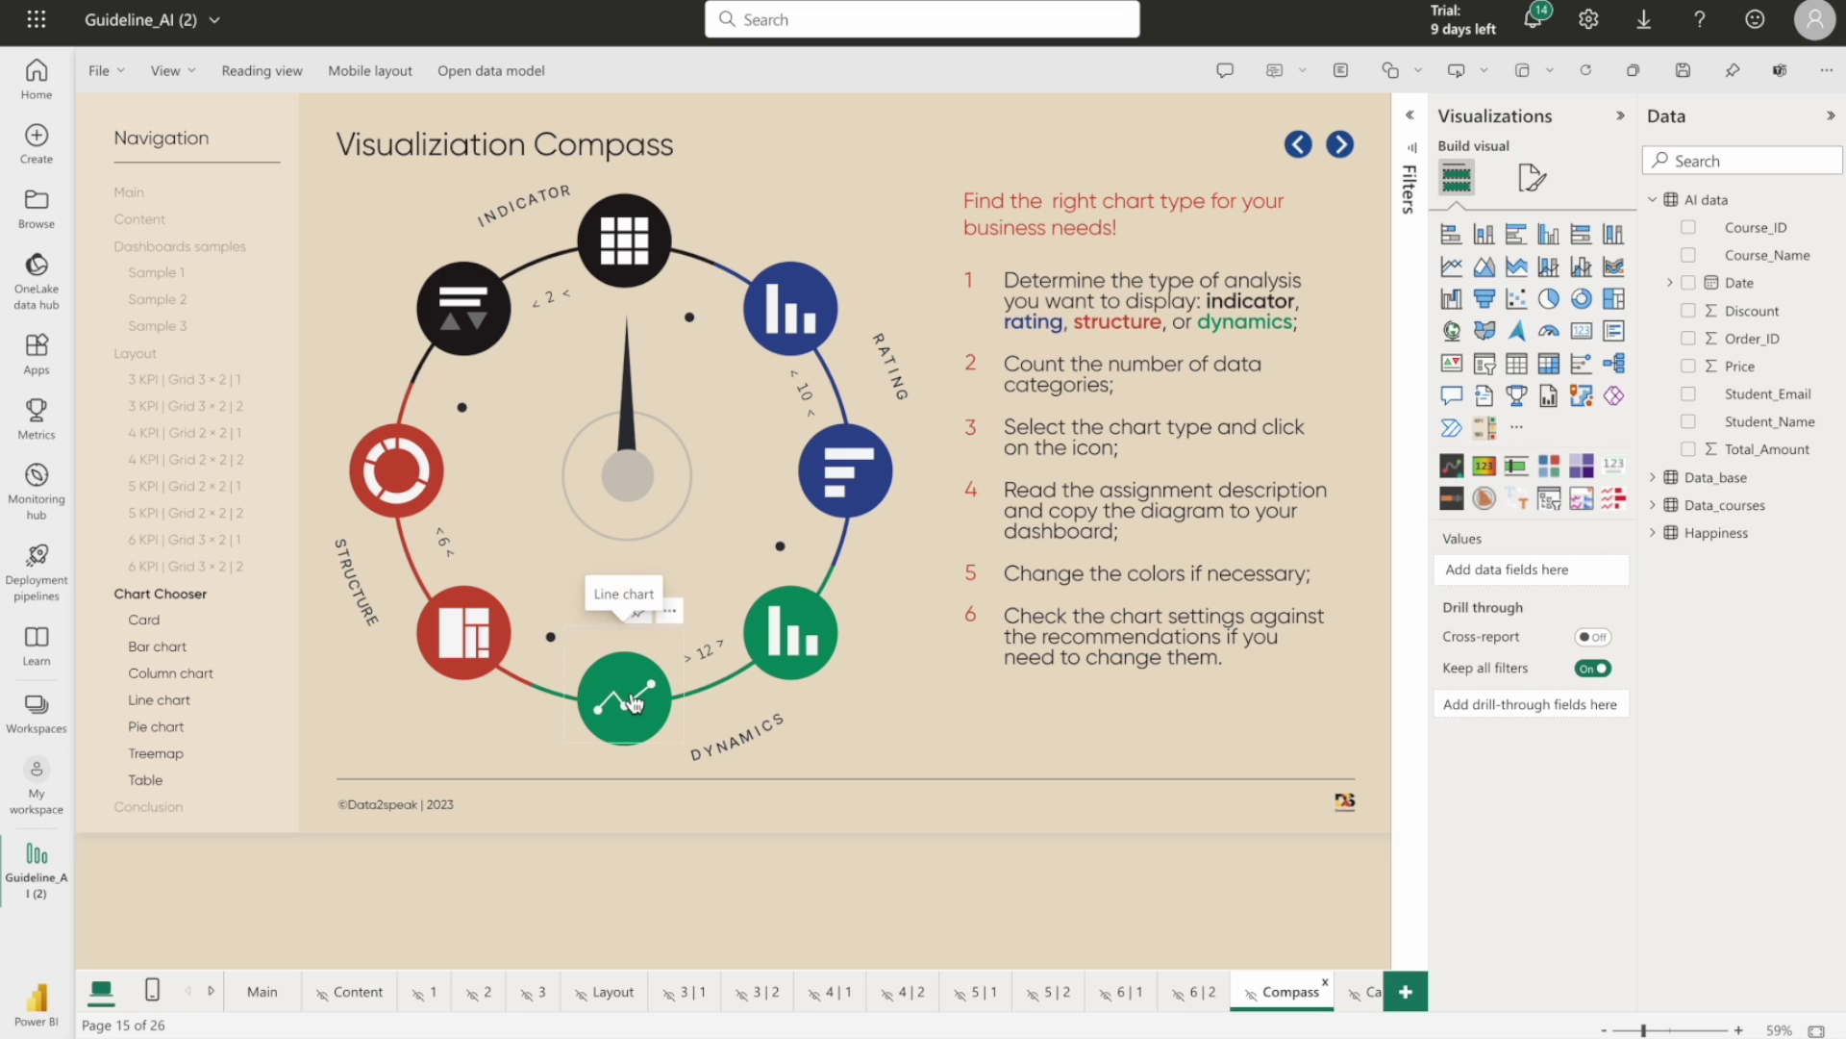
pyautogui.keyDown('ctrl'); pyautogui.click(627, 724); pyautogui.keyUp('ctrl')
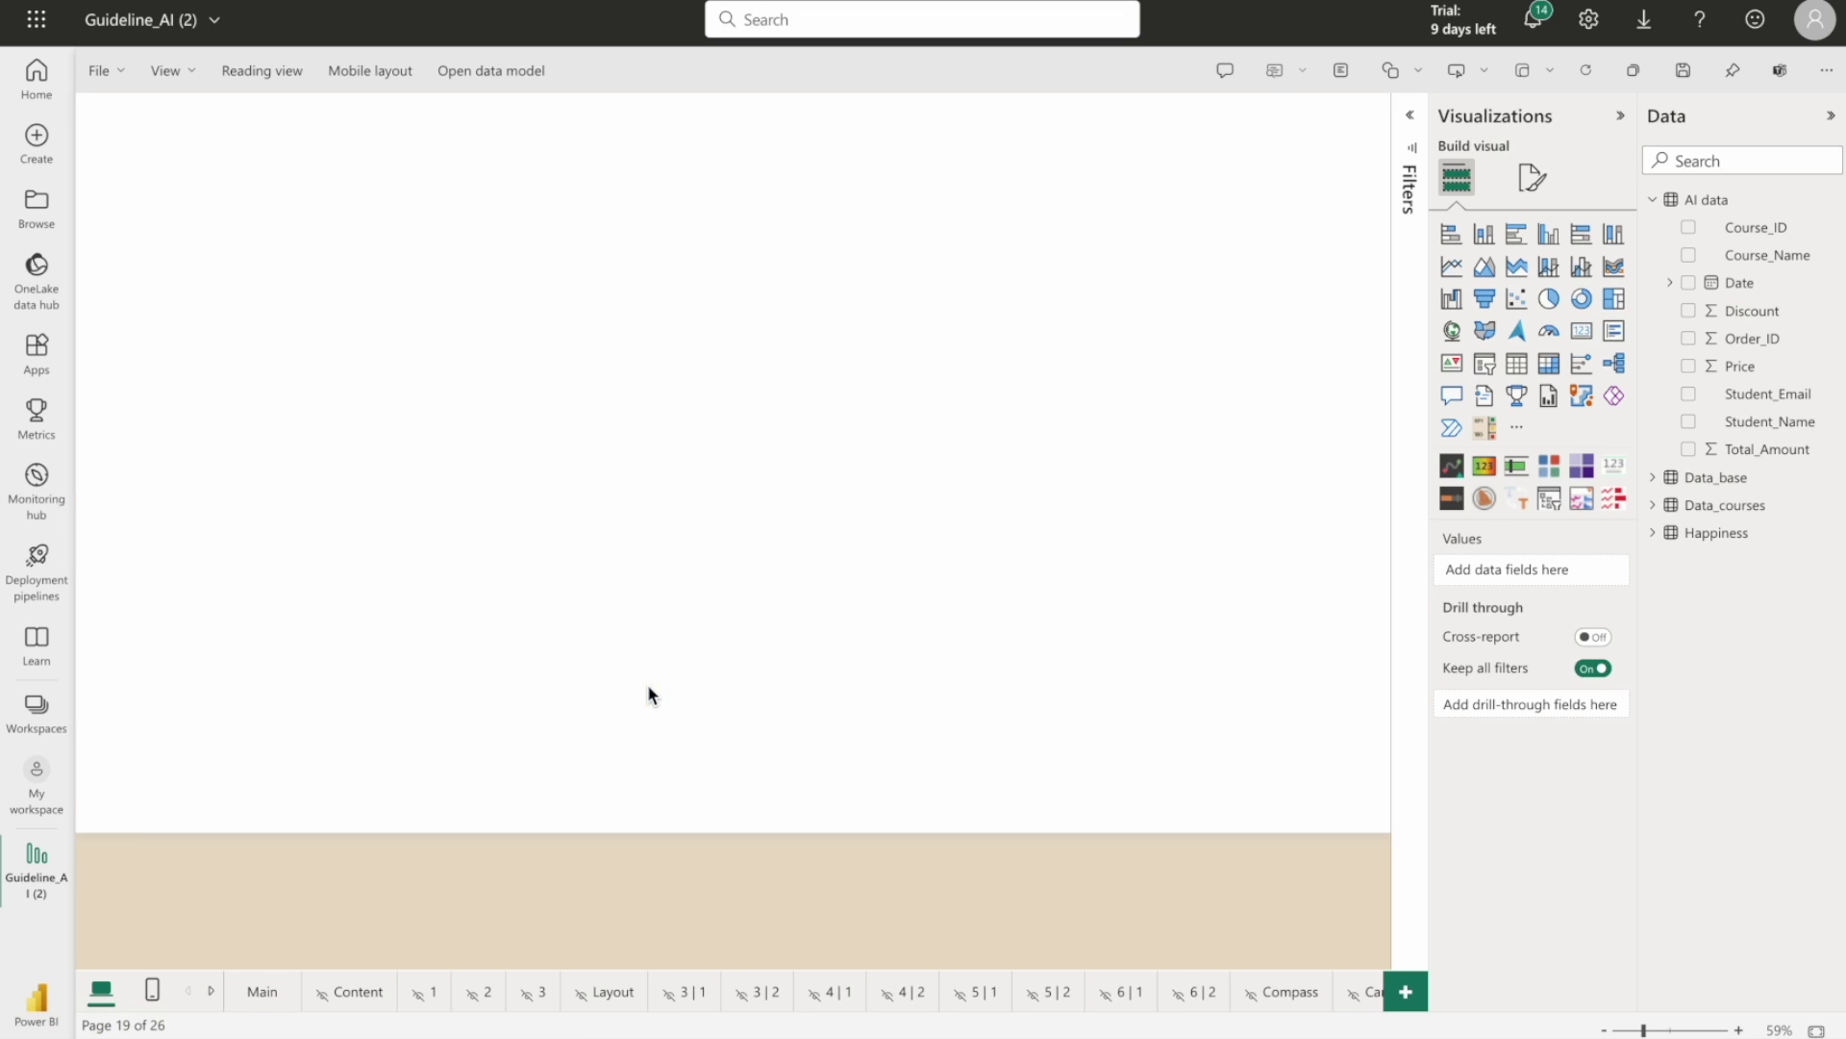
pyautogui.click(497, 300)
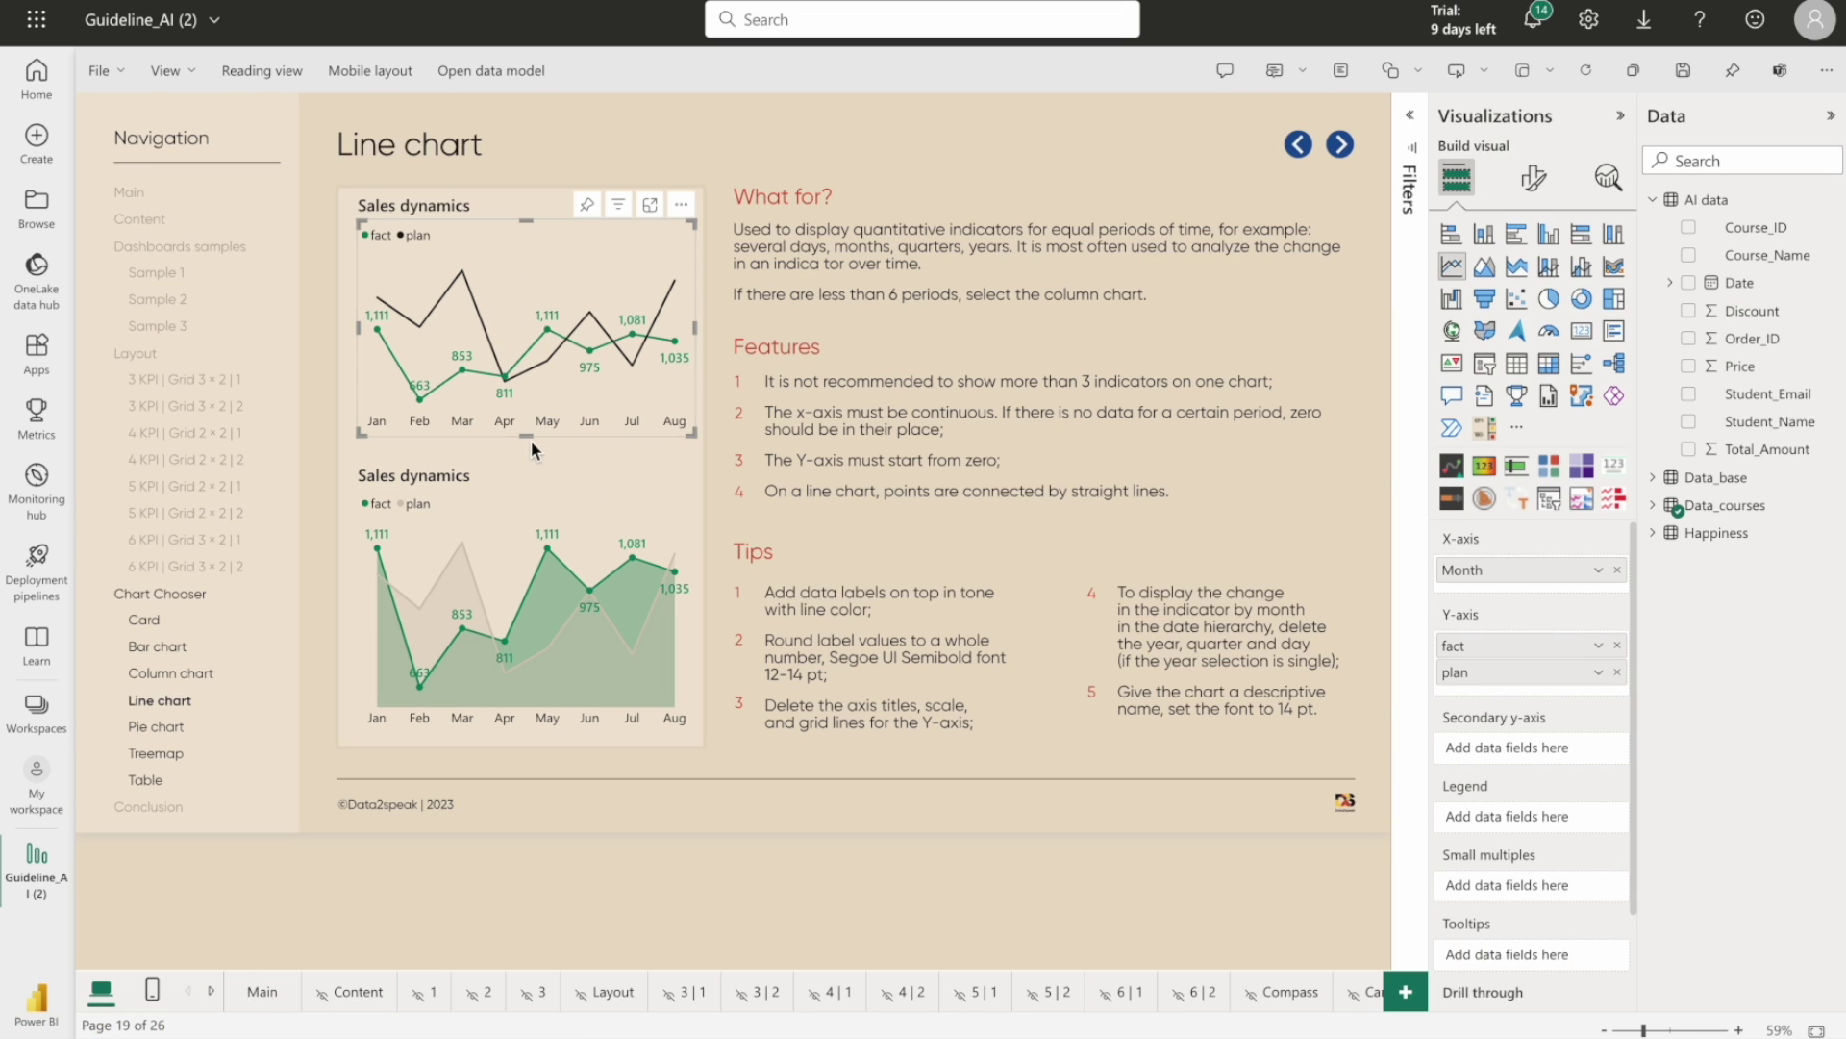
pyautogui.click(482, 547)
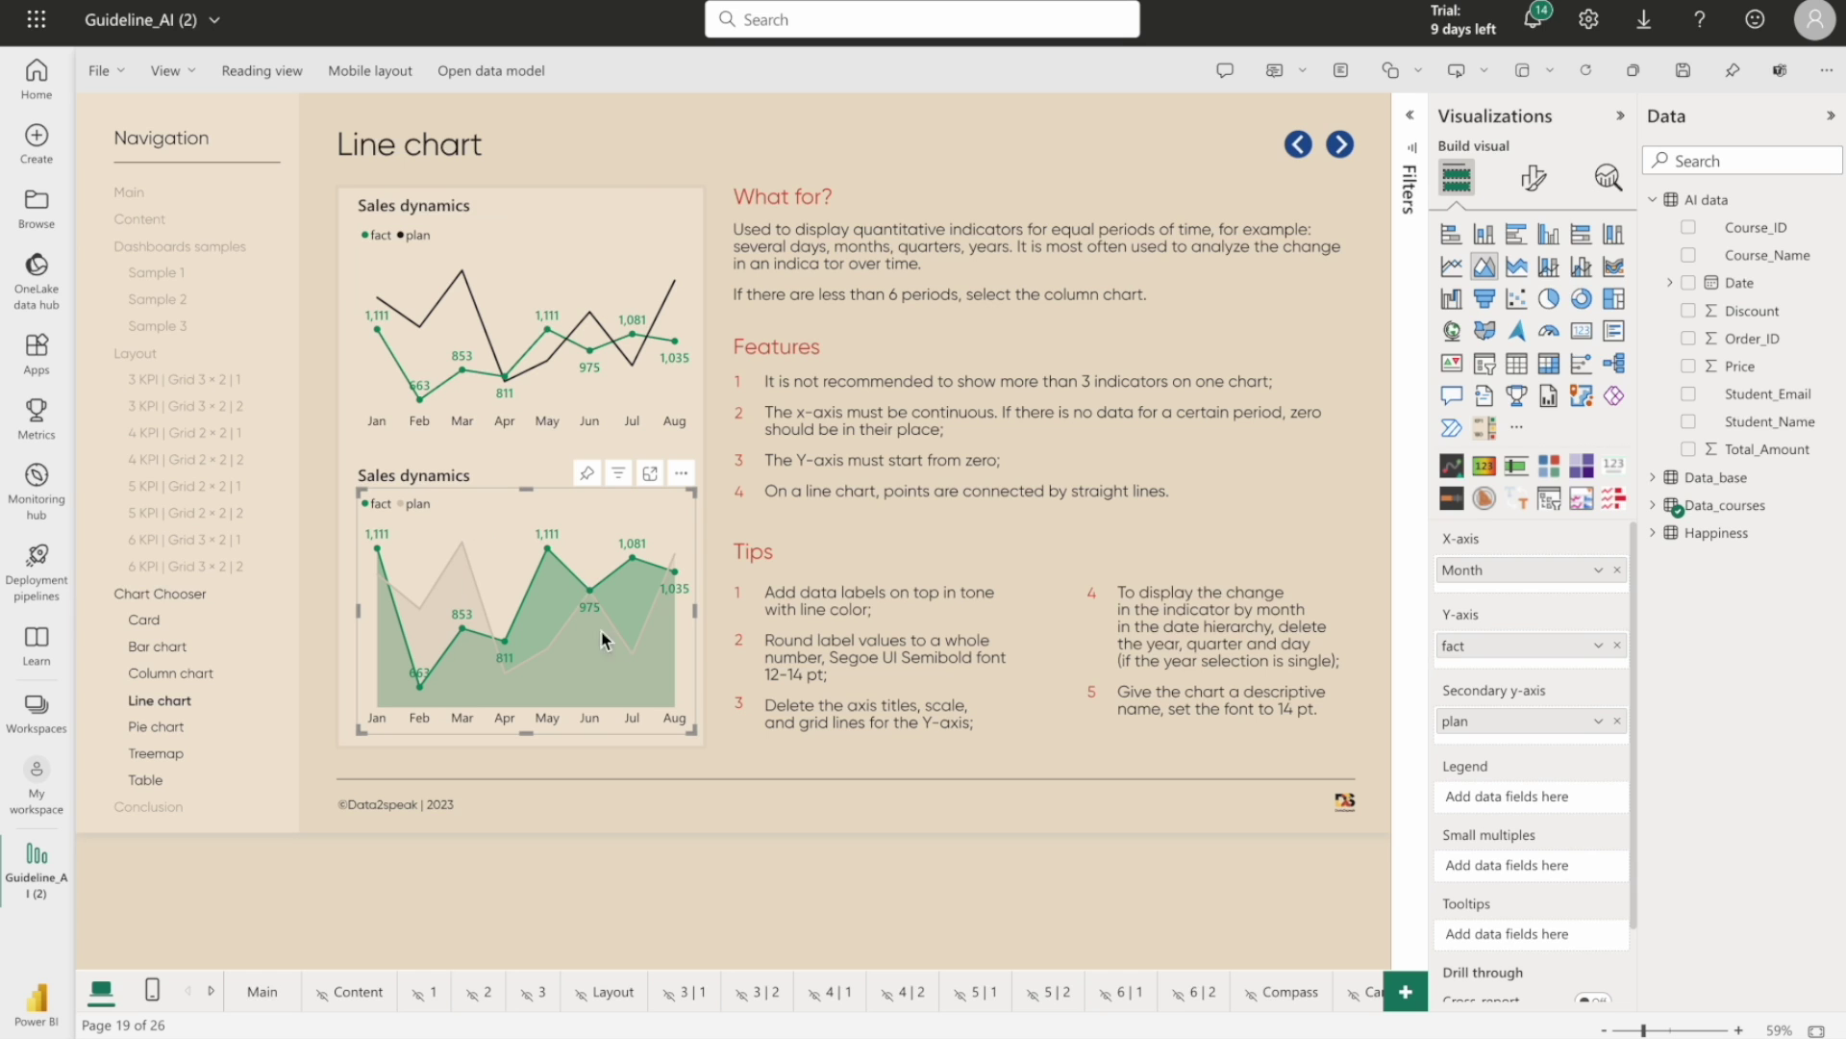
# Paste the area chart onto the AI Dashboard page and fit it into the upper-left block of the grid
pyautogui.click(213, 991)
pyautogui.click(213, 991)
pyautogui.click(1317, 991)
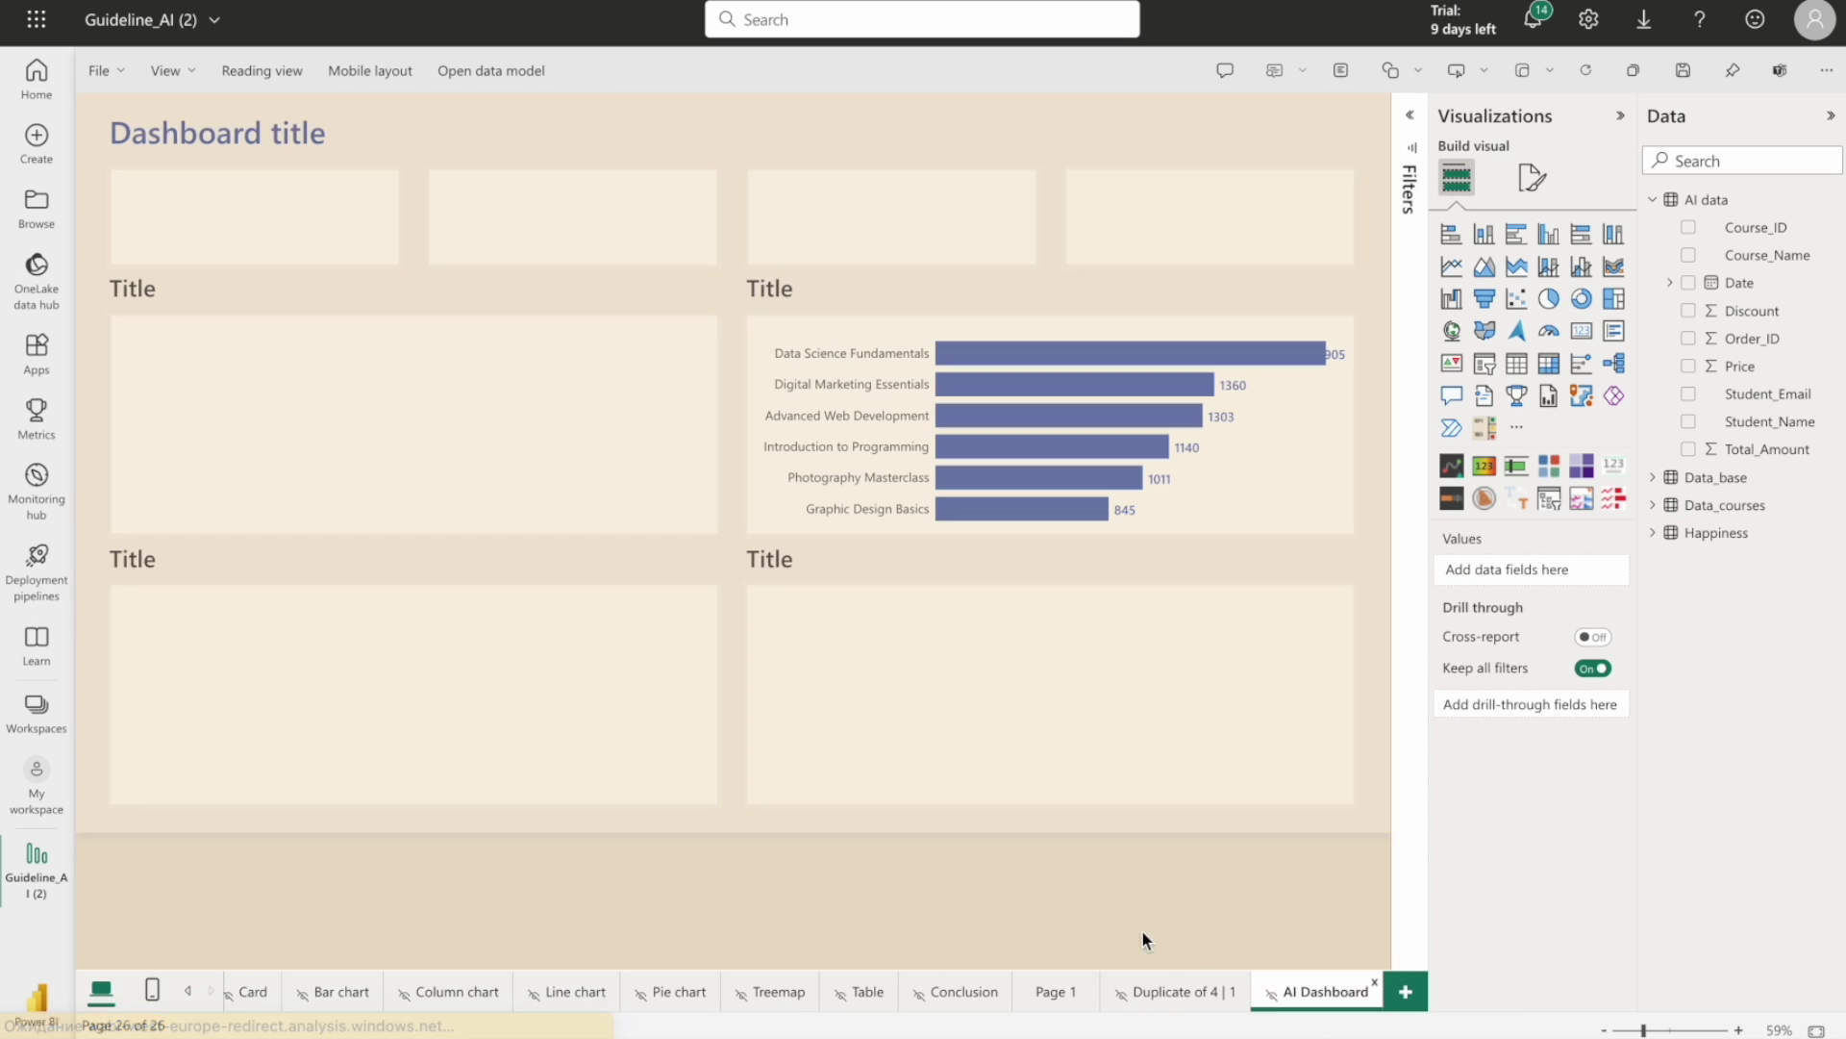
pyautogui.hotkey('ctrl', 'v')
pyautogui.moveTo(519, 602); pyautogui.dragTo(288, 441)
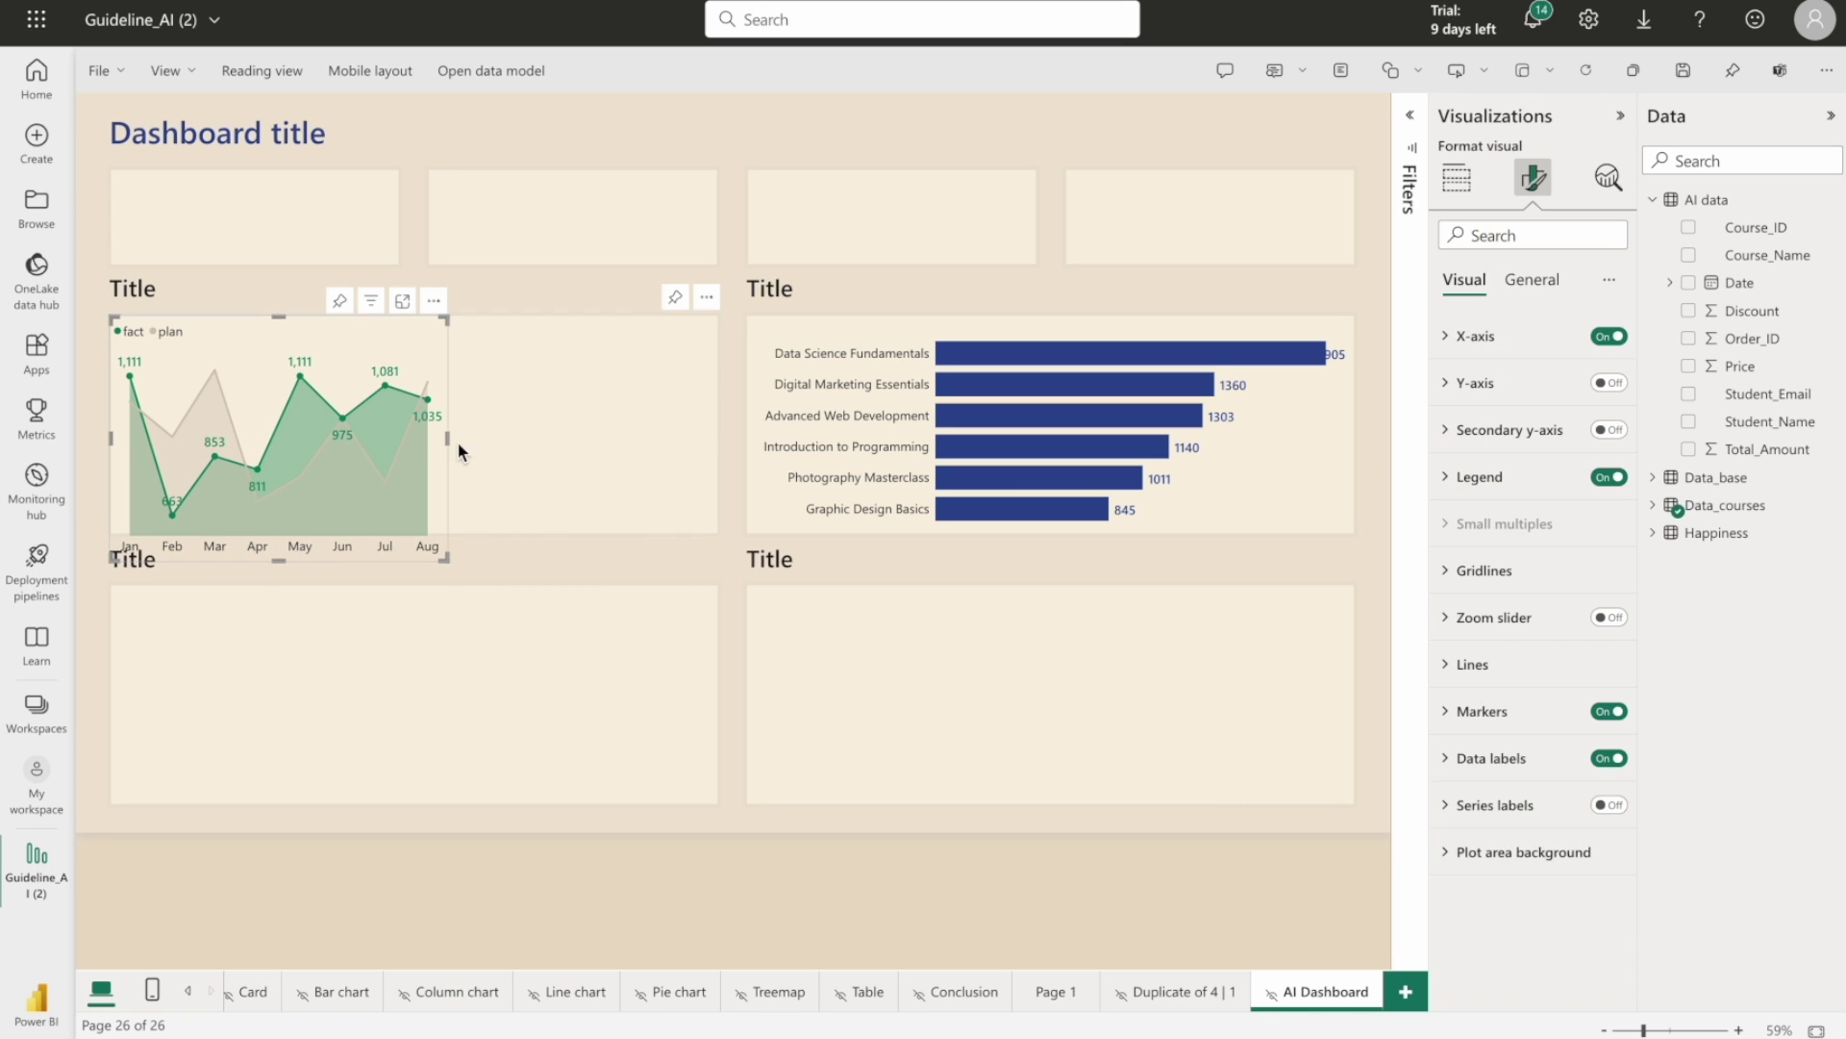
pyautogui.moveTo(448, 439); pyautogui.dragTo(719, 439)
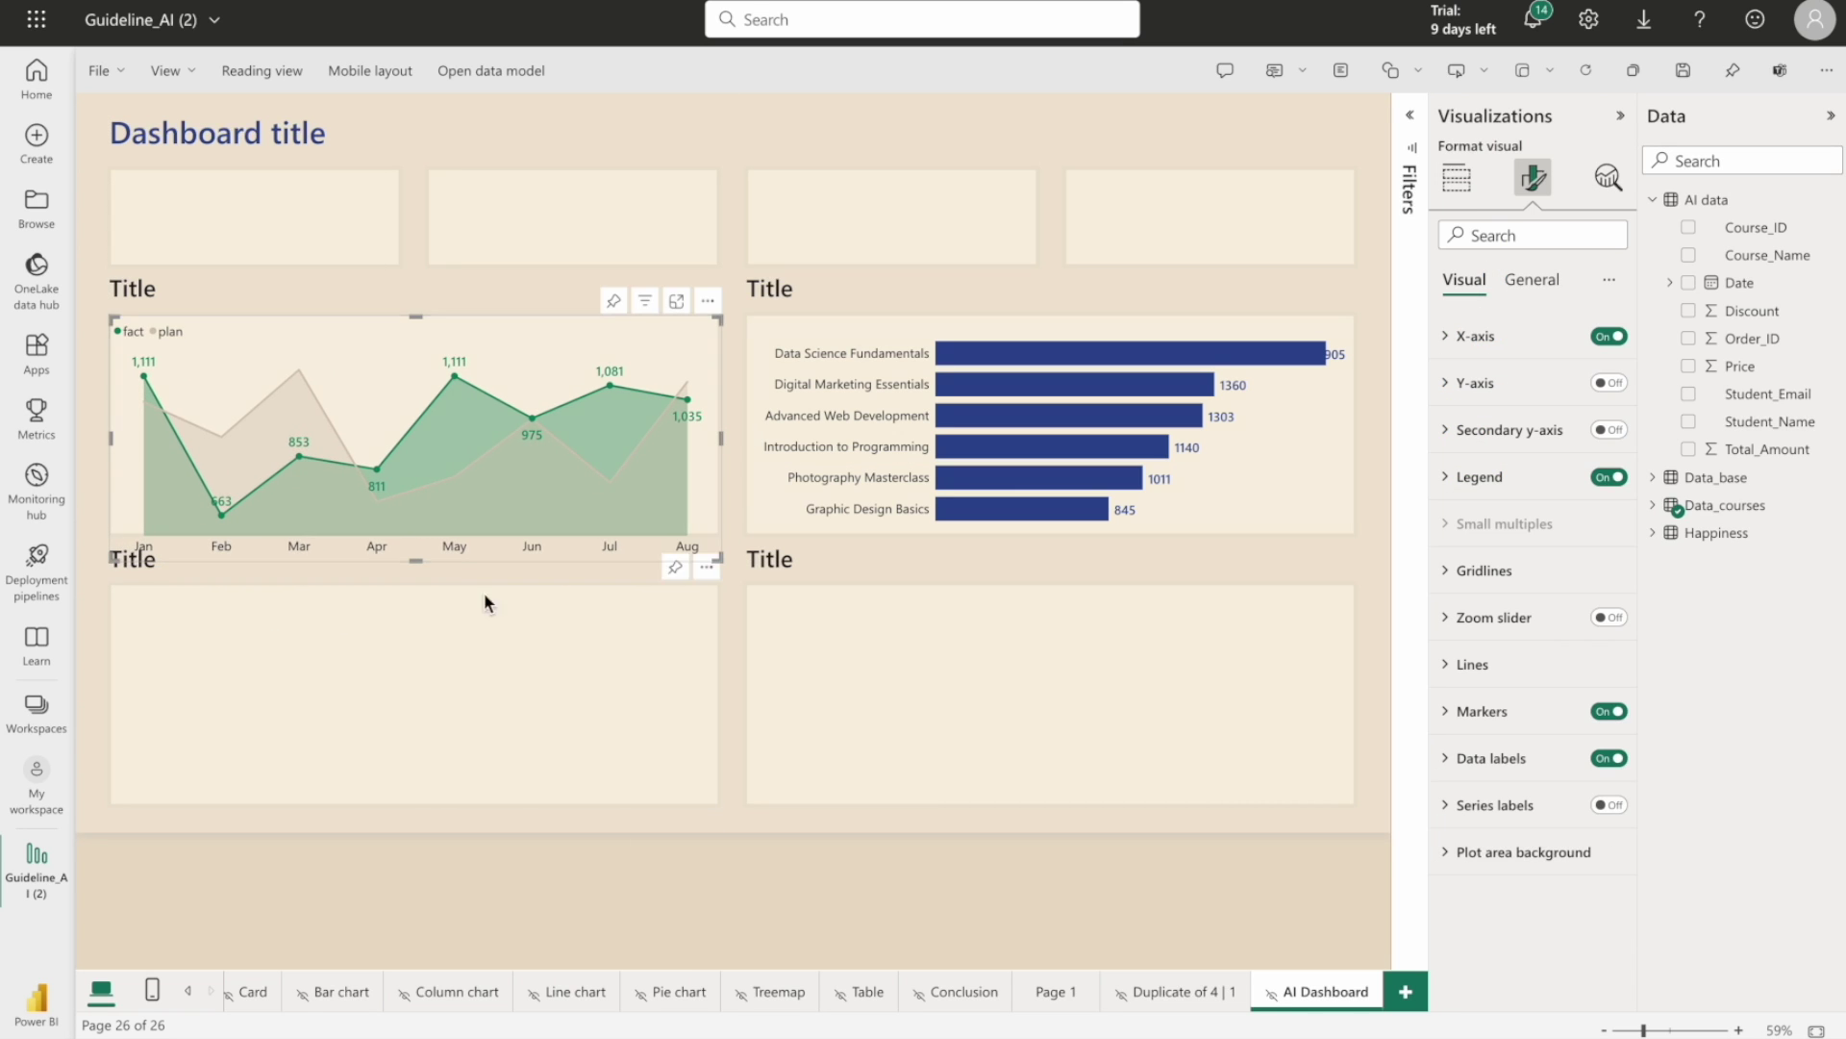
pyautogui.moveTo(412, 561); pyautogui.dragTo(386, 531)
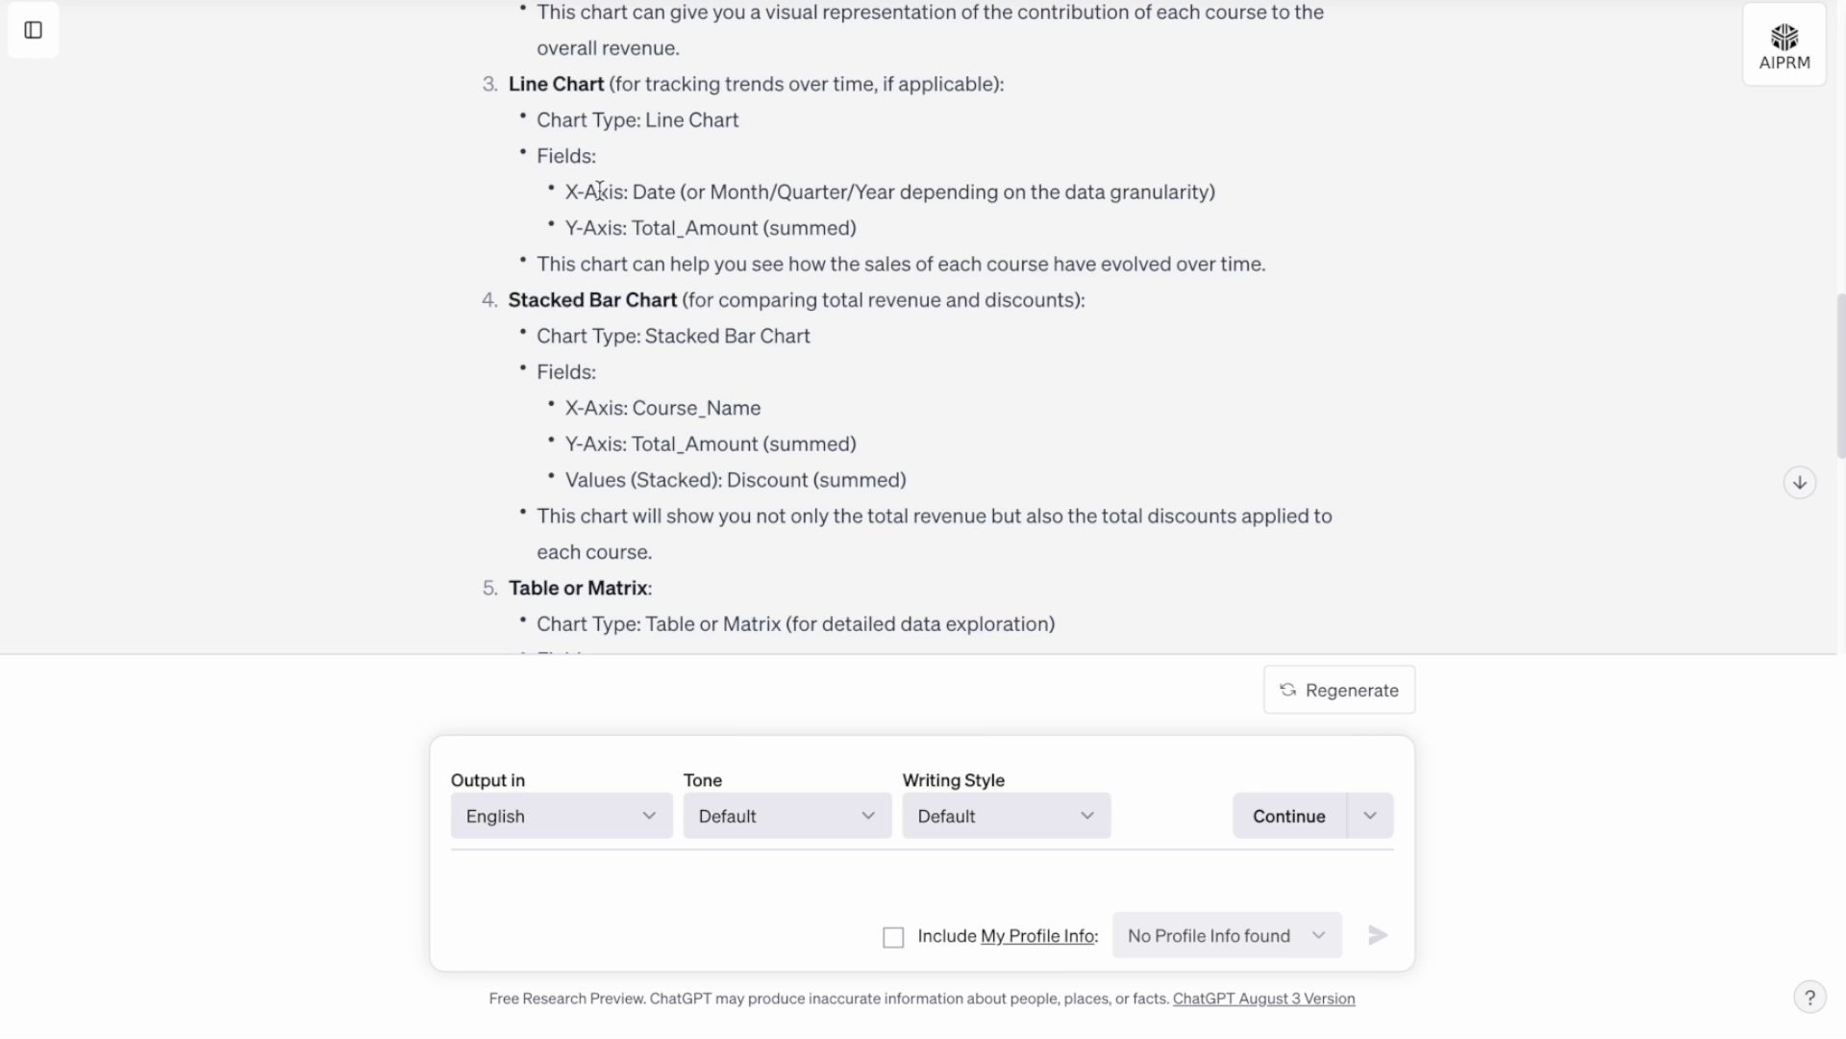
# Following ChatGPT's line chart fields, set the Power BI area chart's X-axis to Date and Y-axis to Total_Amount, removing Month, fact and plan
pyautogui.moveTo(599, 191); pyautogui.dragTo(1095, 188)
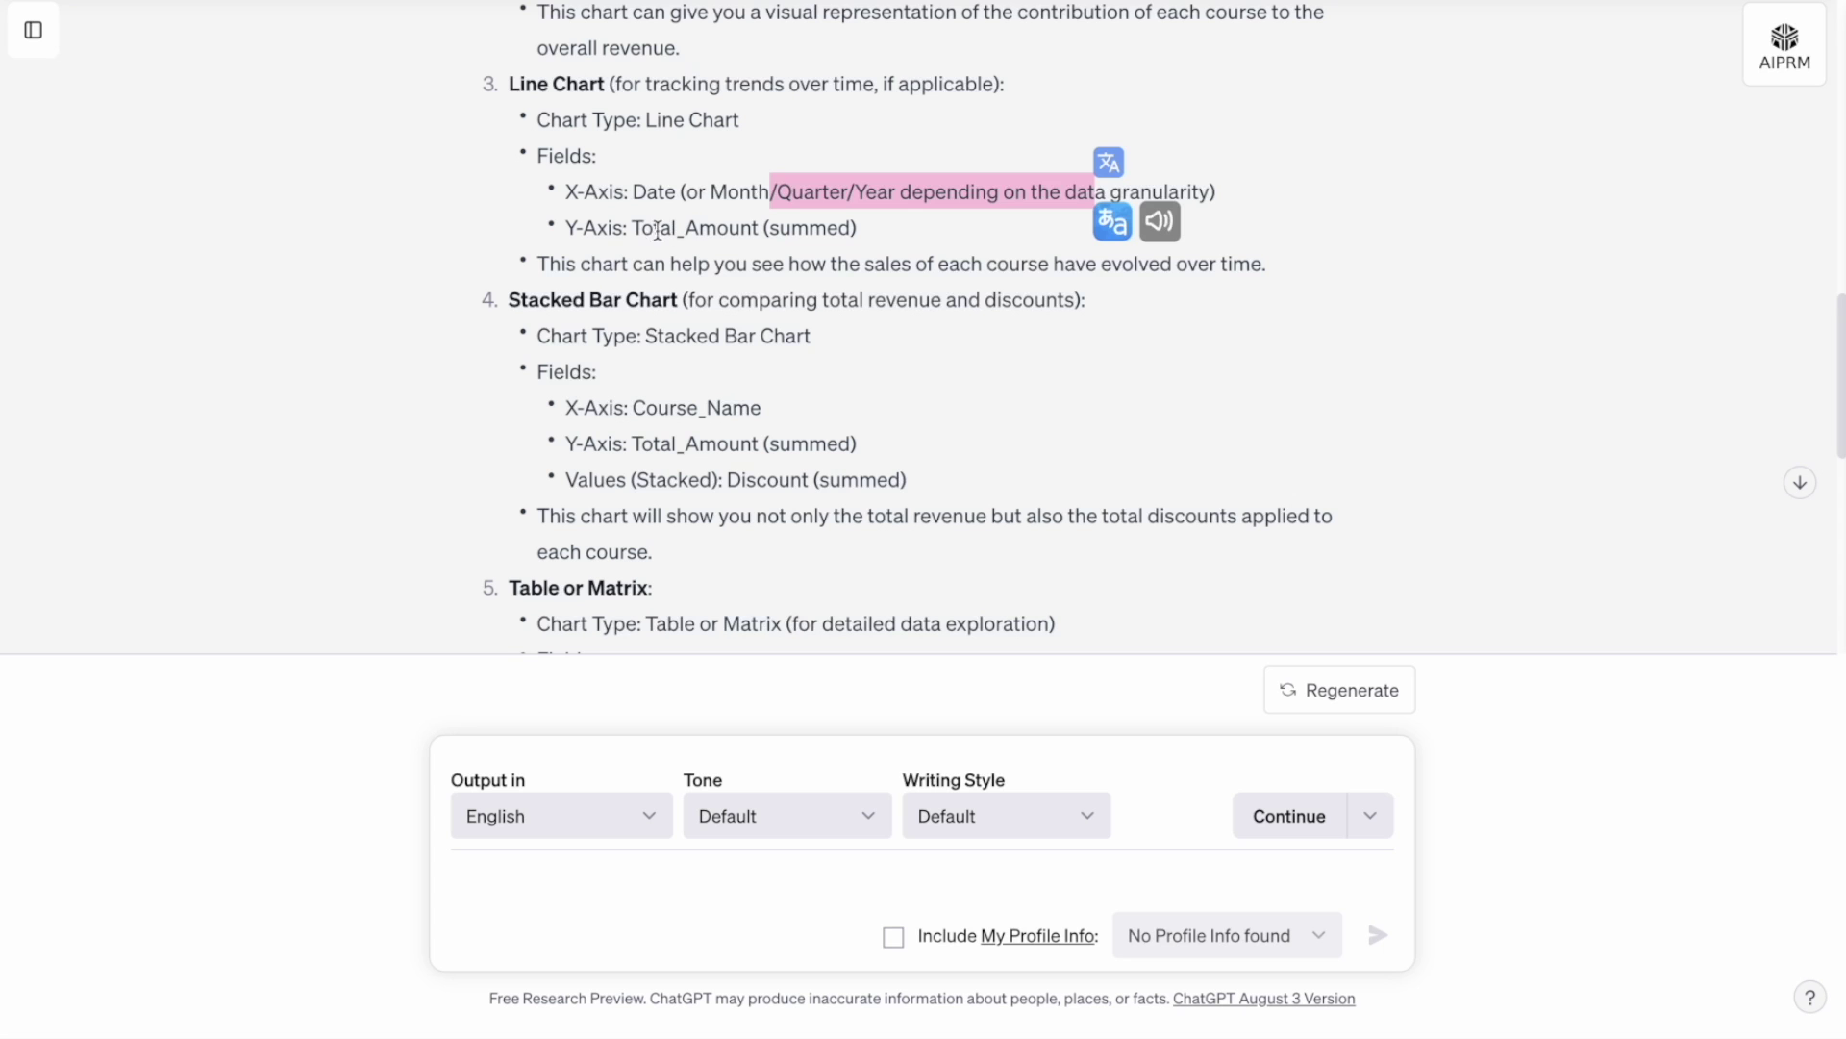
pyautogui.moveTo(625, 225); pyautogui.dragTo(758, 227)
pyautogui.click(774, 203)
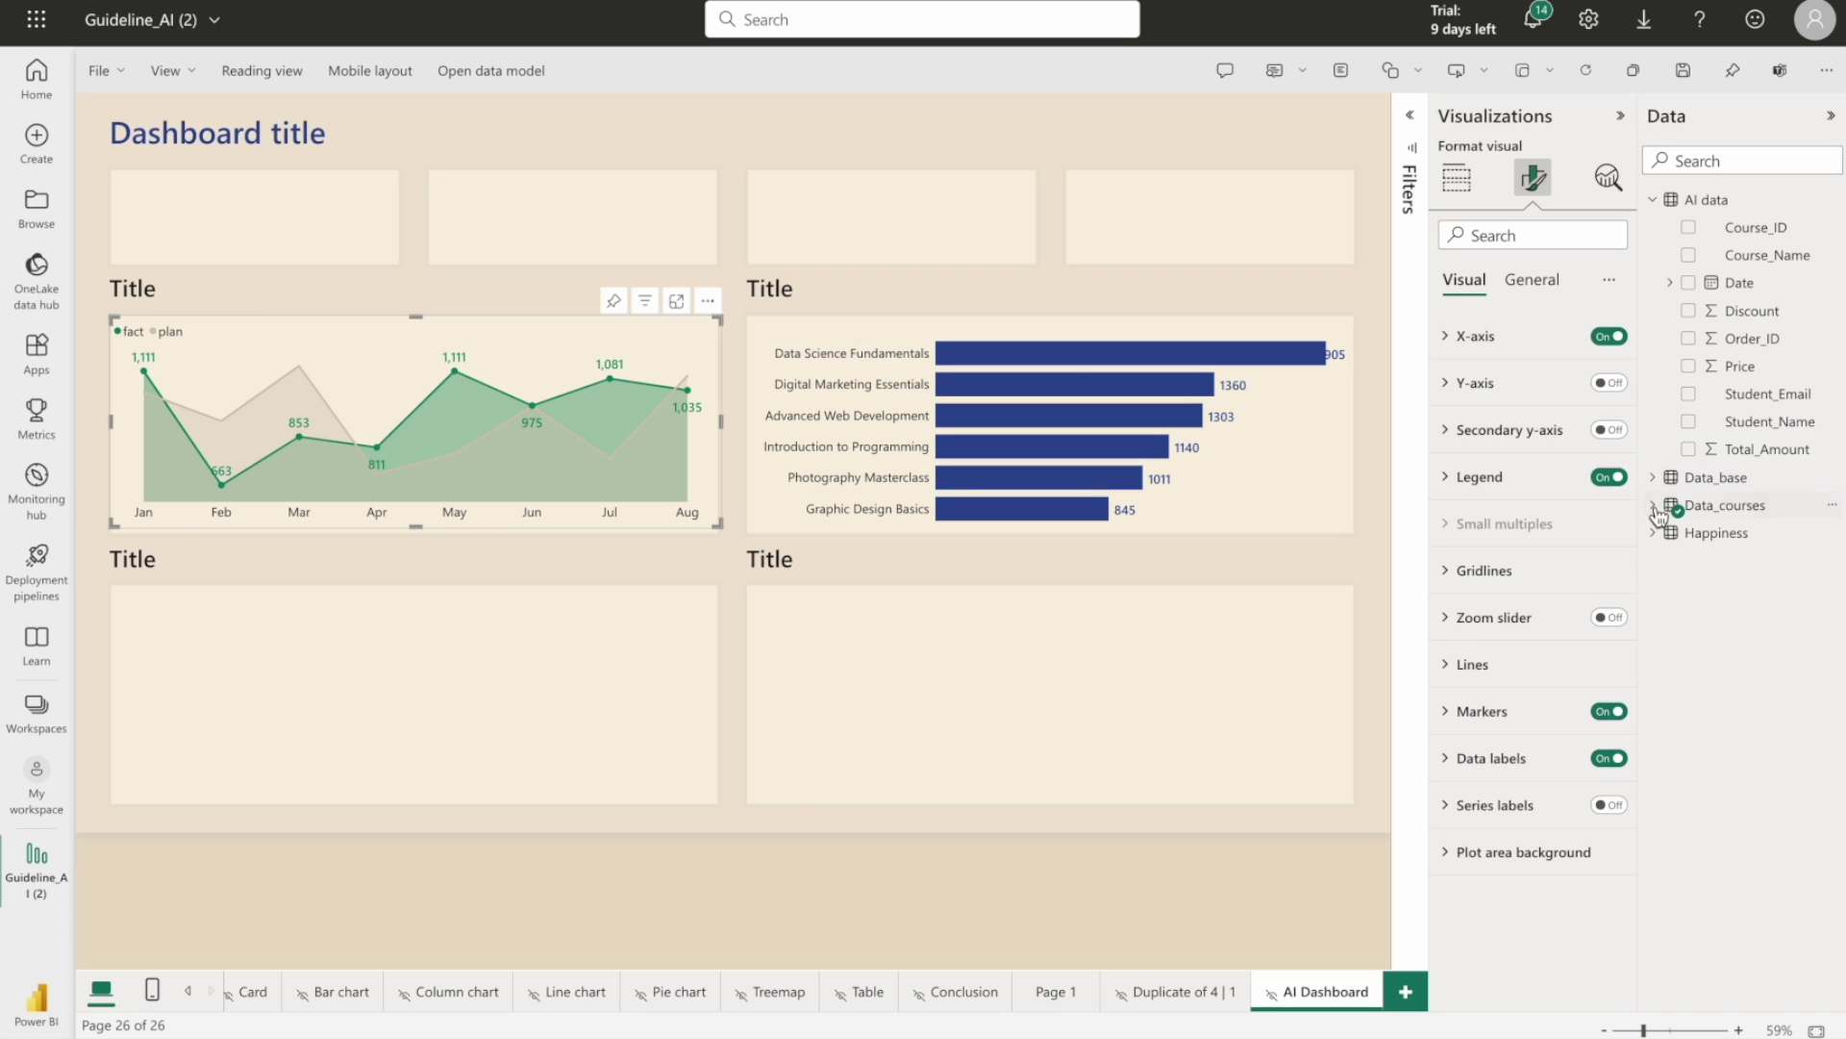
pyautogui.click(1457, 177)
pyautogui.moveTo(1750, 288); pyautogui.dragTo(1544, 598)
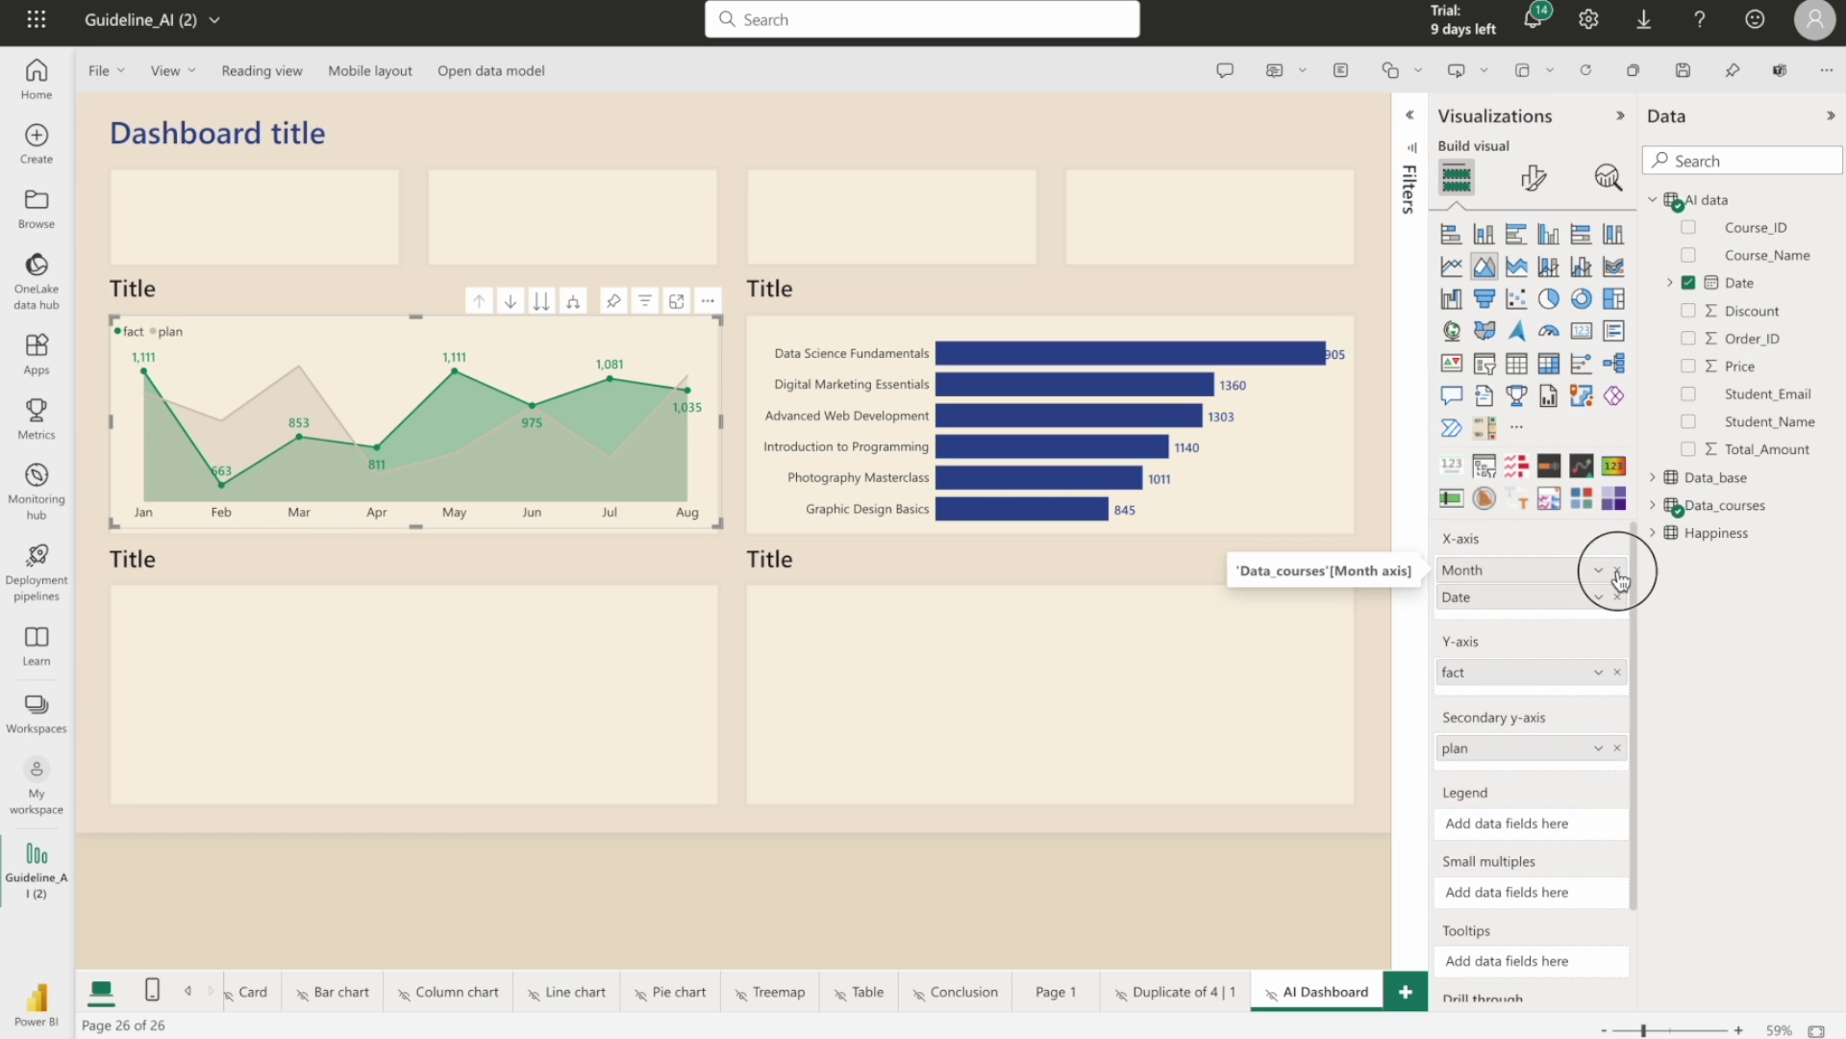
pyautogui.click(1618, 570)
pyautogui.click(1618, 671)
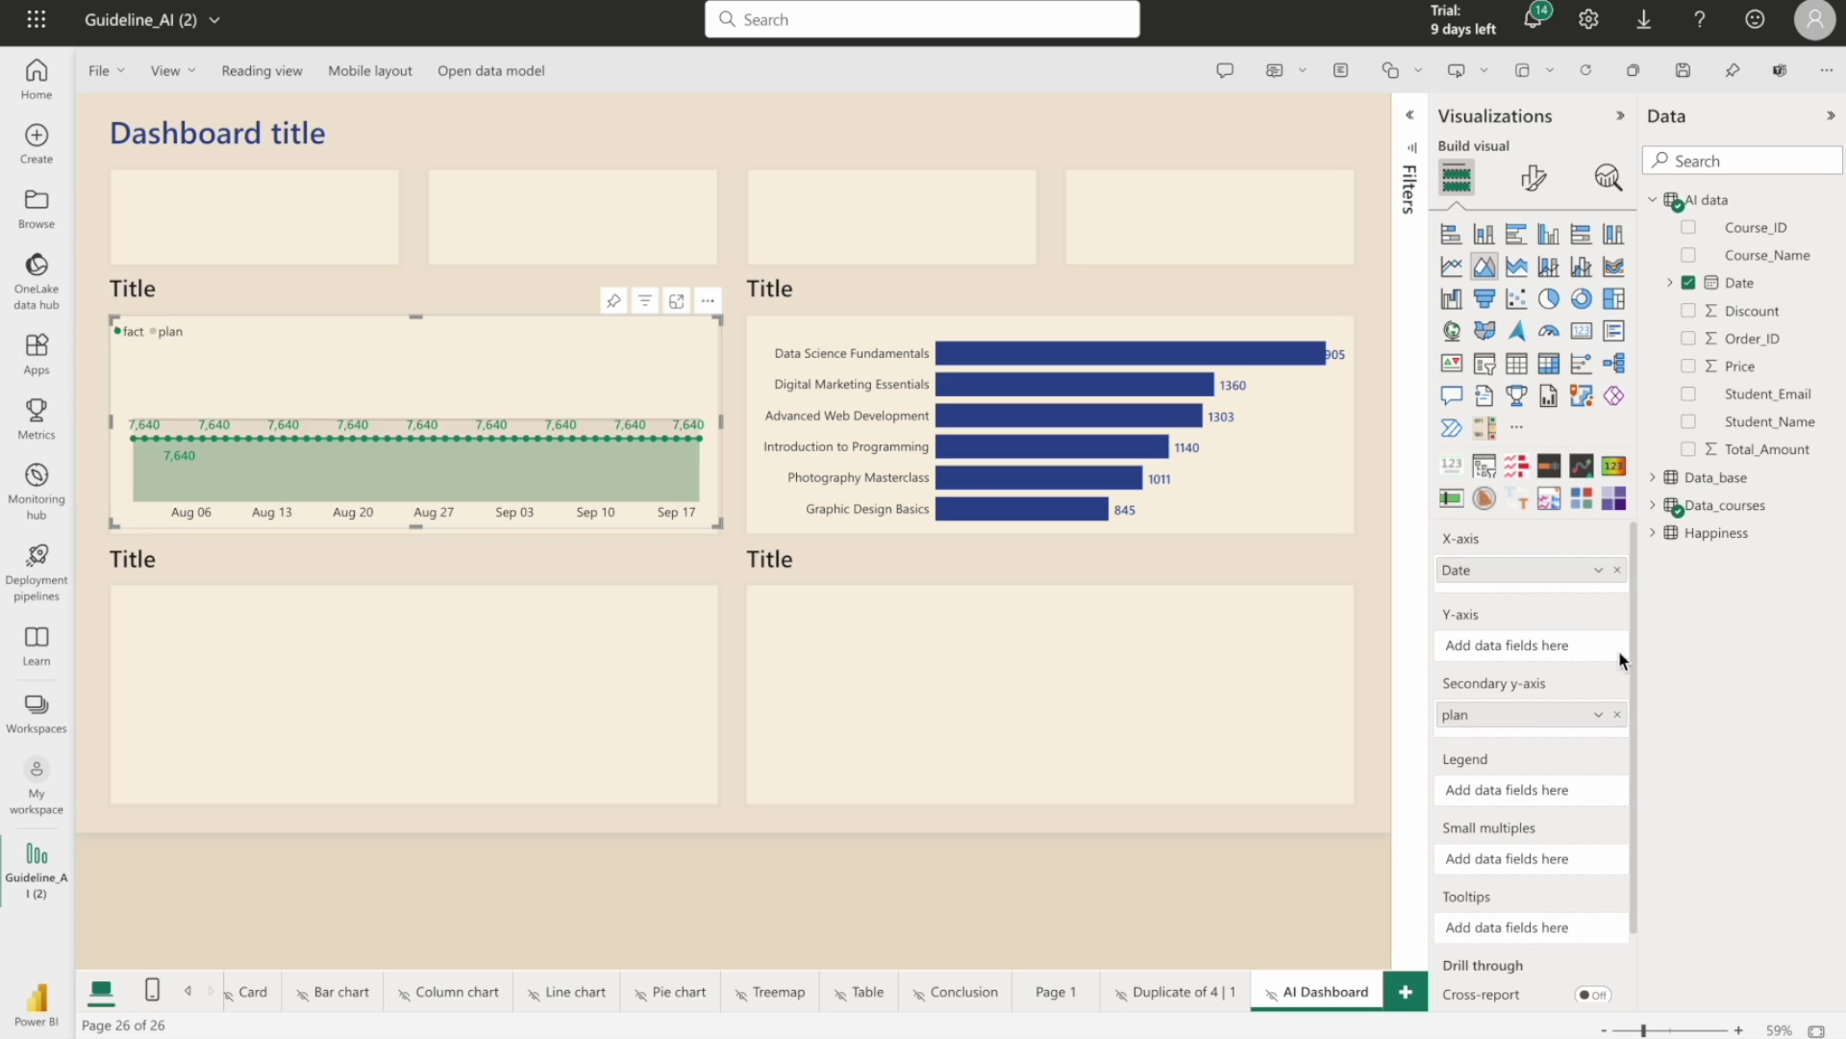
pyautogui.click(1618, 715)
pyautogui.click(1689, 449)
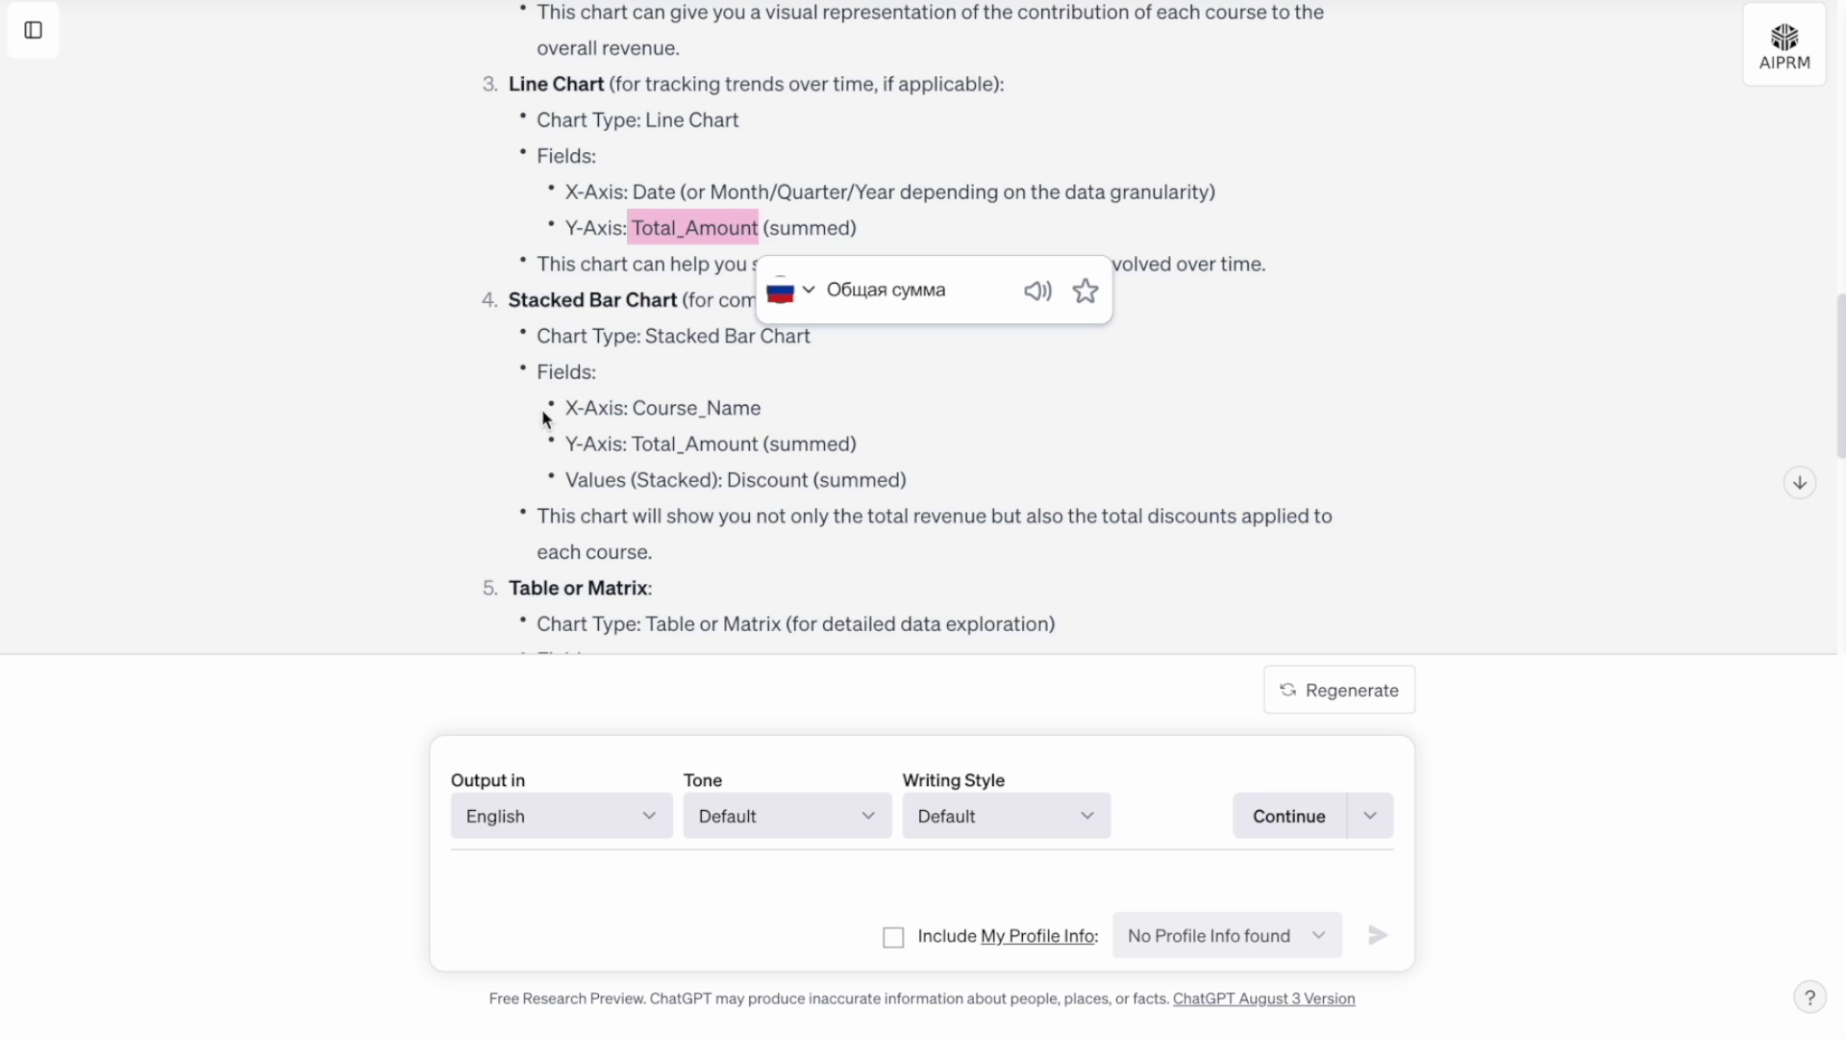
# Switch to ChatGPT and read the Stacked Bar Chart recommendation with its fields
pyautogui.scroll(-1, 544, 418)
pyautogui.moveTo(509, 199); pyautogui.dragTo(741, 240)
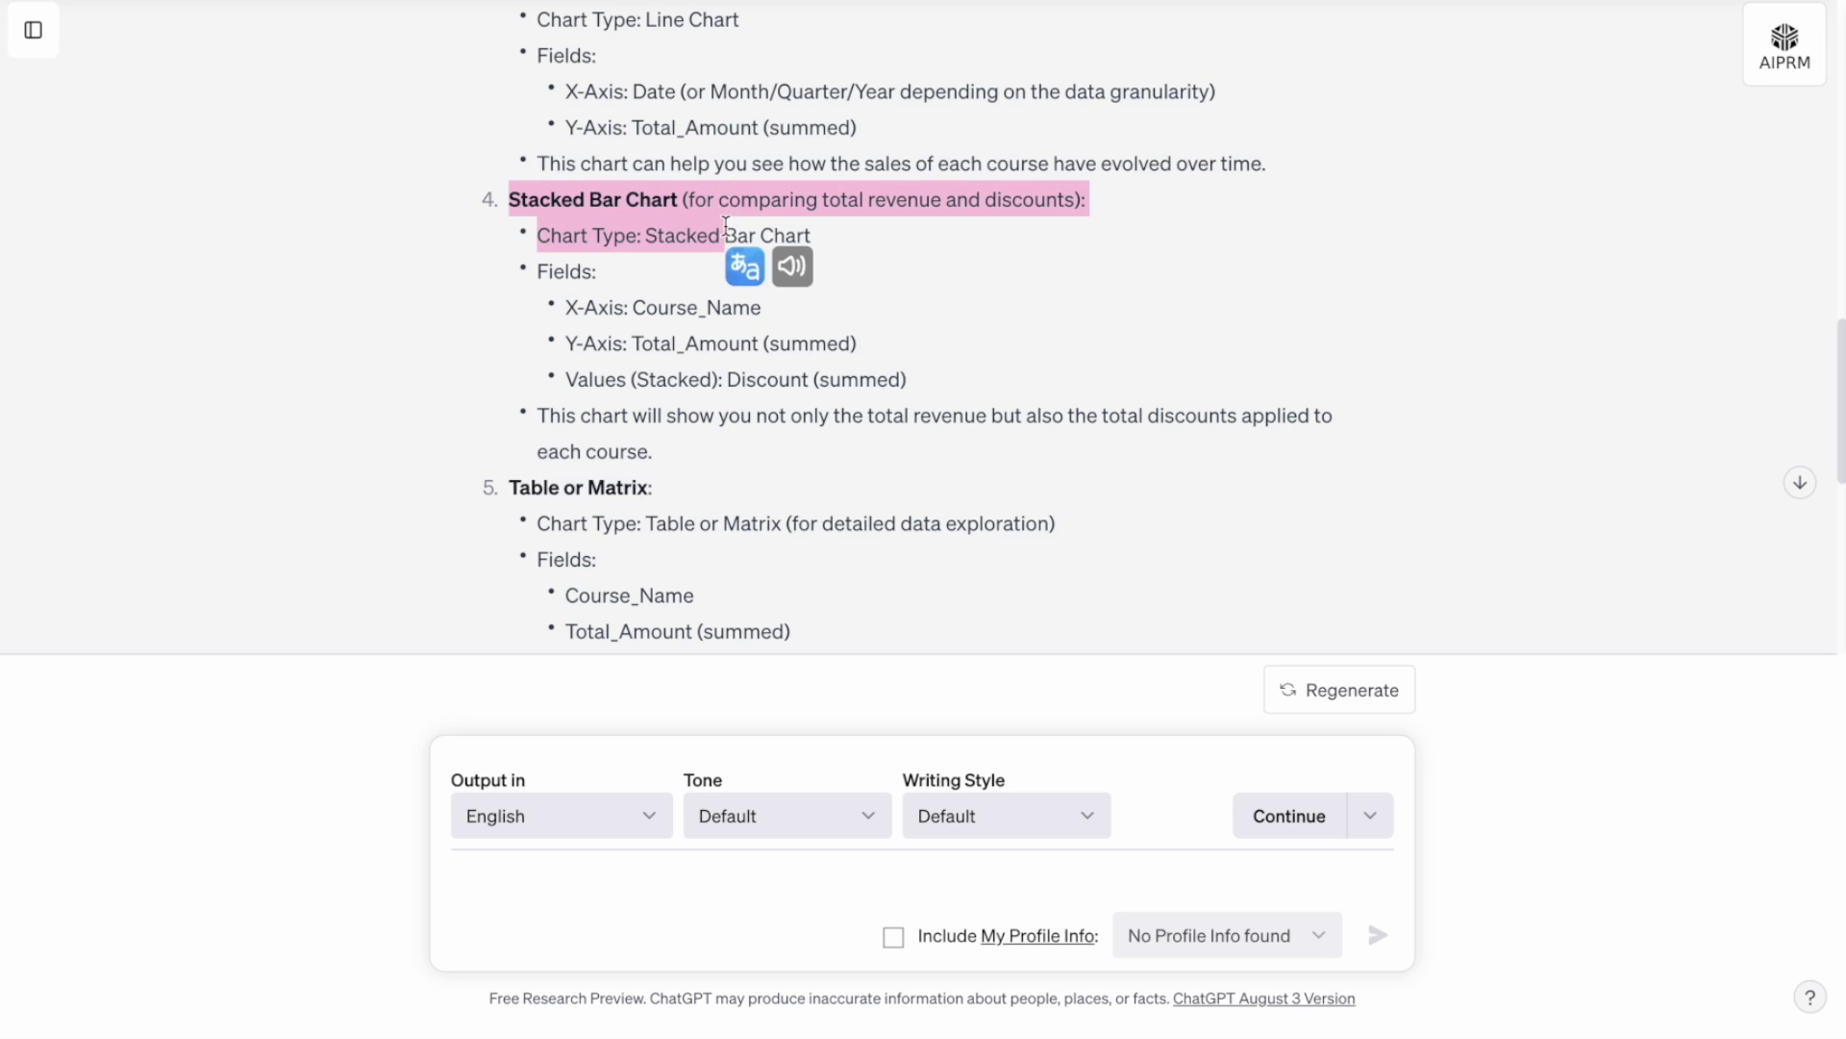
pyautogui.click(637, 226)
pyautogui.moveTo(560, 310); pyautogui.dragTo(846, 343)
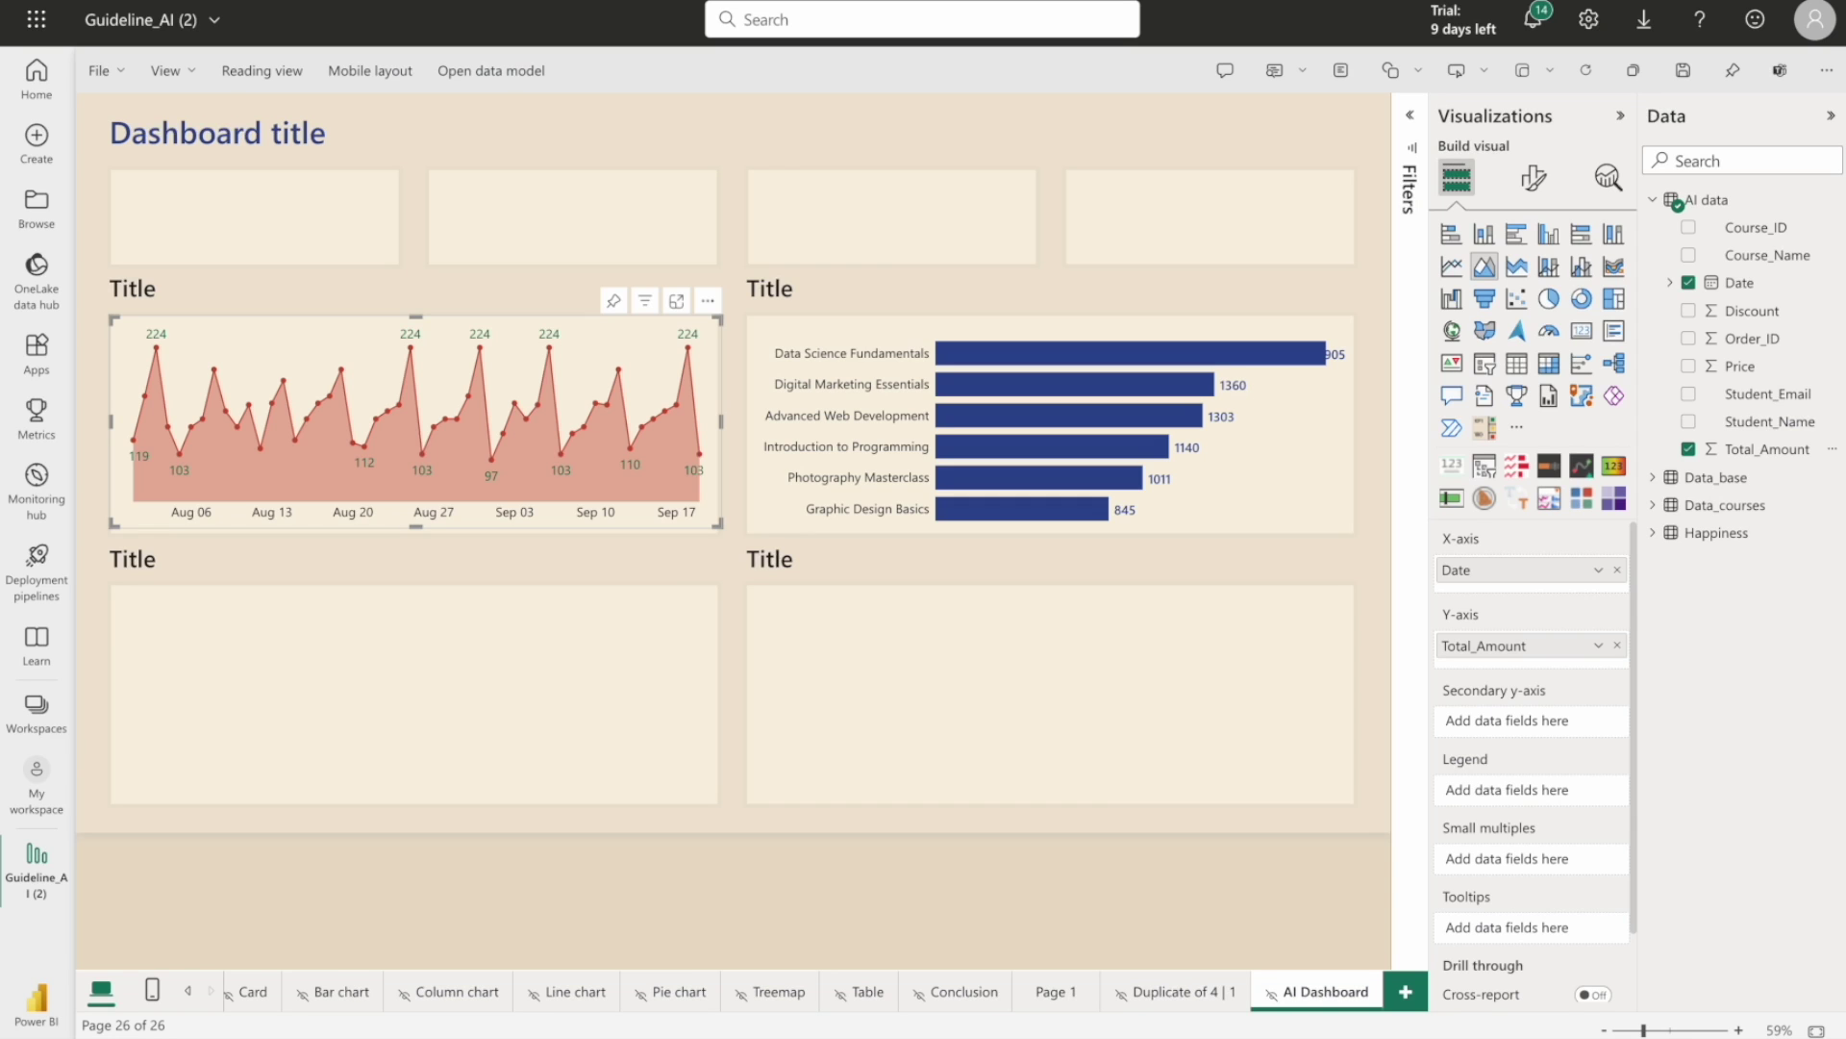
# In the Power BI report, duplicate the course bar chart into the lower-left block and add Discount as the copy's legend, following ChatGPT's stacked fields
pyautogui.click(832, 342)
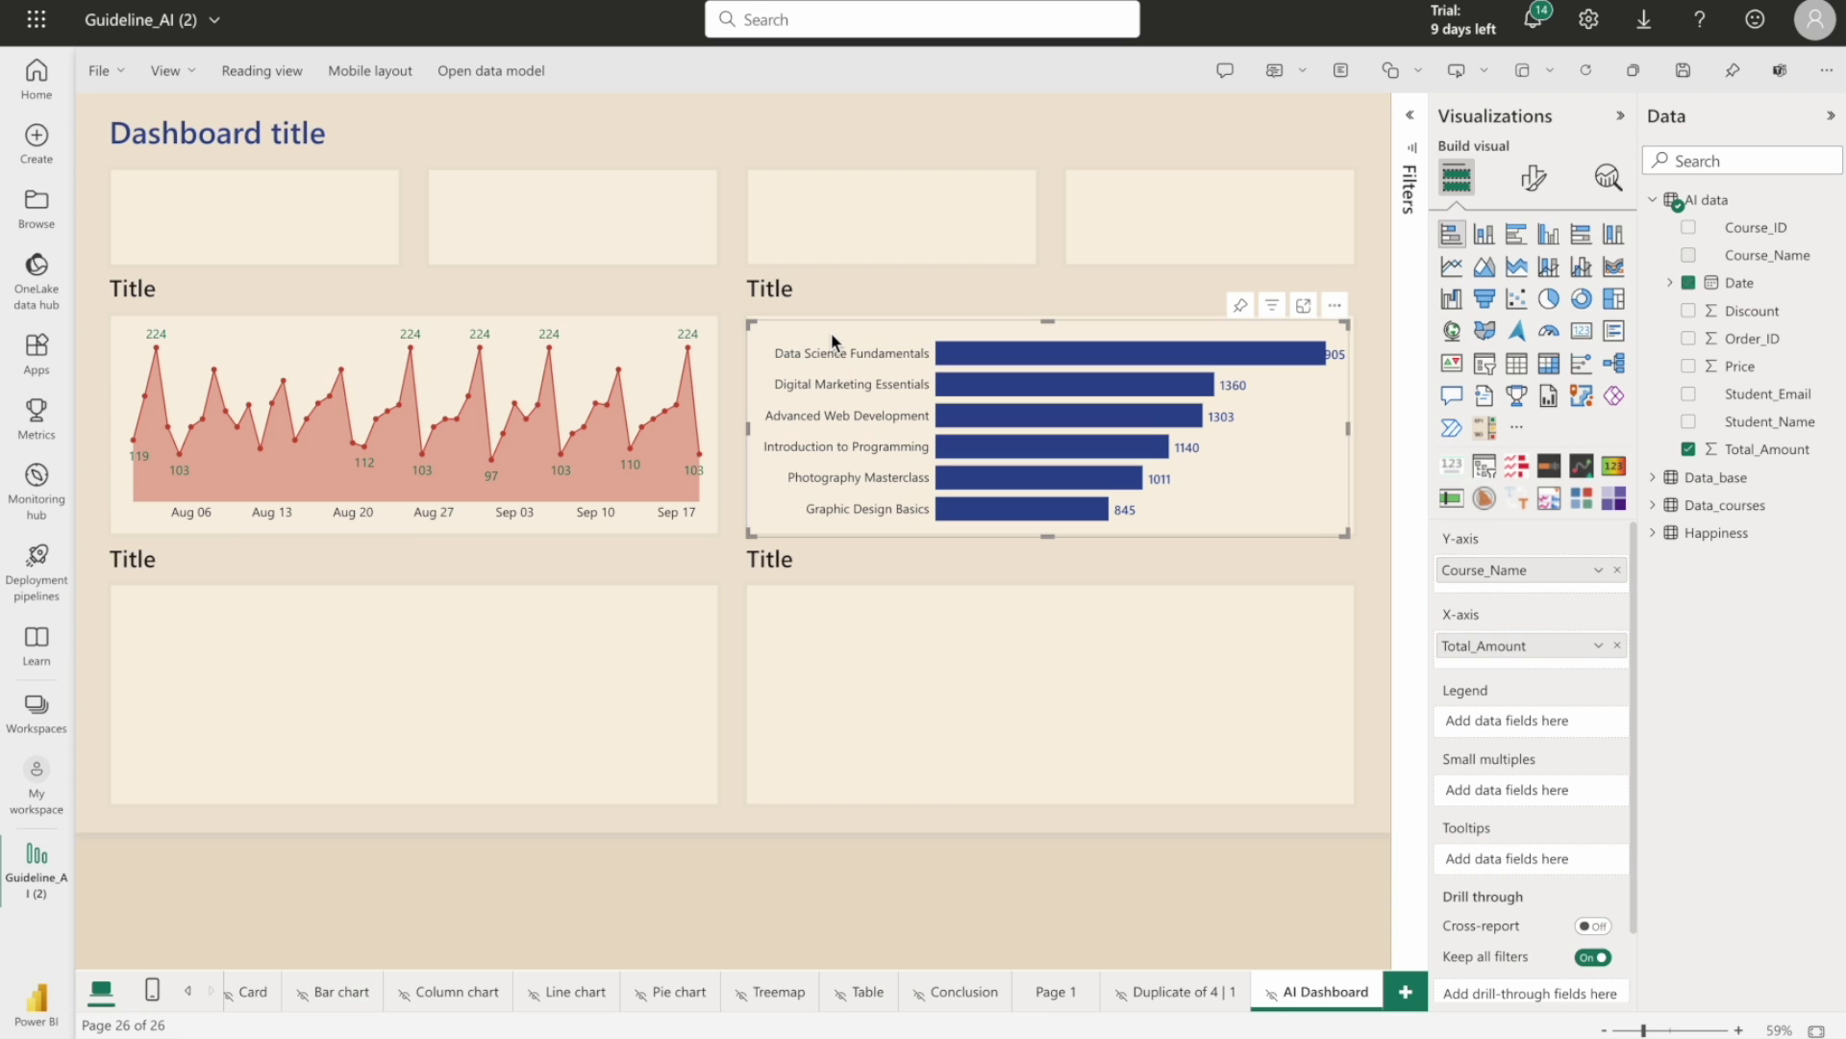
pyautogui.moveTo(833, 341); pyautogui.dragTo(216, 612)
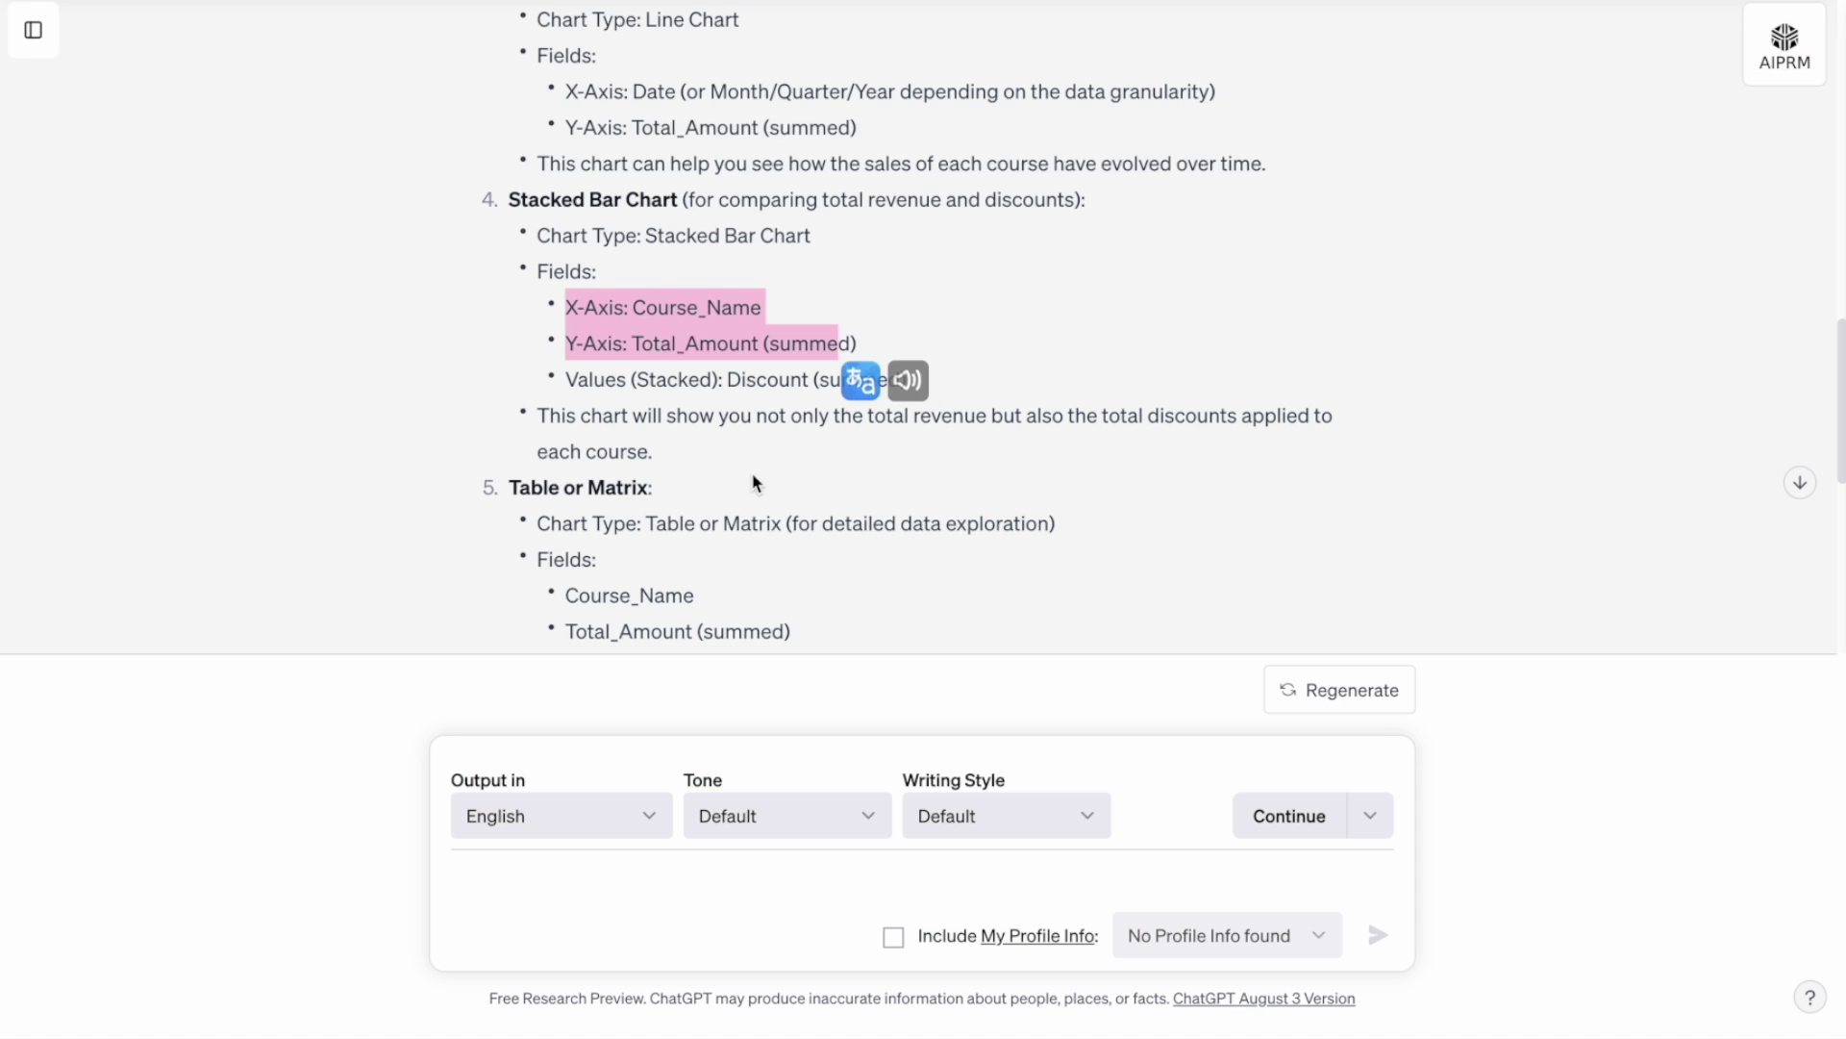
pyautogui.click(660, 330)
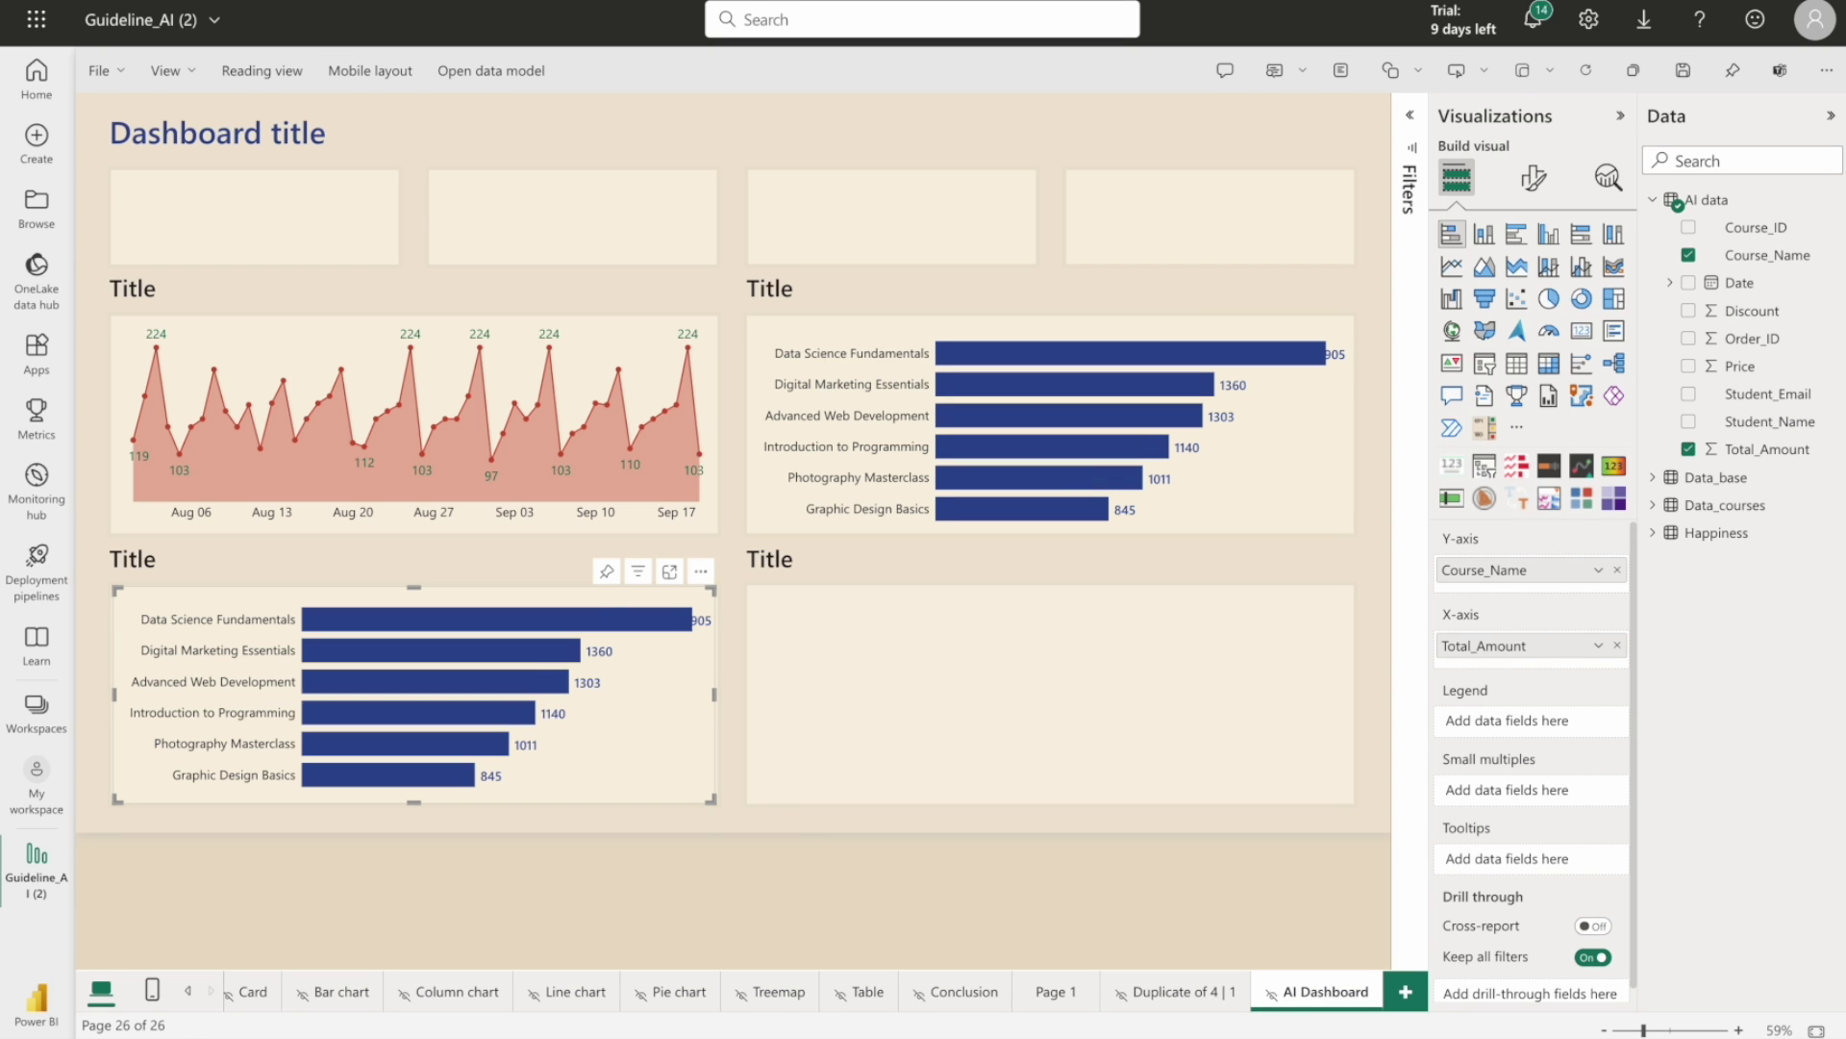
pyautogui.moveTo(1736, 318); pyautogui.dragTo(1512, 725)
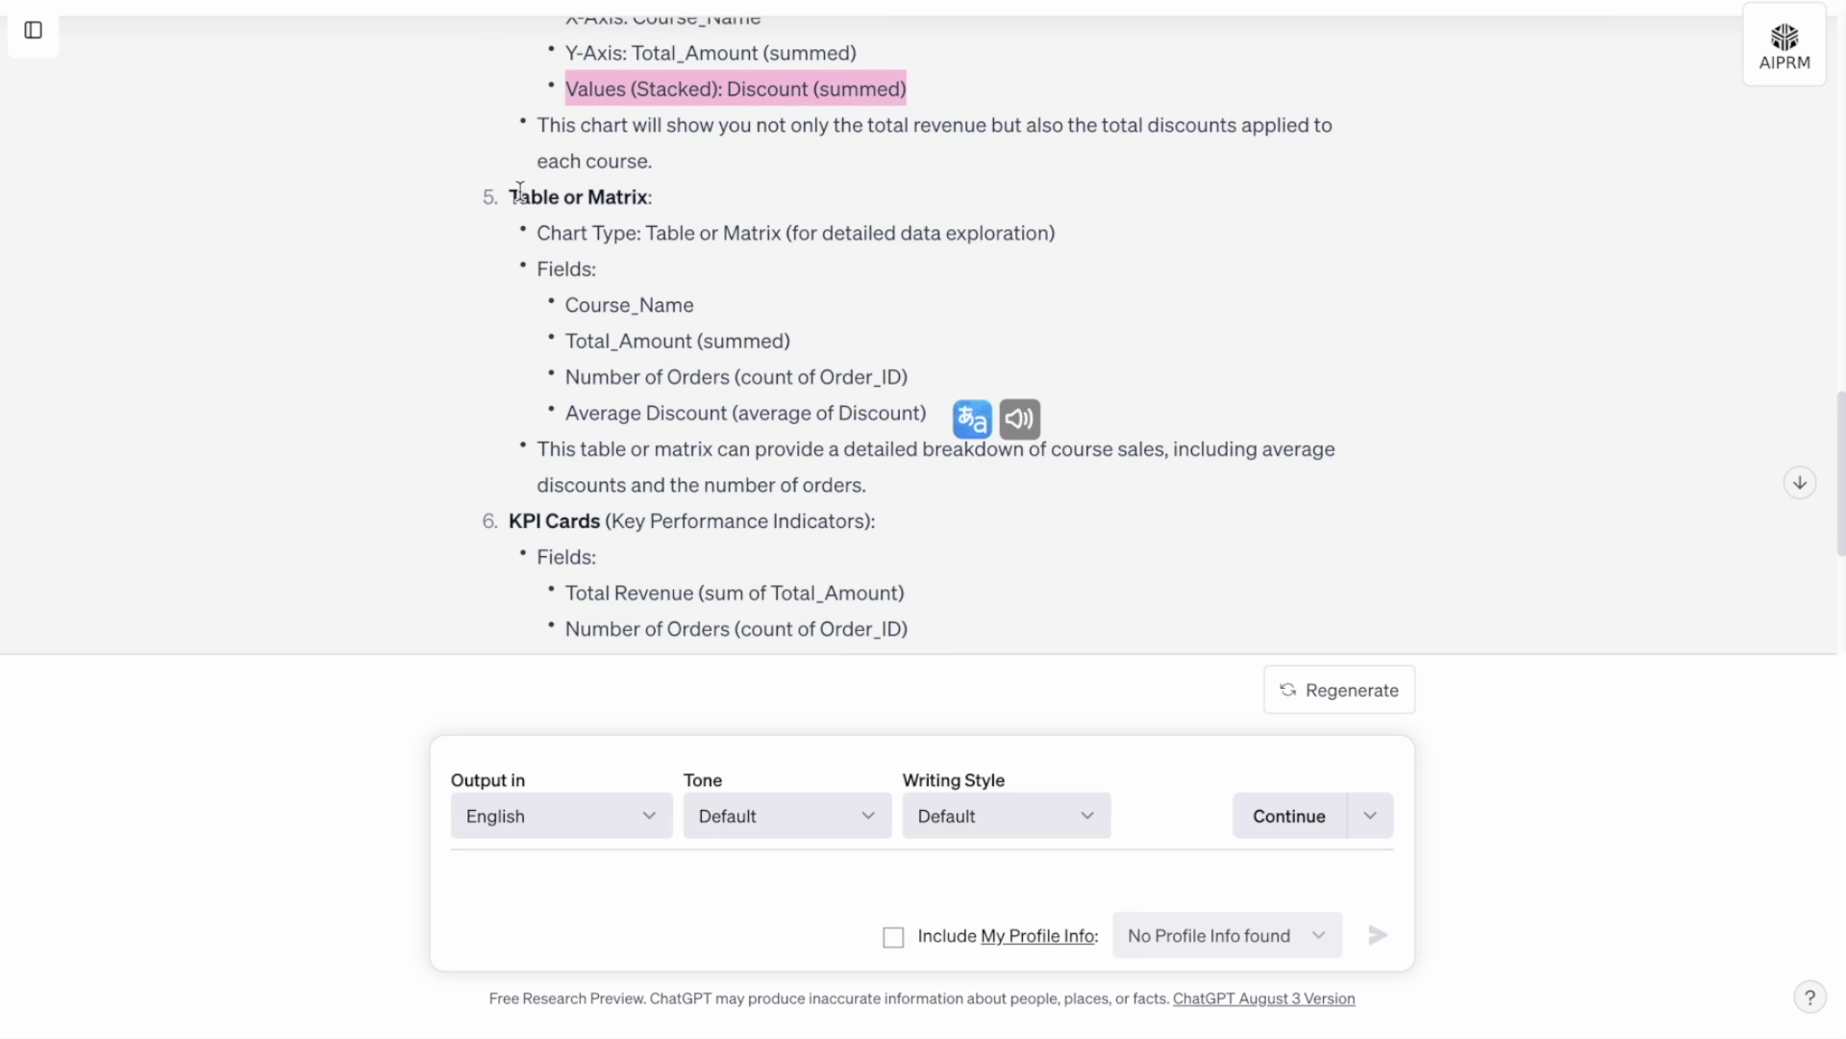
# Check ChatGPT's Table or Matrix fields, and copy the matrix from the report's Table page, opened through the Visualization Compass
pyautogui.moveTo(512, 197); pyautogui.dragTo(687, 195)
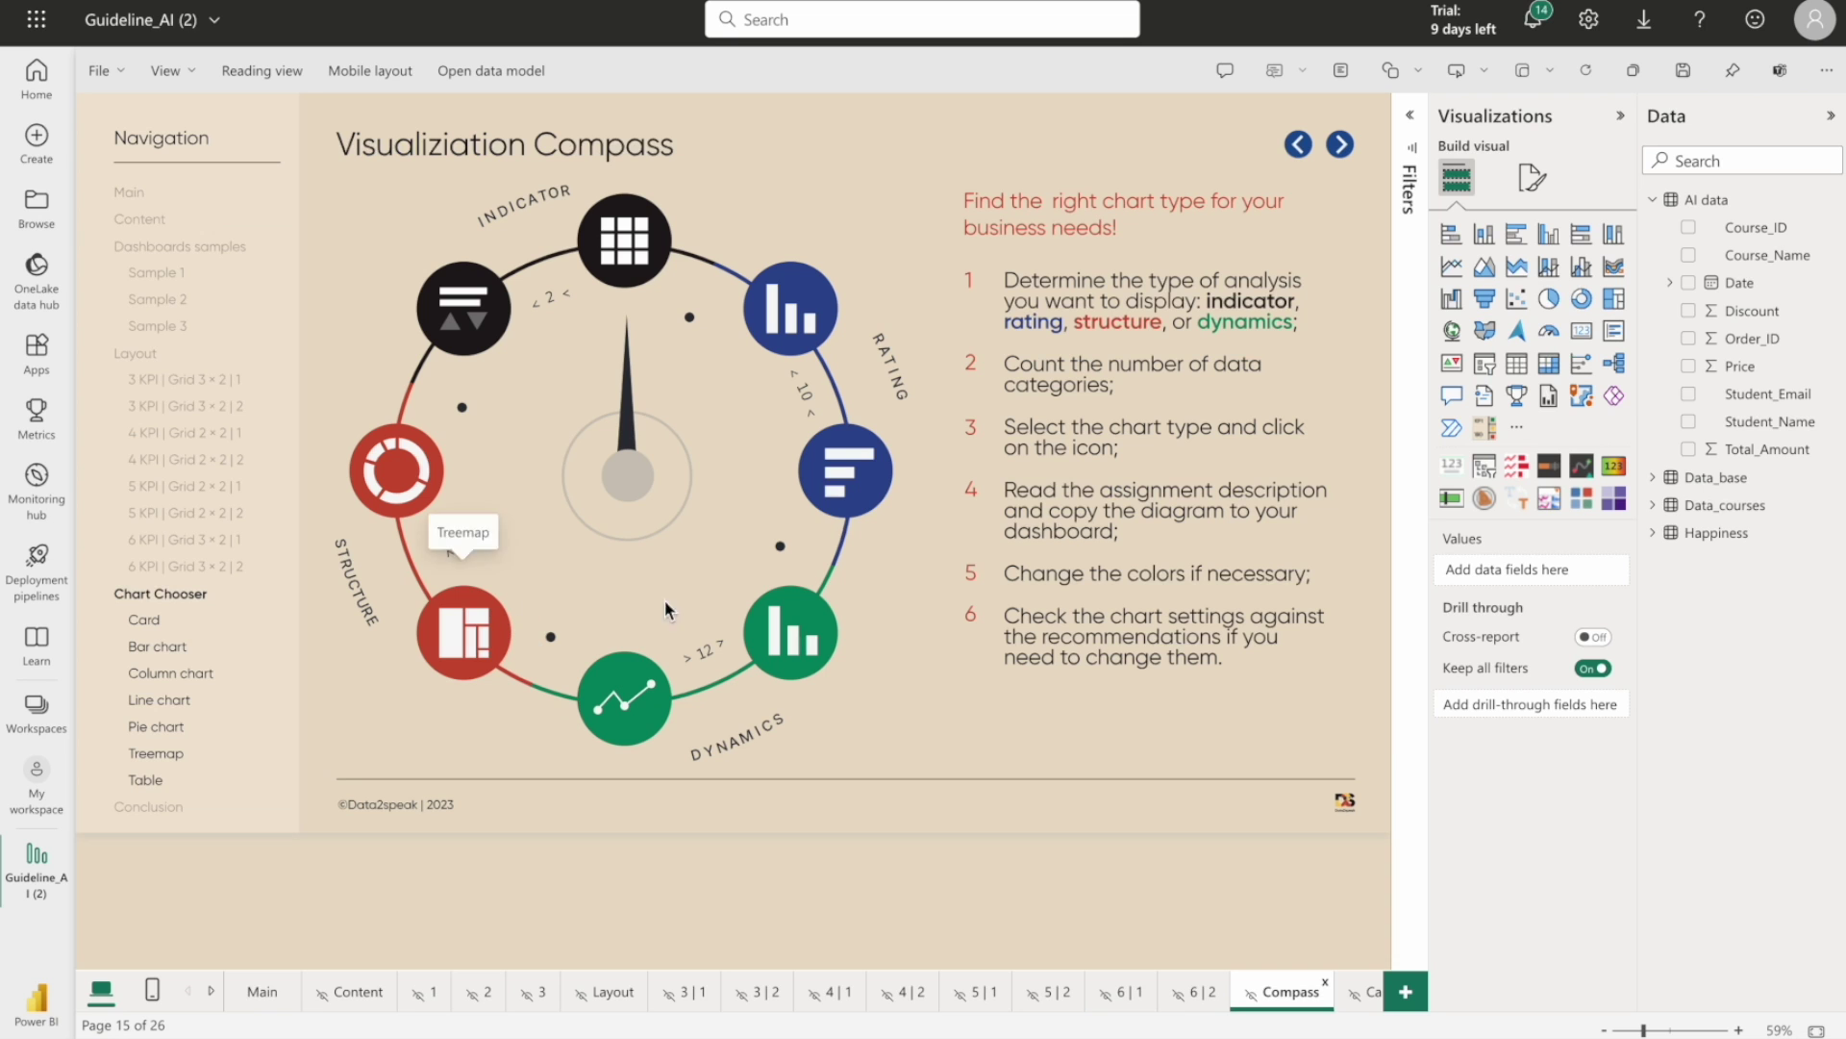
pyautogui.keyDown('ctrl'); pyautogui.click(616, 258); pyautogui.keyUp('ctrl')
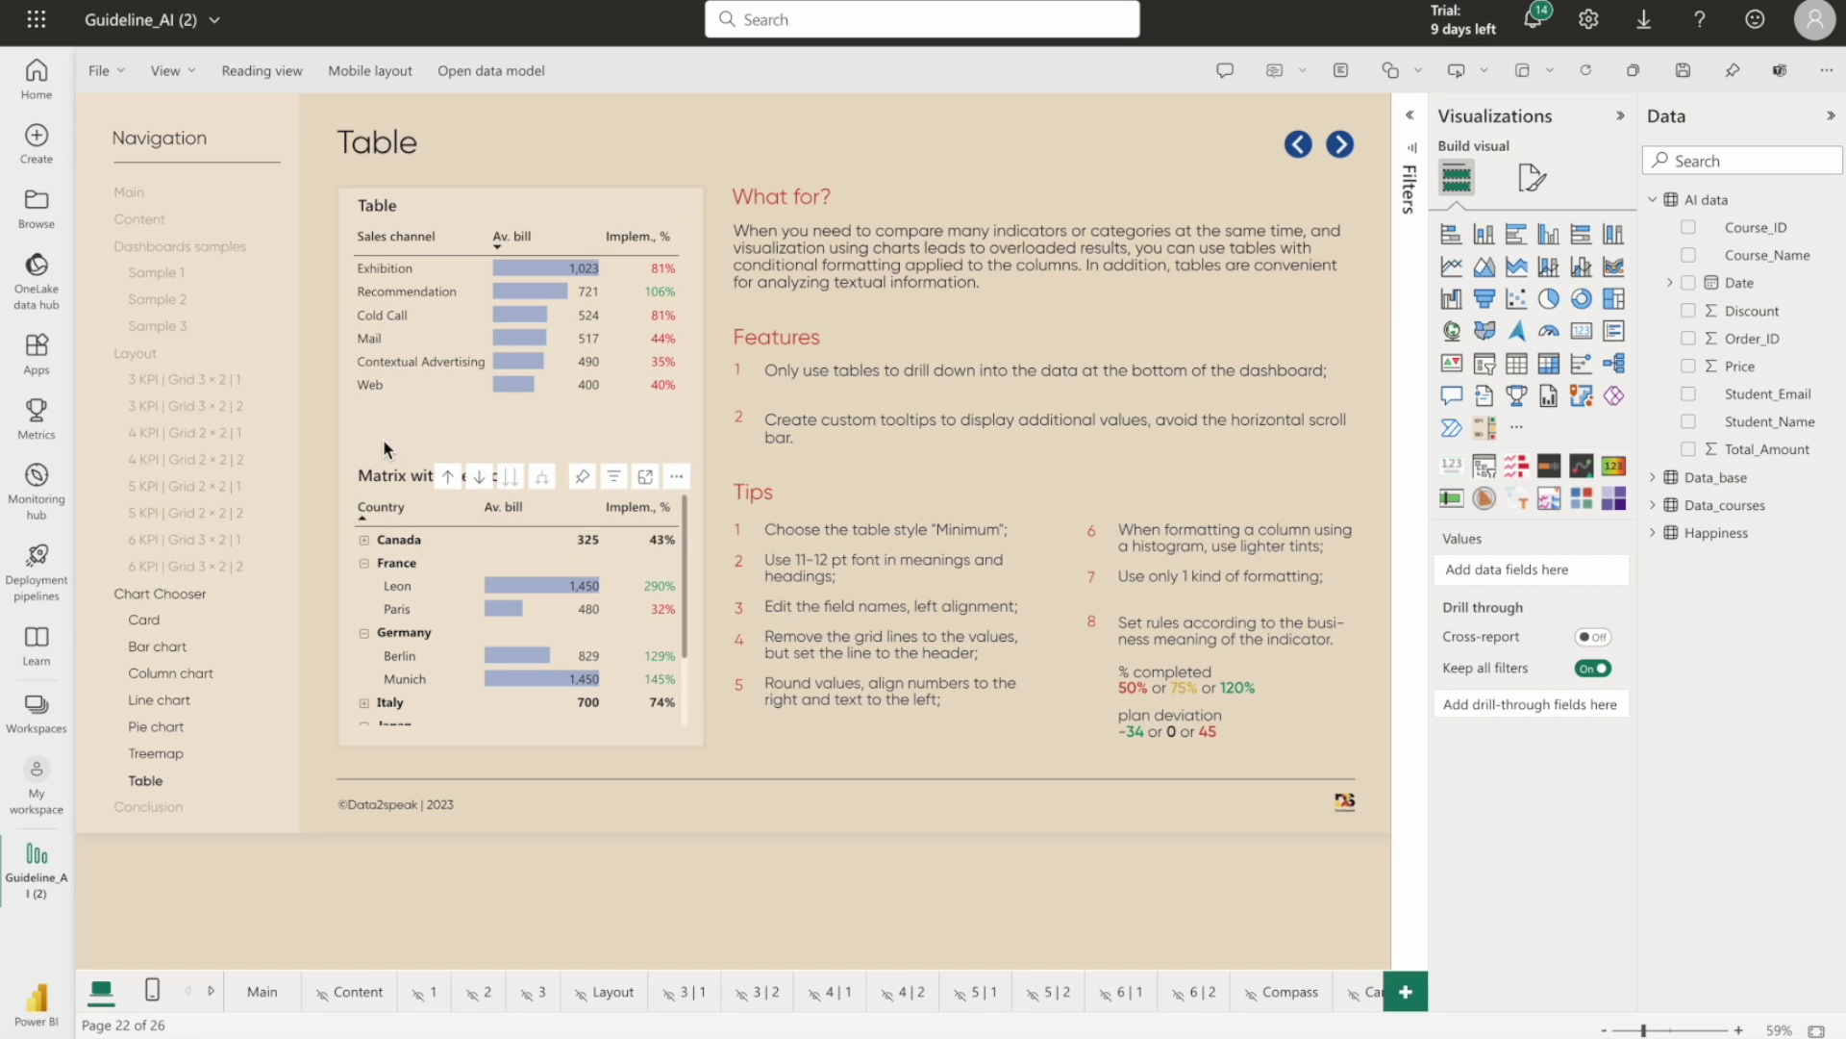
pyautogui.click(570, 490)
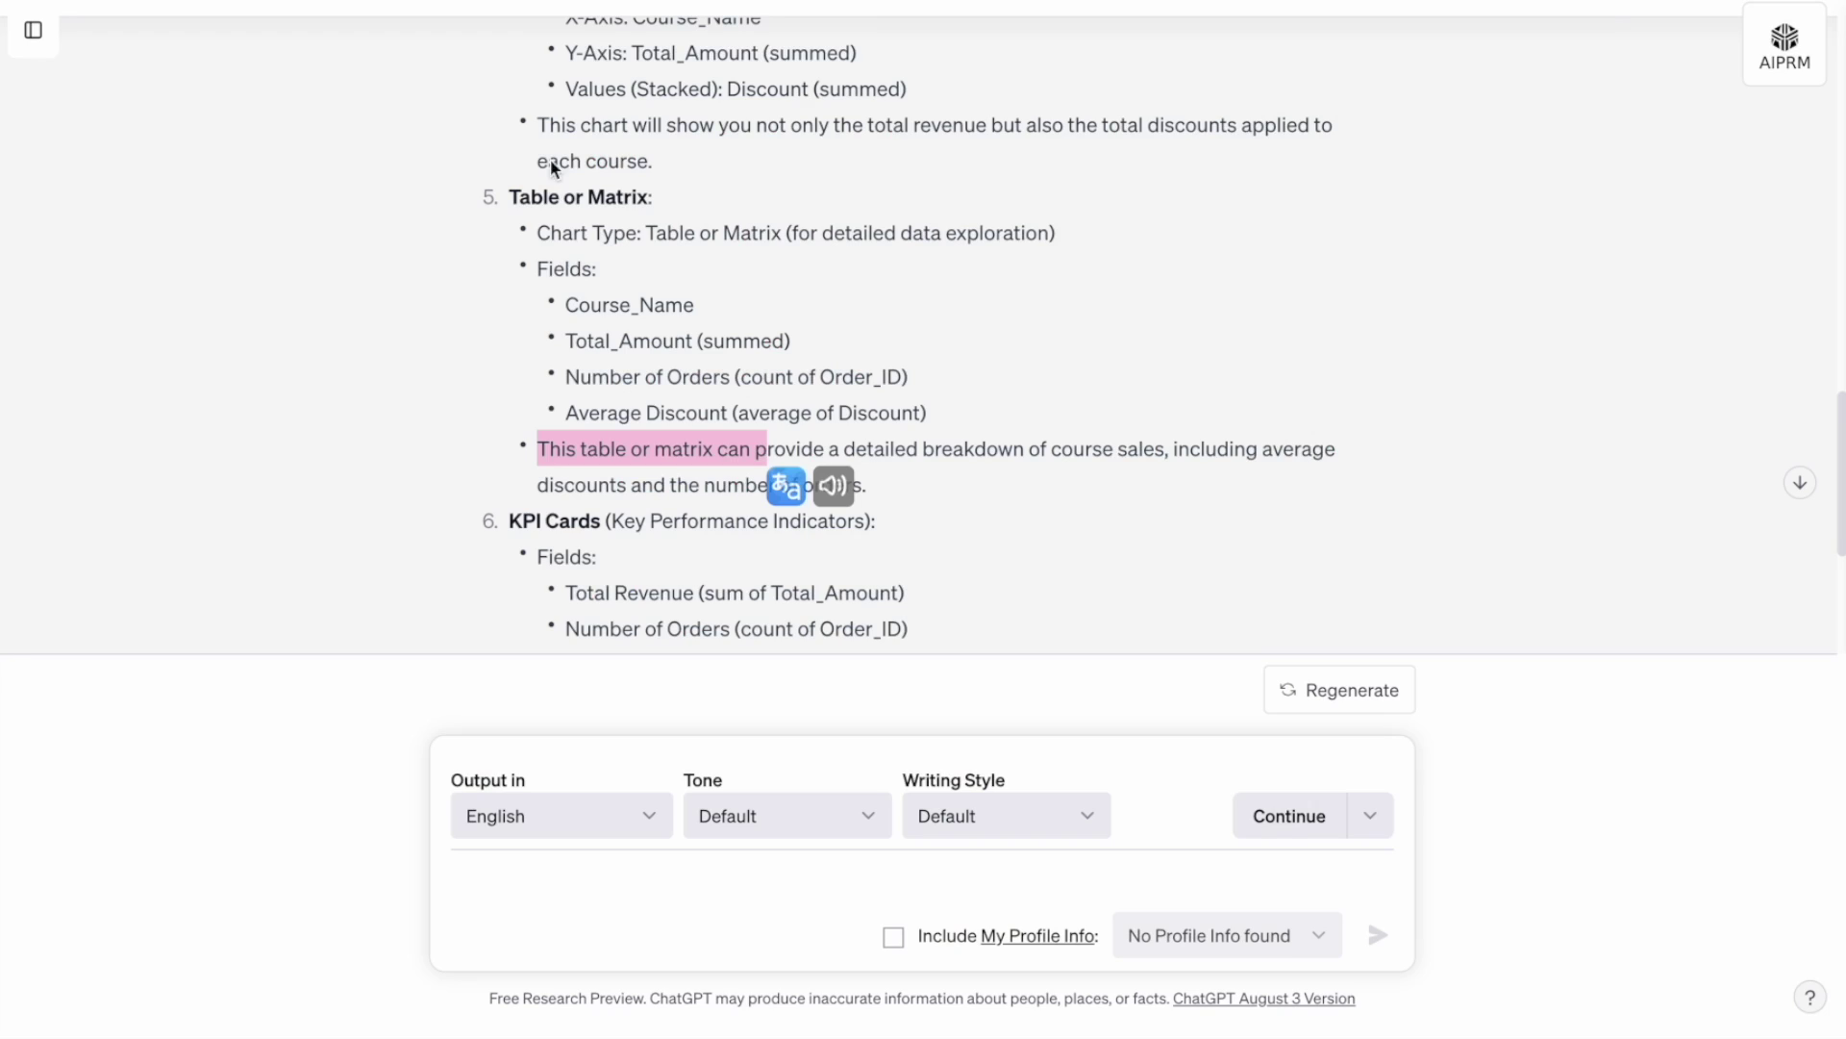
pyautogui.click(553, 320)
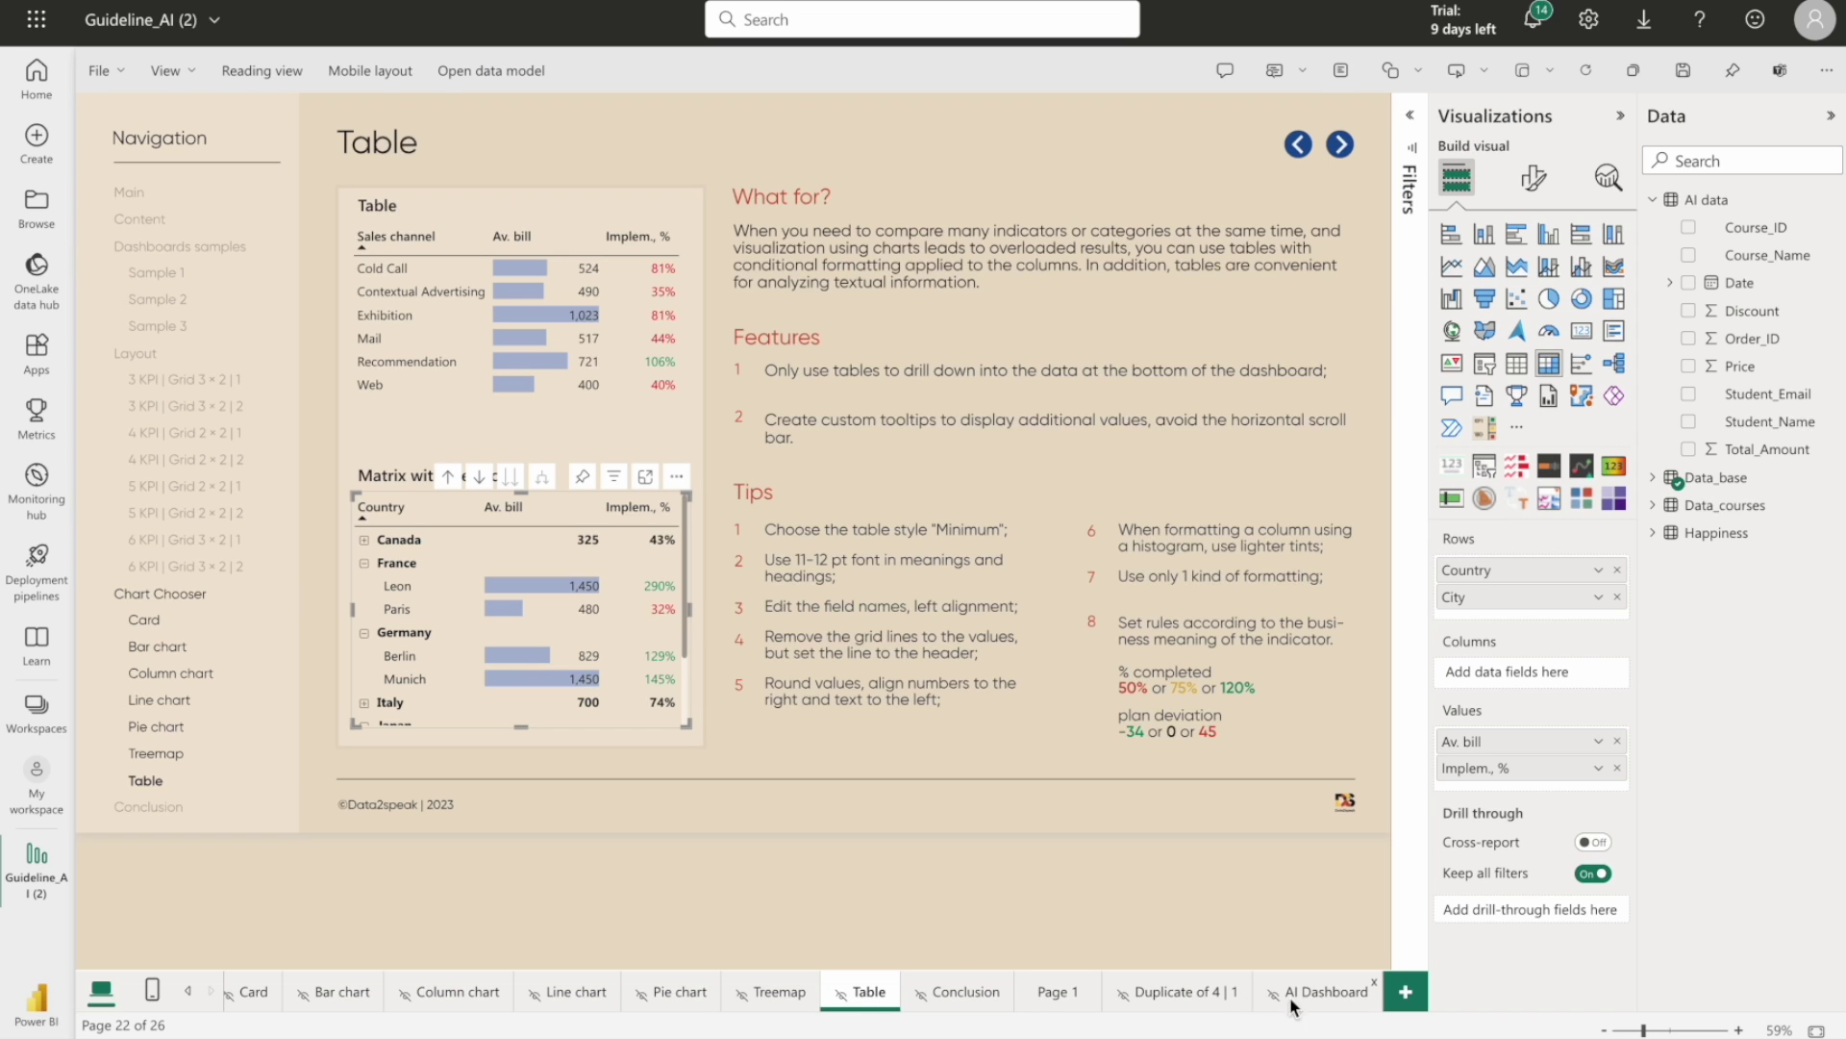
# Paste the matrix onto the AI Dashboard page and fit it into the lower-right block of the grid
pyautogui.click(1292, 1001)
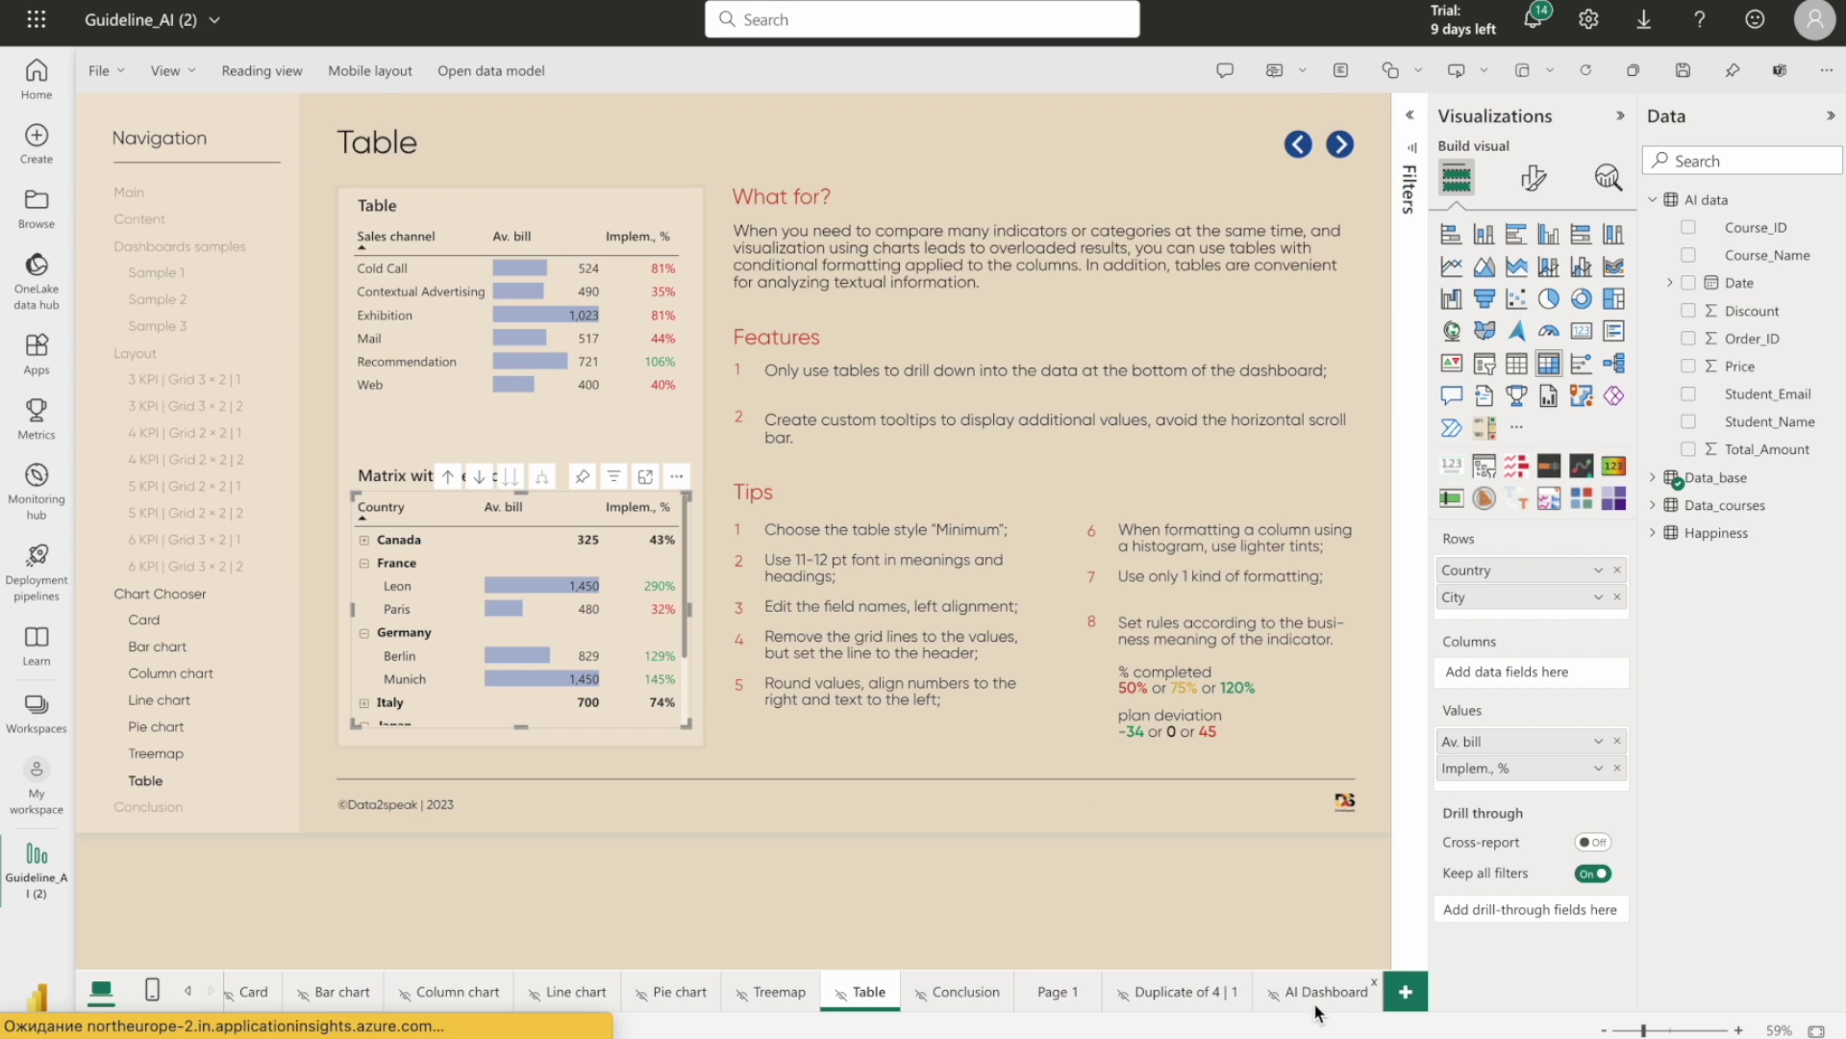
pyautogui.hotkey('ctrl', 'v')
pyautogui.moveTo(474, 528); pyautogui.dragTo(904, 602)
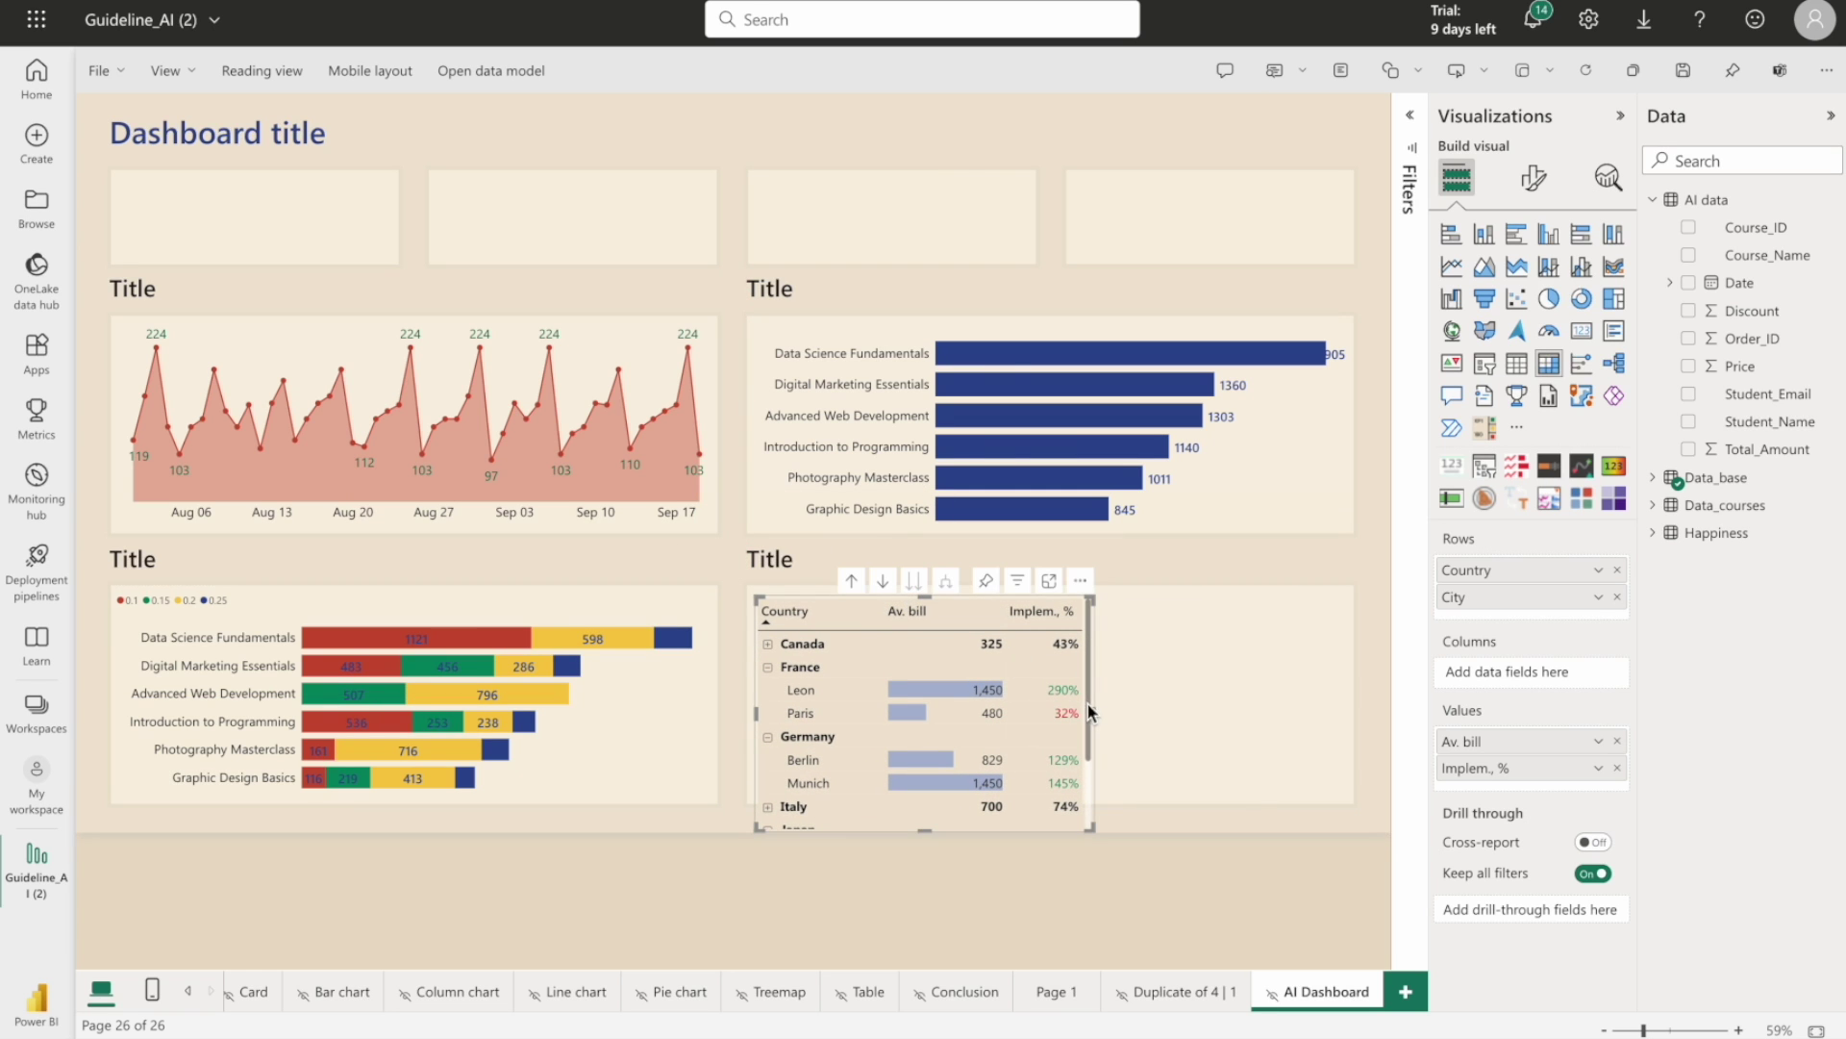
pyautogui.moveTo(1093, 711); pyautogui.dragTo(1346, 696)
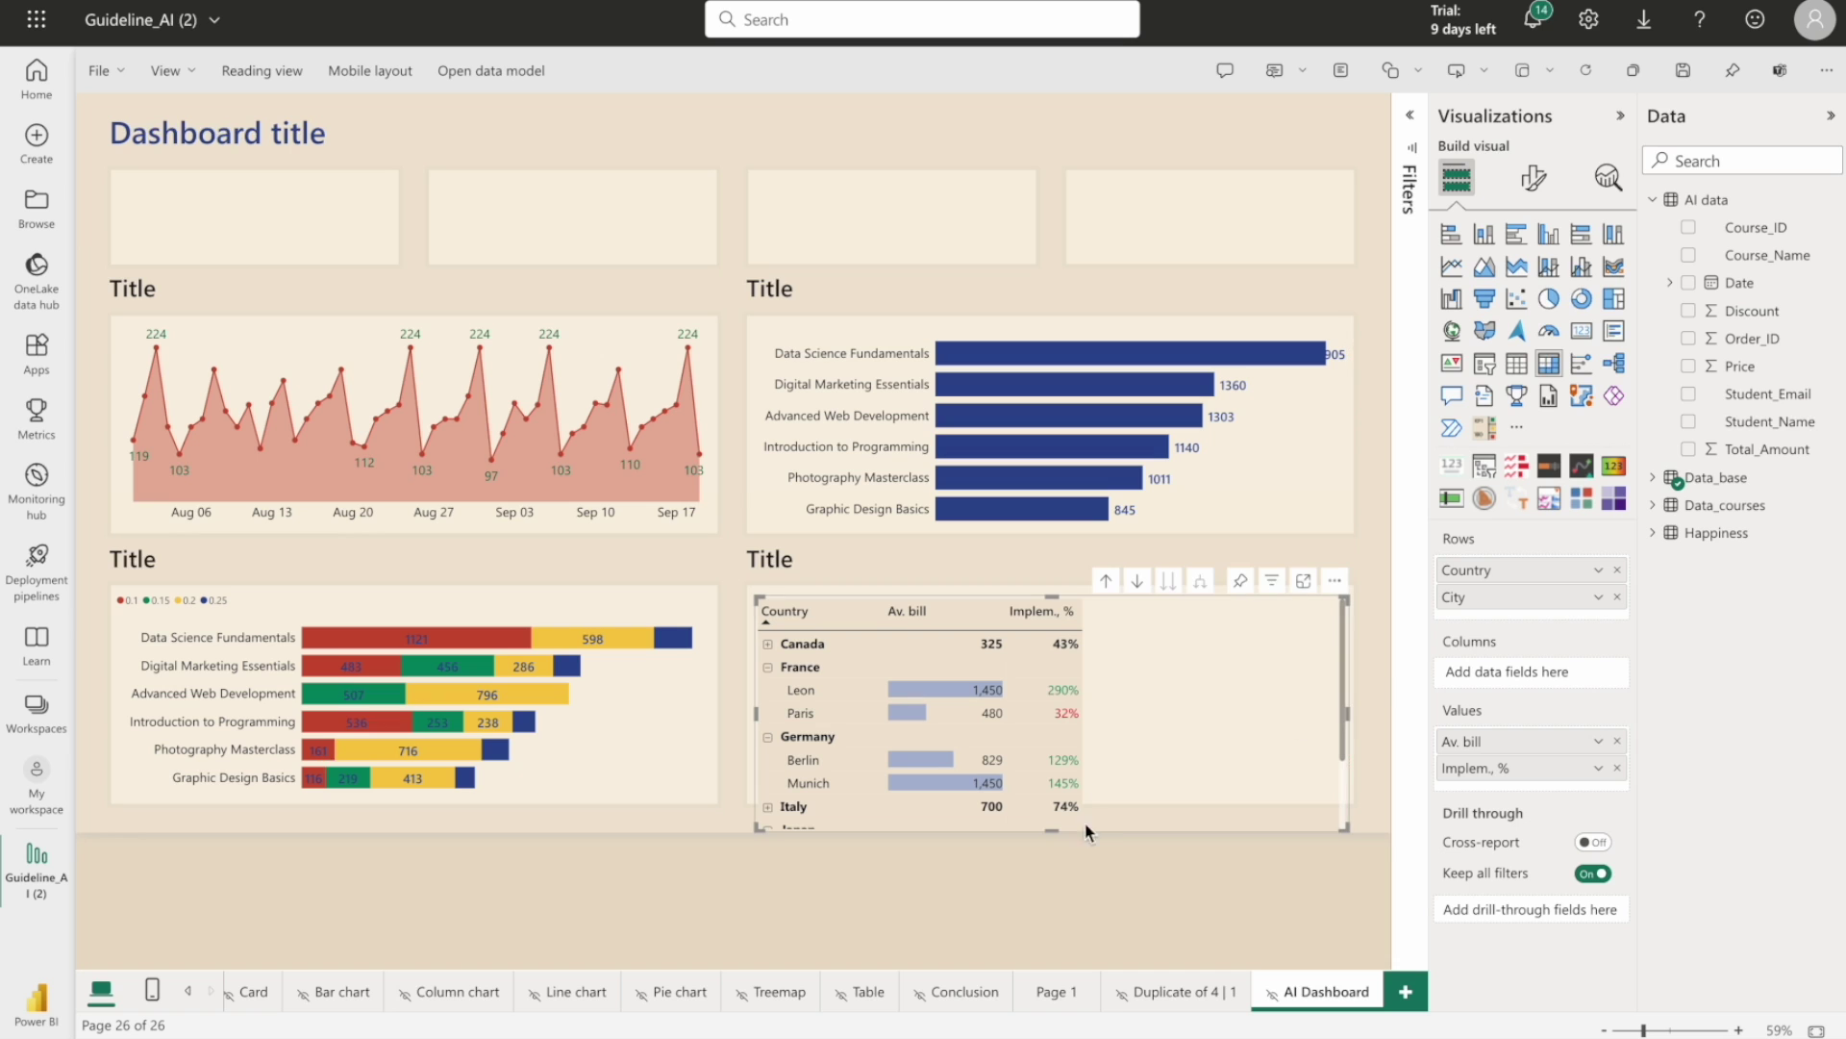
pyautogui.moveTo(1058, 833); pyautogui.dragTo(1037, 802)
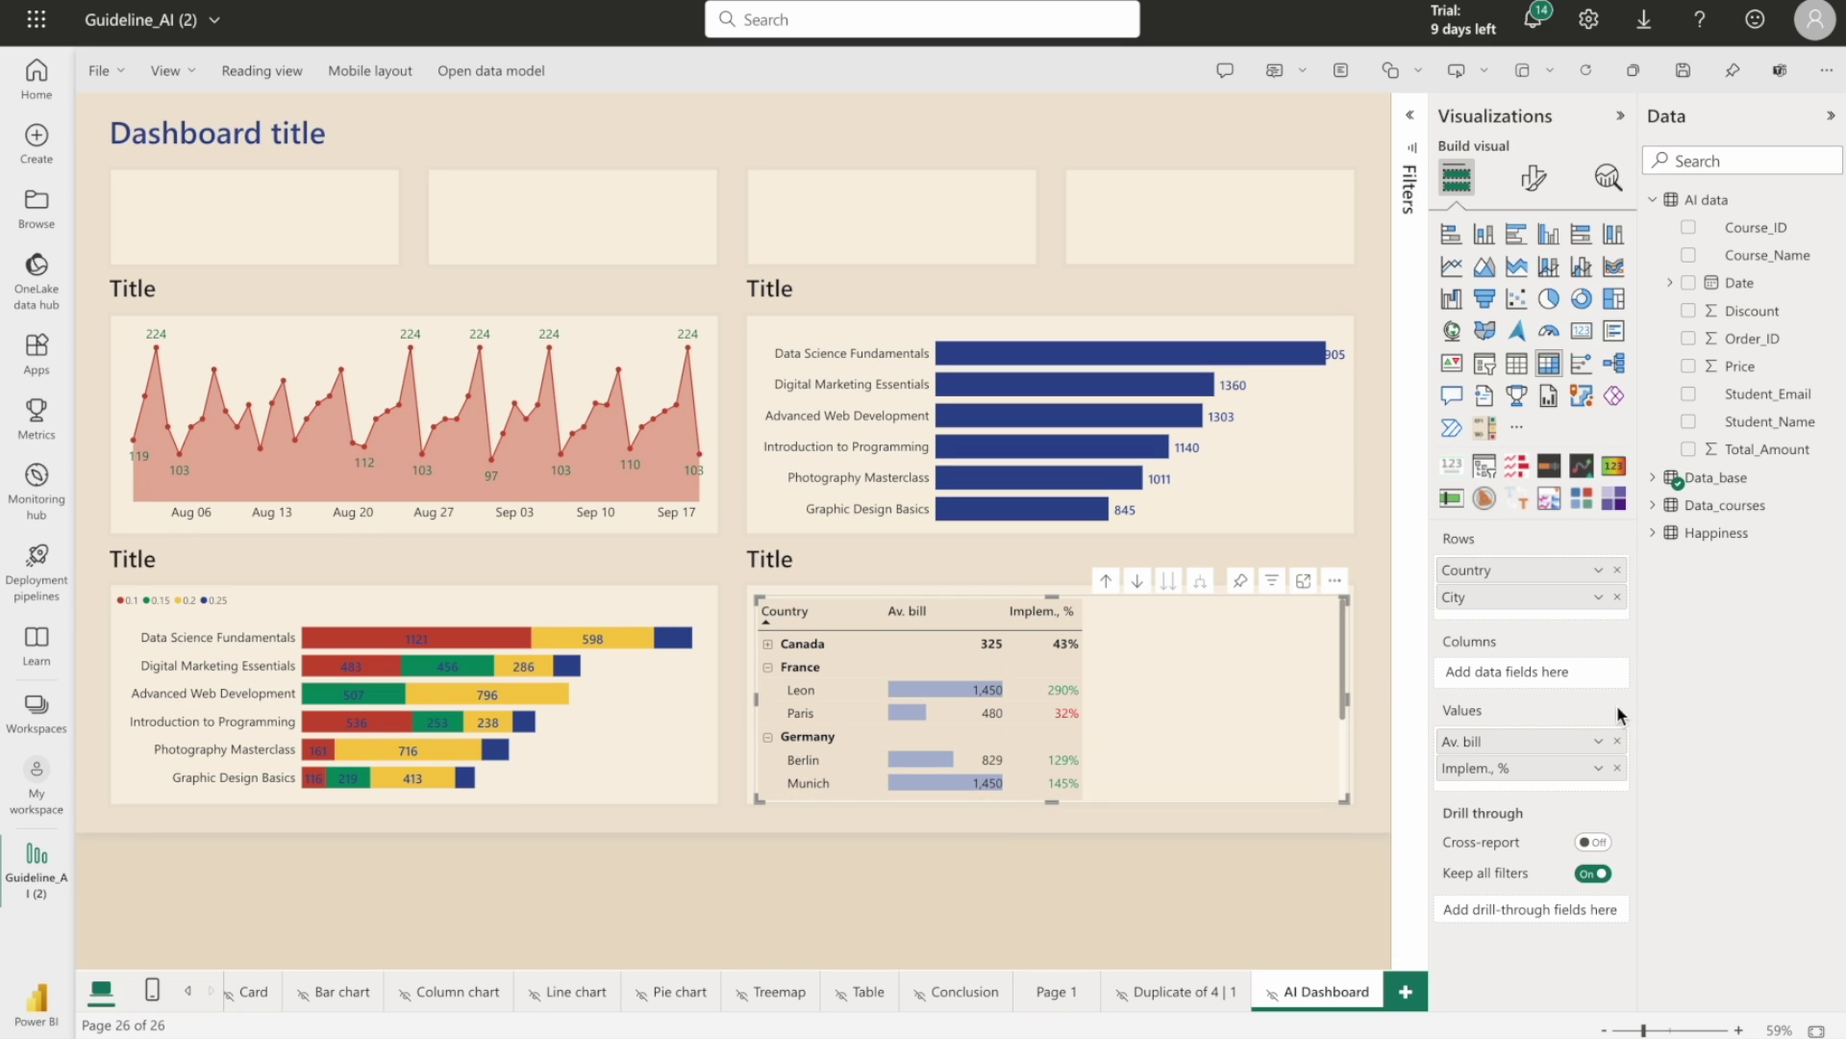
# Replace the matrix rows Country and City with Course_Name, and remove Av. bill and Implem., % from the values
pyautogui.click(1619, 573)
pyautogui.click(1618, 573)
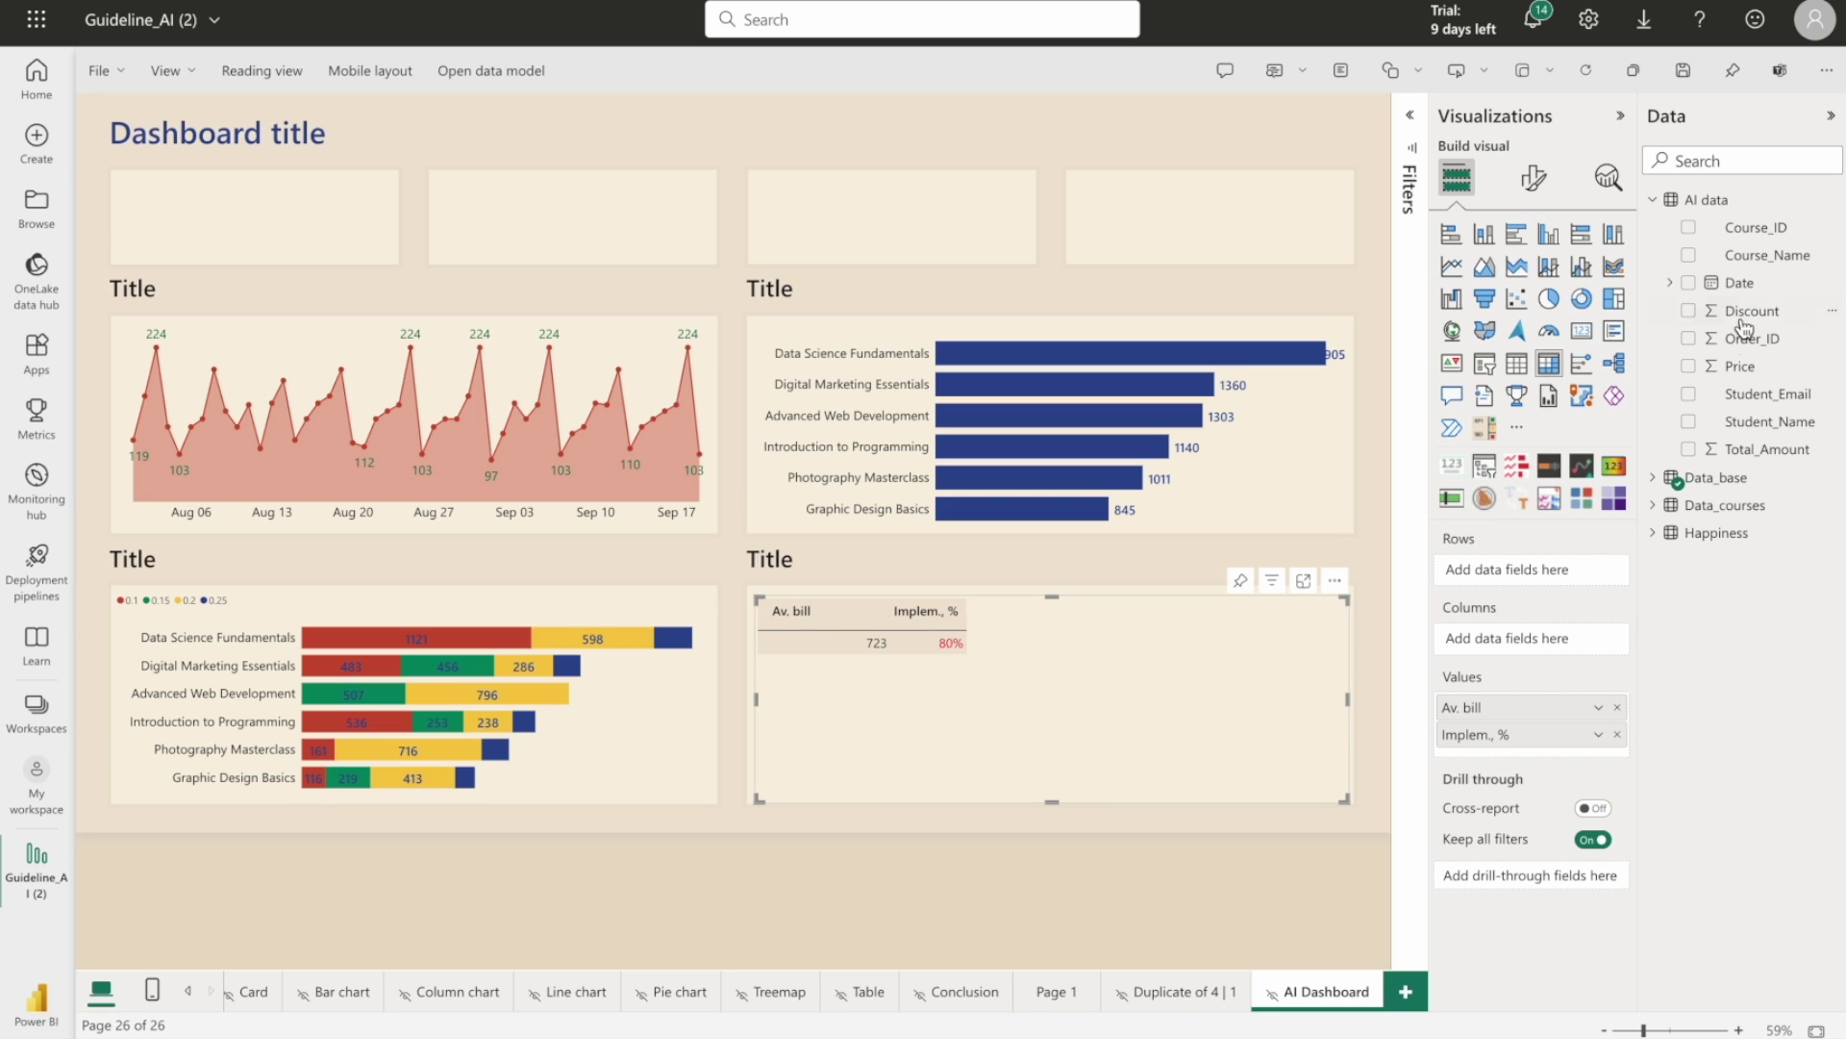
pyautogui.click(1690, 256)
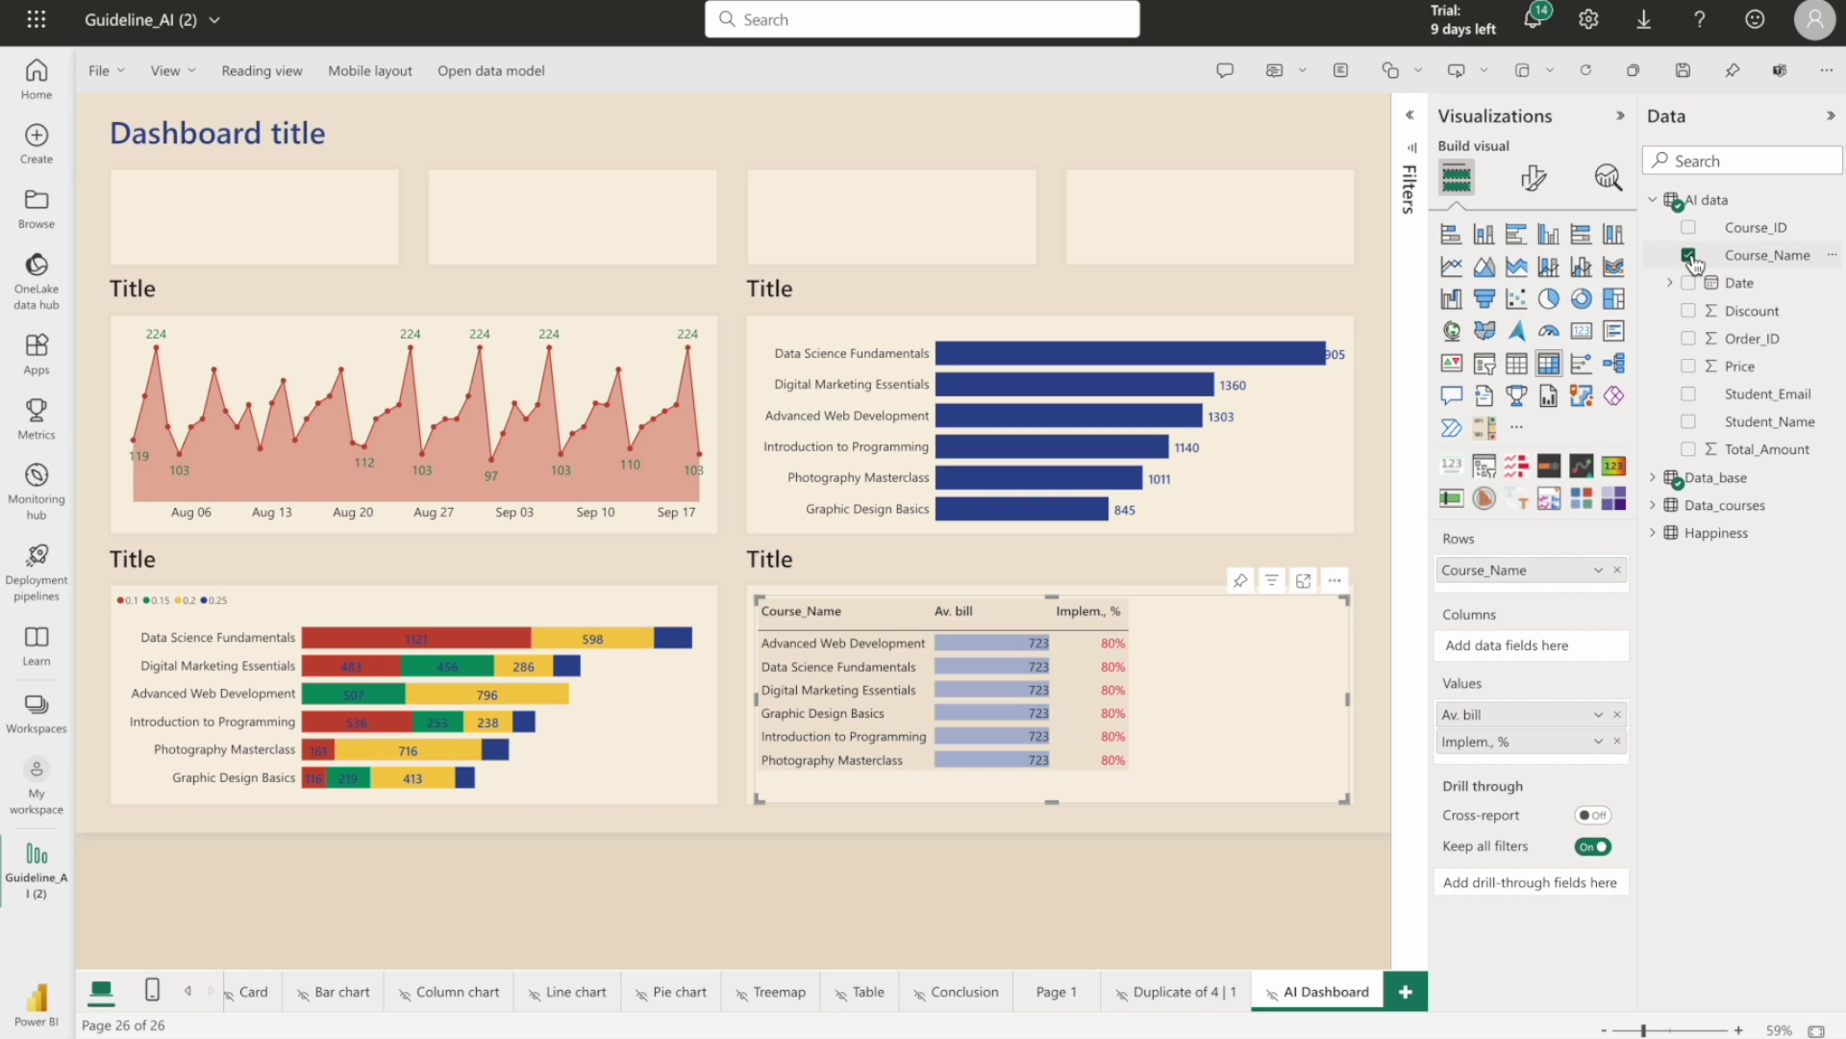
pyautogui.click(1619, 715)
pyautogui.click(1619, 714)
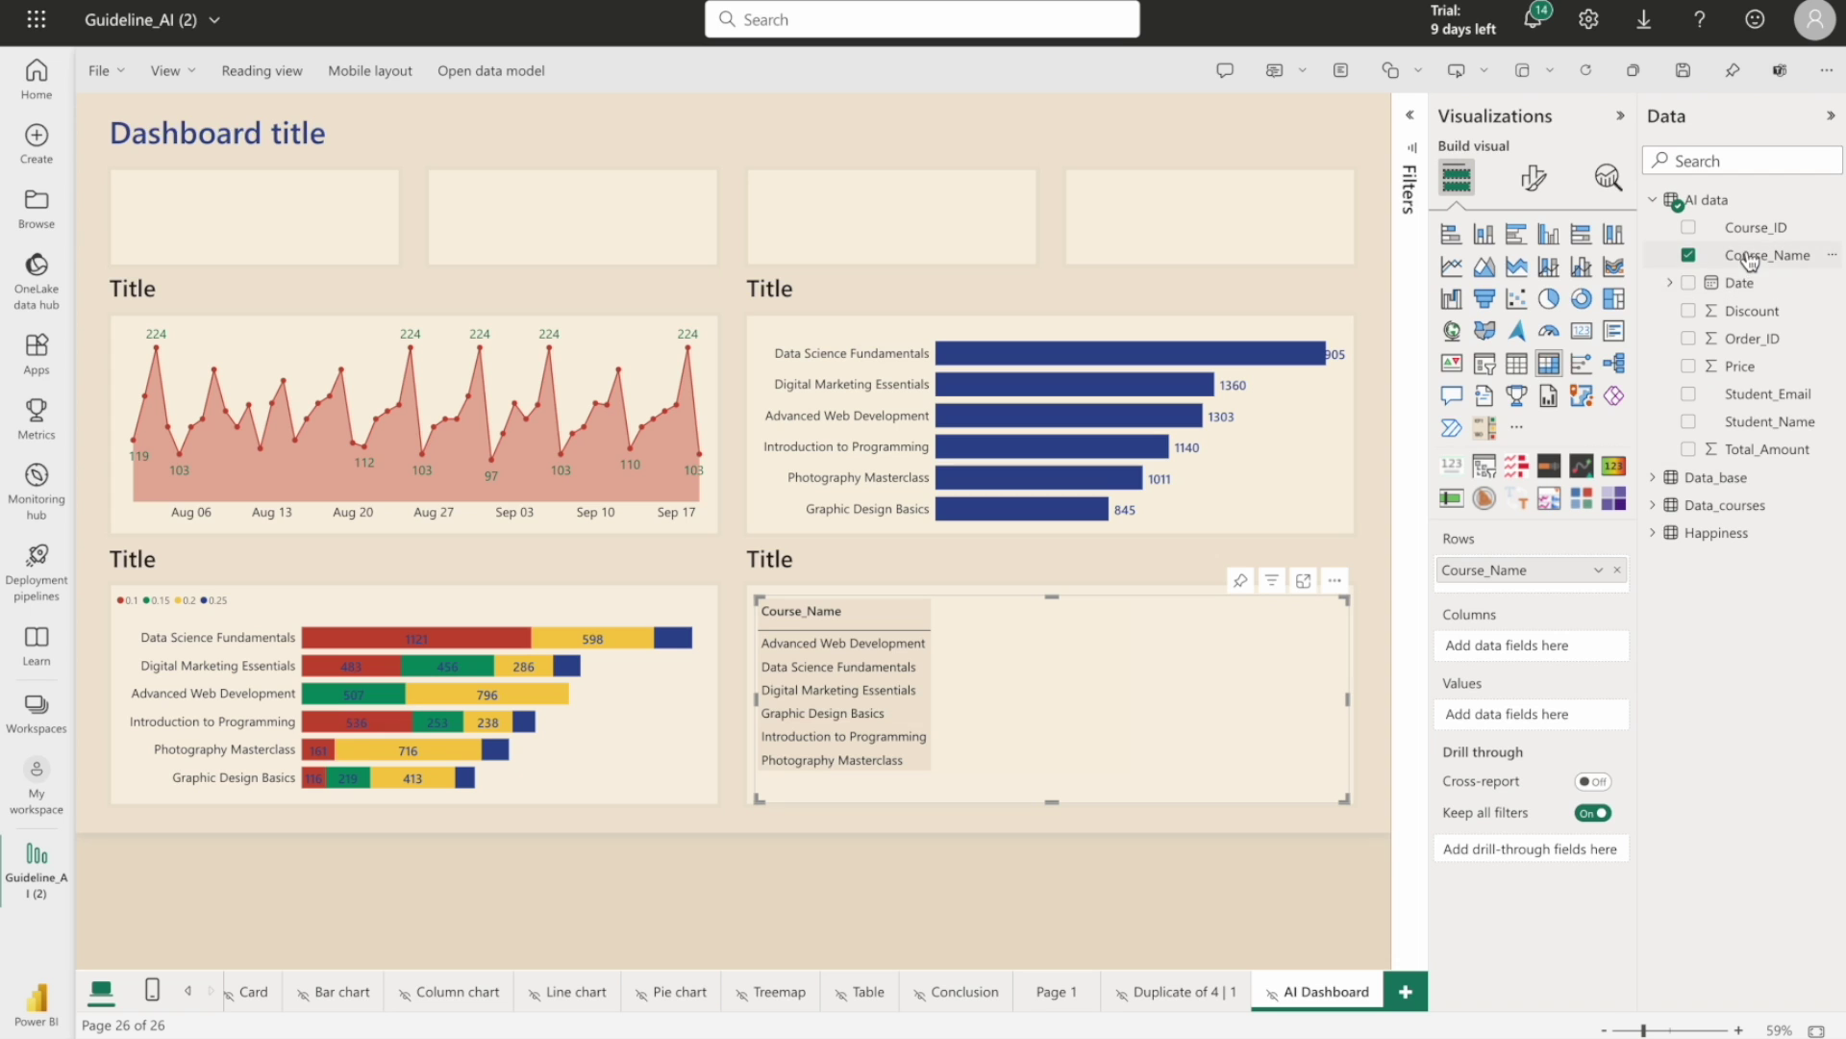
# Add Student_Name as the second row level of the matrix, and test it by expanding and collapsing Advanced Web Development
pyautogui.moveTo(1734, 421); pyautogui.dragTo(1551, 591)
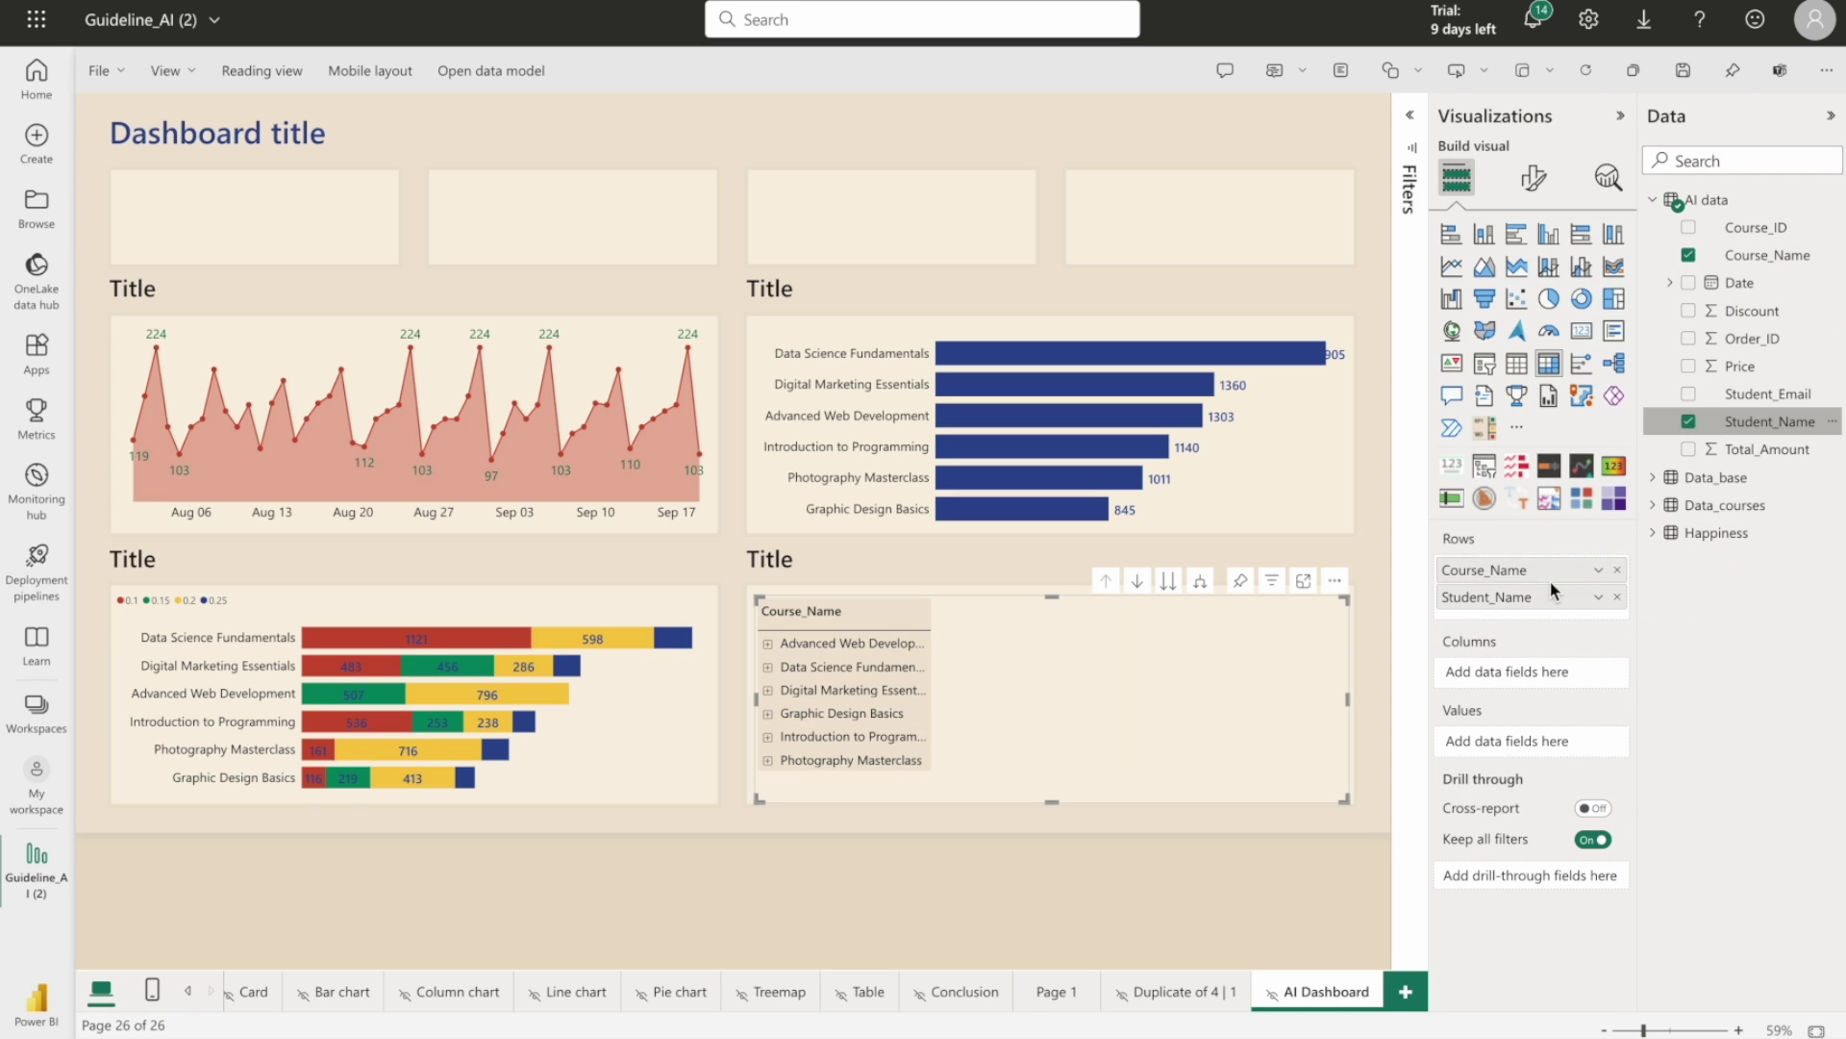
pyautogui.click(768, 644)
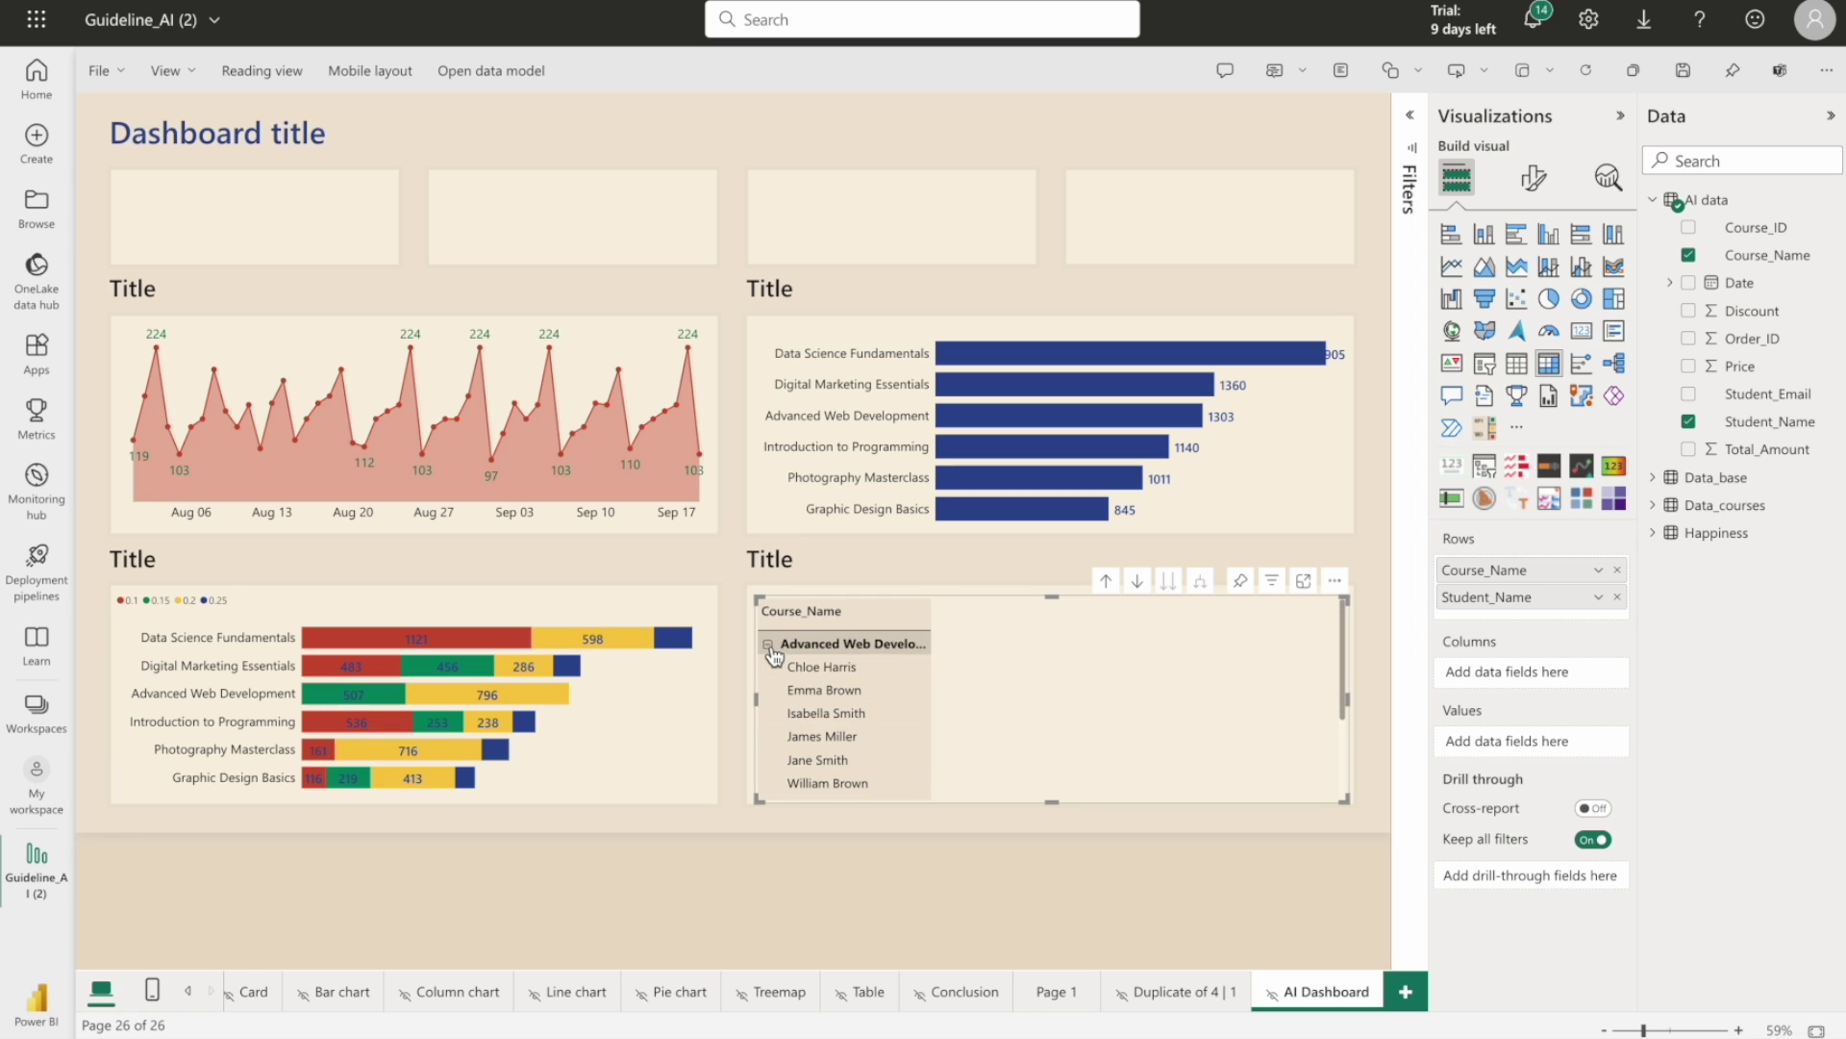
pyautogui.click(767, 644)
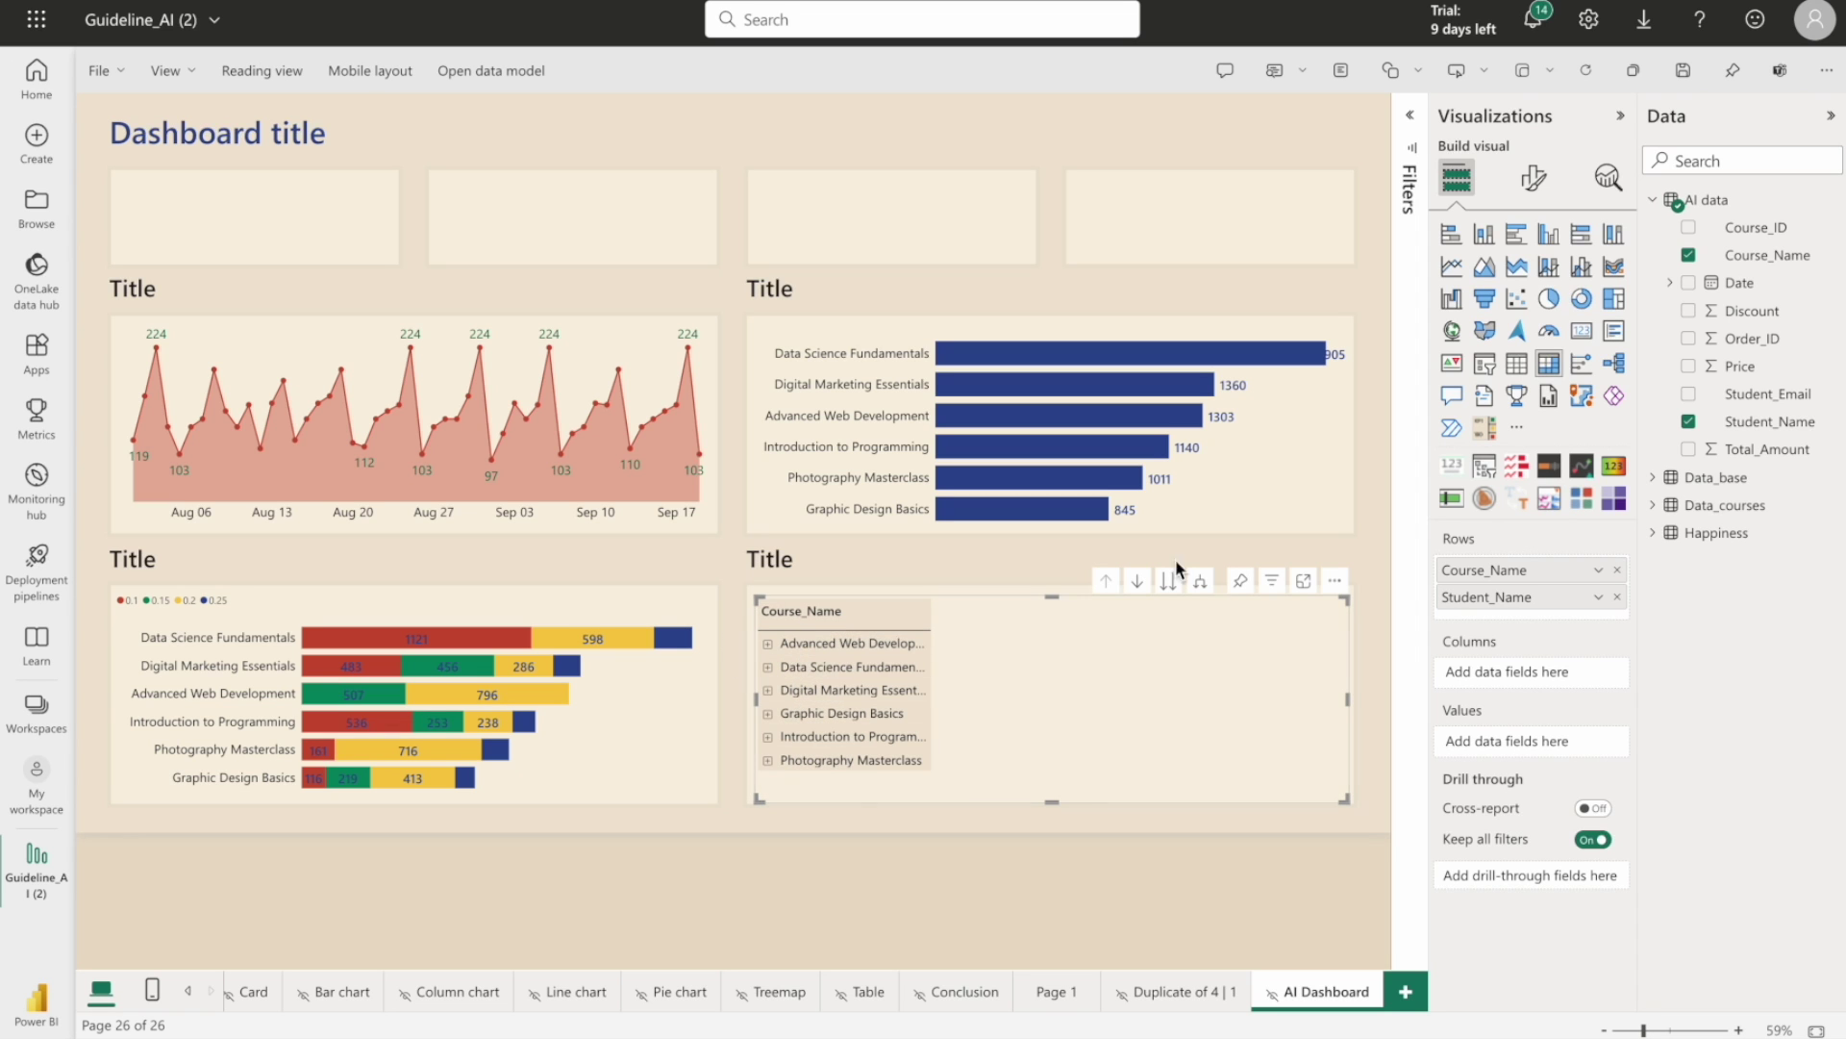
# Add Total_Amount to the matrix values and widen the Course_Name column until the full course names fit
pyautogui.moveTo(1715, 452); pyautogui.dragTo(1512, 748)
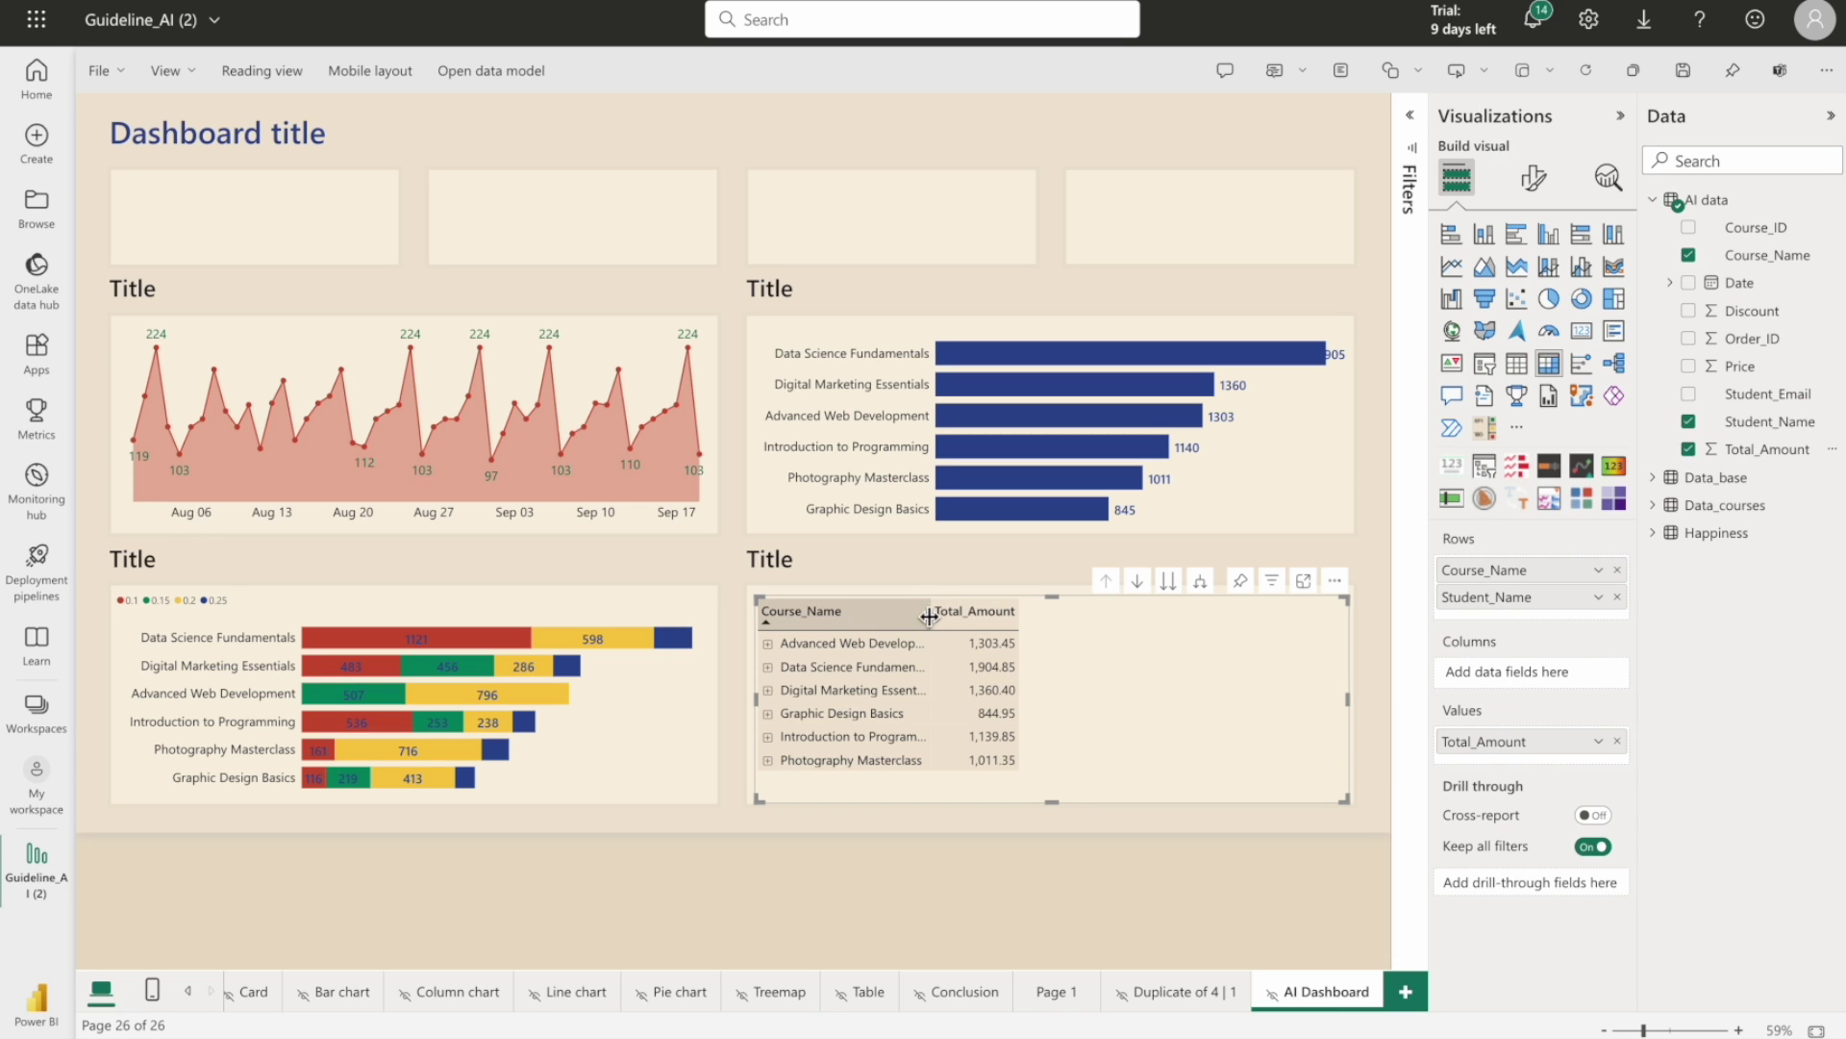
pyautogui.moveTo(932, 616); pyautogui.dragTo(961, 617)
pyautogui.moveTo(962, 611); pyautogui.dragTo(972, 611)
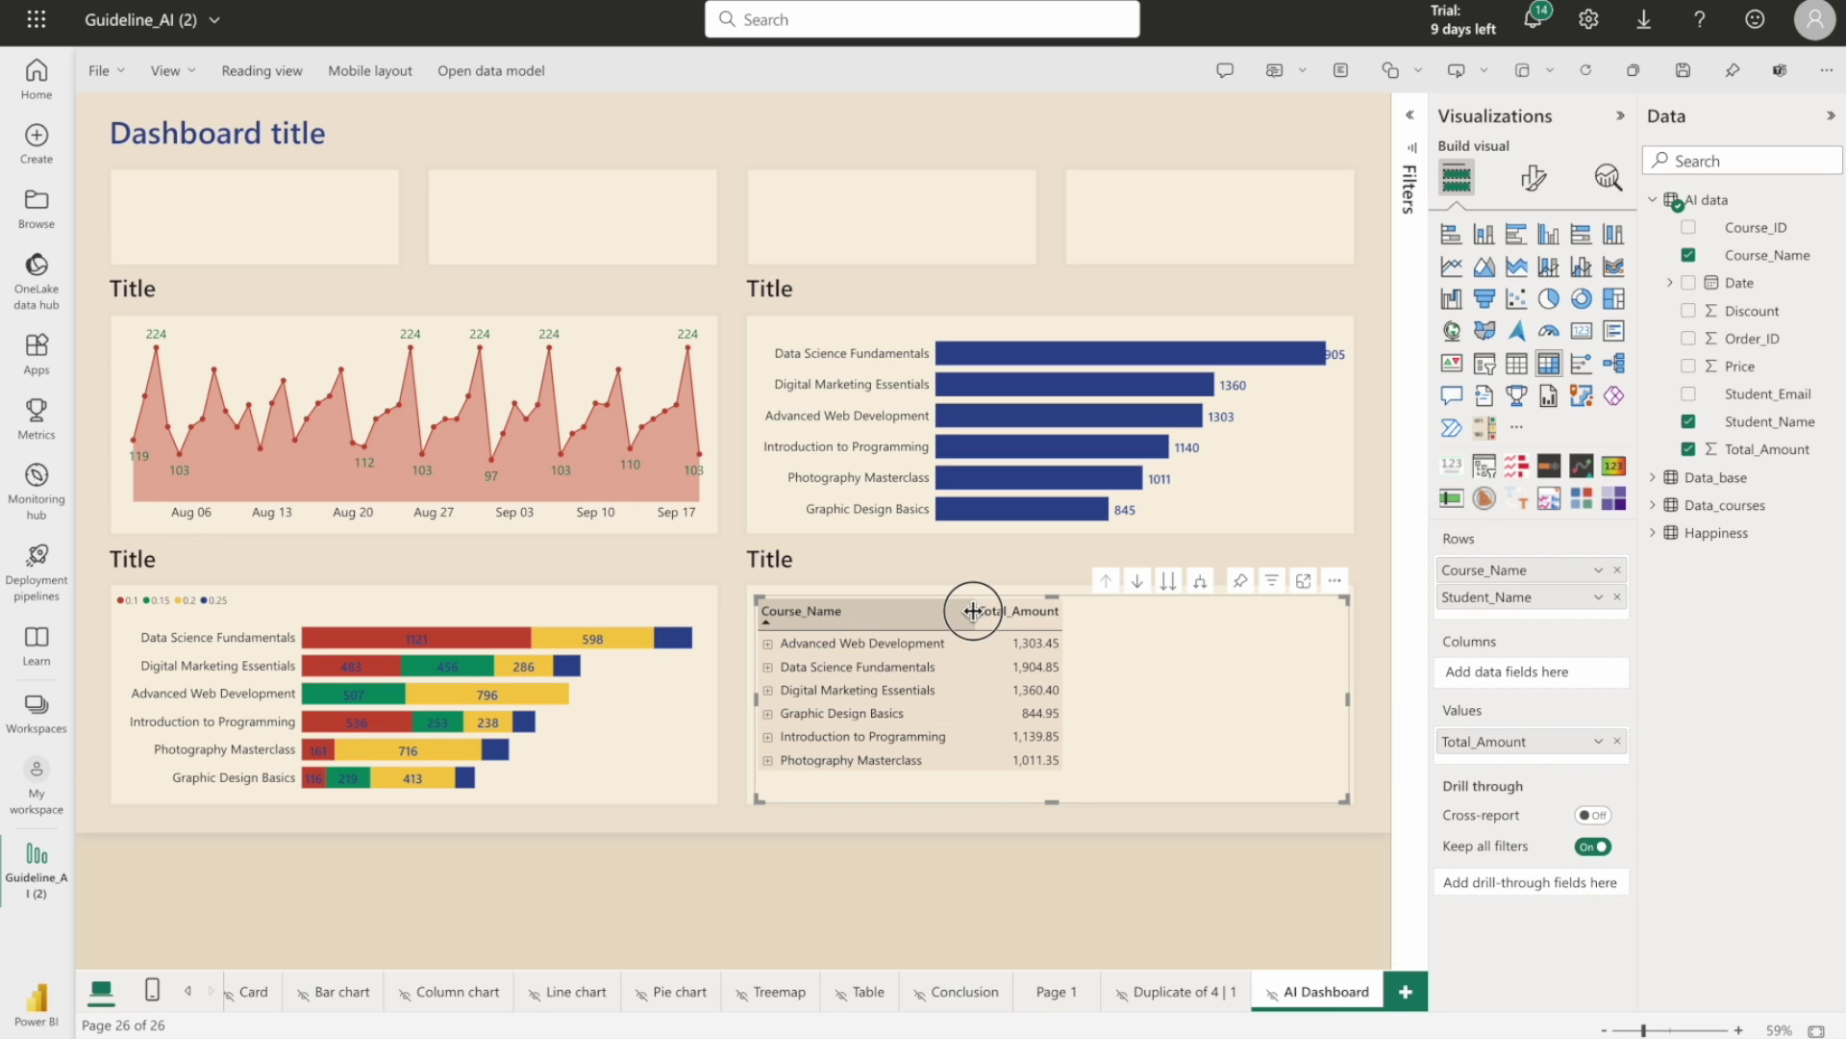
# Add Order_ID and Discount to the matrix values, with Discount summarized as Average
pyautogui.click(1689, 338)
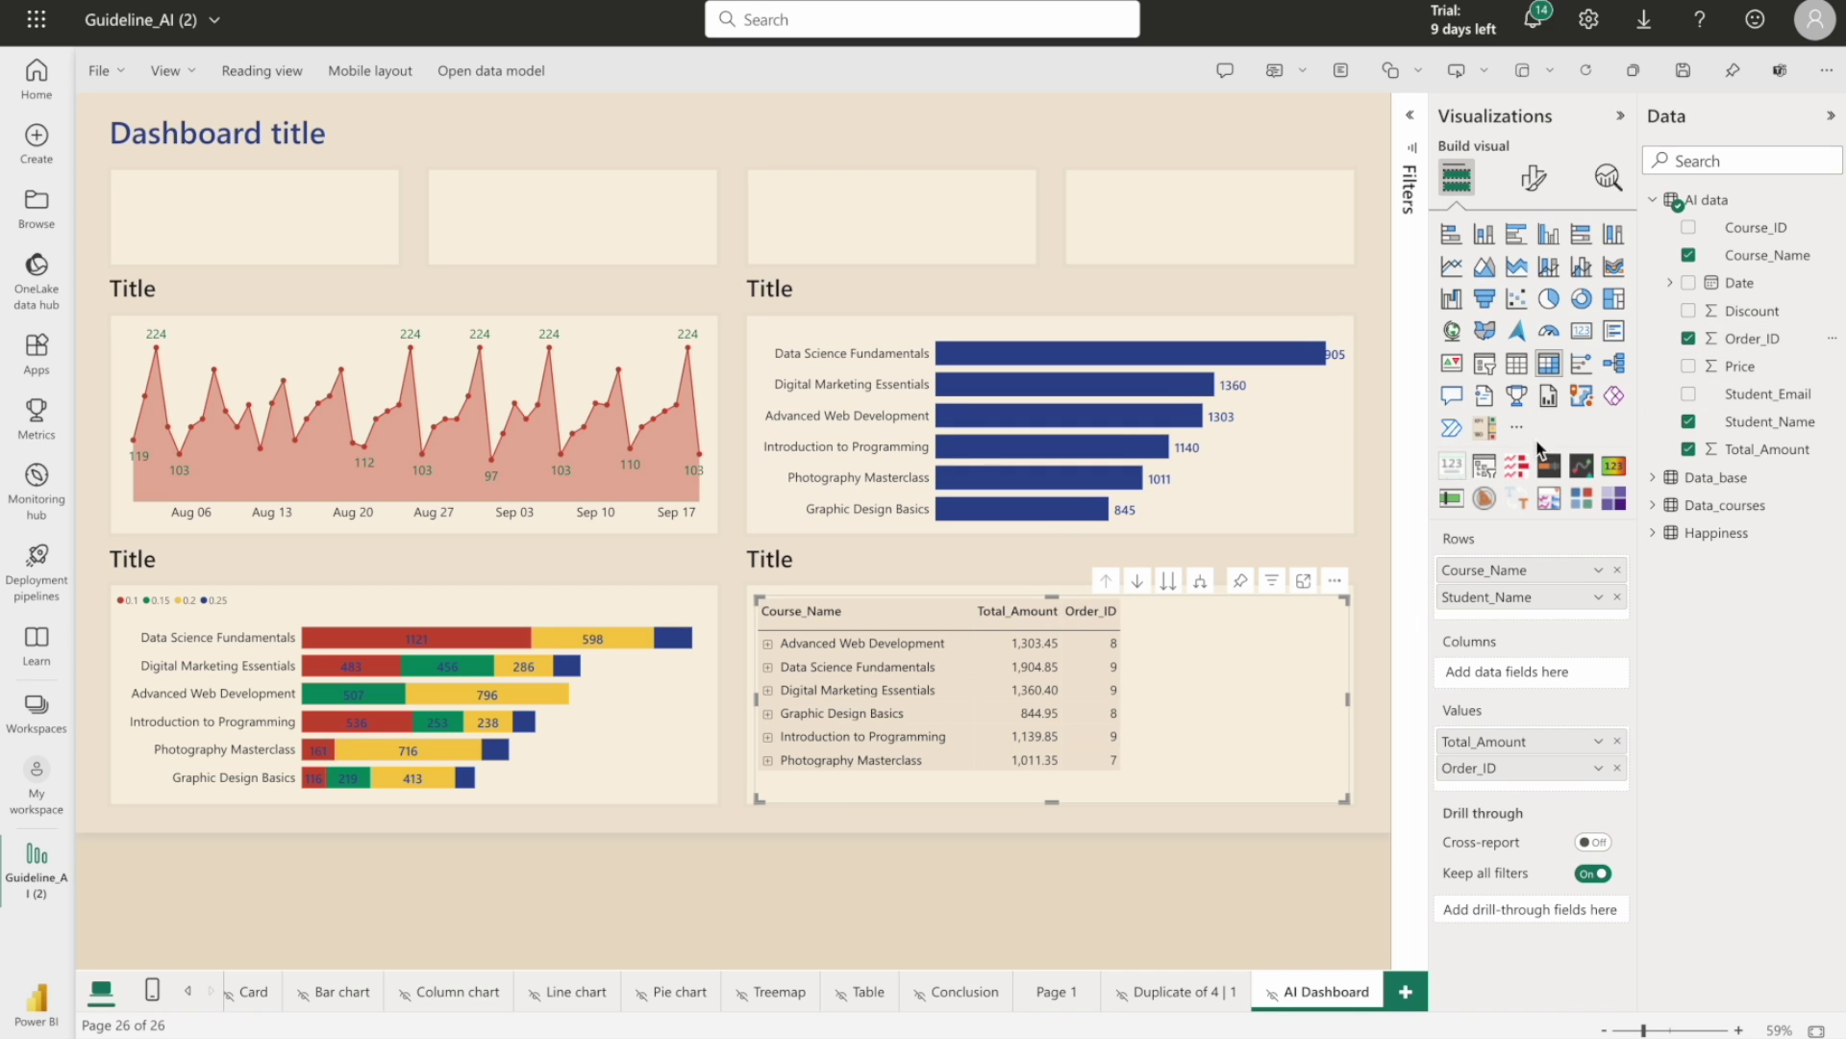
pyautogui.click(1689, 310)
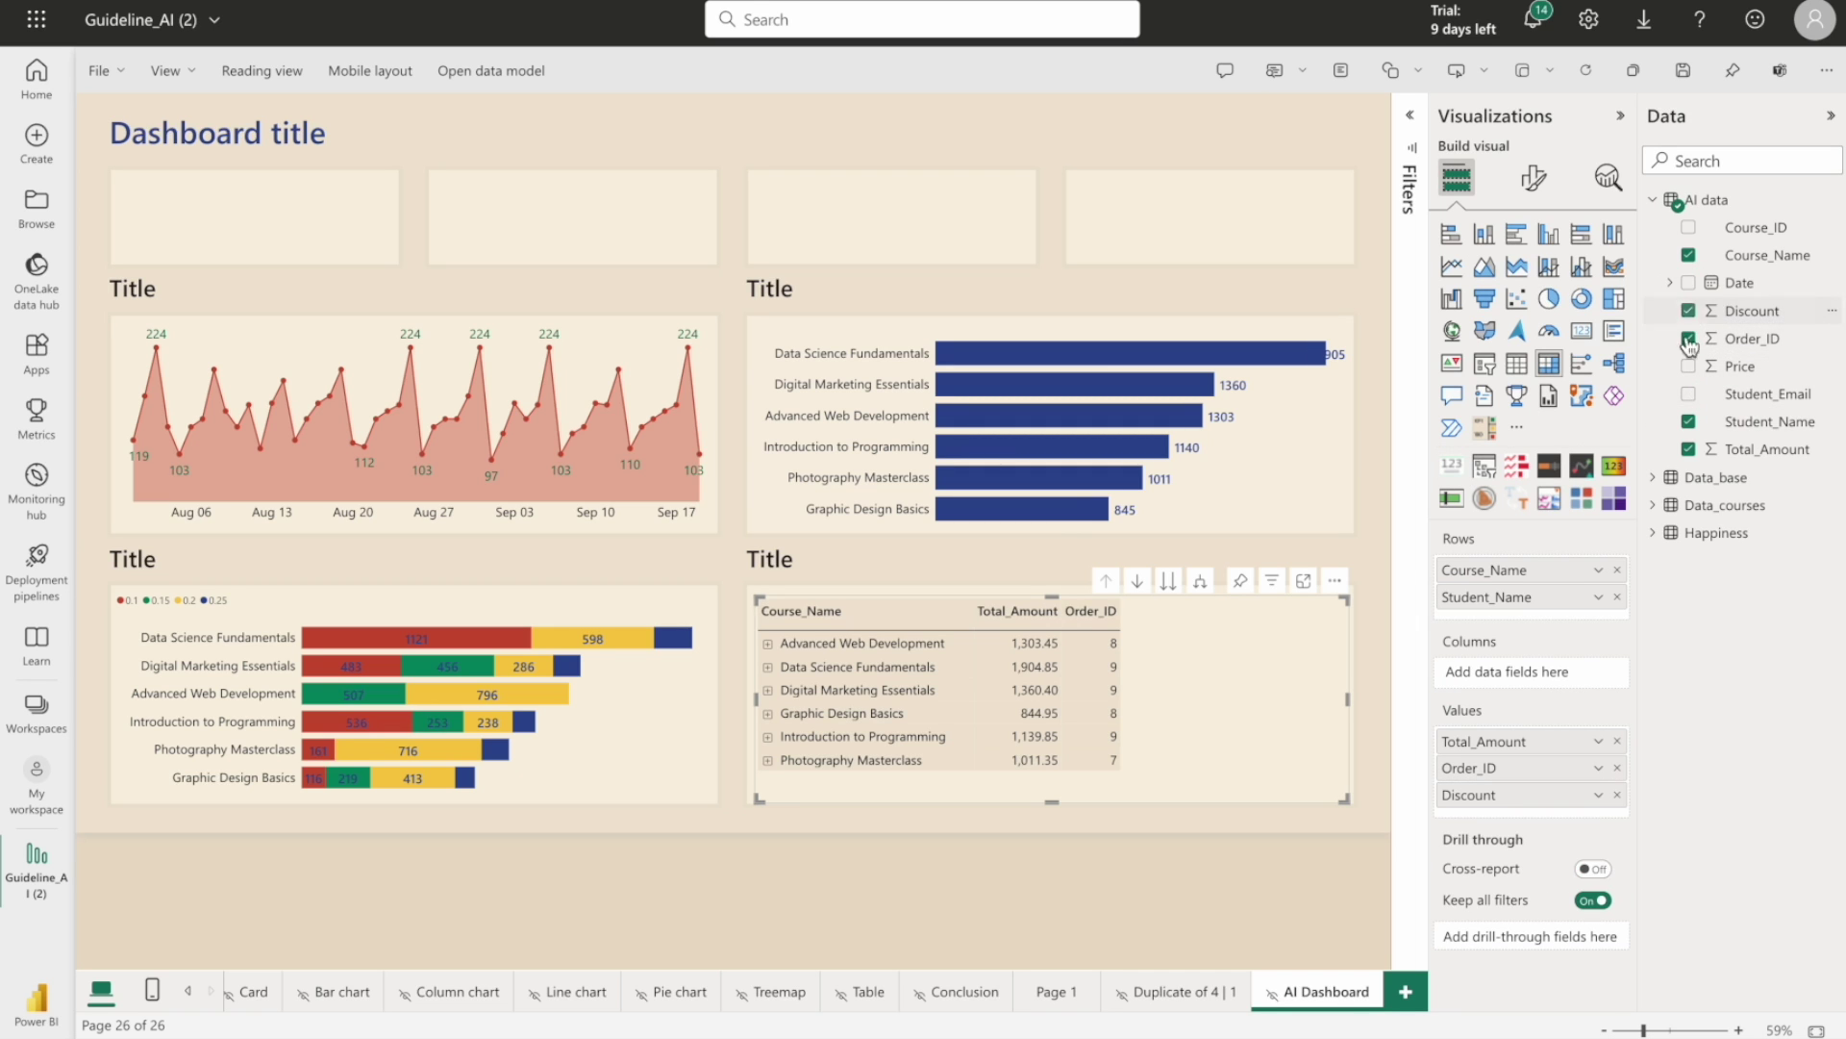
pyautogui.click(1599, 794)
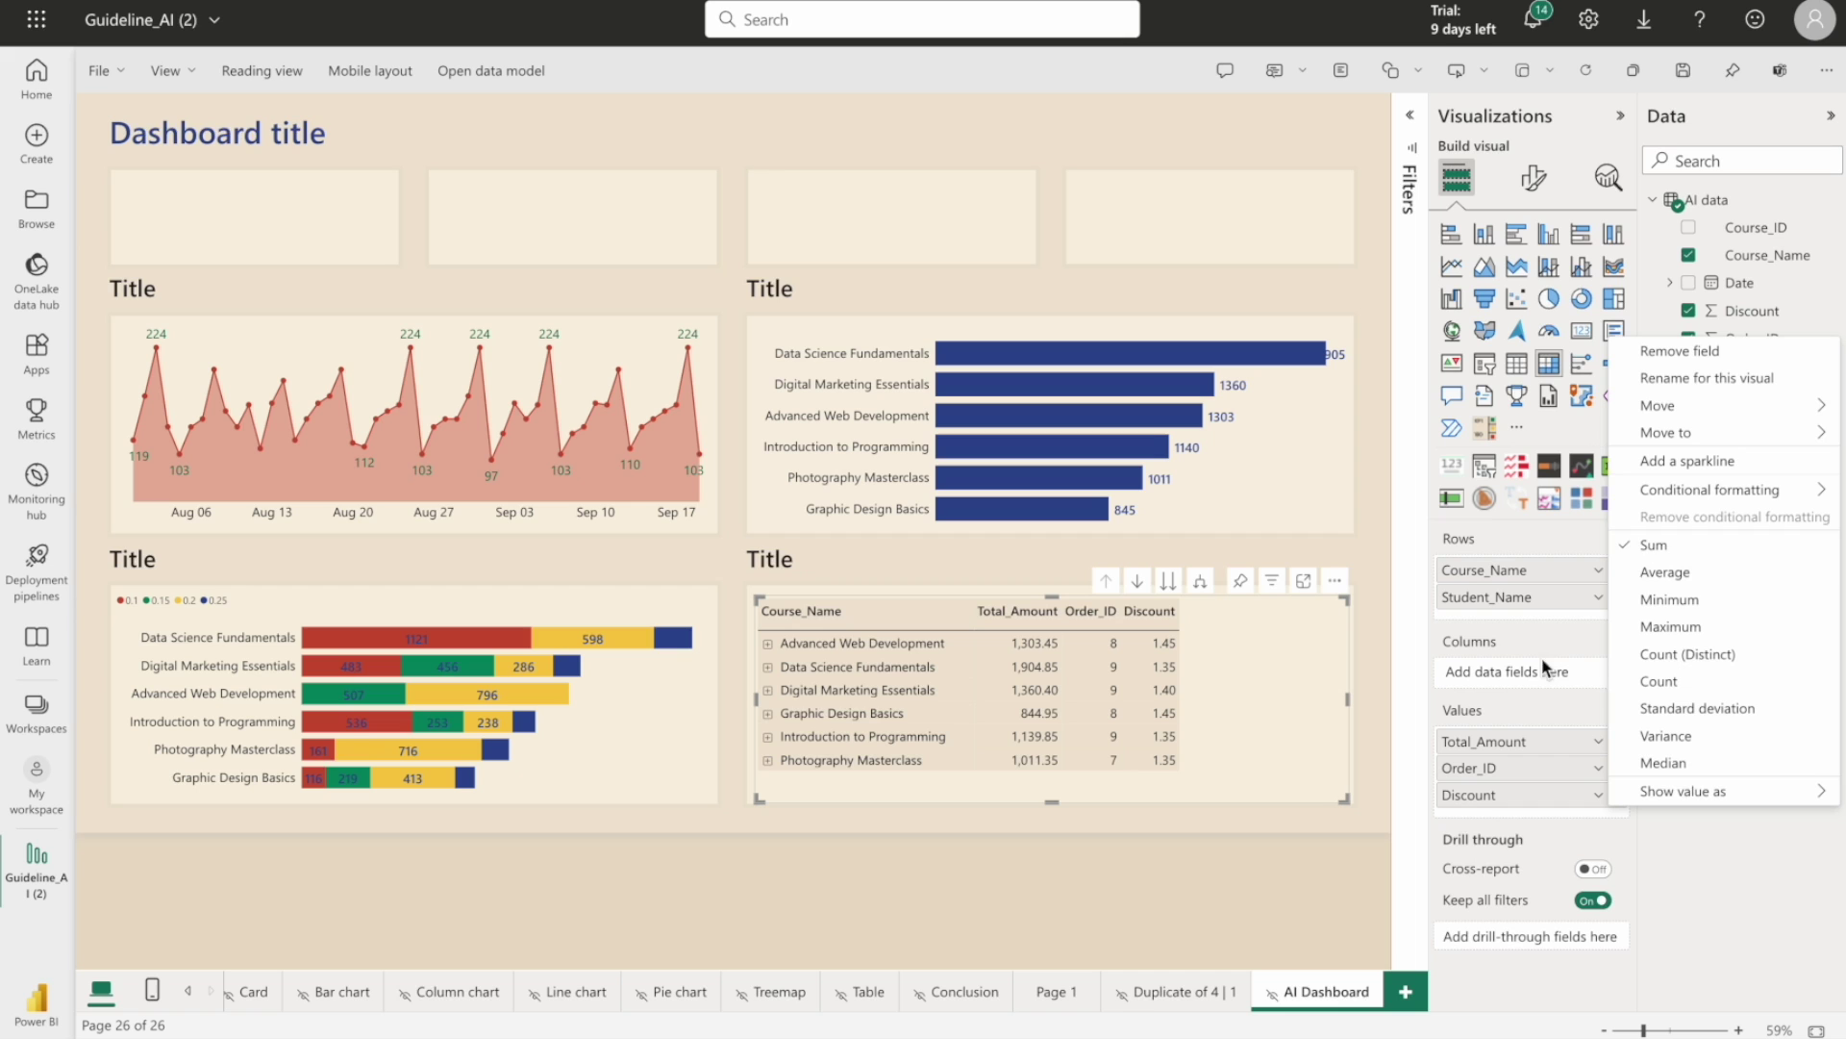
pyautogui.click(1633, 577)
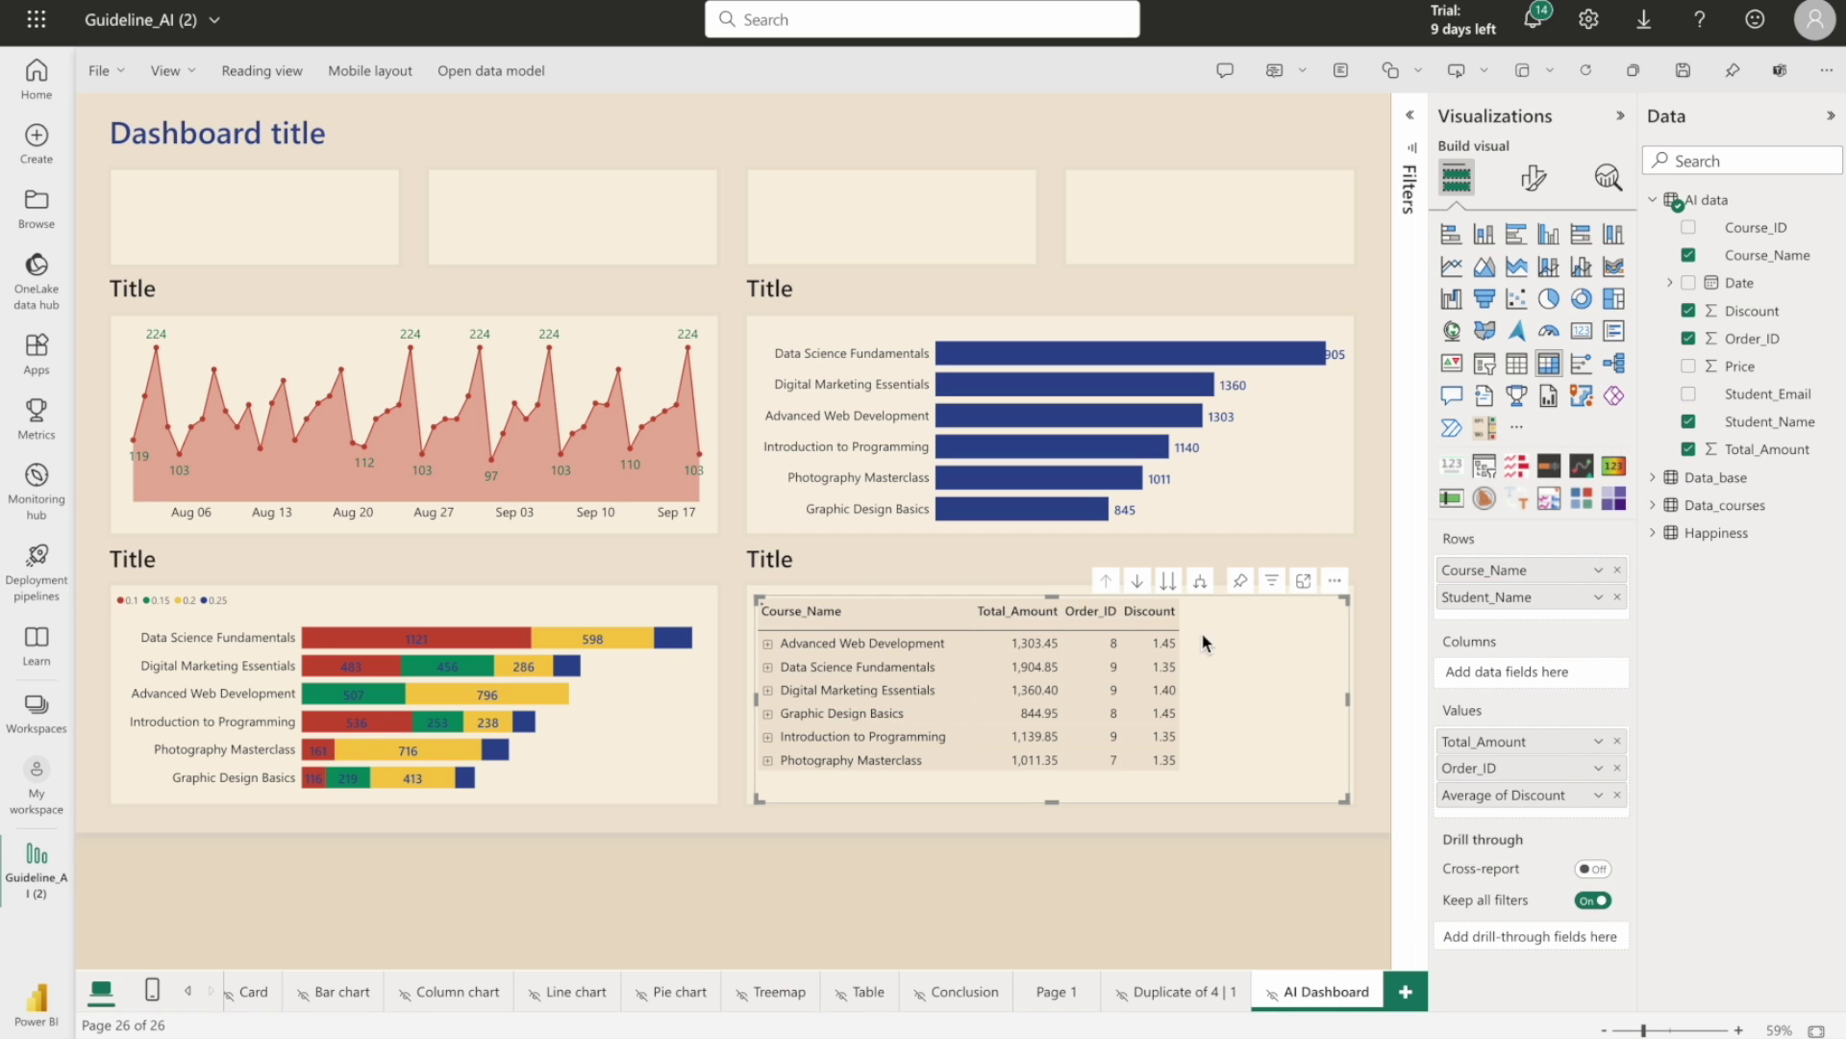
# Widen the Total_Amount and Average of Discount columns to fill the block, and sort the matrix by Total_Amount in descending order
pyautogui.moveTo(1177, 612); pyautogui.dragTo(1216, 610)
pyautogui.moveTo(1059, 620); pyautogui.dragTo(1103, 611)
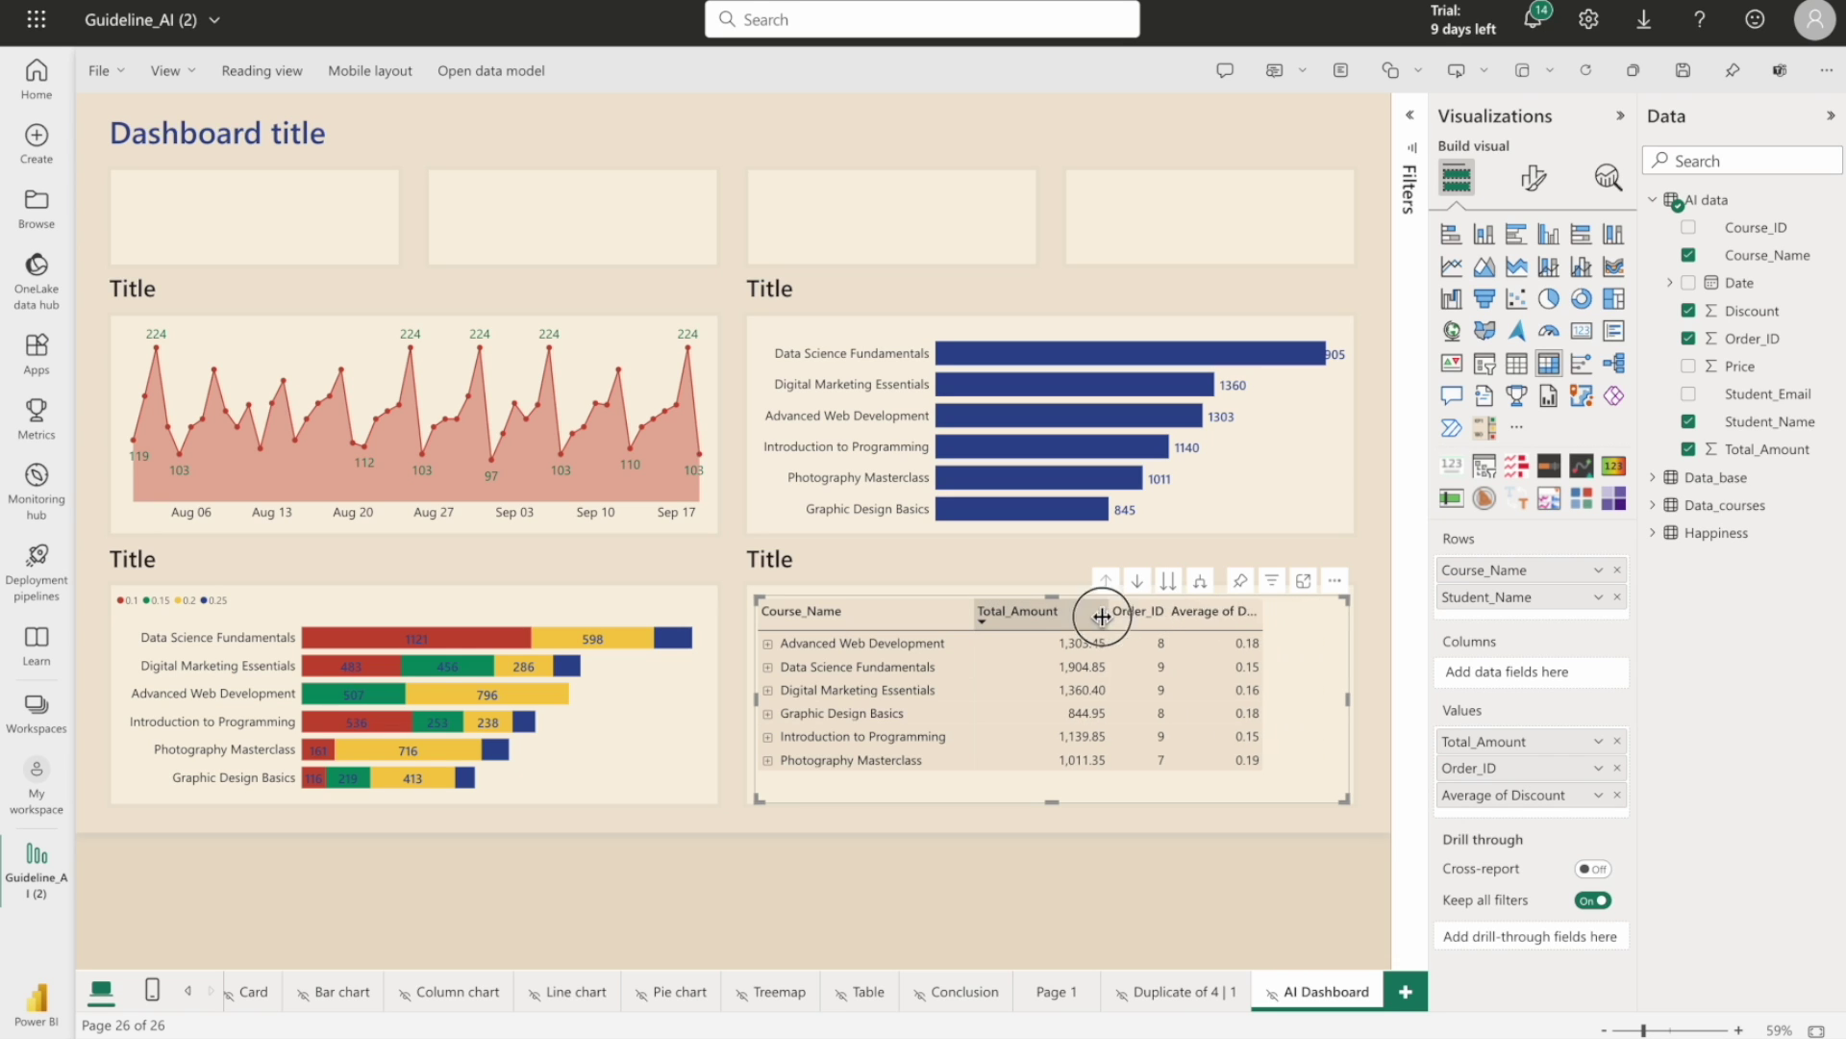
pyautogui.moveTo(1258, 612); pyautogui.dragTo(1323, 610)
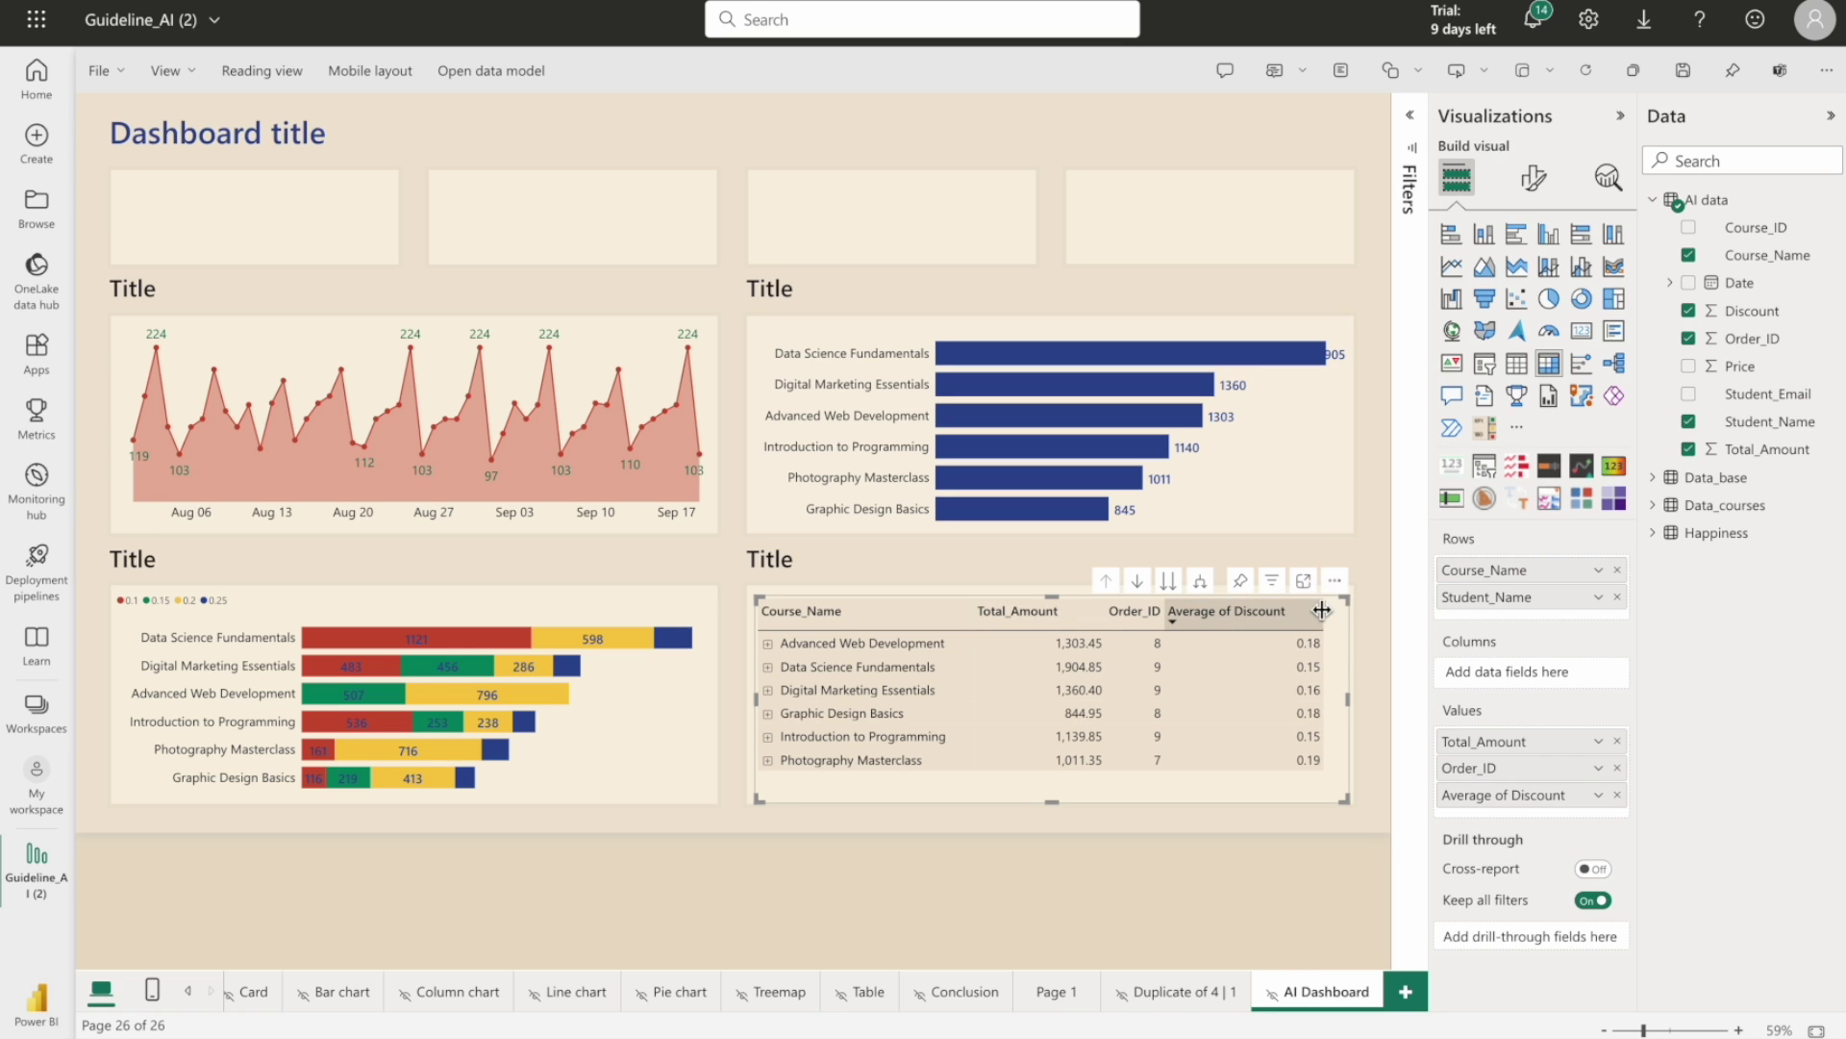
pyautogui.moveTo(1103, 616); pyautogui.dragTo(1118, 616)
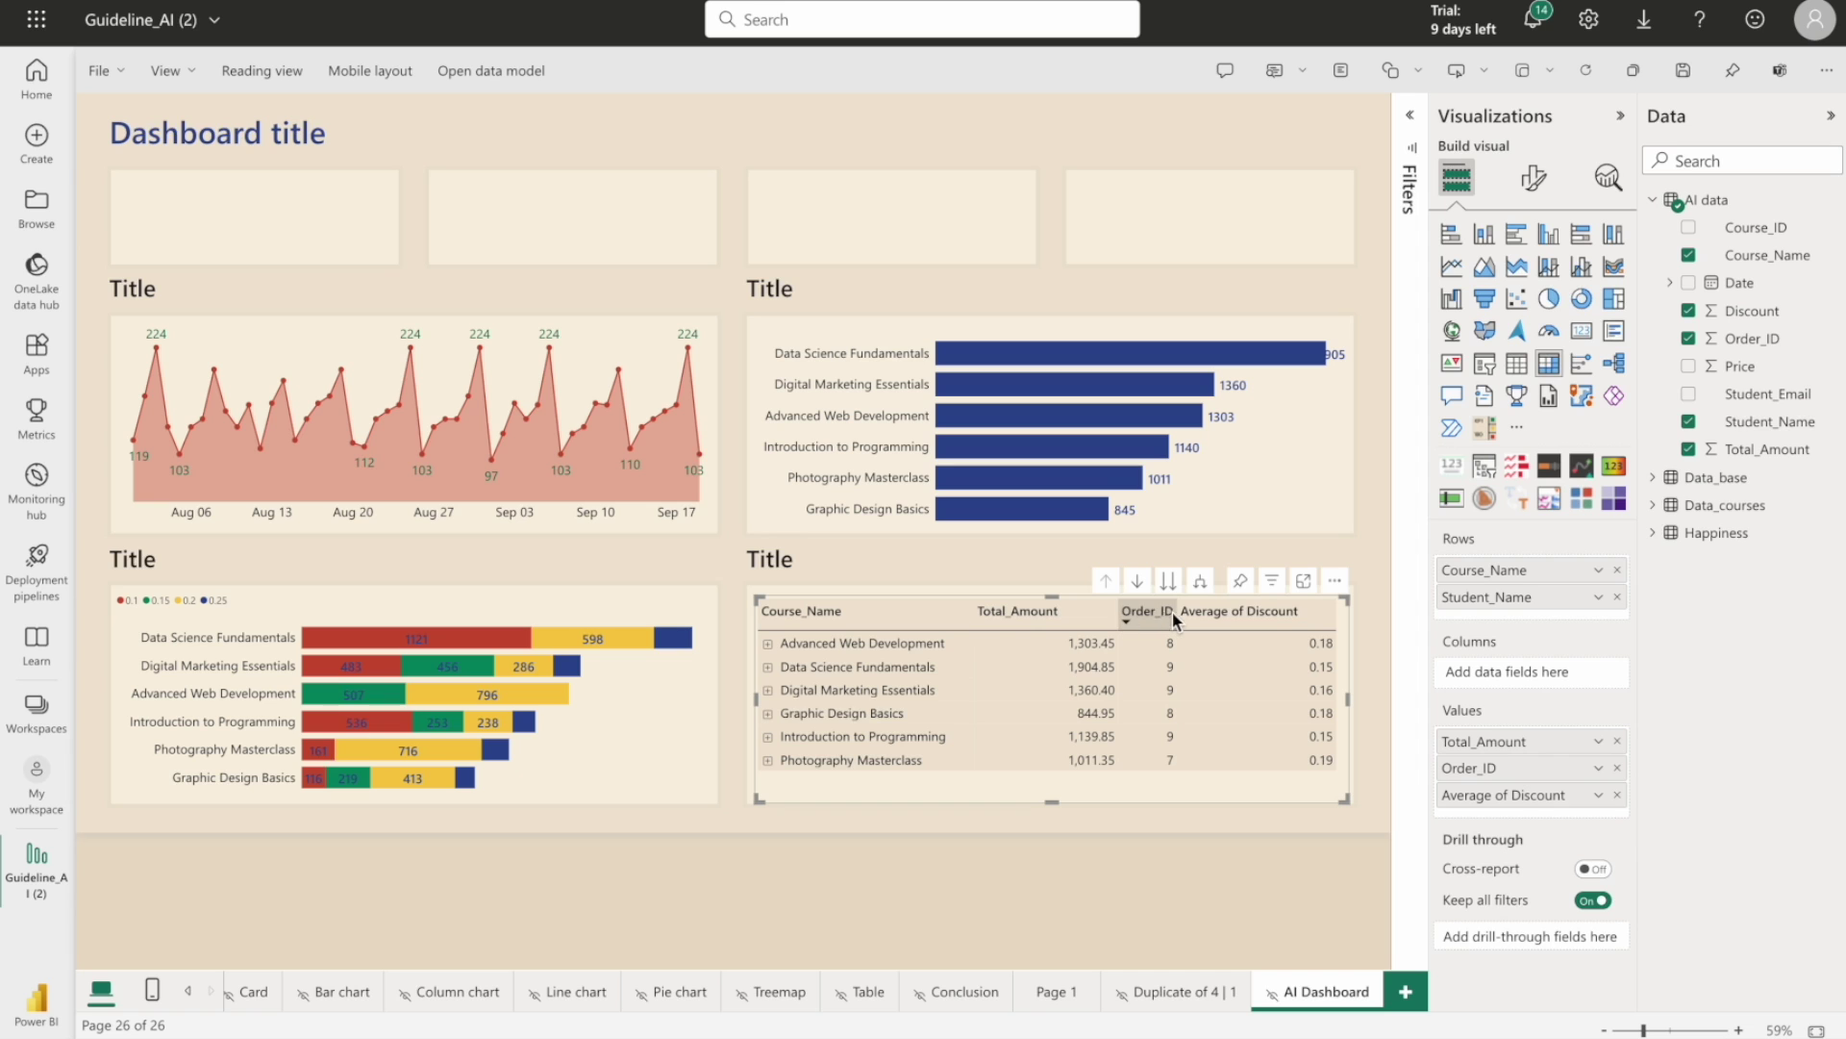
pyautogui.click(1018, 611)
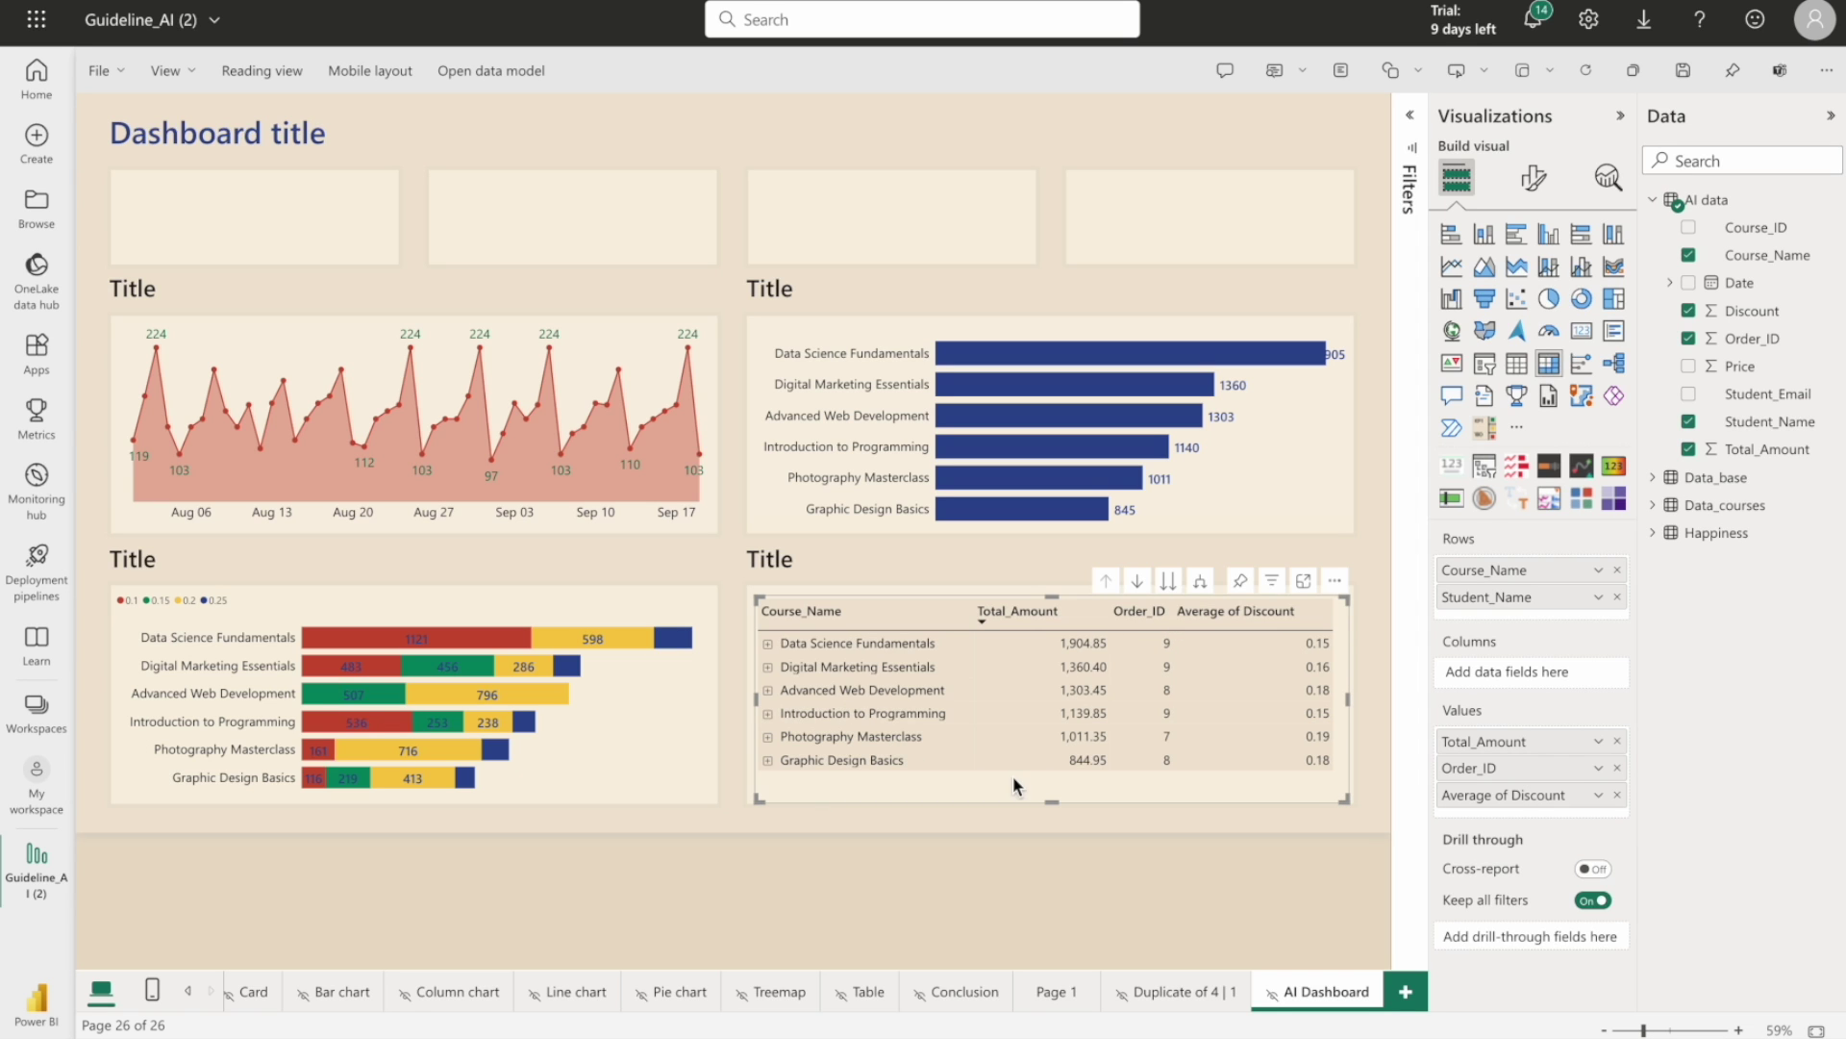
# Turn on data bars for the matrix's Total_Amount column and set their positive bar color to light blue
pyautogui.click(1531, 192)
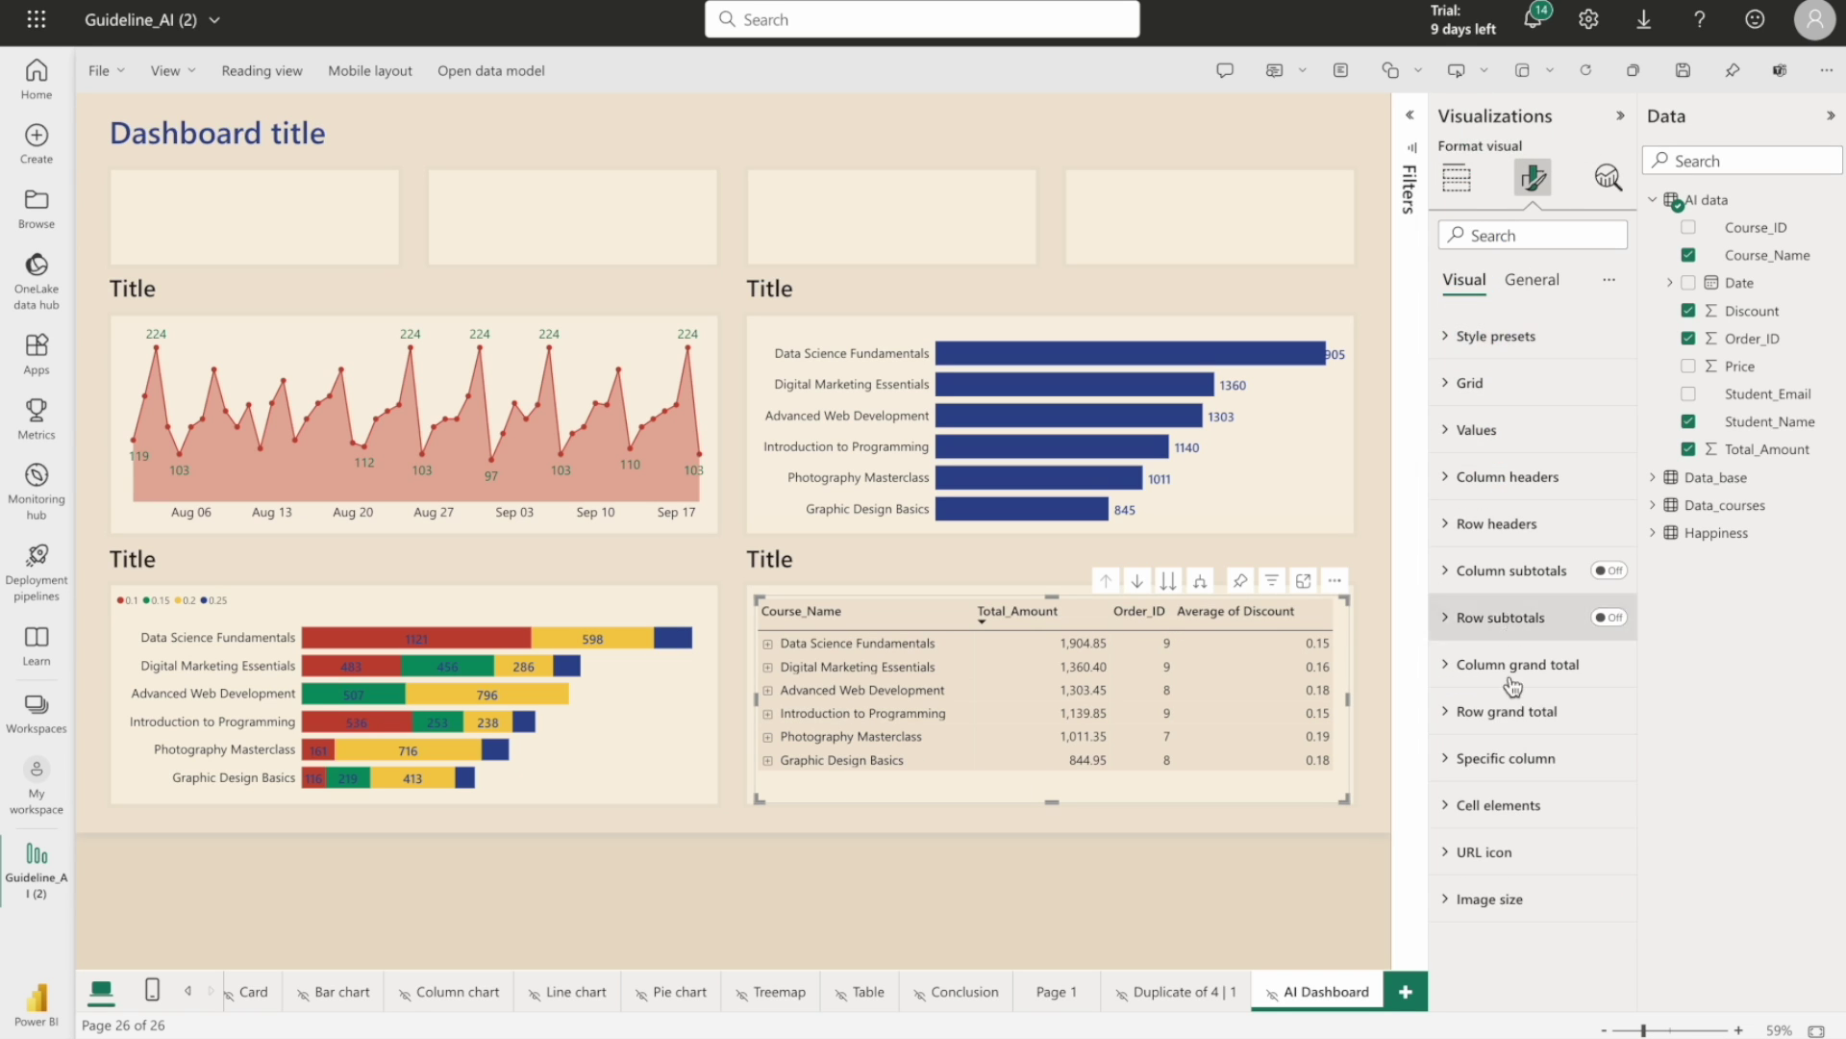
pyautogui.click(1520, 813)
pyautogui.scroll(-4, 1515, 816)
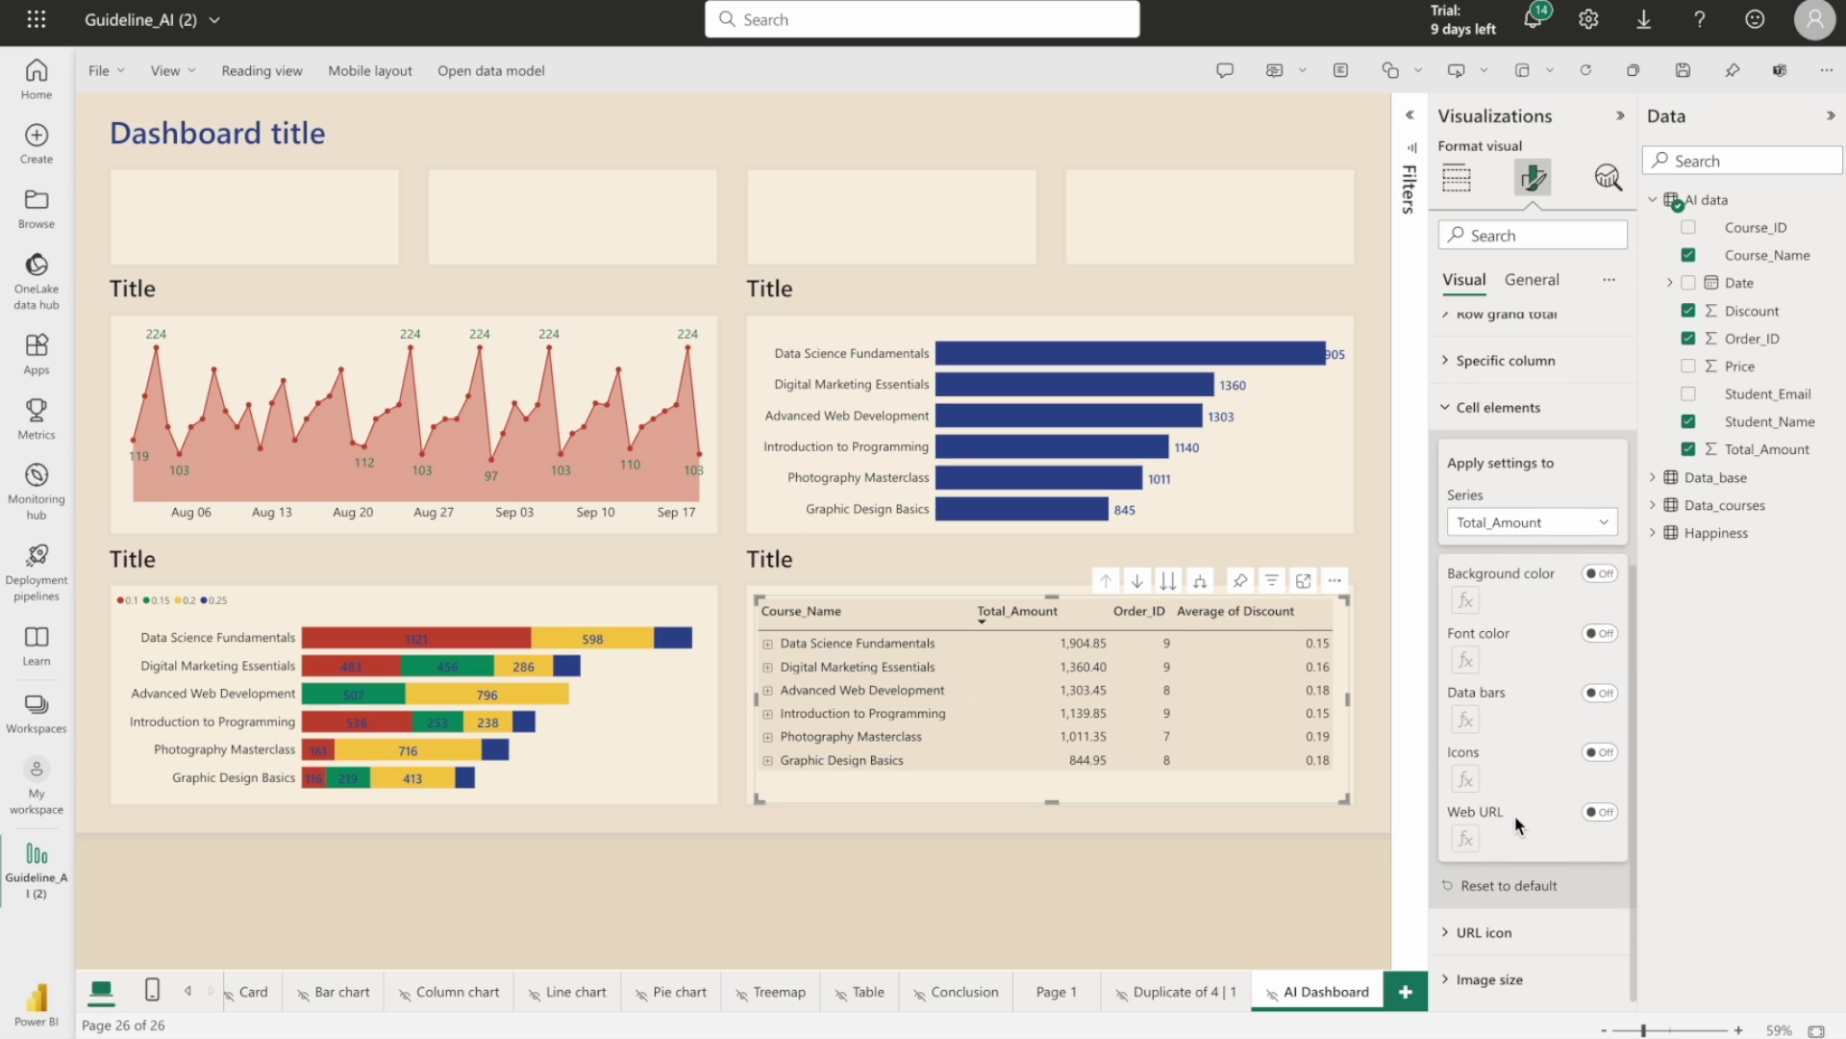
pyautogui.click(1615, 694)
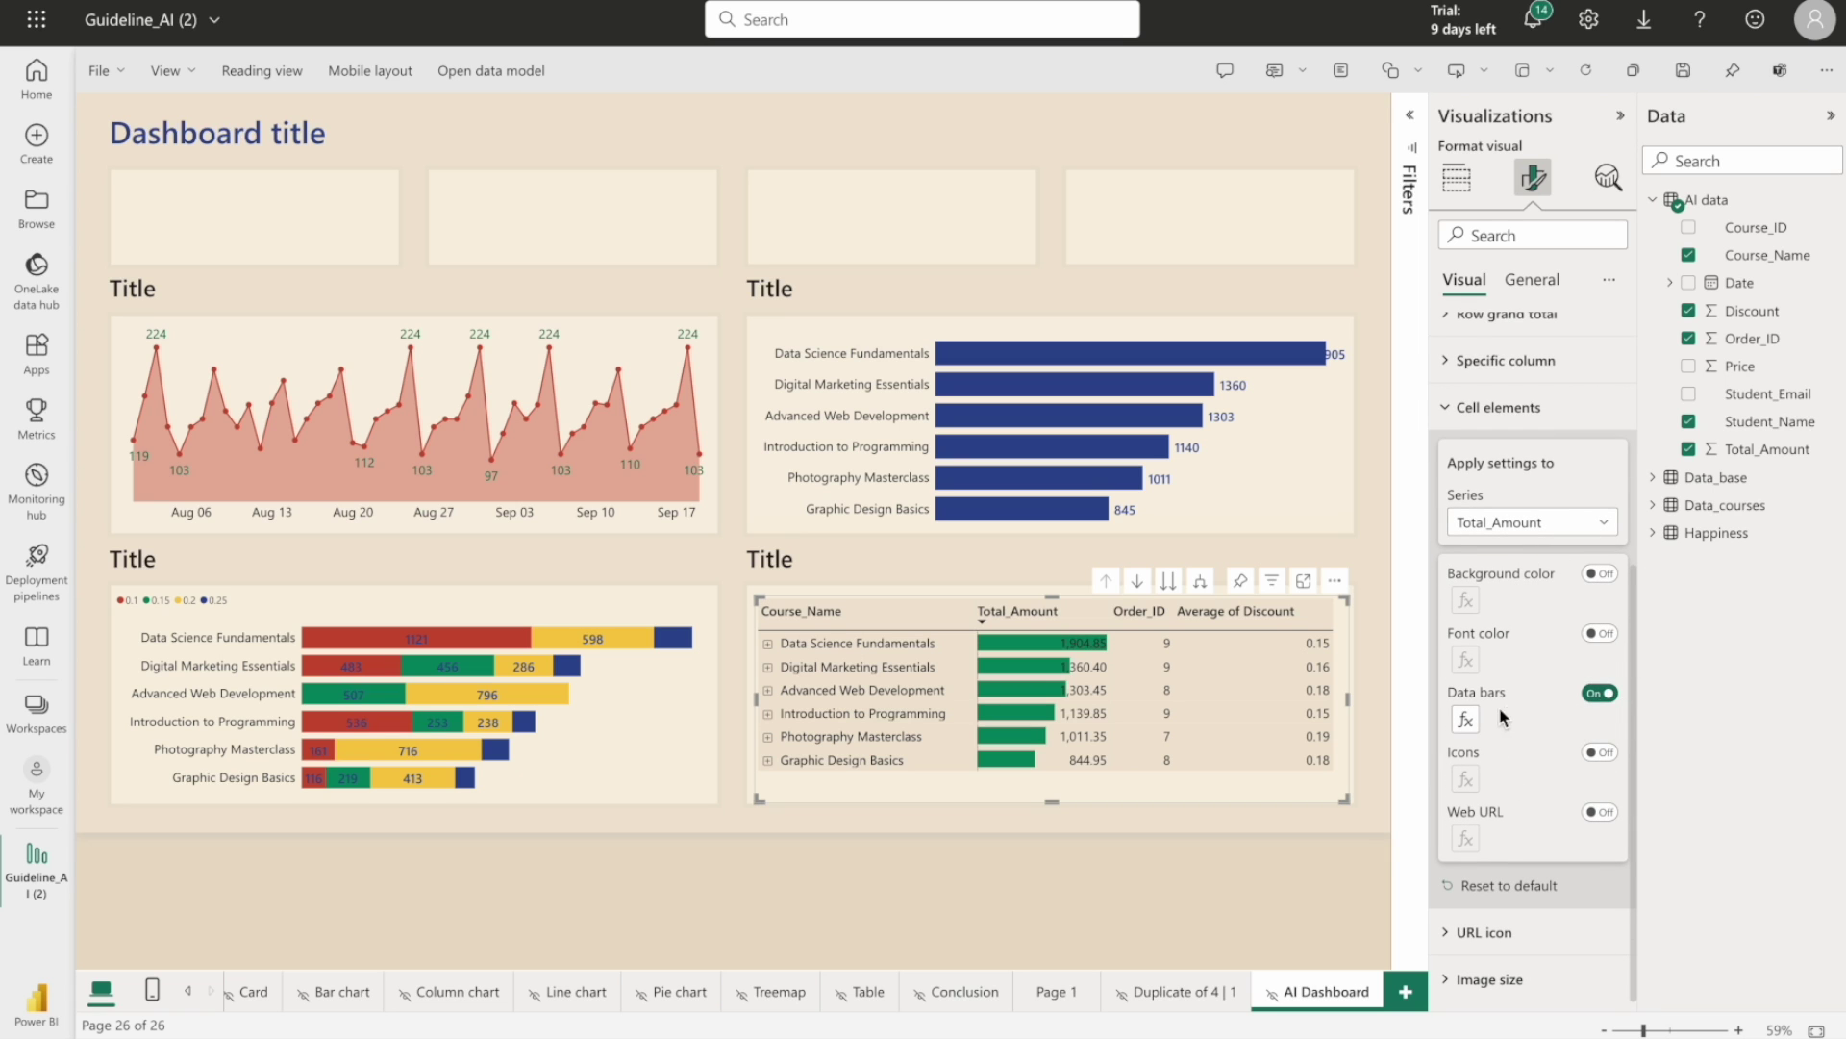
pyautogui.click(1464, 720)
pyautogui.click(748, 450)
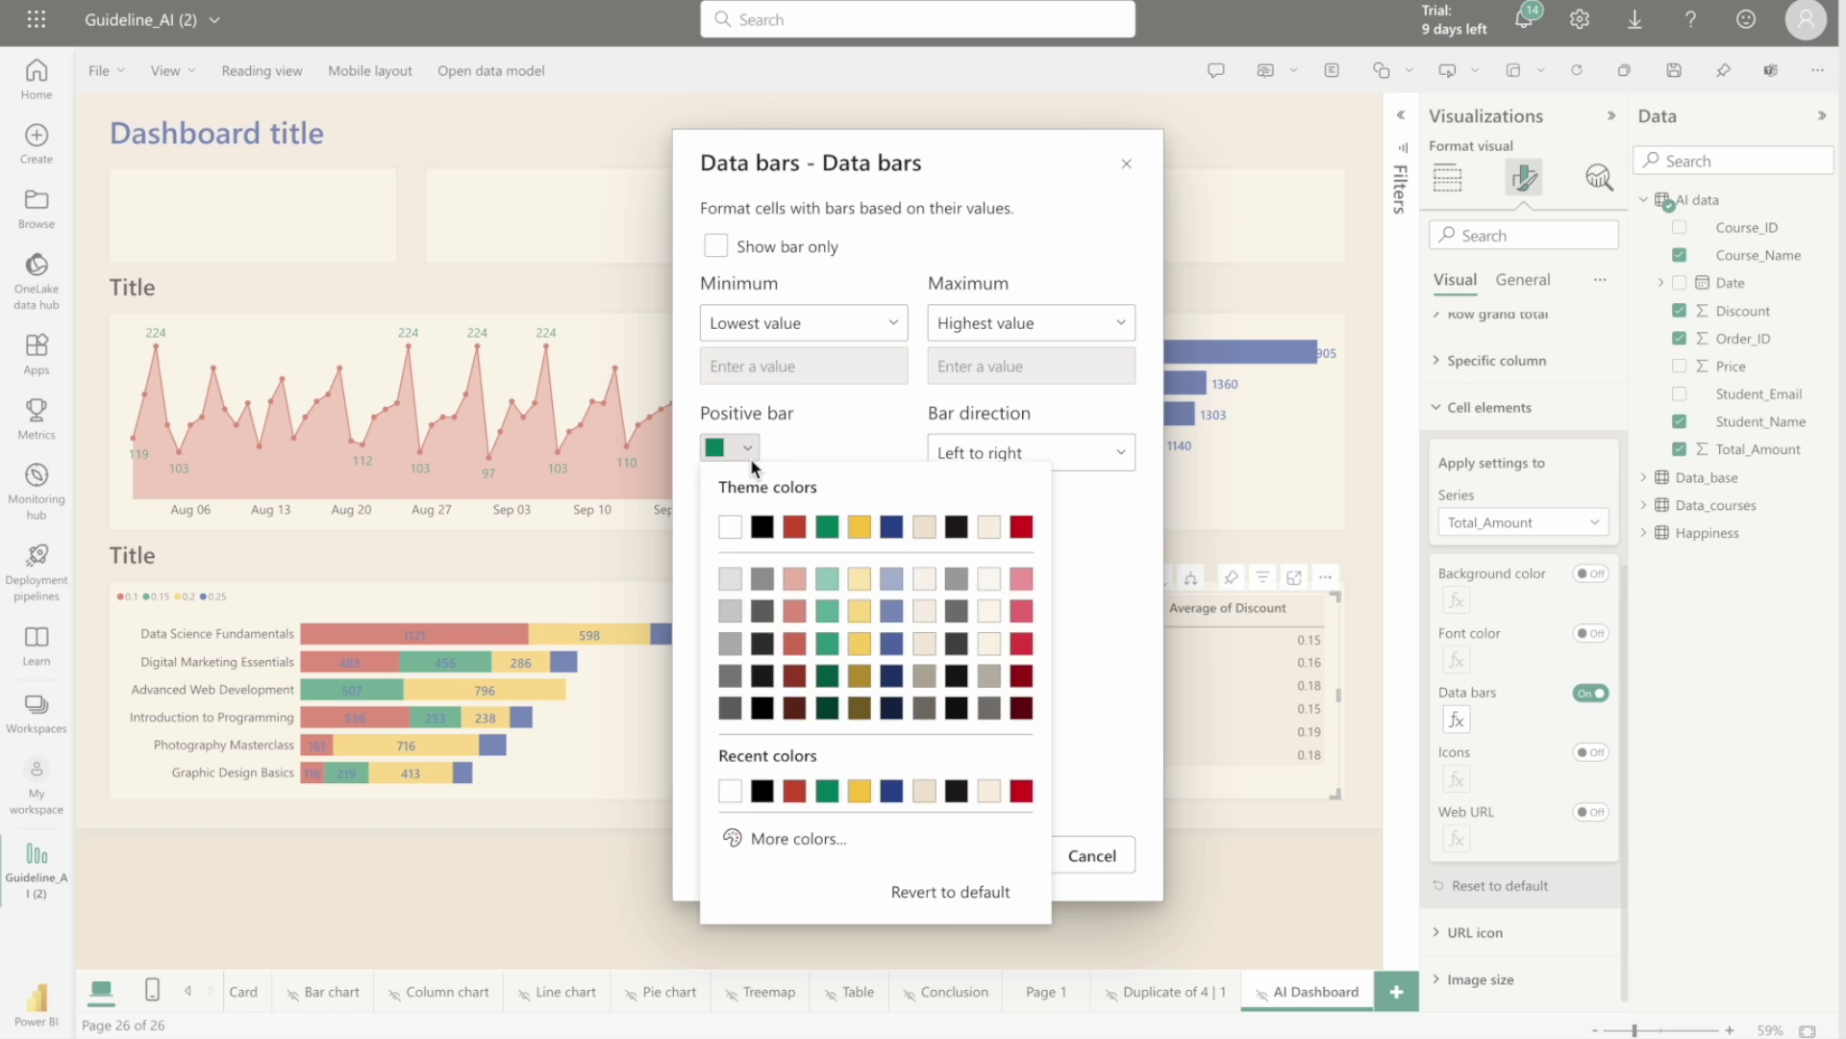
pyautogui.click(888, 588)
pyautogui.click(1011, 856)
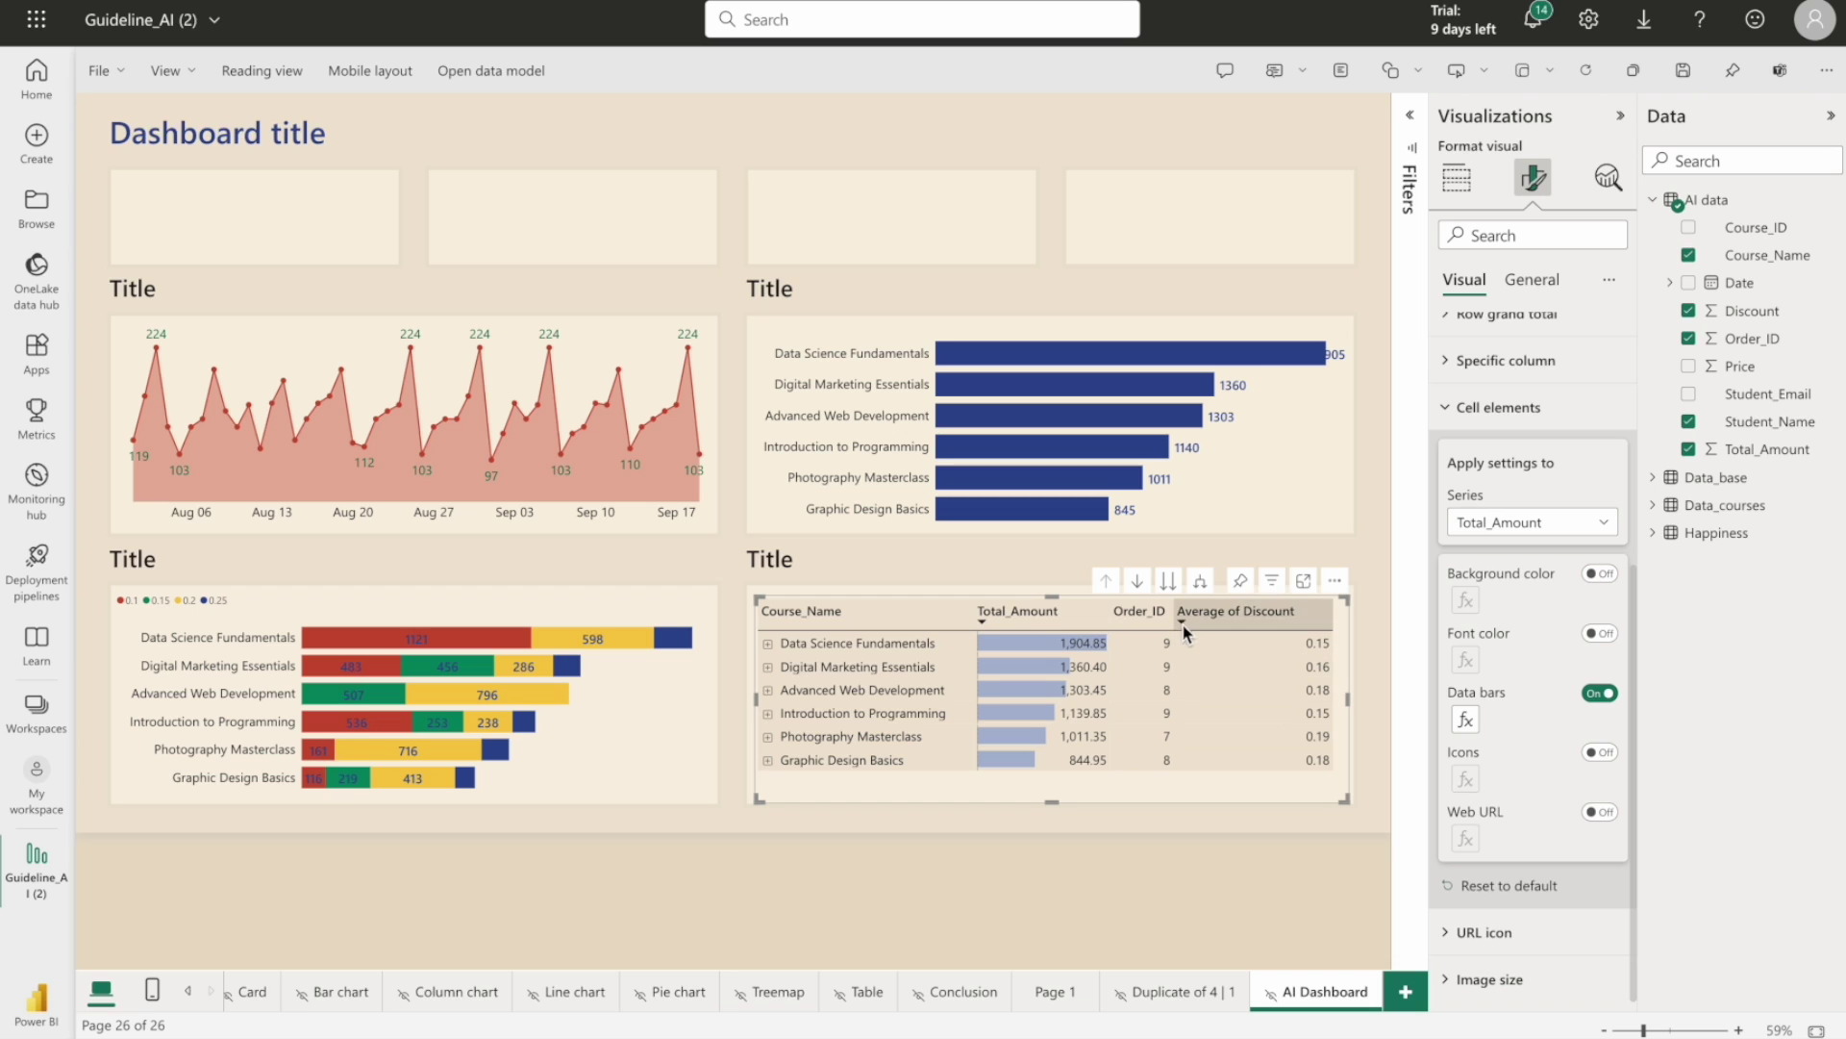
# Widen the Order_ID column slightly and give it data bars with a light yellow positive bar color
pyautogui.moveTo(1172, 612); pyautogui.dragTo(1183, 613)
pyautogui.click(1534, 523)
pyautogui.click(1534, 582)
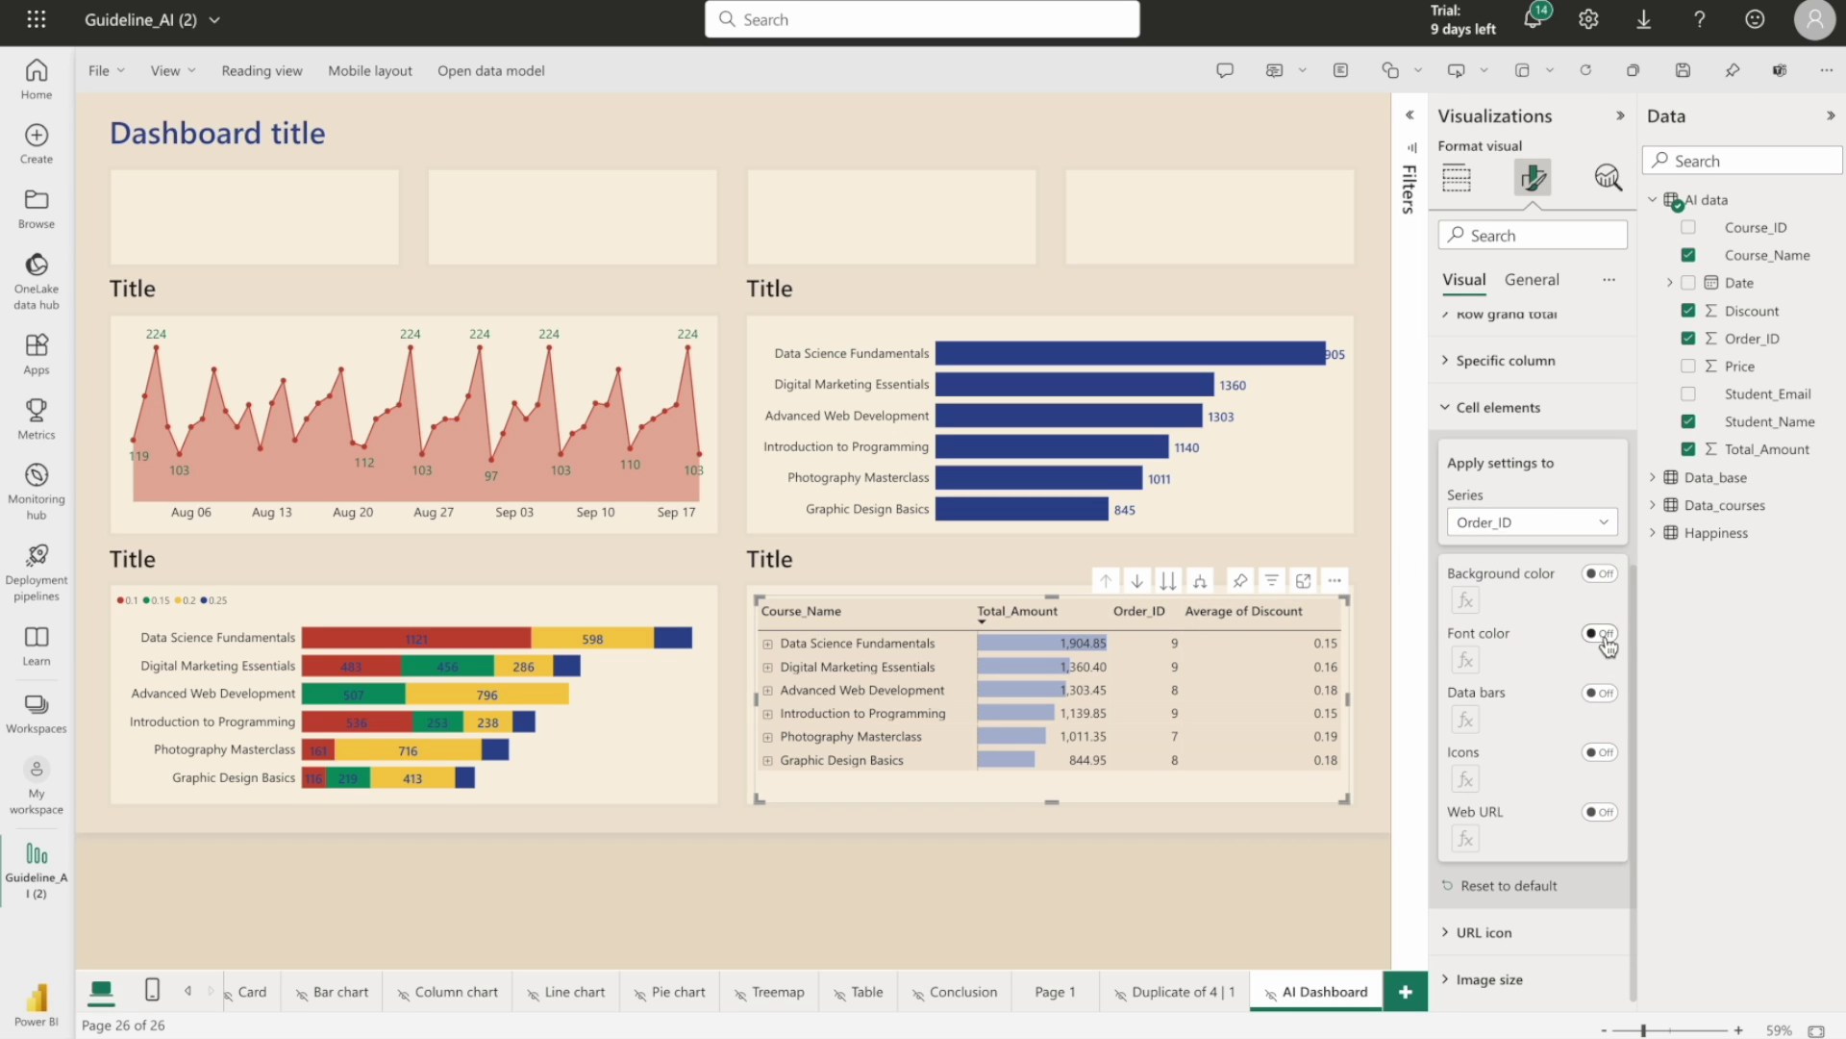
pyautogui.click(1601, 693)
pyautogui.click(1465, 719)
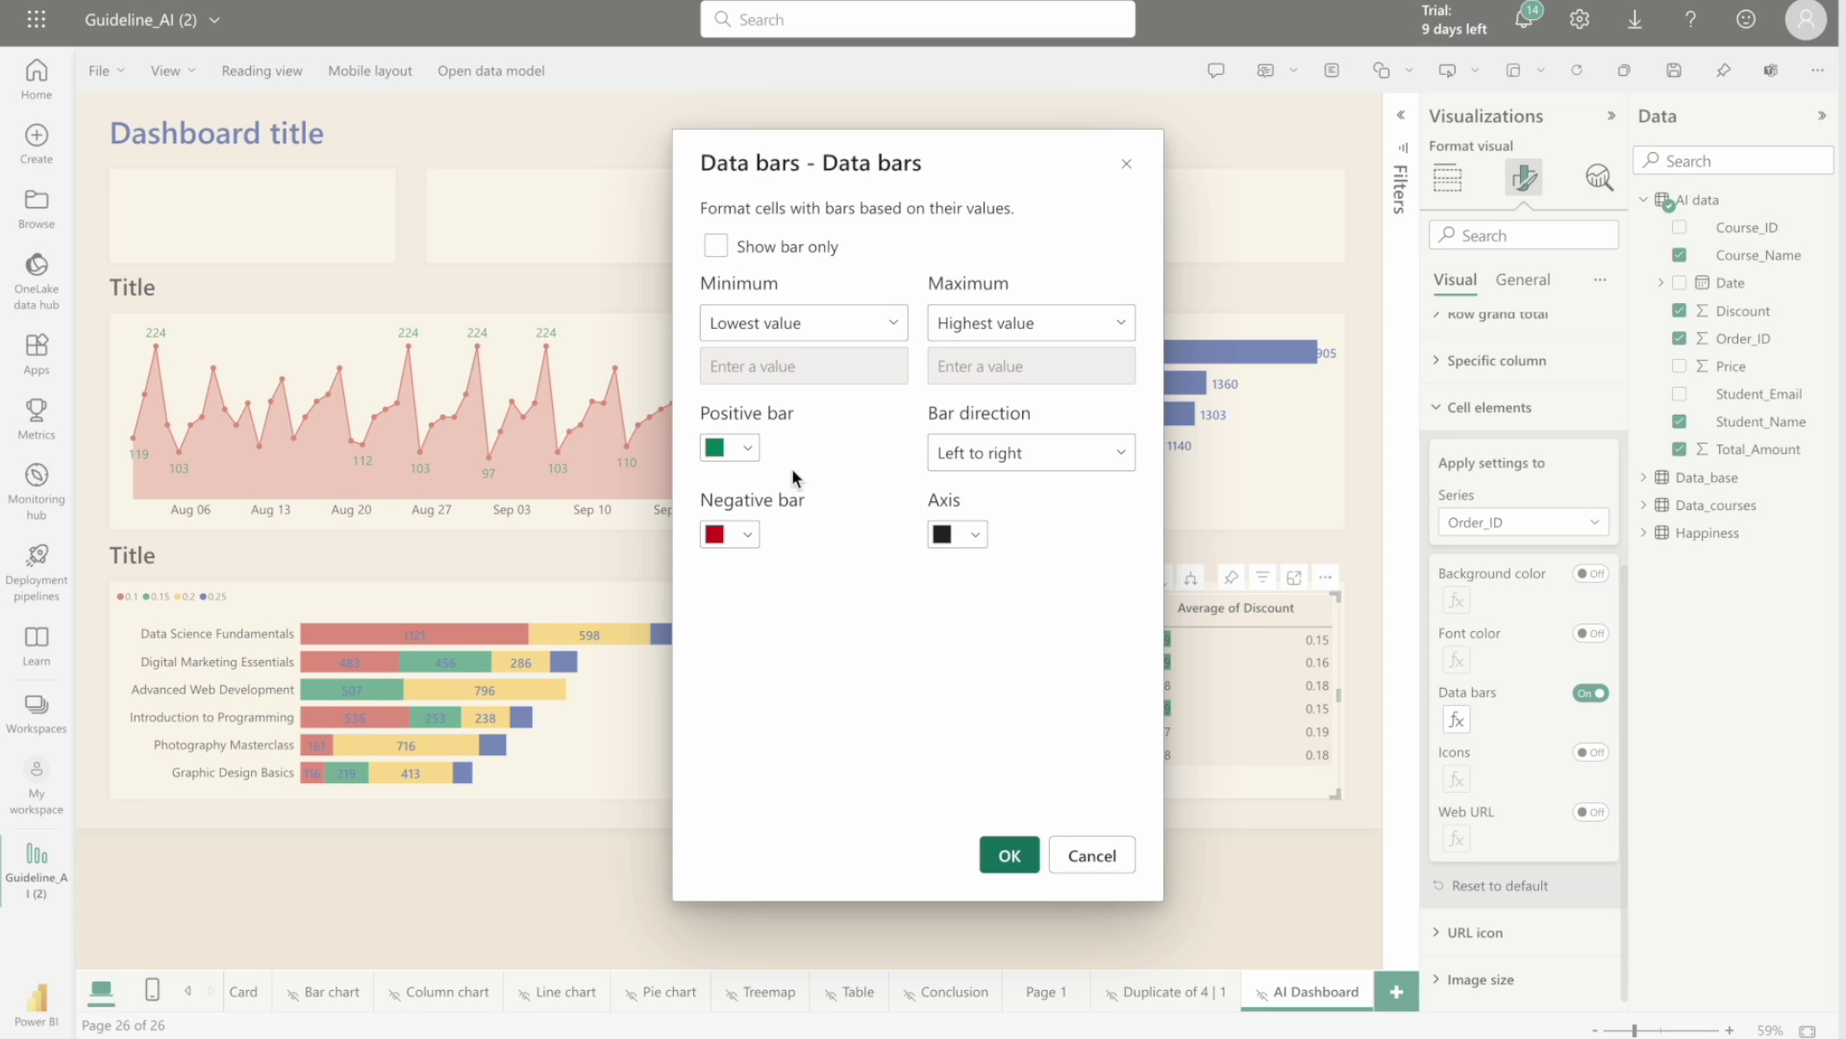
pyautogui.click(736, 449)
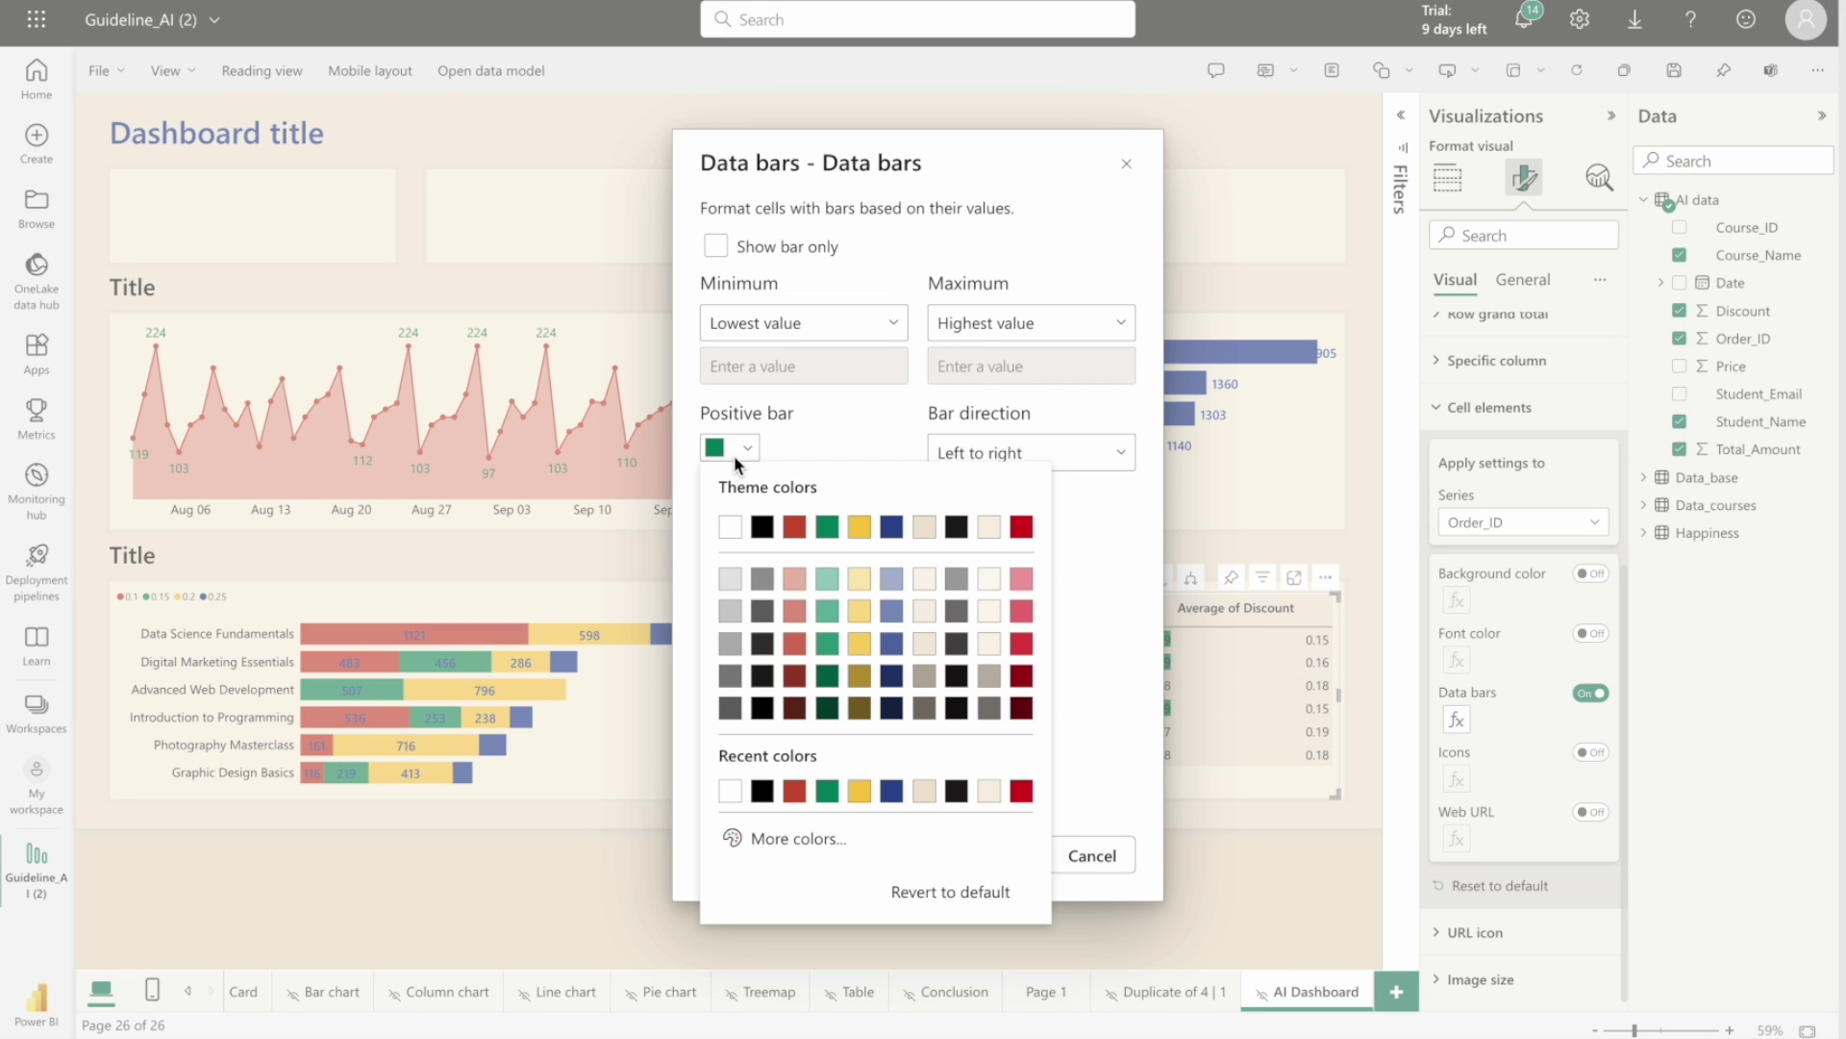
pyautogui.click(859, 611)
pyautogui.click(1012, 856)
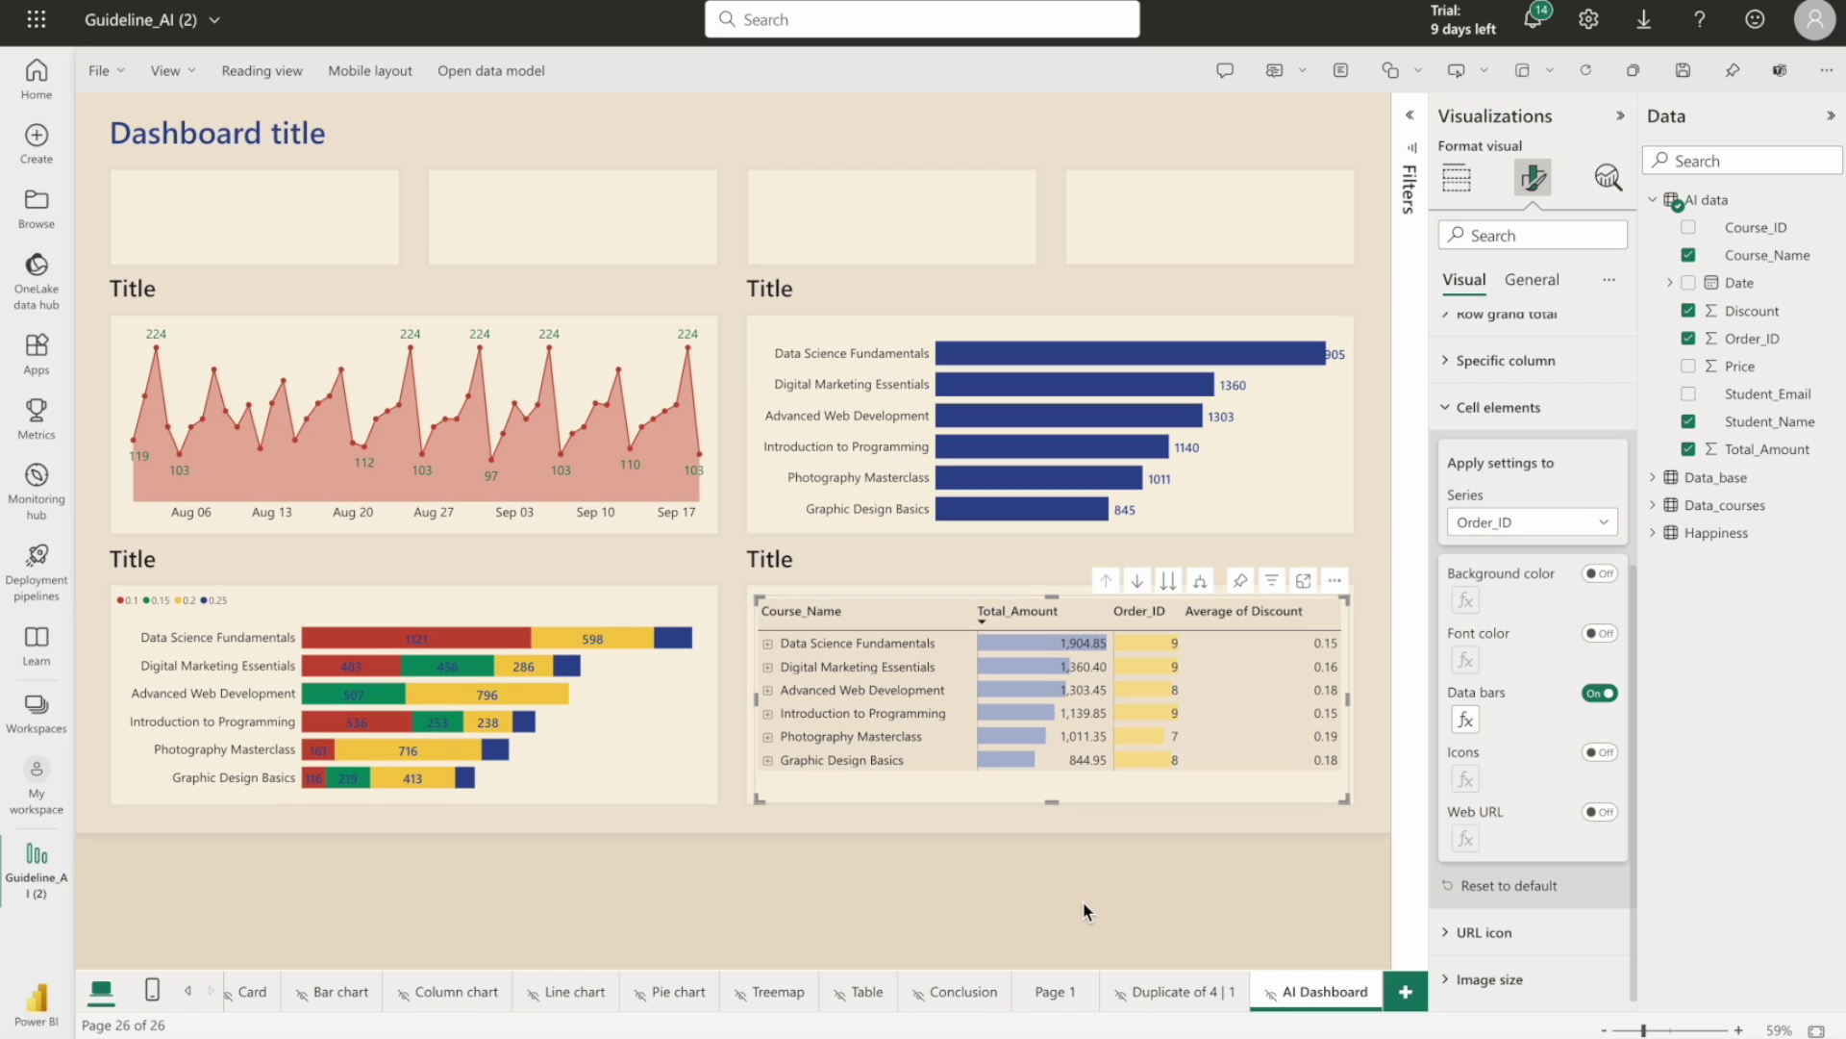
# Copy the "Structure of expenses by courses" treemap from the Treemap page and paste it onto the AI Dashboard page
pyautogui.click(615, 746)
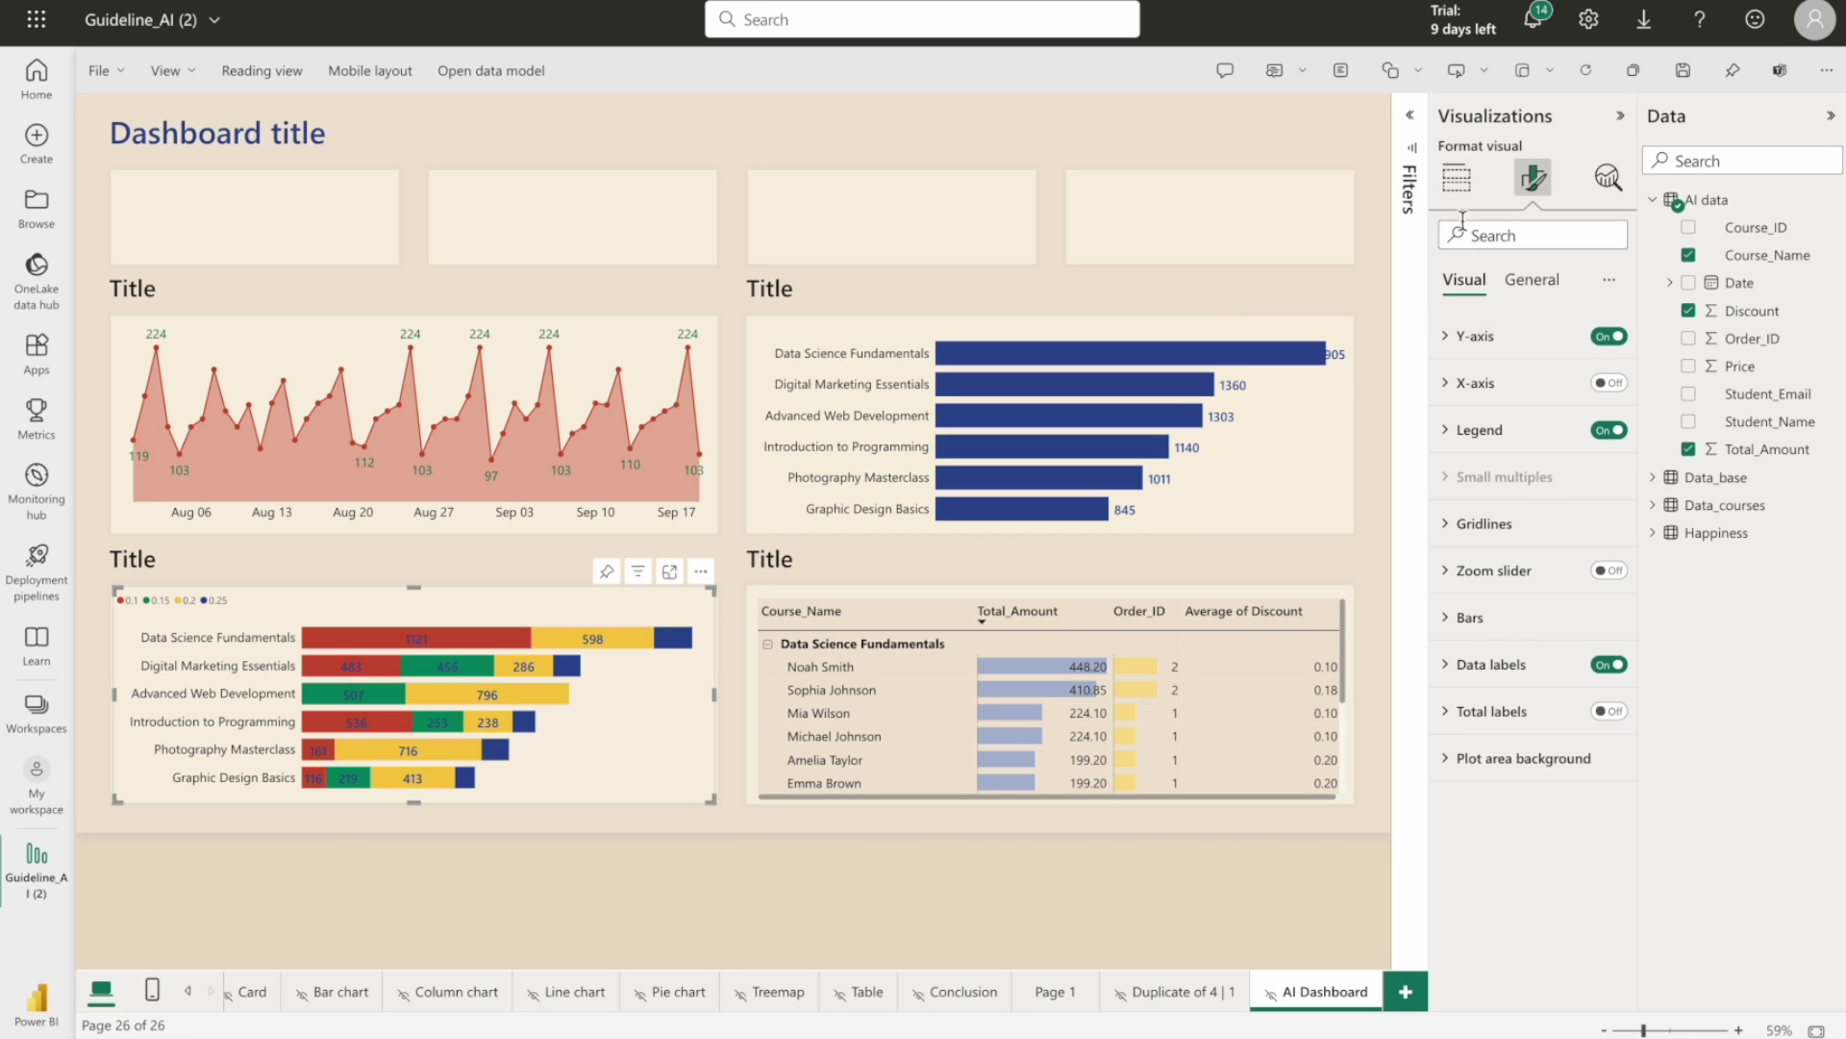
pyautogui.click(774, 991)
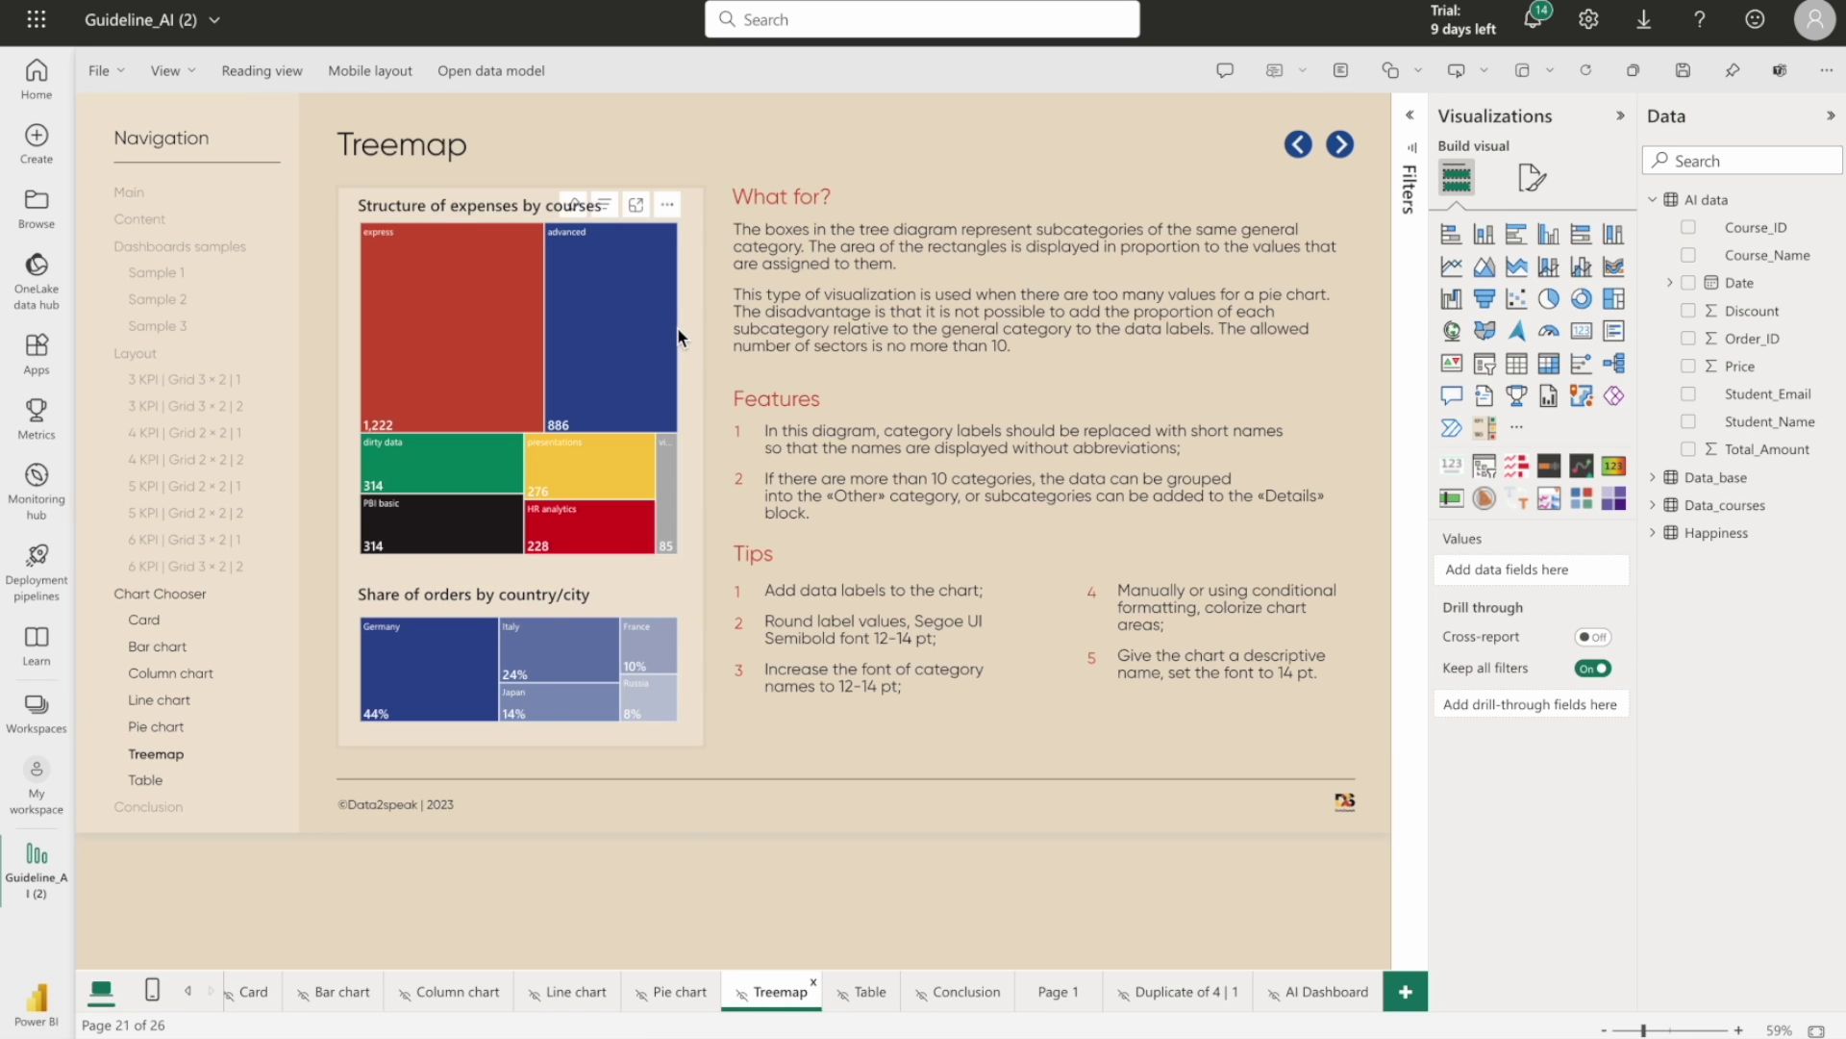
pyautogui.click(675, 337)
pyautogui.click(1303, 991)
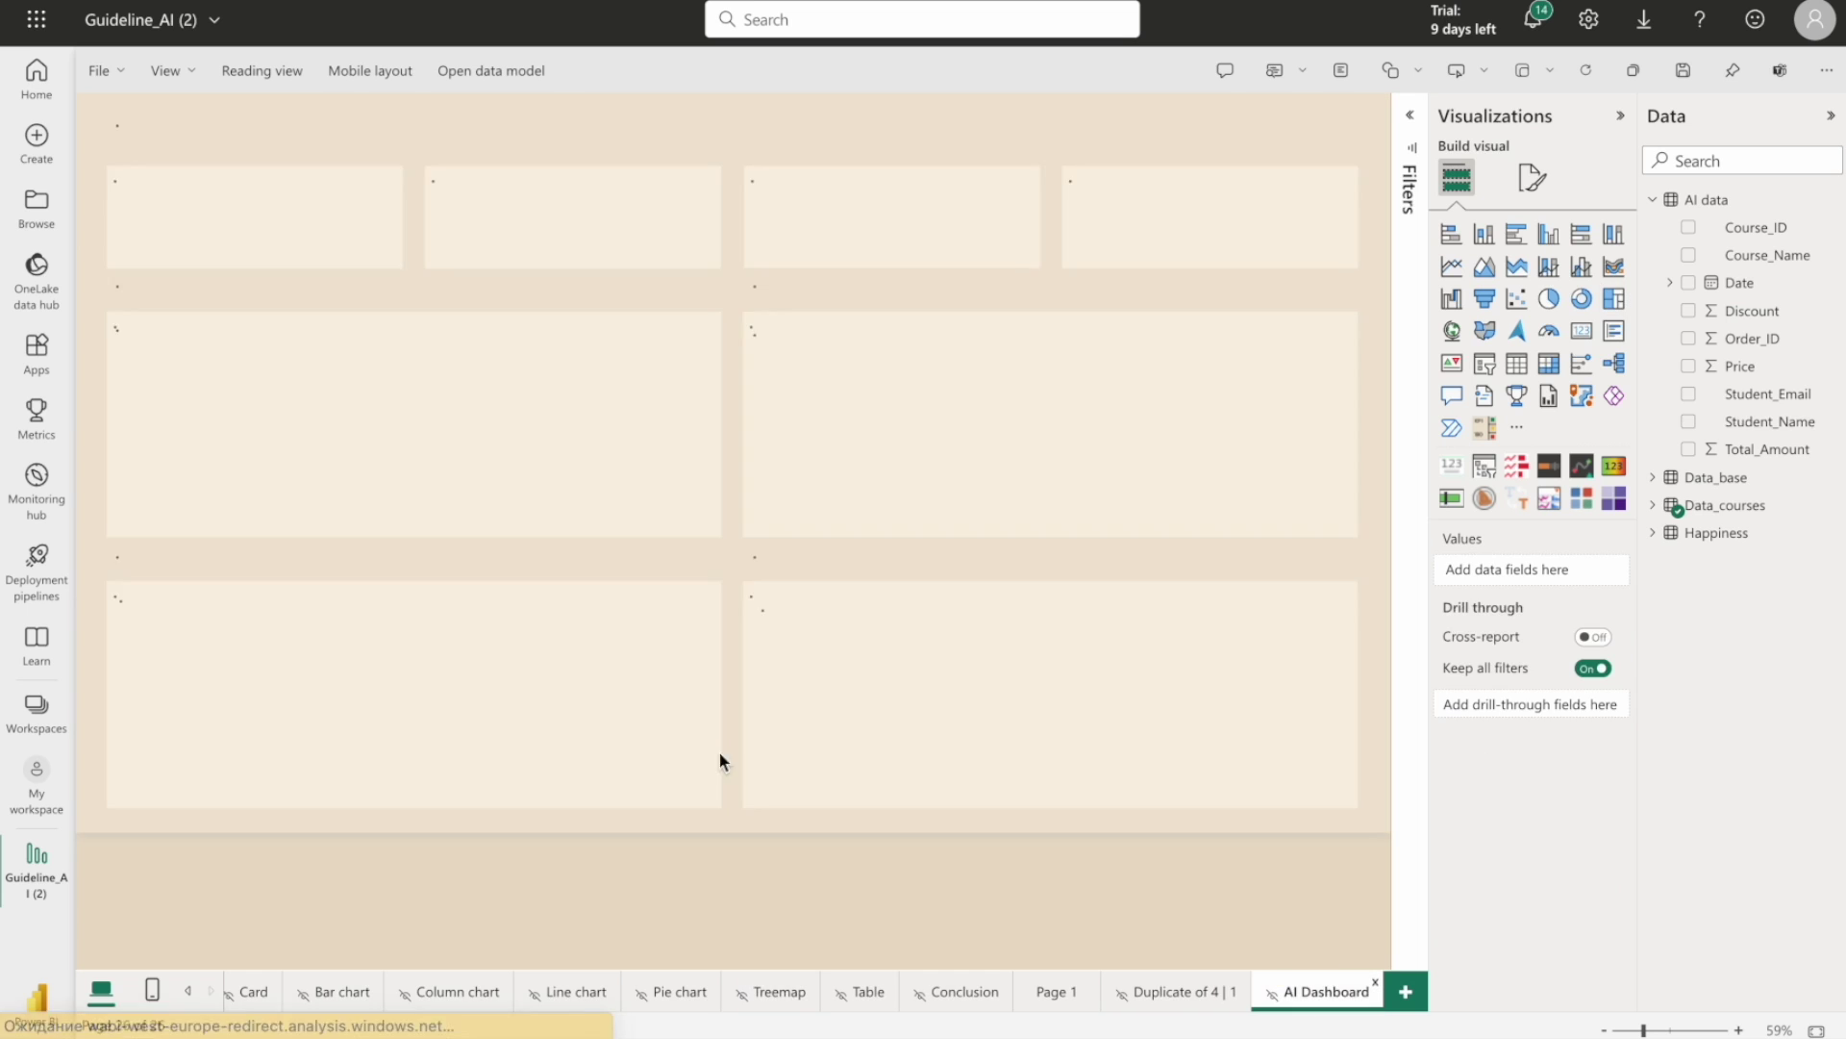
pyautogui.click(697, 614)
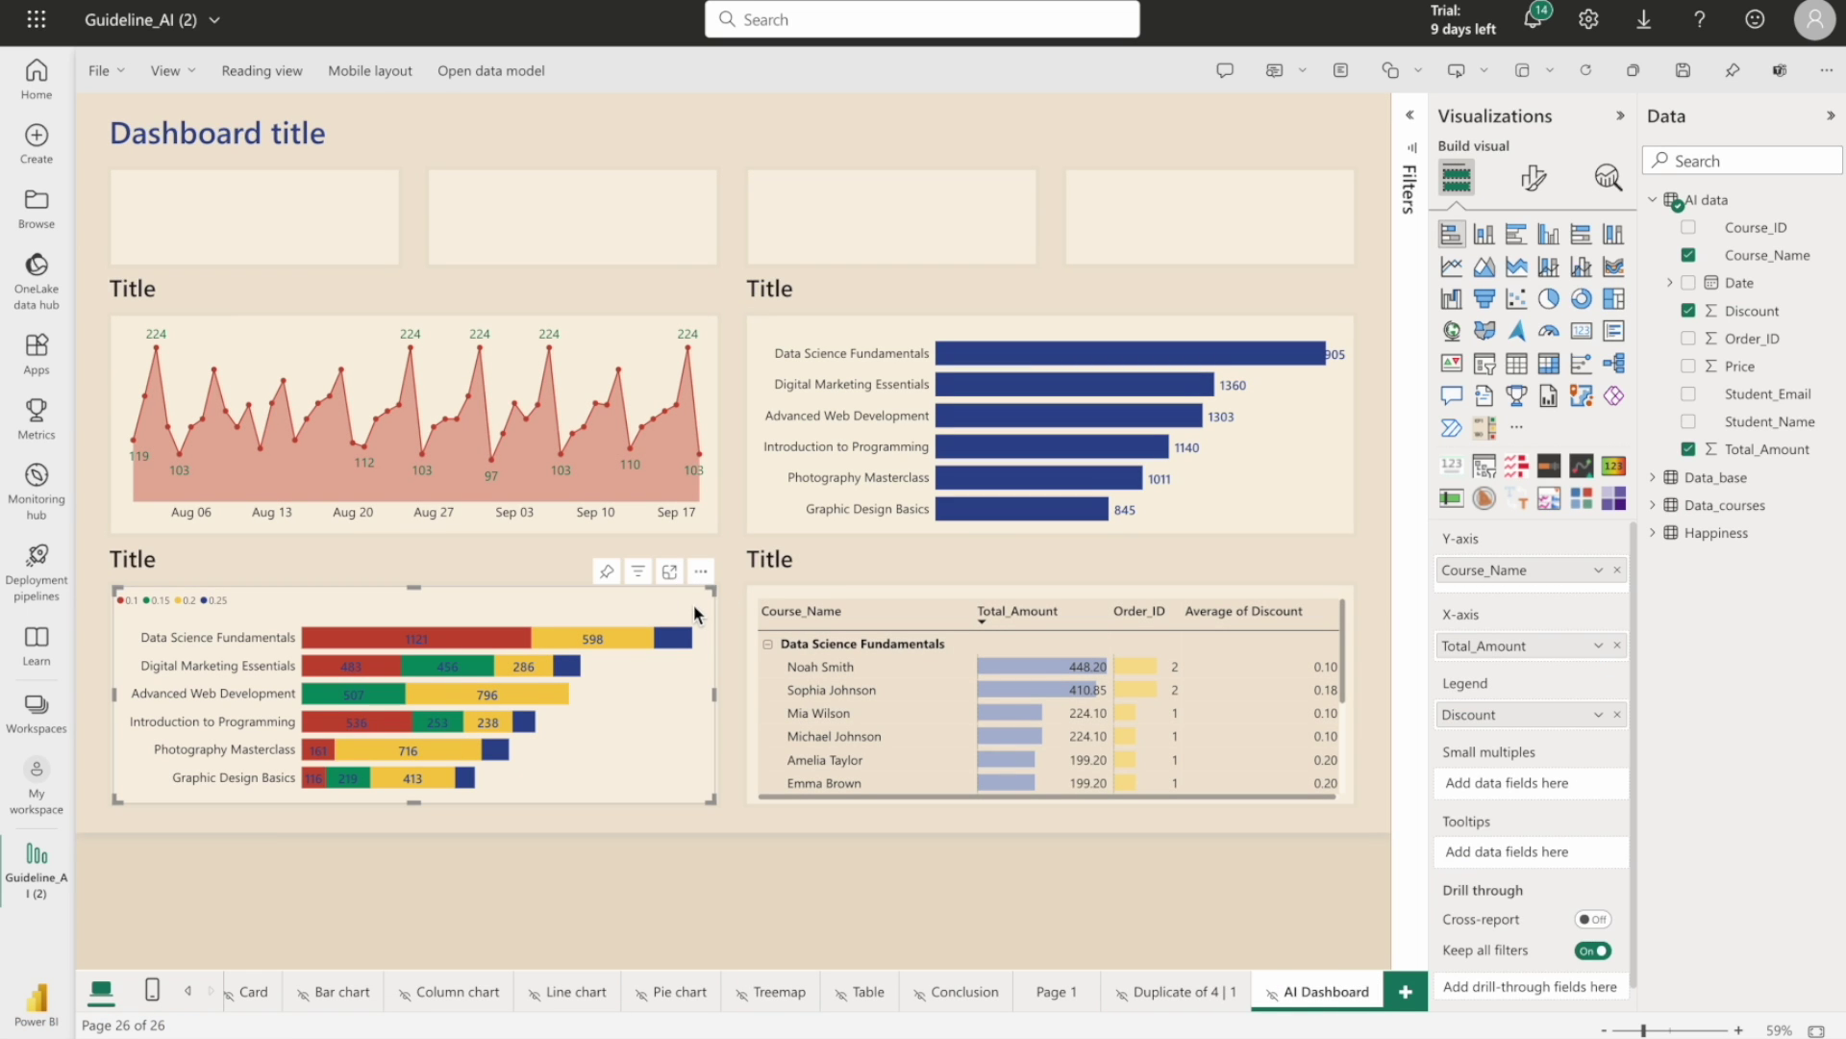
pyautogui.hotkey('ctrl', 'v')
# Move the stacked bar chart out of the lower-left dashboard block, and move and resize the treemap to fill that block
pyautogui.moveTo(356, 388); pyautogui.dragTo(112, 409)
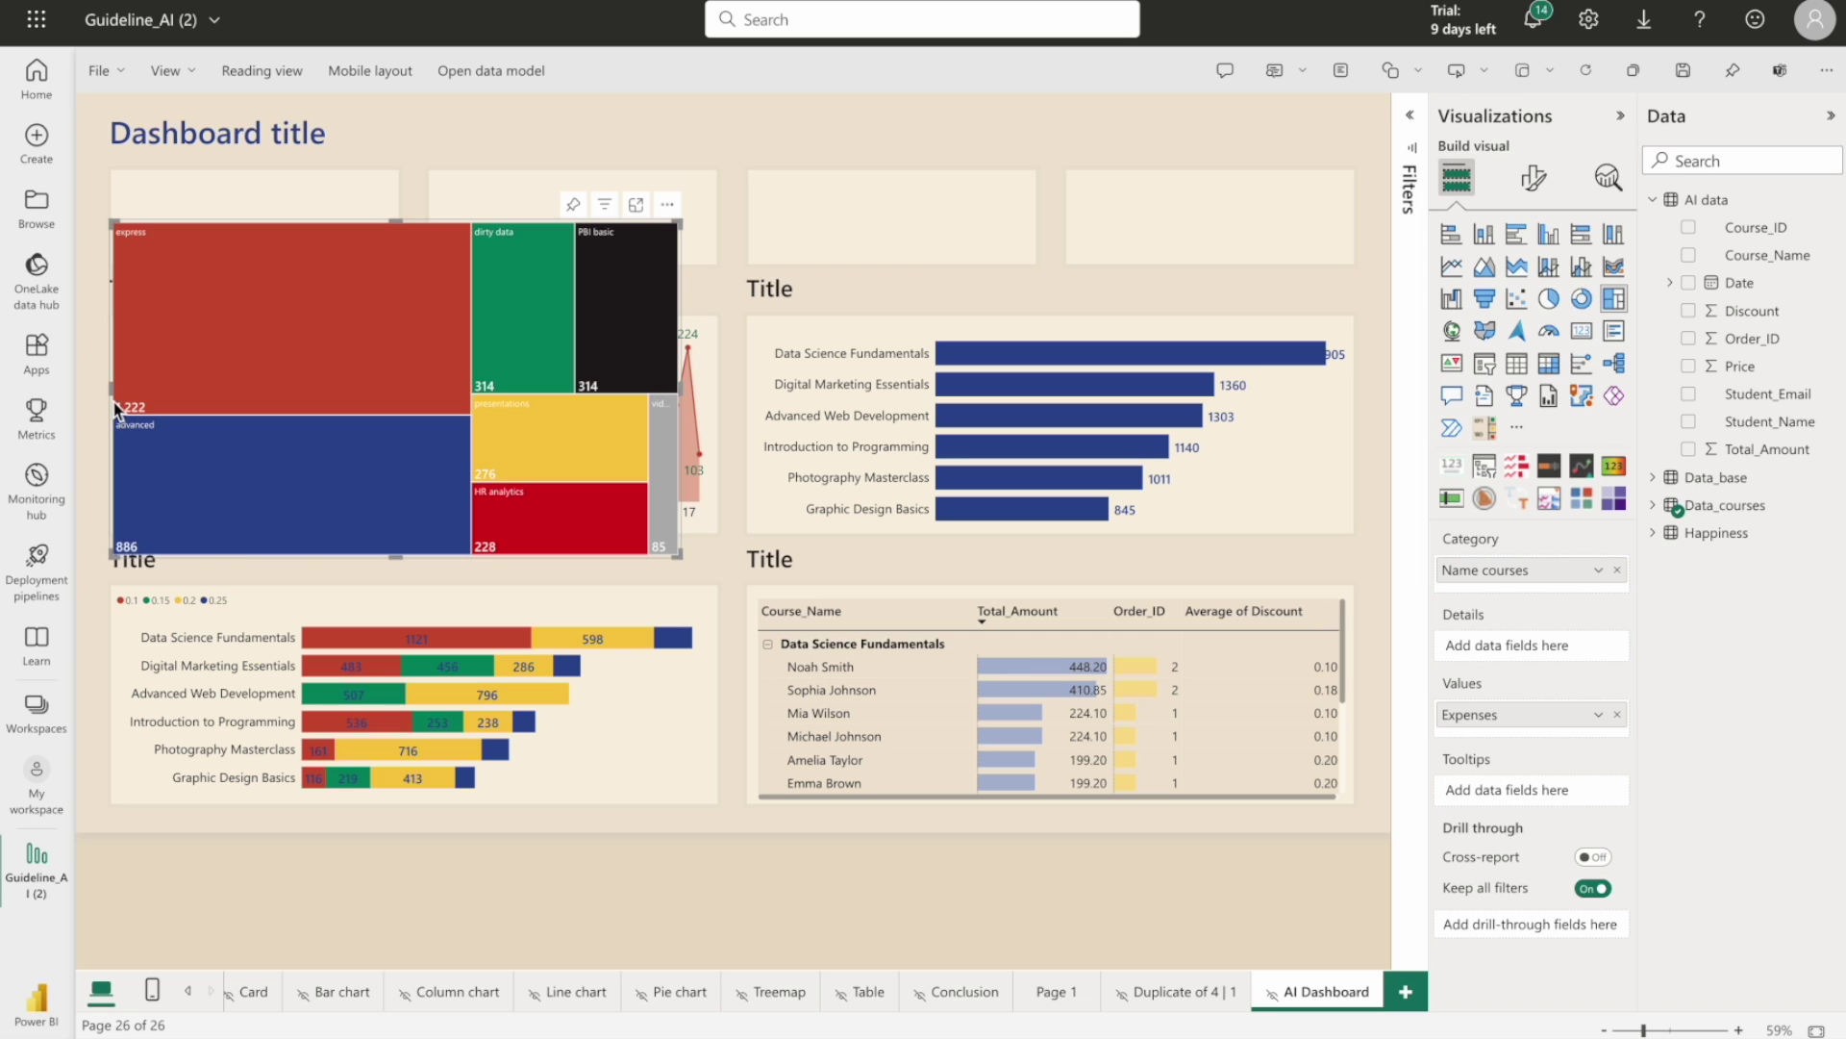
pyautogui.moveTo(256, 623); pyautogui.dragTo(844, 151)
pyautogui.moveTo(533, 279); pyautogui.dragTo(538, 531)
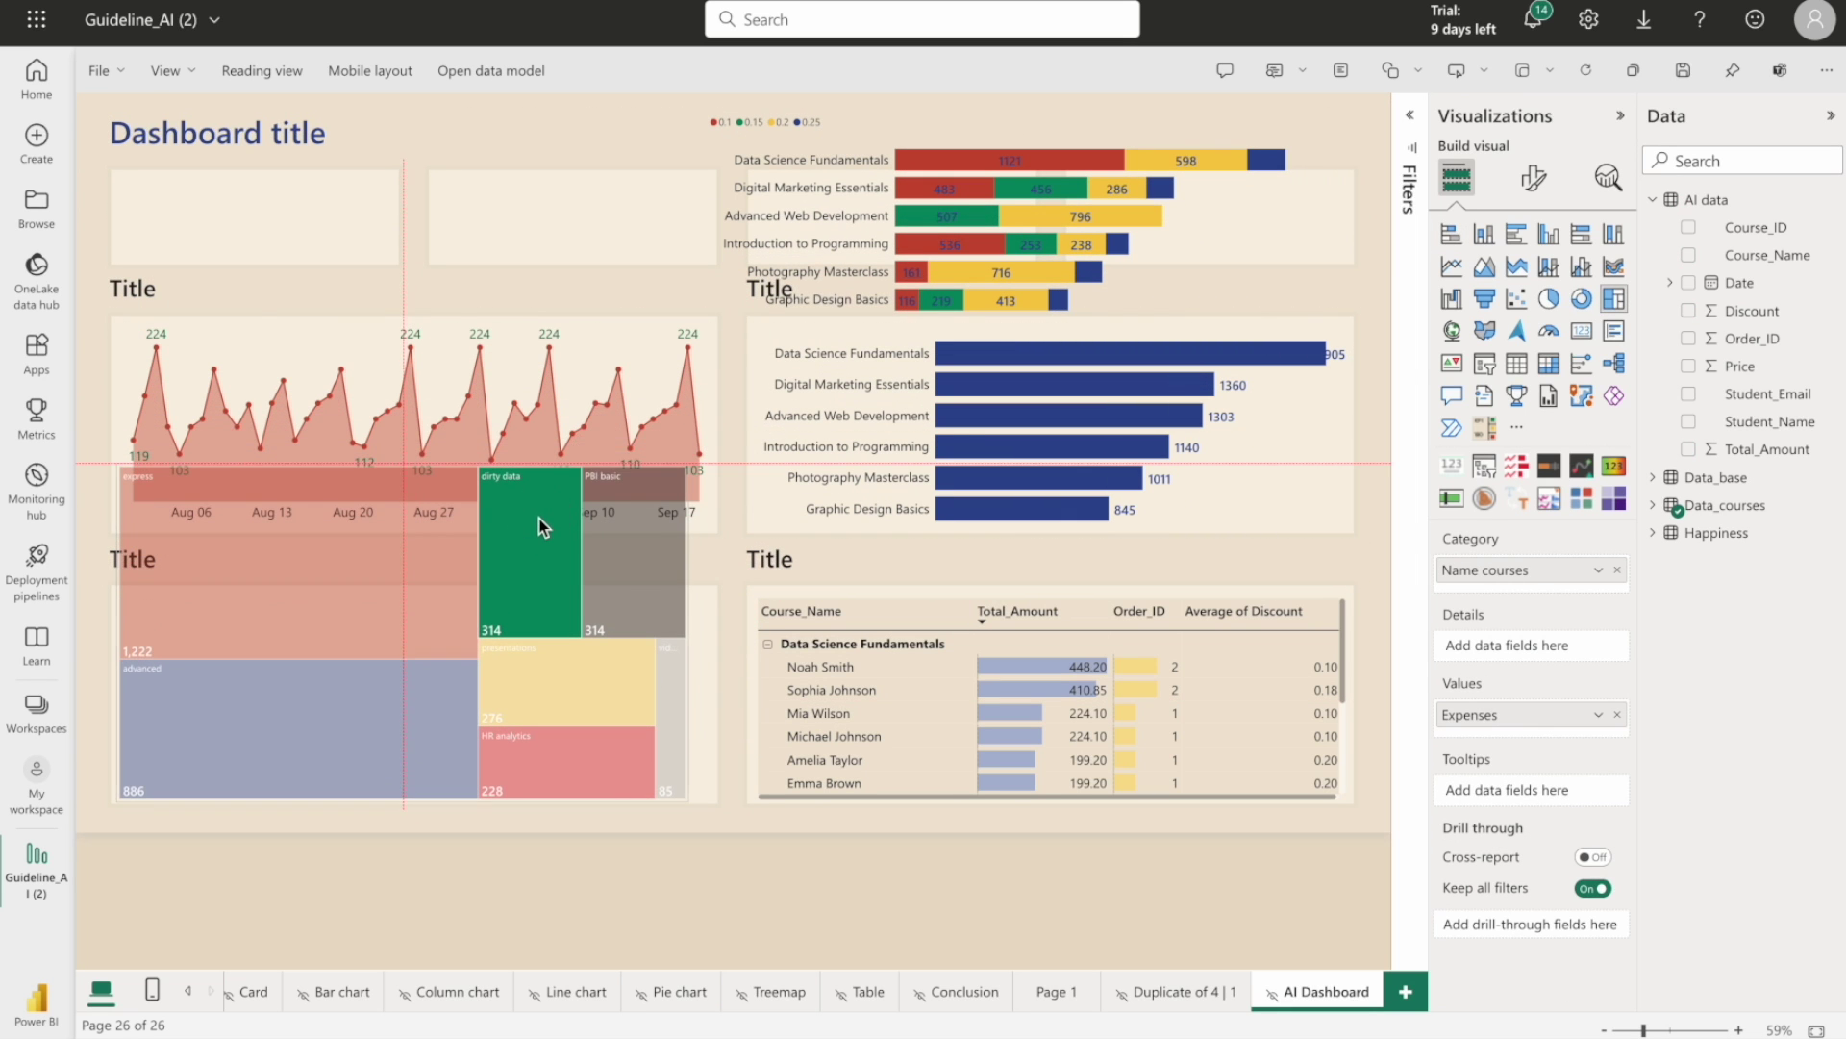
pyautogui.moveTo(684, 631)
pyautogui.mouseDown()
pyautogui.moveTo(733, 625)
pyautogui.moveTo(713, 625)
pyautogui.mouseUp()
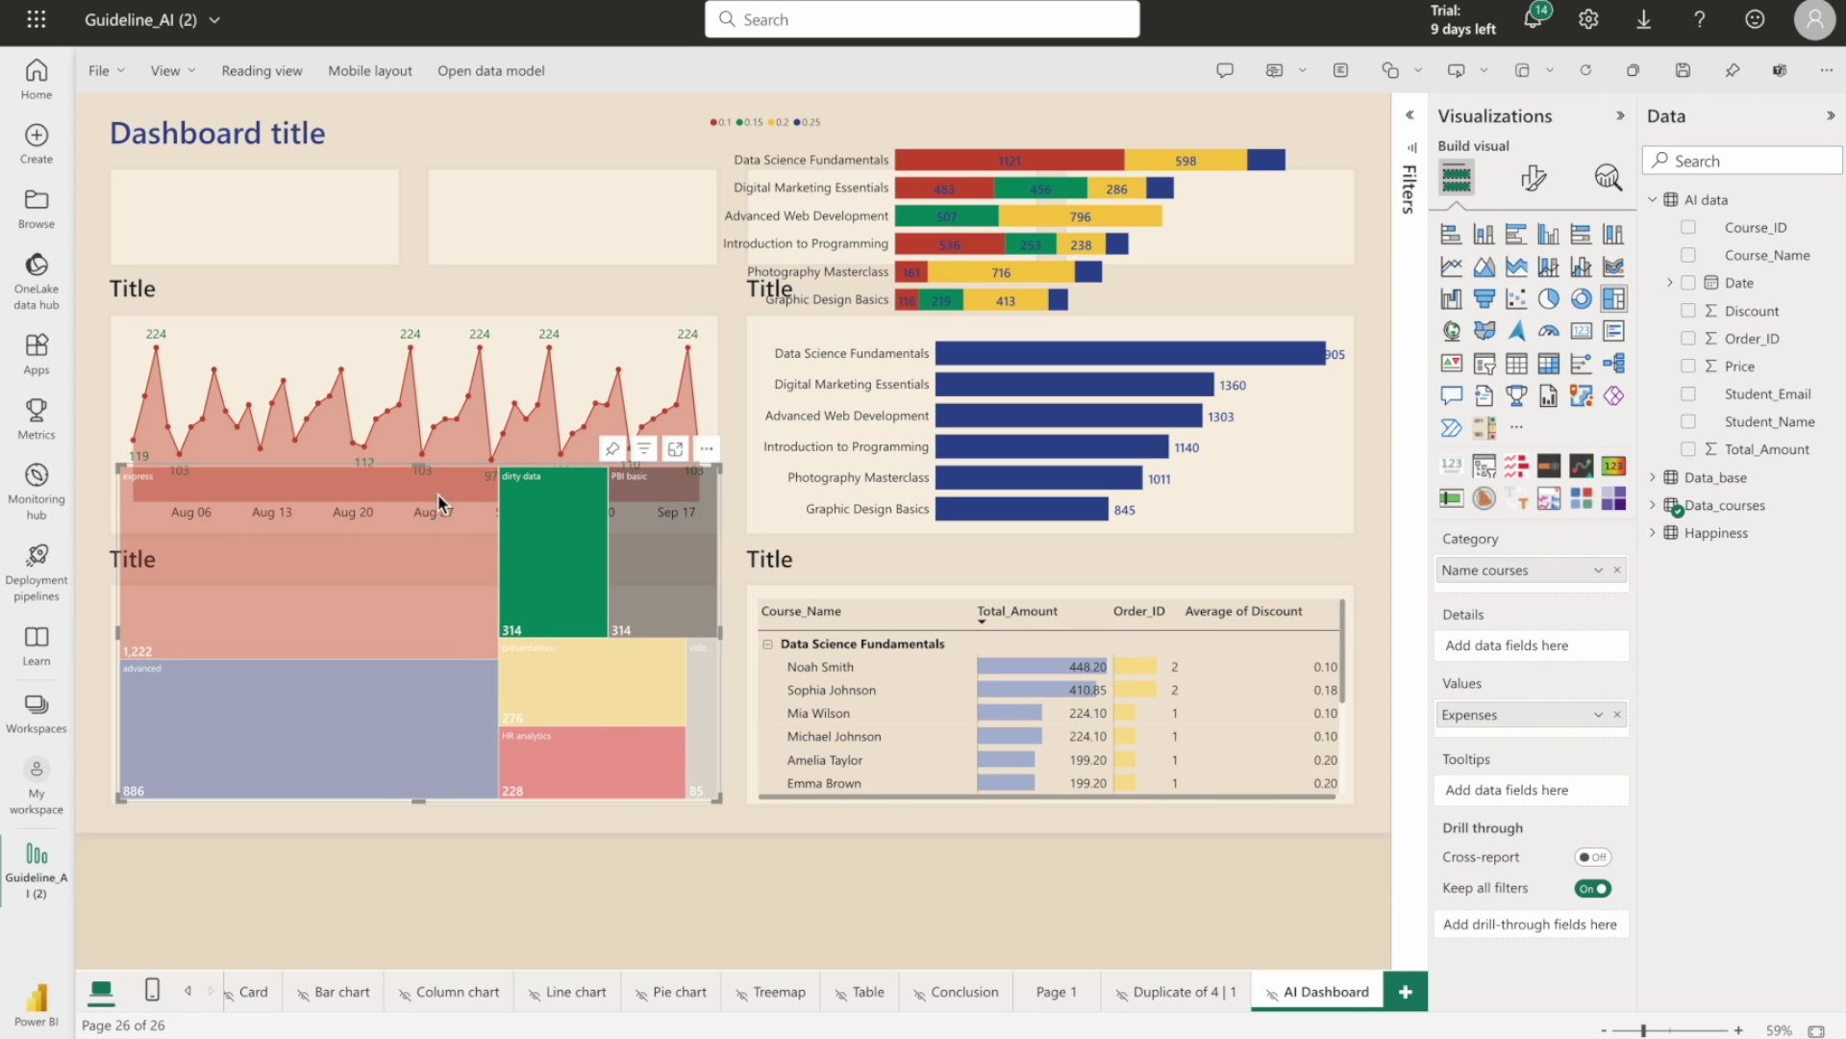
pyautogui.moveTo(422, 471); pyautogui.dragTo(415, 662)
pyautogui.doubleClick(420, 654)
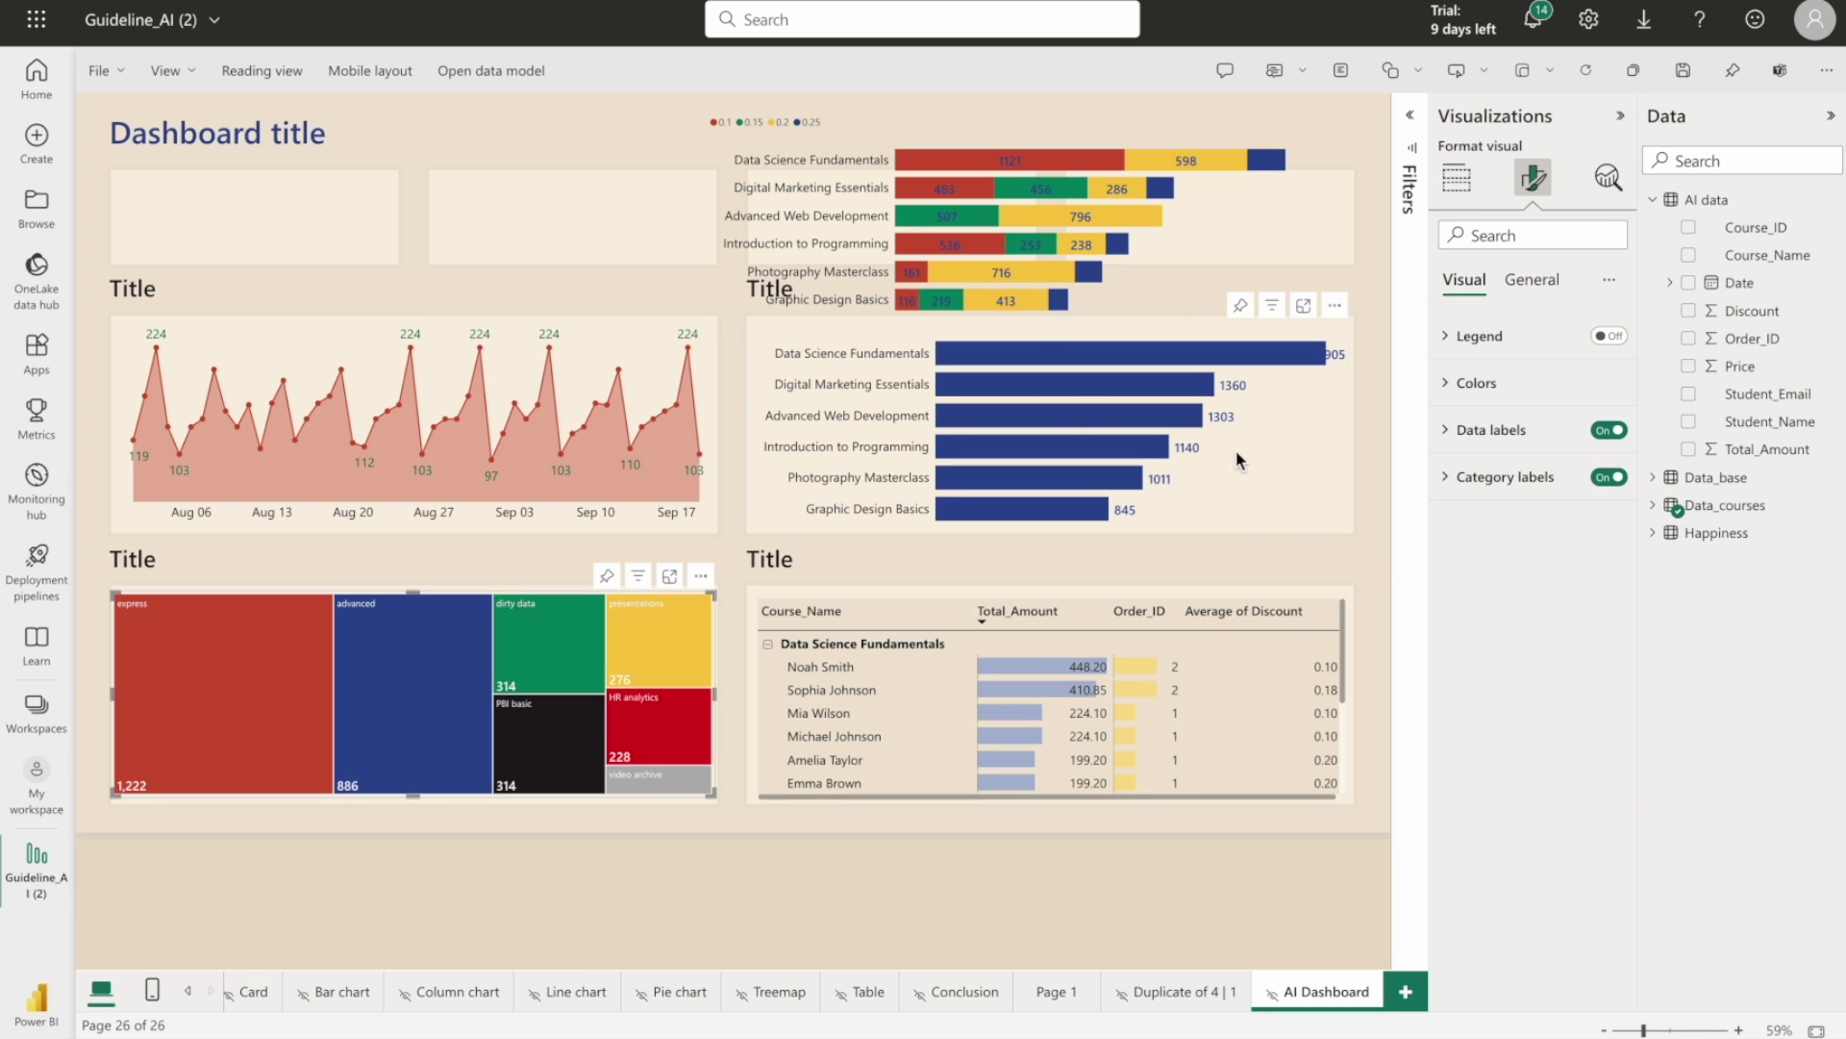
# Replace the treemap's Name courses and Expenses fields with Discount as the category and Total_Amount as the values
pyautogui.click(1457, 177)
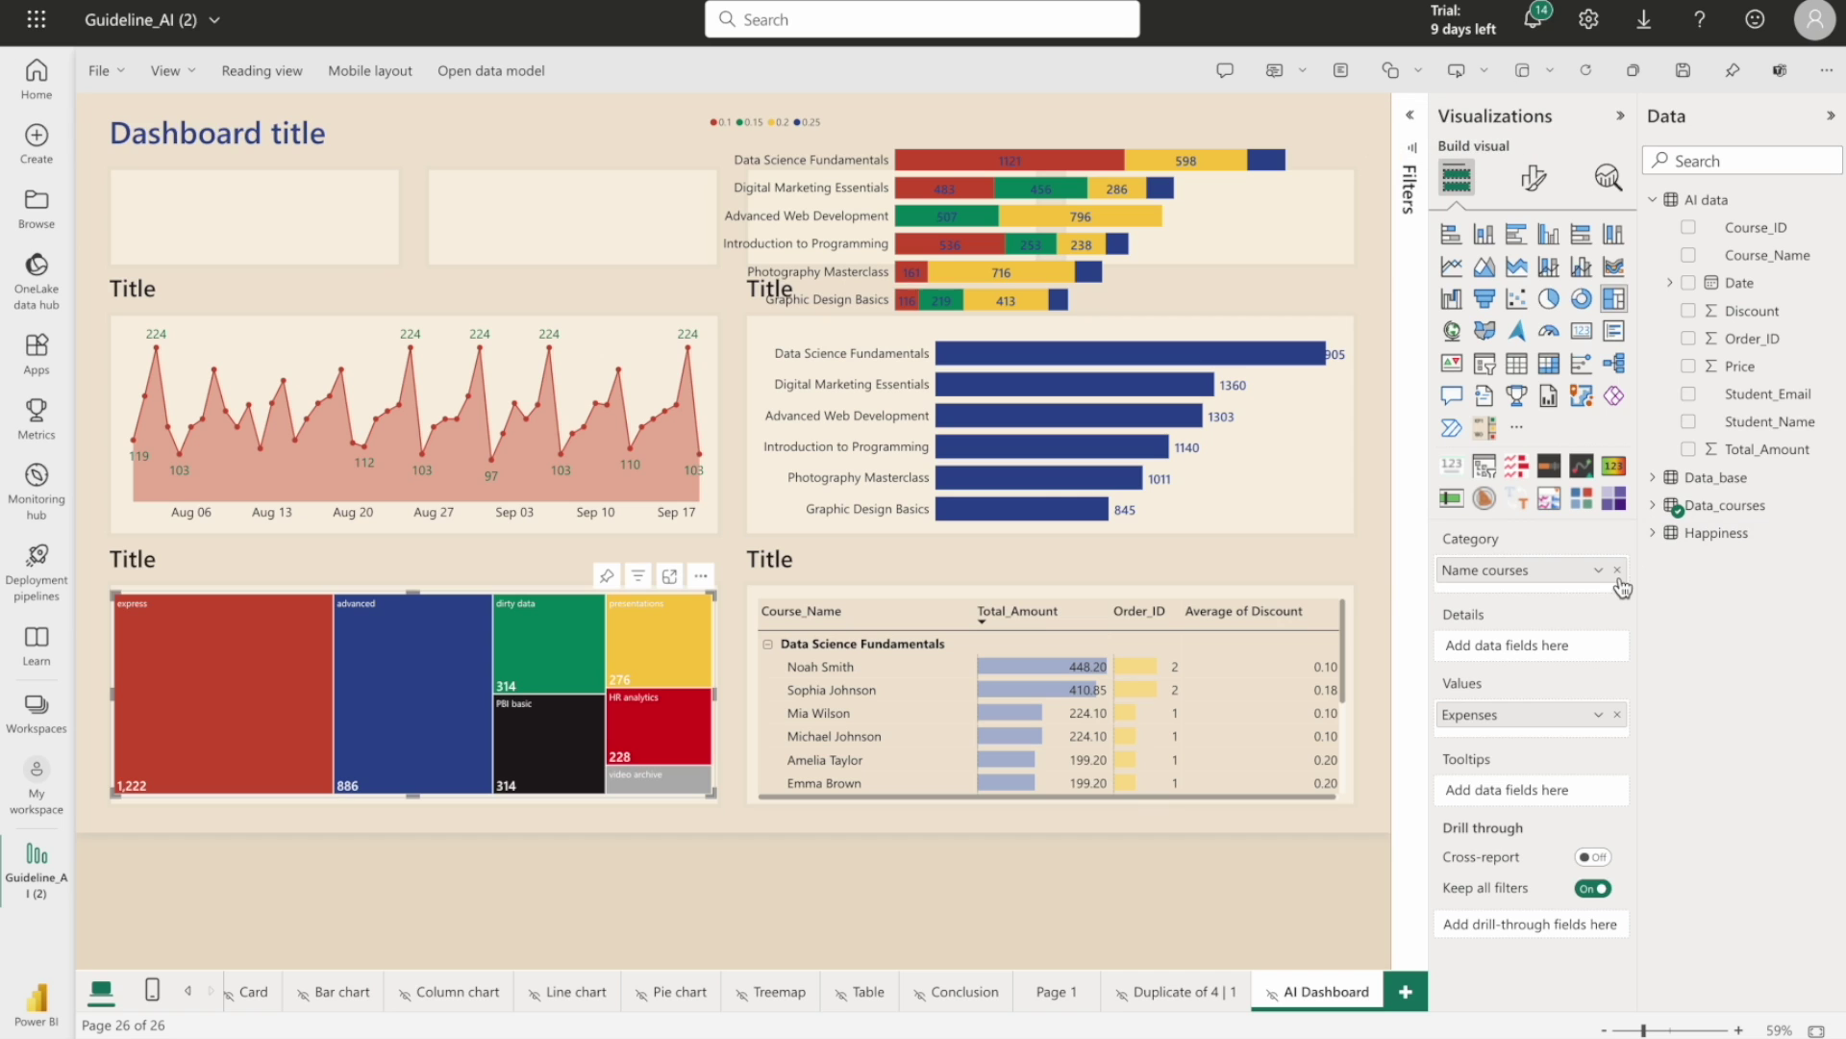
pyautogui.click(1619, 571)
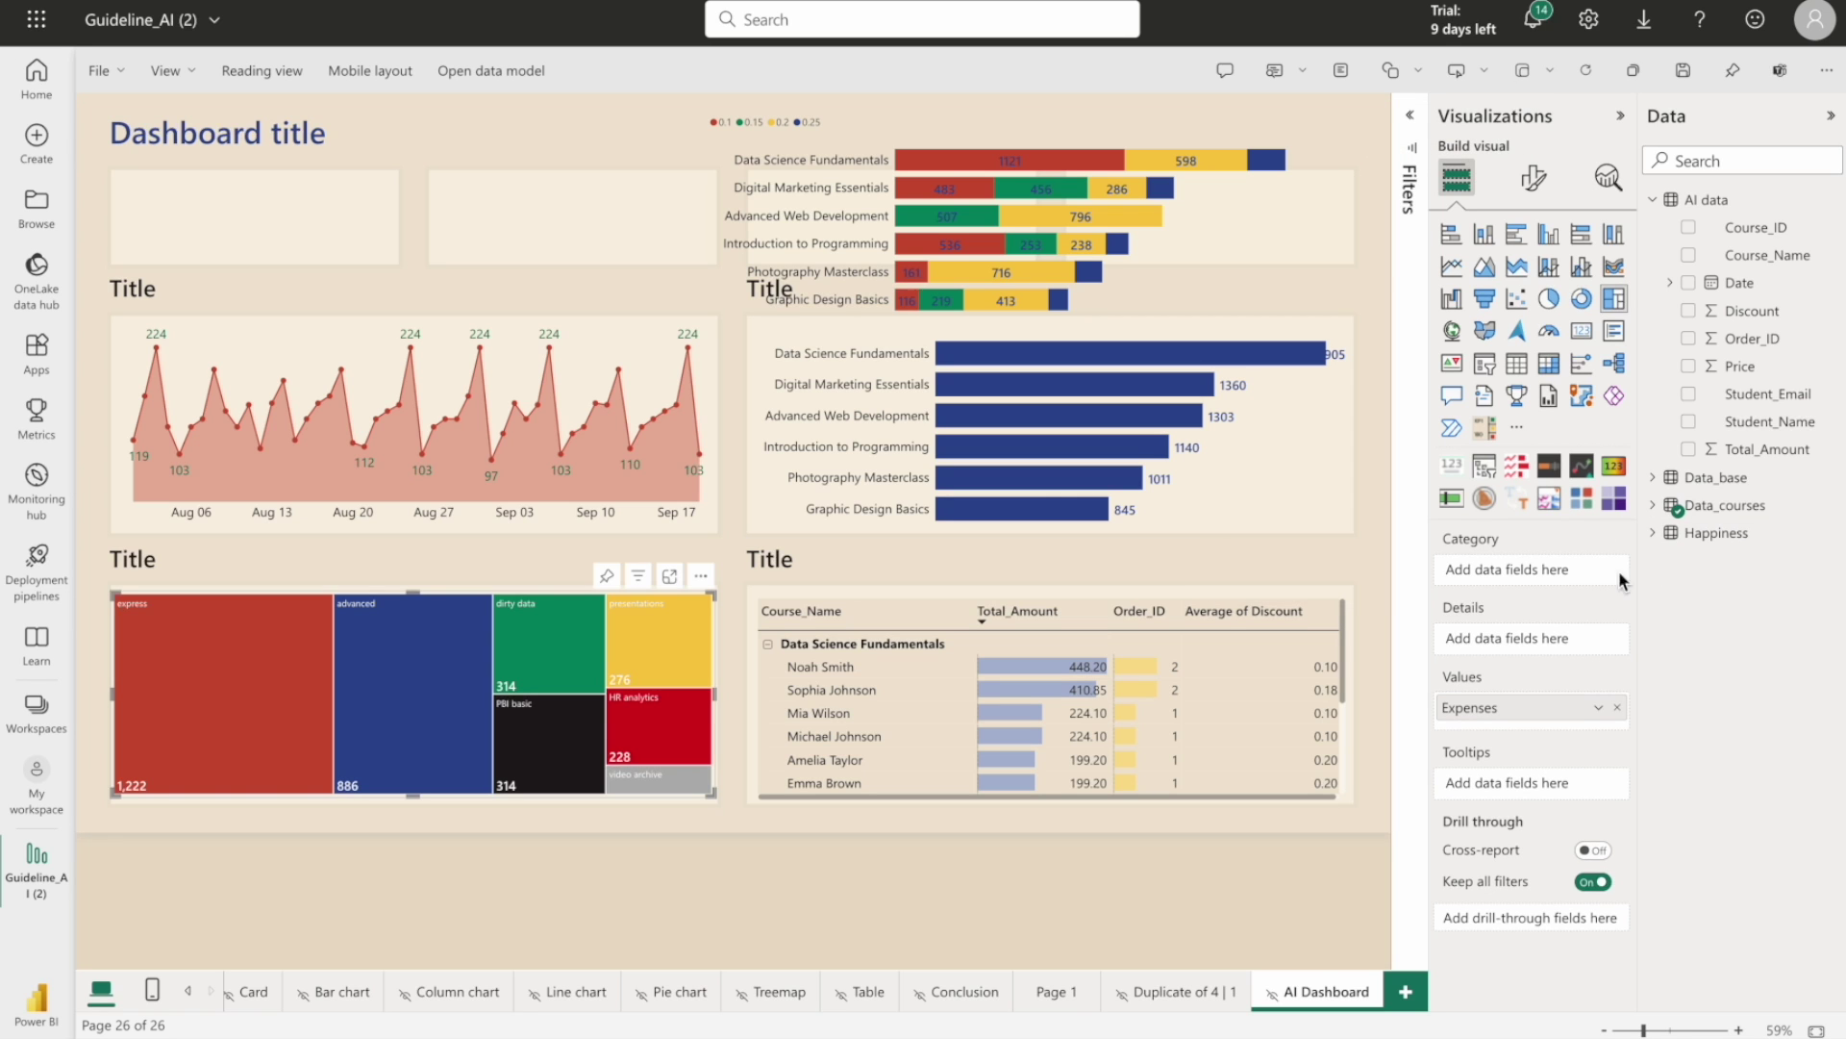
pyautogui.click(1619, 707)
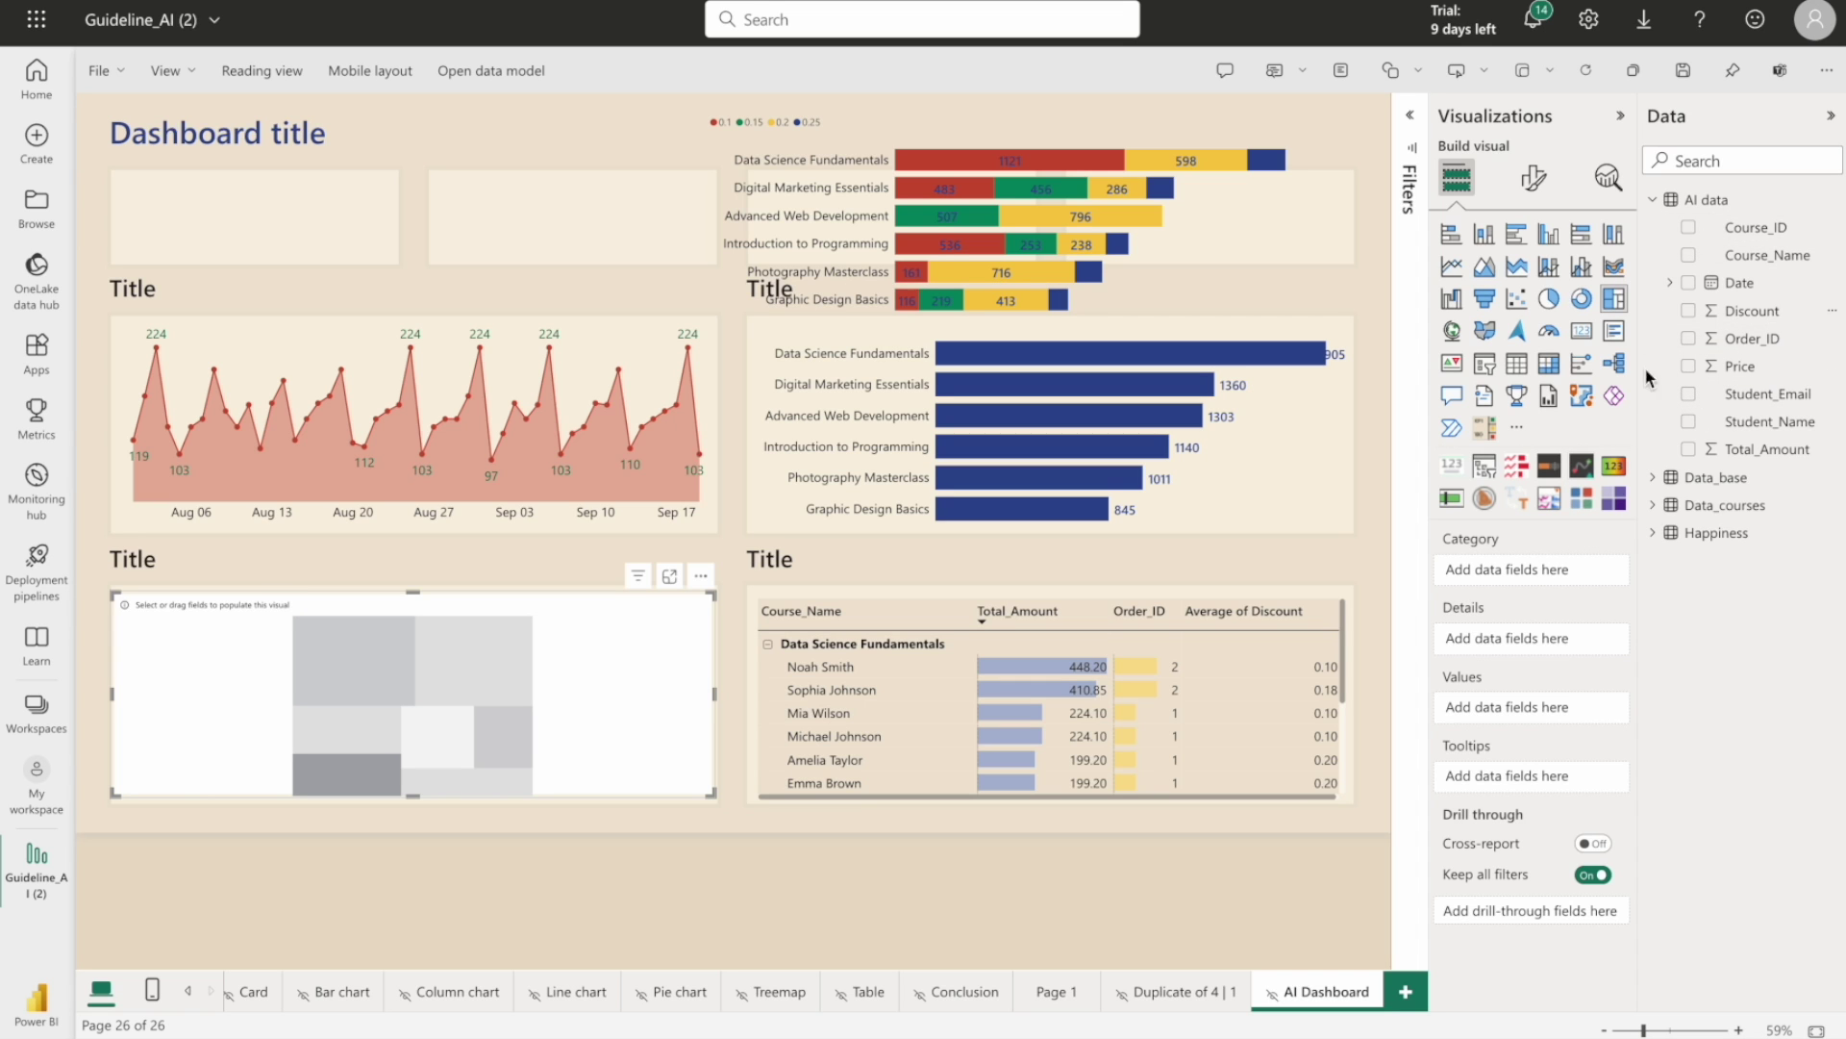
pyautogui.click(1689, 314)
pyautogui.moveTo(1496, 708); pyautogui.dragTo(1489, 579)
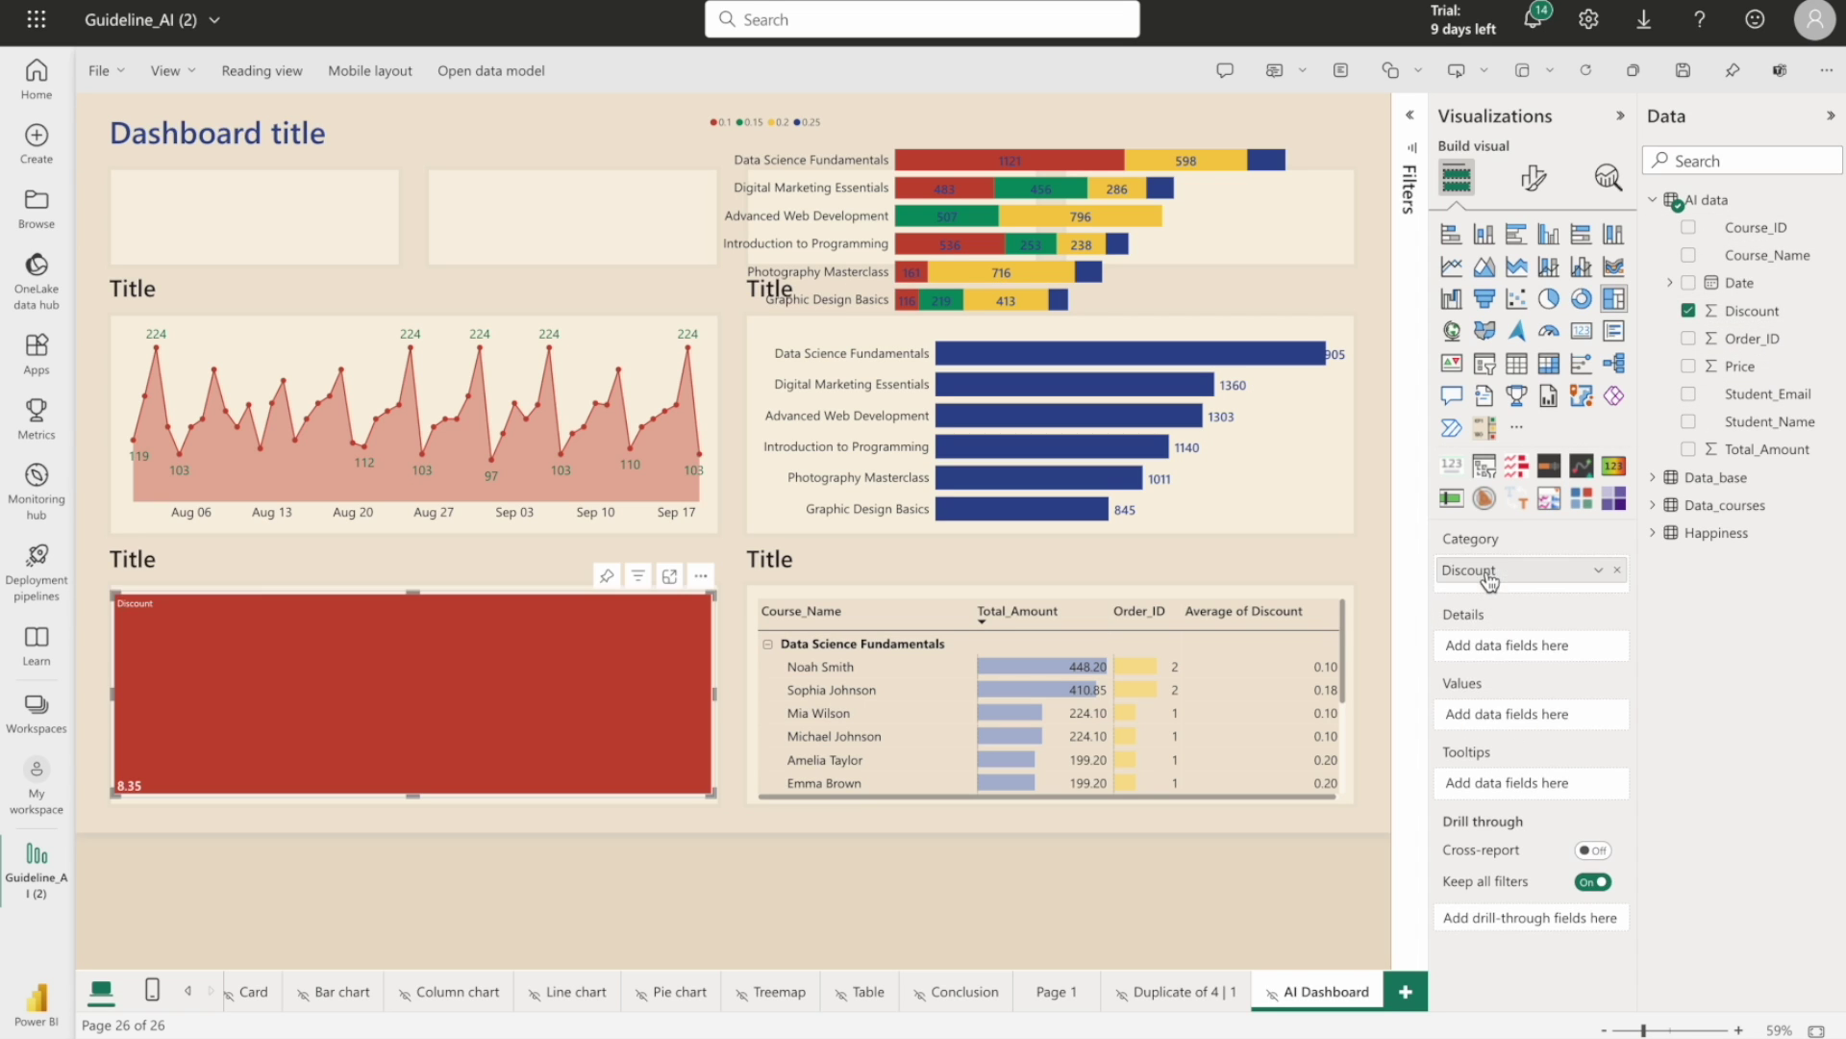
pyautogui.click(1689, 449)
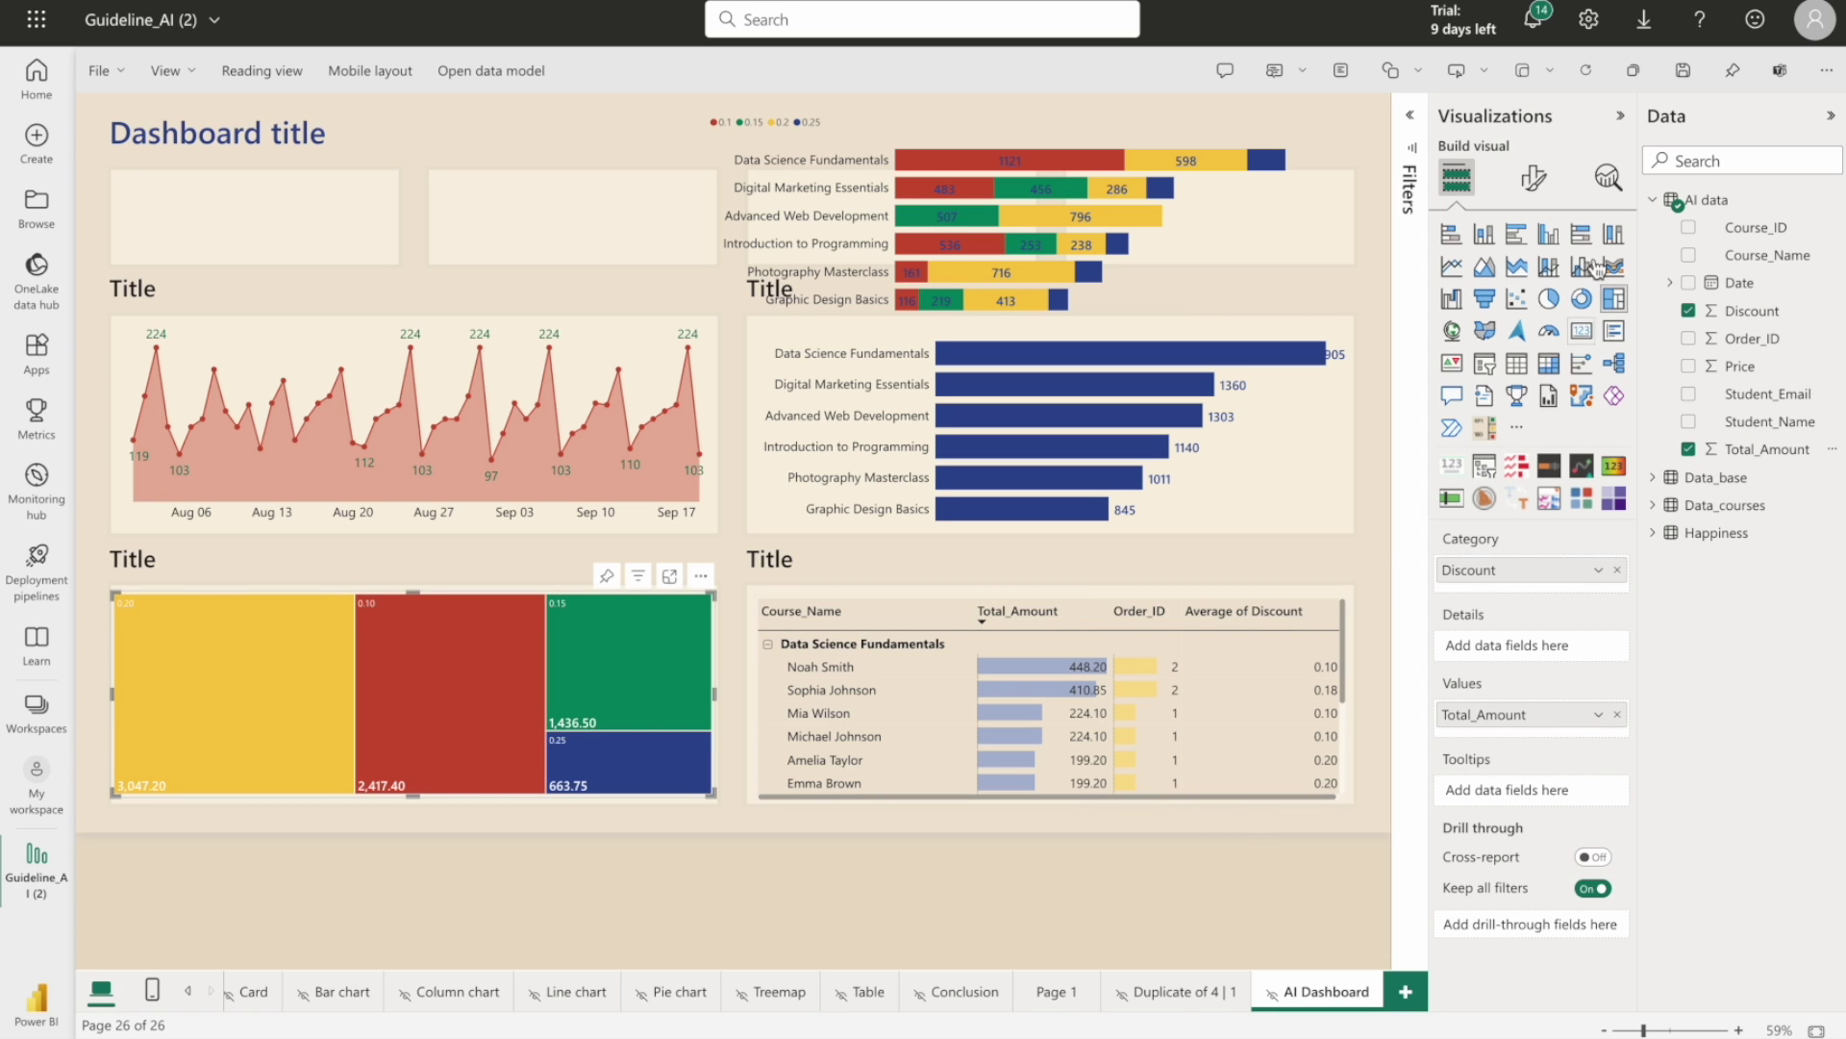
# Set the treemap's category label font size to 15
pyautogui.click(1534, 178)
pyautogui.click(1534, 442)
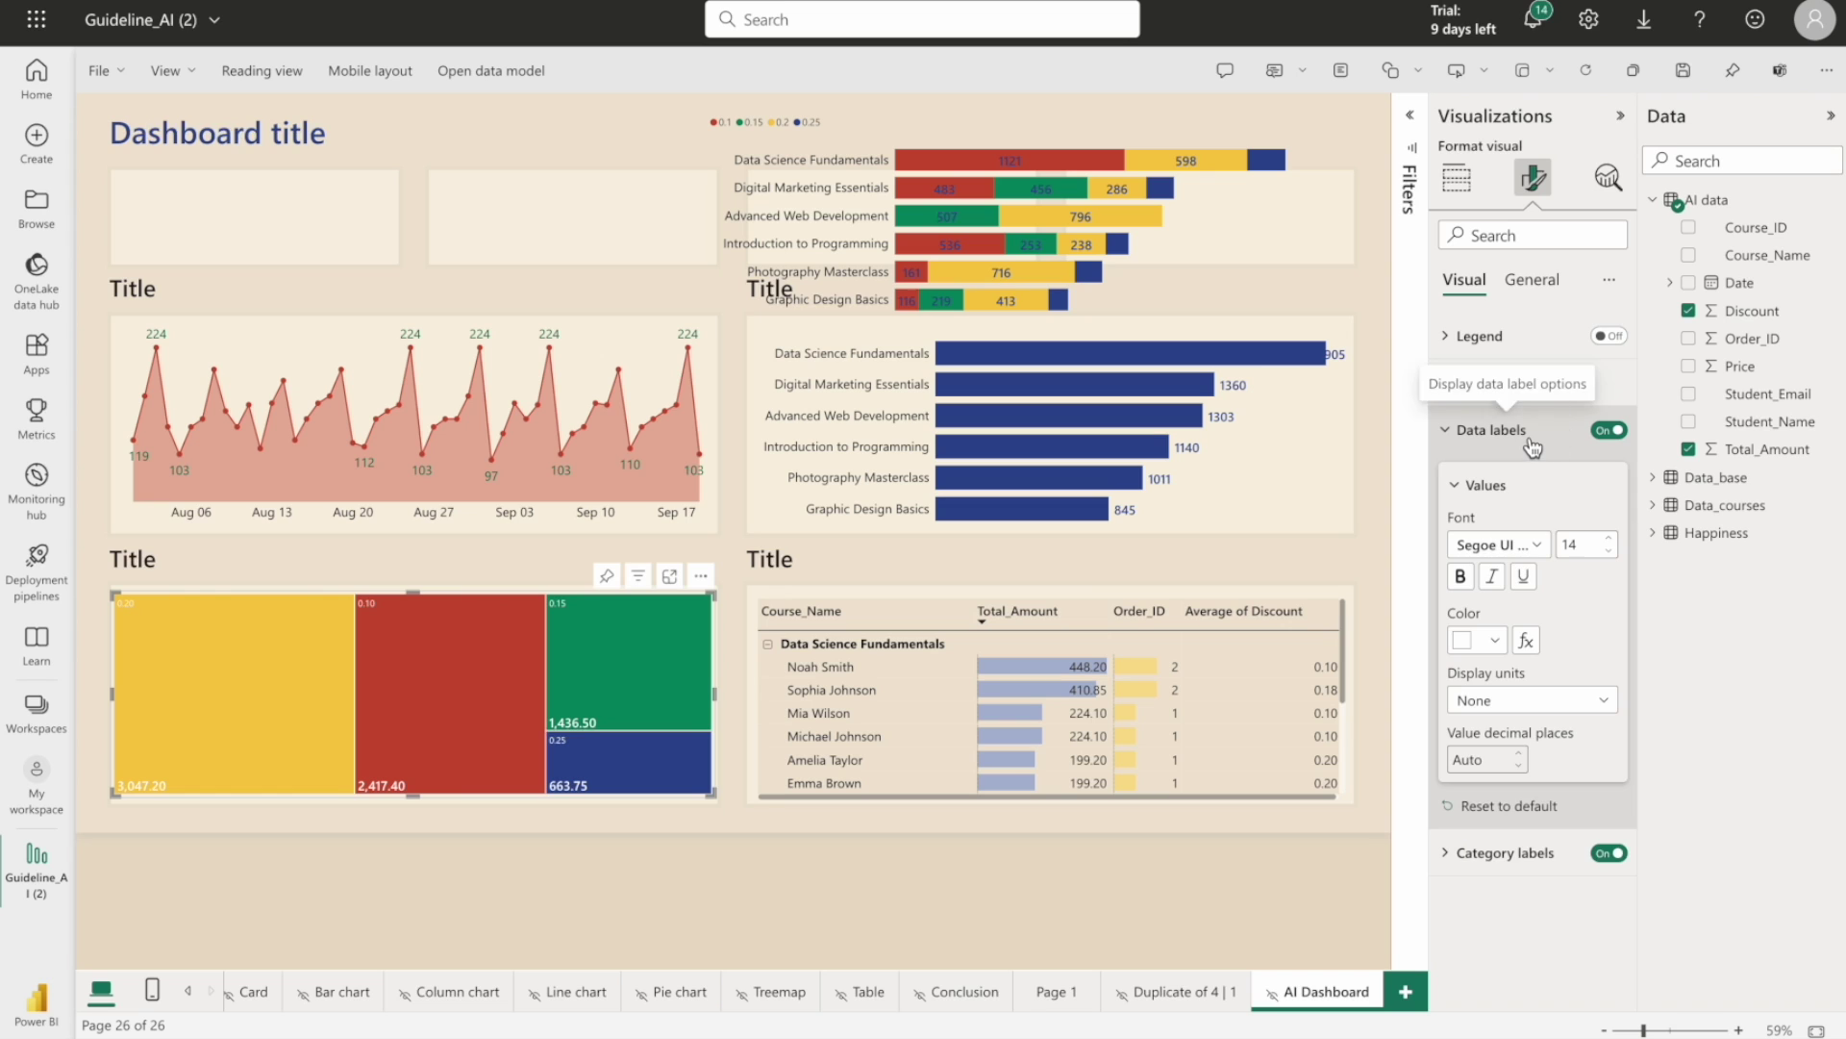
pyautogui.click(1533, 443)
pyautogui.click(1533, 476)
pyautogui.click(1605, 586)
pyautogui.click(1605, 586)
pyautogui.click(1606, 586)
pyautogui.click(1606, 586)
pyautogui.click(1607, 586)
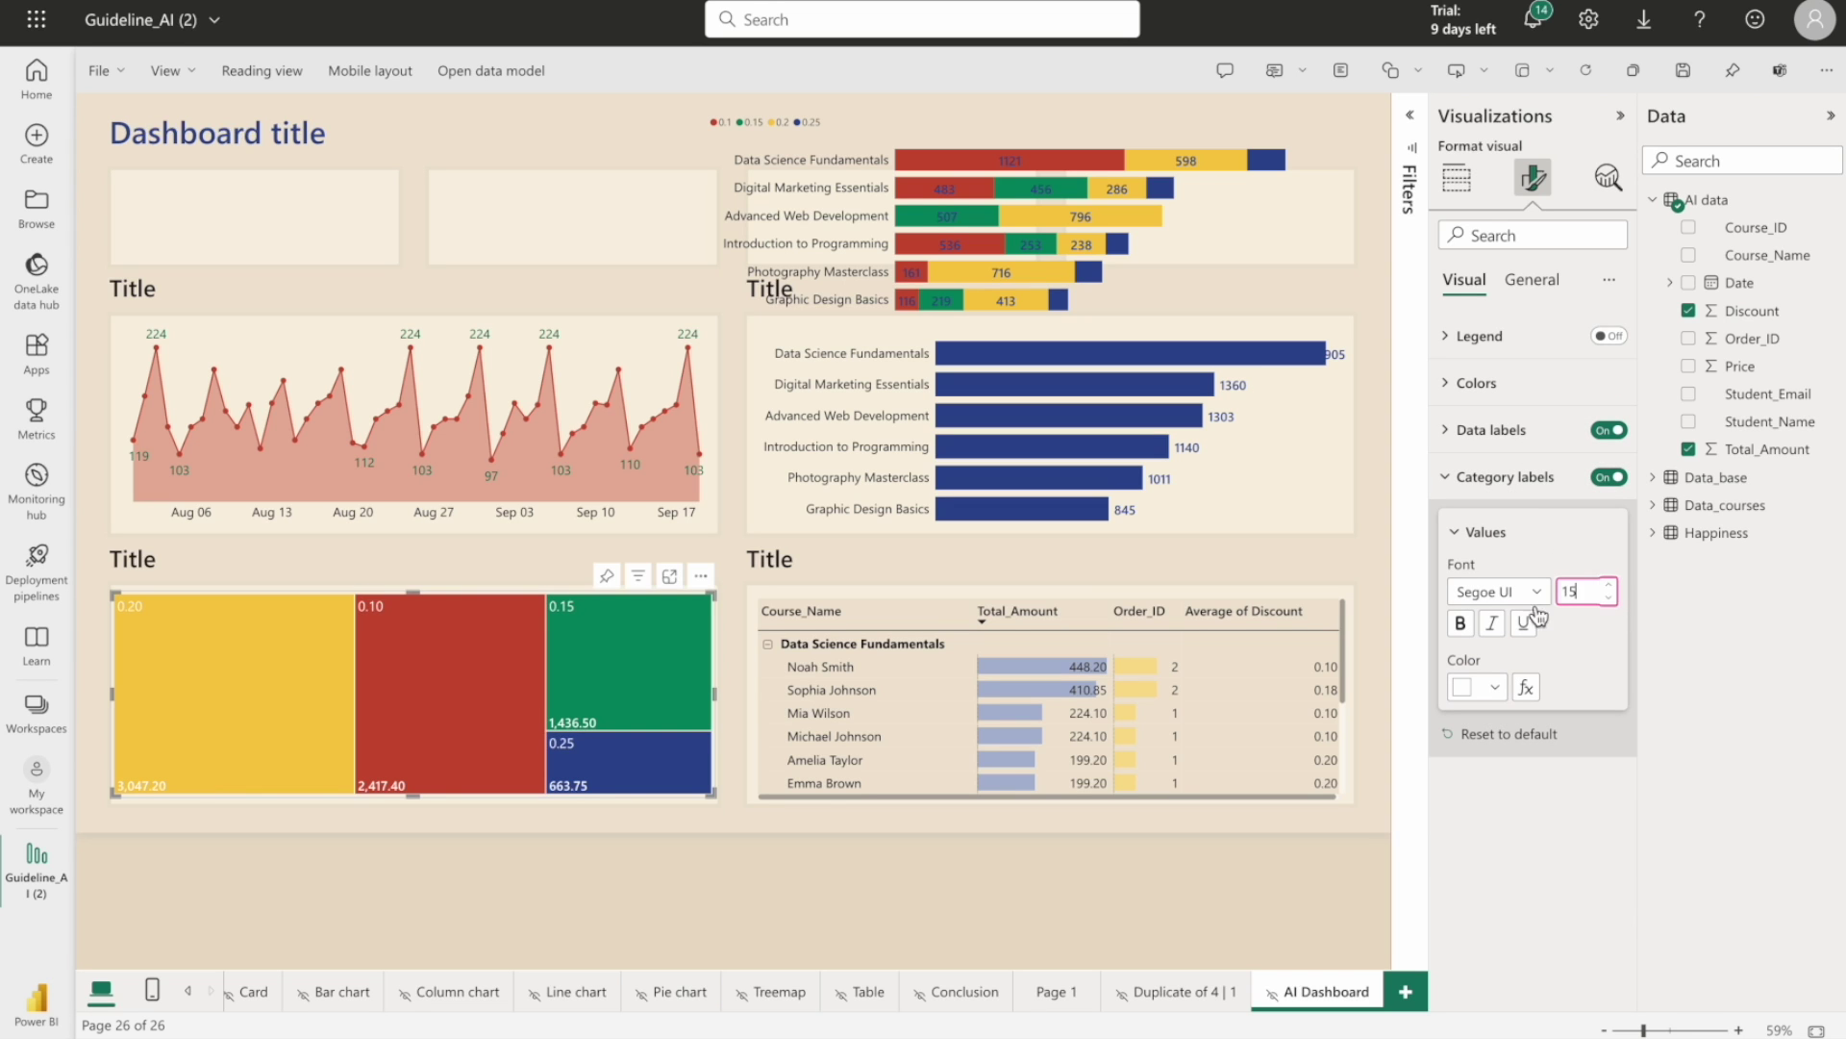
pyautogui.click(1481, 532)
pyautogui.click(1505, 476)
pyautogui.click(1150, 888)
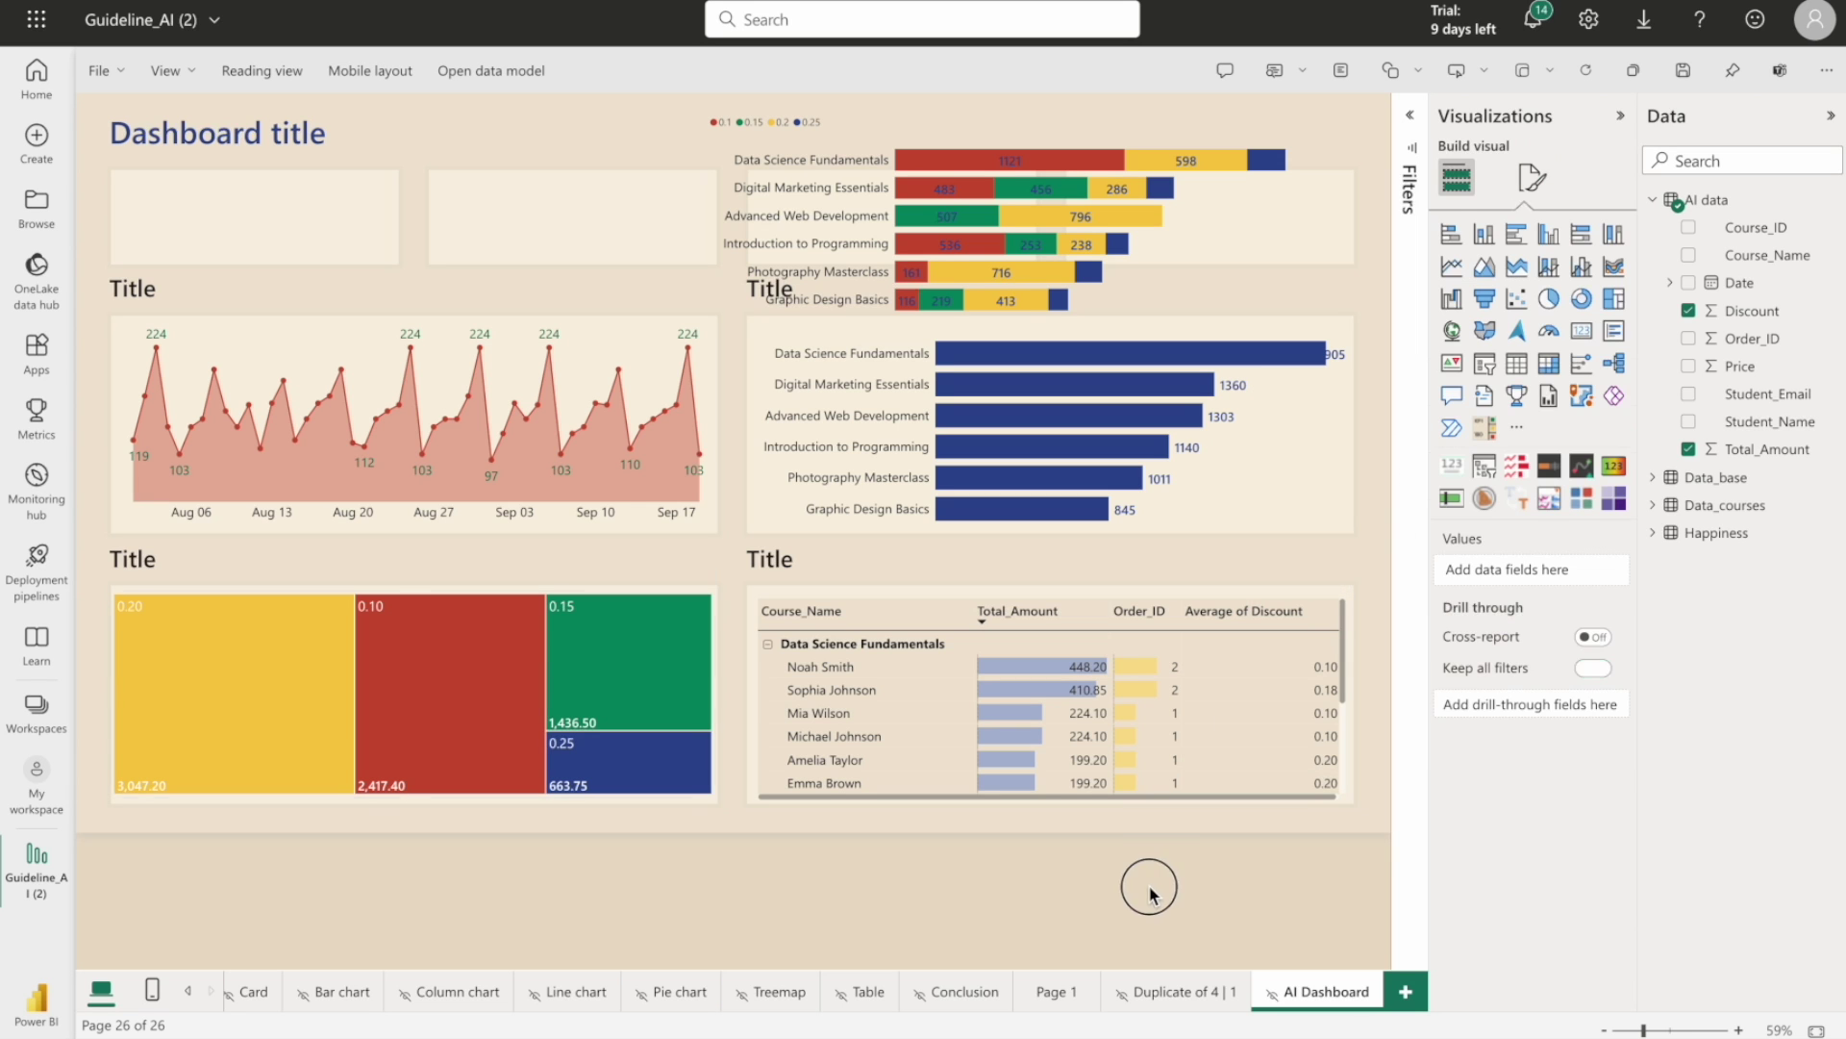
# Delete the stacked bar chart that overlaps the dashboard's upper-right blocks
pyautogui.click(1246, 125)
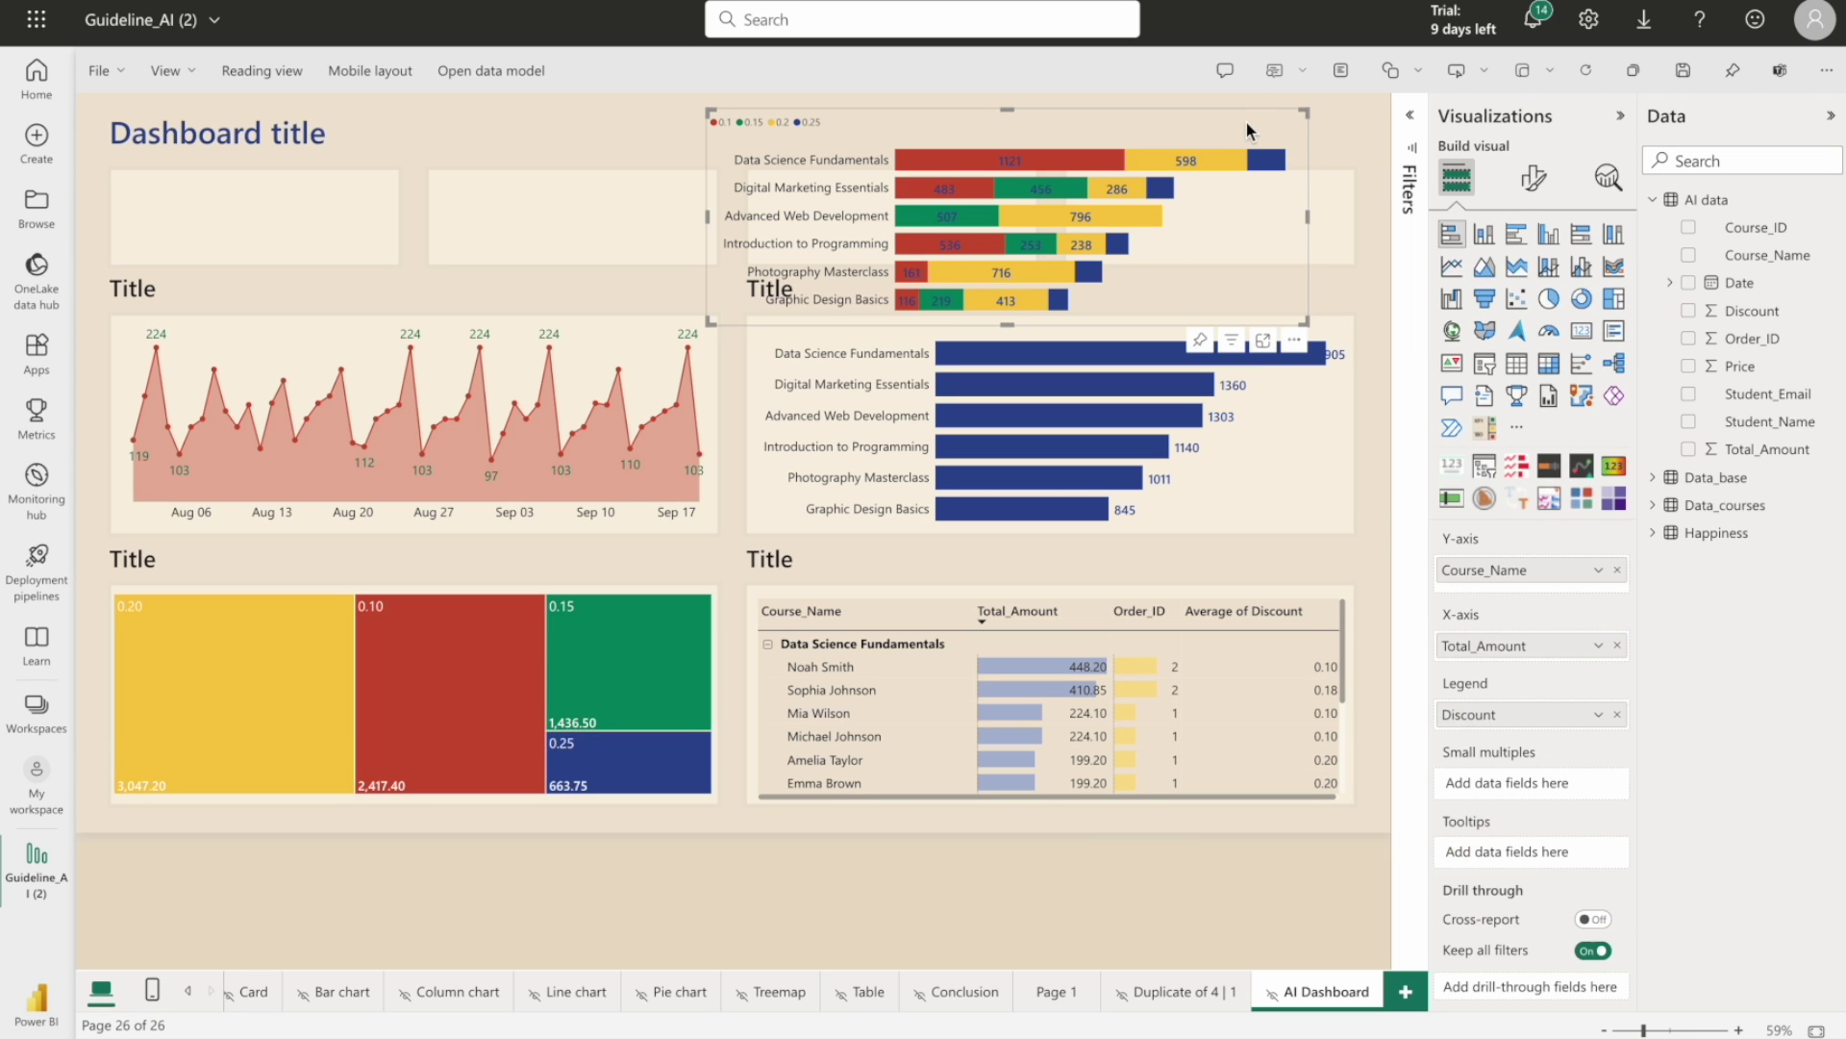
pyautogui.click(1305, 338)
pyautogui.click(1340, 438)
# Check the recommended KPI Cards fields in ChatGPT, and open the report's card guideline from the Compass page
pyautogui.click(430, 130)
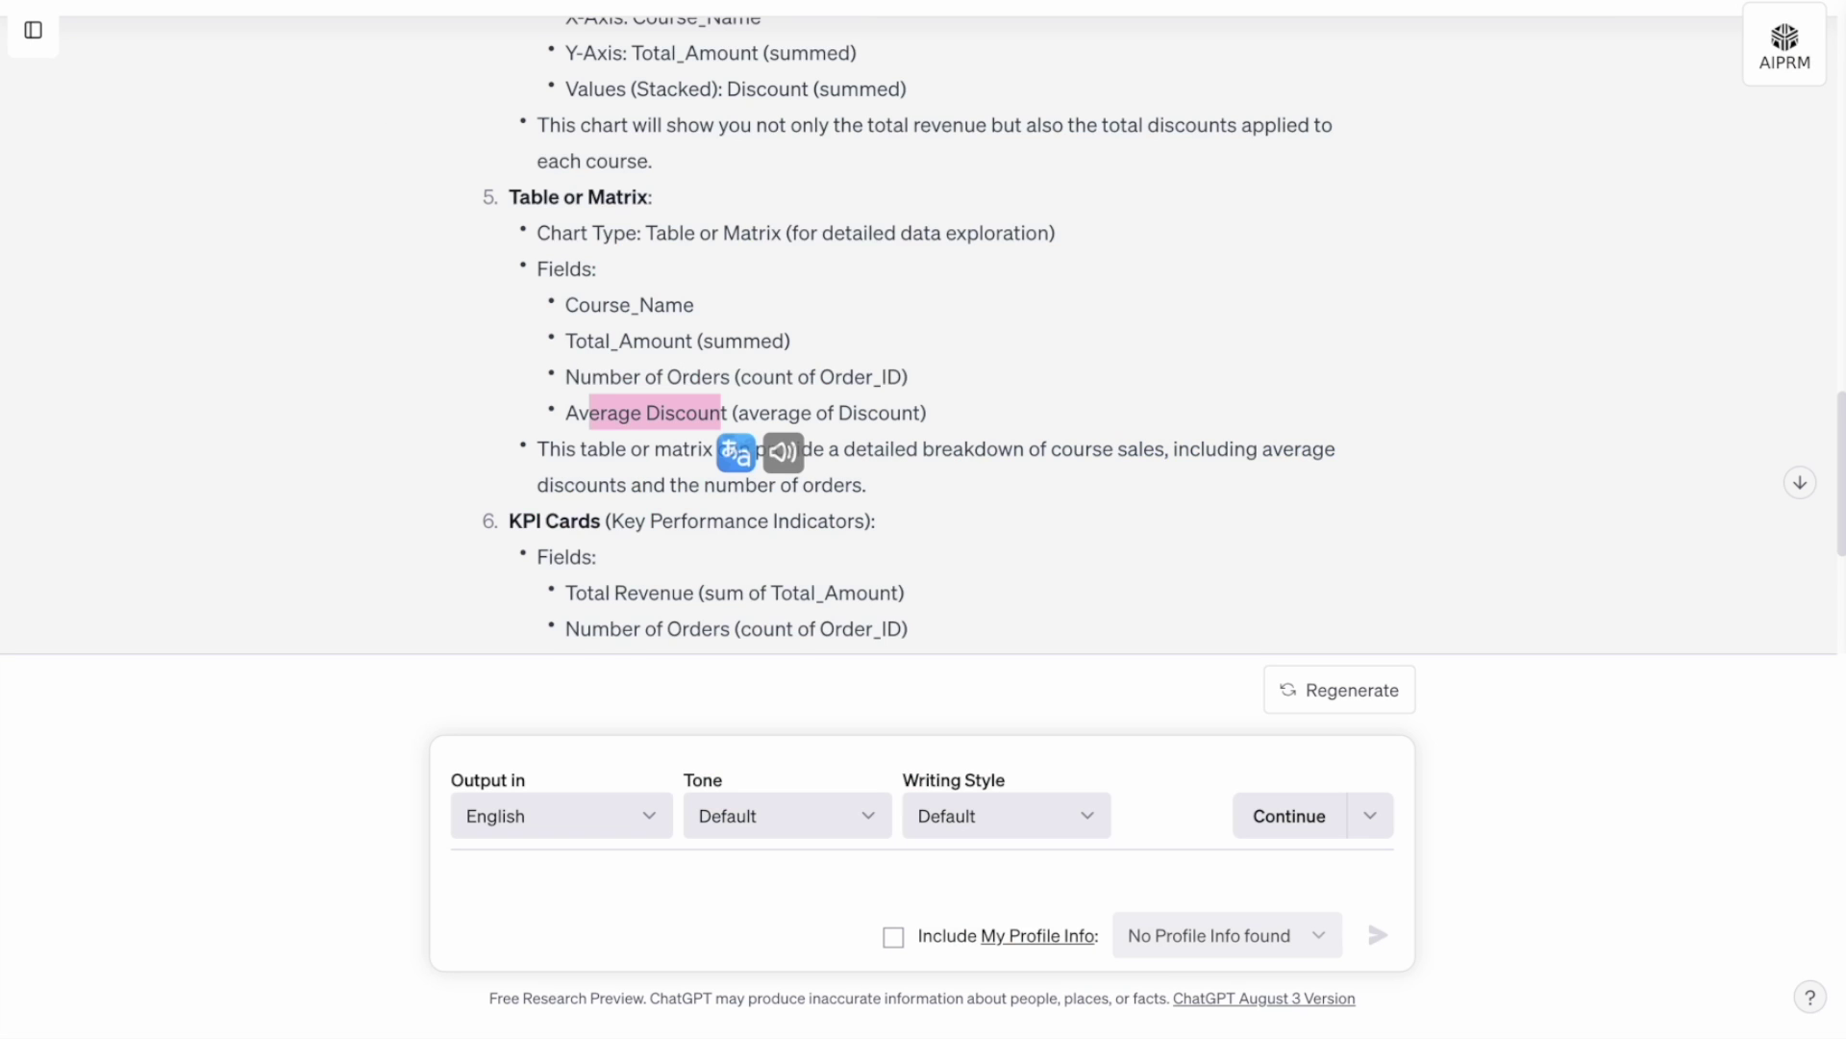
pyautogui.scroll(-2, 595, 447)
pyautogui.moveTo(564, 408)
pyautogui.mouseDown()
pyautogui.moveTo(1013, 478)
pyautogui.moveTo(577, 408)
pyautogui.mouseUp()
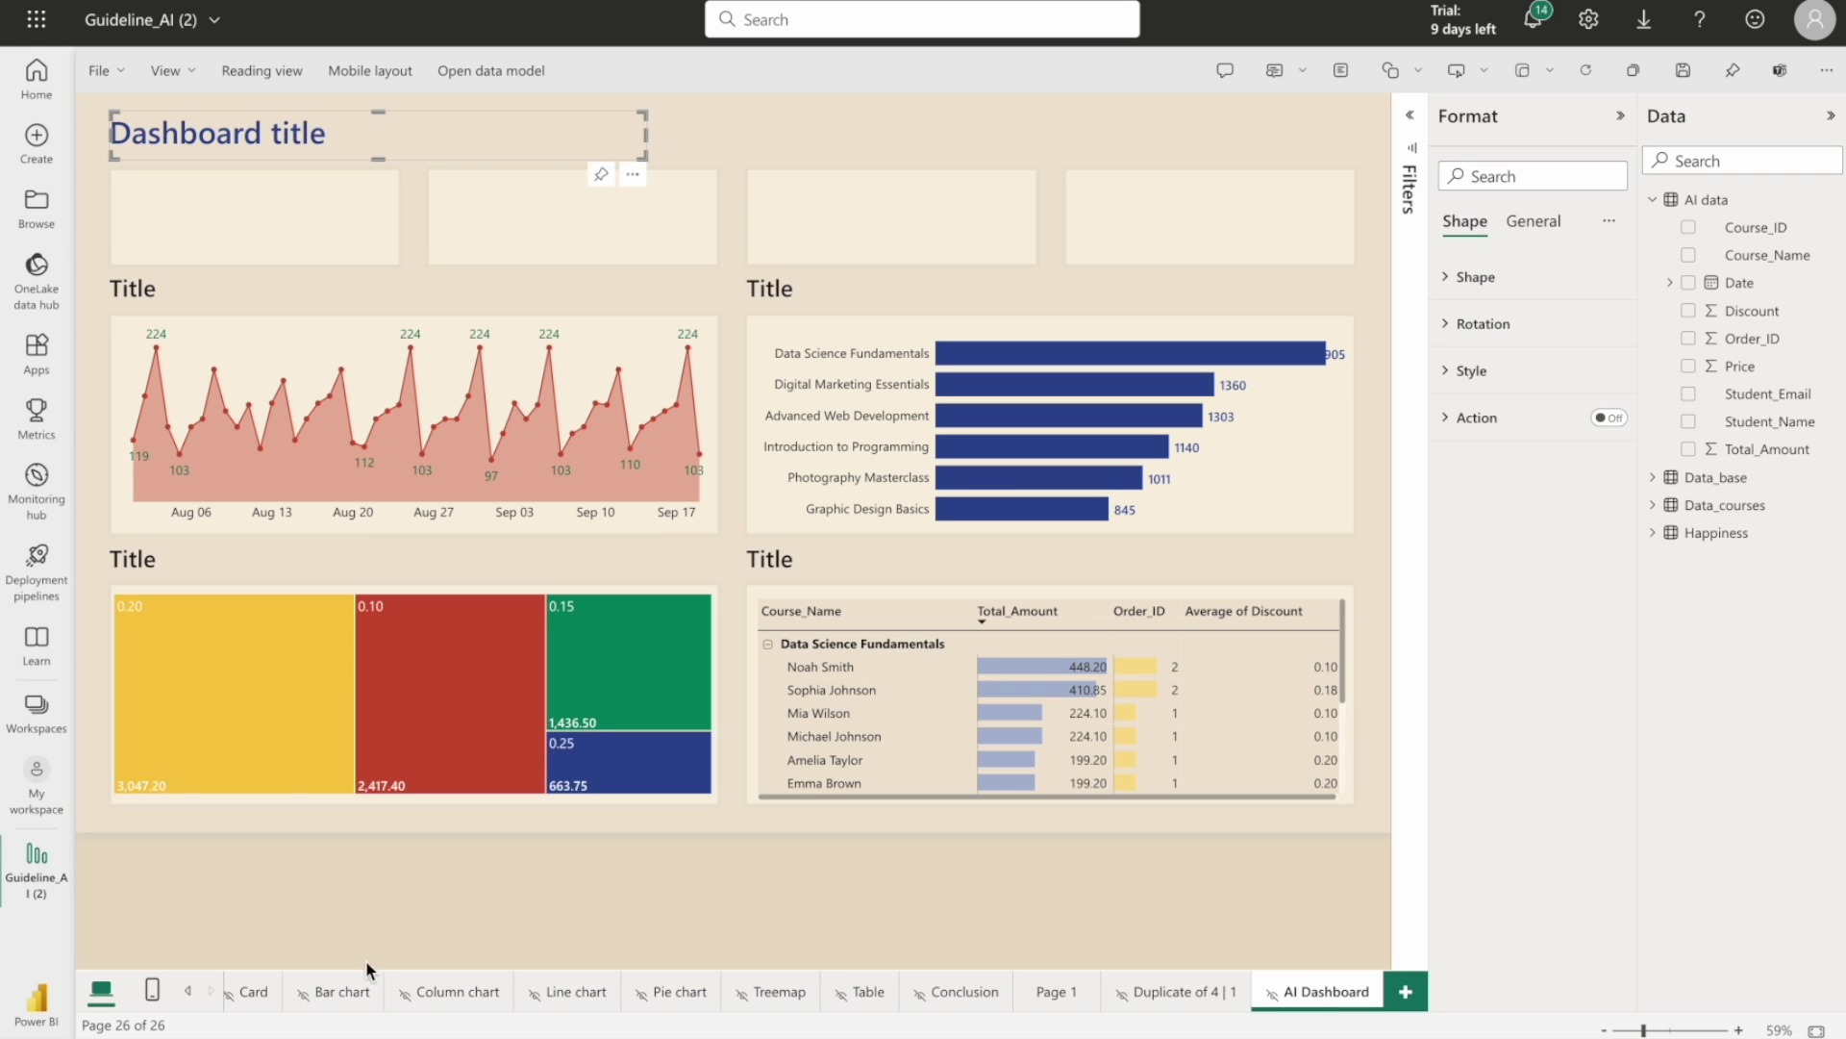
pyautogui.click(188, 991)
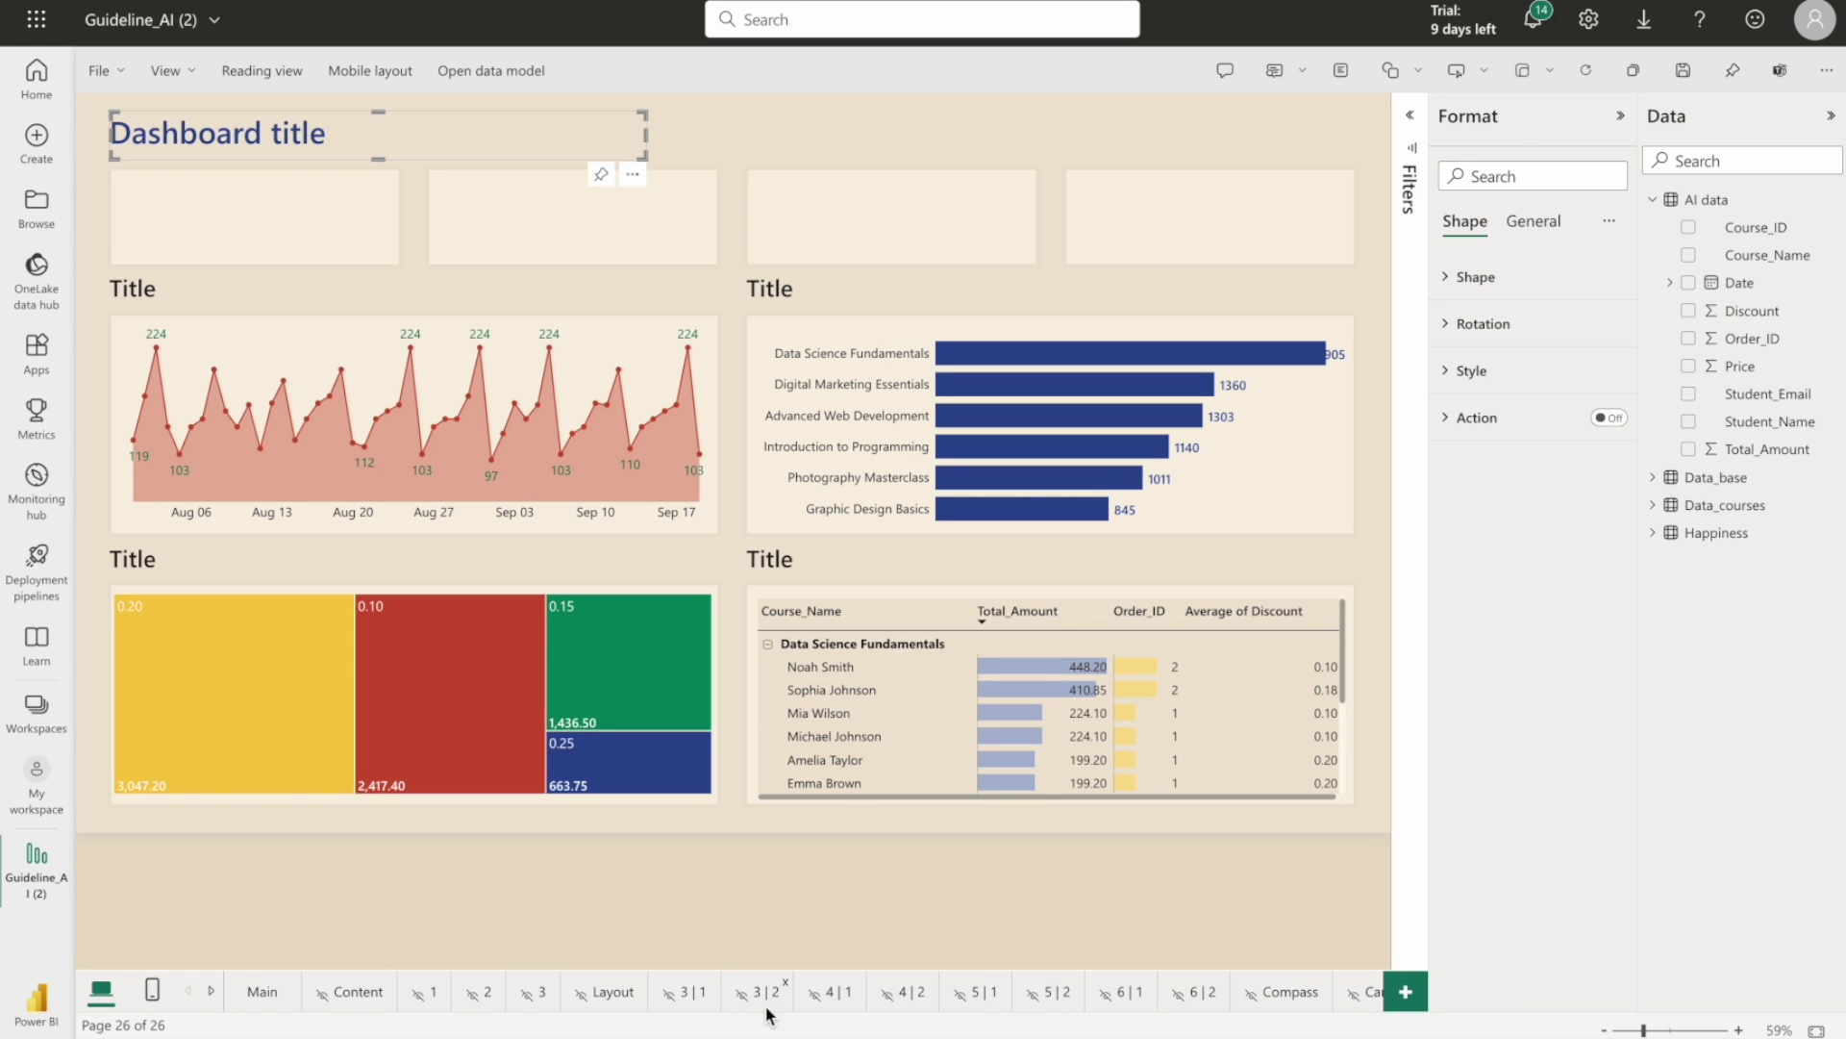
pyautogui.click(1279, 993)
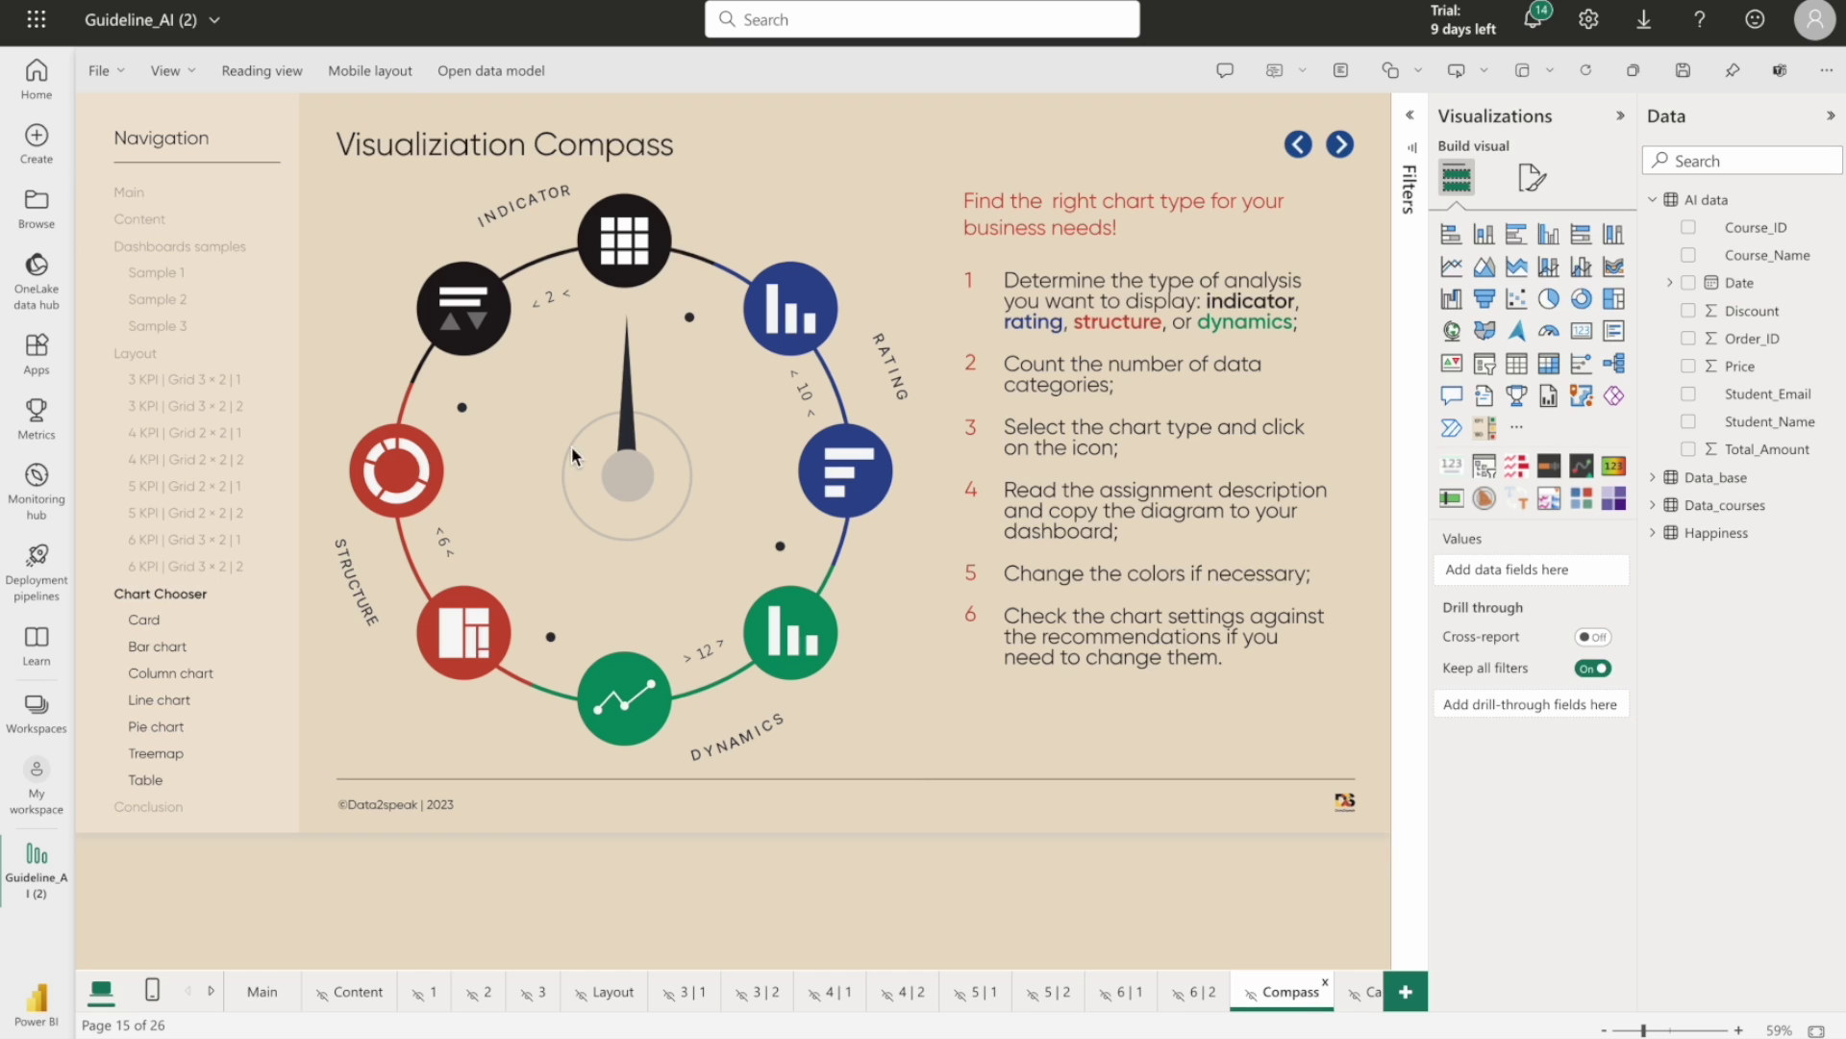
pyautogui.click(478, 298)
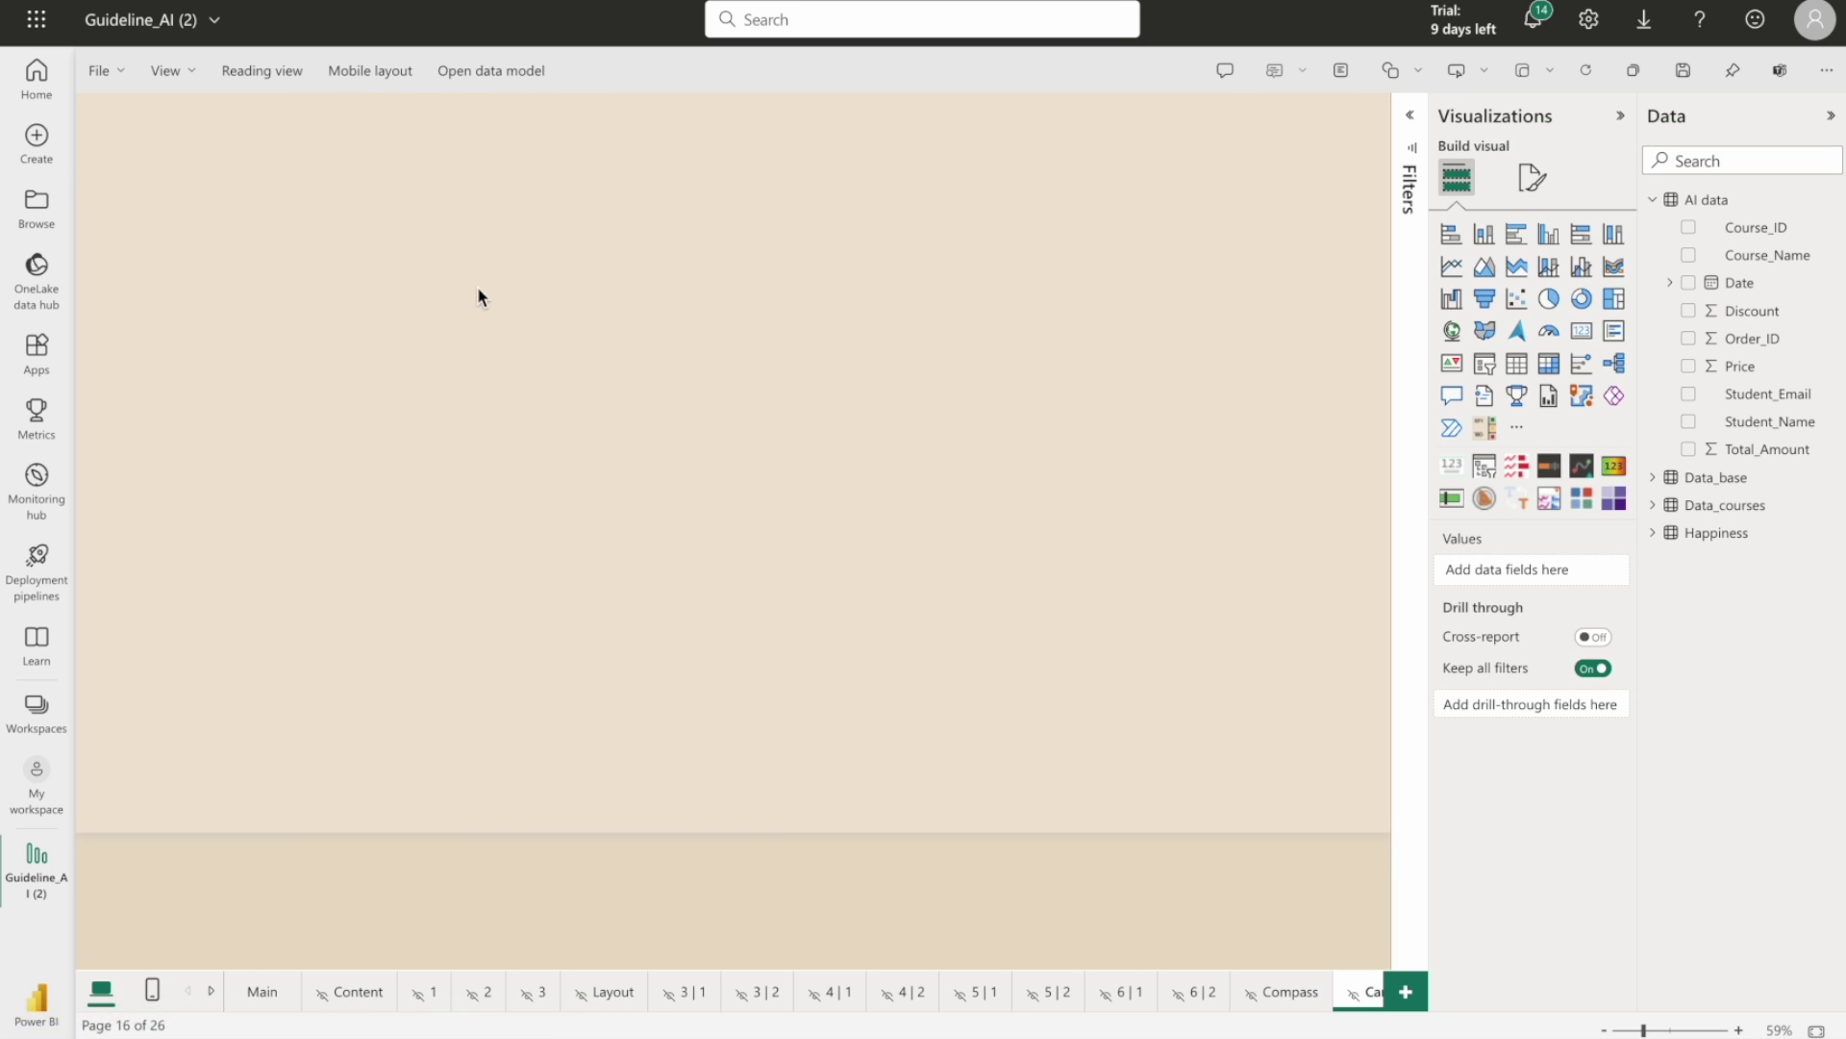
# Copy the standard Orders, pcs card from the Card guideline page and paste it onto the AI Dashboard page
pyautogui.click(475, 352)
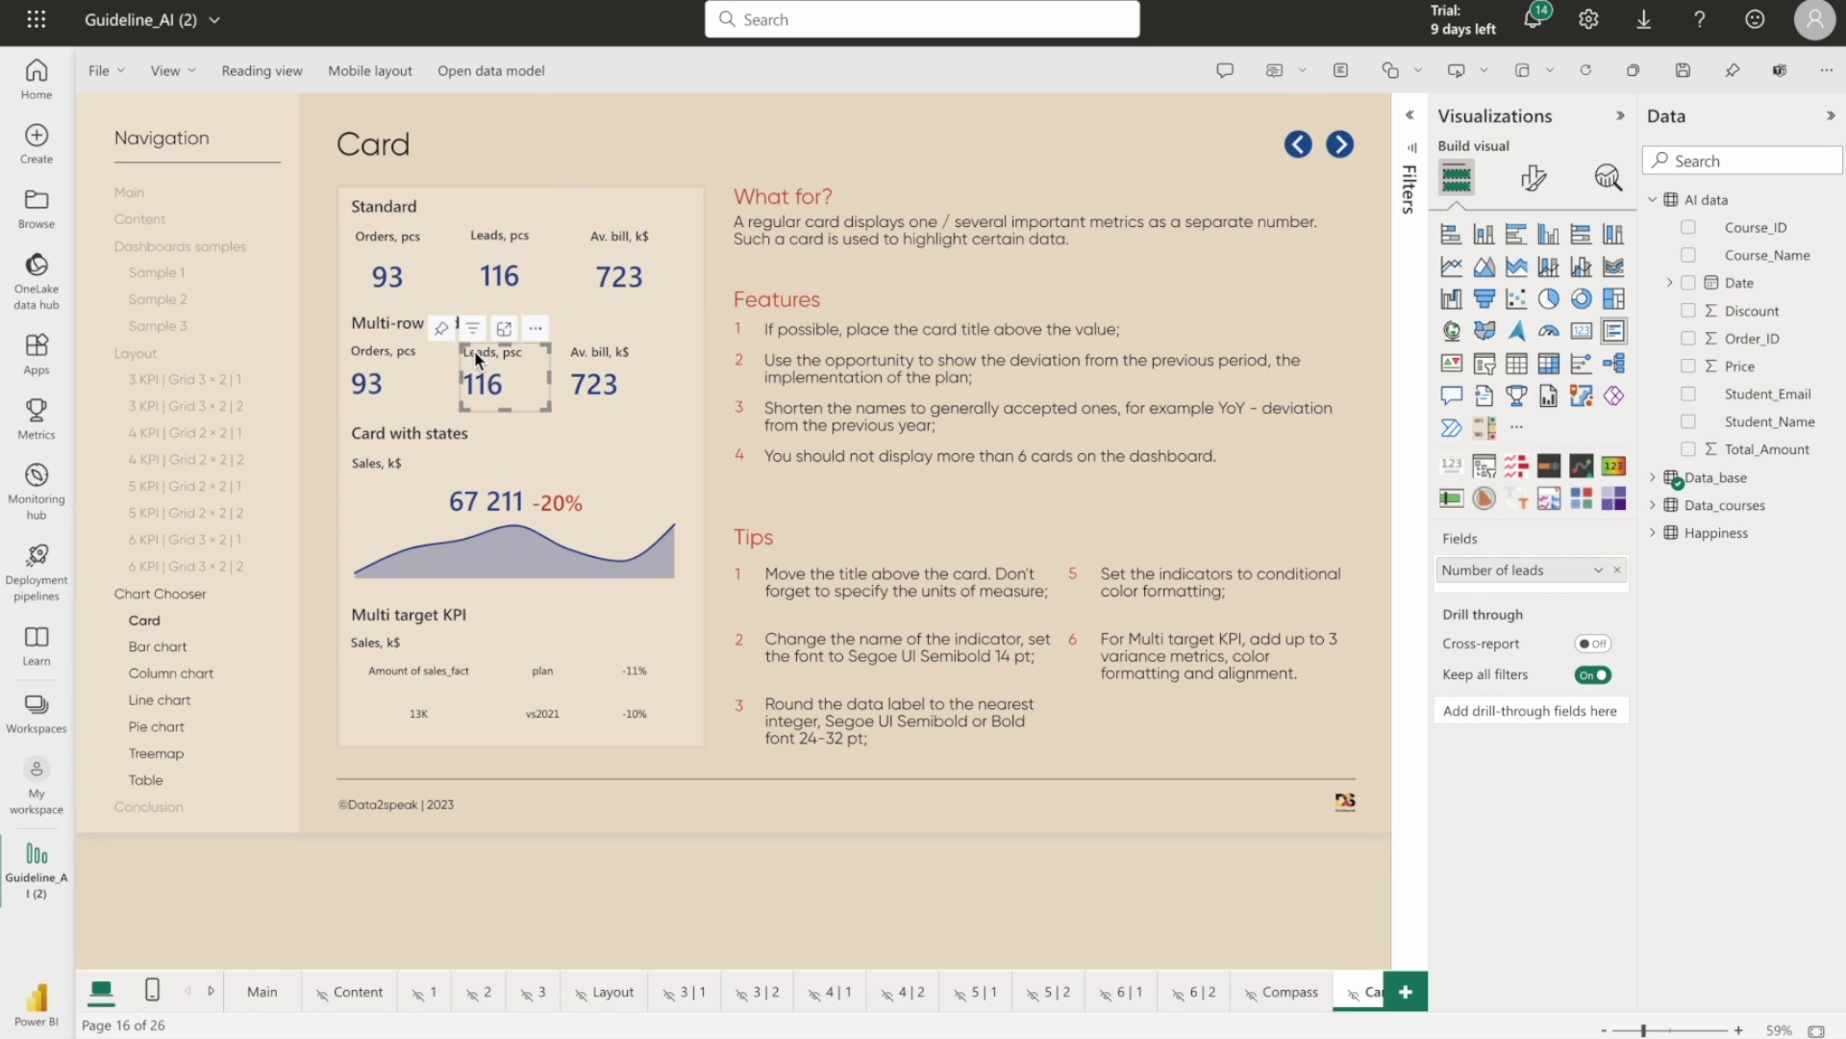
pyautogui.click(421, 358)
pyautogui.click(422, 250)
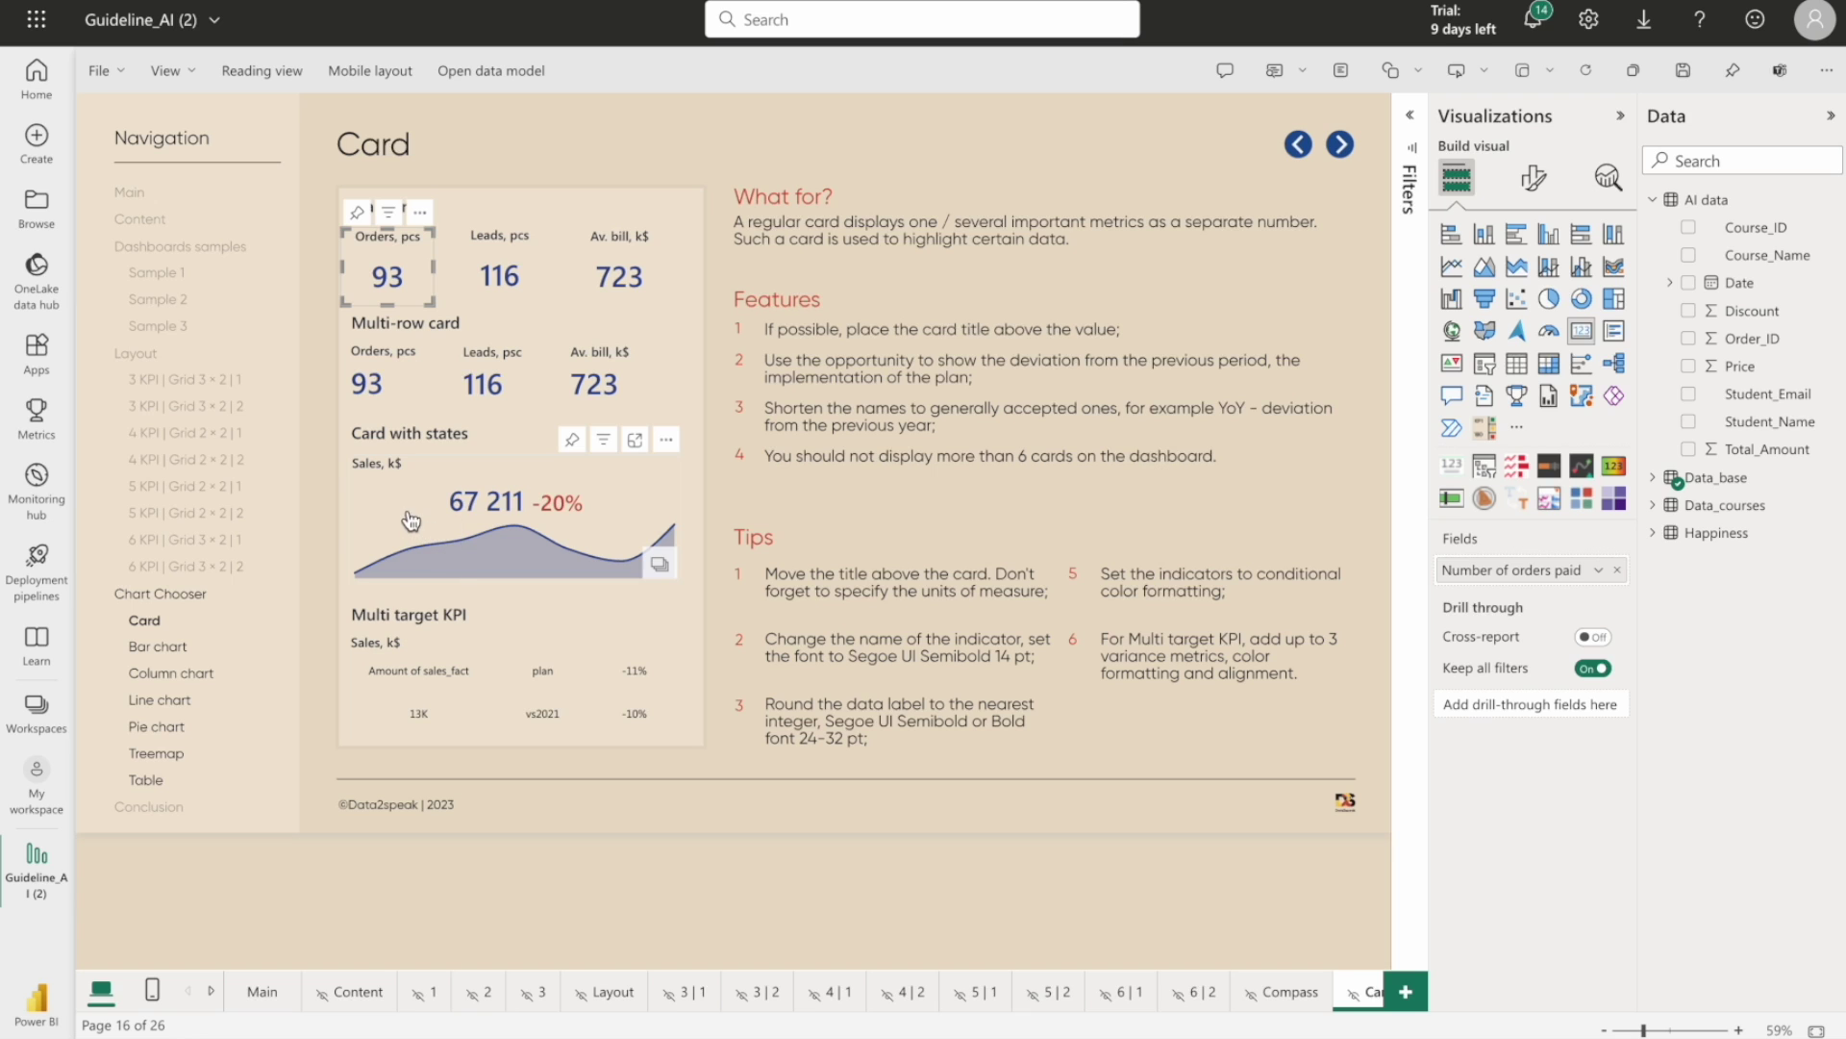
pyautogui.click(328, 480)
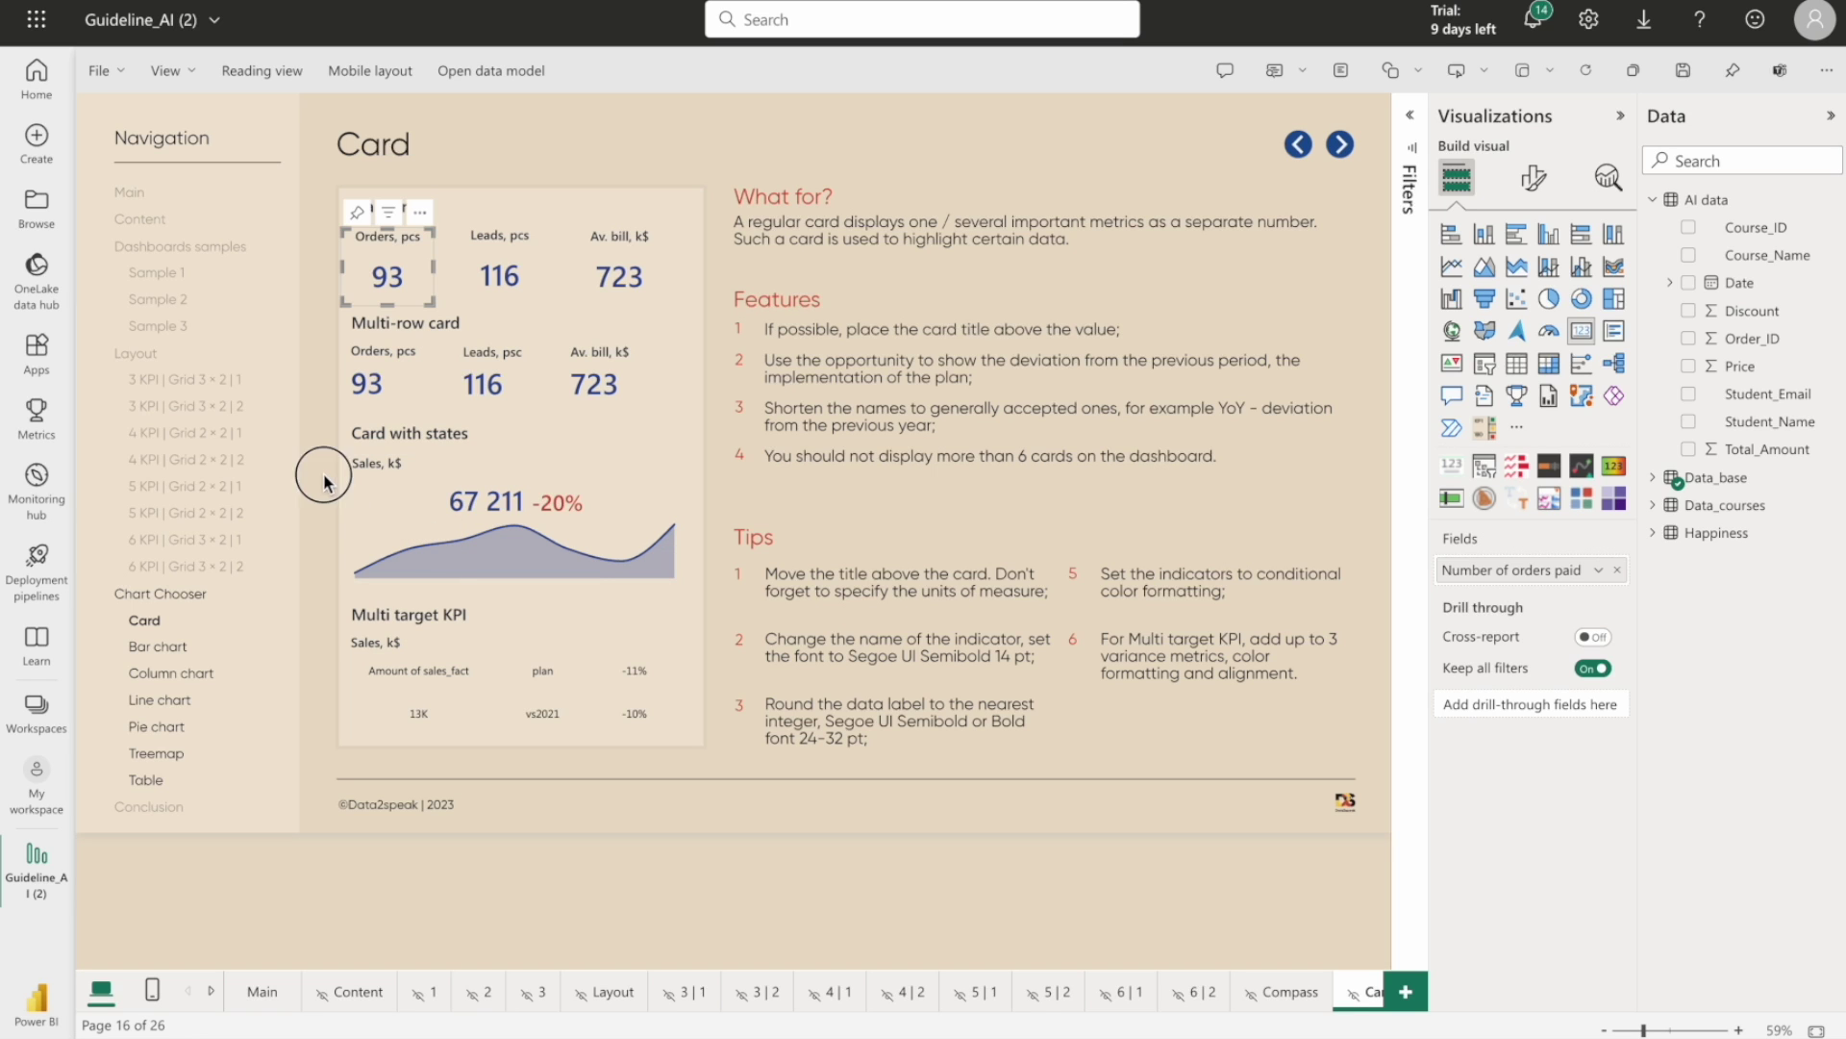
pyautogui.click(430, 280)
pyautogui.click(309, 301)
pyautogui.click(426, 274)
pyautogui.click(212, 992)
pyautogui.click(212, 993)
pyautogui.click(1319, 992)
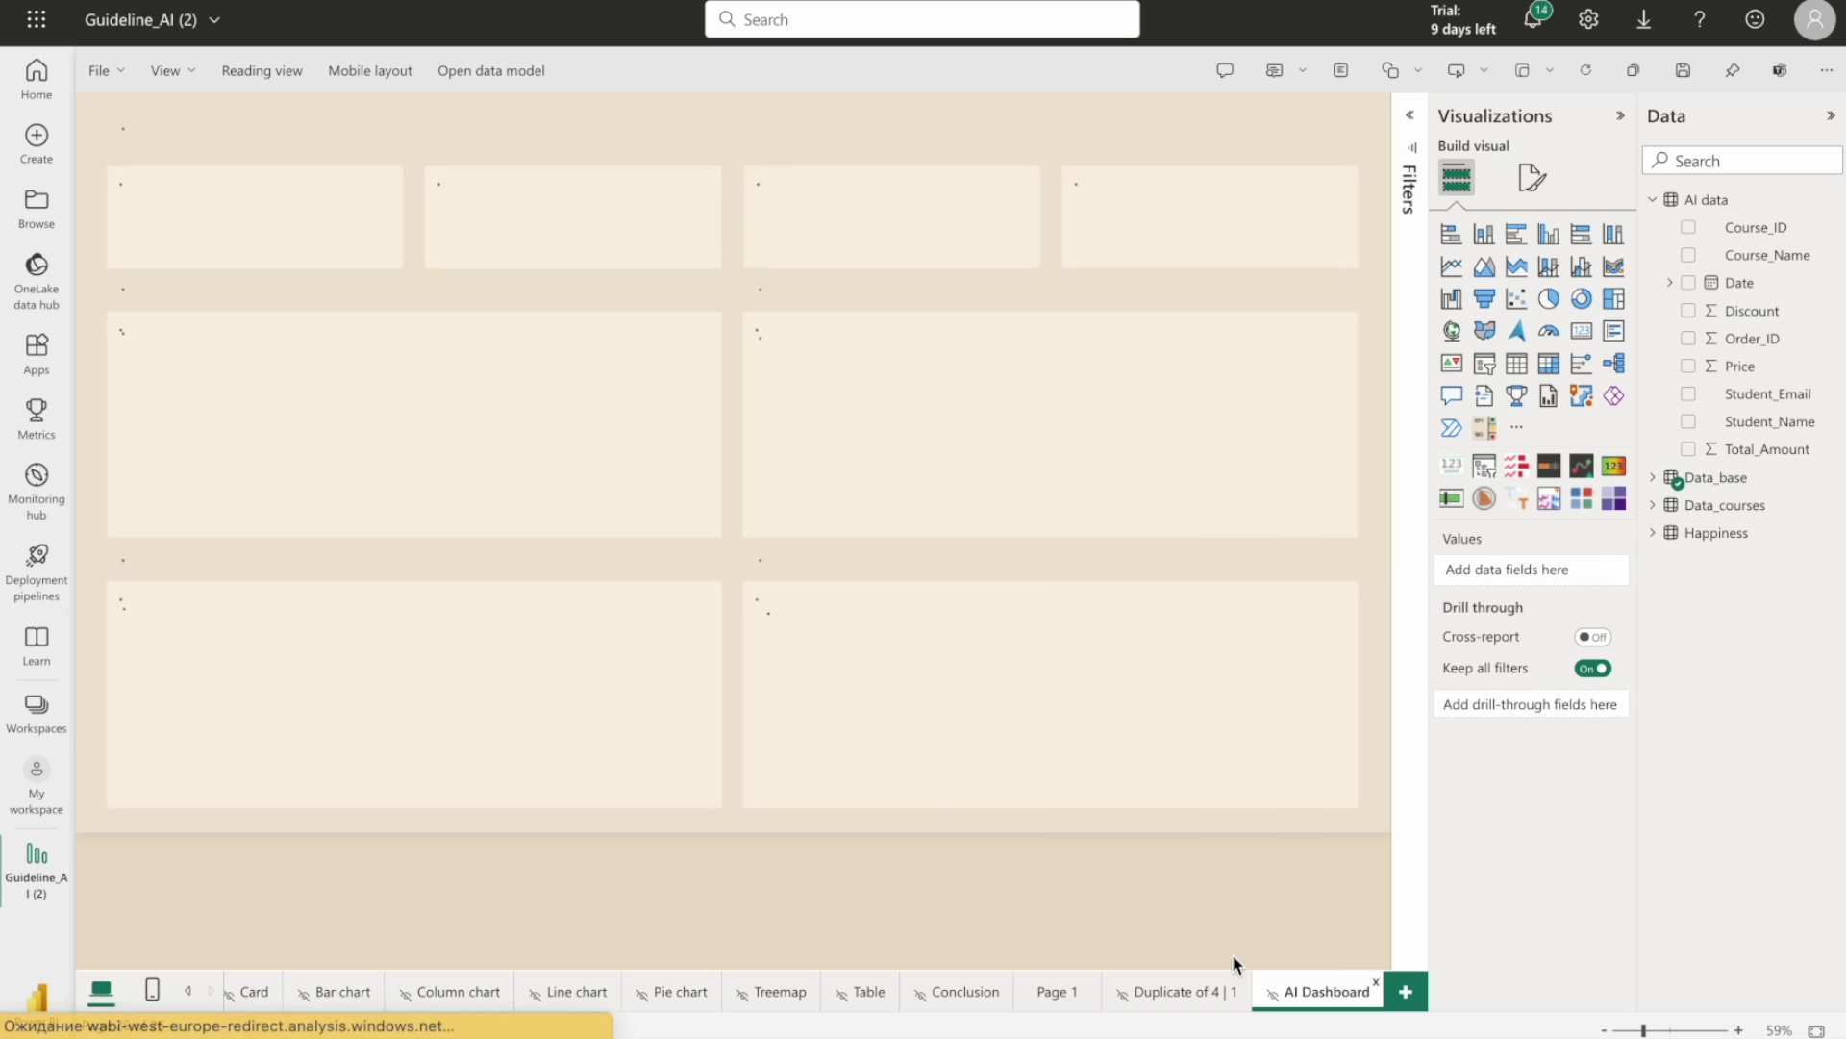
pyautogui.hotkey('ctrl', 'v')
# Fit the pasted card into the first KPI block and replace its field with Total_Amount, following ChatGPT's Total Revenue recommendation
pyautogui.moveTo(385, 281); pyautogui.dragTo(402, 229)
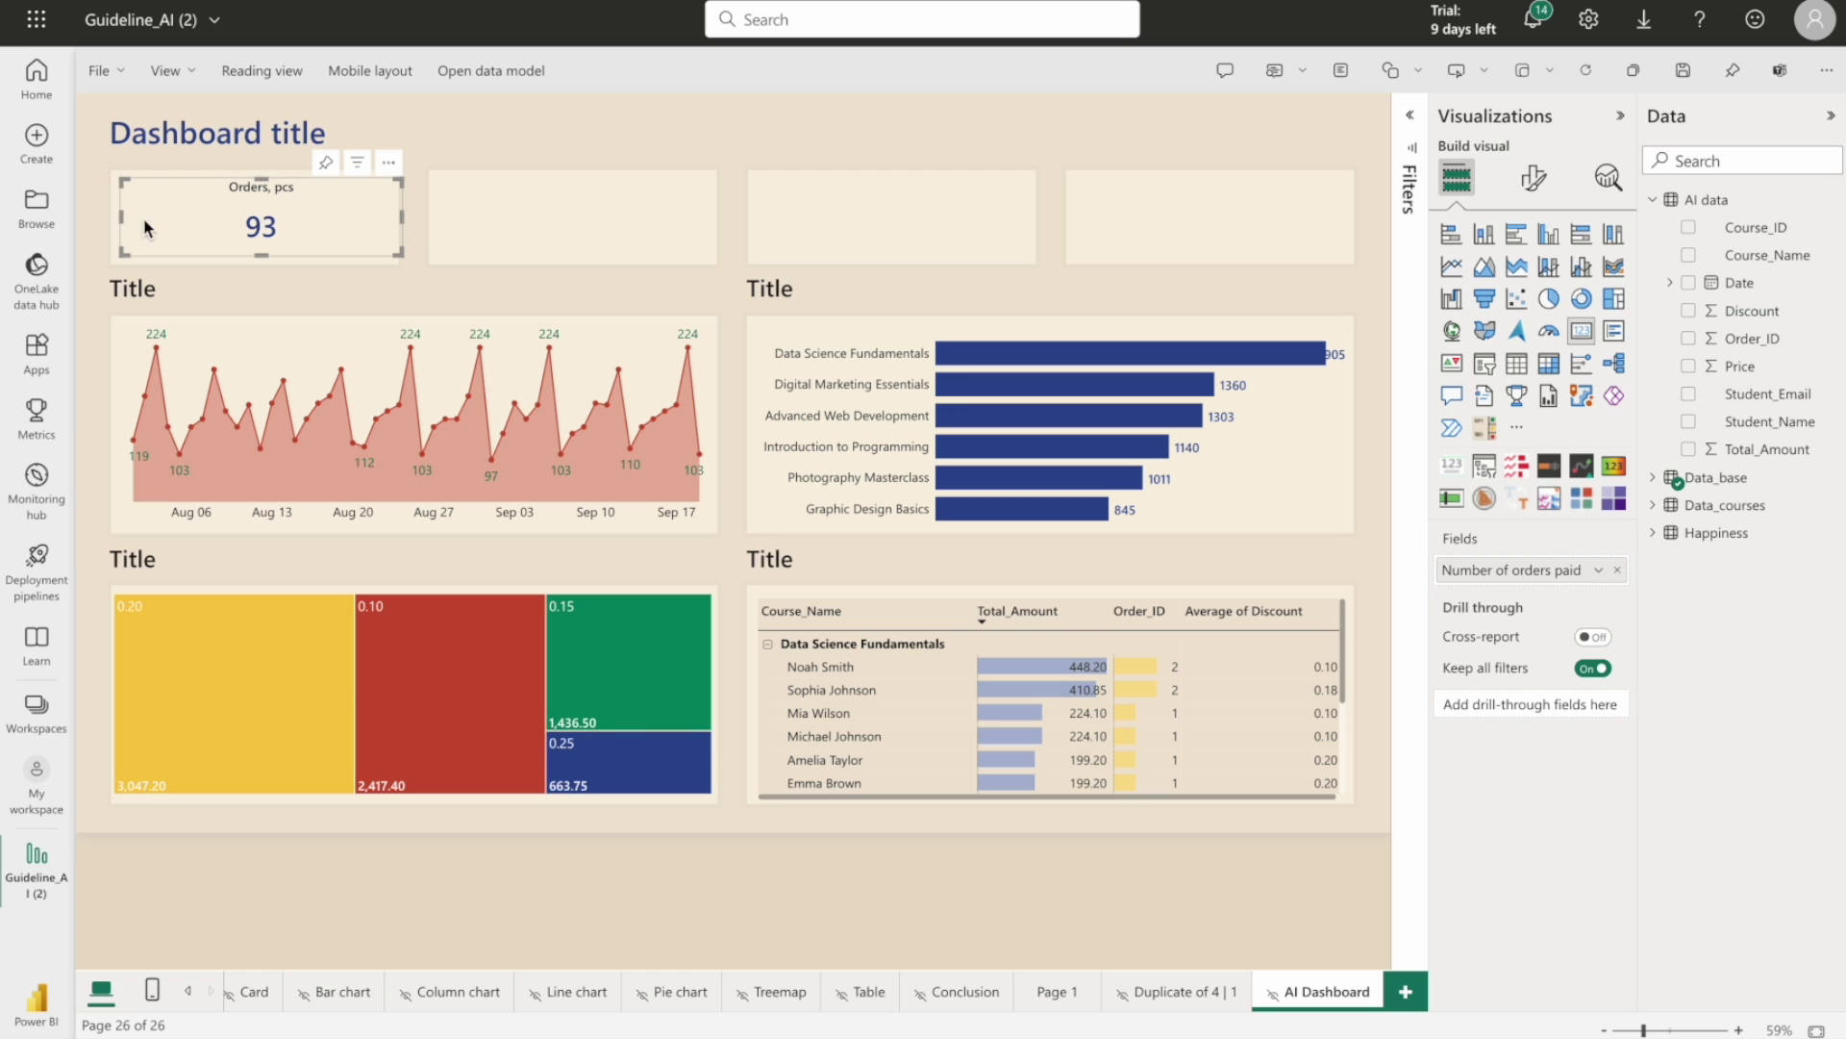
pyautogui.moveTo(121, 225); pyautogui.dragTo(111, 222)
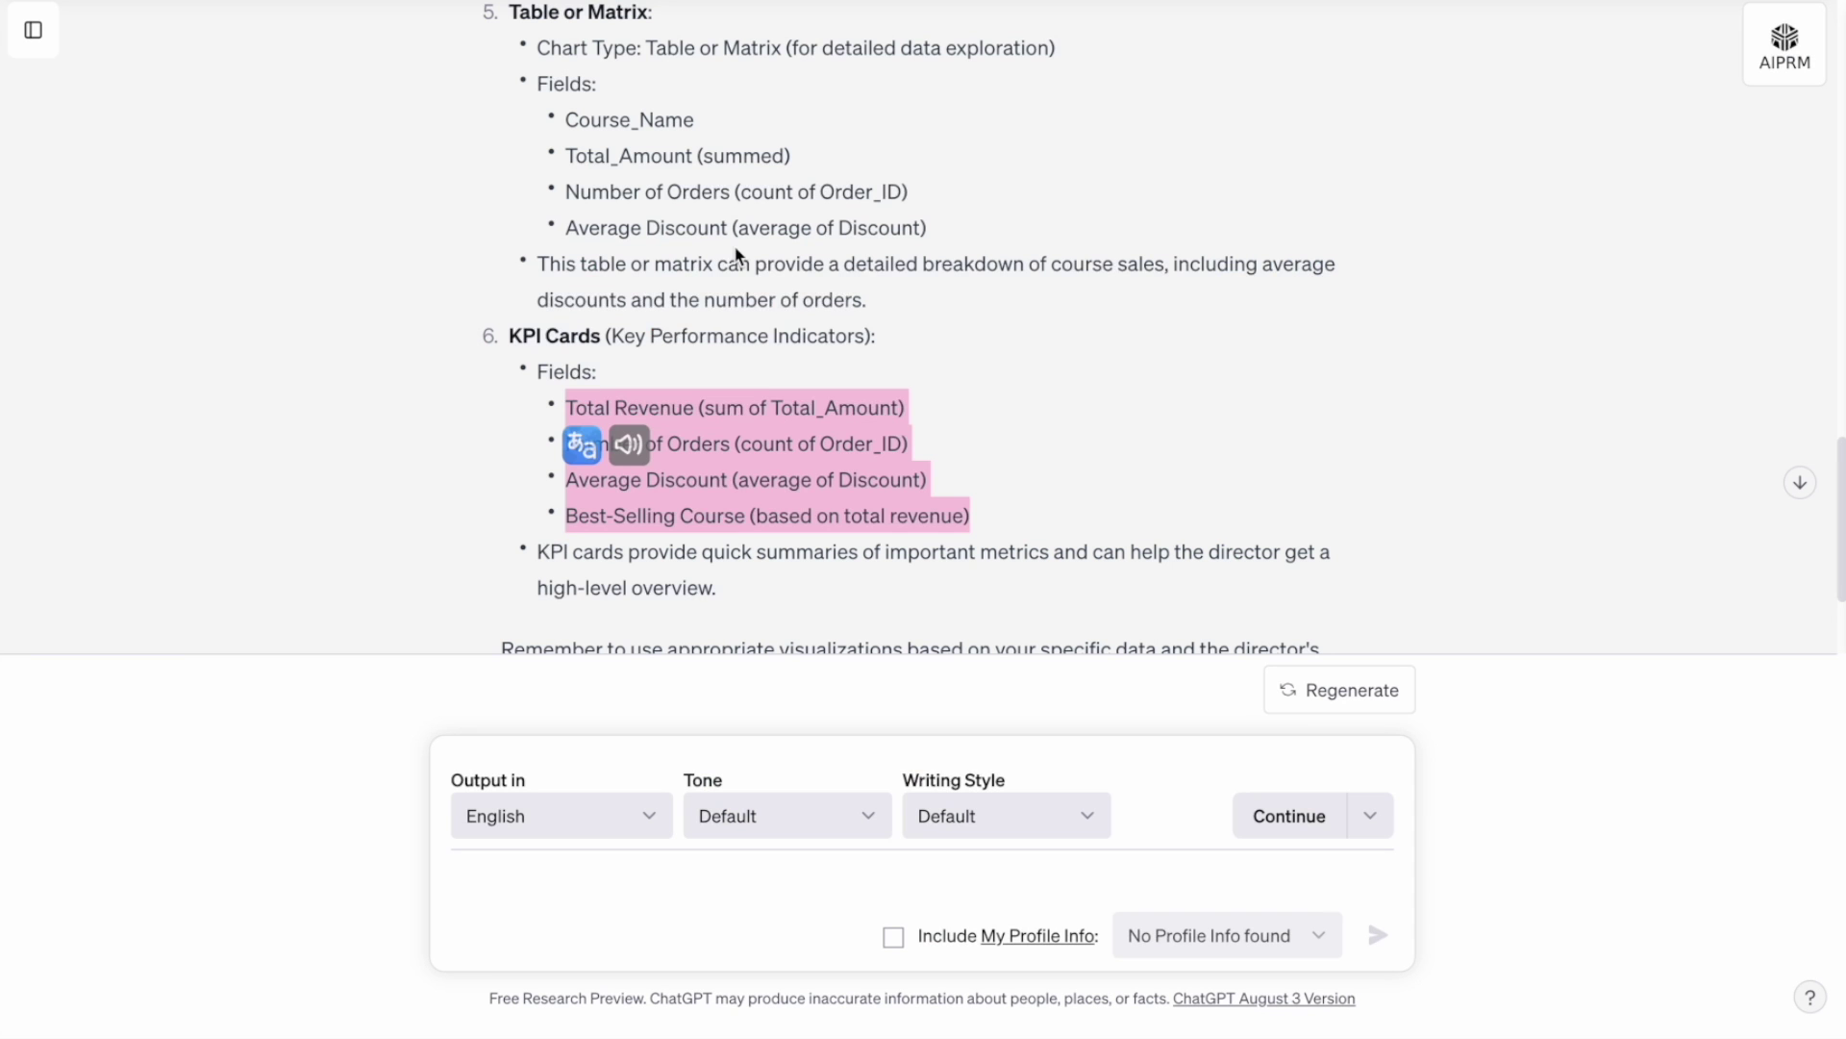
pyautogui.moveTo(905, 408); pyautogui.dragTo(753, 408)
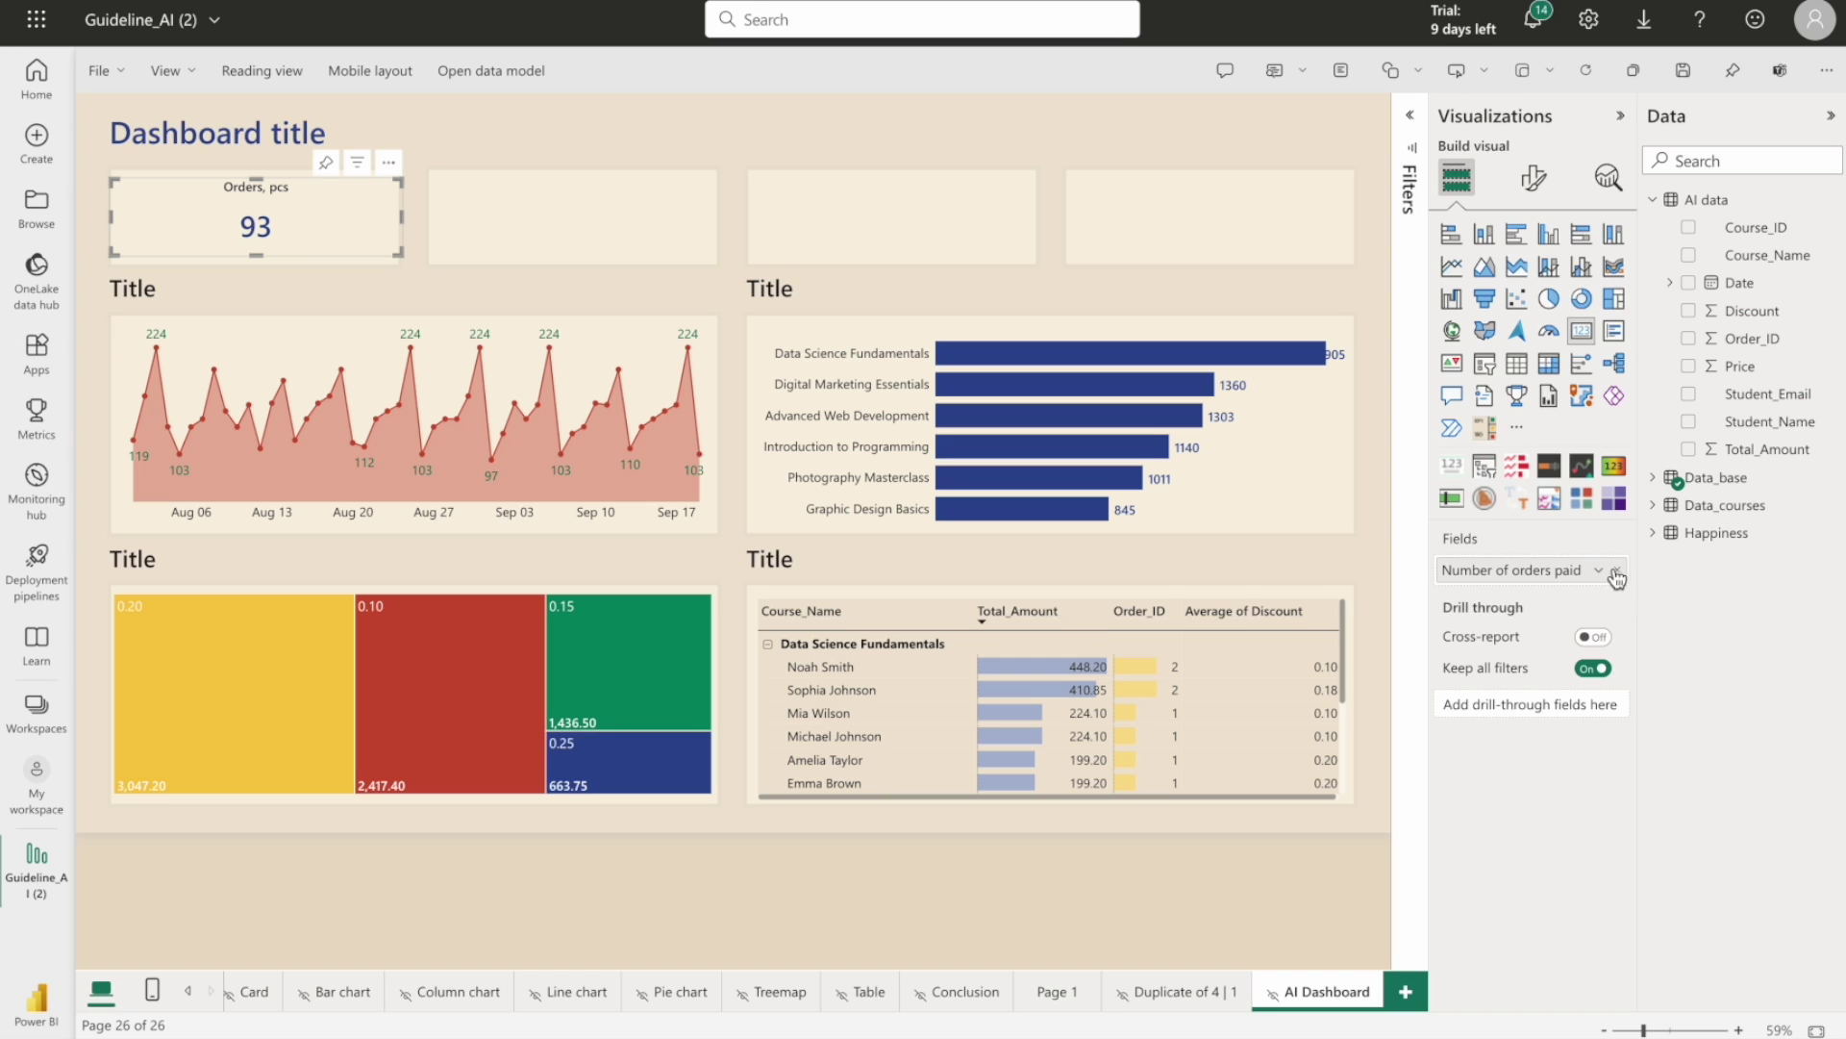
pyautogui.click(1617, 574)
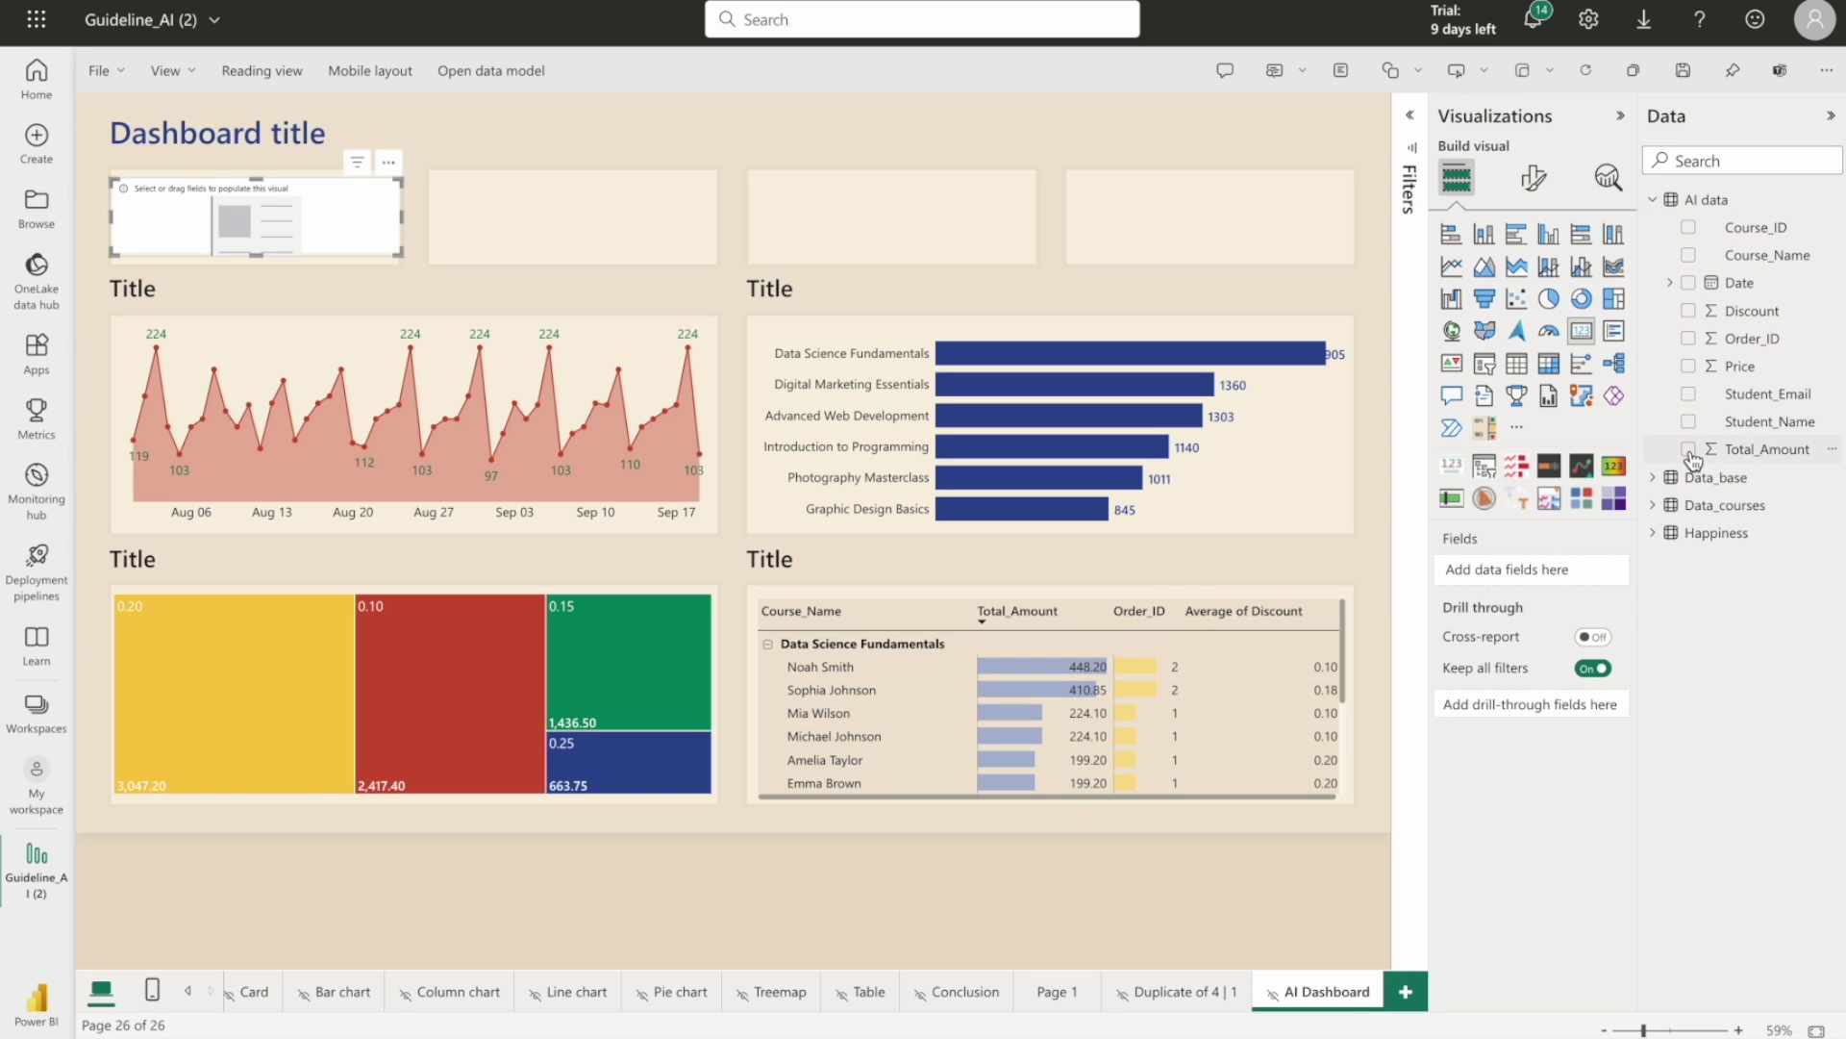
pyautogui.click(1689, 450)
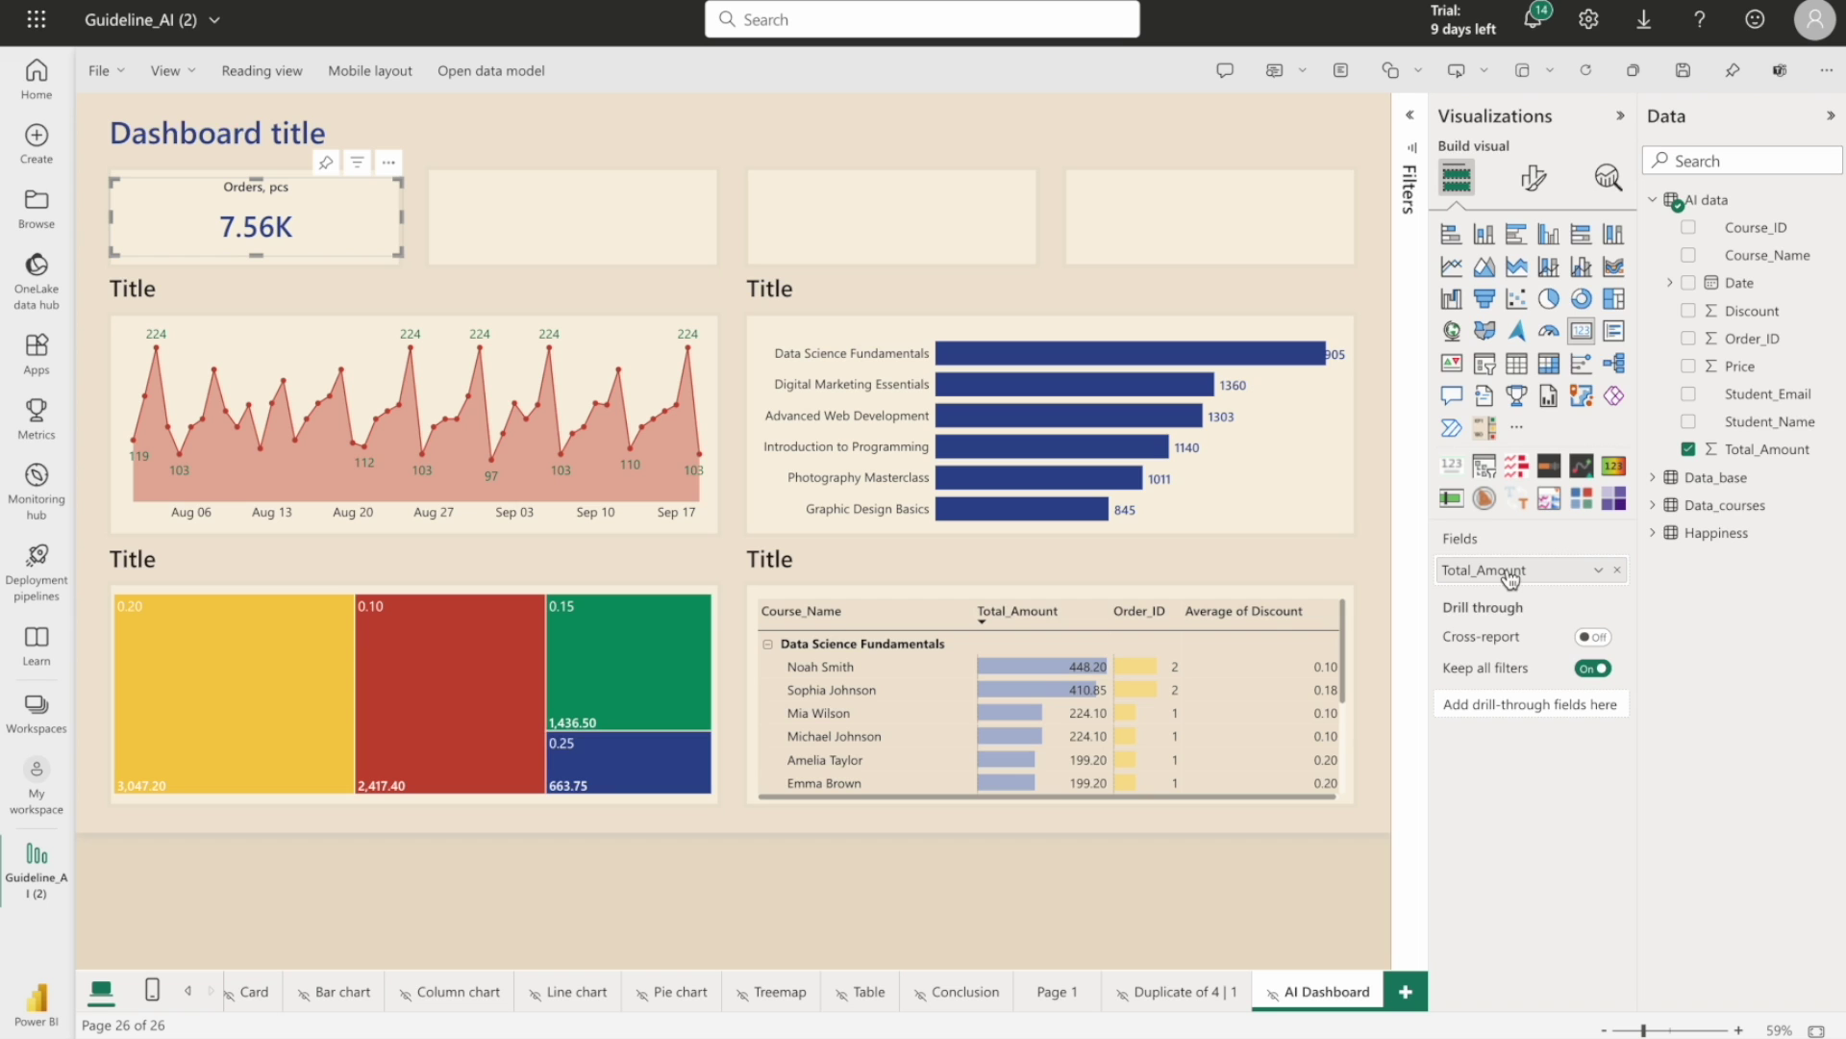
# Duplicate the Total_Amount card into the second KPI block and replace its field with the count of Order_ID
pyautogui.moveTo(323, 217); pyautogui.dragTo(620, 199)
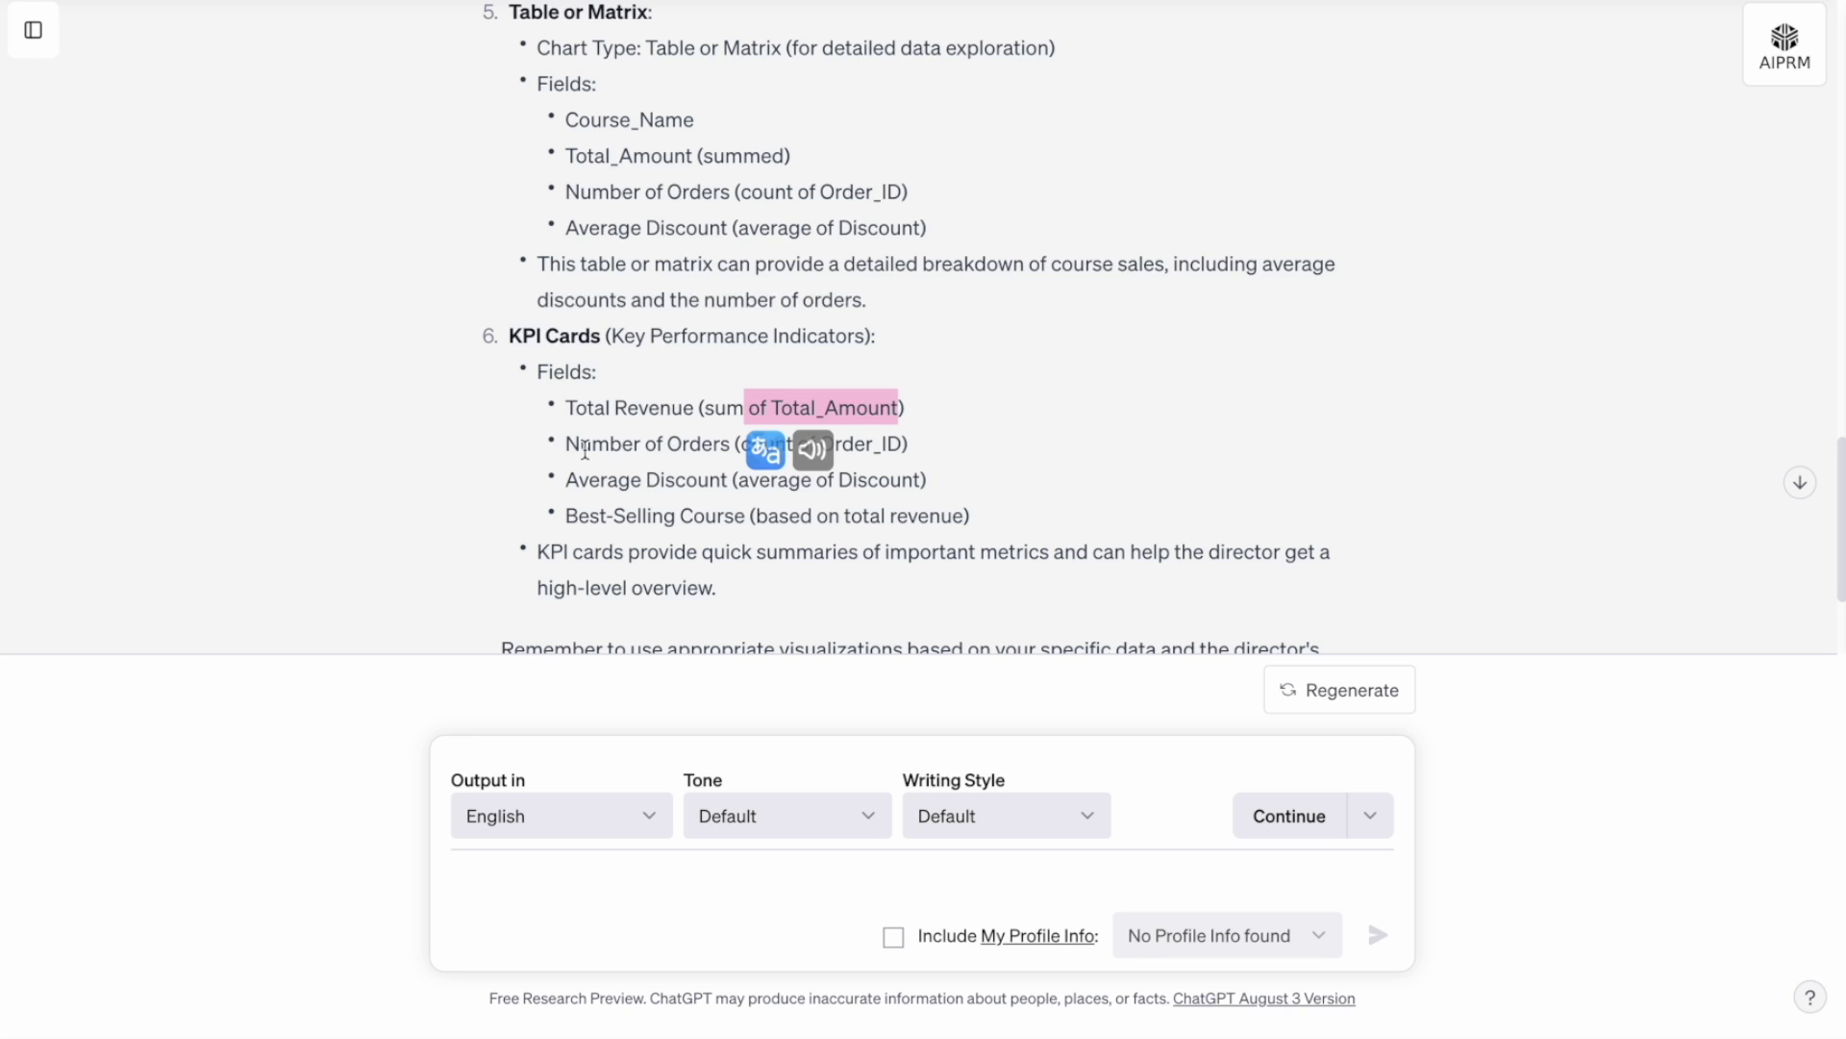
pyautogui.moveTo(585, 449); pyautogui.dragTo(939, 462)
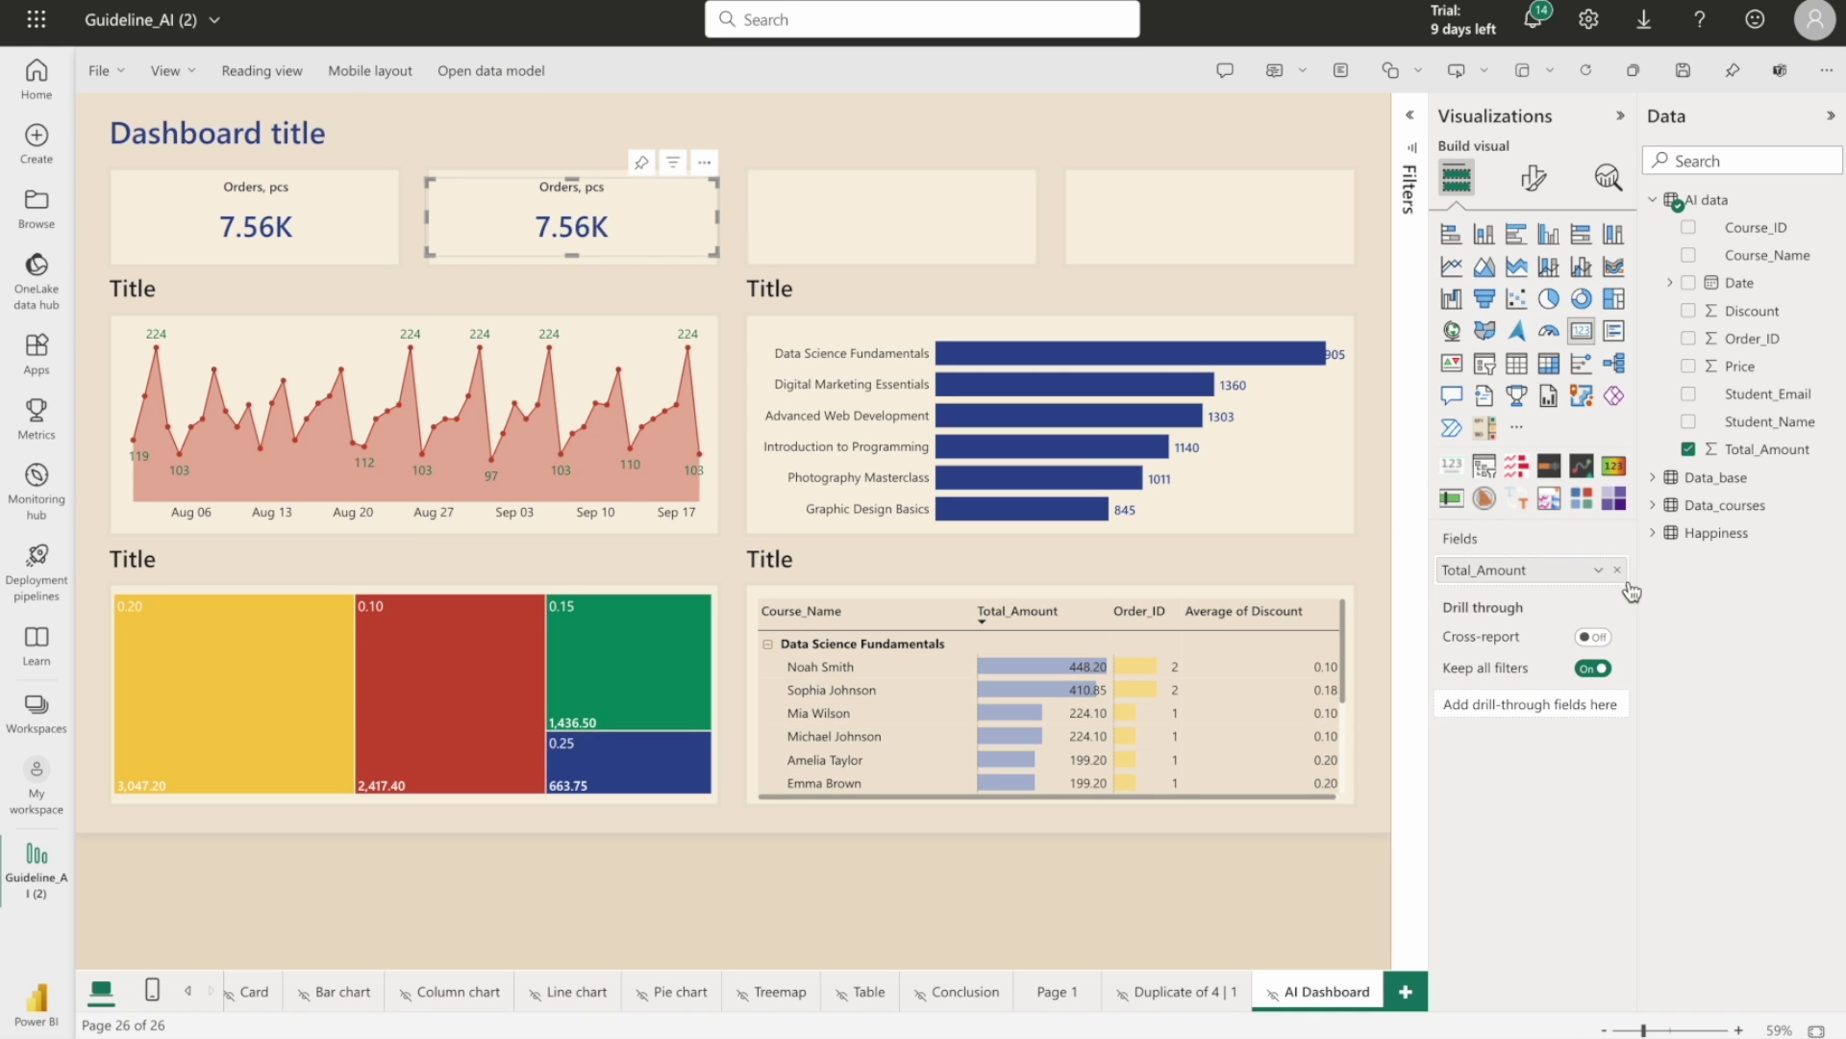
pyautogui.click(1620, 574)
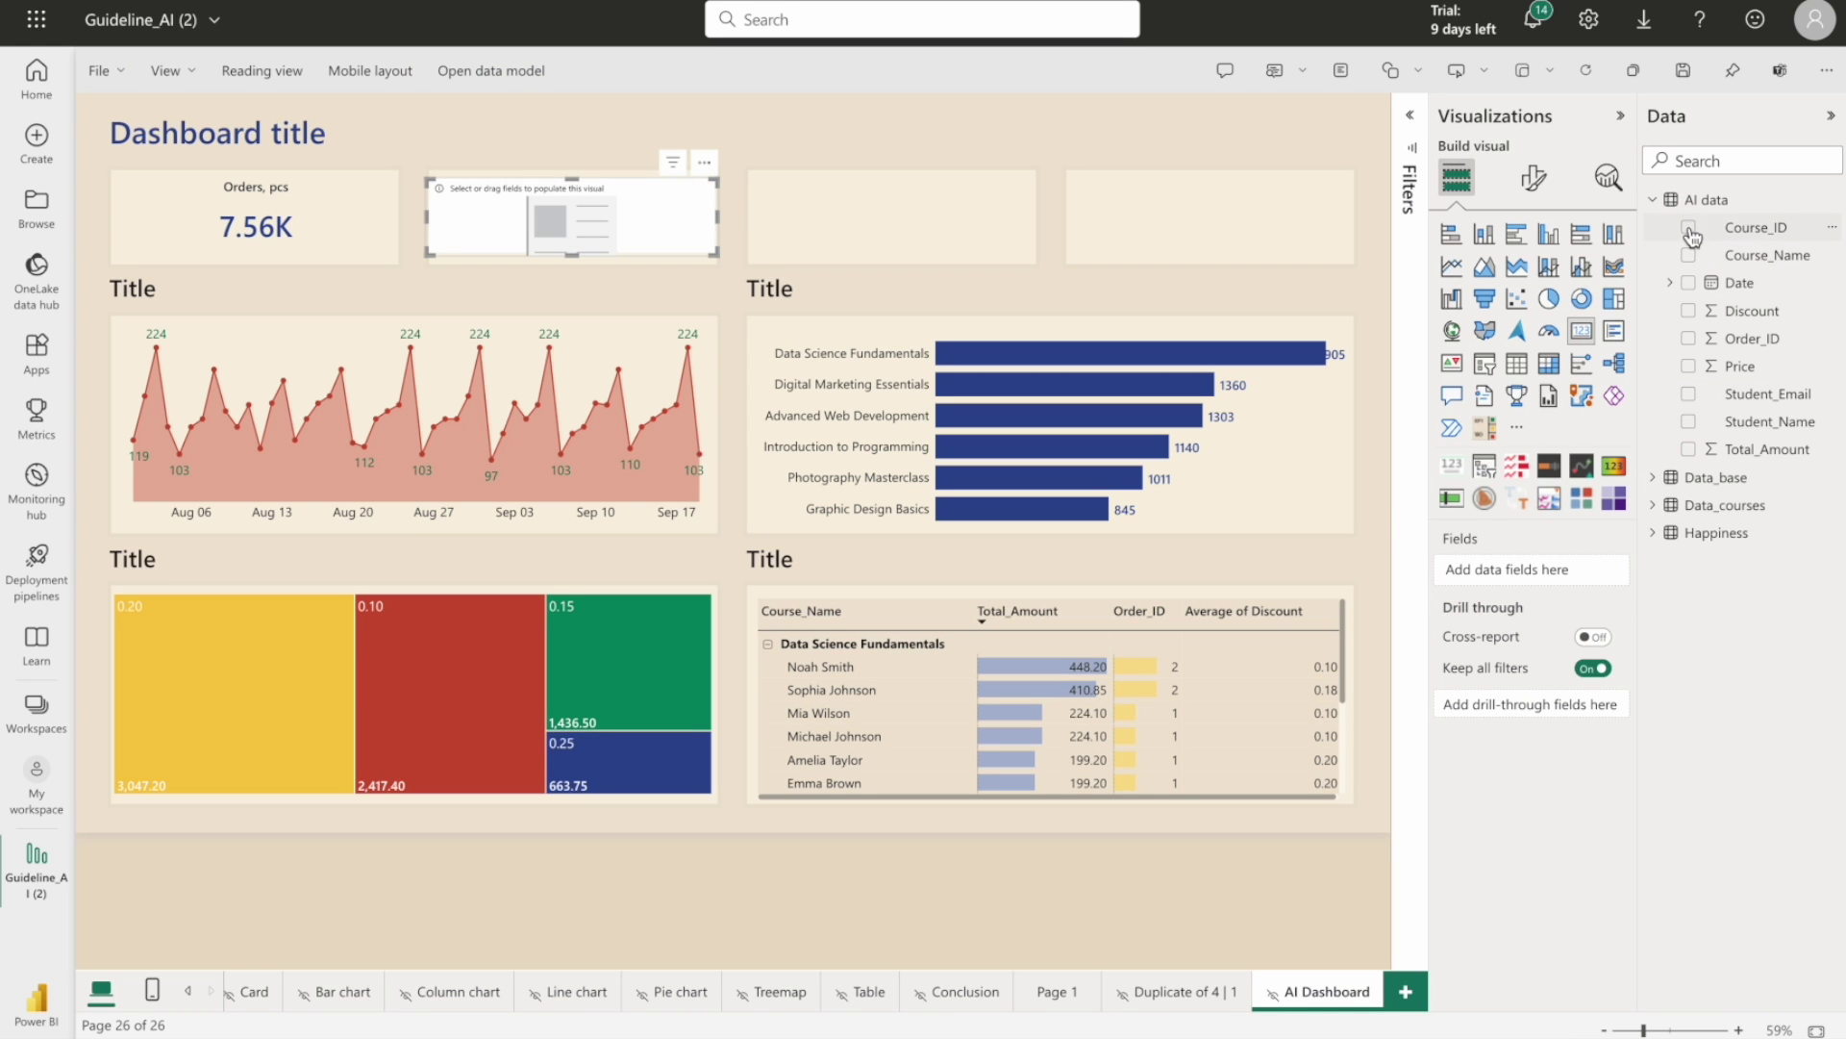
pyautogui.click(1689, 230)
pyautogui.click(1689, 229)
pyautogui.click(1688, 339)
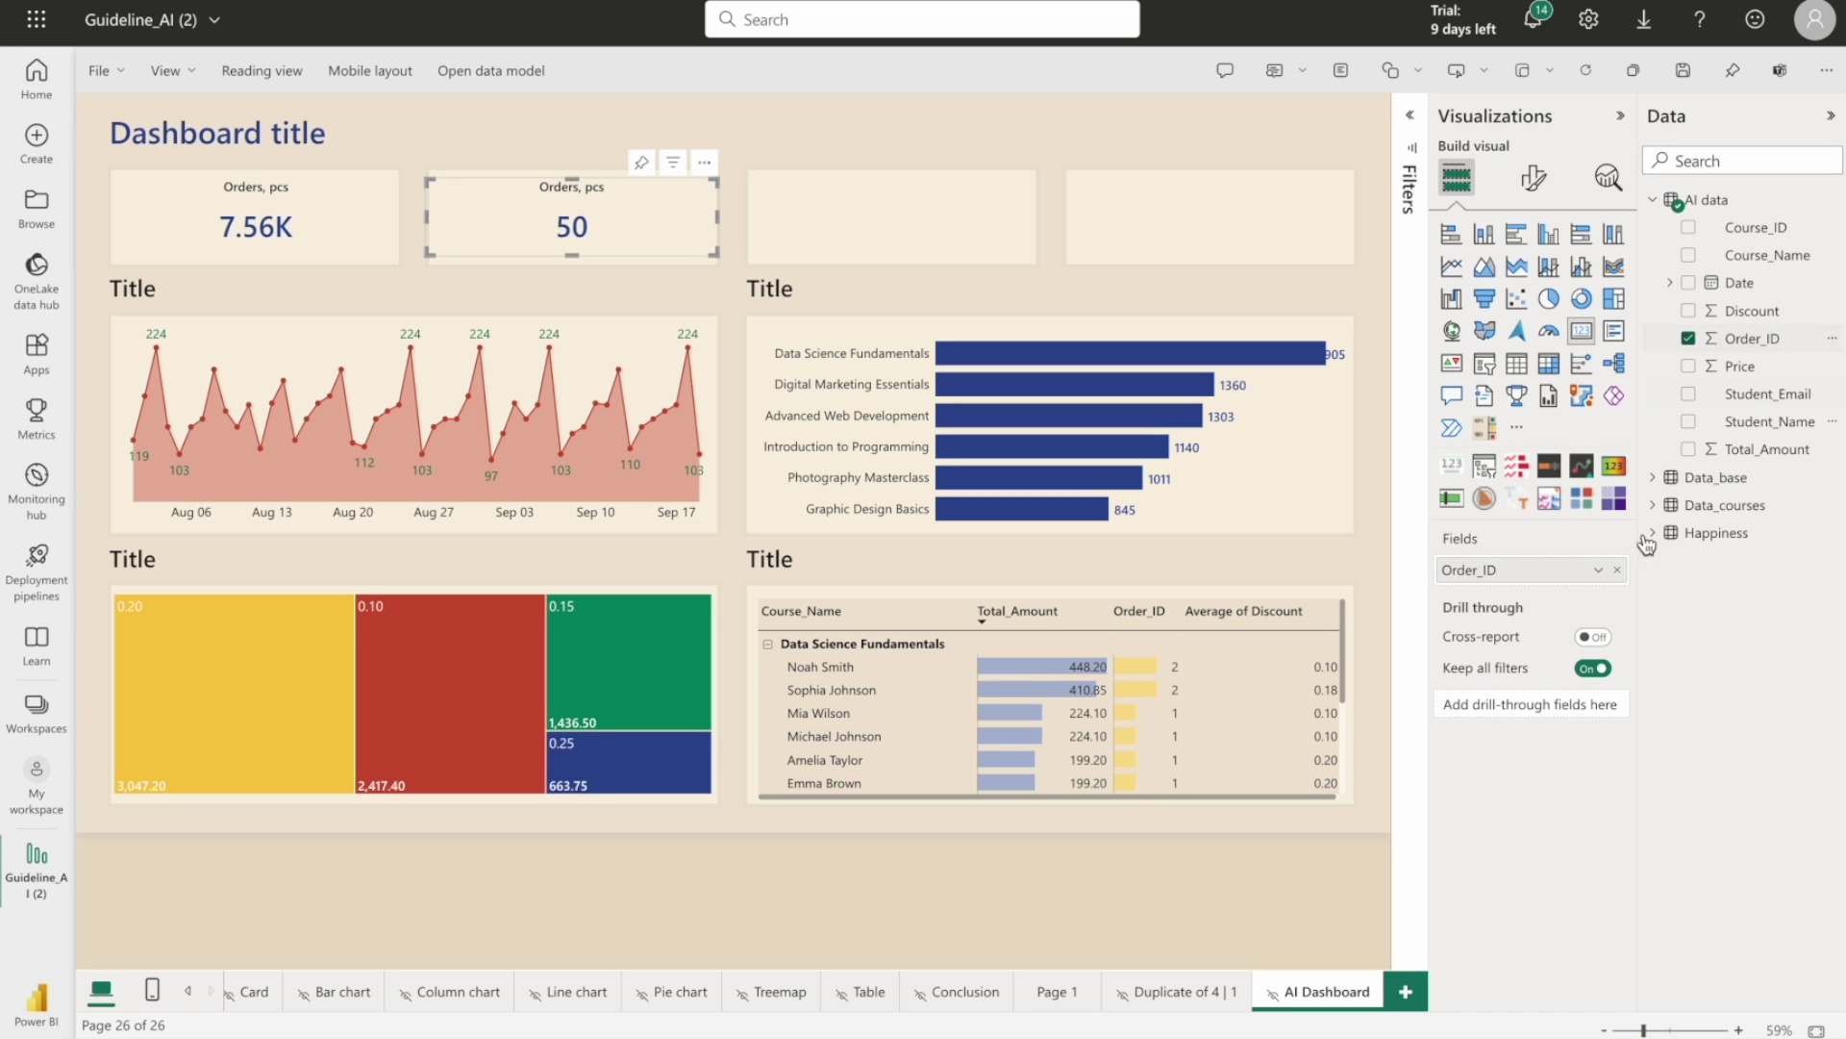
pyautogui.click(1598, 571)
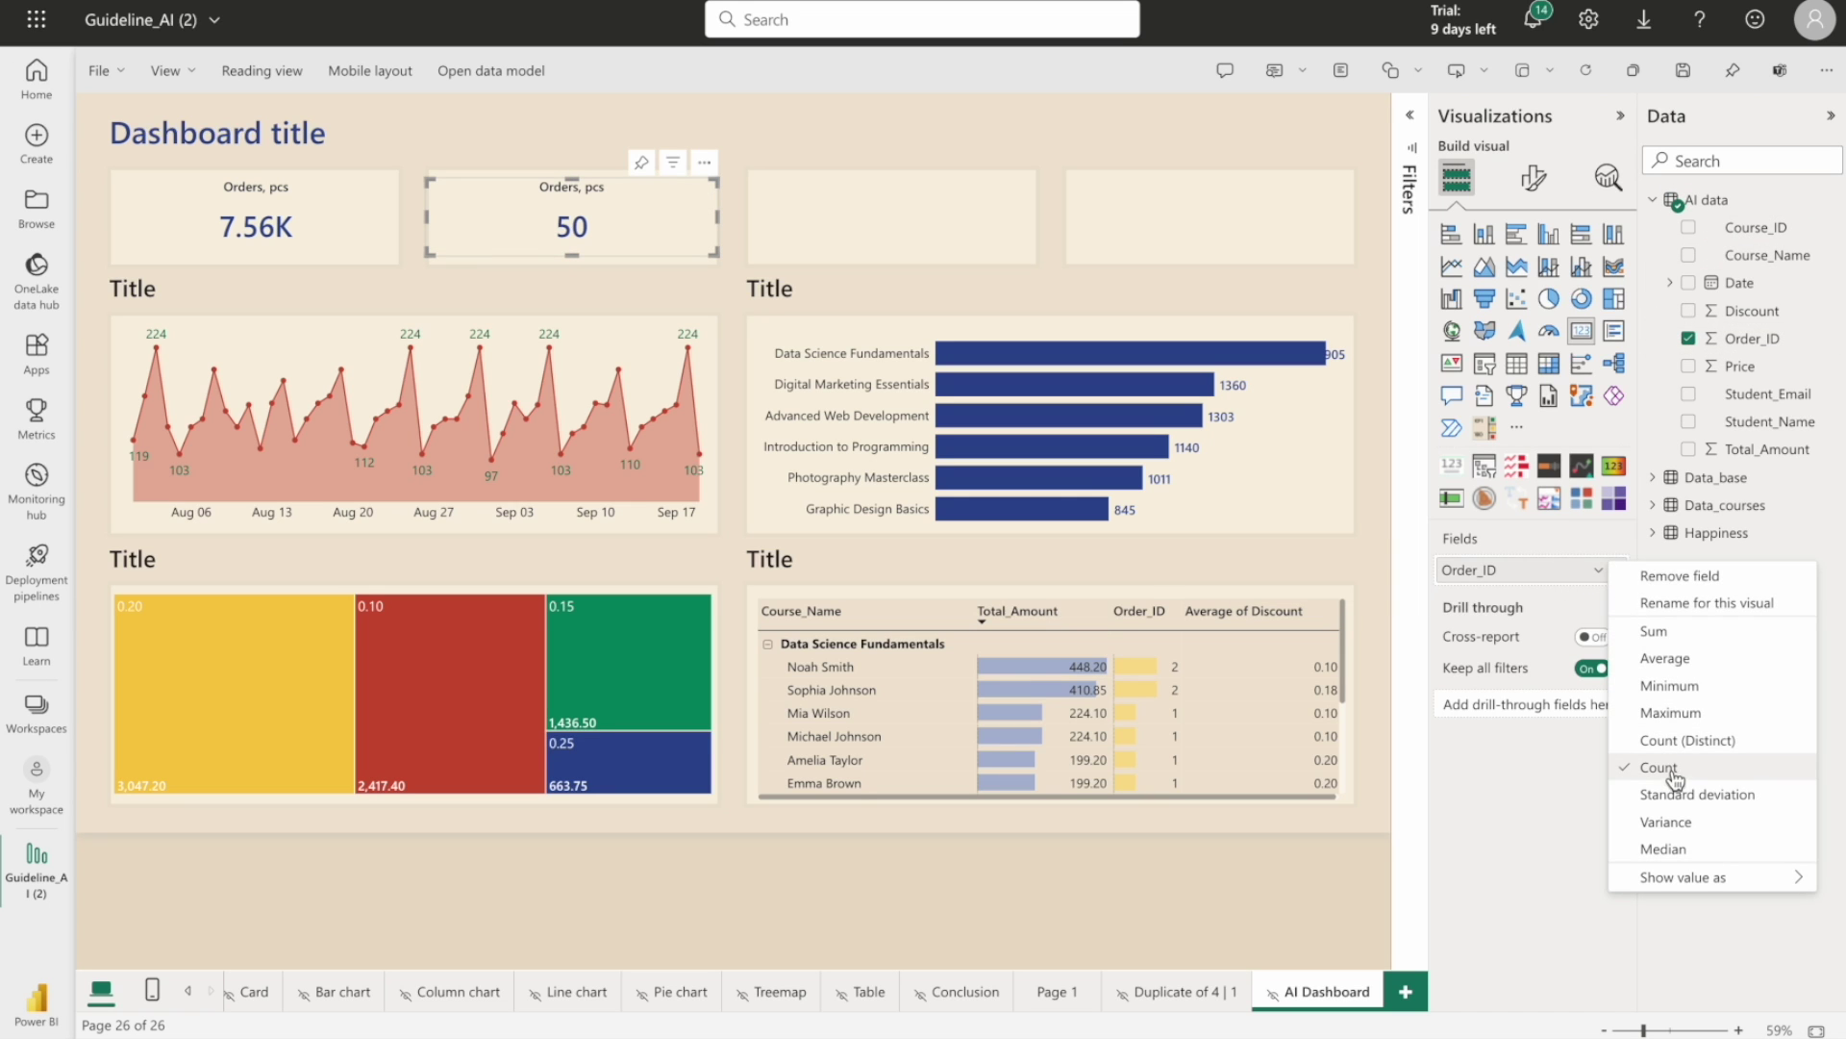
pyautogui.click(1548, 748)
# Duplicate the order-count card into the third KPI block and replace its field with Discount, summarized as Average
pyautogui.moveTo(650, 231); pyautogui.dragTo(956, 219)
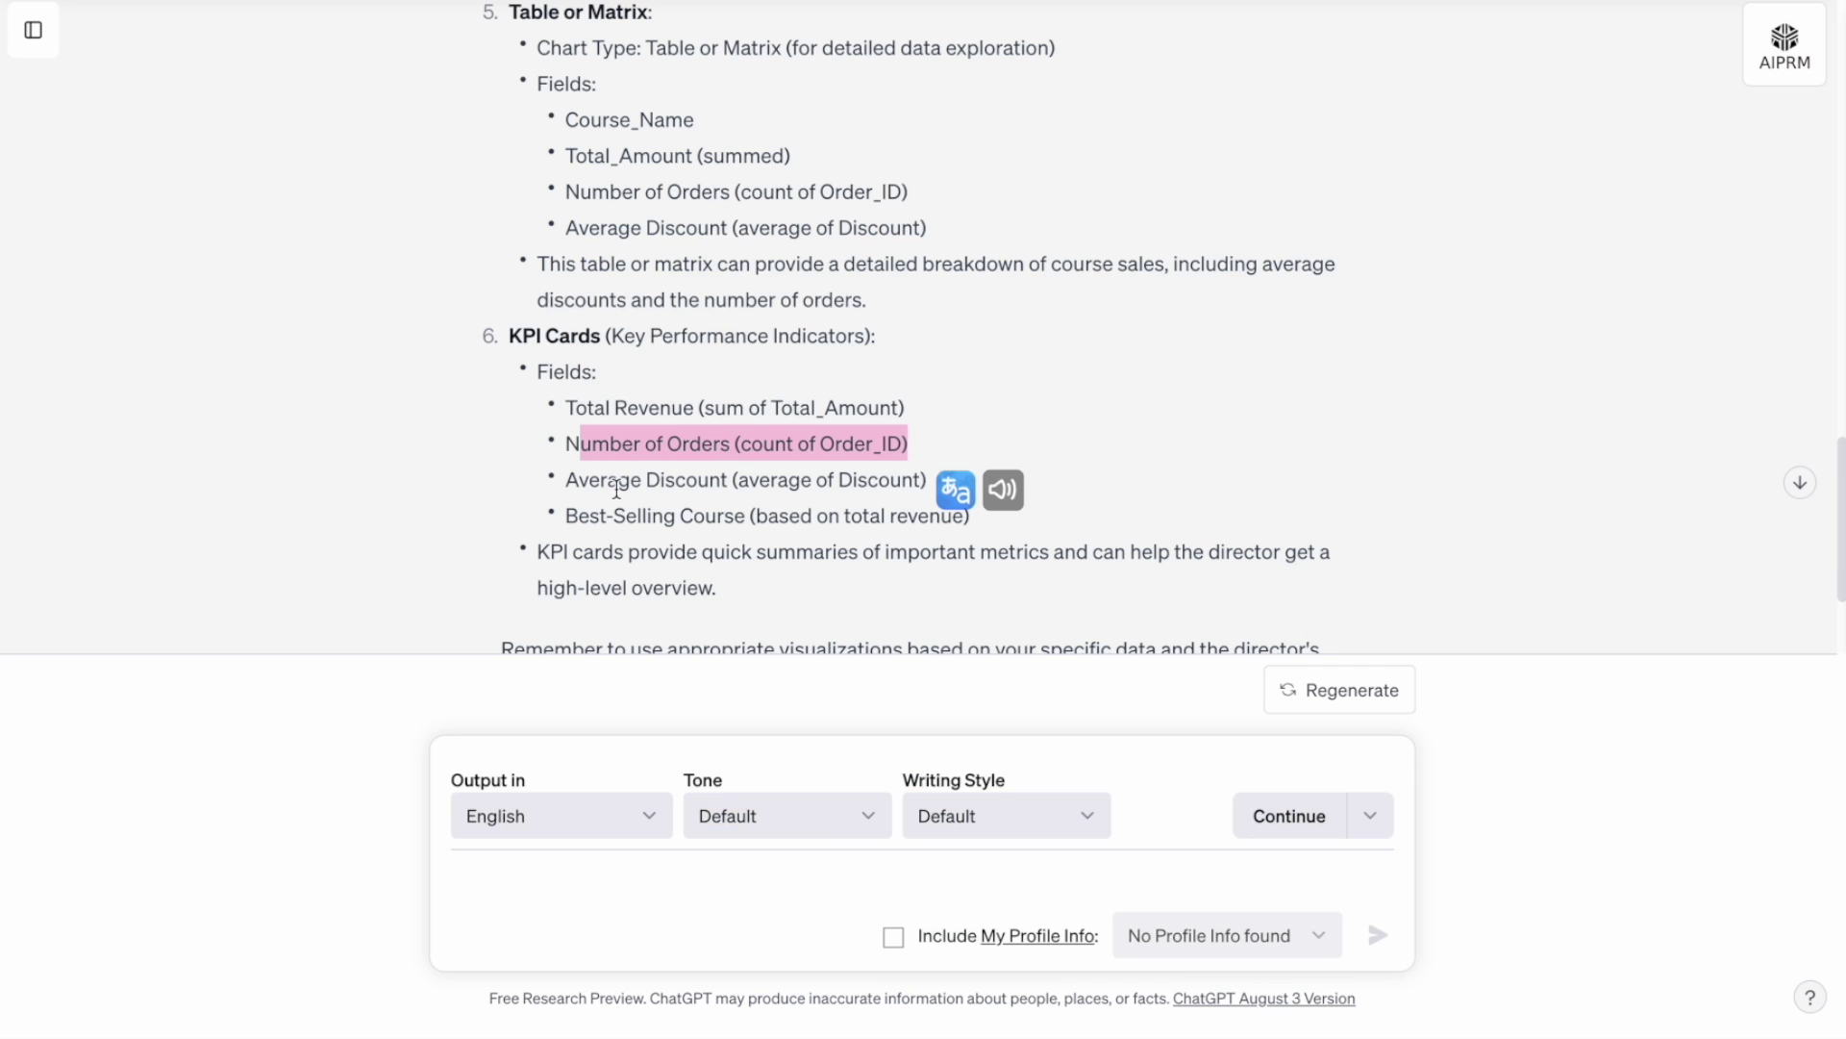
pyautogui.moveTo(723, 484); pyautogui.dragTo(553, 483)
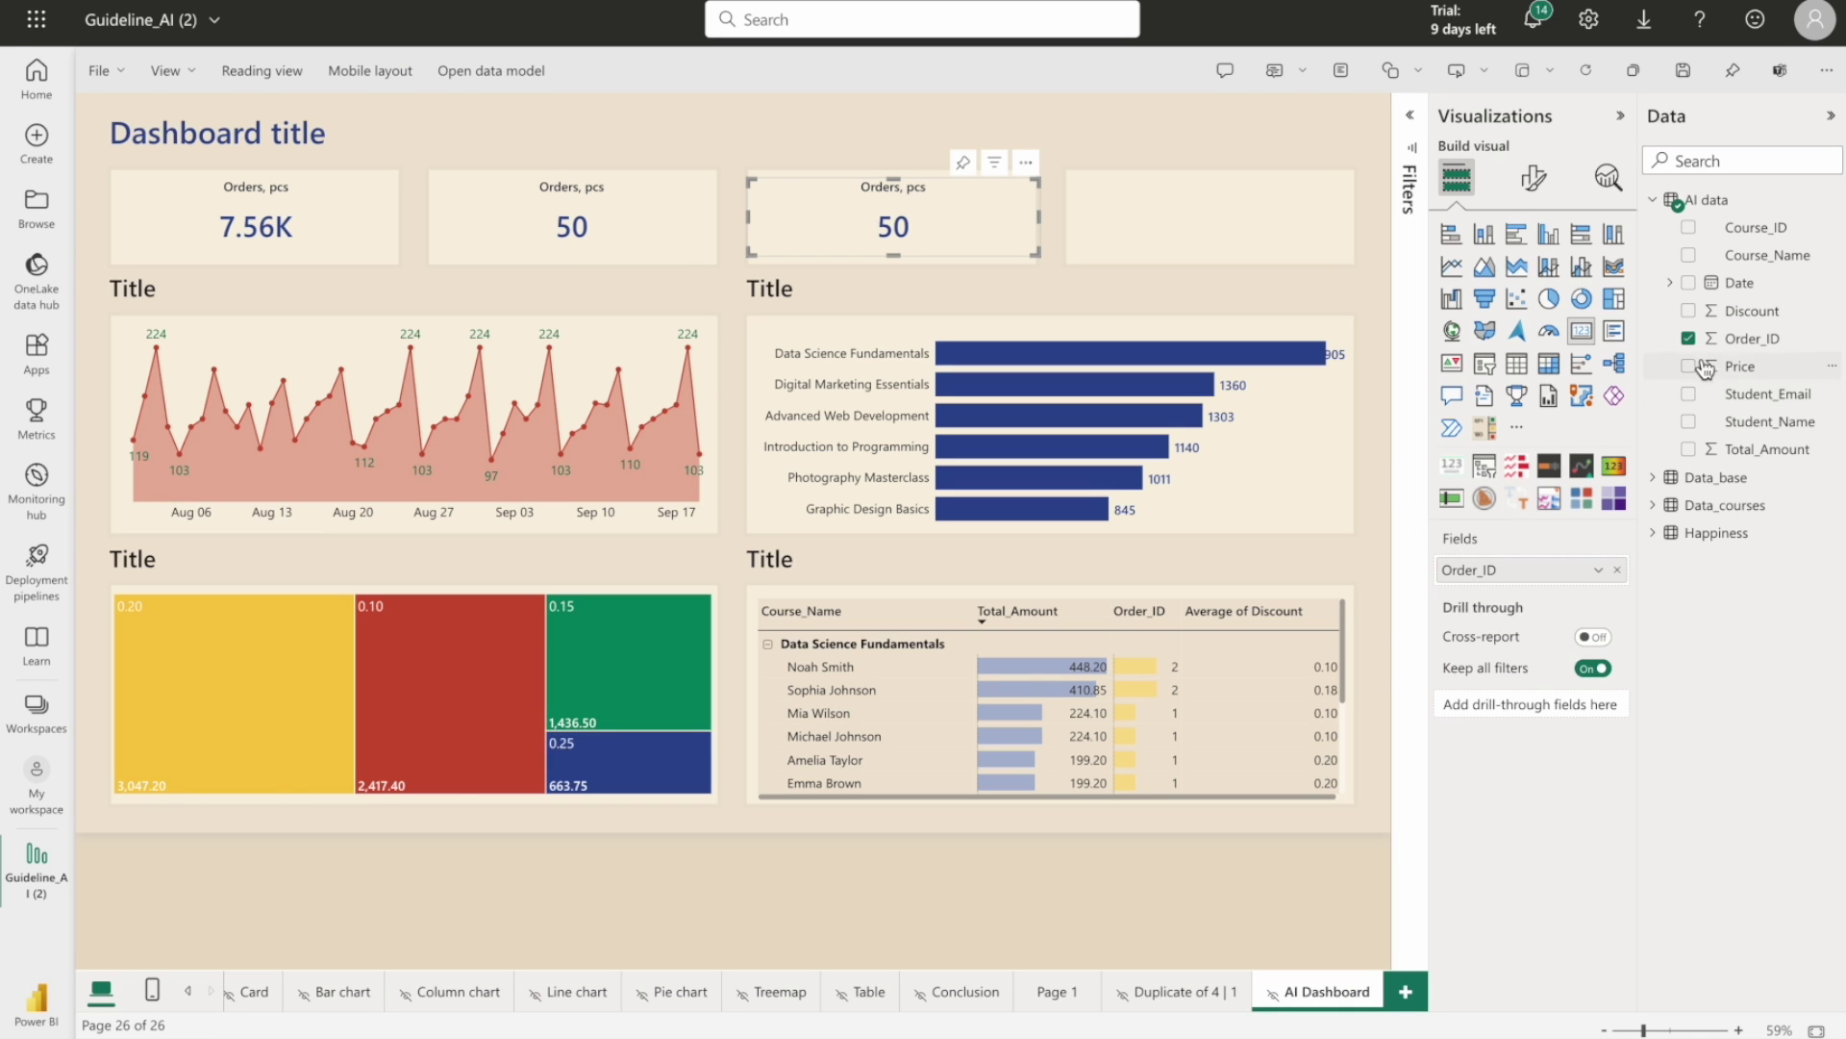
pyautogui.click(1689, 339)
pyautogui.click(1688, 311)
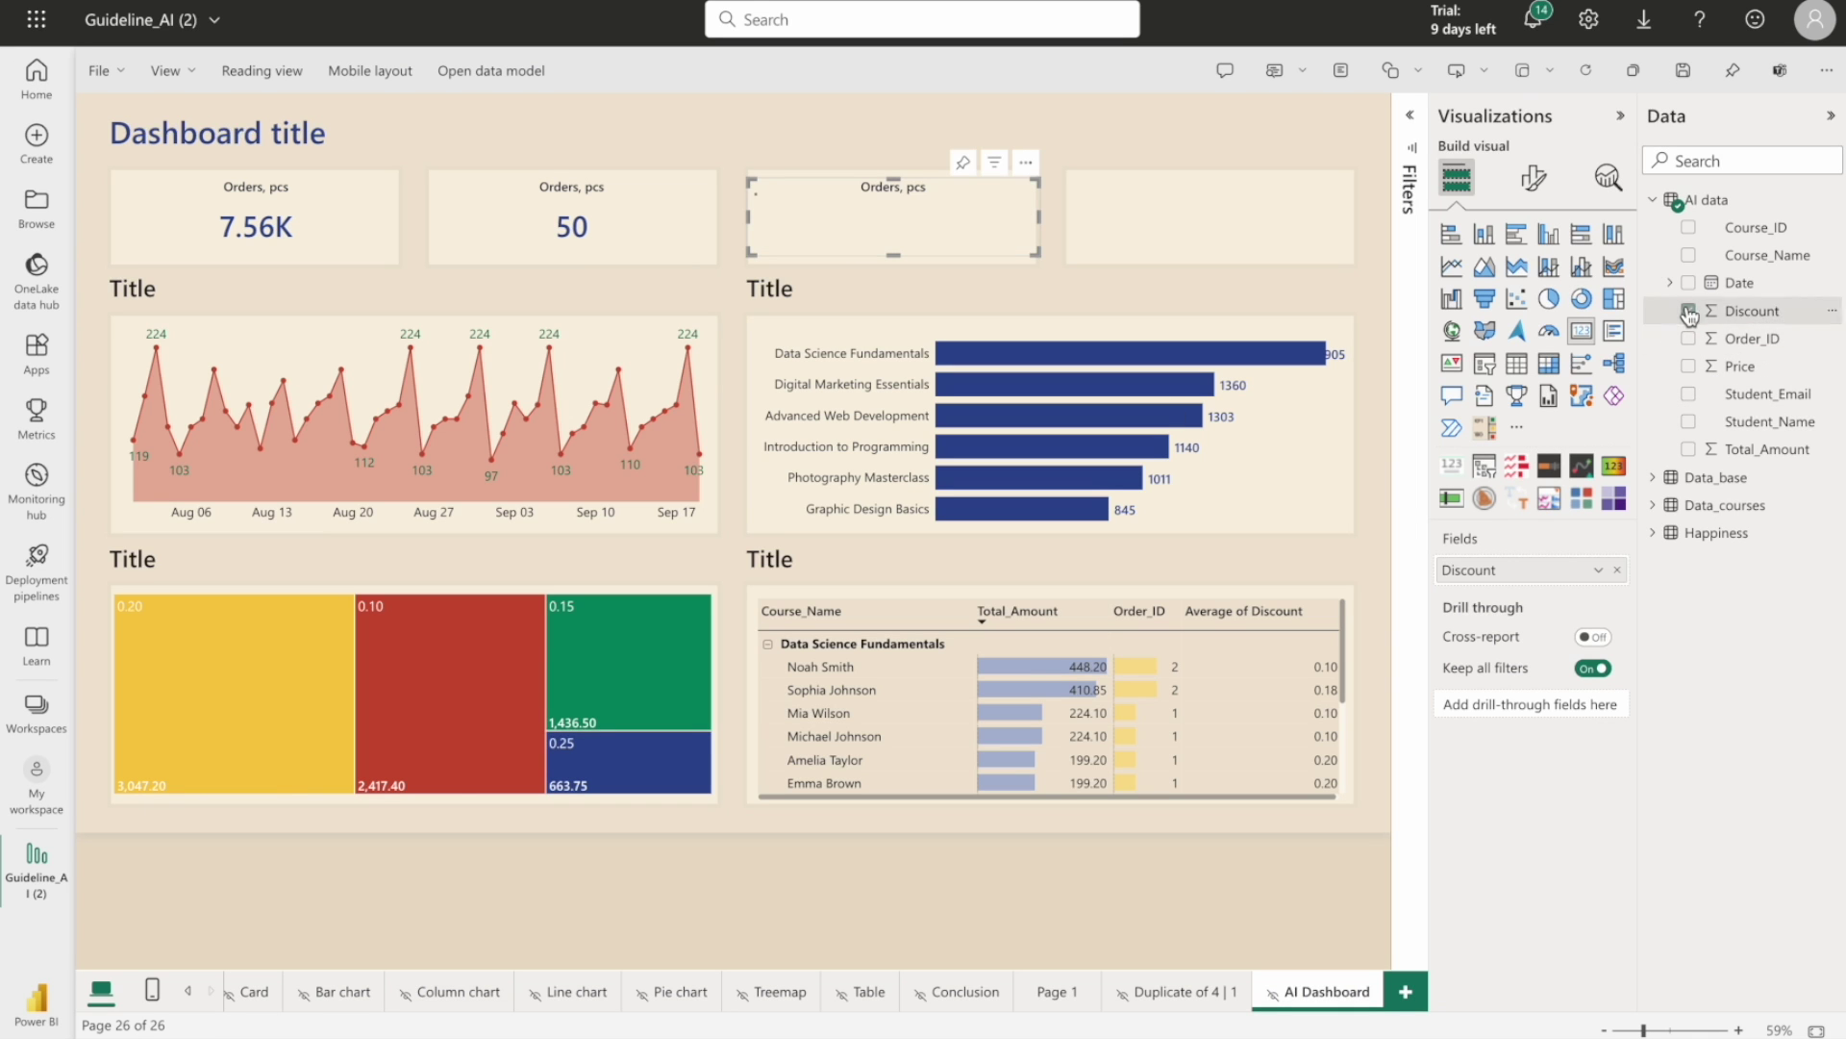
pyautogui.click(1600, 571)
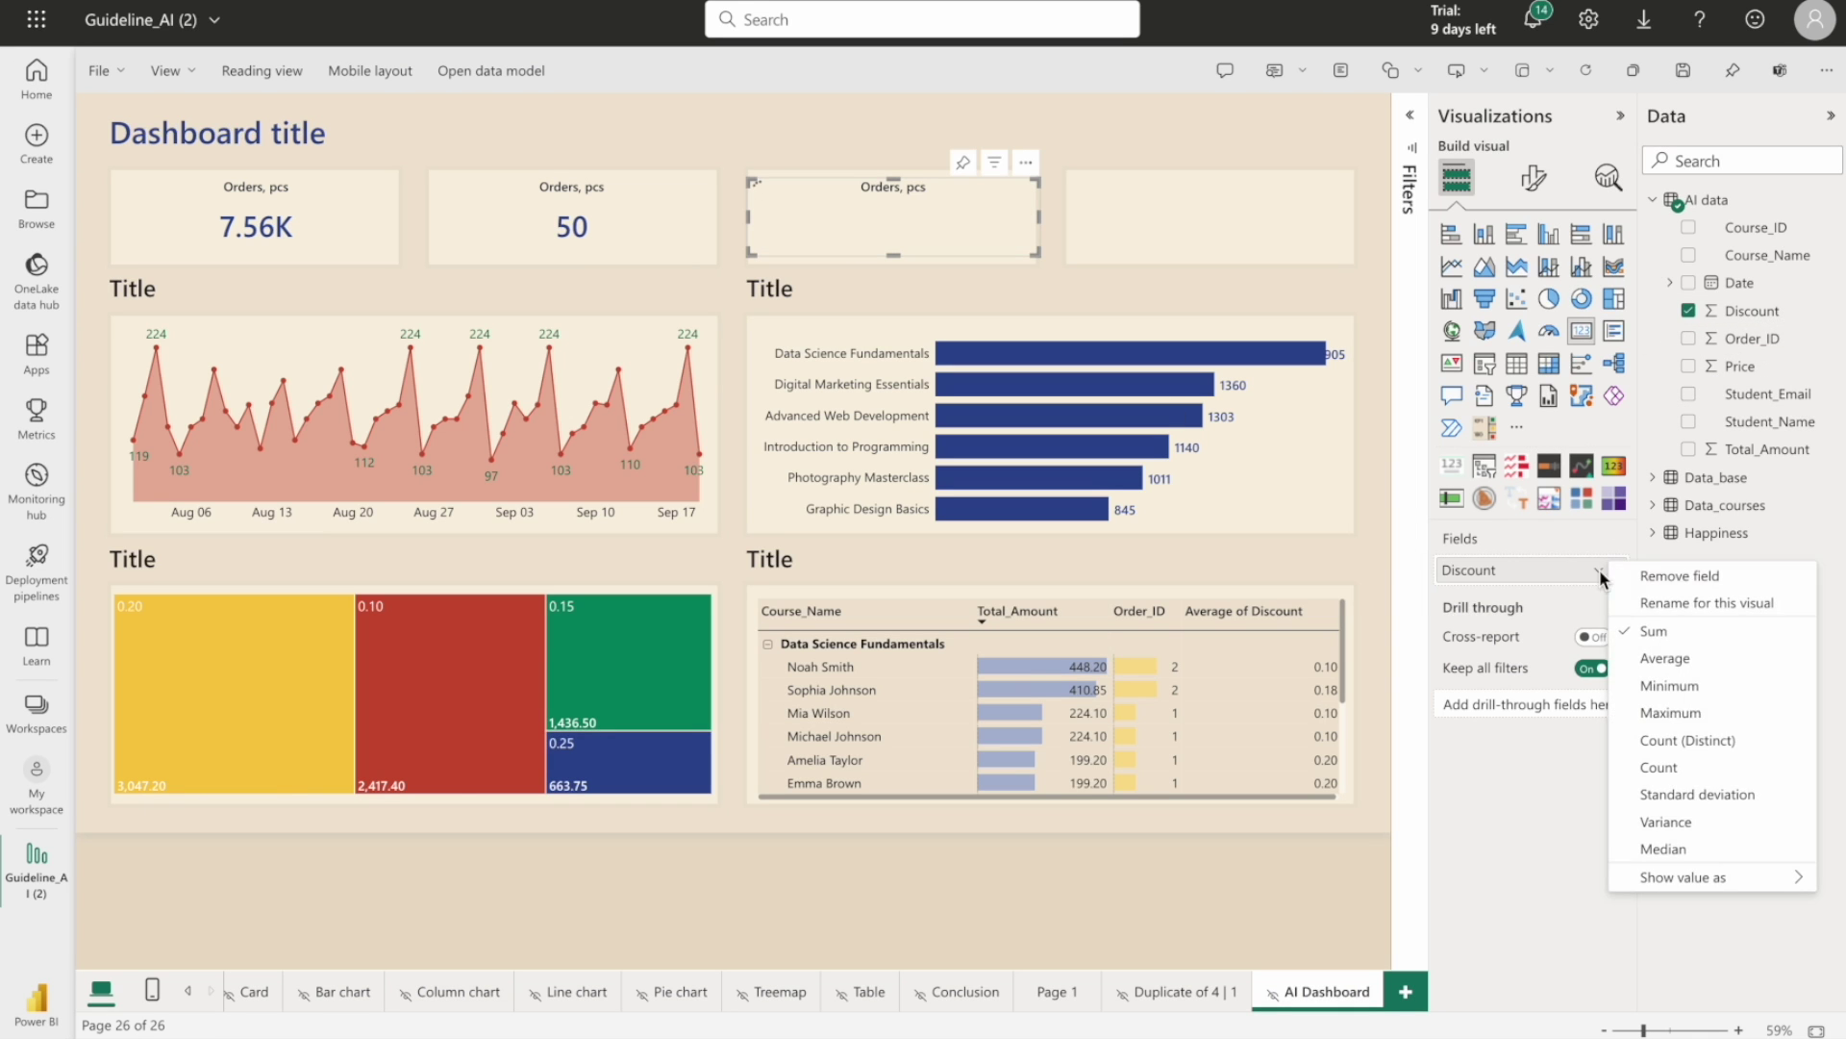
pyautogui.click(1665, 658)
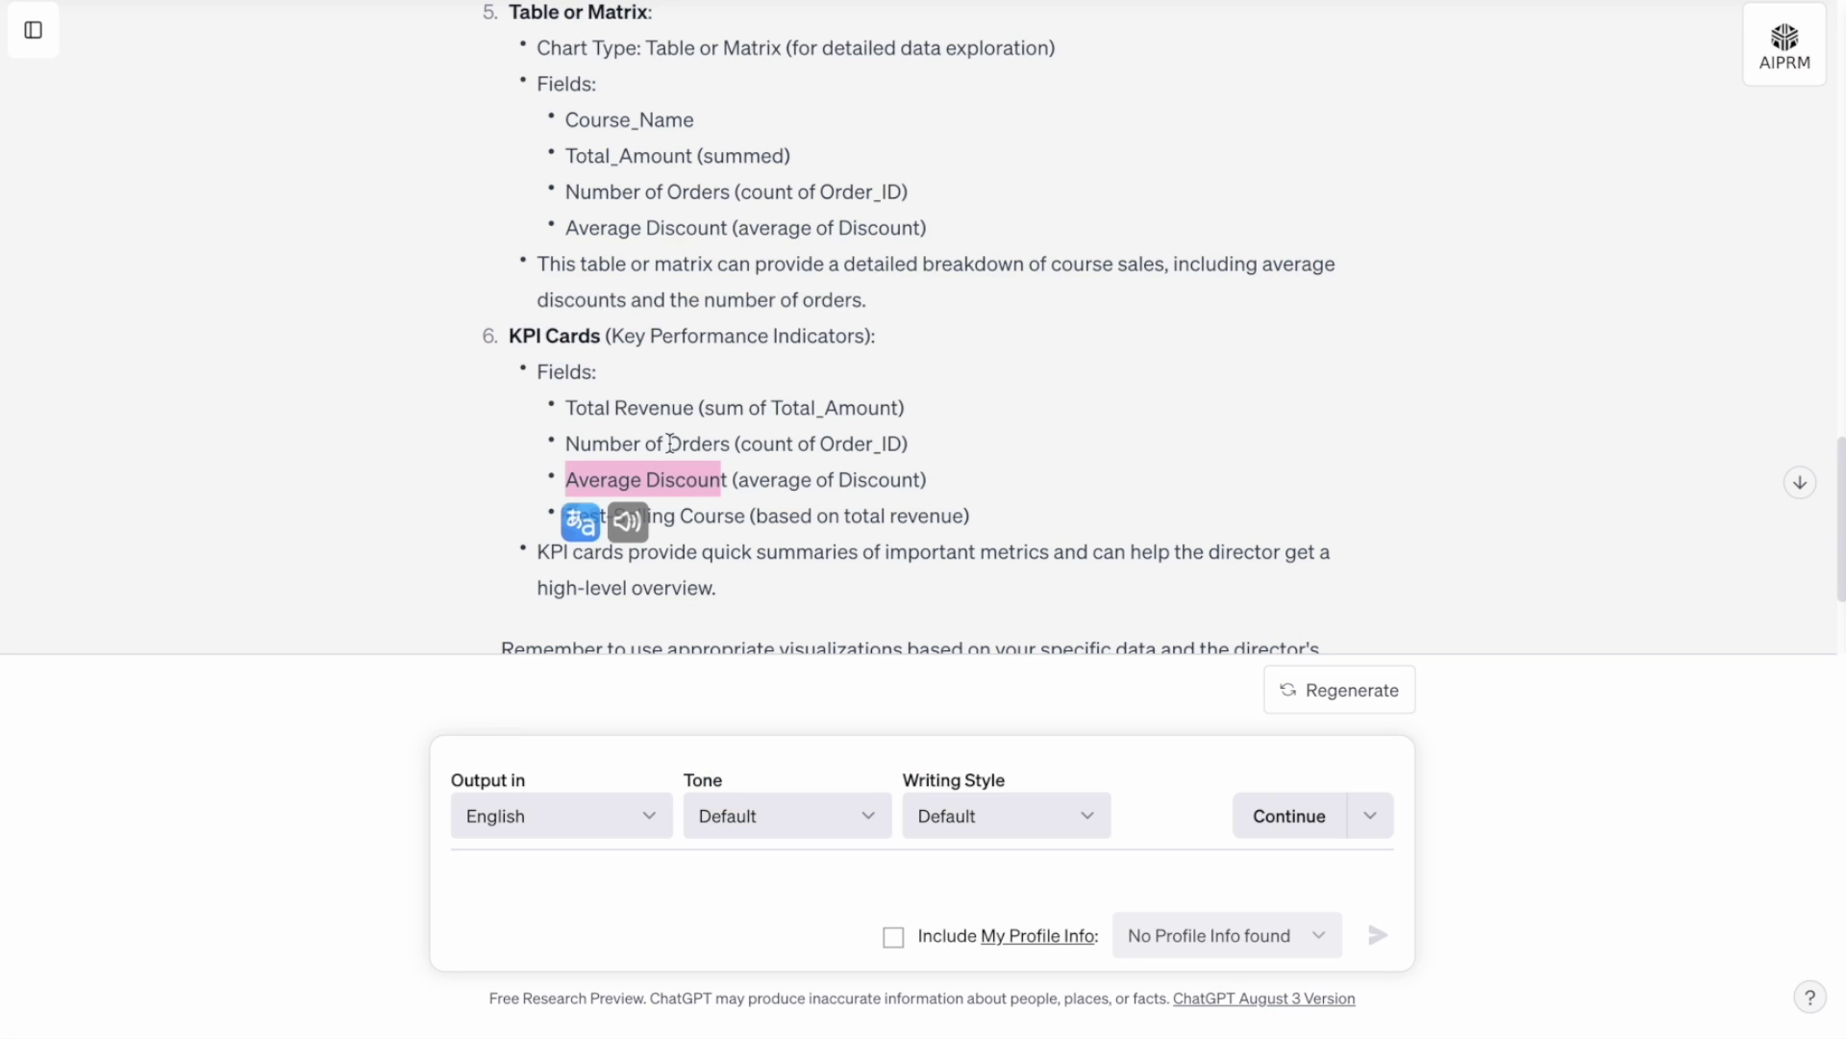
# Check ChatGPT's Best-Selling Course recommendation, and duplicate the discount card into the fourth KPI block with Course_Name as its field
pyautogui.click(704, 528)
pyautogui.moveTo(742, 515); pyautogui.dragTo(566, 516)
pyautogui.moveTo(972, 516); pyautogui.dragTo(567, 516)
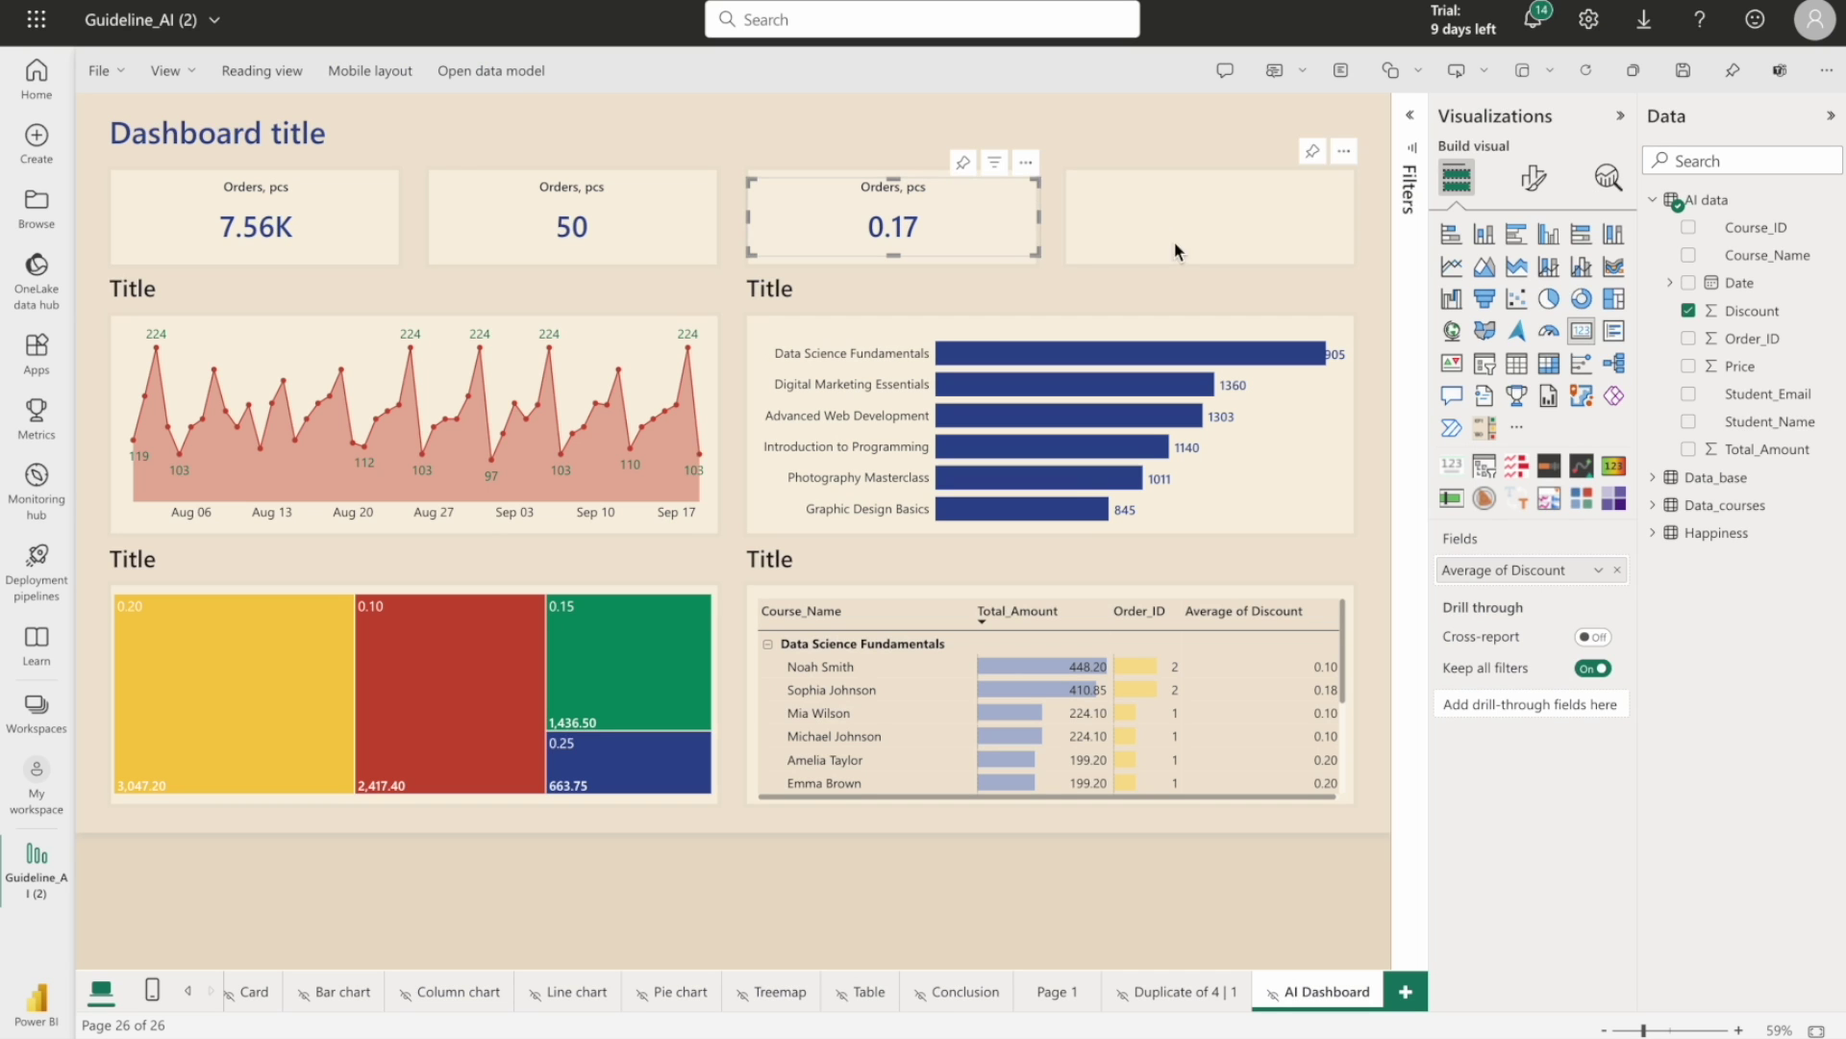
pyautogui.moveTo(934, 215); pyautogui.dragTo(1257, 219)
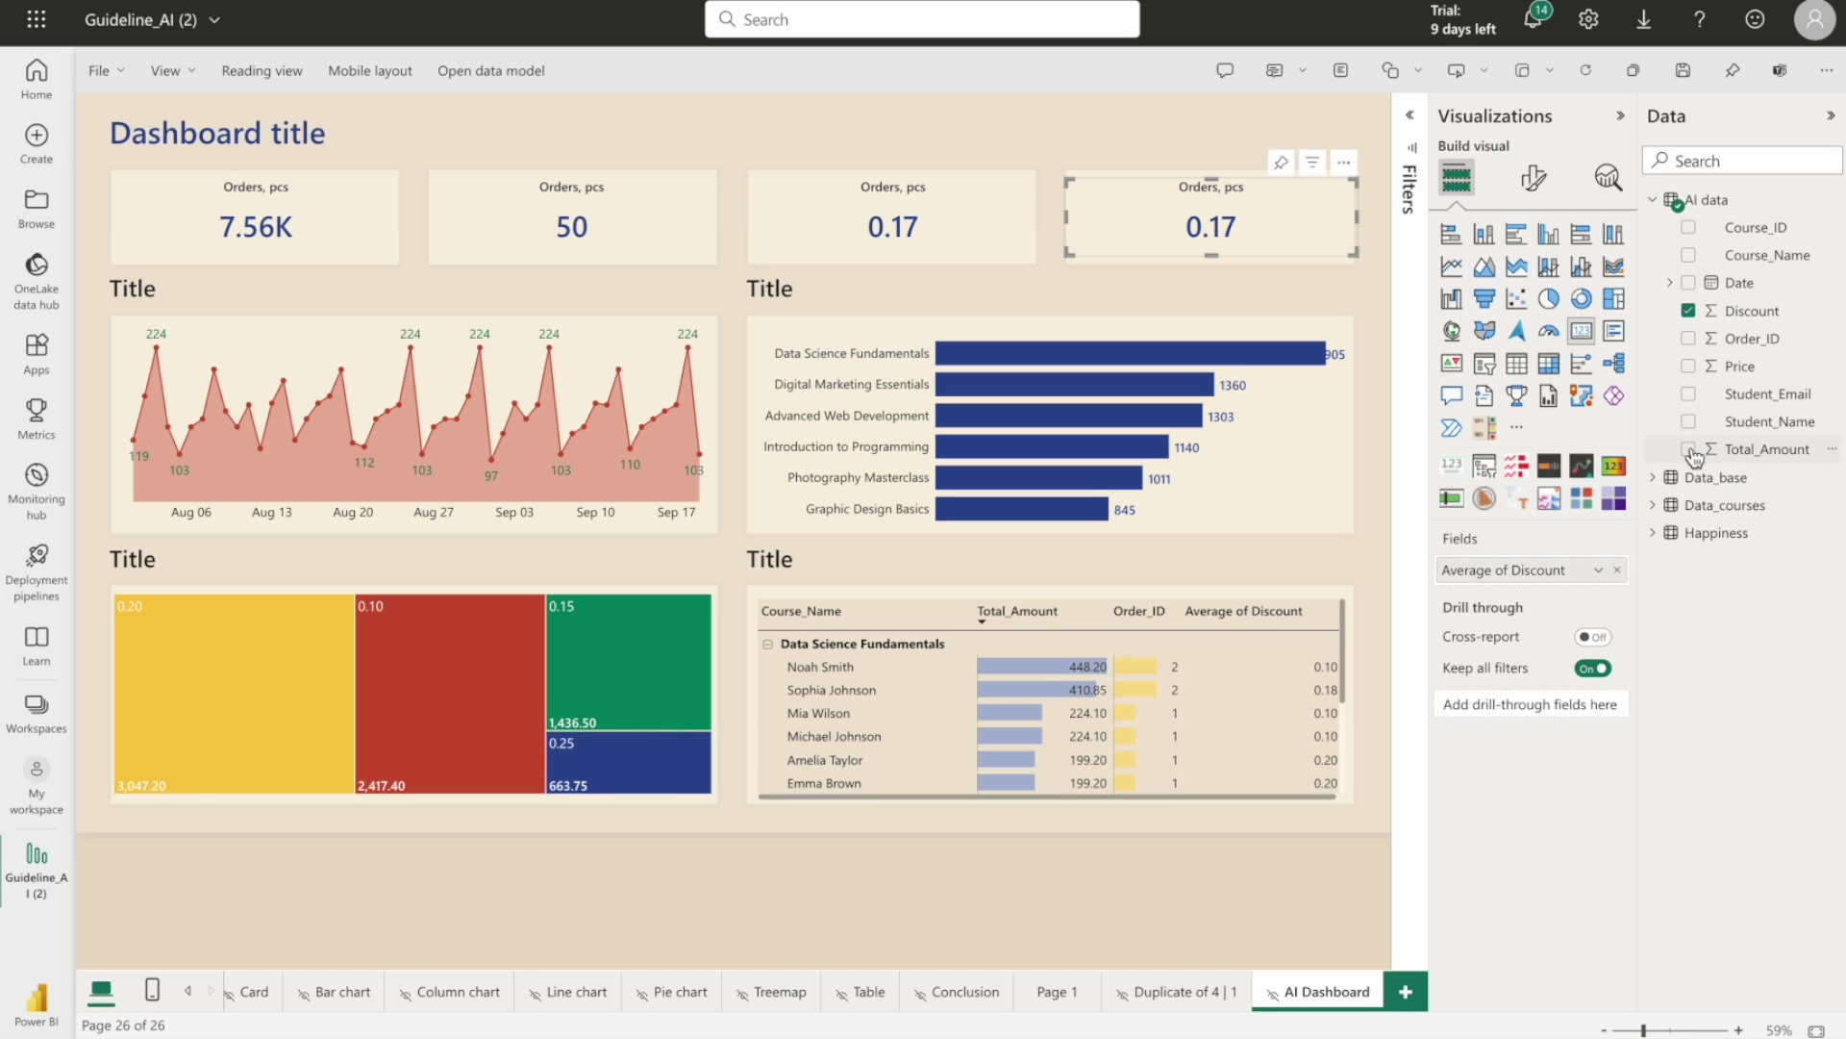
pyautogui.click(1618, 569)
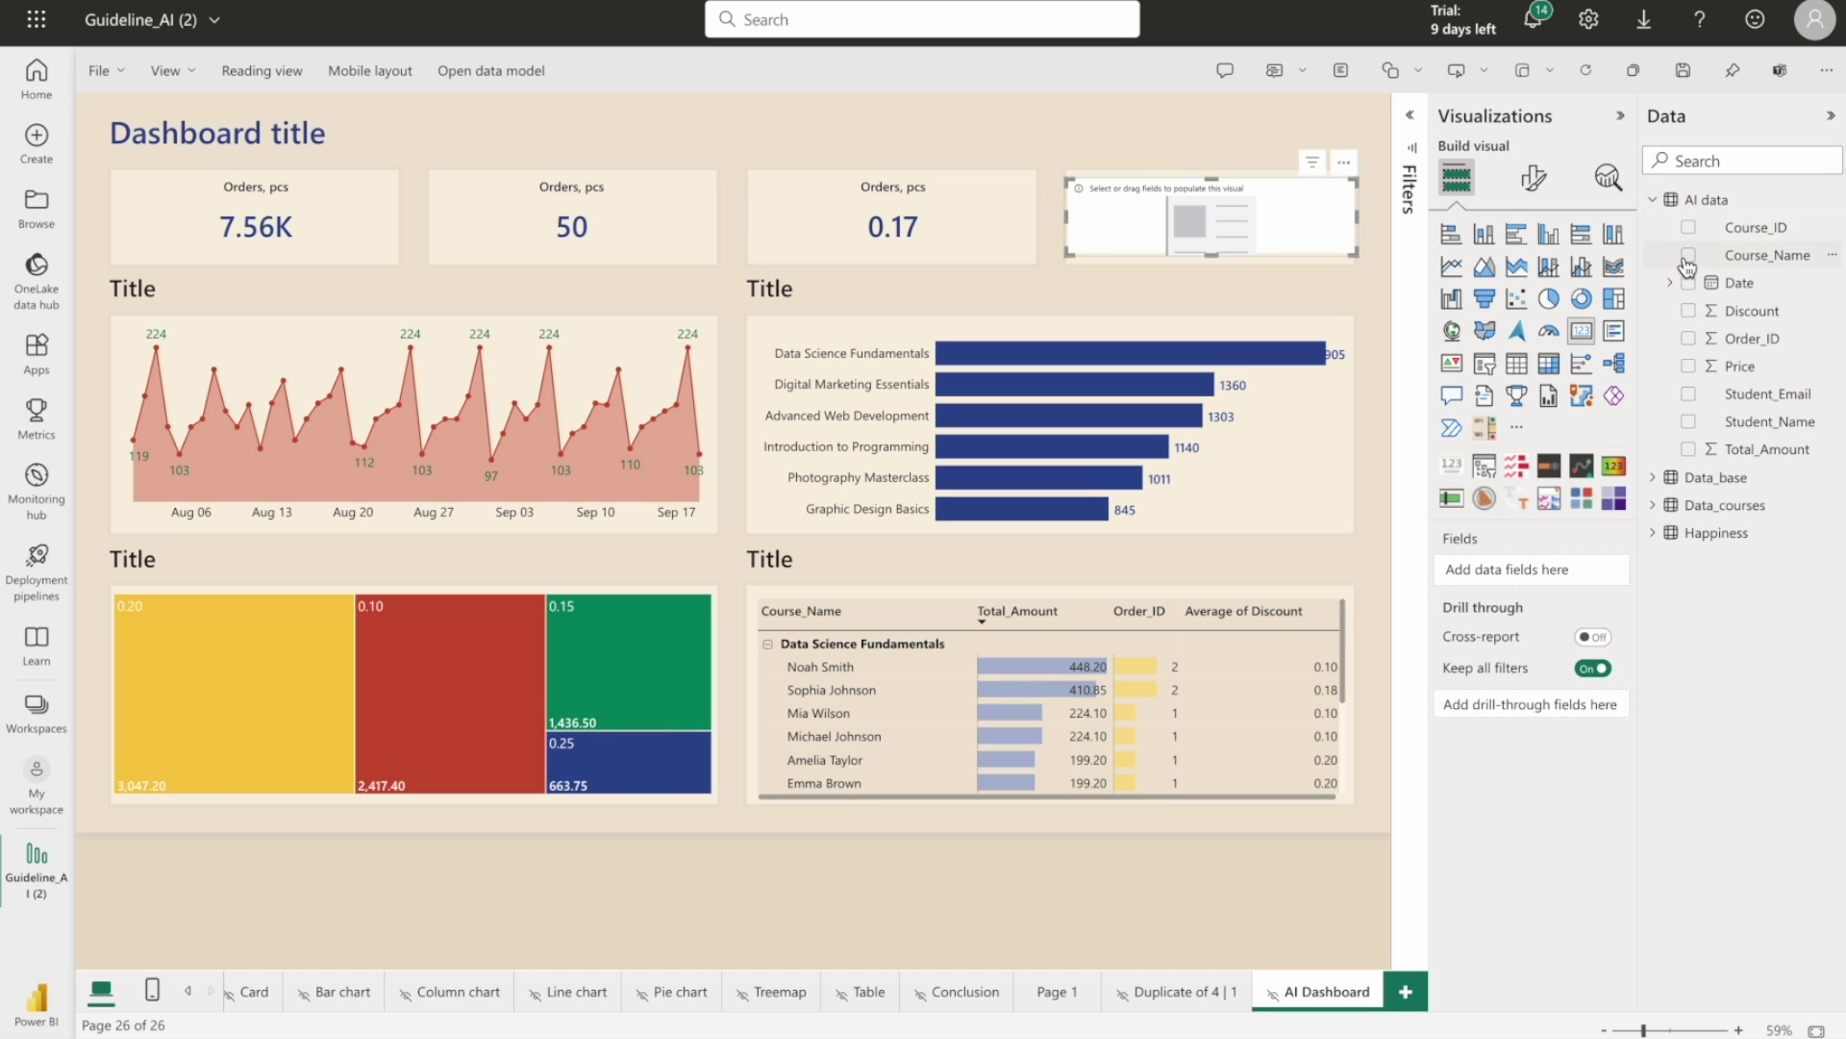
pyautogui.click(1688, 255)
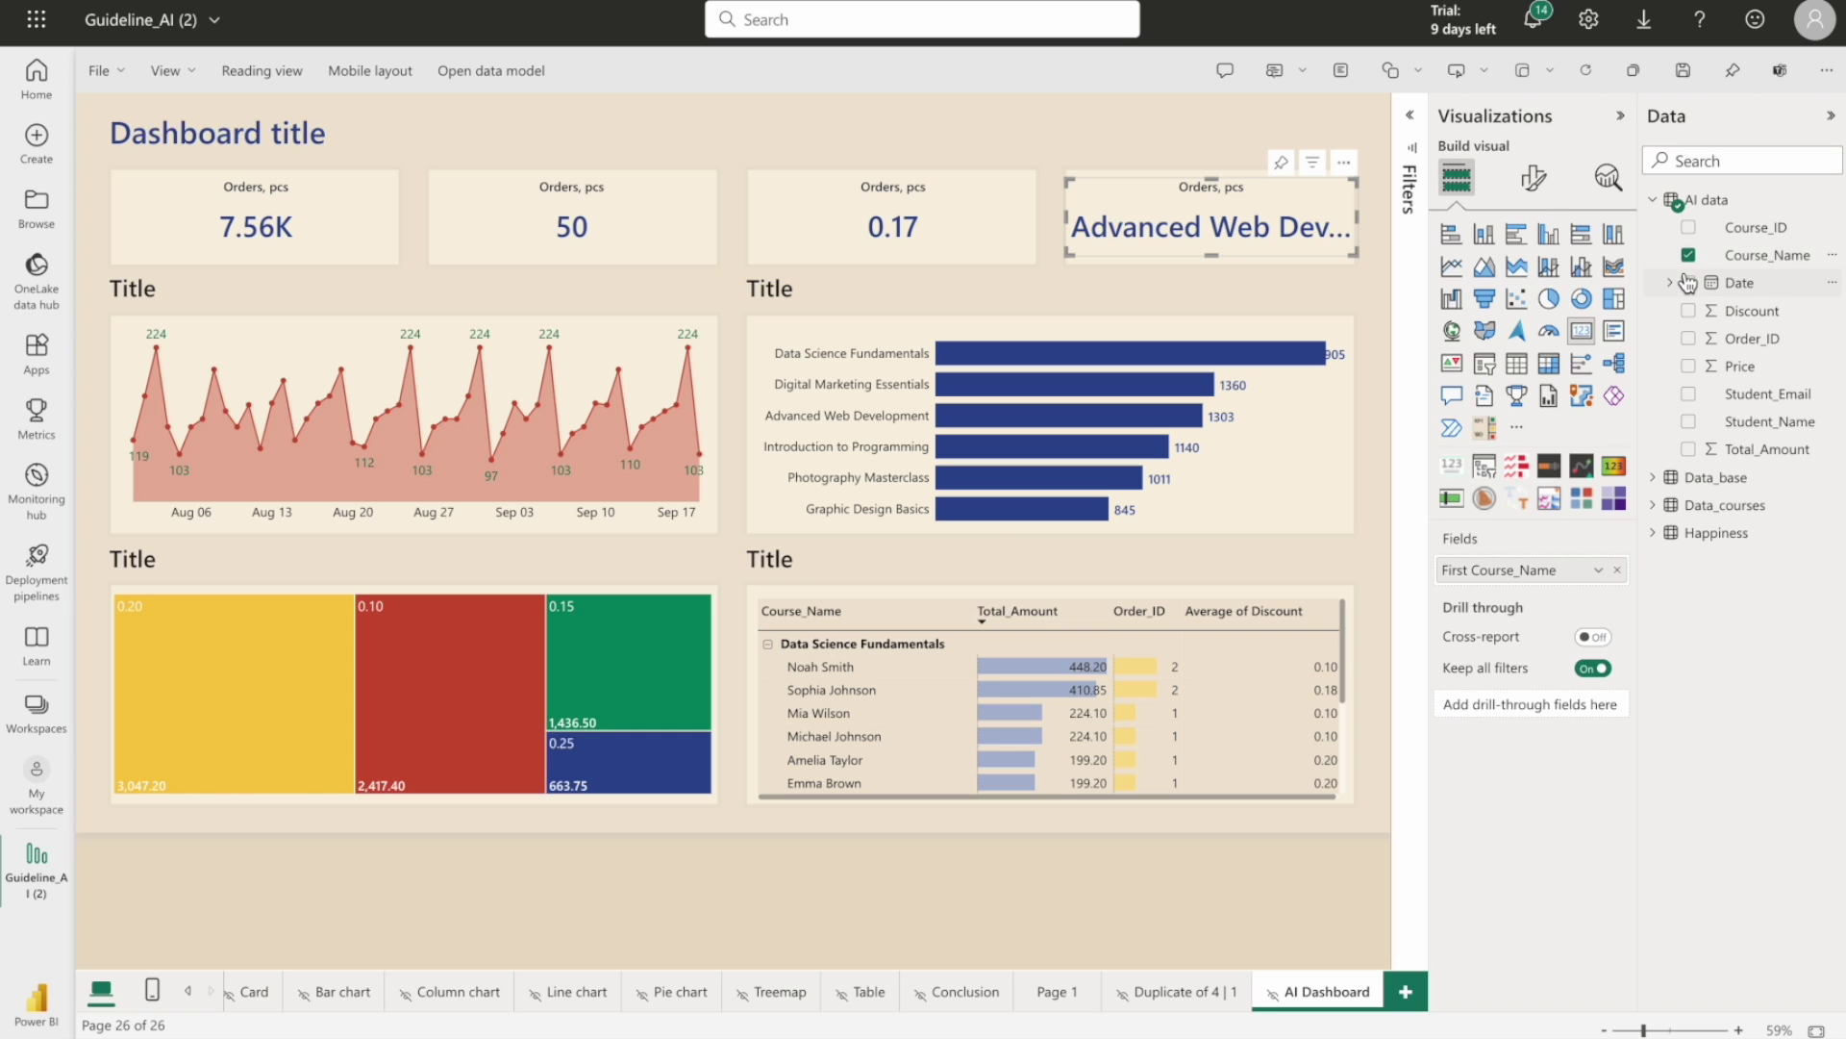
# Reduce the callout value font size of the Course_Name card until the full course name fits
pyautogui.click(1534, 177)
pyautogui.click(1497, 335)
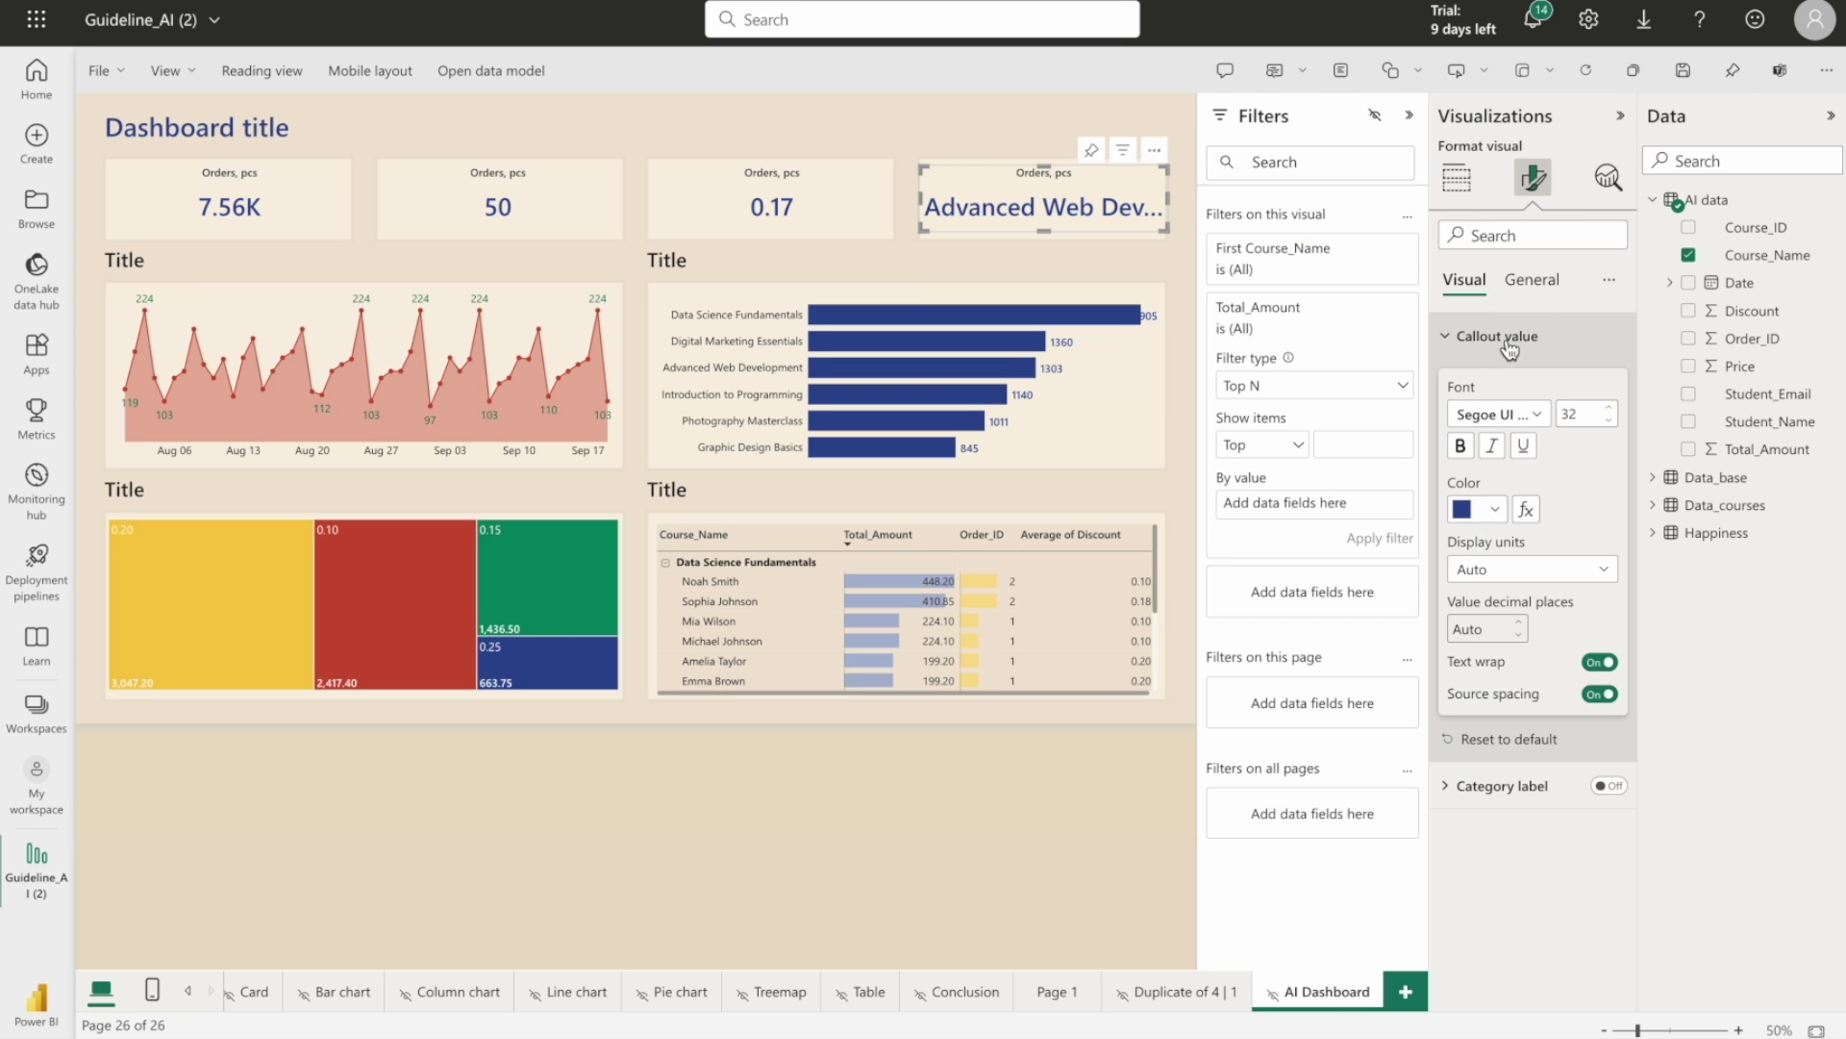
pyautogui.click(1607, 426)
pyautogui.click(1607, 426)
pyautogui.click(1607, 426)
pyautogui.click(1607, 426)
pyautogui.click(1607, 426)
pyautogui.click(1607, 426)
pyautogui.click(1607, 426)
pyautogui.click(1607, 426)
pyautogui.click(1607, 426)
pyautogui.click(1461, 336)
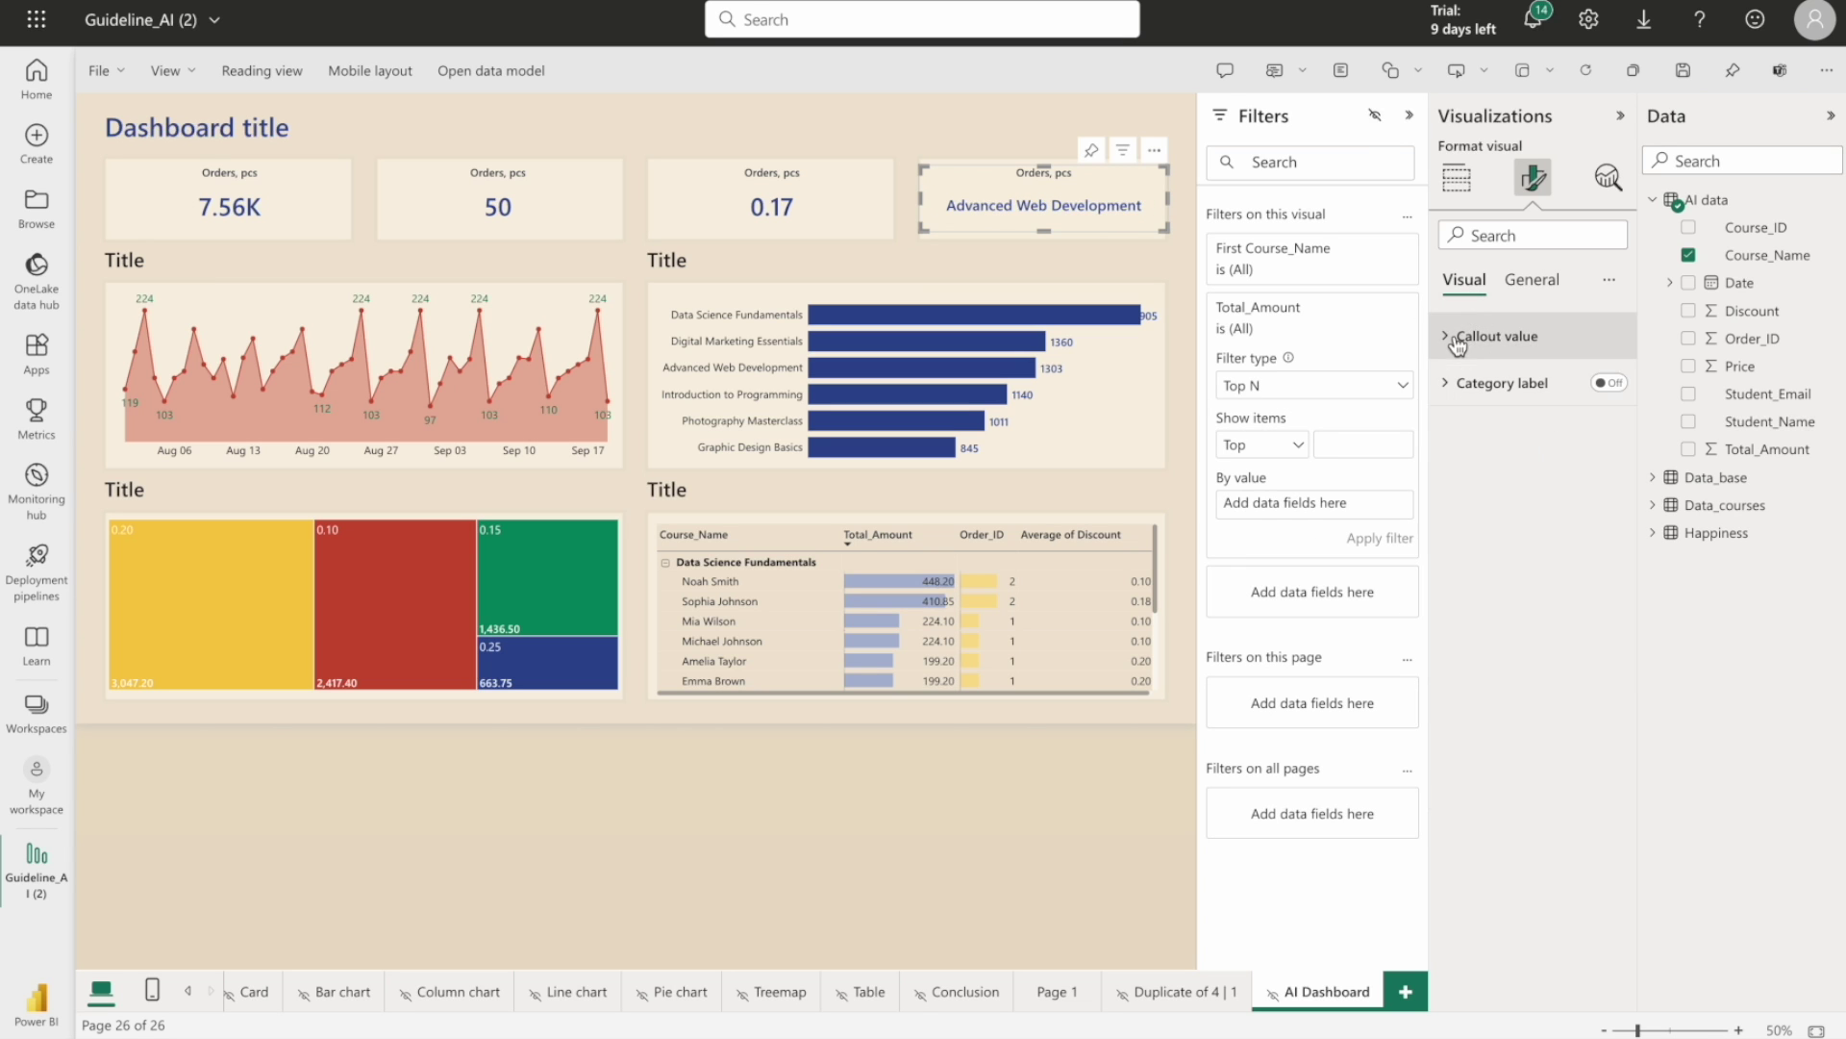
# Rename the fourth card's Course_Name field to "Best-Selling Course", copying the wording from ChatGPT's KPI Cards list
pyautogui.click(1457, 177)
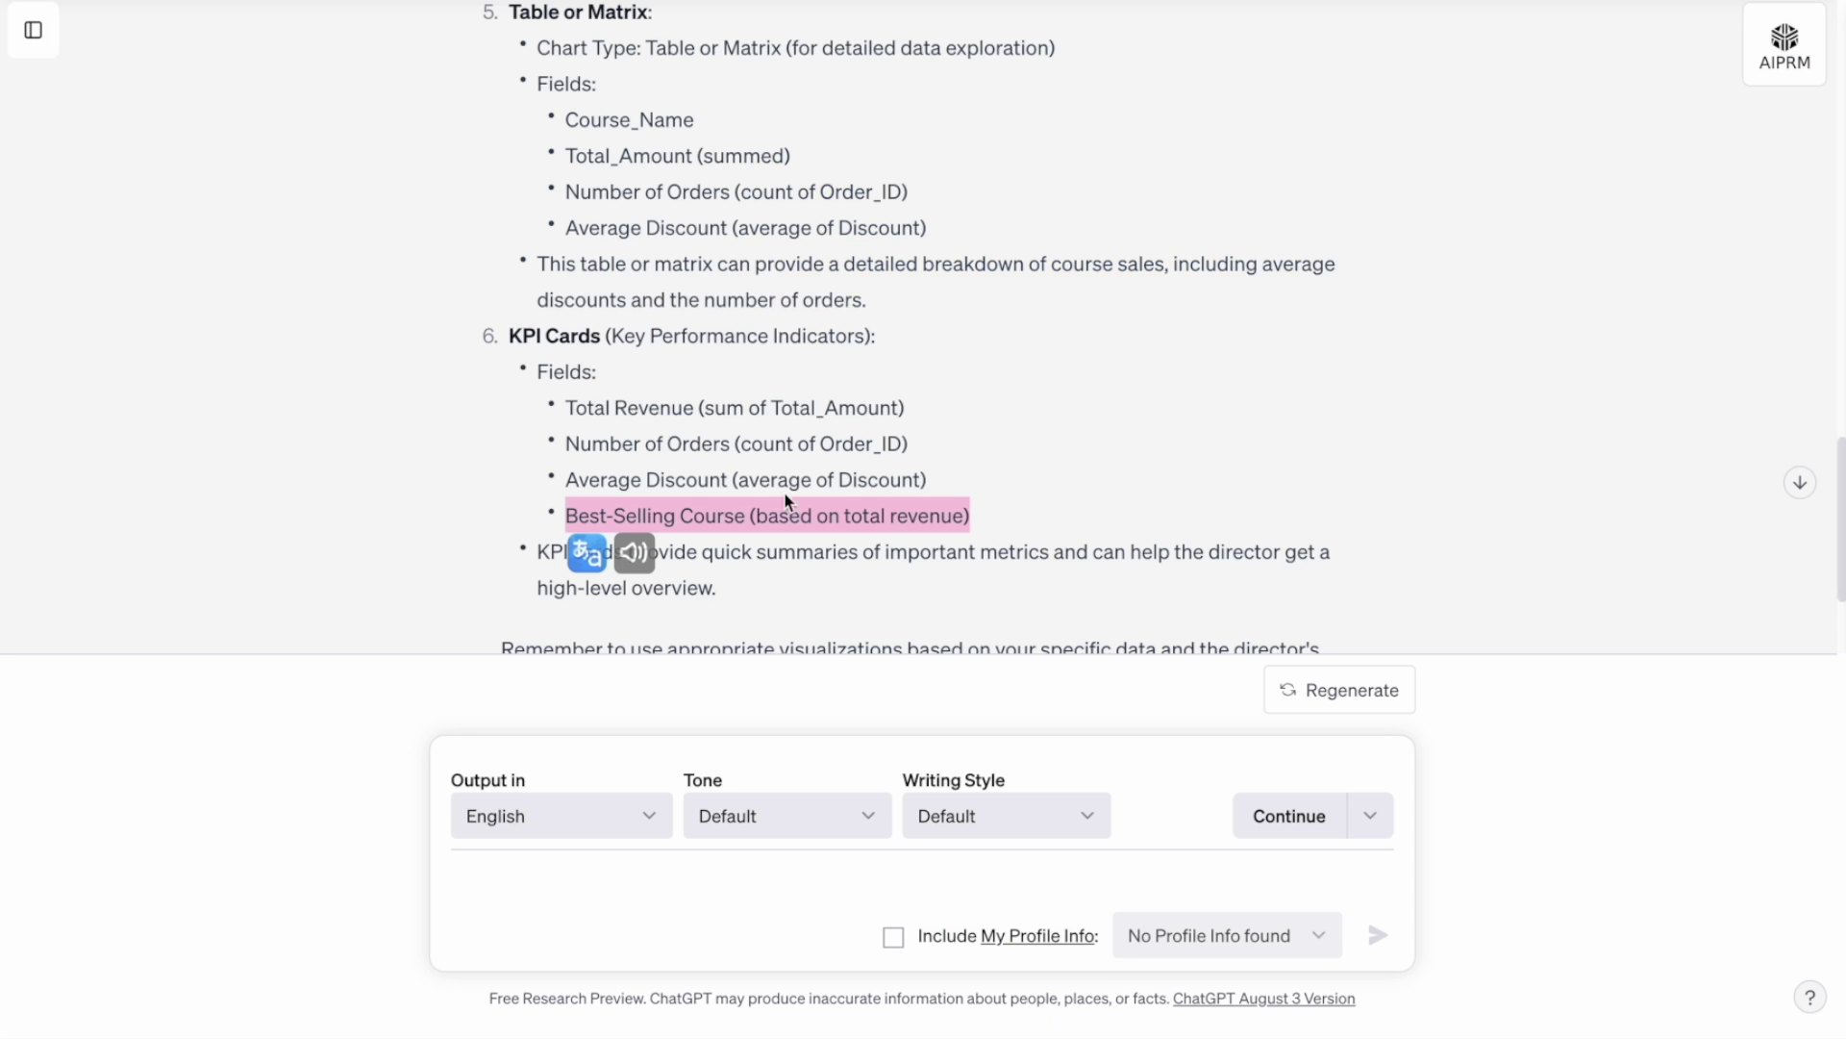
pyautogui.click(785, 500)
pyautogui.moveTo(750, 516); pyautogui.dragTo(564, 517)
pyautogui.hotkey('ctrl', 'c')
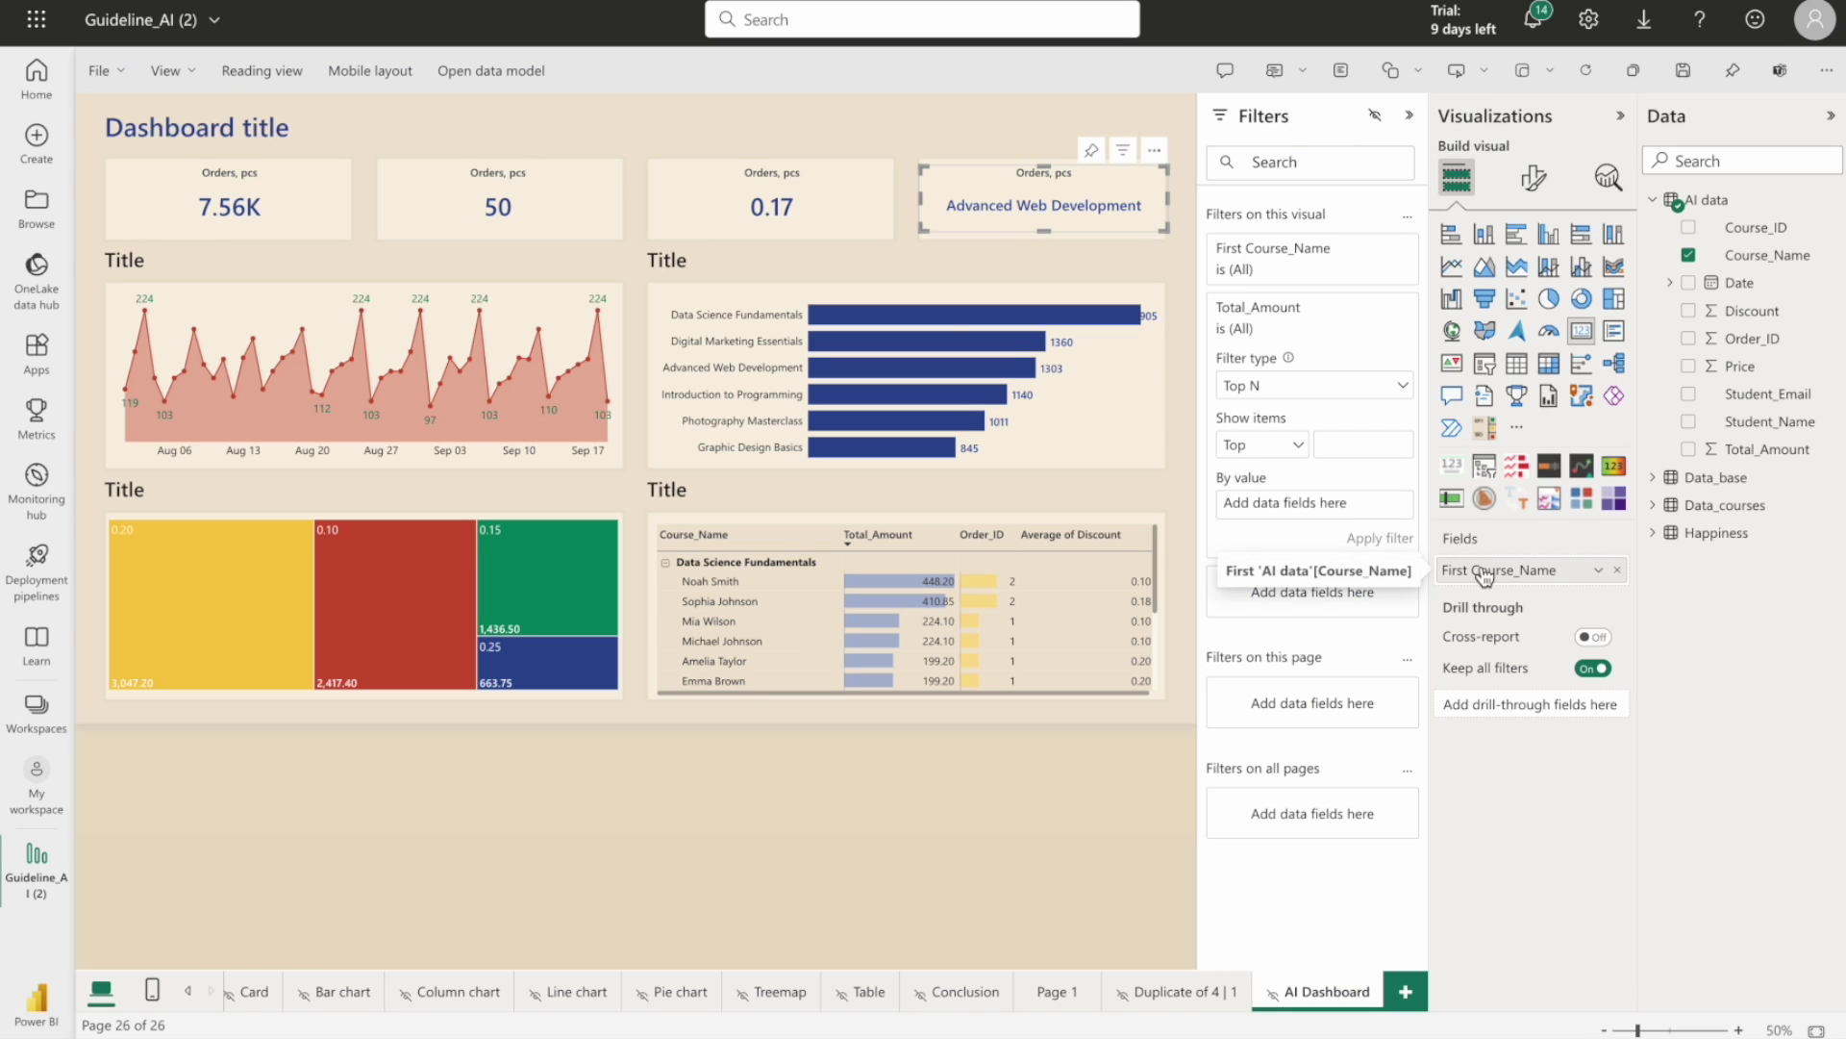
pyautogui.doubleClick(1482, 569)
pyautogui.hotkey('ctrl', 'v')
pyautogui.press('Return')
pyautogui.click(767, 198)
pyautogui.click(1020, 204)
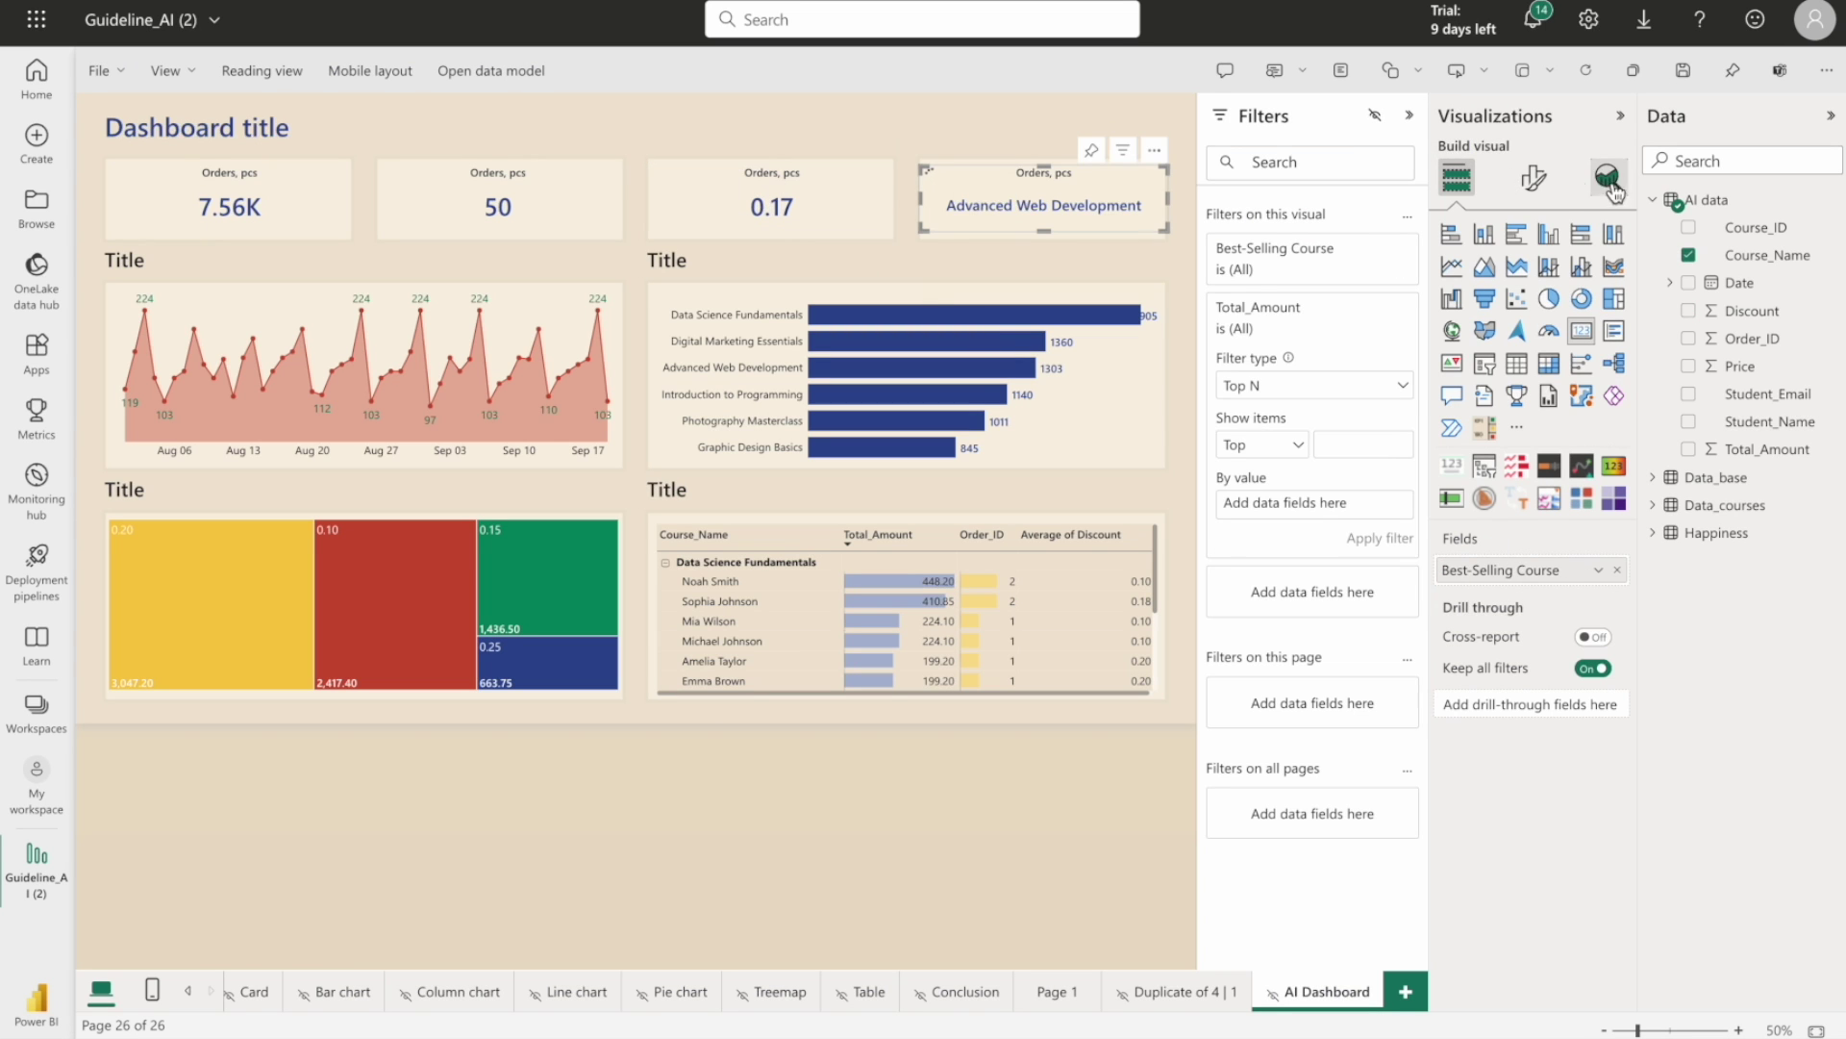
# Collapse the Filters pane and set the fourth card's title text to "Best-Selling Course"
pyautogui.click(1534, 177)
pyautogui.click(1410, 116)
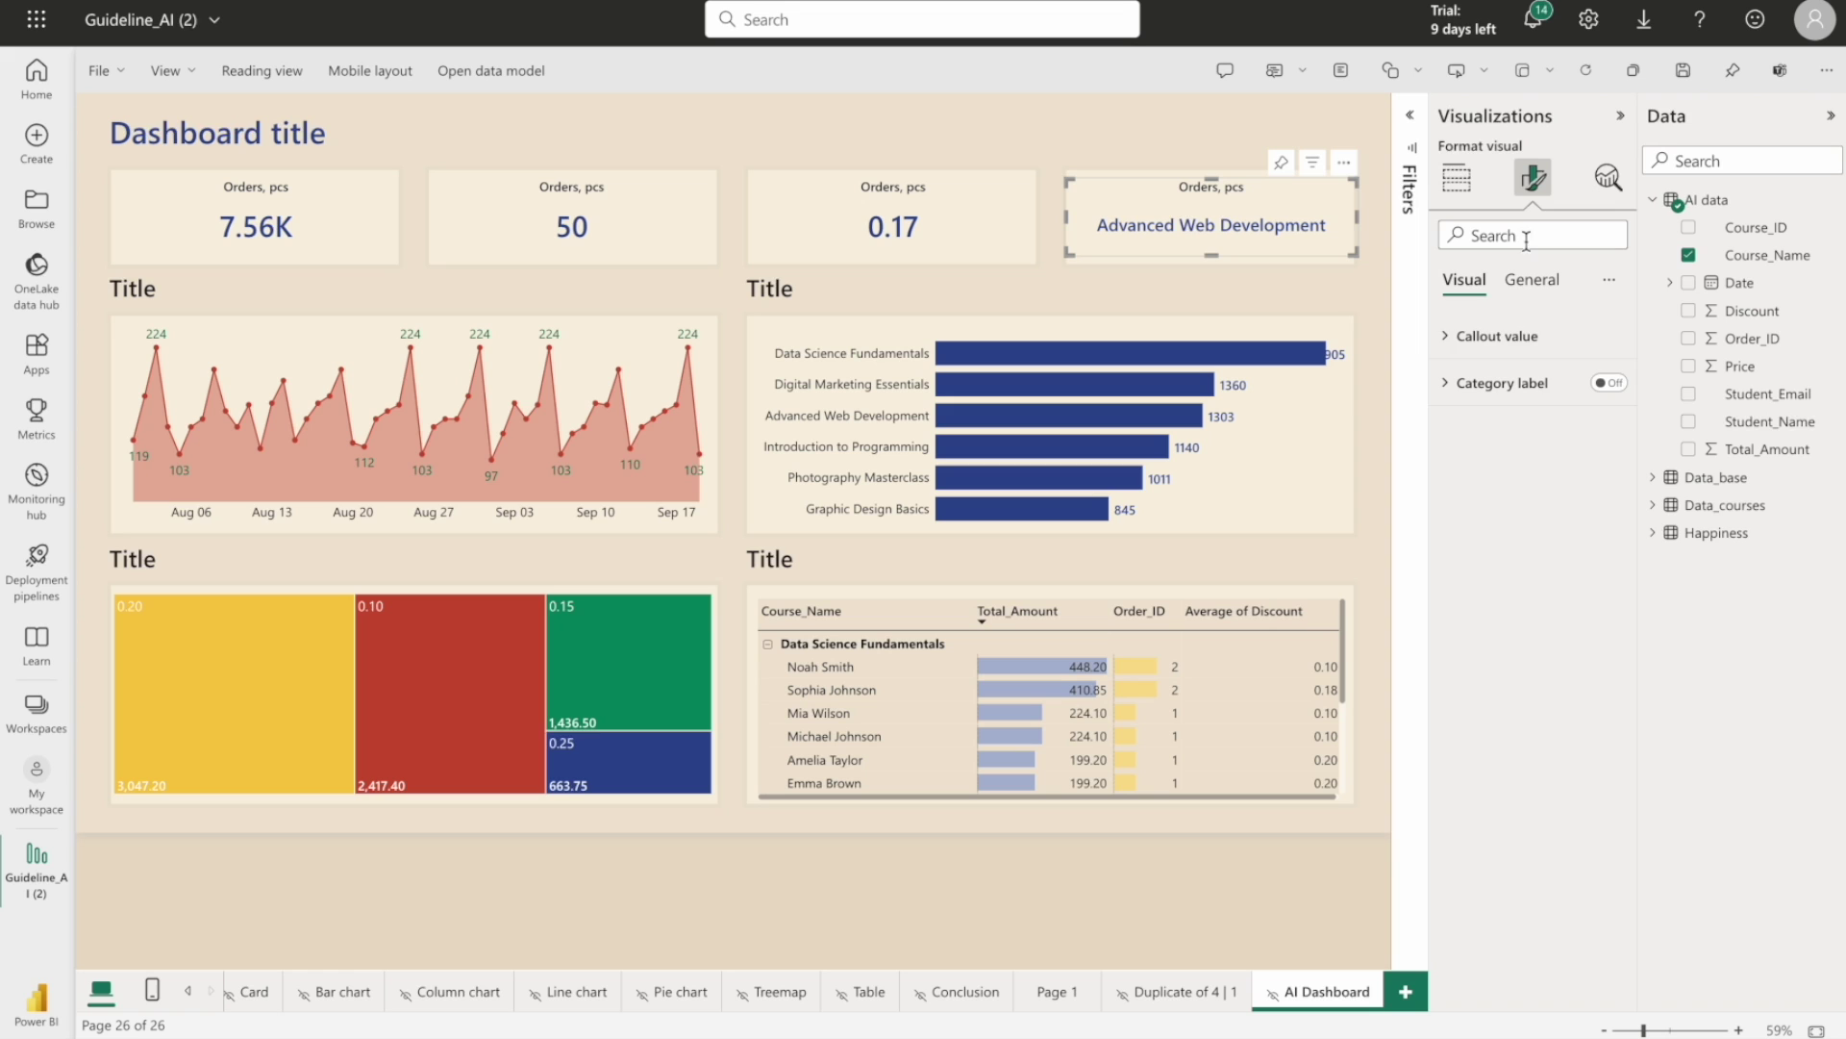
pyautogui.click(1522, 342)
pyautogui.click(1486, 346)
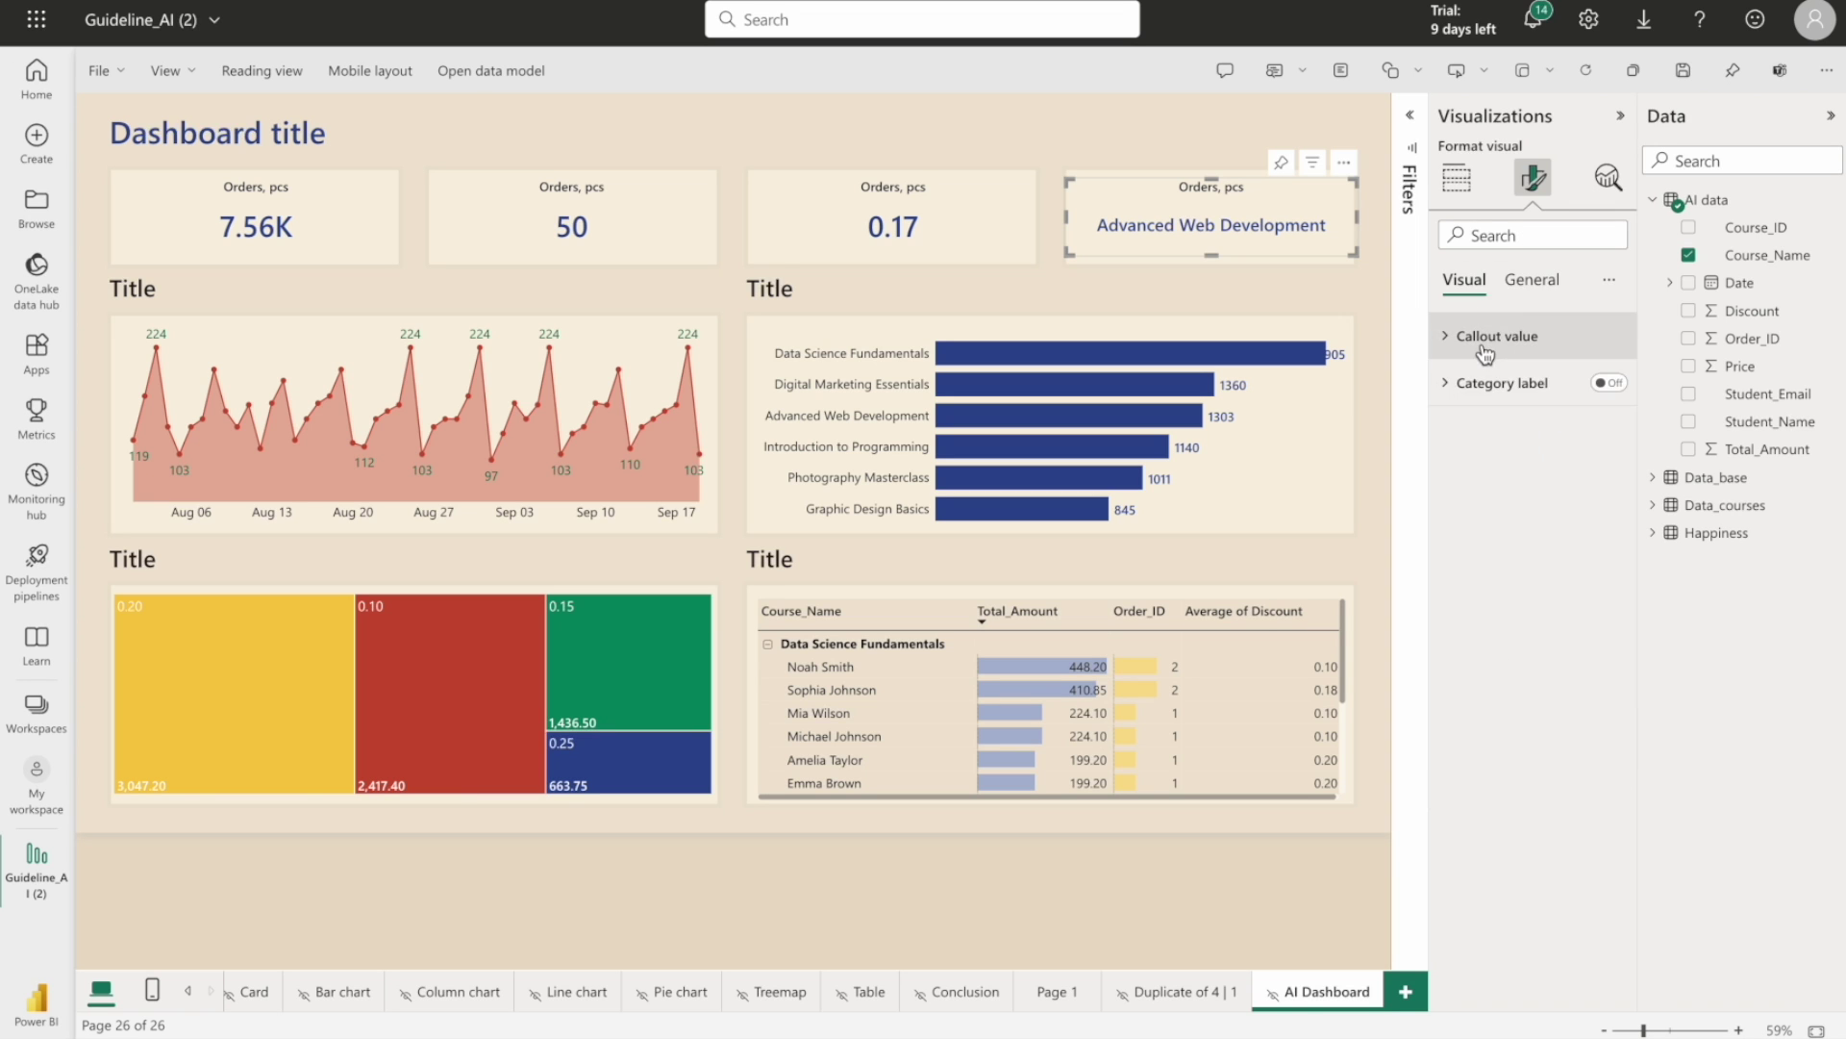
pyautogui.click(1530, 280)
pyautogui.click(1507, 384)
pyautogui.tripleClick(1529, 494)
pyautogui.hotkey('ctrl', 'v')
# Copy "Average Discount" from ChatGPT's KPI list and set it as the third card's title text
pyautogui.click(904, 239)
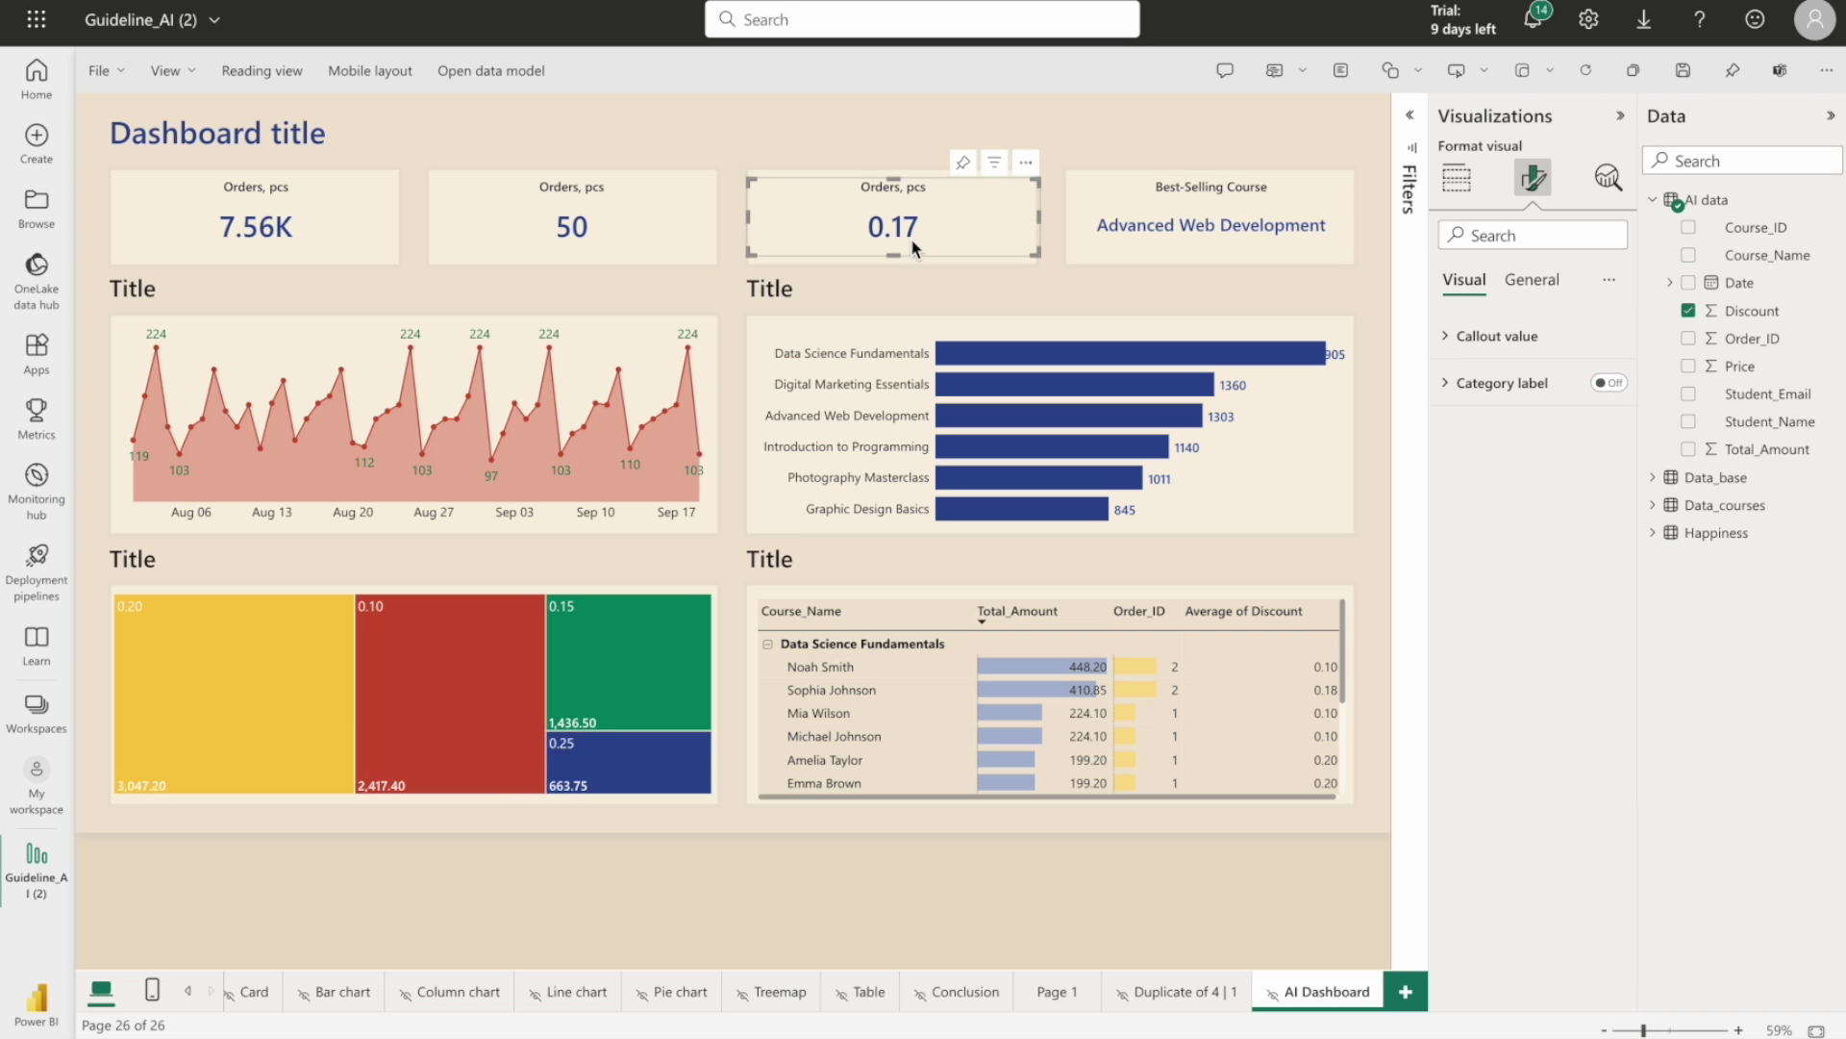
pyautogui.hotkey('alt', 'Tab')
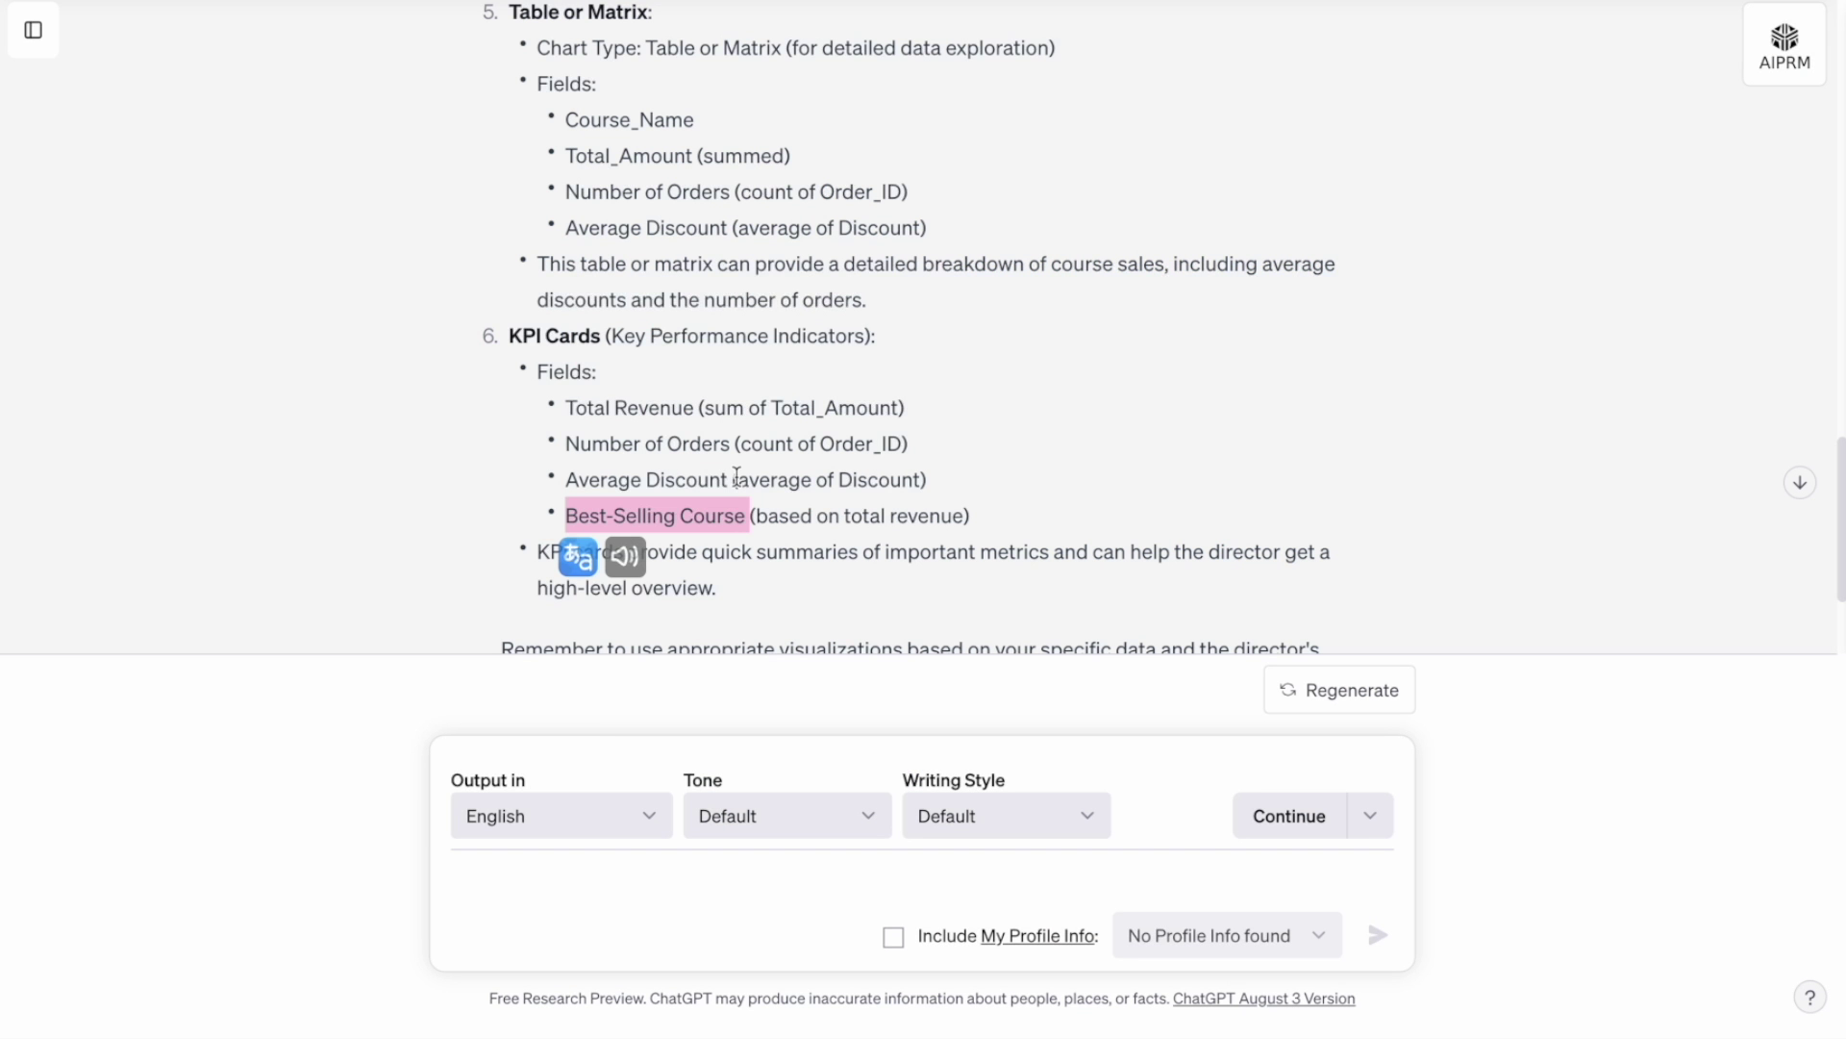
pyautogui.moveTo(728, 479); pyautogui.dragTo(567, 481)
pyautogui.hotkey('ctrl', 'c')
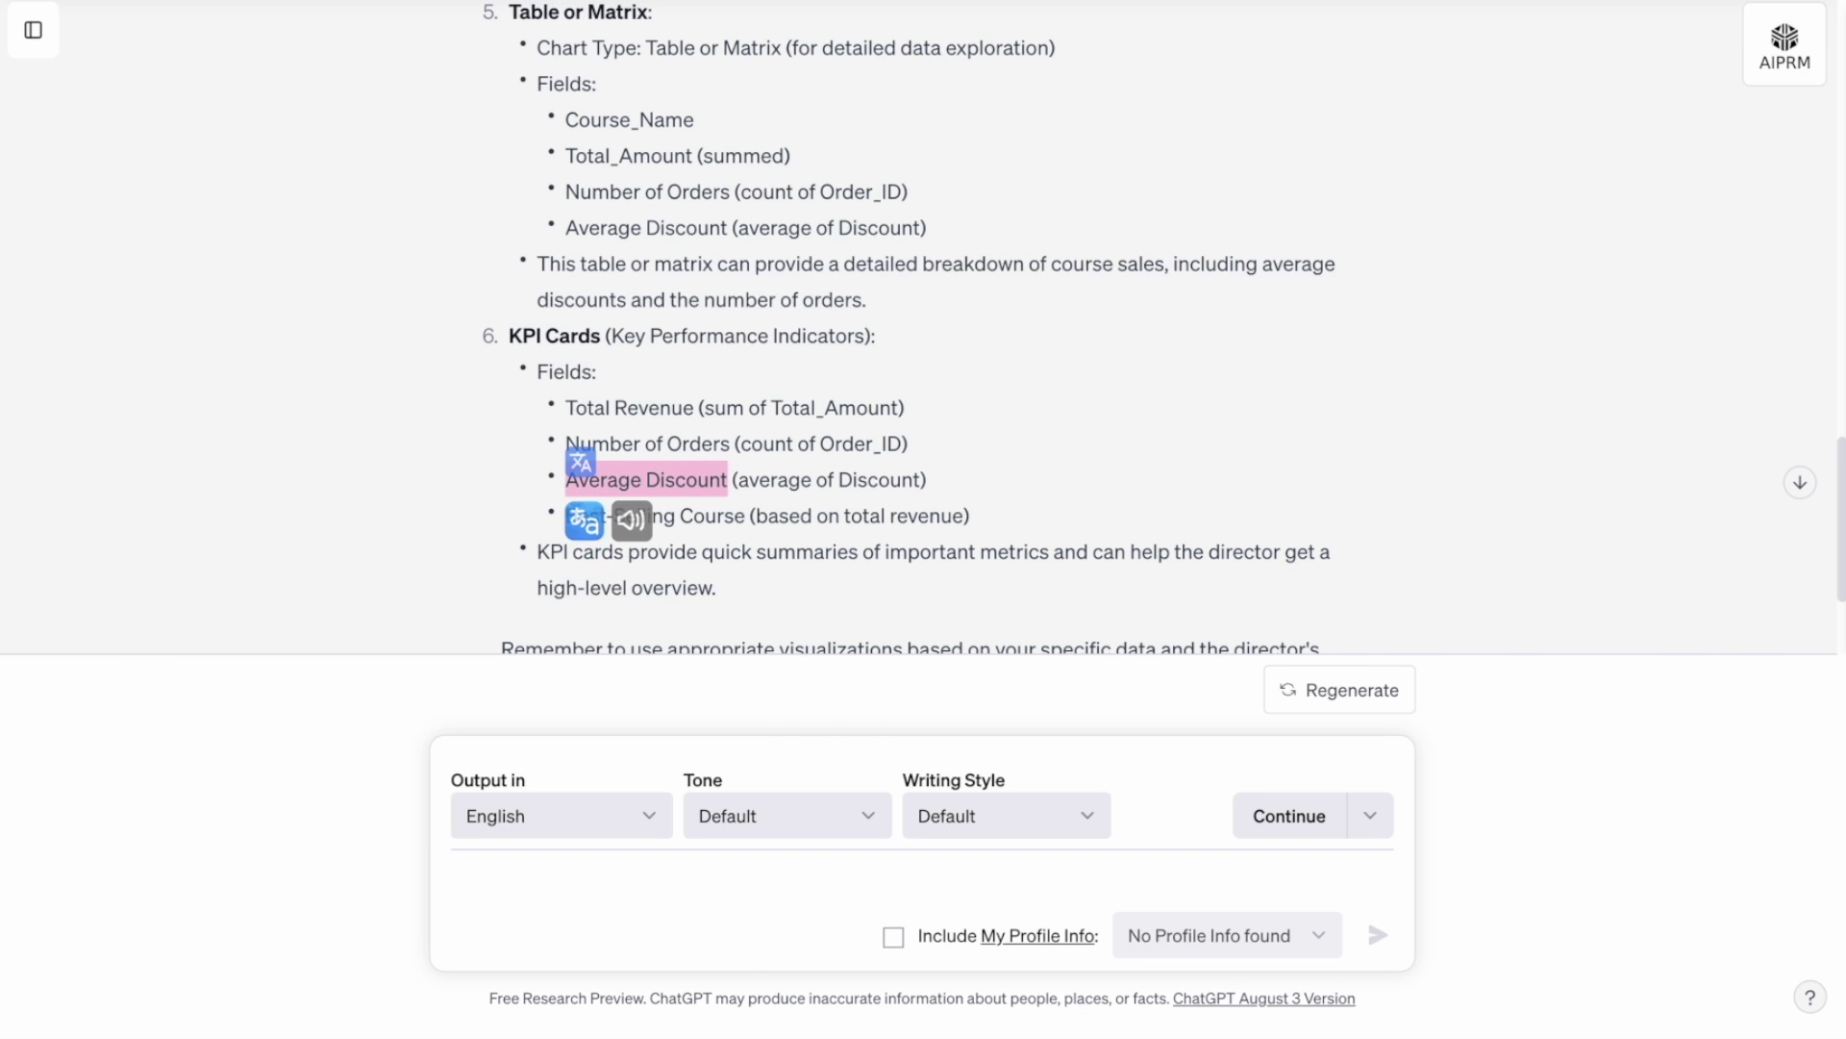
pyautogui.hotkey('alt', 'Tab')
pyautogui.click(1532, 279)
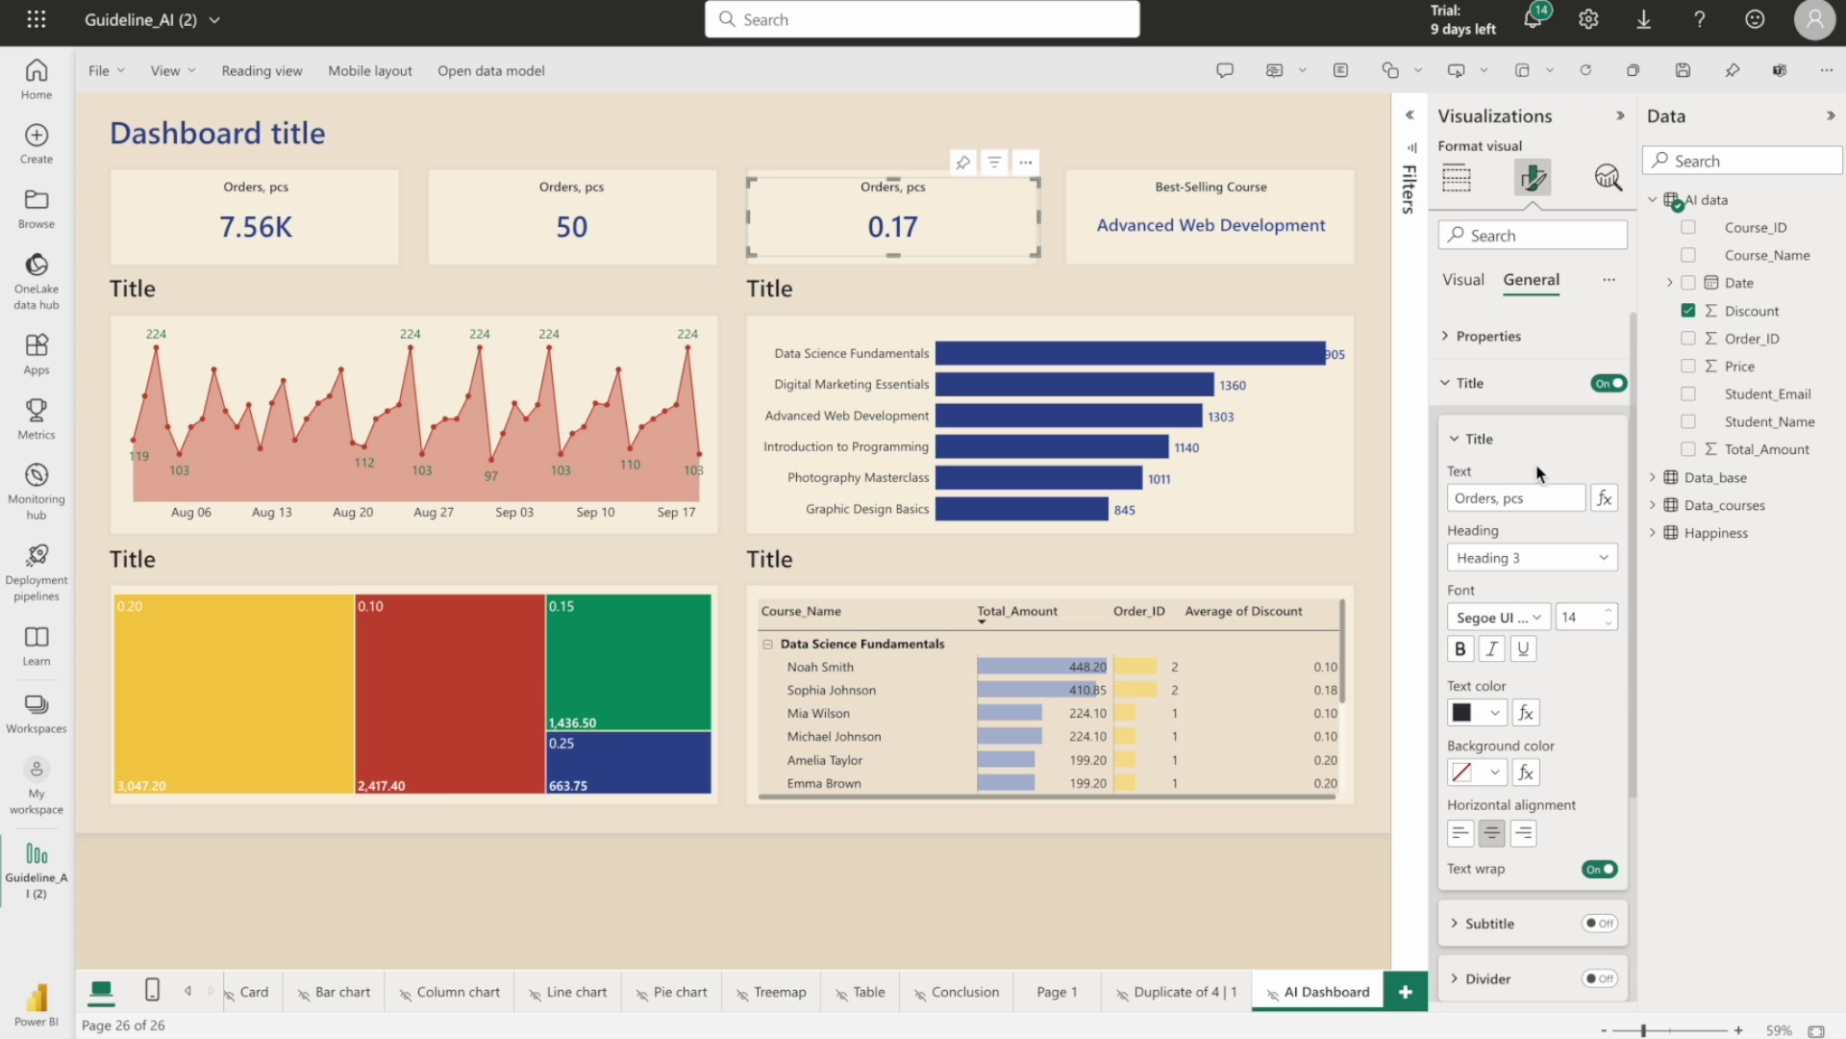
pyautogui.tripleClick(1534, 498)
pyautogui.hotkey('ctrl', 'v')
# Check ChatGPT's KPI Cards list for the wording of the second card's orders title
pyautogui.click(577, 231)
pyautogui.hotkey('alt', 'Tab')
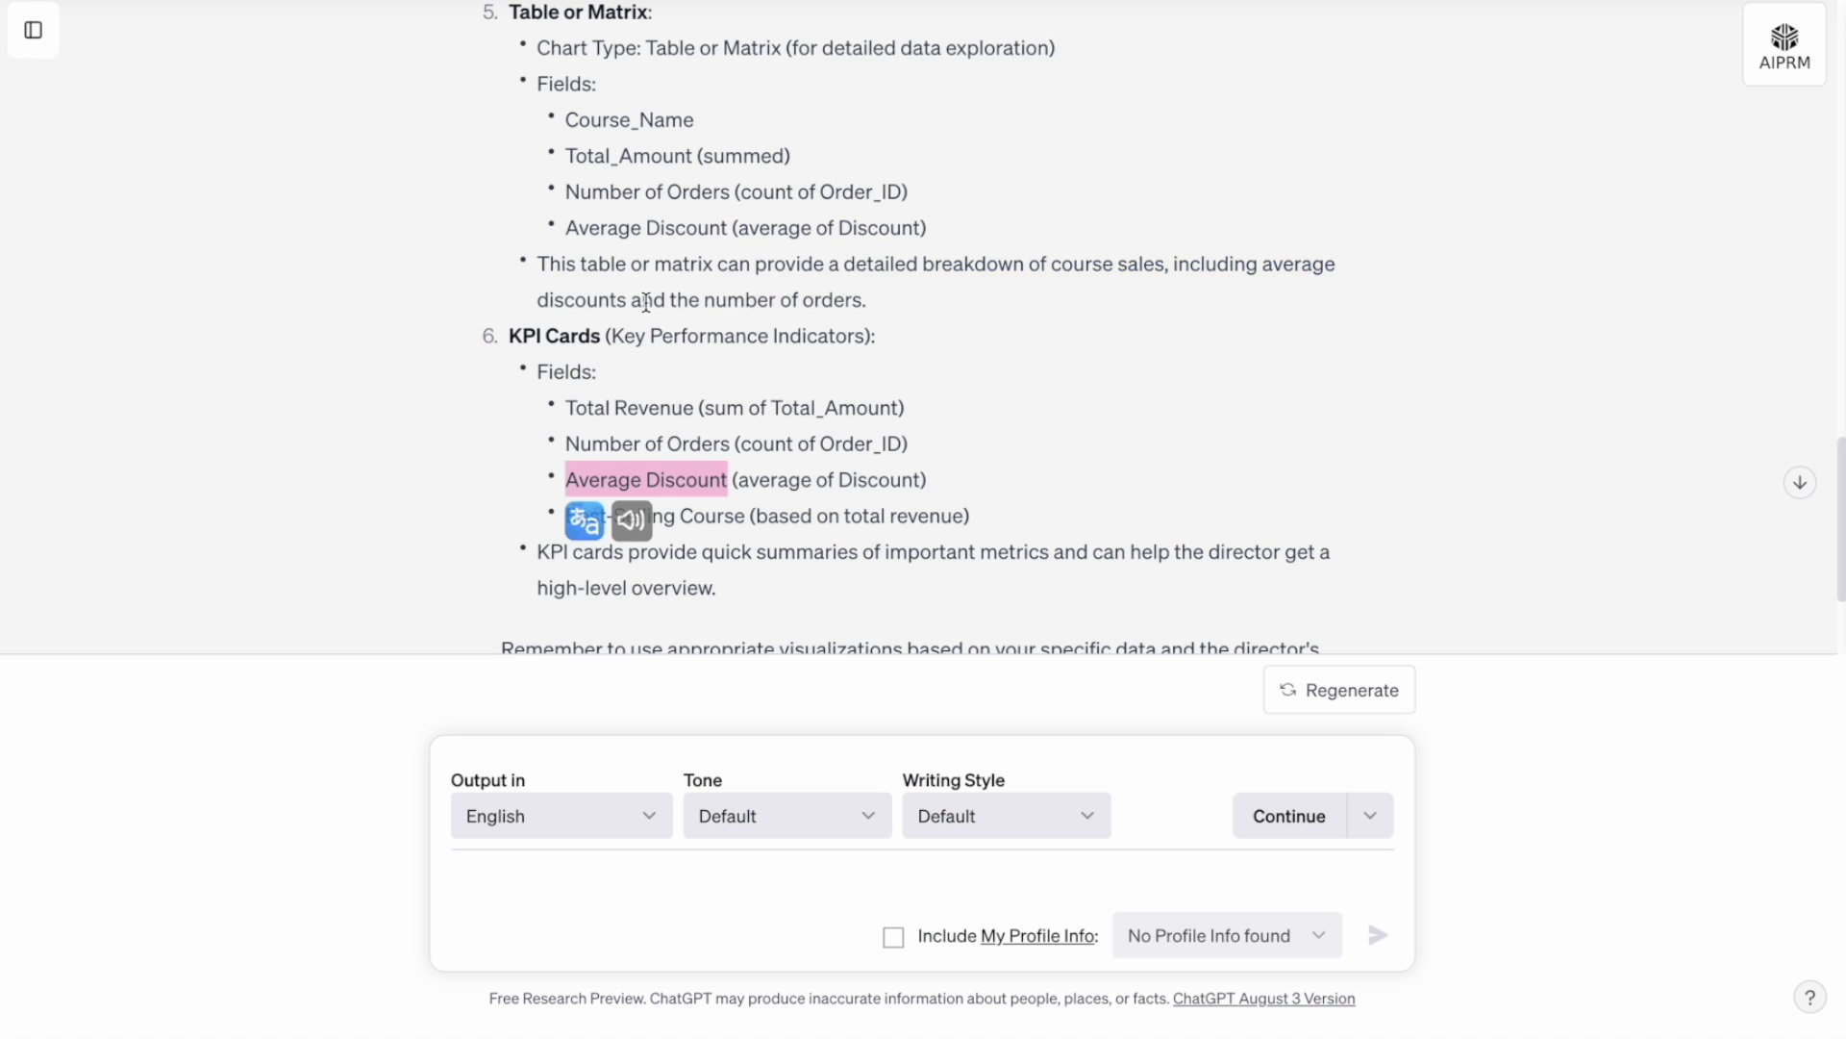
pyautogui.moveTo(728, 448); pyautogui.dragTo(573, 449)
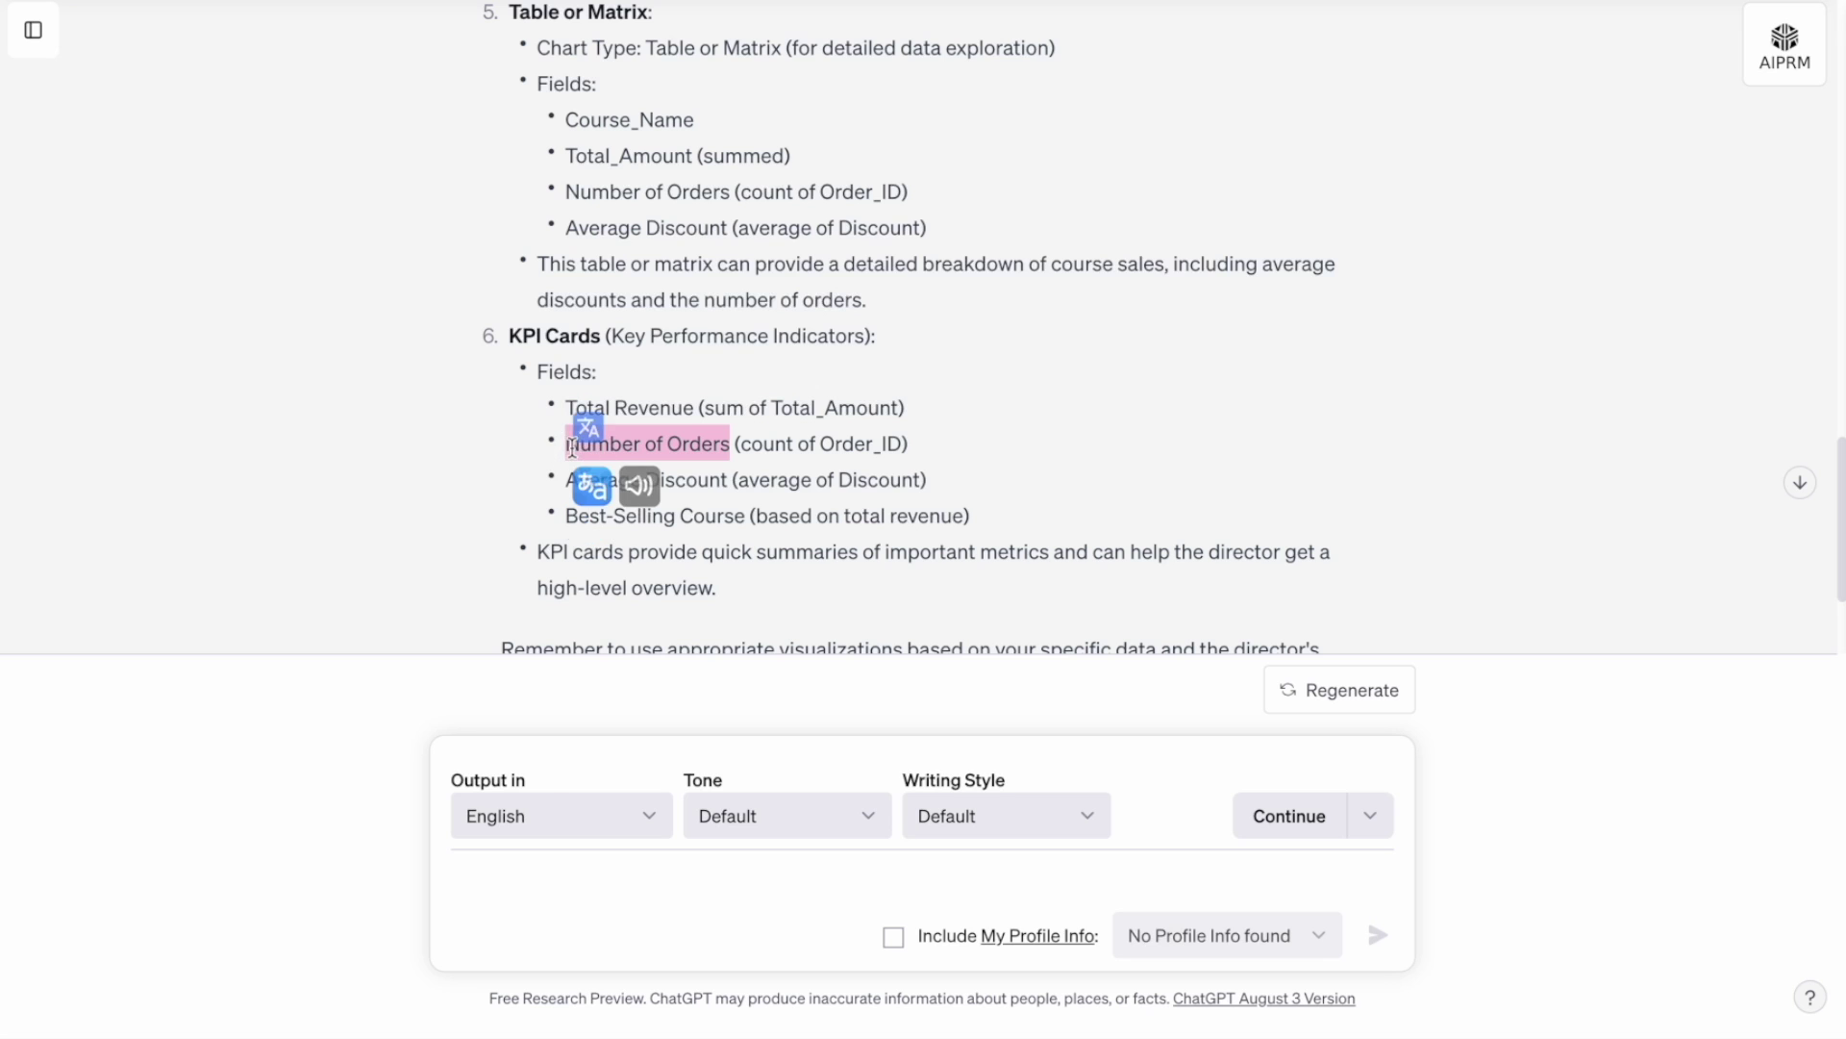
pyautogui.hotkey('alt', 'Tab')
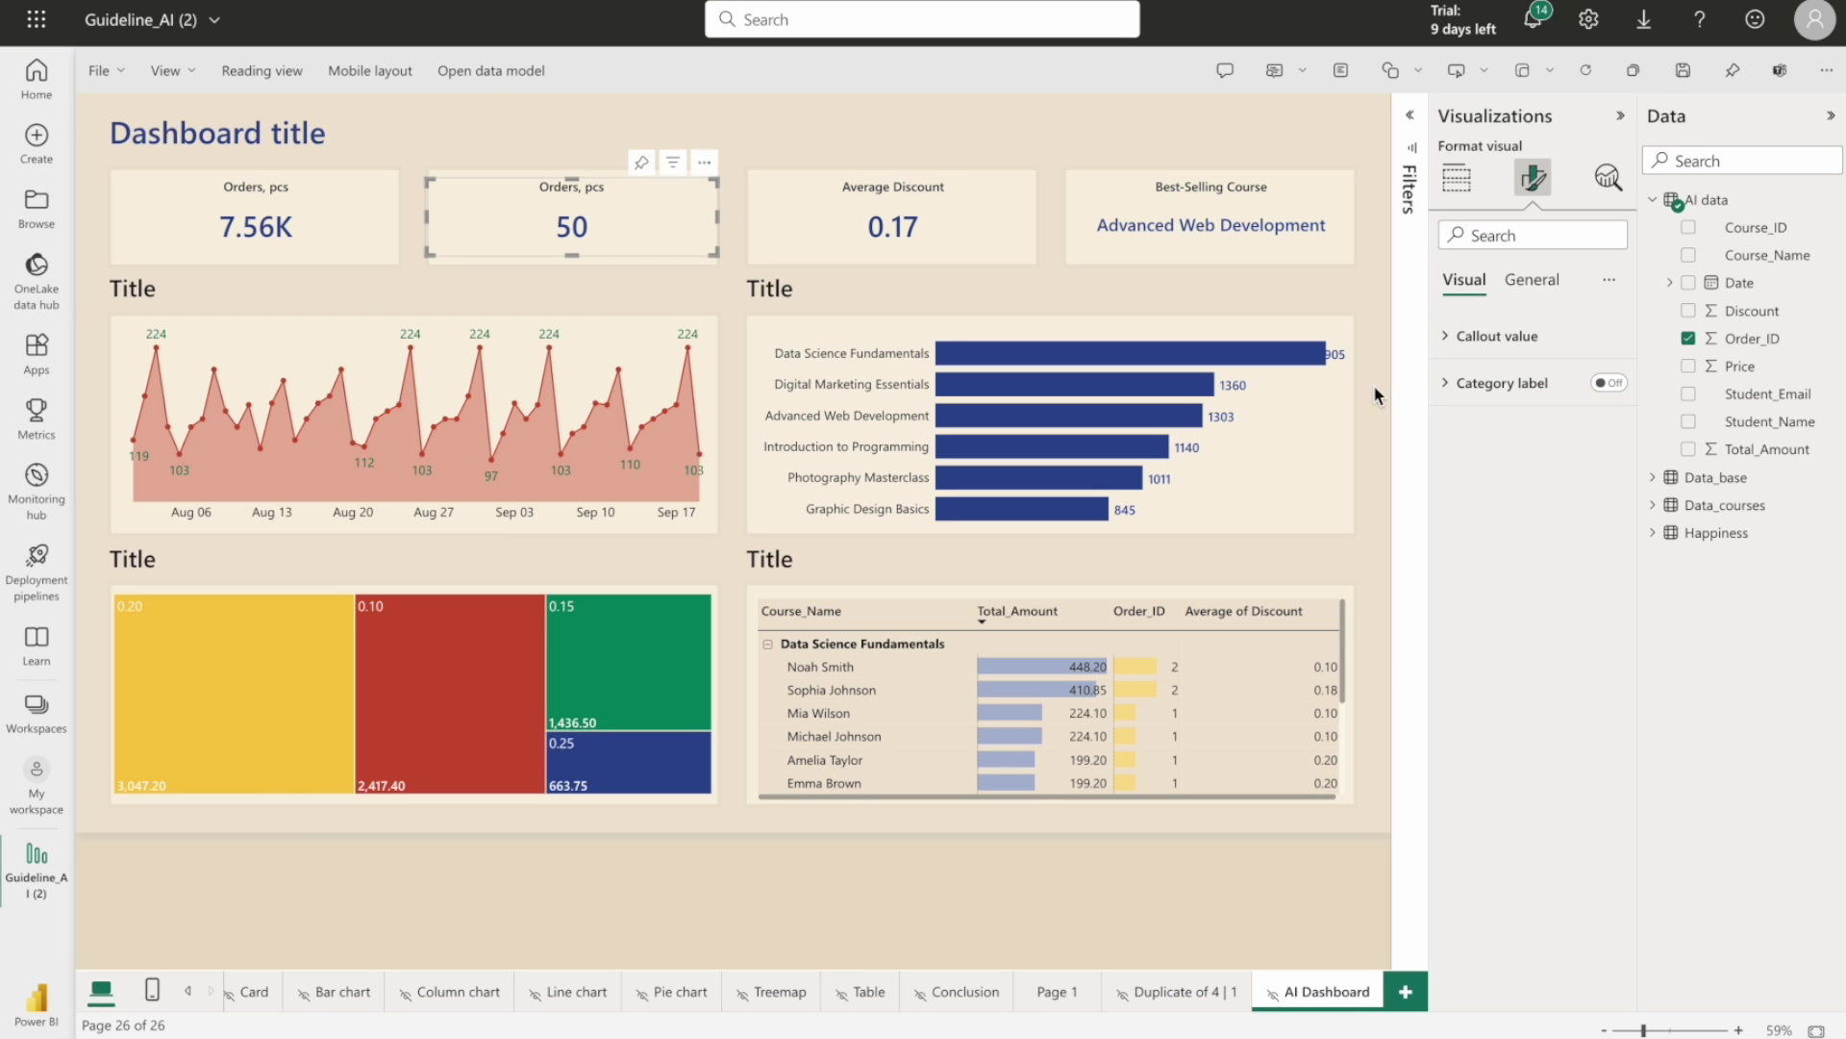
# Set the first card's title text to "Total Revenue, $", copying "Total Revenue" from ChatGPT's KPI Cards list
pyautogui.click(248, 223)
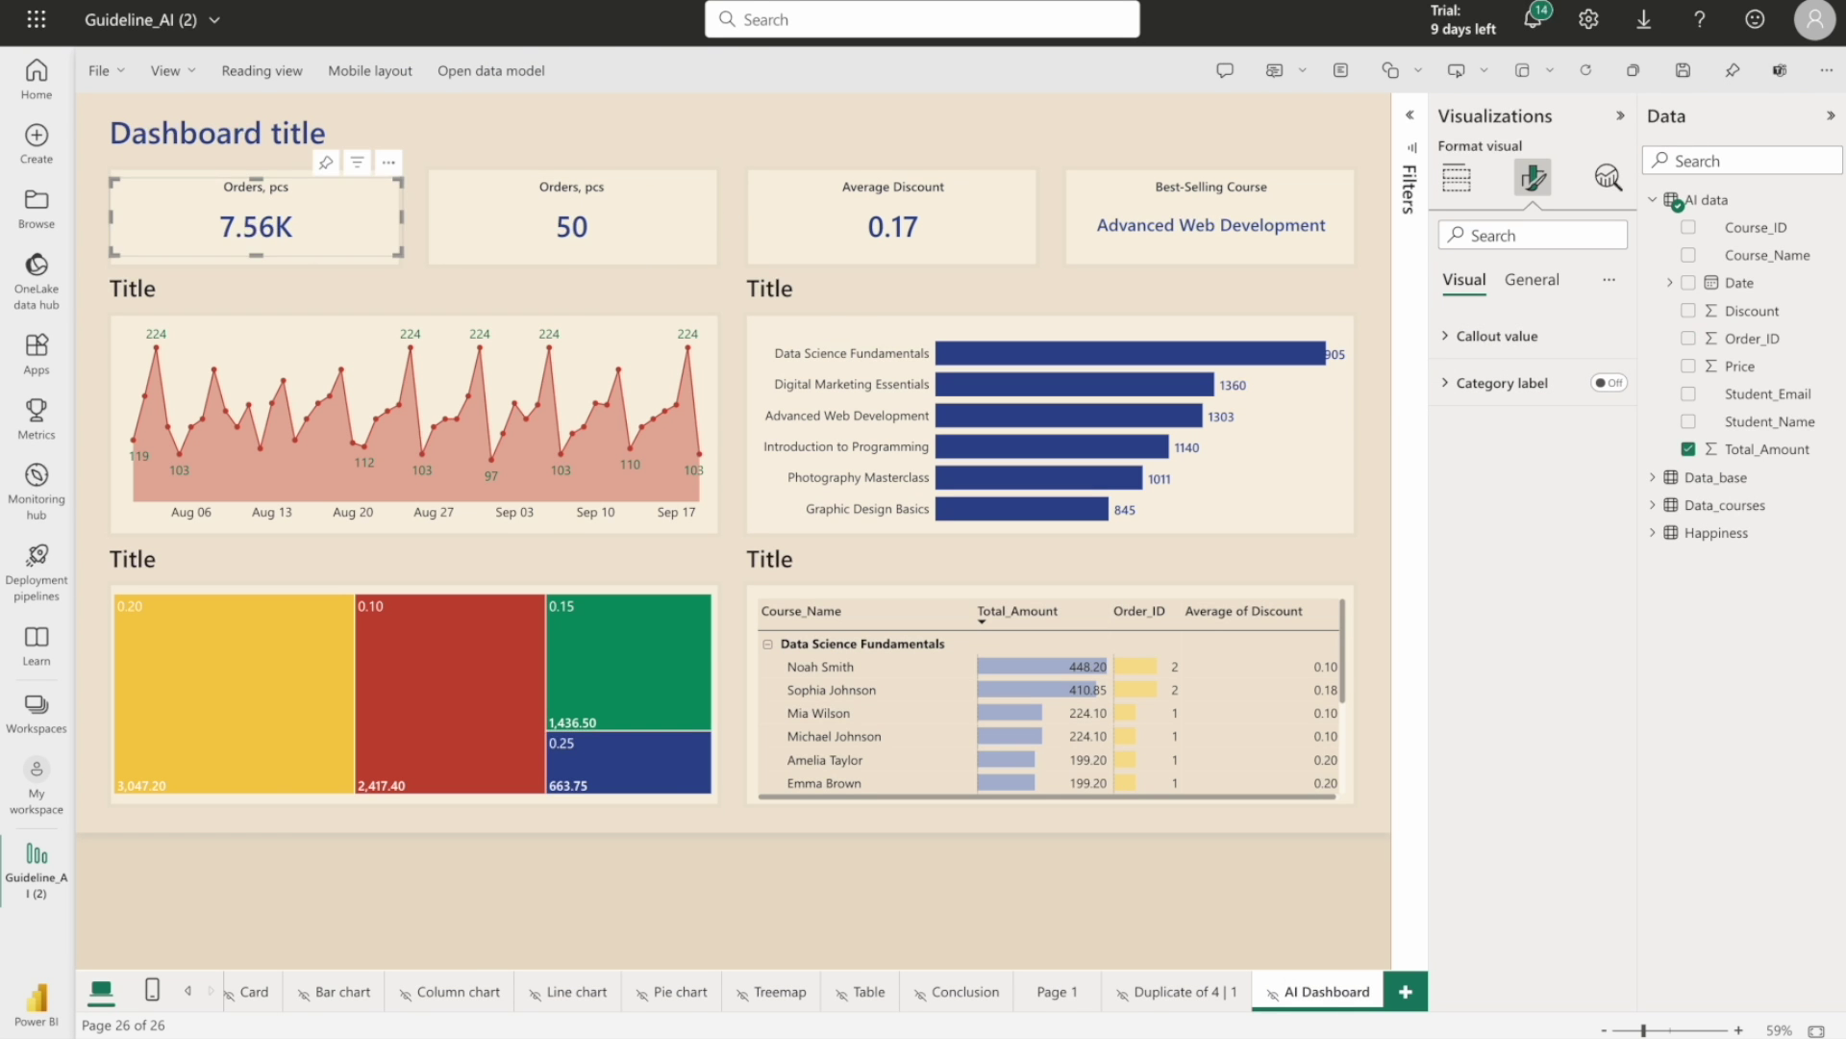
pyautogui.hotkey('alt', 'Tab')
pyautogui.moveTo(699, 404); pyautogui.dragTo(577, 408)
pyautogui.hotkey('ctrl', 'c')
pyautogui.hotkey('alt', 'Tab')
pyautogui.click(1532, 279)
pyautogui.moveTo(1495, 498); pyautogui.dragTo(1422, 498)
pyautogui.hotkey('ctrl', 'v')
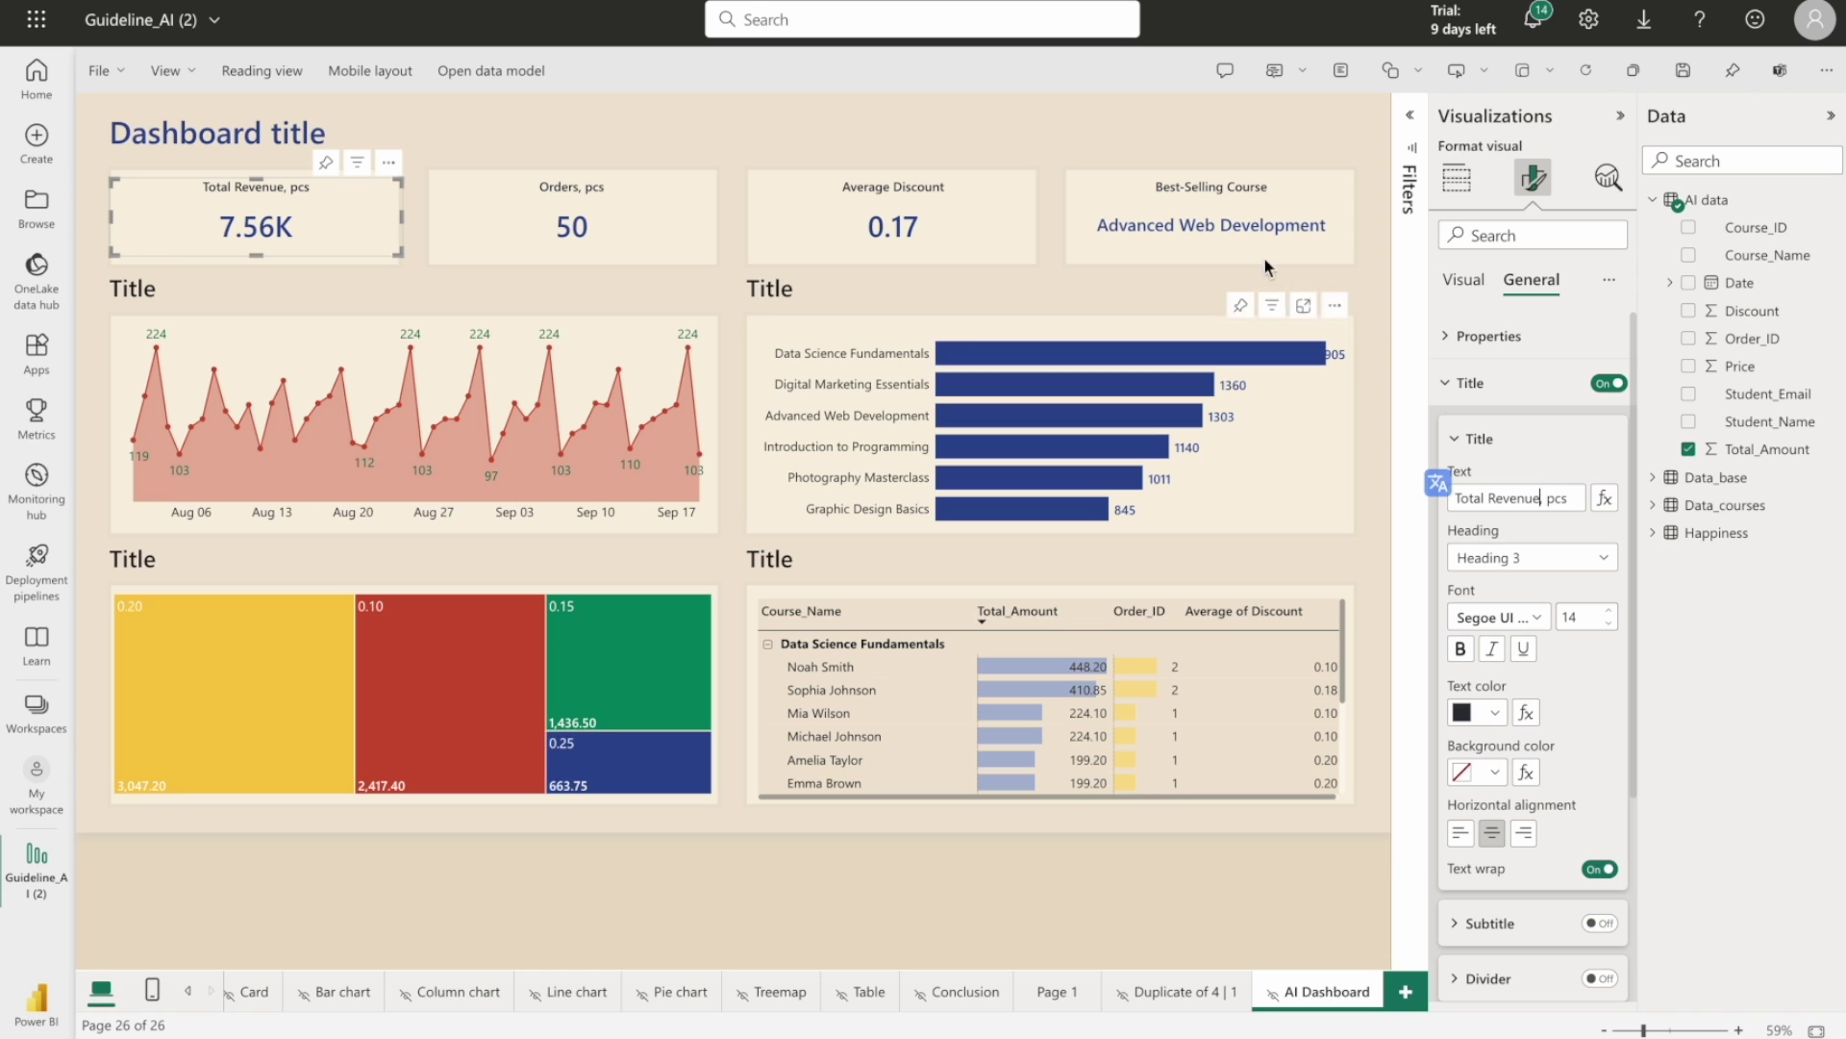
pyautogui.doubleClick(1577, 496)
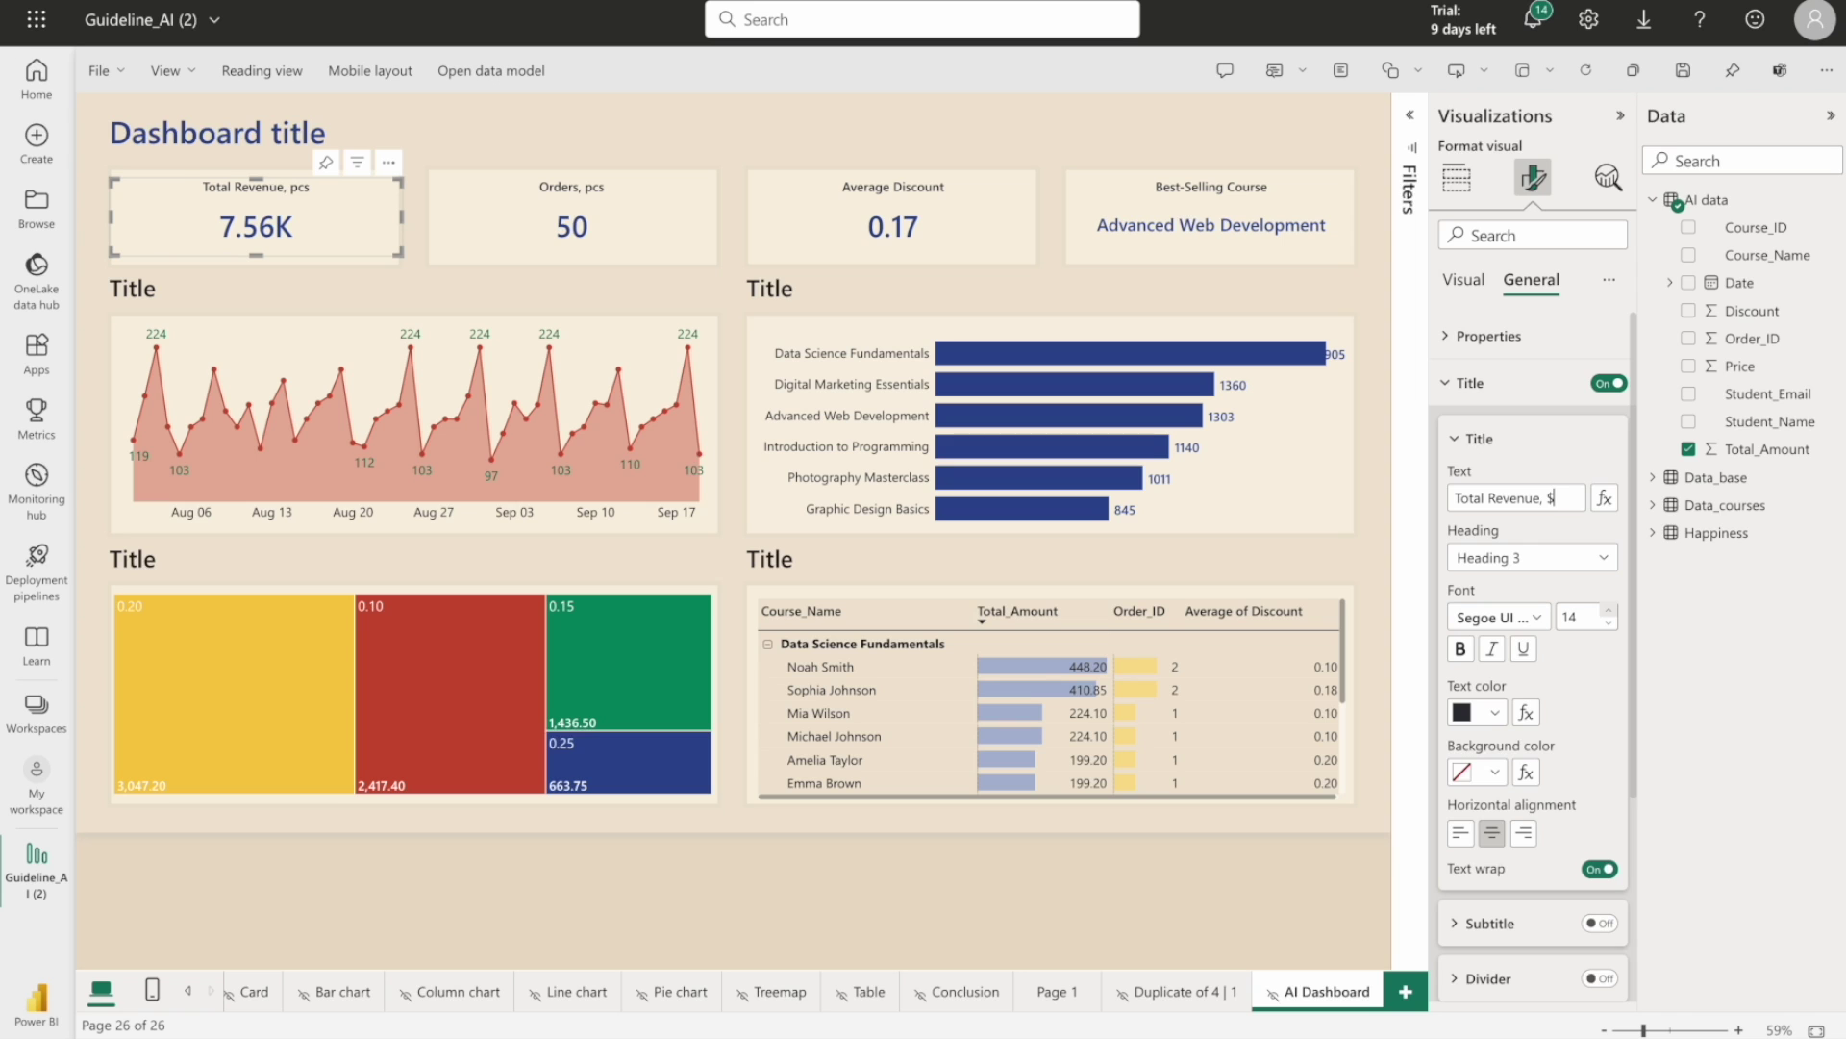
pyautogui.write('$')
pyautogui.click(1495, 385)
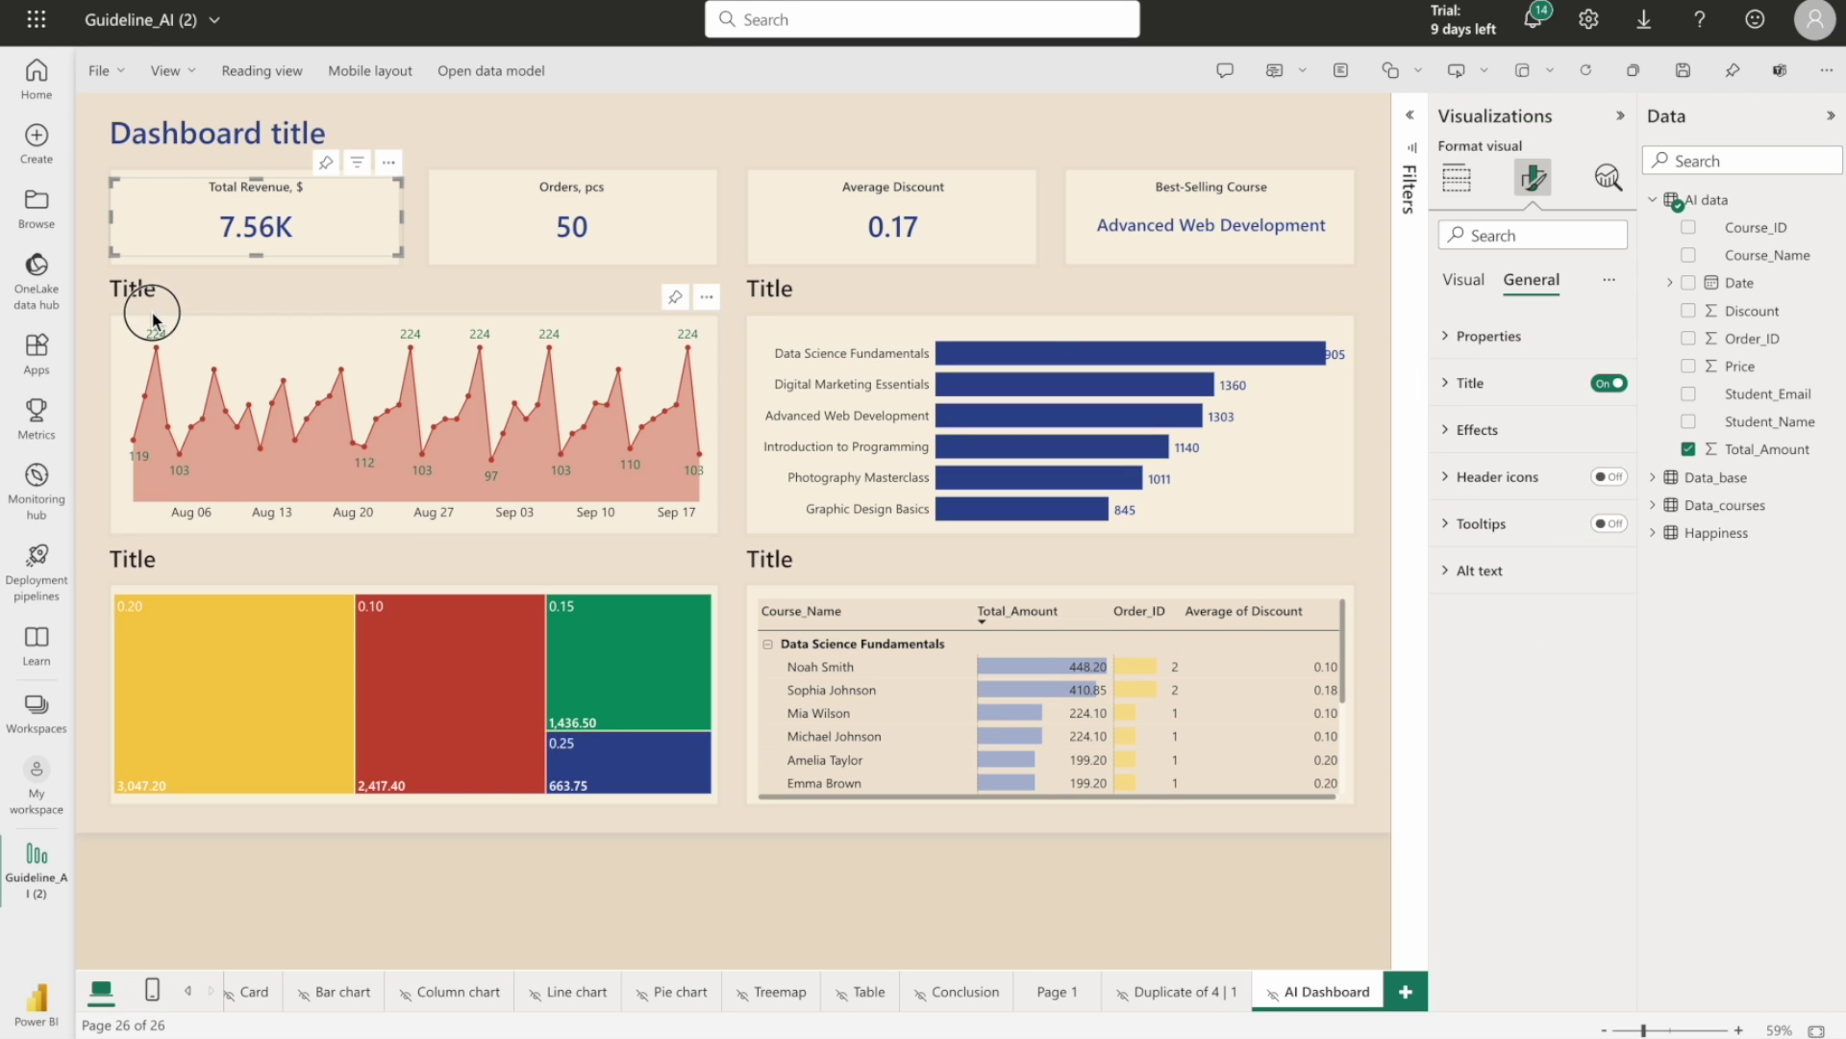
# Replace the "Dashboard title" heading text with "Online course sales"
pyautogui.click(173, 134)
pyautogui.click(1494, 373)
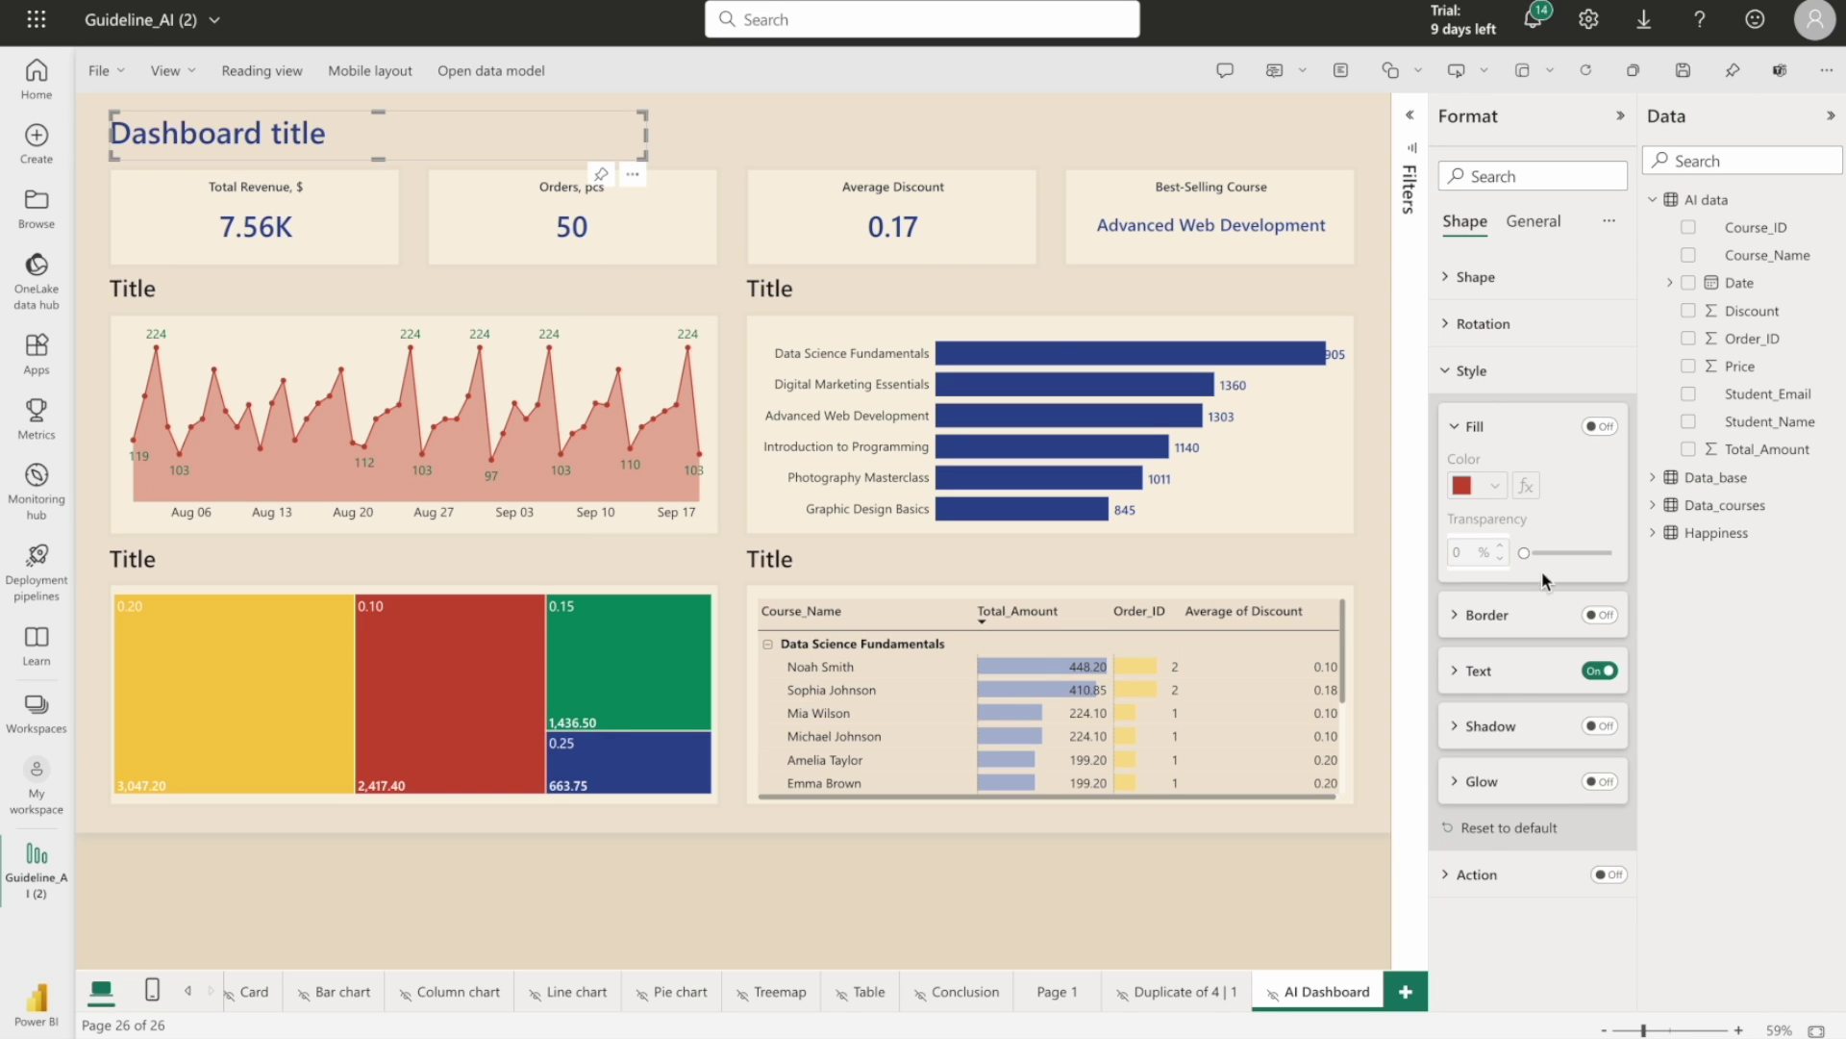
pyautogui.click(1517, 687)
pyautogui.tripleClick(1522, 729)
pyautogui.write('Online course sales')
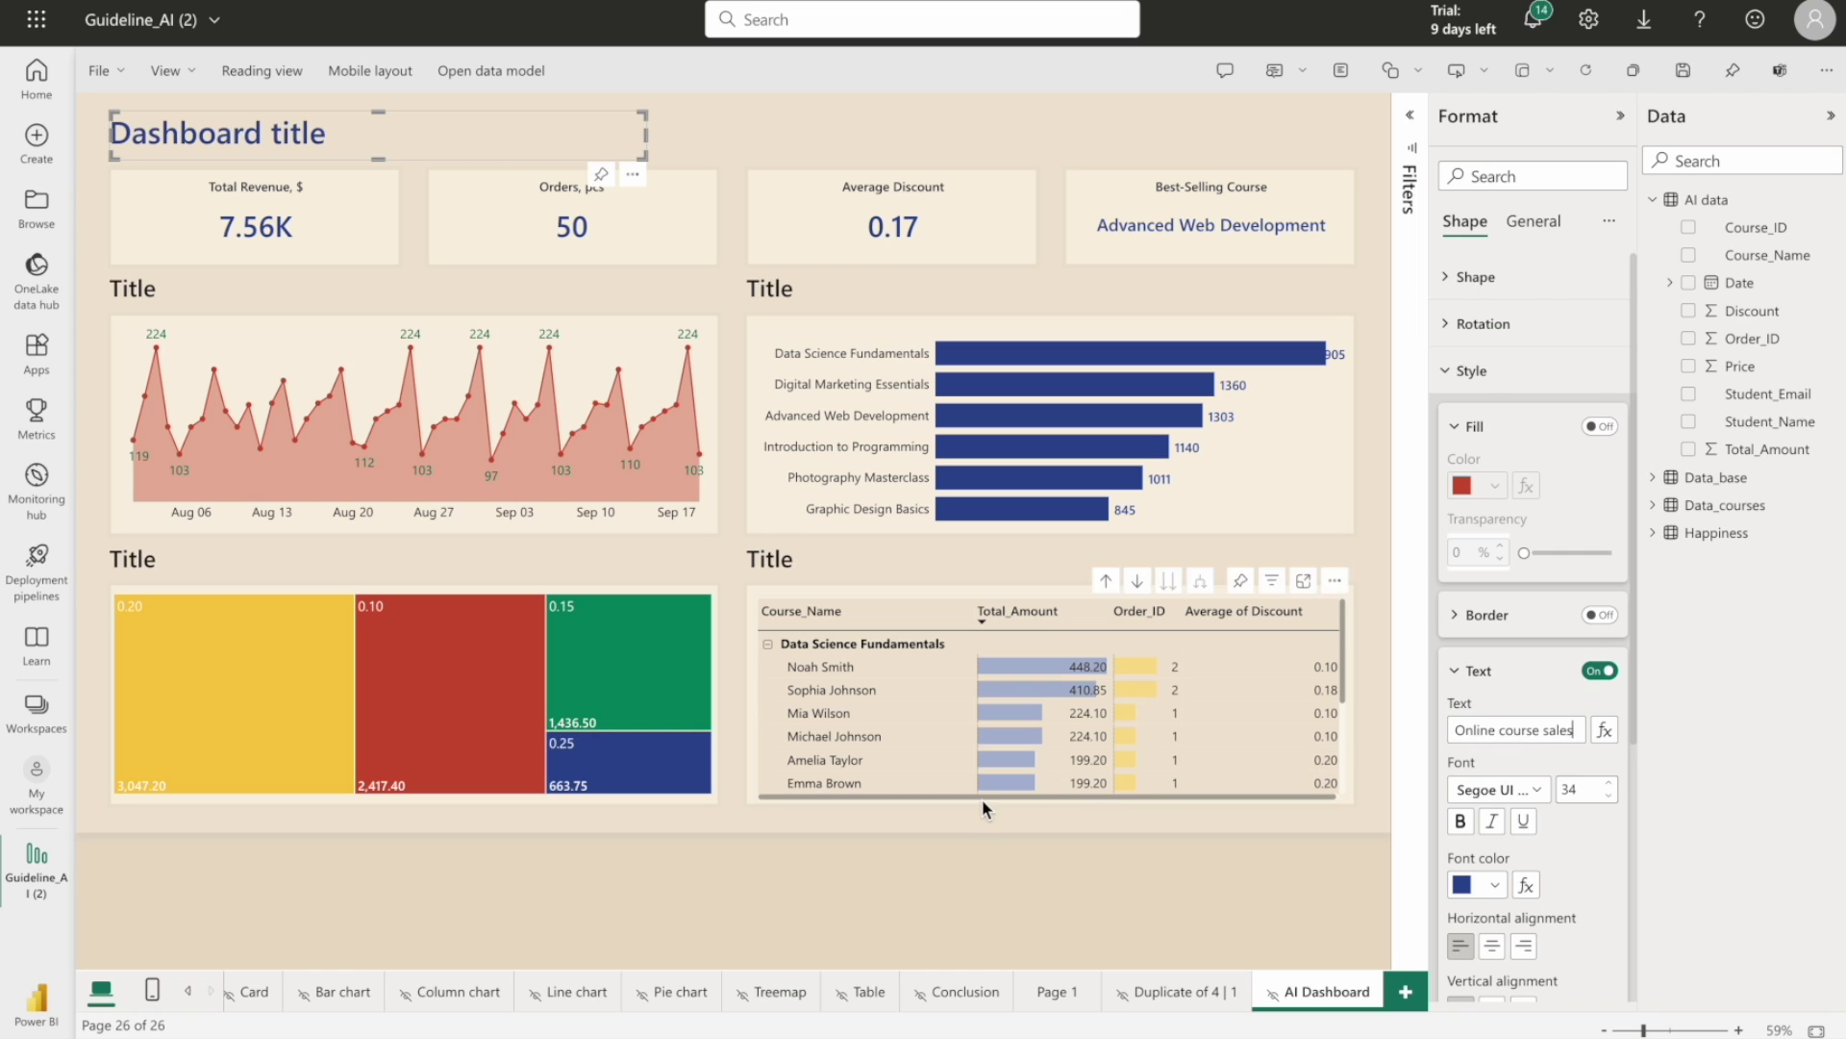
pyautogui.click(678, 810)
# Set the heading above the area chart to "Sales dynamics" and the one above the bar chart to "Sales by course"
pyautogui.click(133, 288)
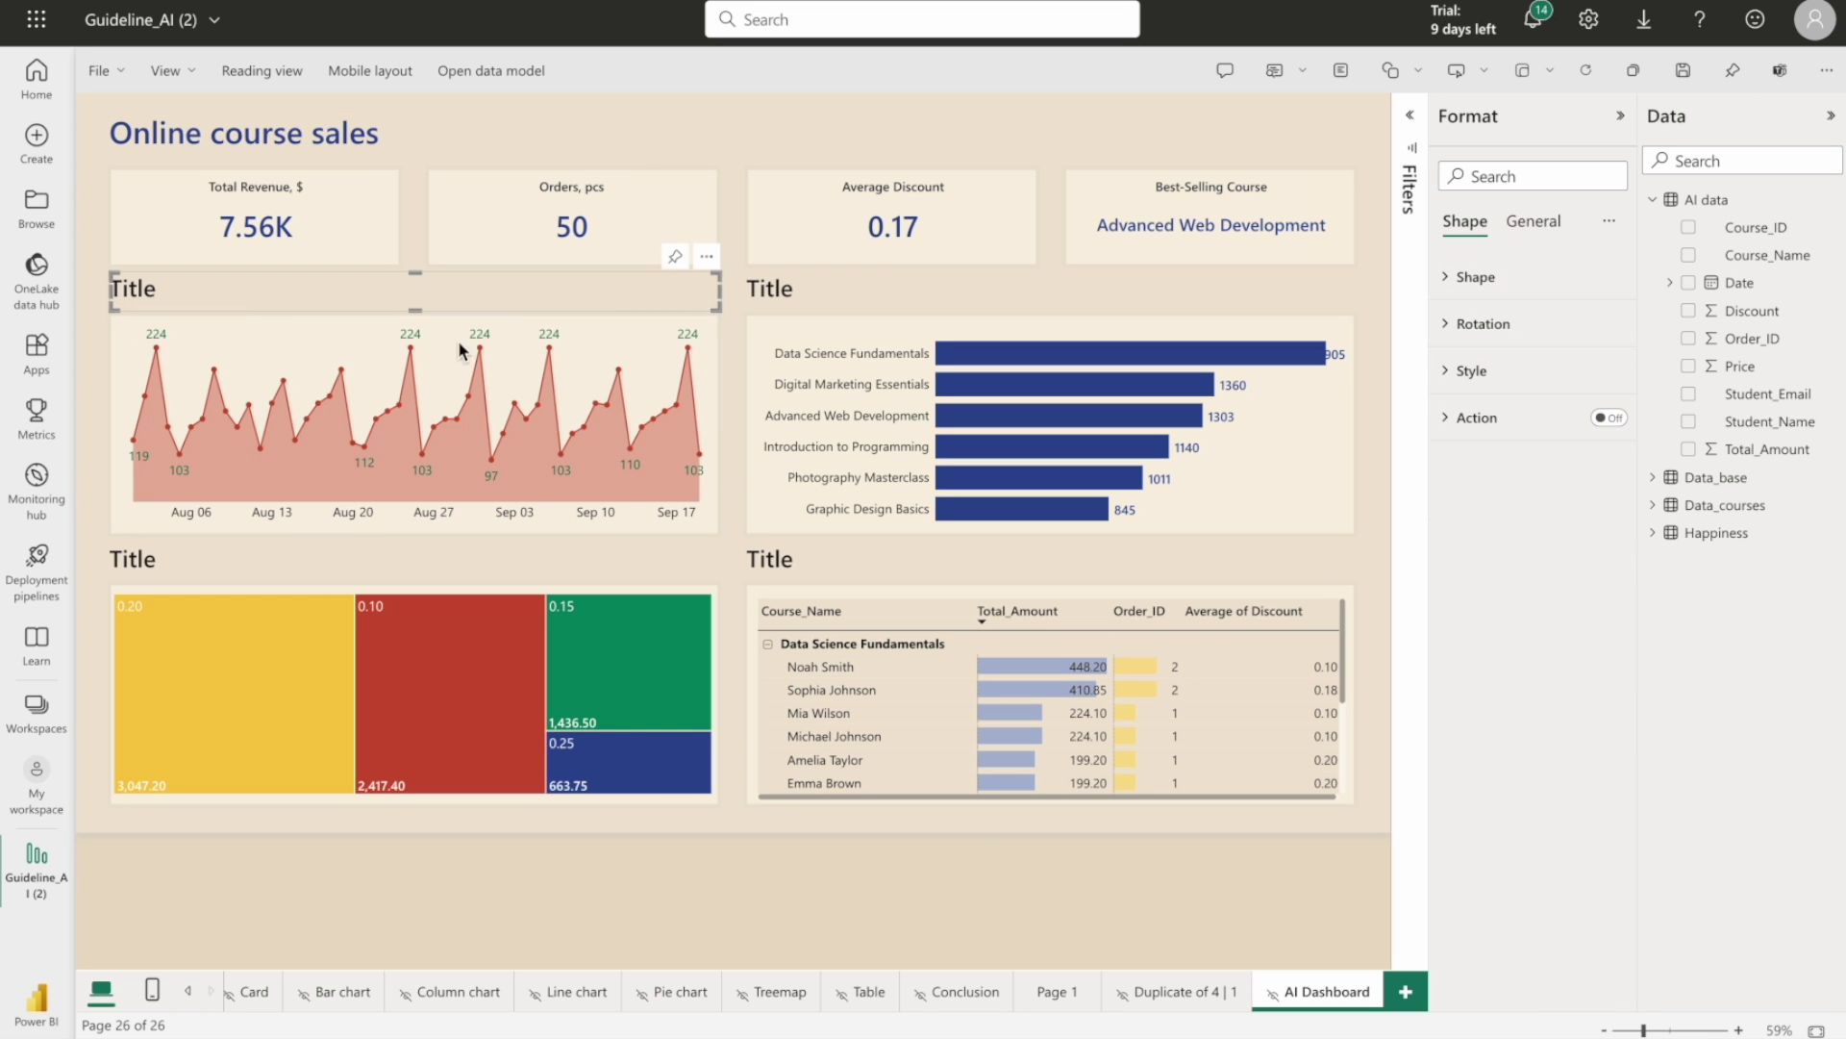
pyautogui.click(1556, 375)
pyautogui.click(1529, 676)
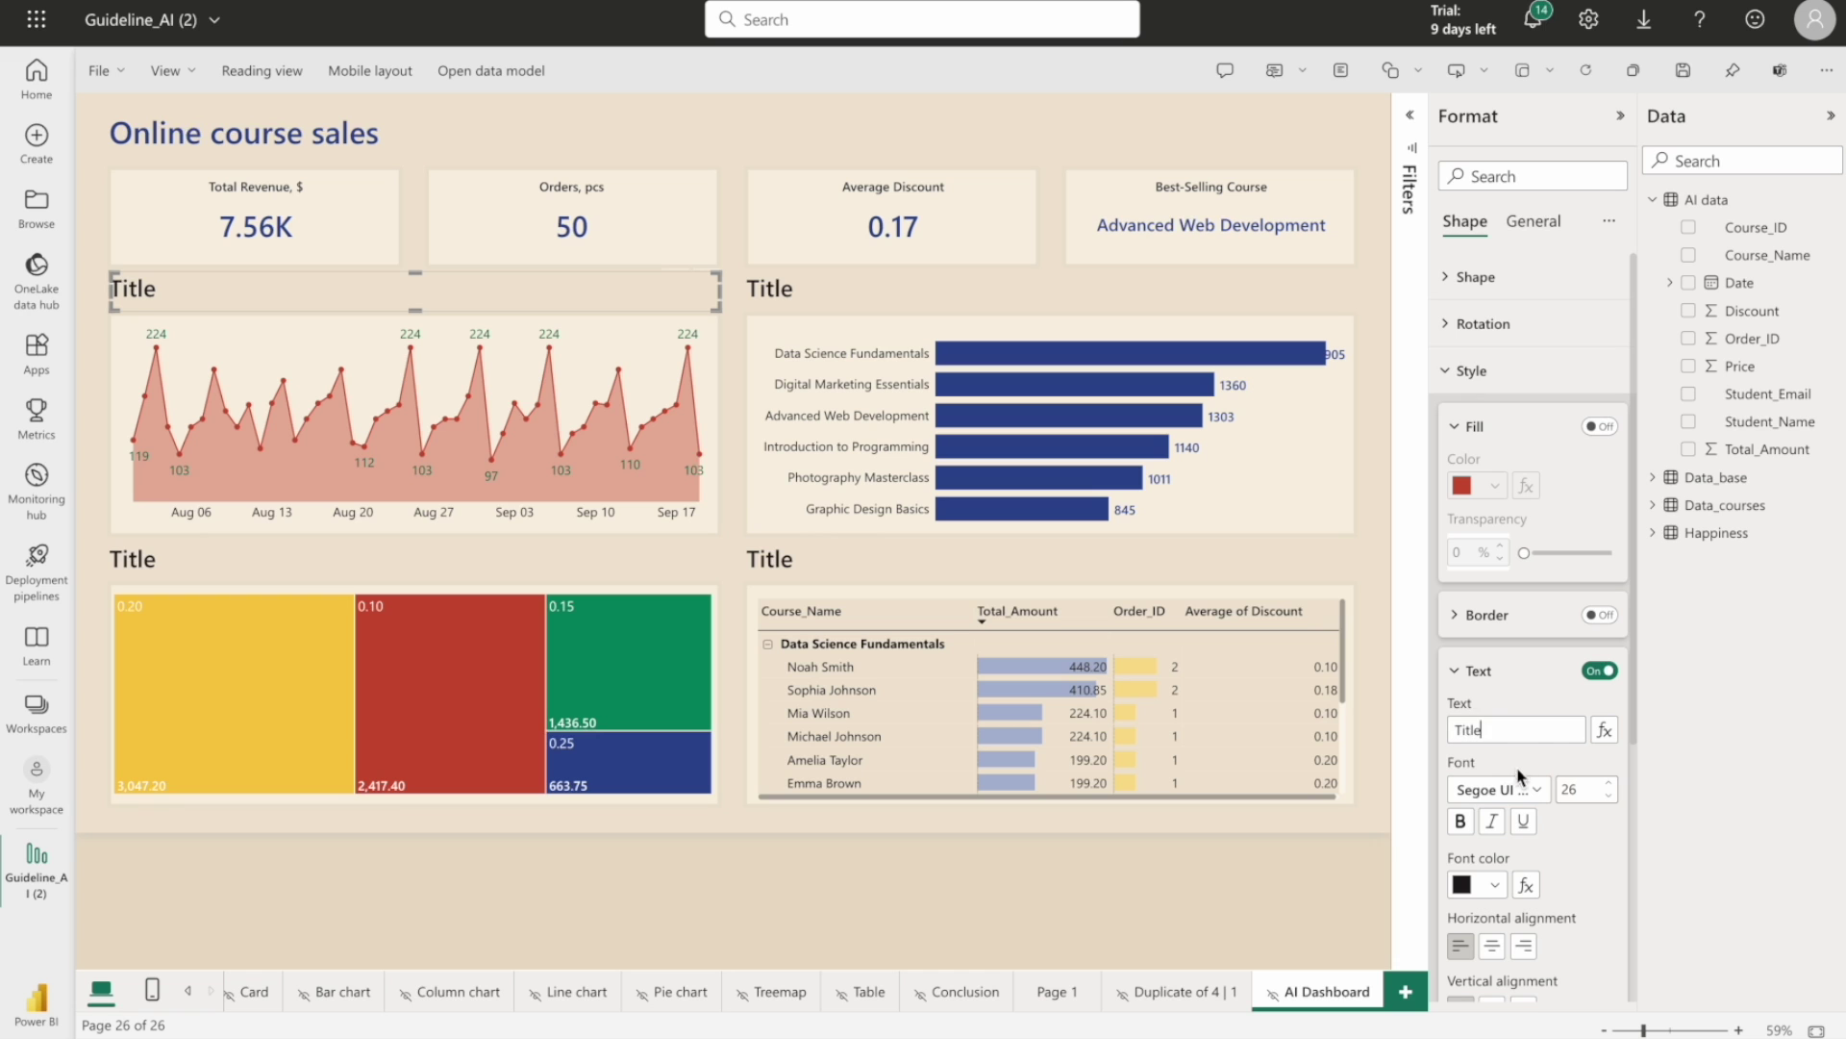
pyautogui.write('Sales dynamics')
pyautogui.click(795, 293)
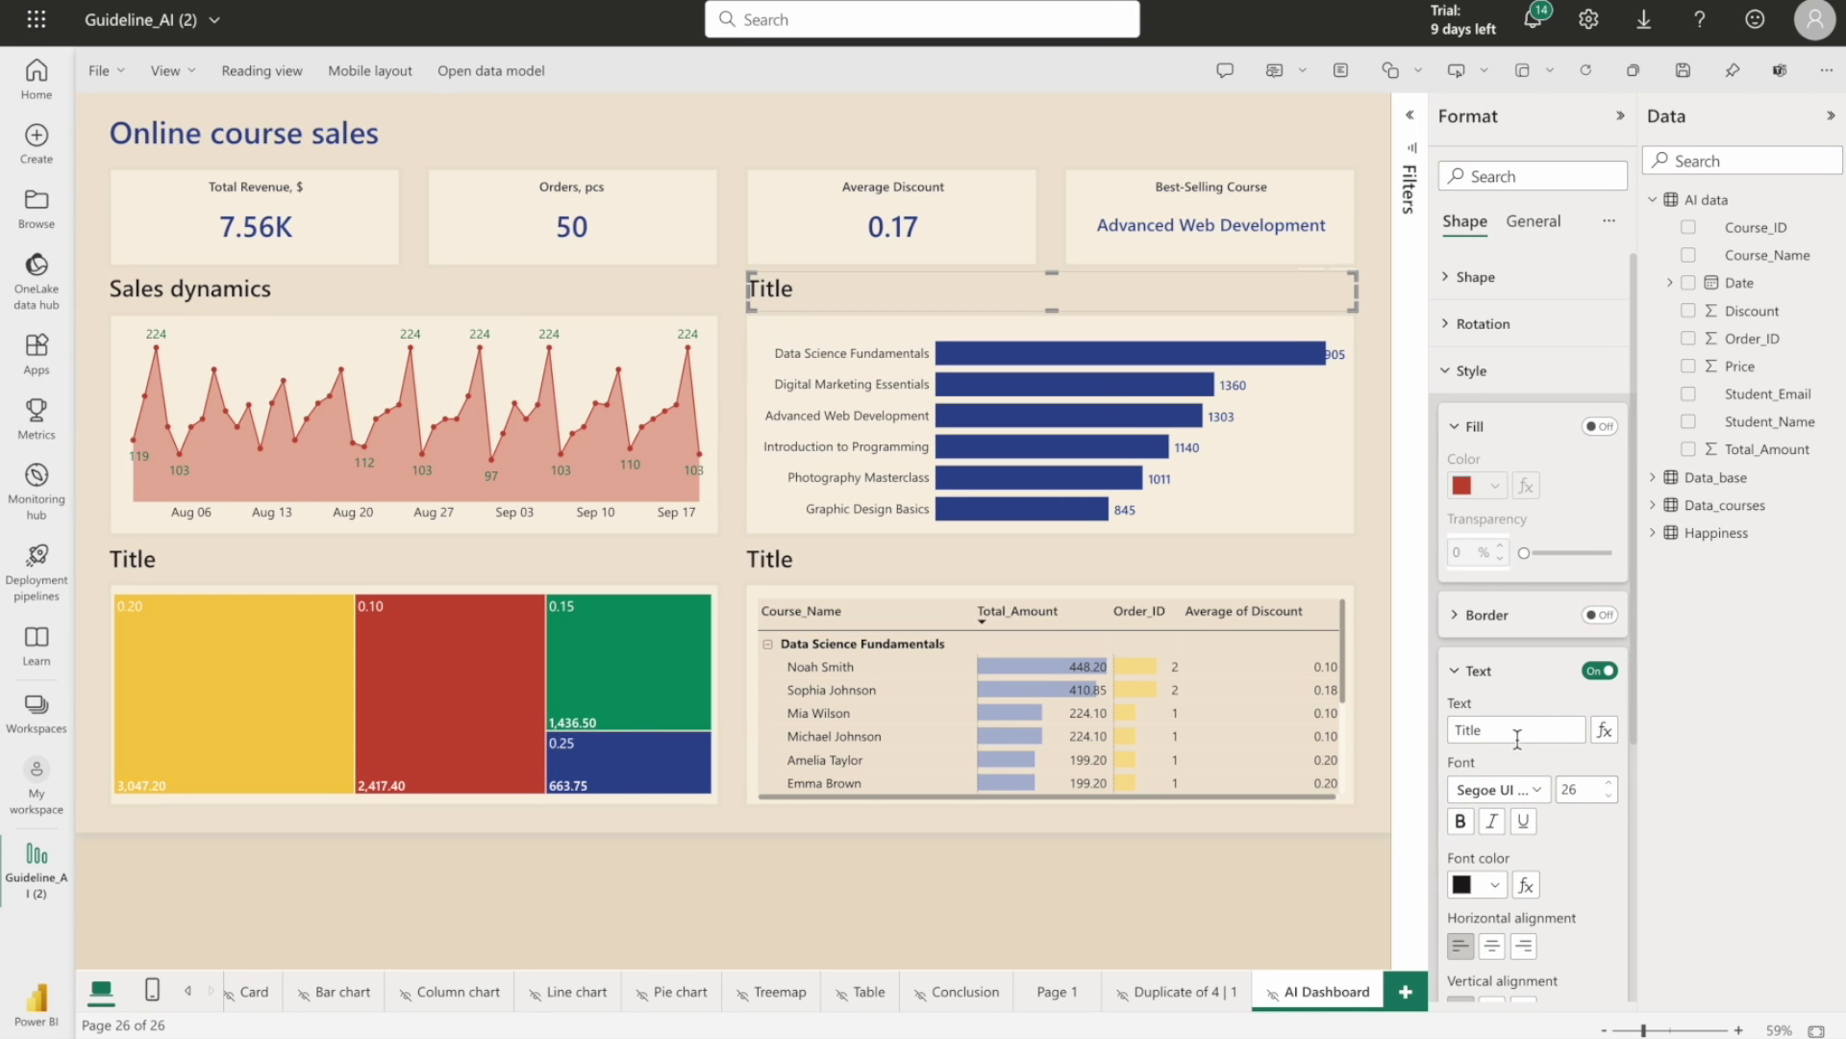
pyautogui.write('Sales by course')
# Set the heading above the treemap to "Sales depending on discount"
pyautogui.click(290, 576)
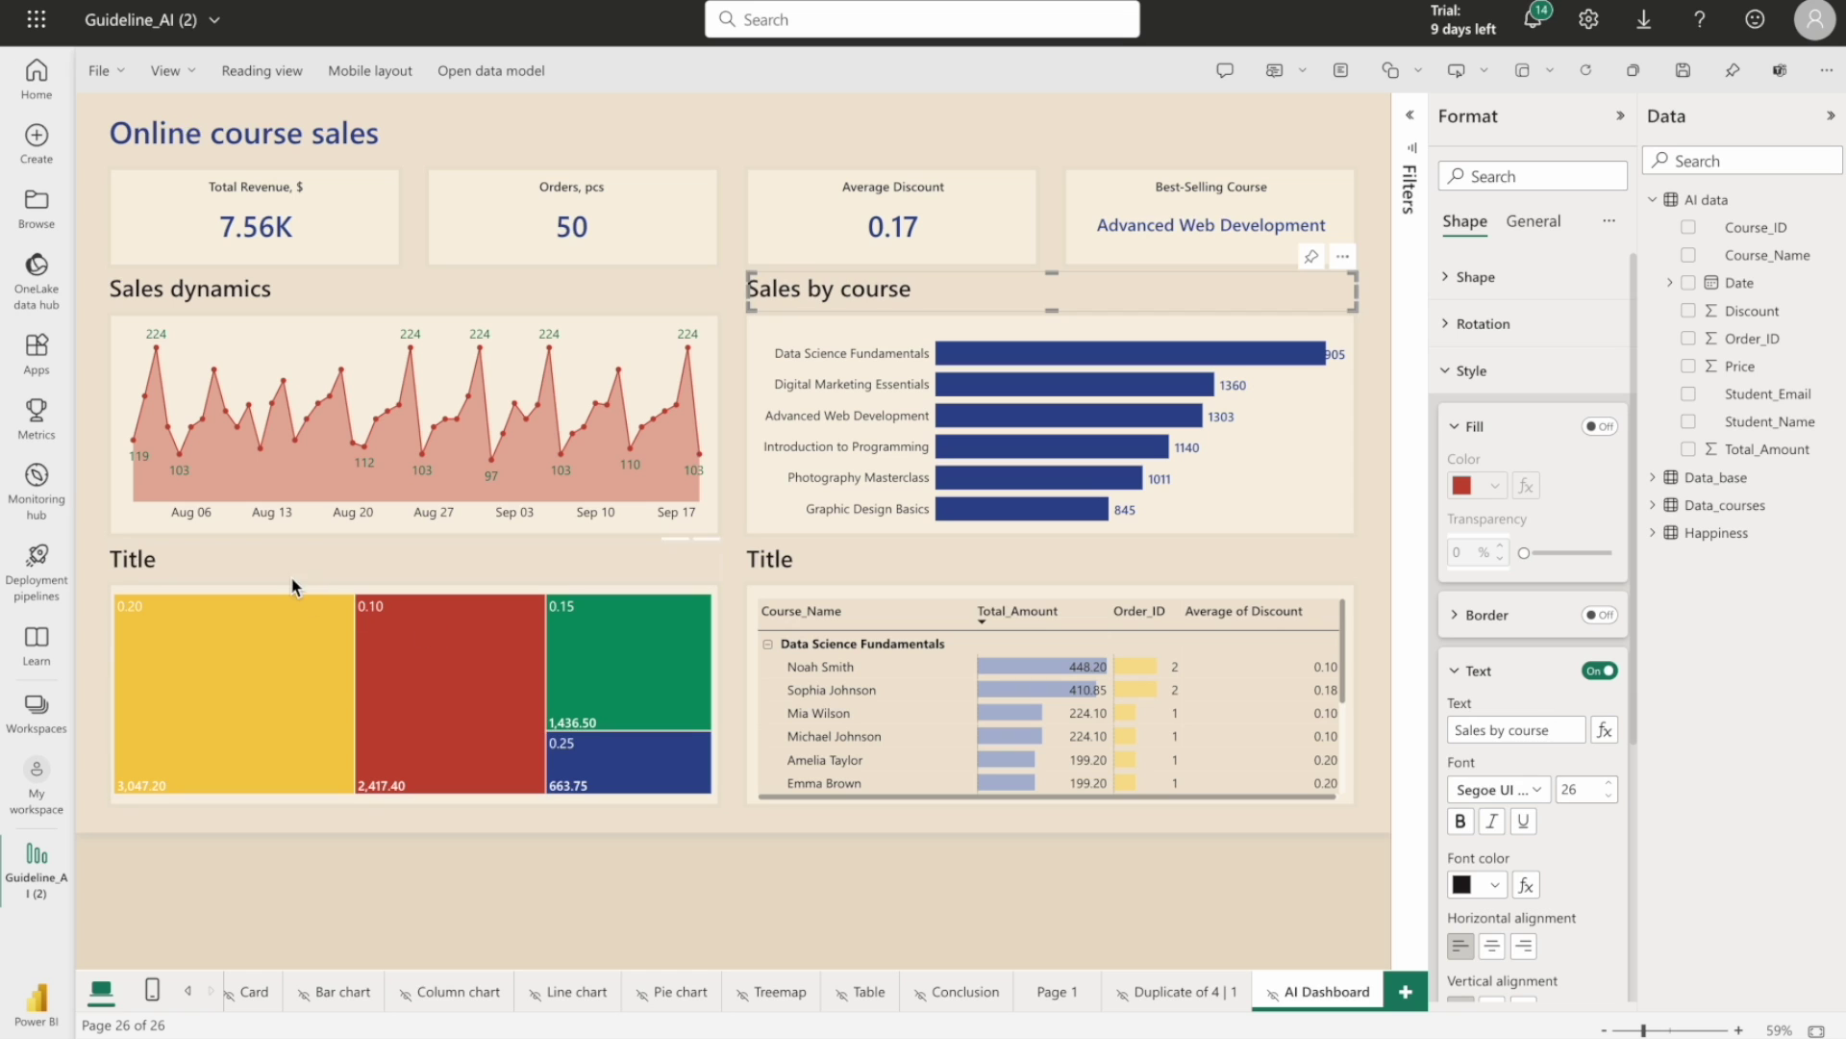
pyautogui.write('Sales depending on discount')
pyautogui.click(1170, 901)
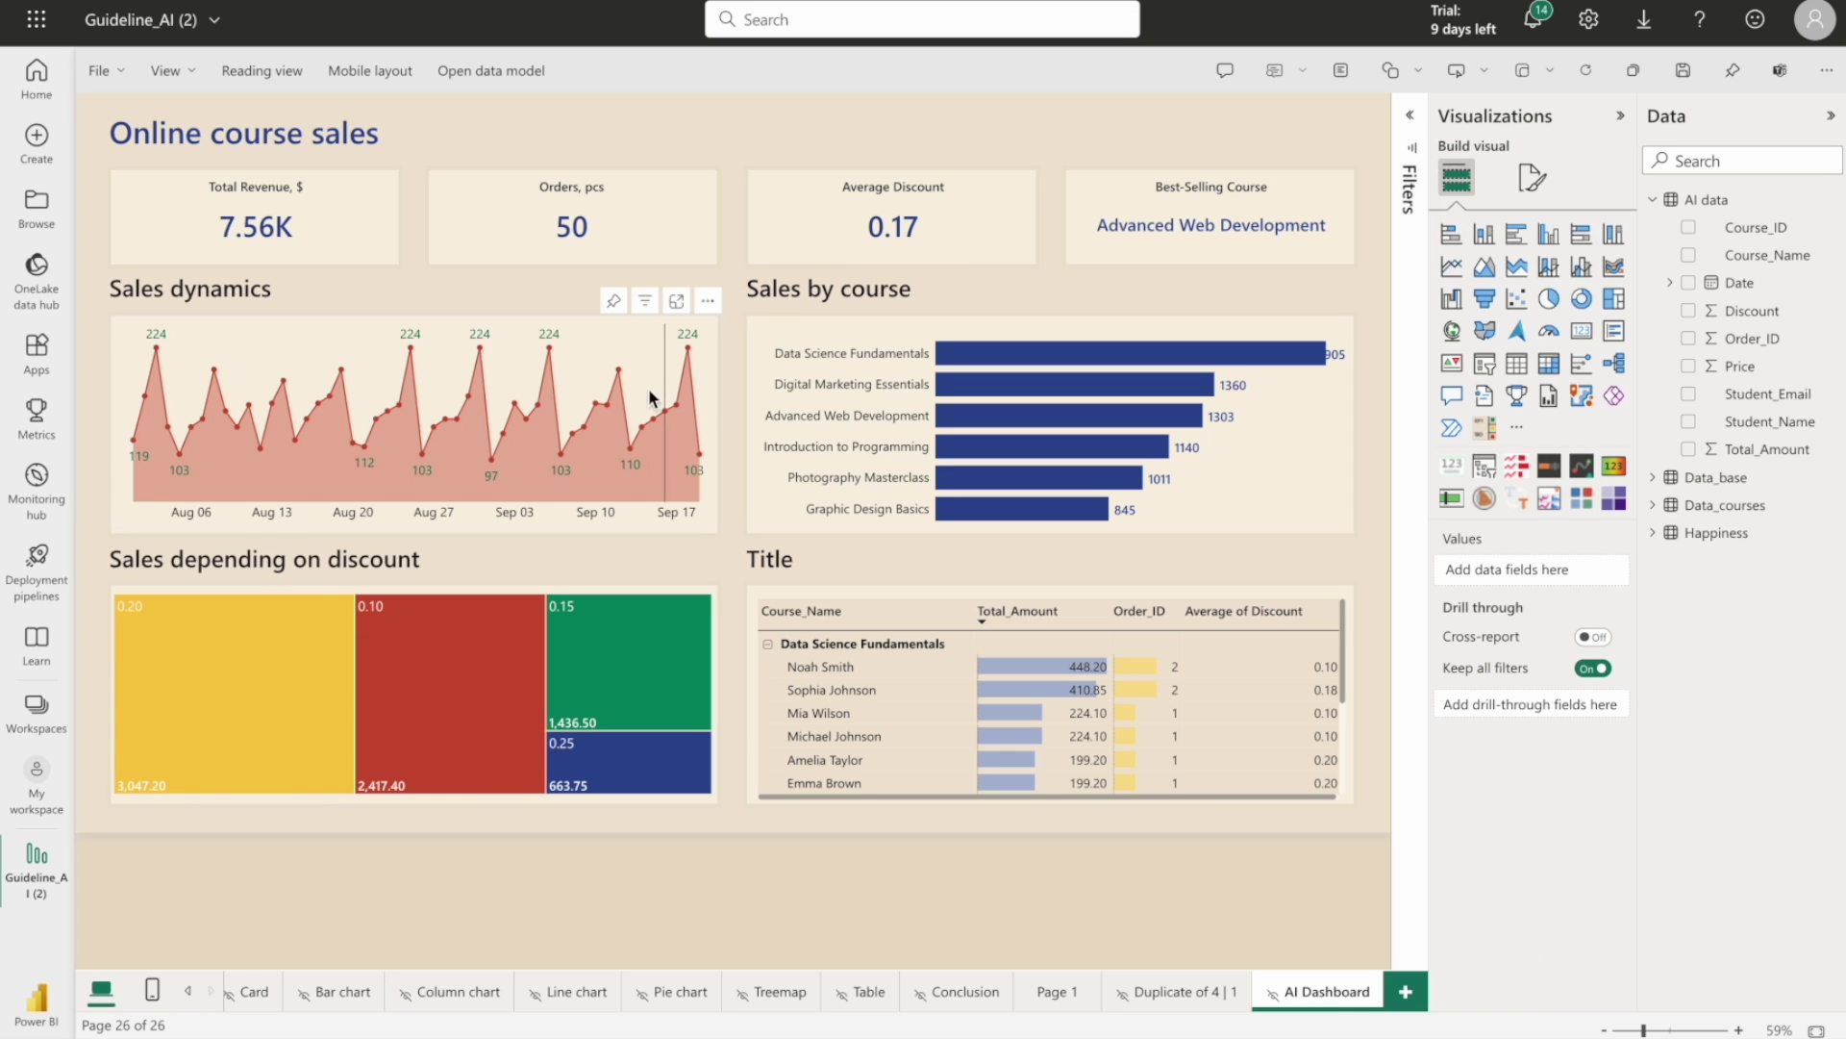
pyautogui.click(562, 415)
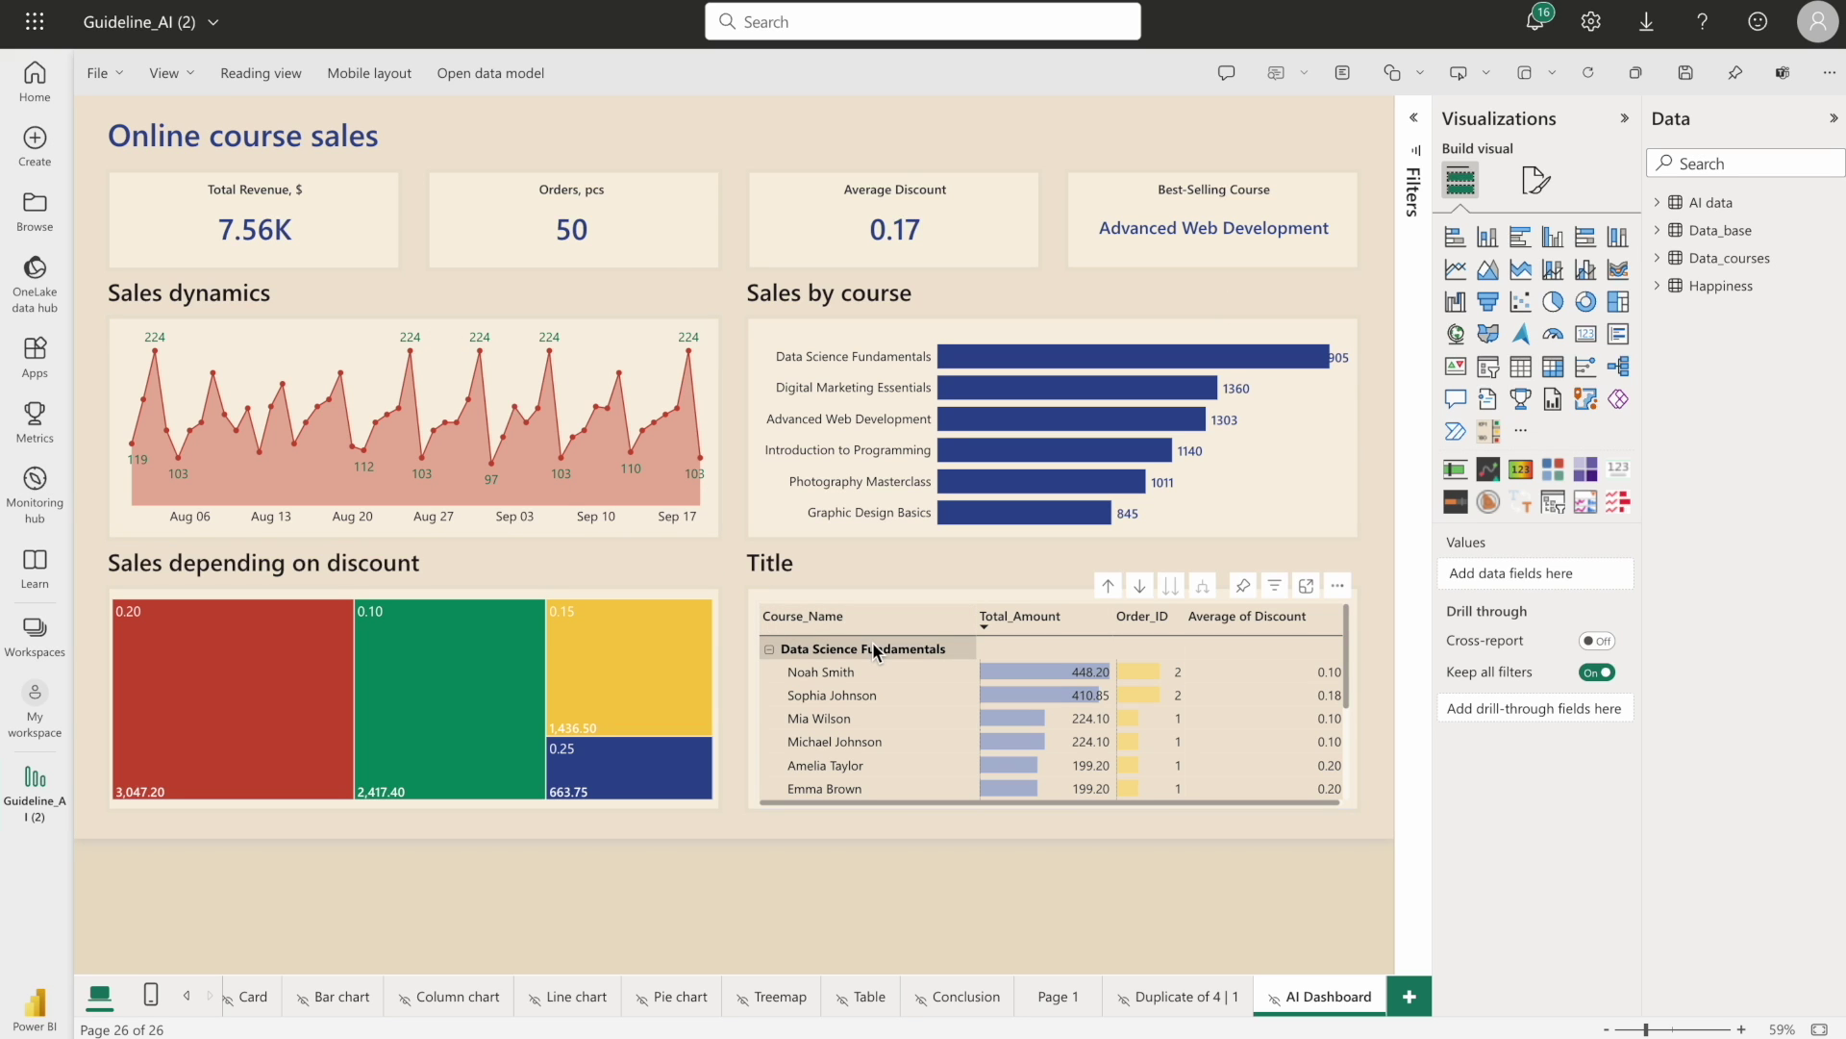
# Set the Total Revenue card's title font size to 19
pyautogui.click(352, 237)
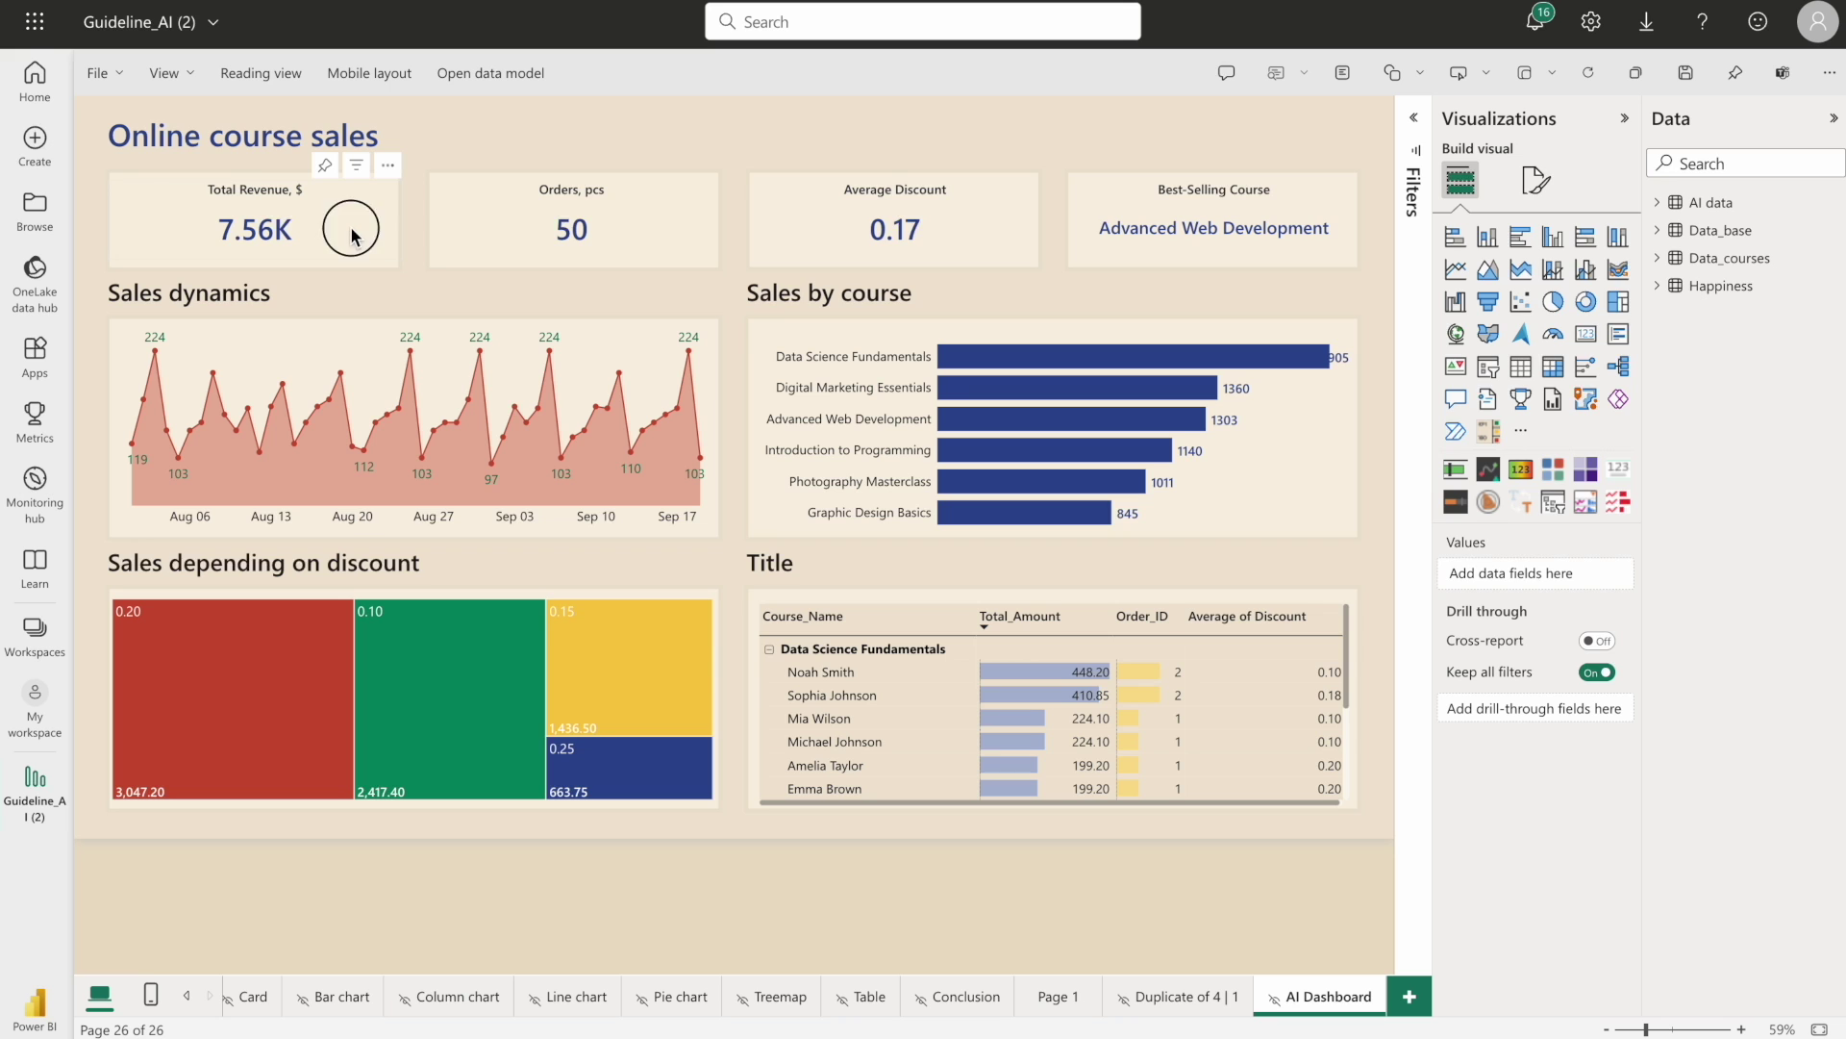
pyautogui.click(1538, 180)
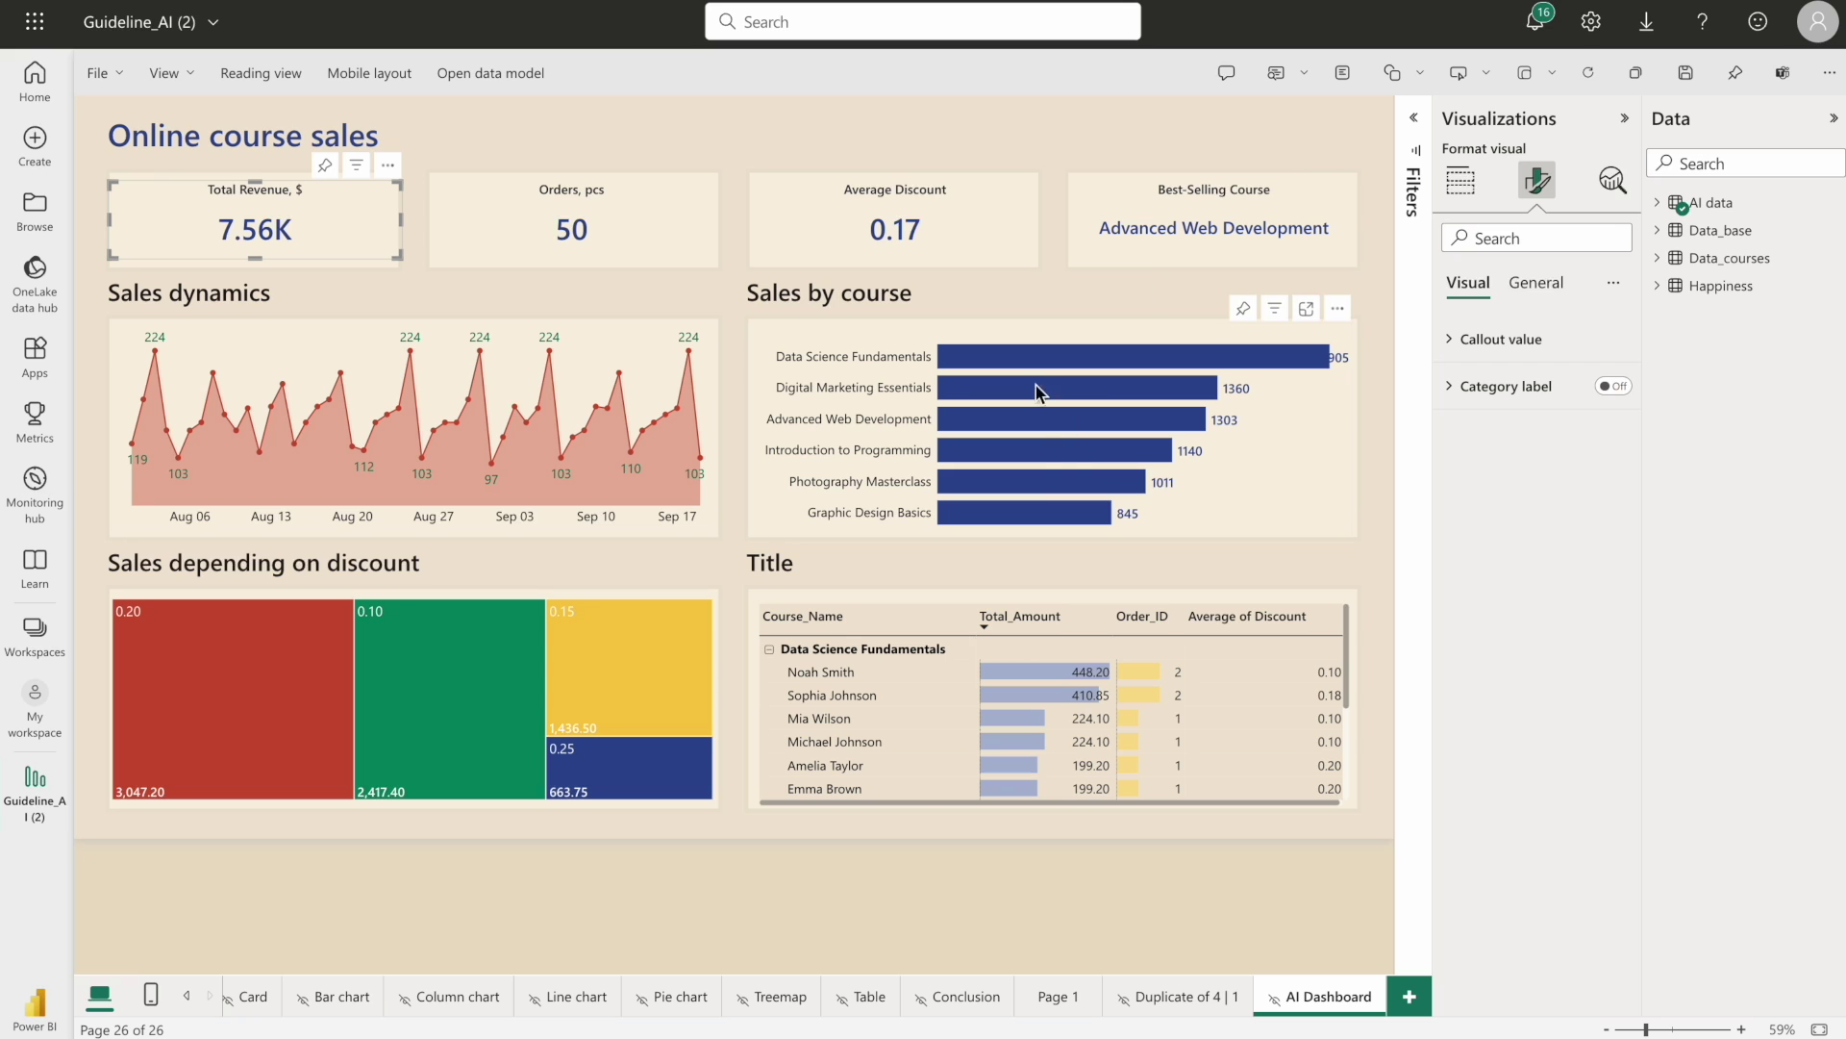
pyautogui.click(1493, 394)
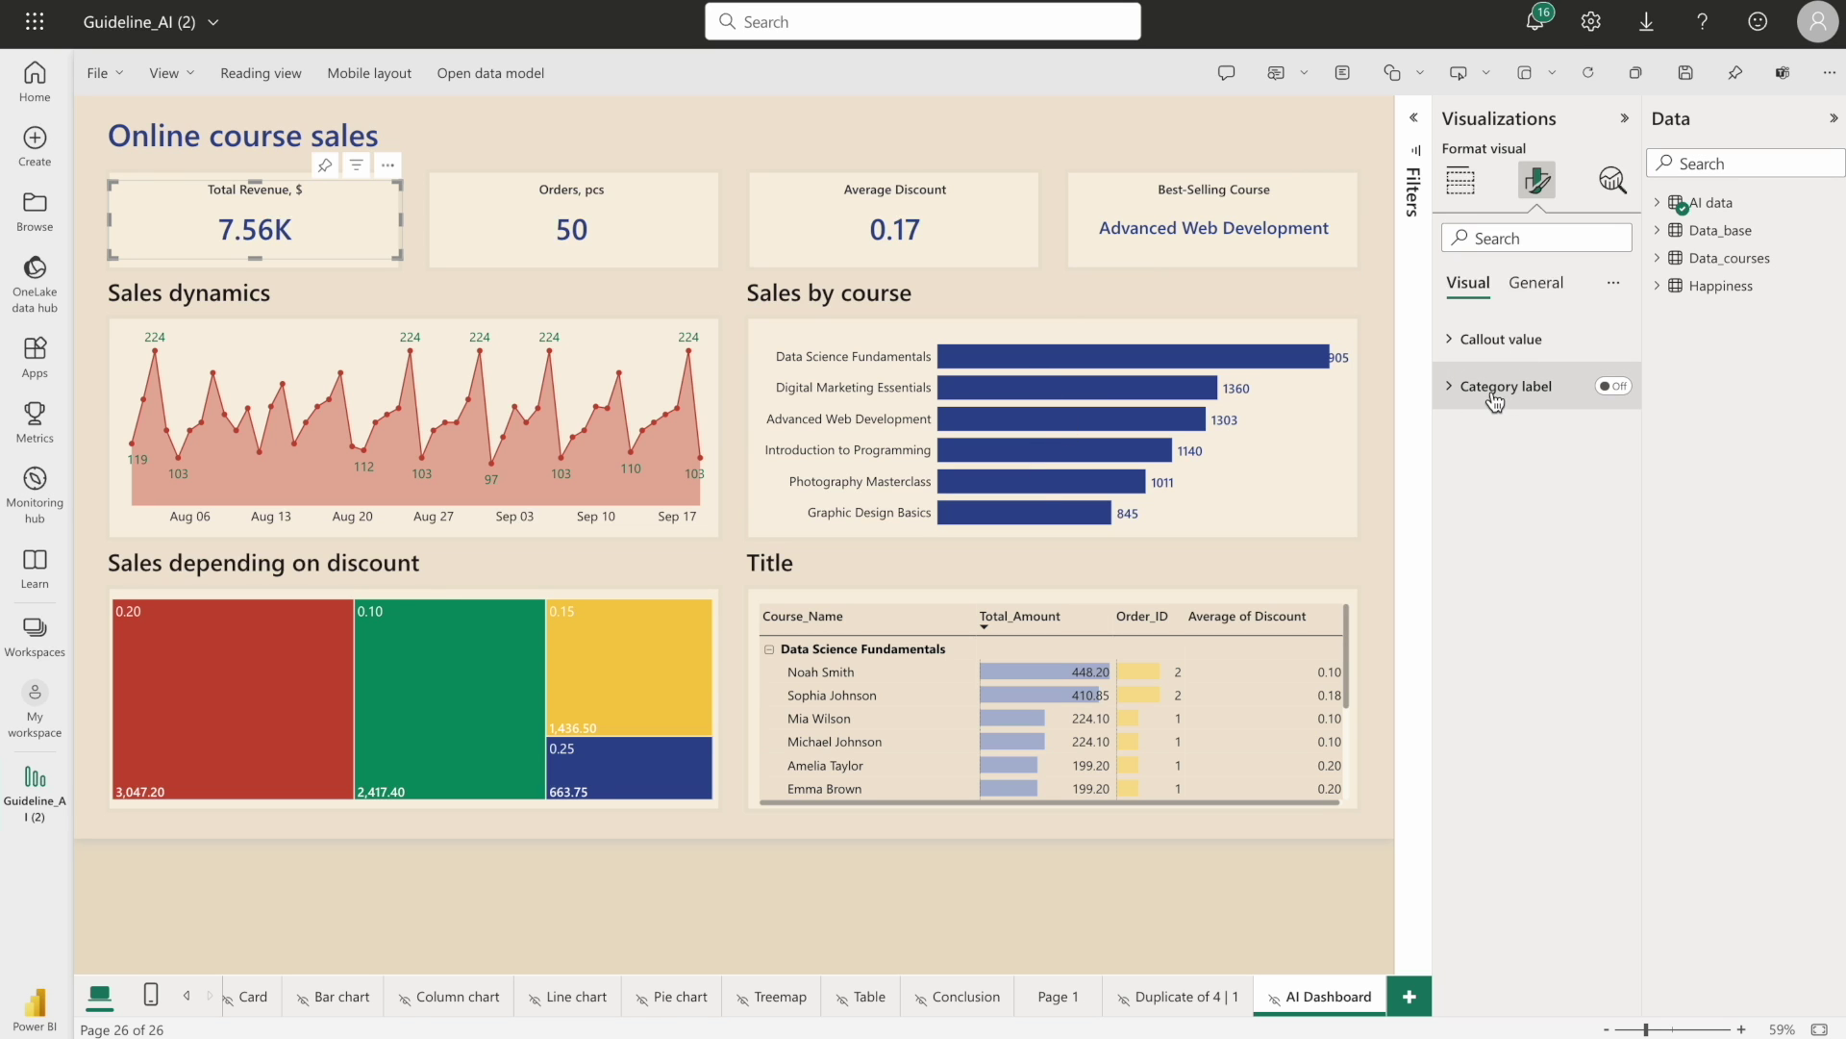
pyautogui.click(1539, 388)
pyautogui.click(1536, 282)
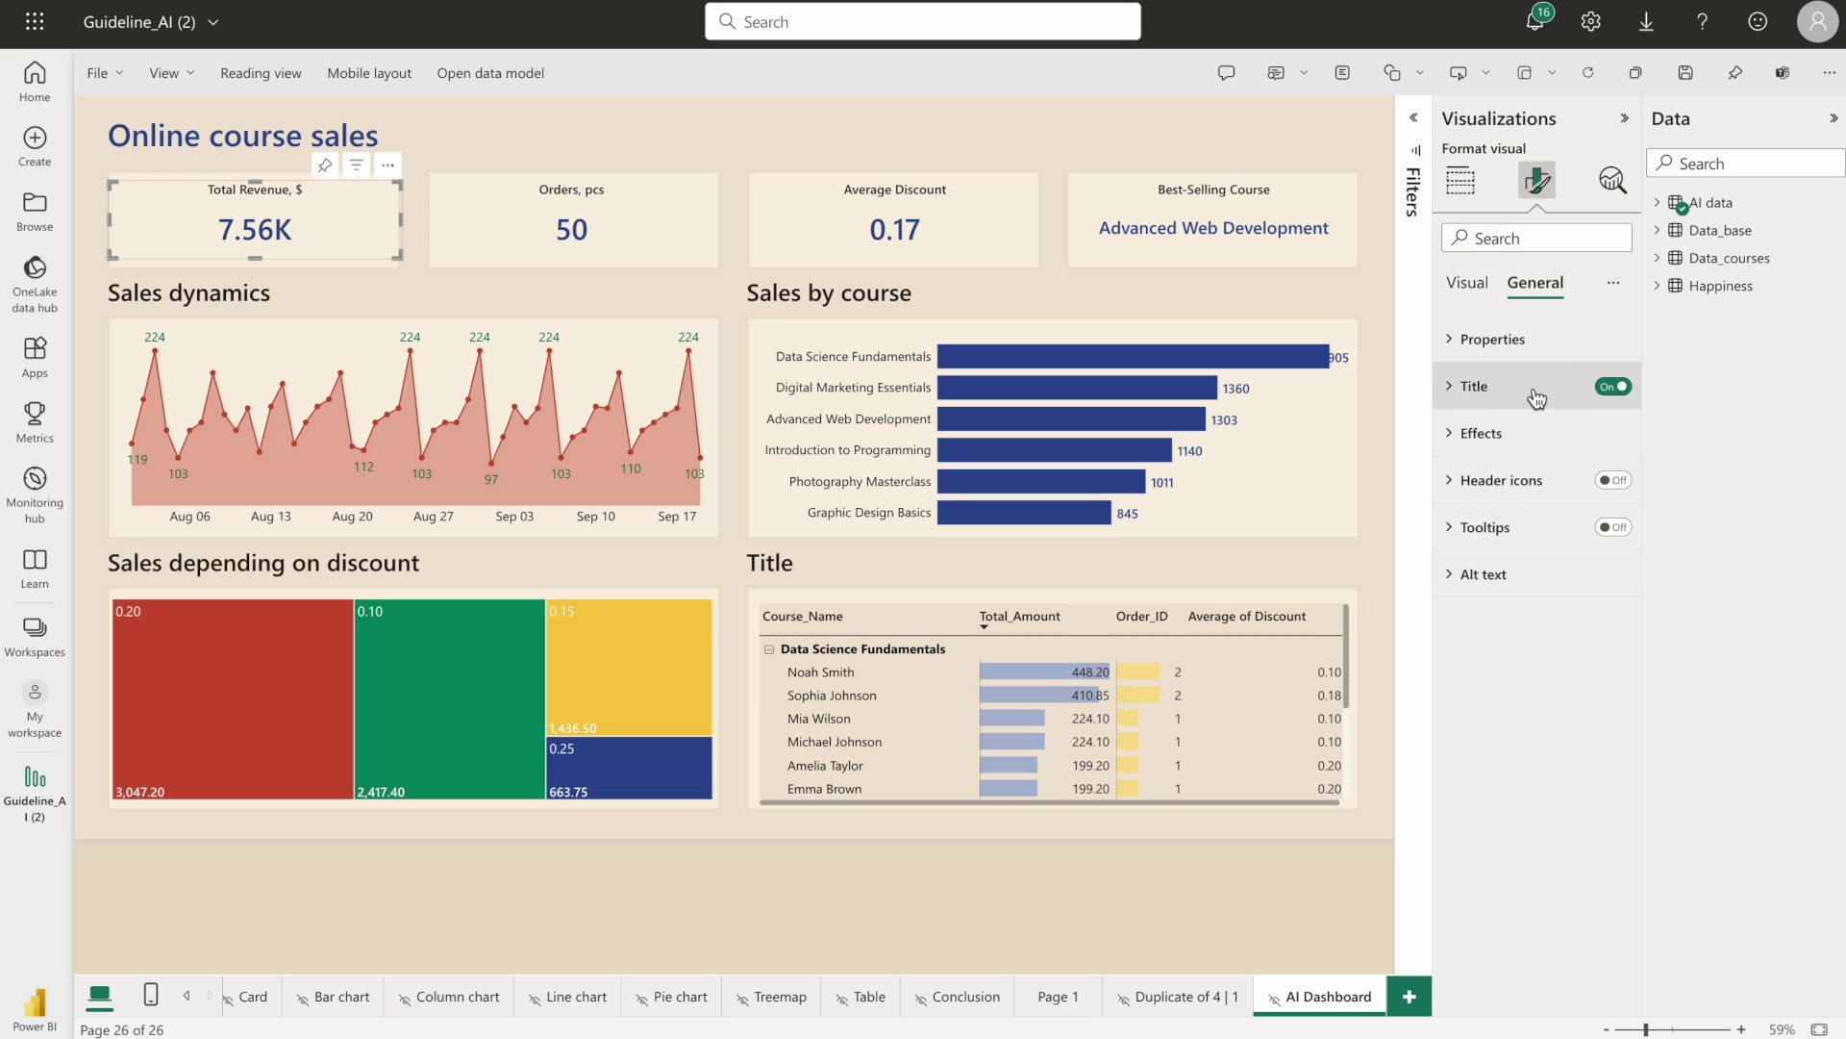
pyautogui.click(1538, 386)
pyautogui.click(1619, 616)
pyautogui.click(1619, 616)
pyautogui.click(1618, 616)
pyautogui.click(1618, 615)
pyautogui.click(1619, 615)
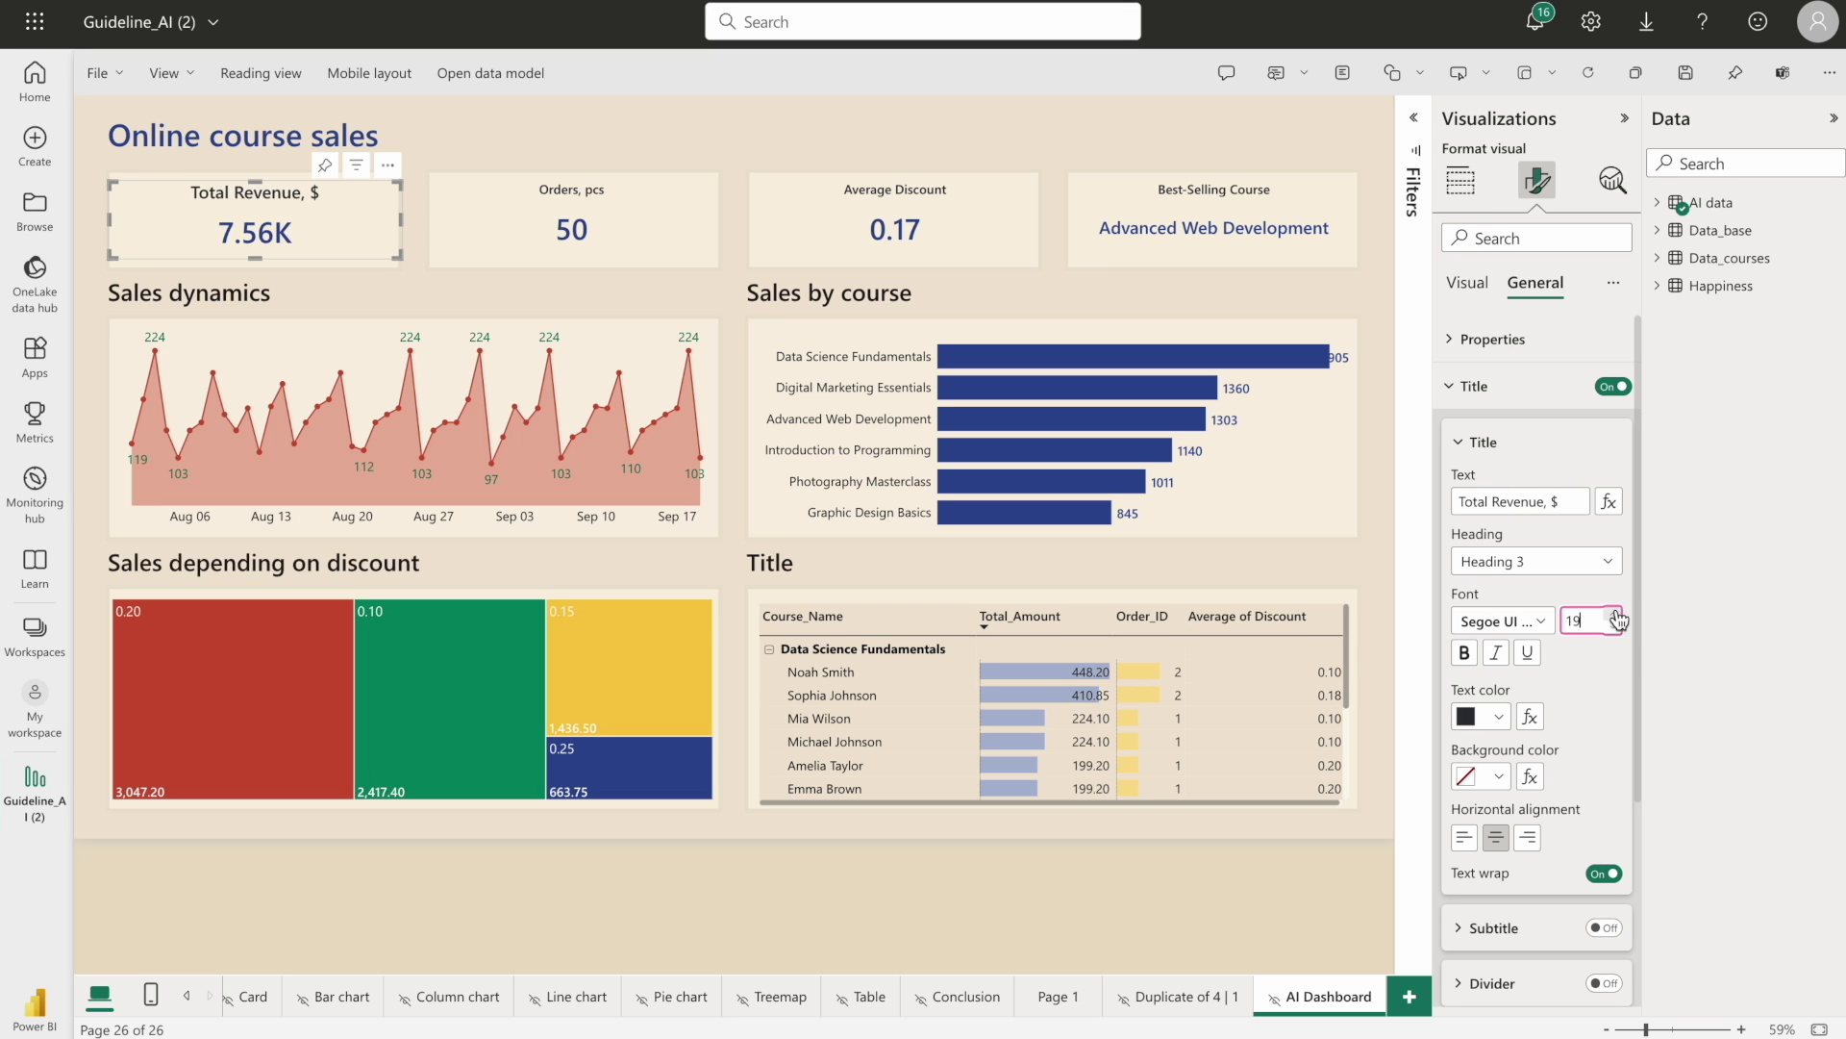
# Increase the Total Revenue card's callout value font size by several points, and check its title font settings
pyautogui.click(1477, 288)
pyautogui.click(1492, 347)
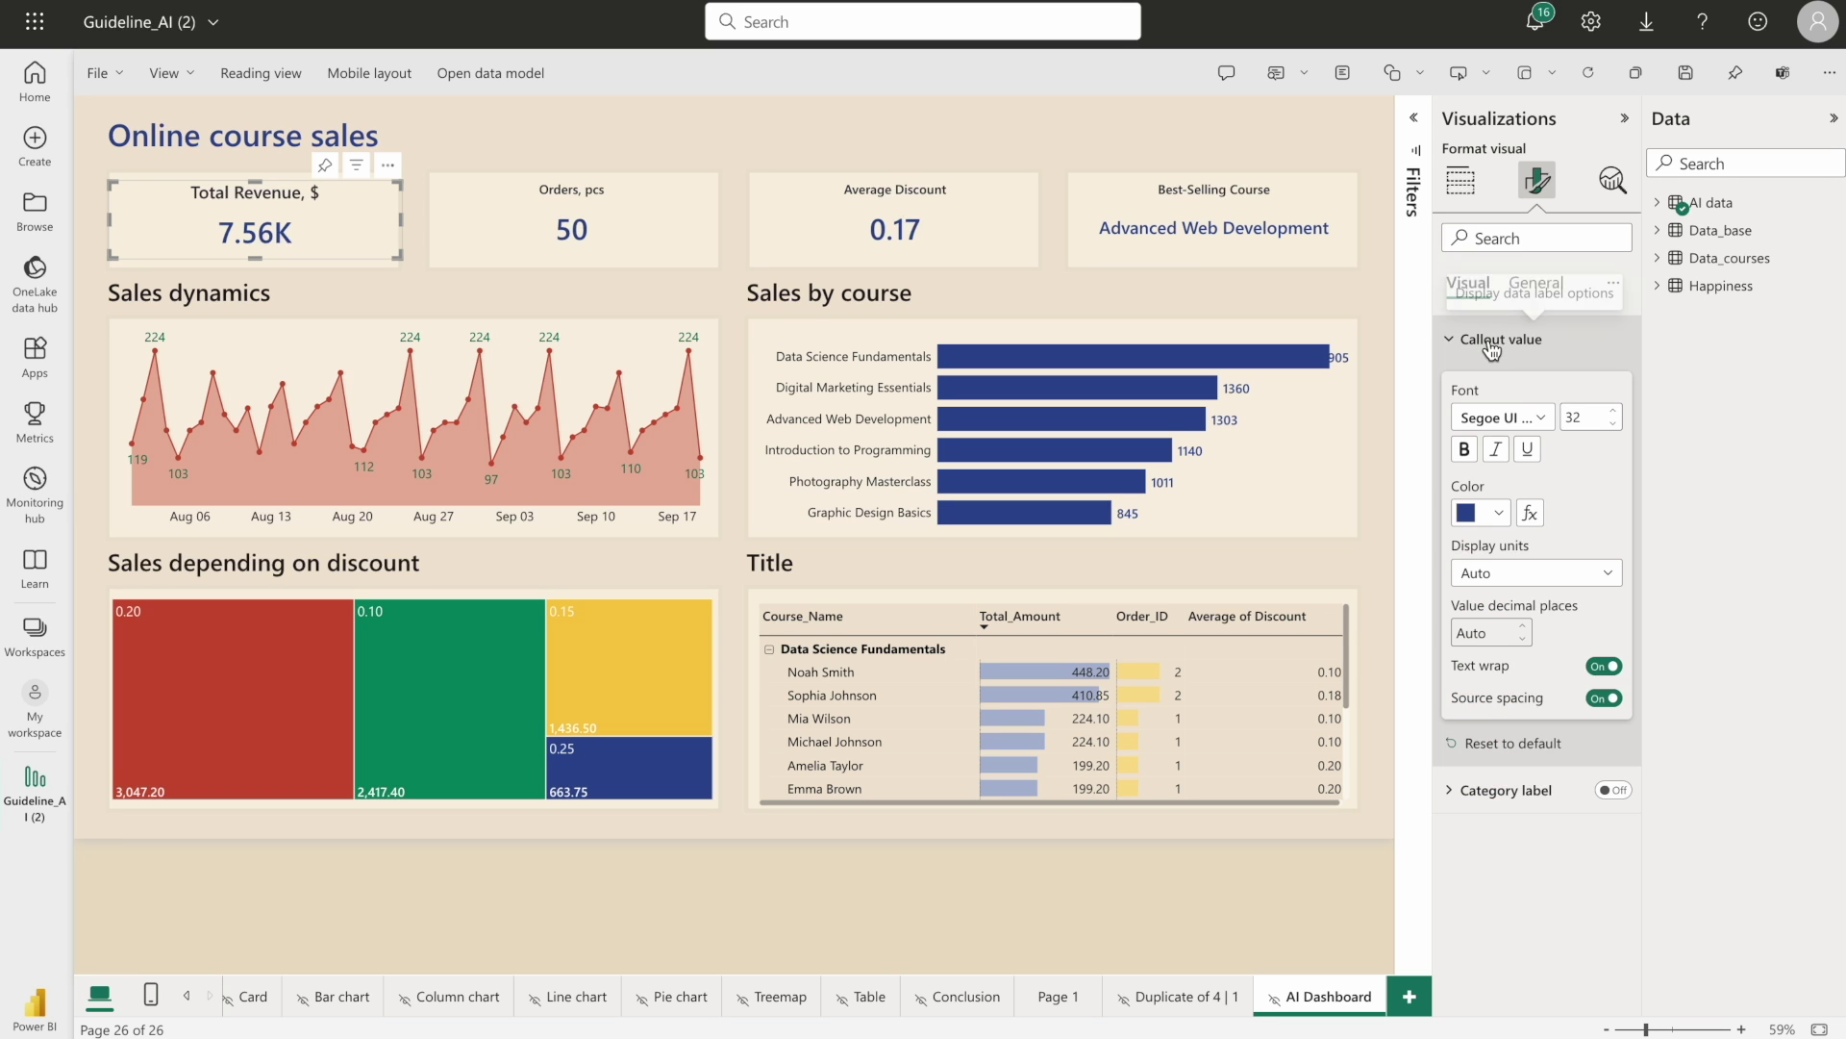
pyautogui.click(1616, 413)
pyautogui.click(1615, 412)
pyautogui.click(1615, 413)
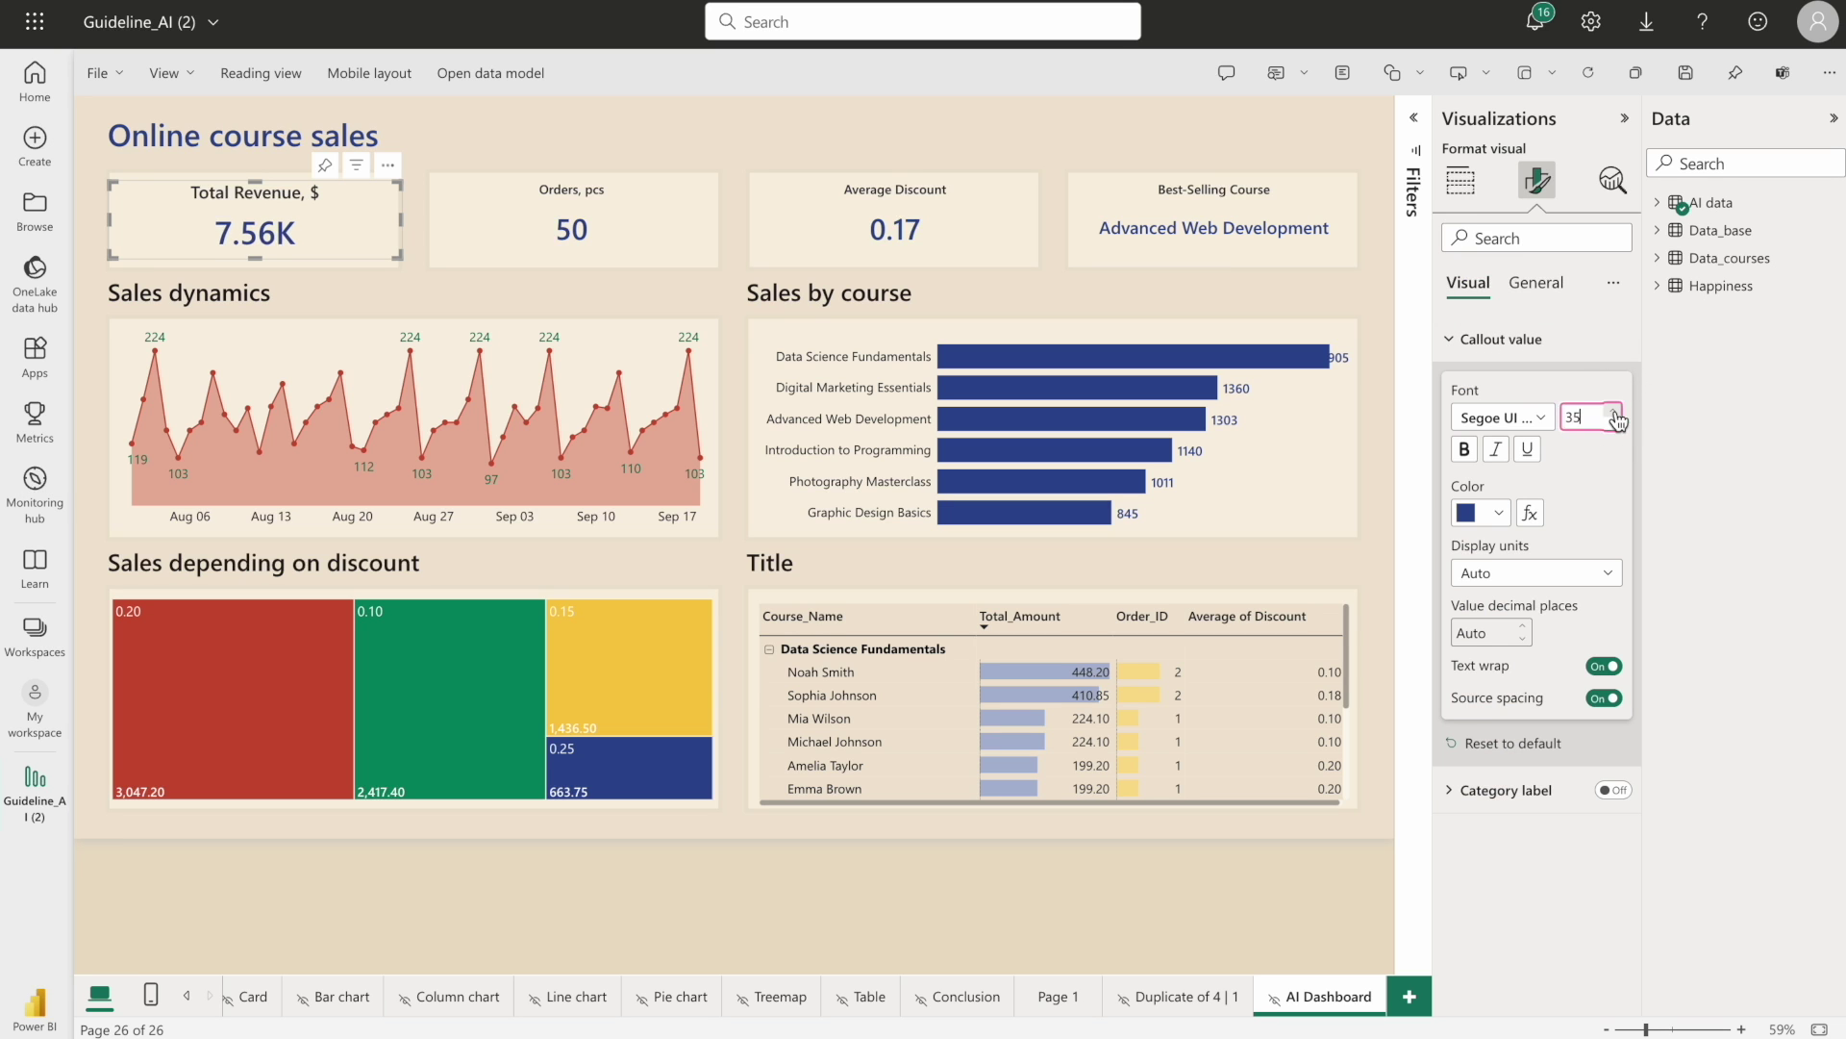
pyautogui.click(1616, 413)
pyautogui.click(1616, 413)
pyautogui.click(1615, 412)
pyautogui.click(1533, 292)
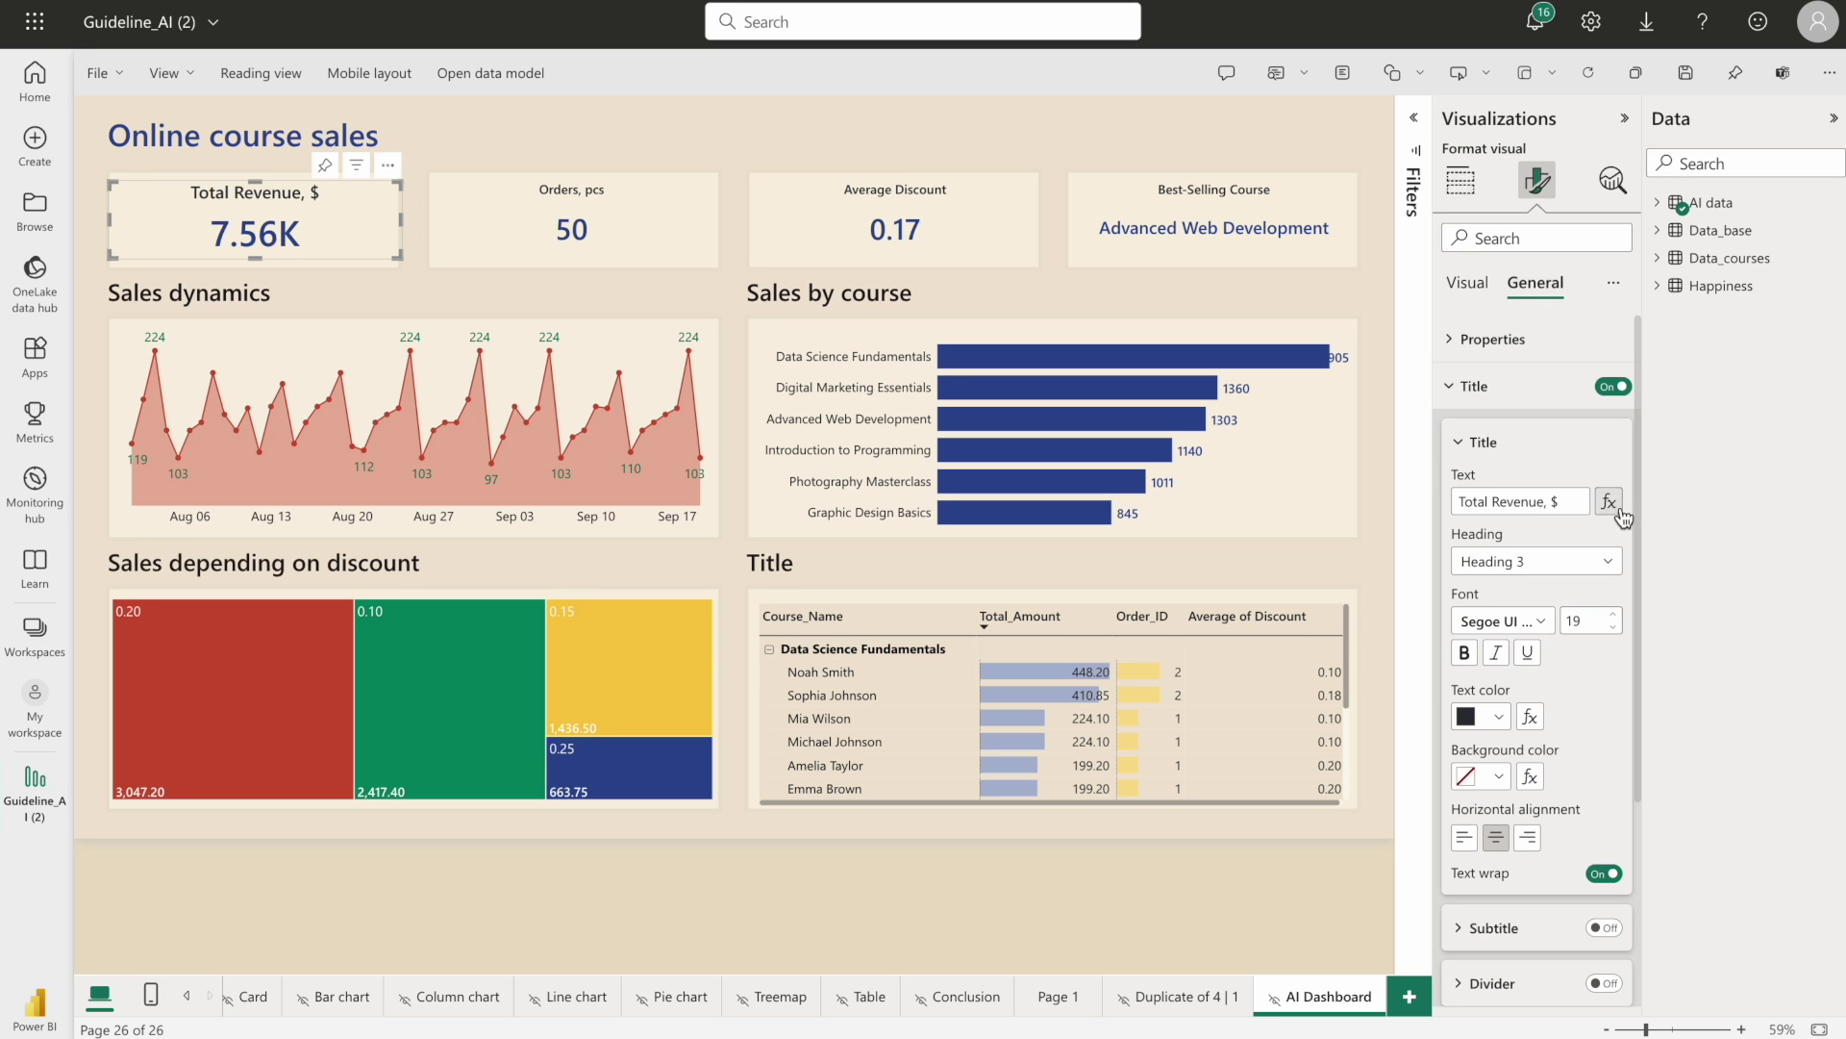
# Increase the orders card's callout value font size to match the Total Revenue card
pyautogui.click(640, 209)
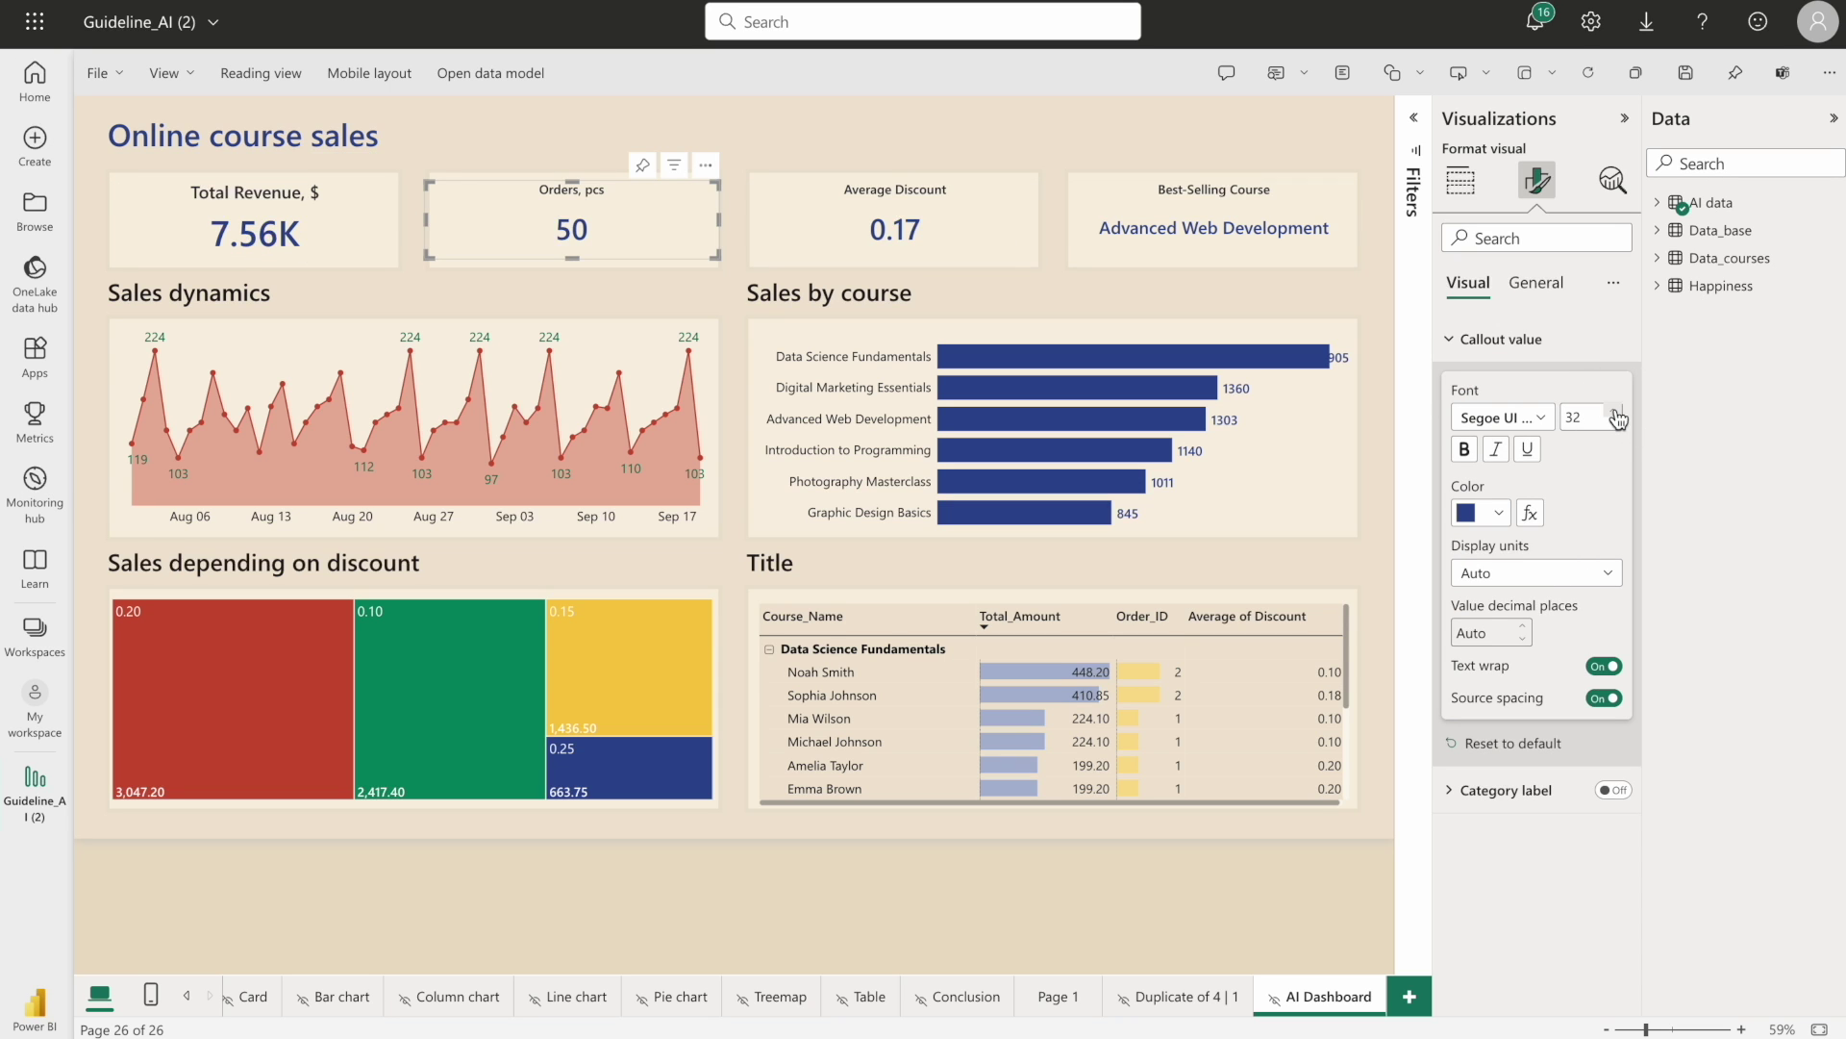
pyautogui.click(1616, 412)
pyautogui.click(1615, 413)
pyautogui.click(1615, 413)
pyautogui.click(1616, 412)
pyautogui.click(1615, 413)
pyautogui.click(1616, 413)
pyautogui.click(1616, 413)
# Set the orders card's title font size to 19
pyautogui.click(1526, 290)
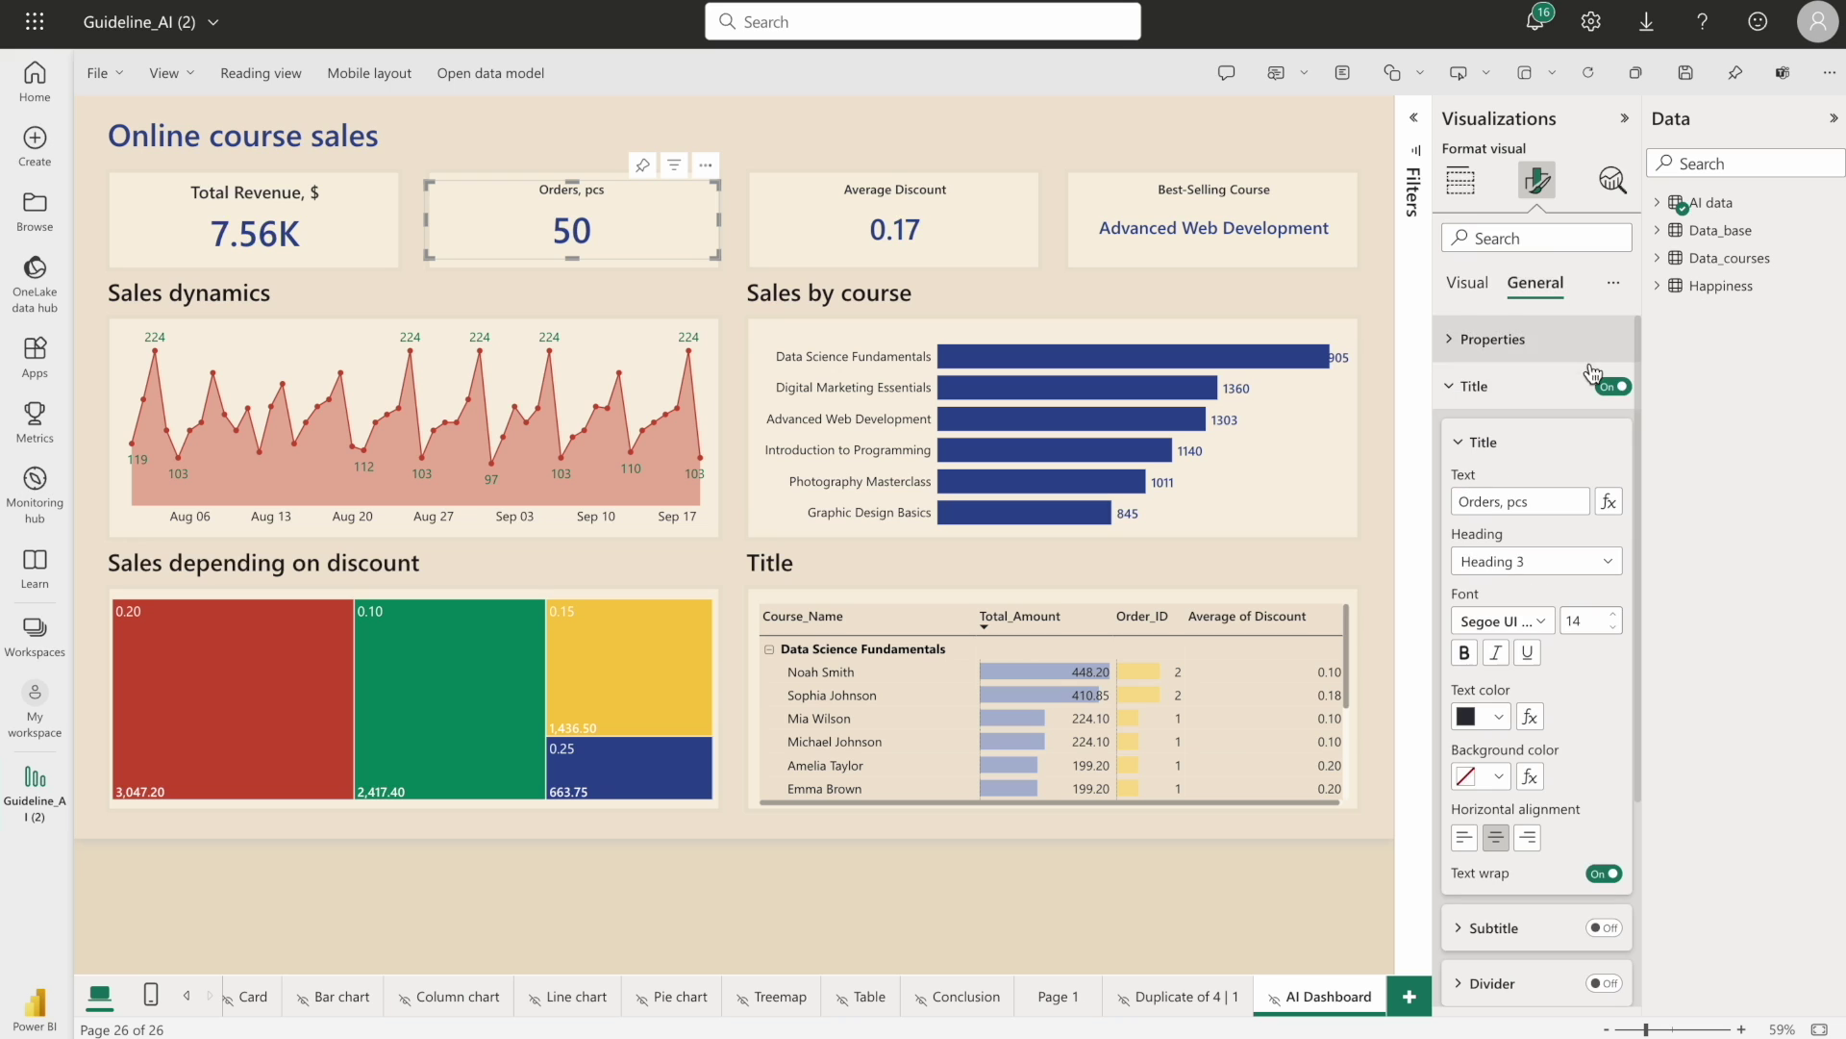
pyautogui.click(1614, 620)
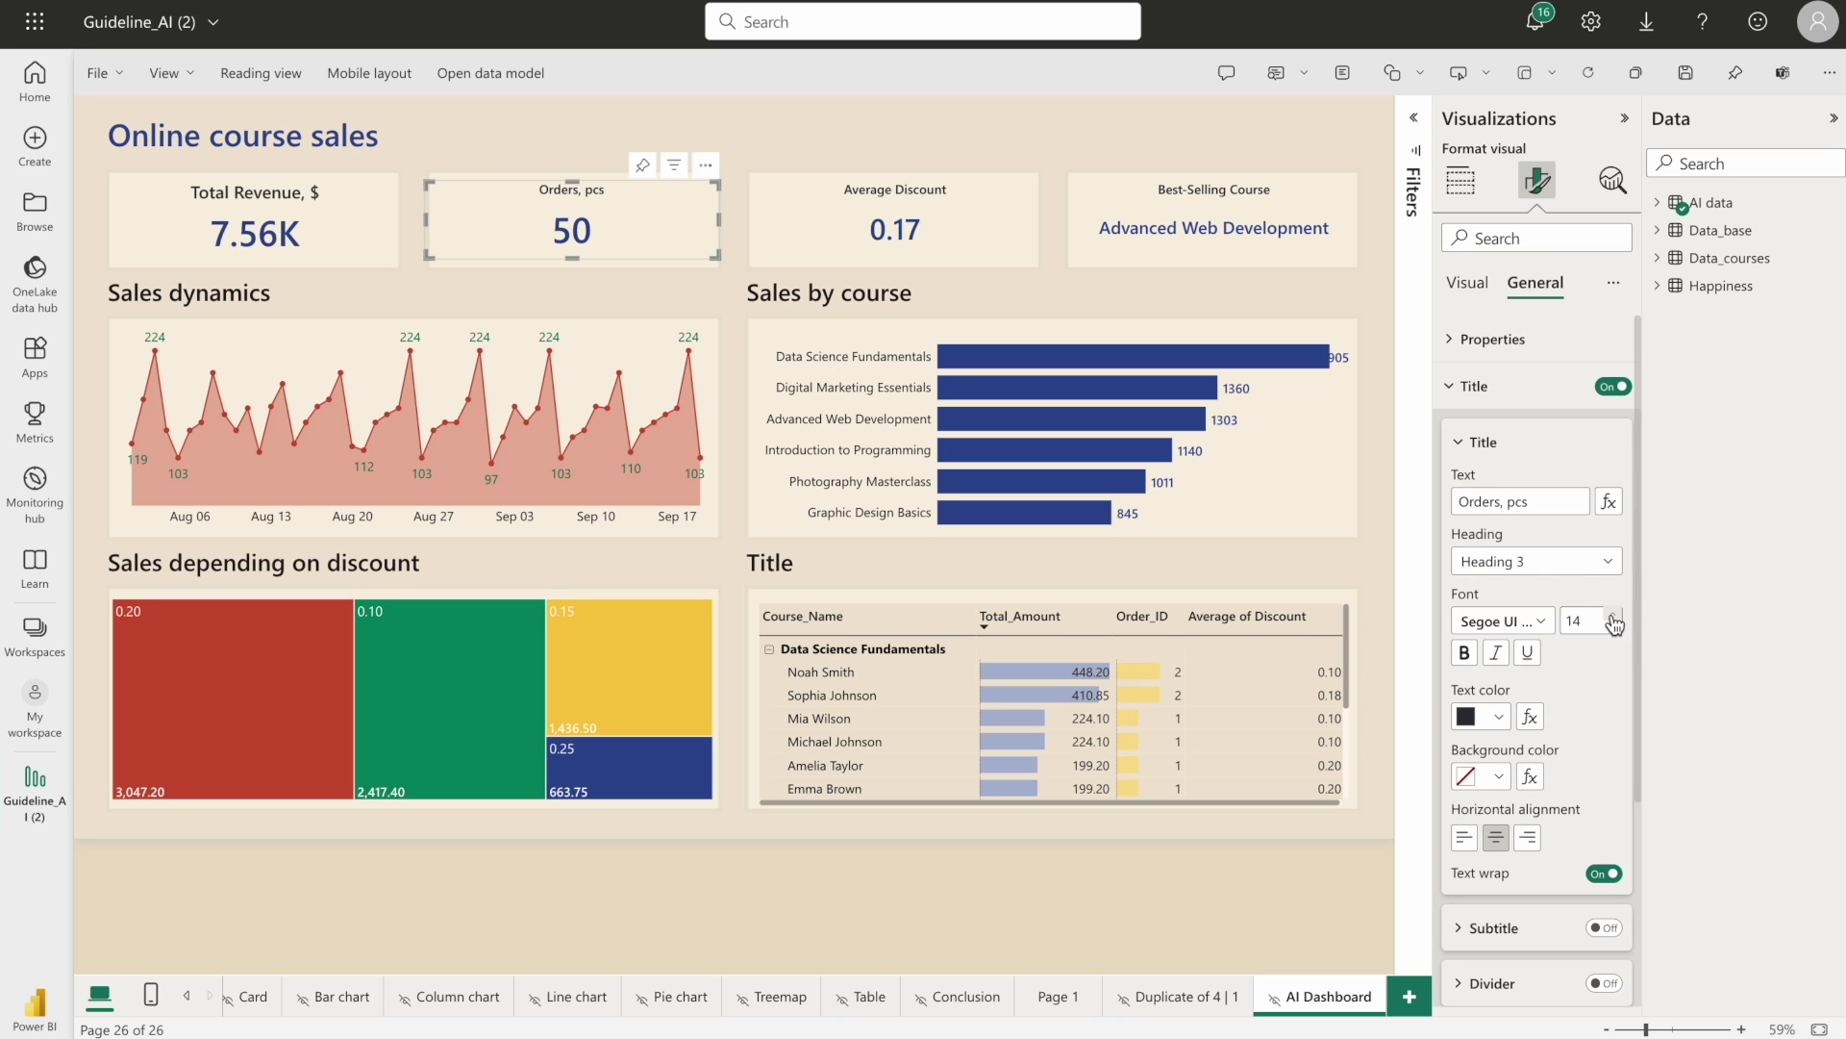
pyautogui.click(1615, 620)
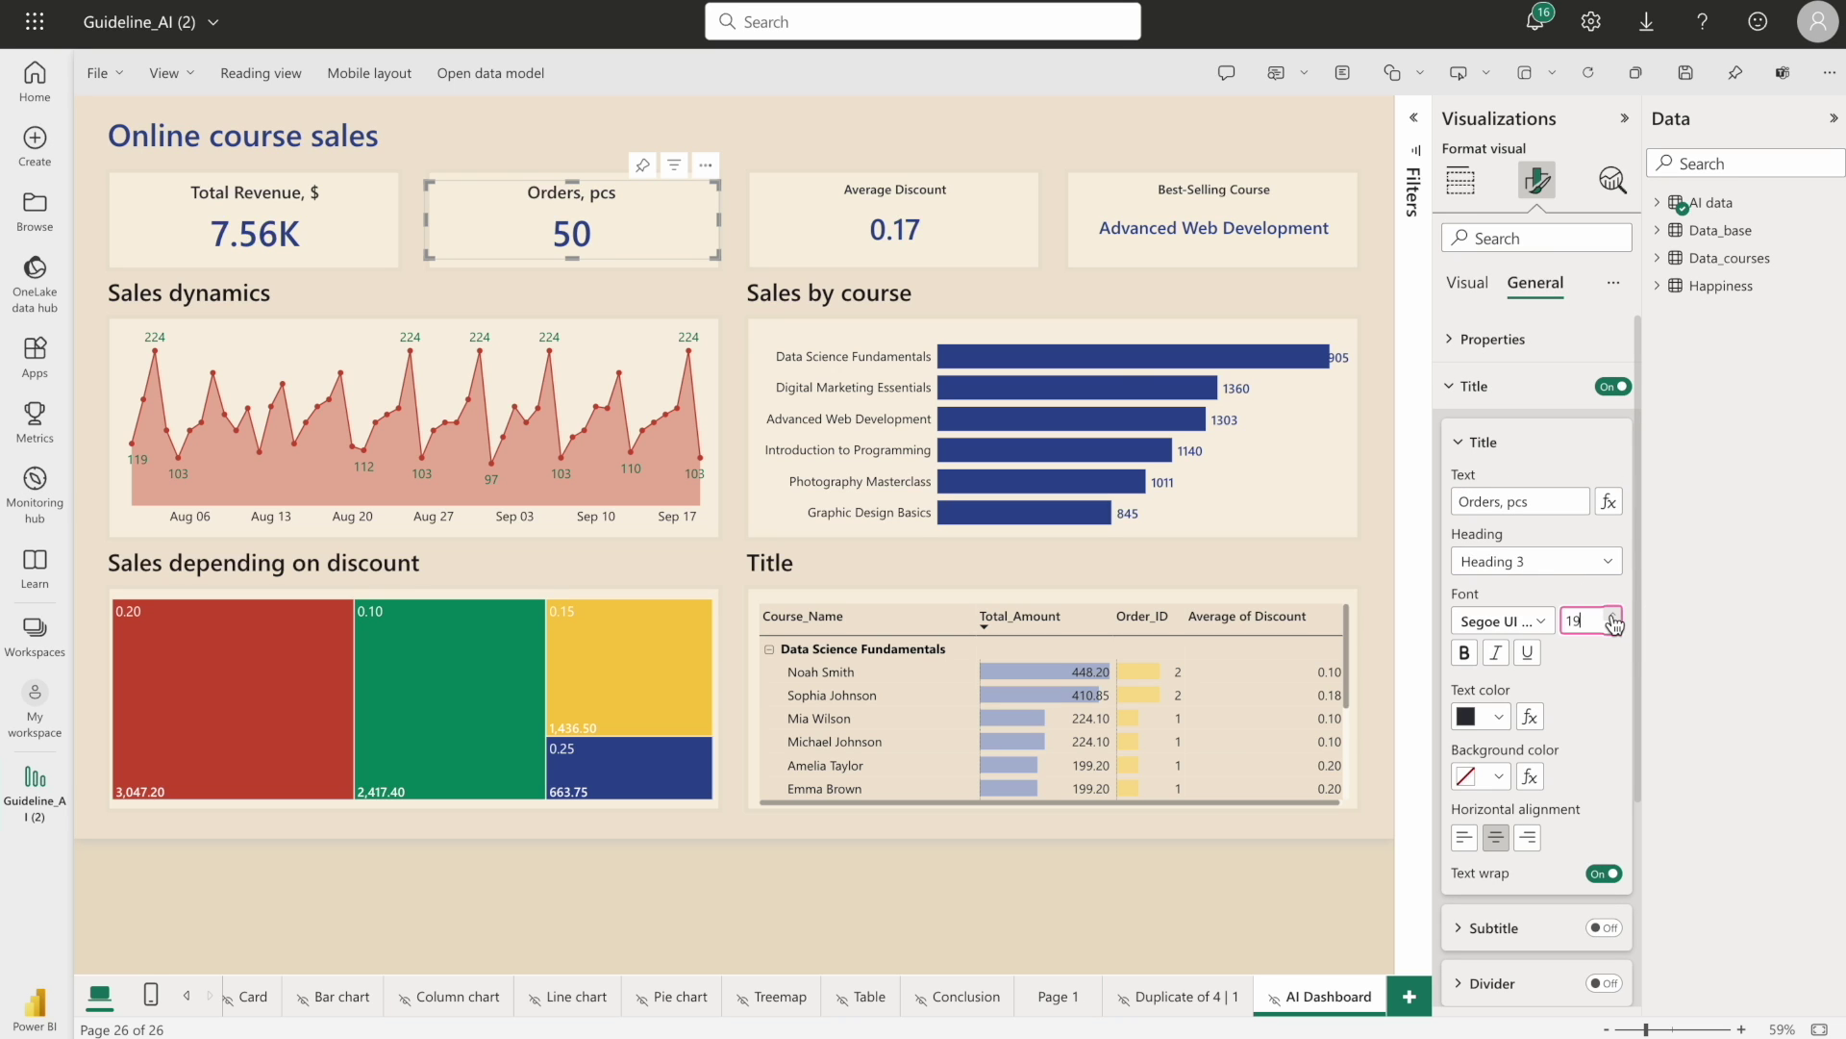
# Increase the Average Discount card's callout value font size to match the first two cards
pyautogui.click(956, 204)
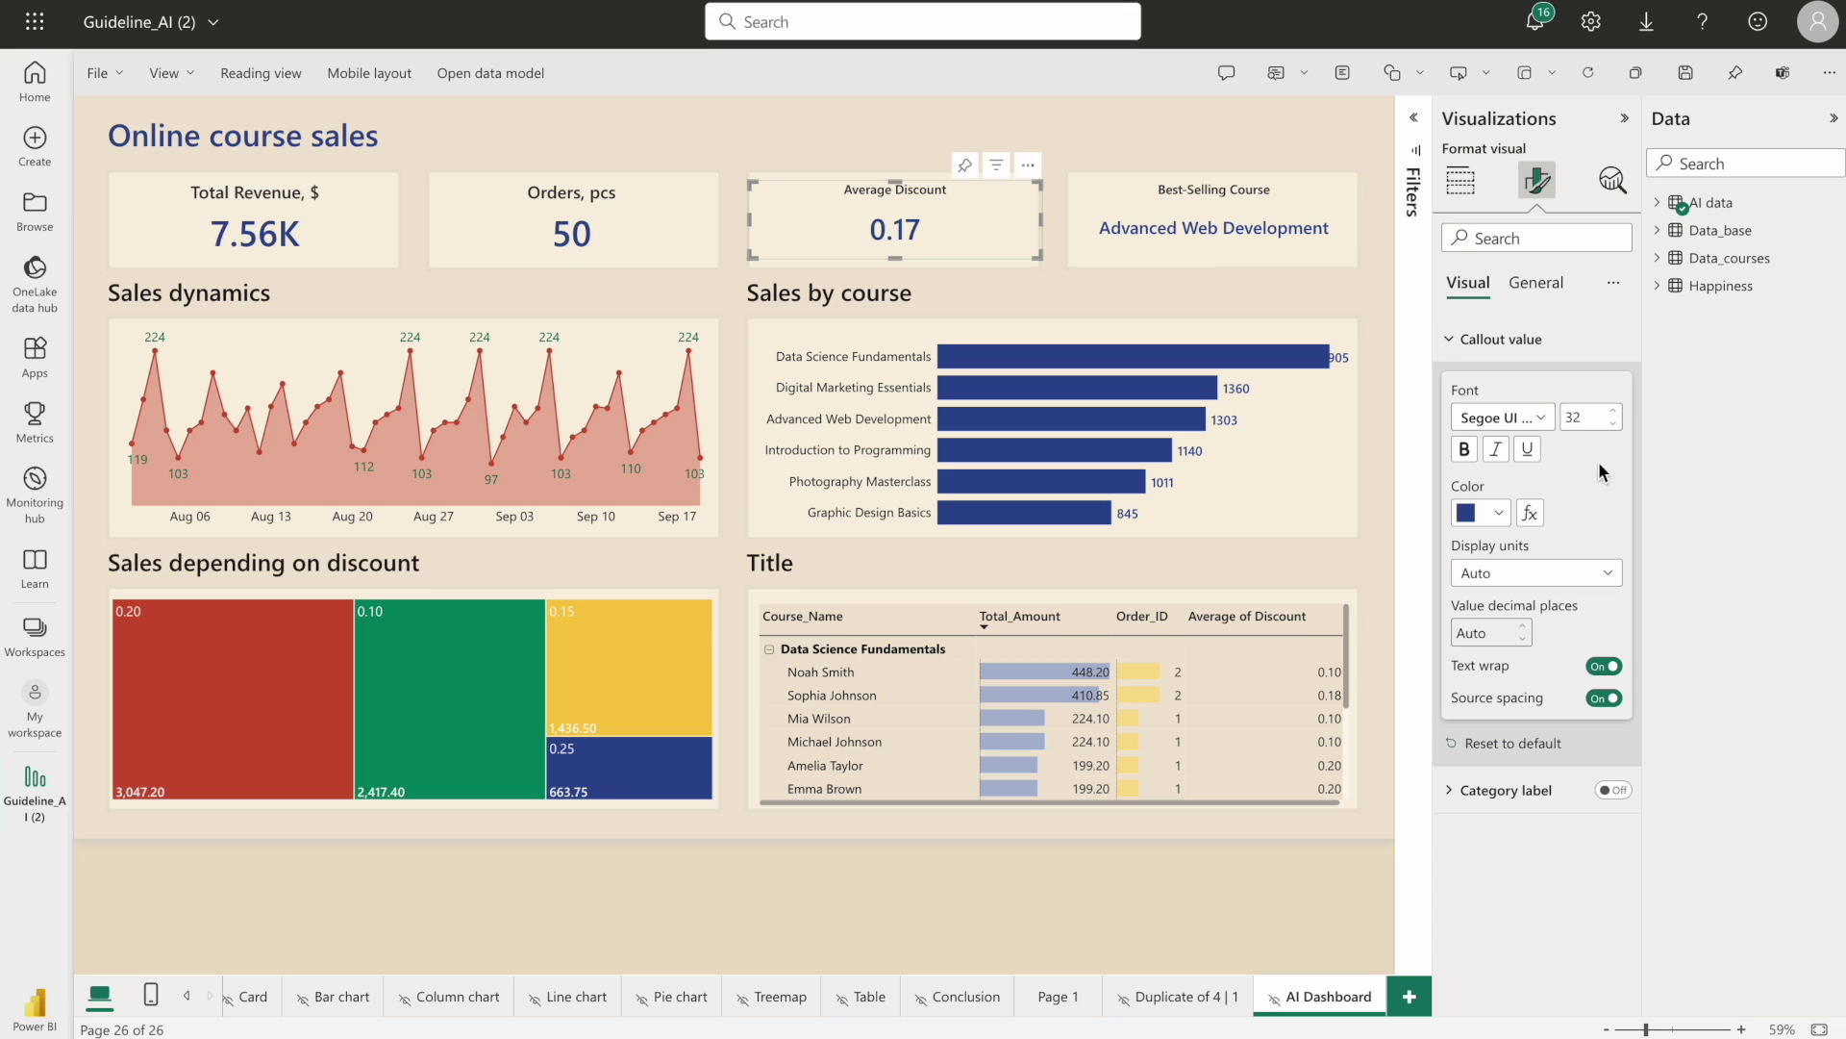
pyautogui.click(1619, 414)
pyautogui.click(1619, 413)
pyautogui.click(1619, 414)
# Set the Average Discount card's title font size to 19
pyautogui.click(1536, 282)
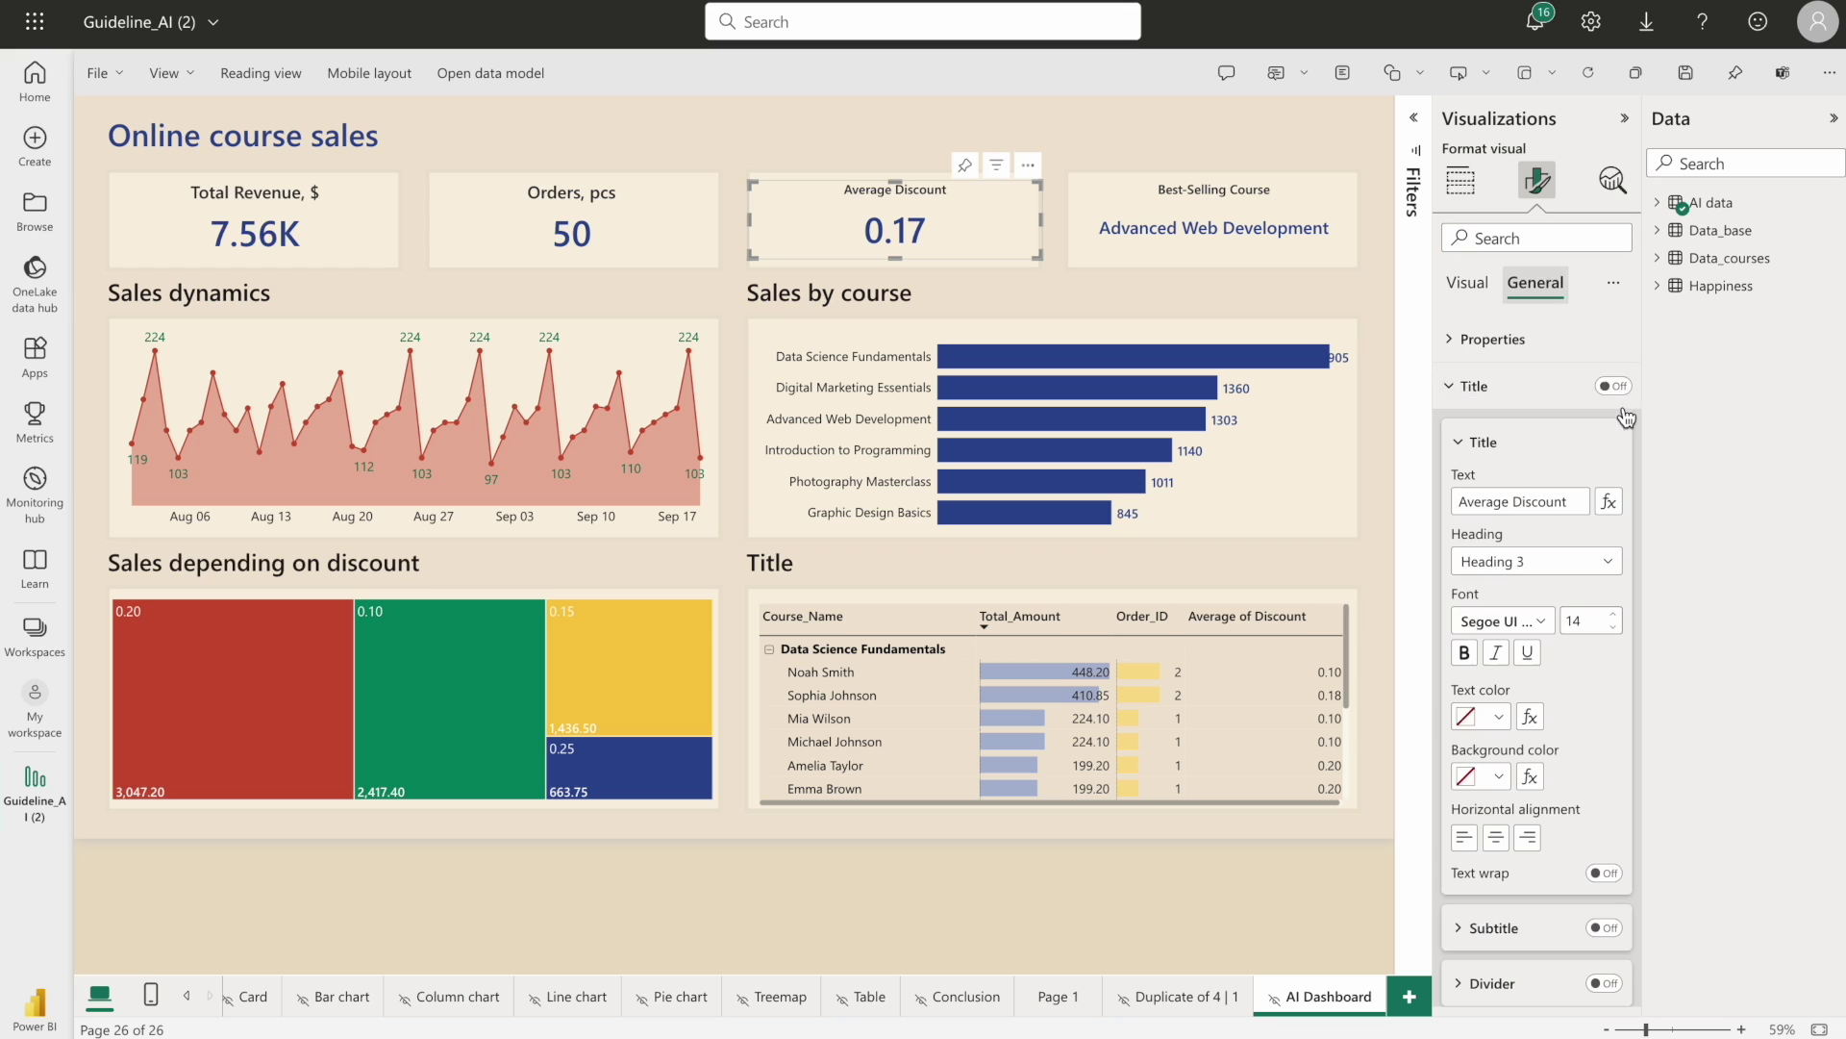
pyautogui.click(1619, 617)
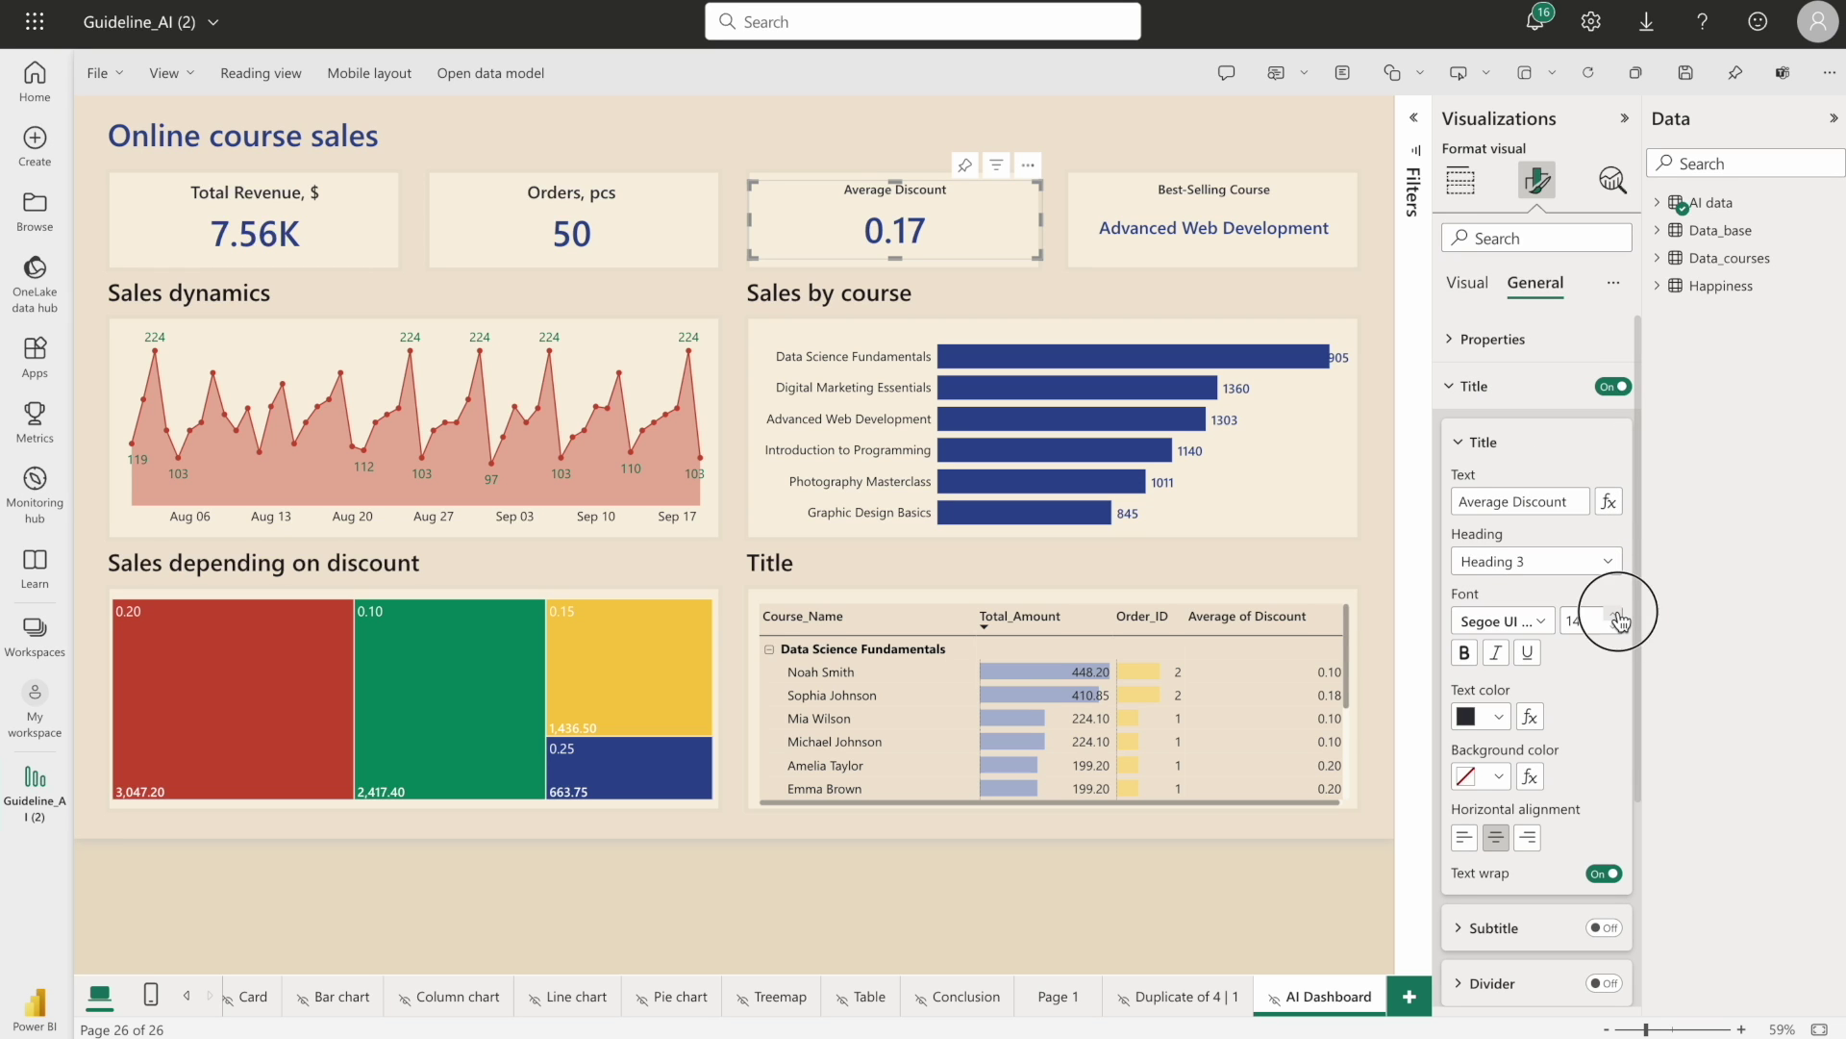
pyautogui.click(1616, 615)
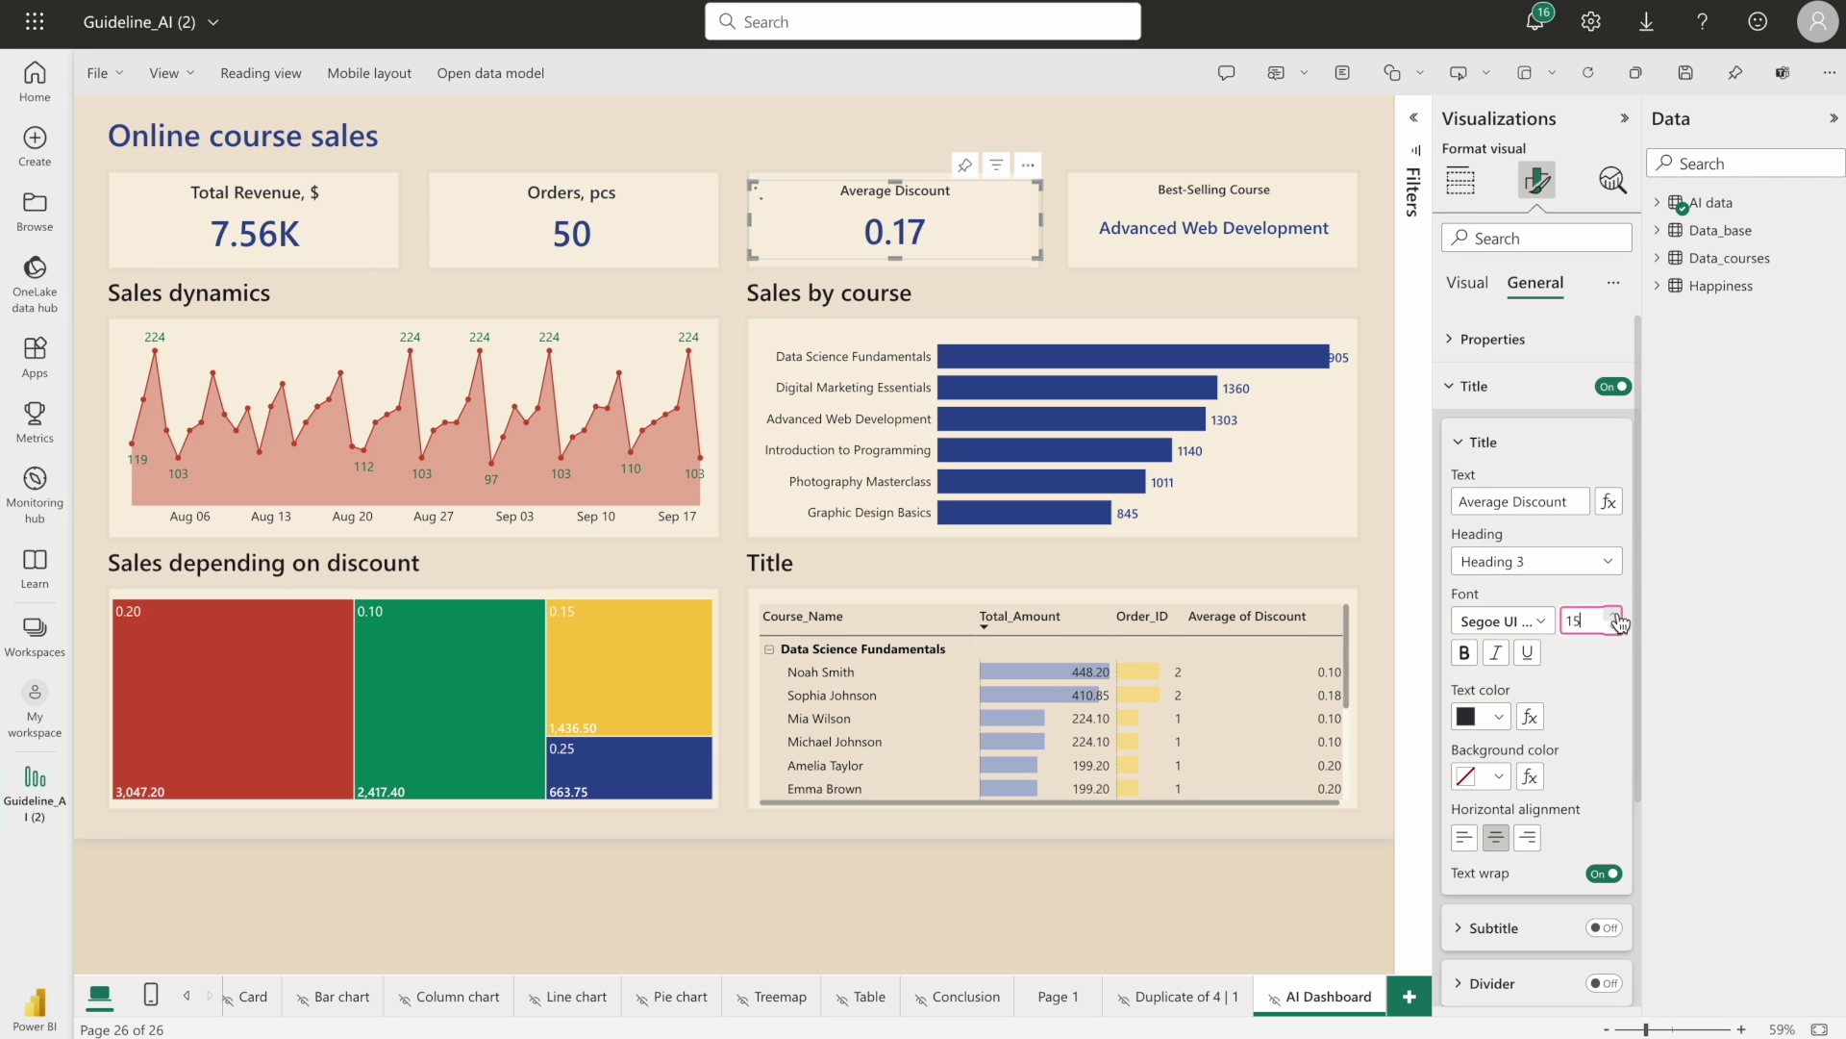
pyautogui.click(1616, 616)
pyautogui.click(1615, 615)
pyautogui.click(1615, 616)
pyautogui.click(1615, 615)
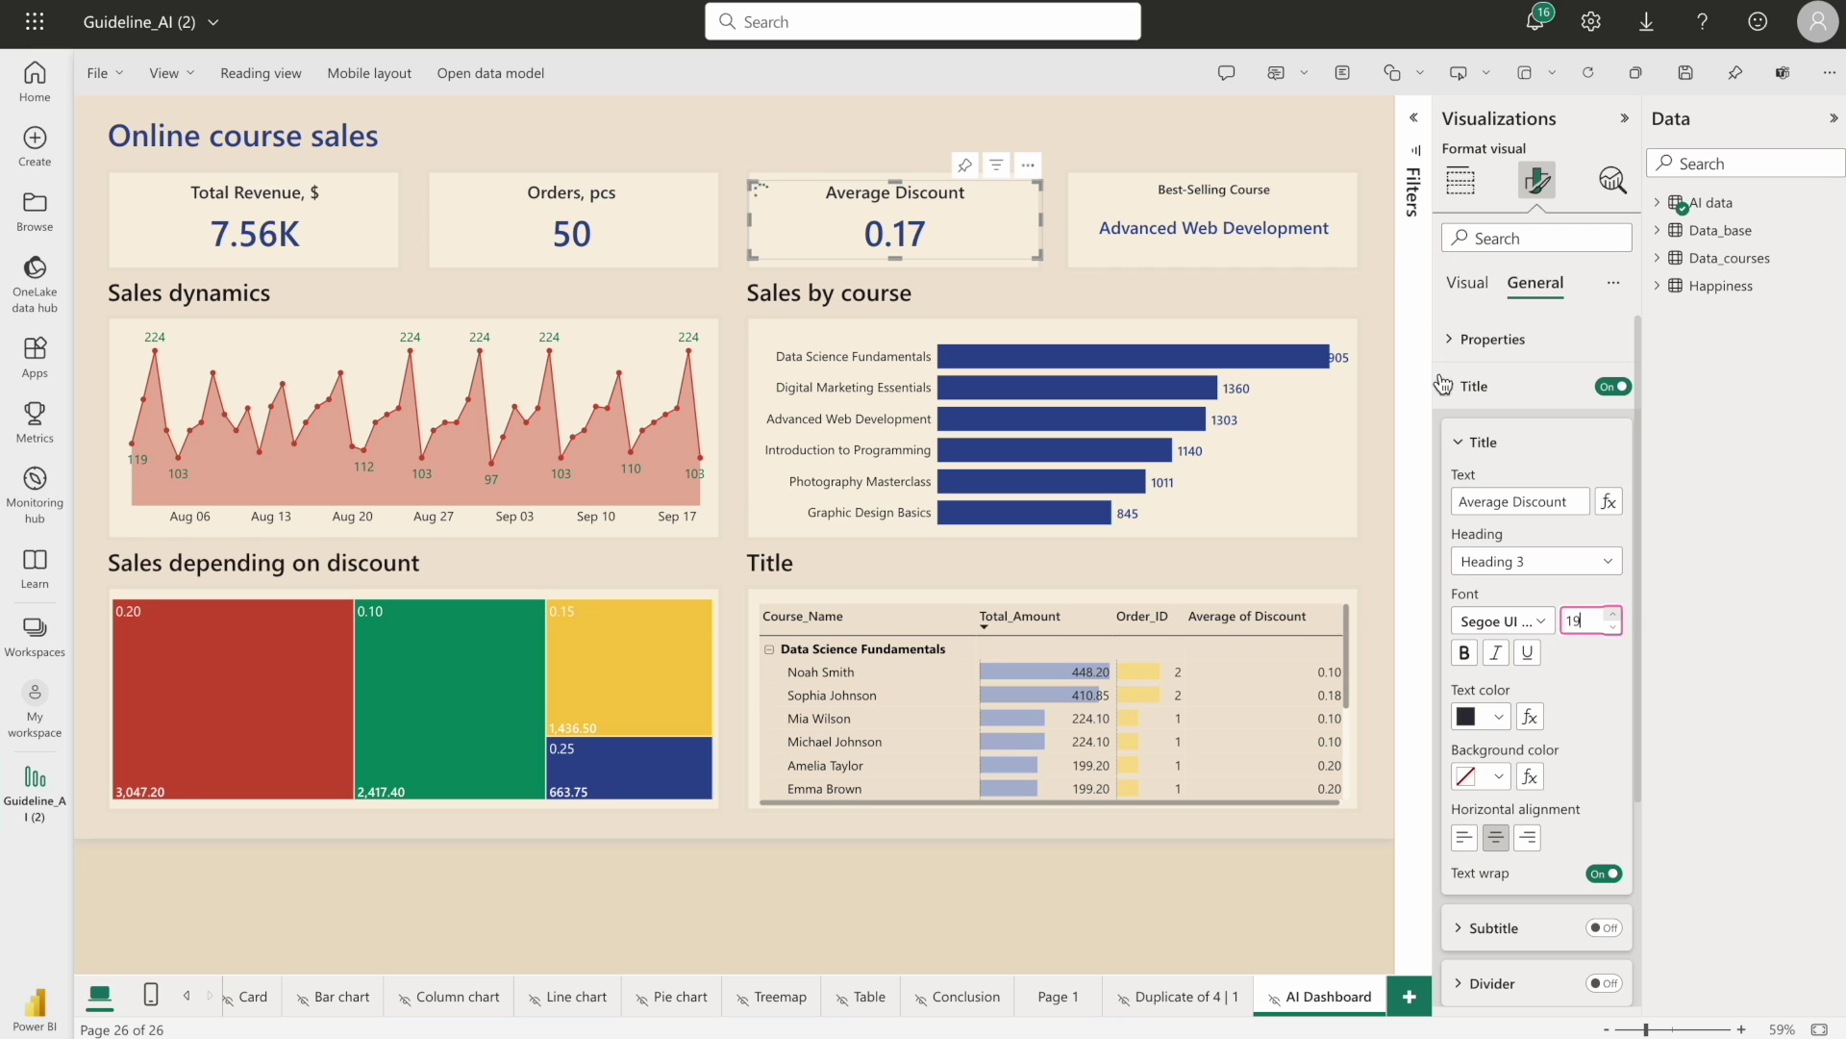
# Set the Best-Selling Course card's title font size to 19
pyautogui.click(1304, 200)
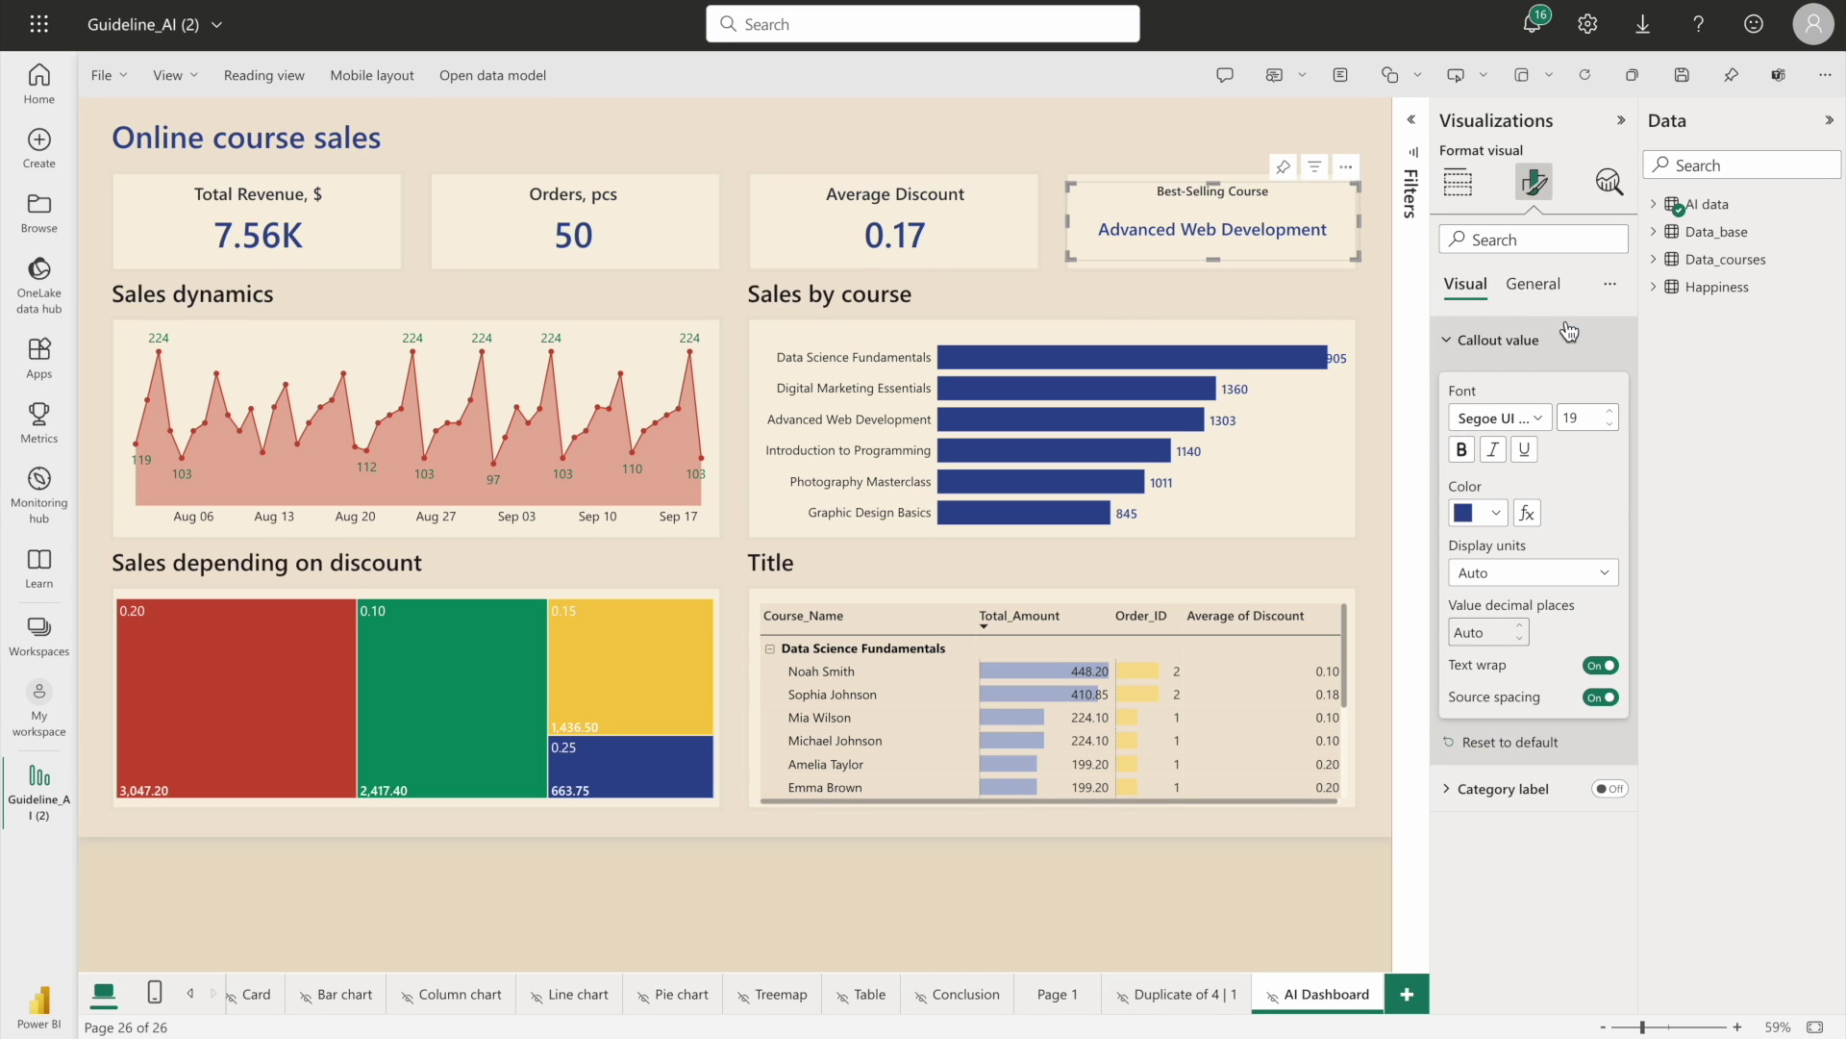
pyautogui.click(1533, 283)
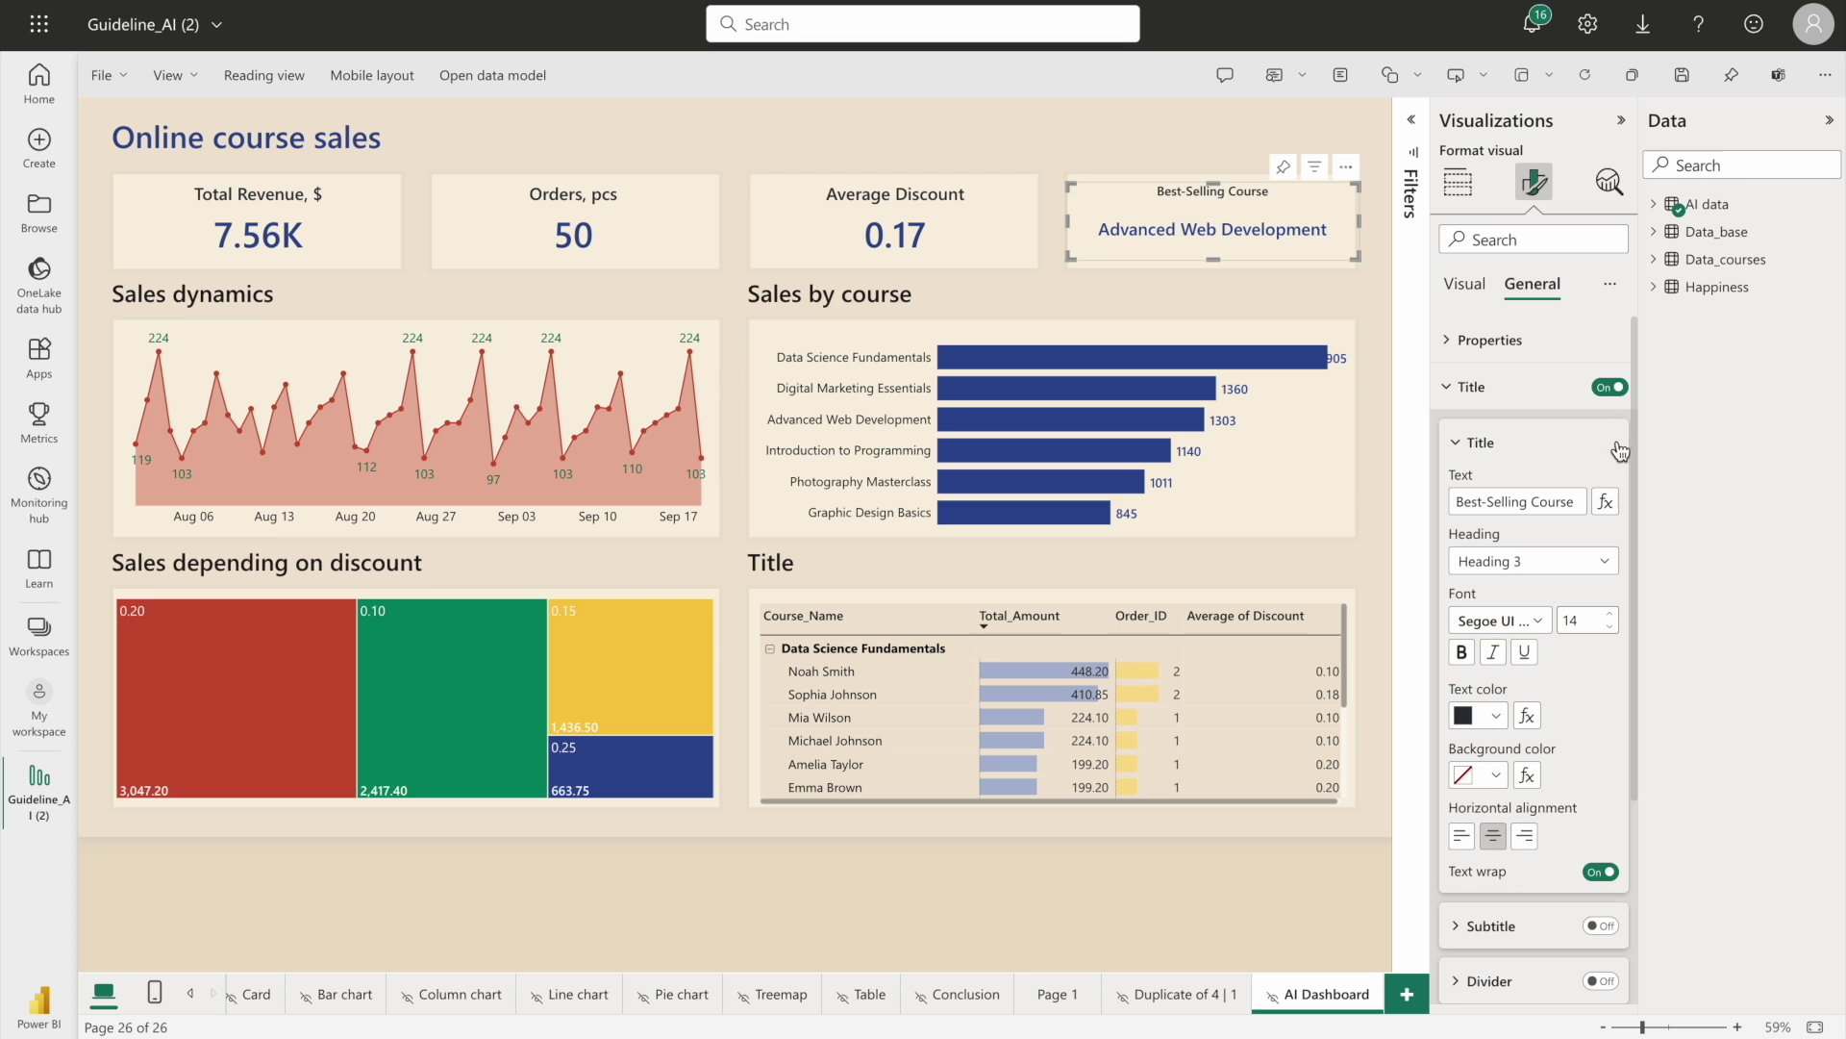
pyautogui.click(1612, 618)
pyautogui.click(1613, 618)
pyautogui.click(1612, 619)
pyautogui.click(1613, 616)
pyautogui.click(1613, 616)
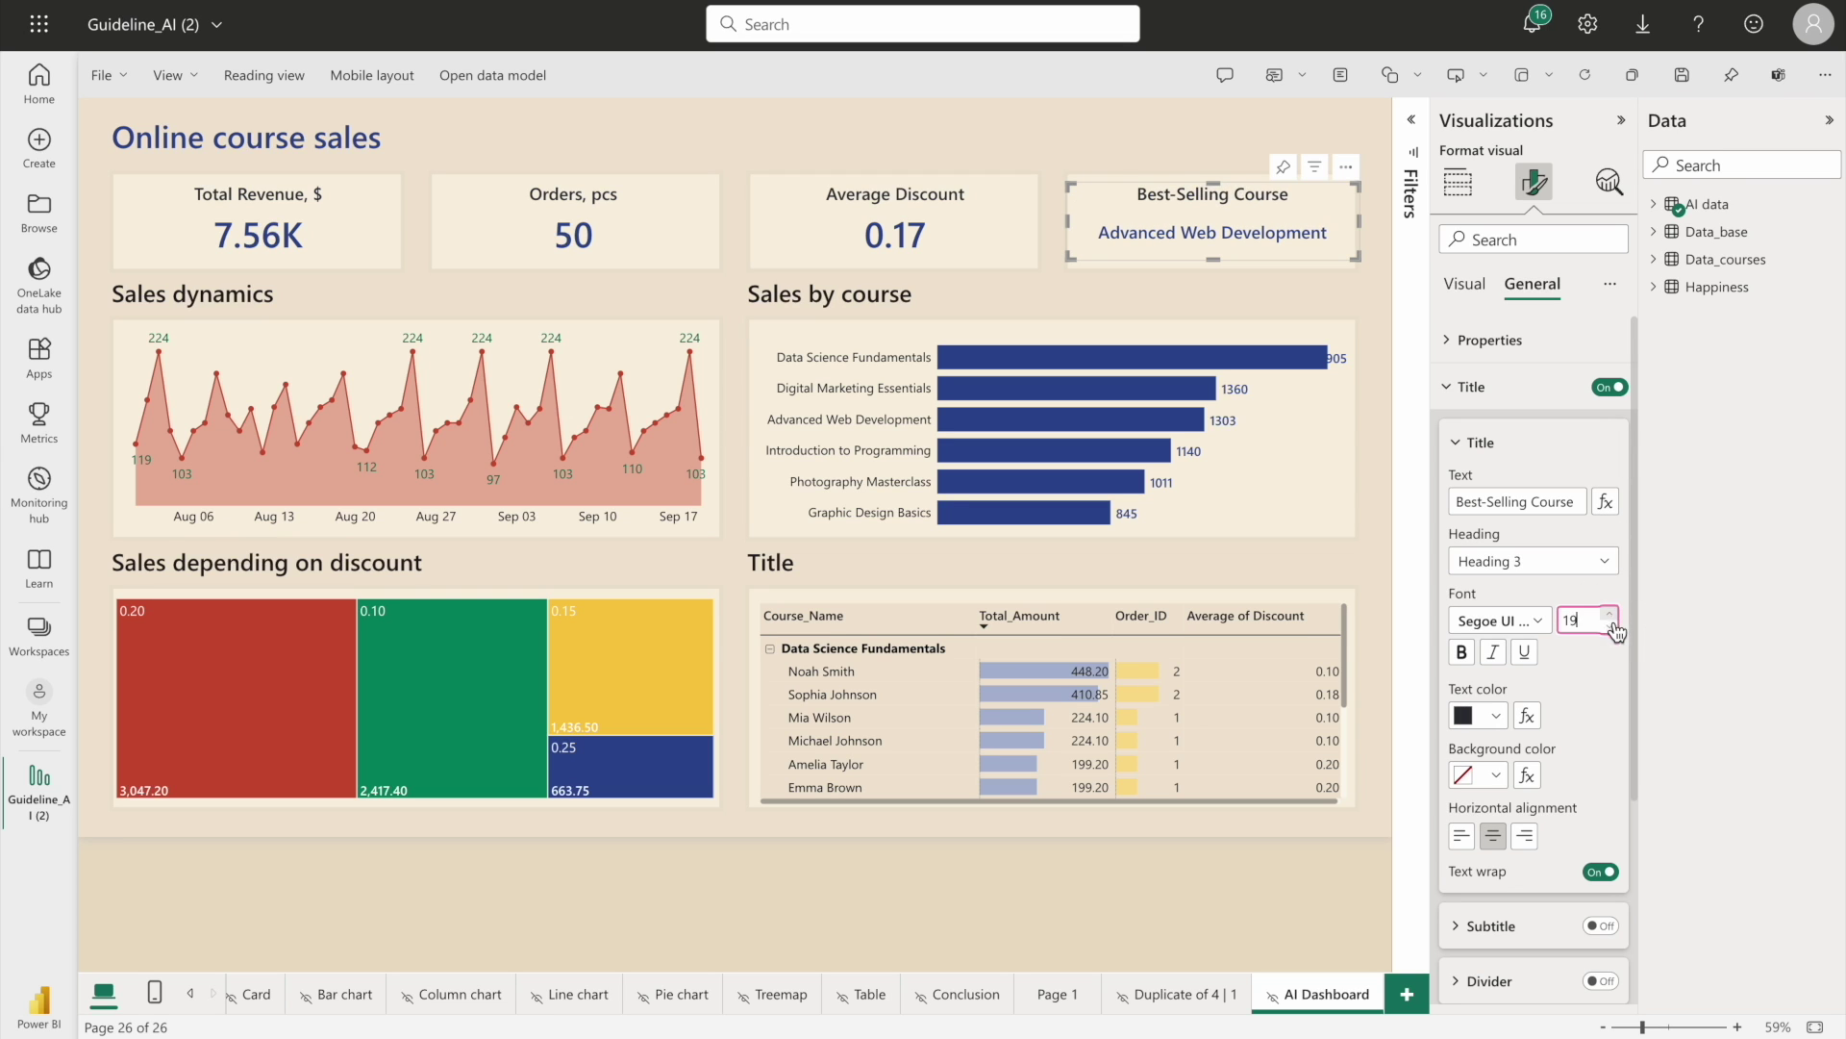
# Set the callout value color to black on the Best-Selling Course and Average Discount cards
pyautogui.click(1464, 283)
pyautogui.click(1496, 513)
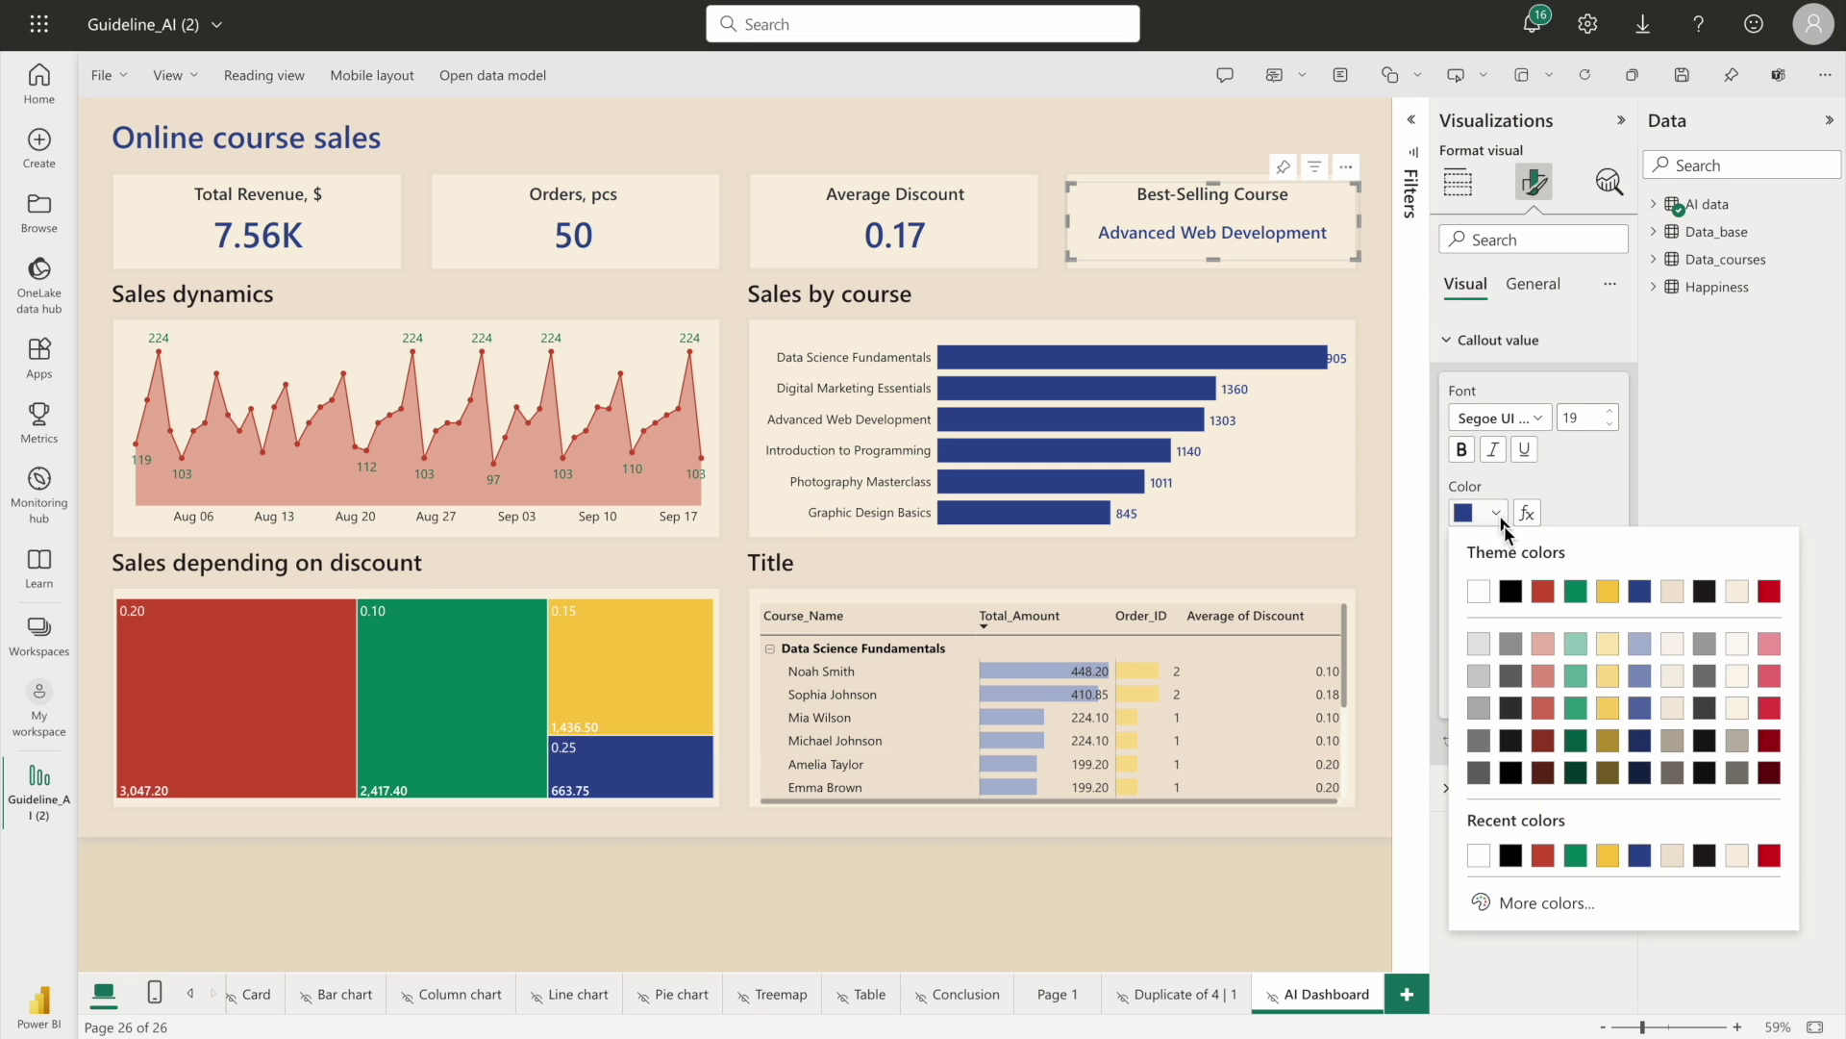
pyautogui.click(1510, 603)
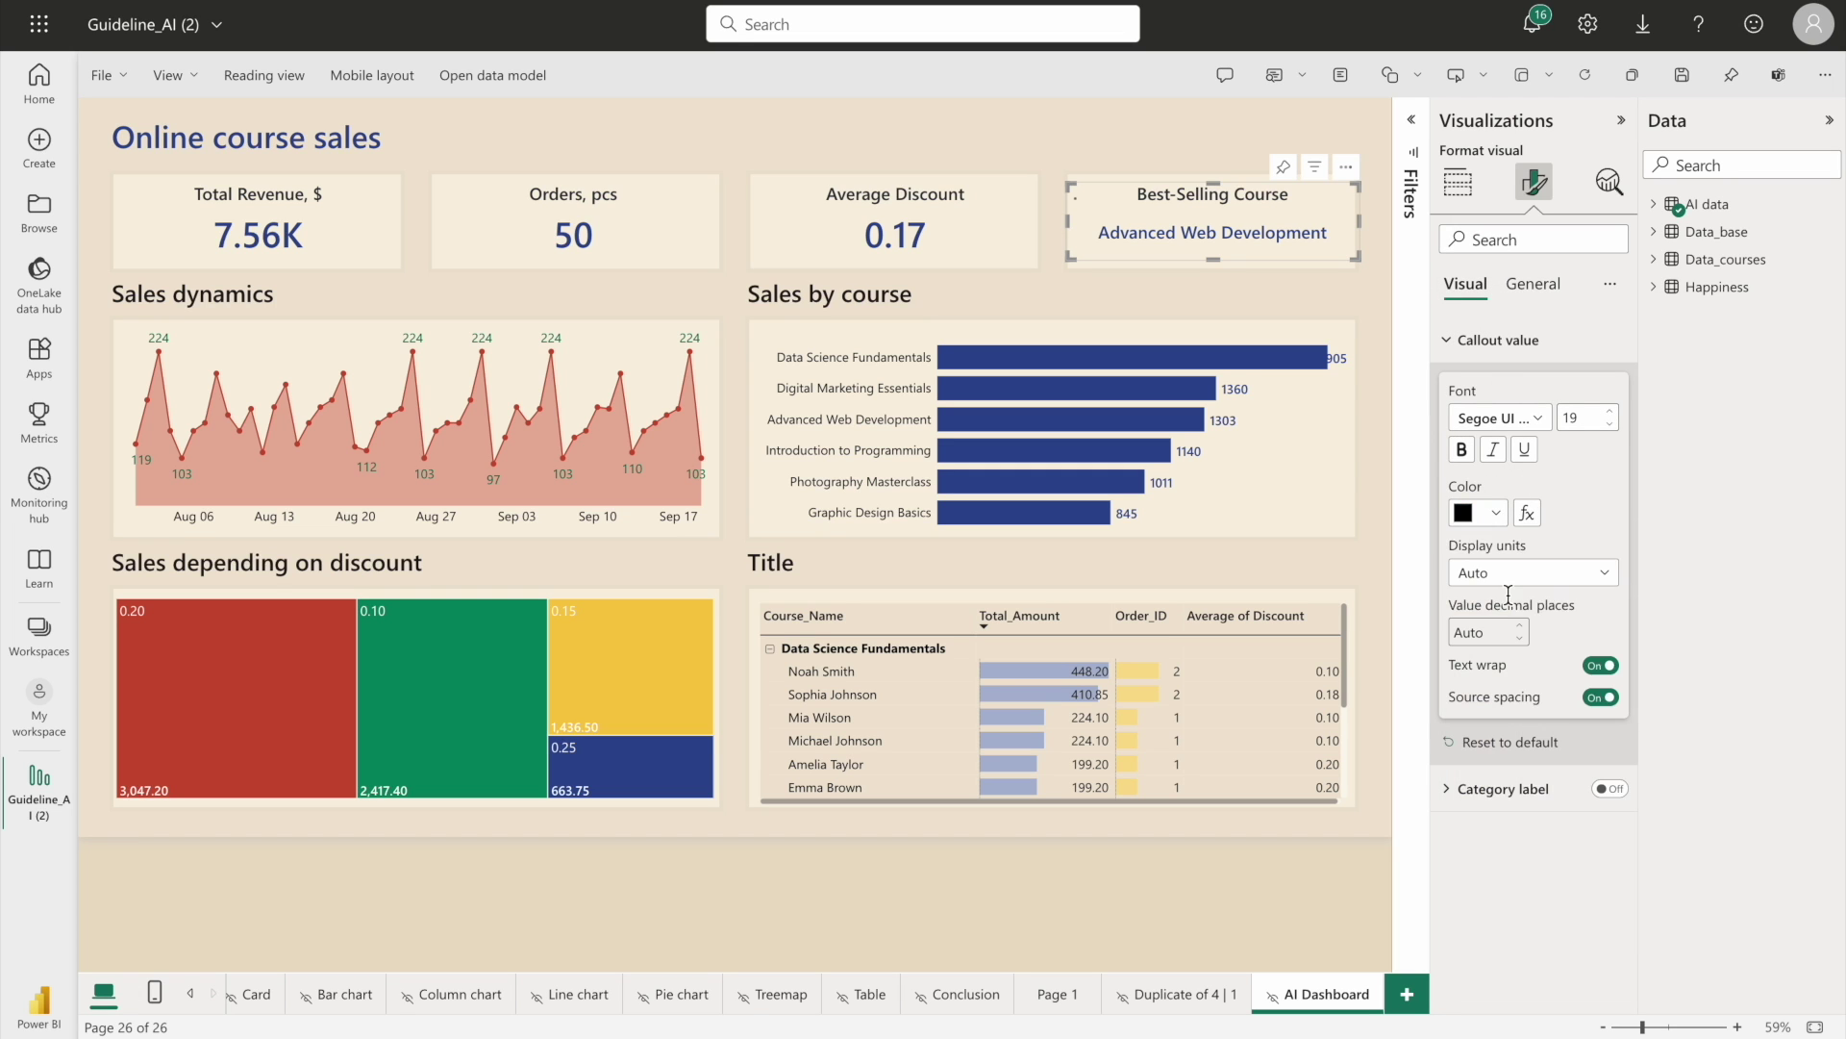
pyautogui.click(981, 235)
pyautogui.click(1497, 513)
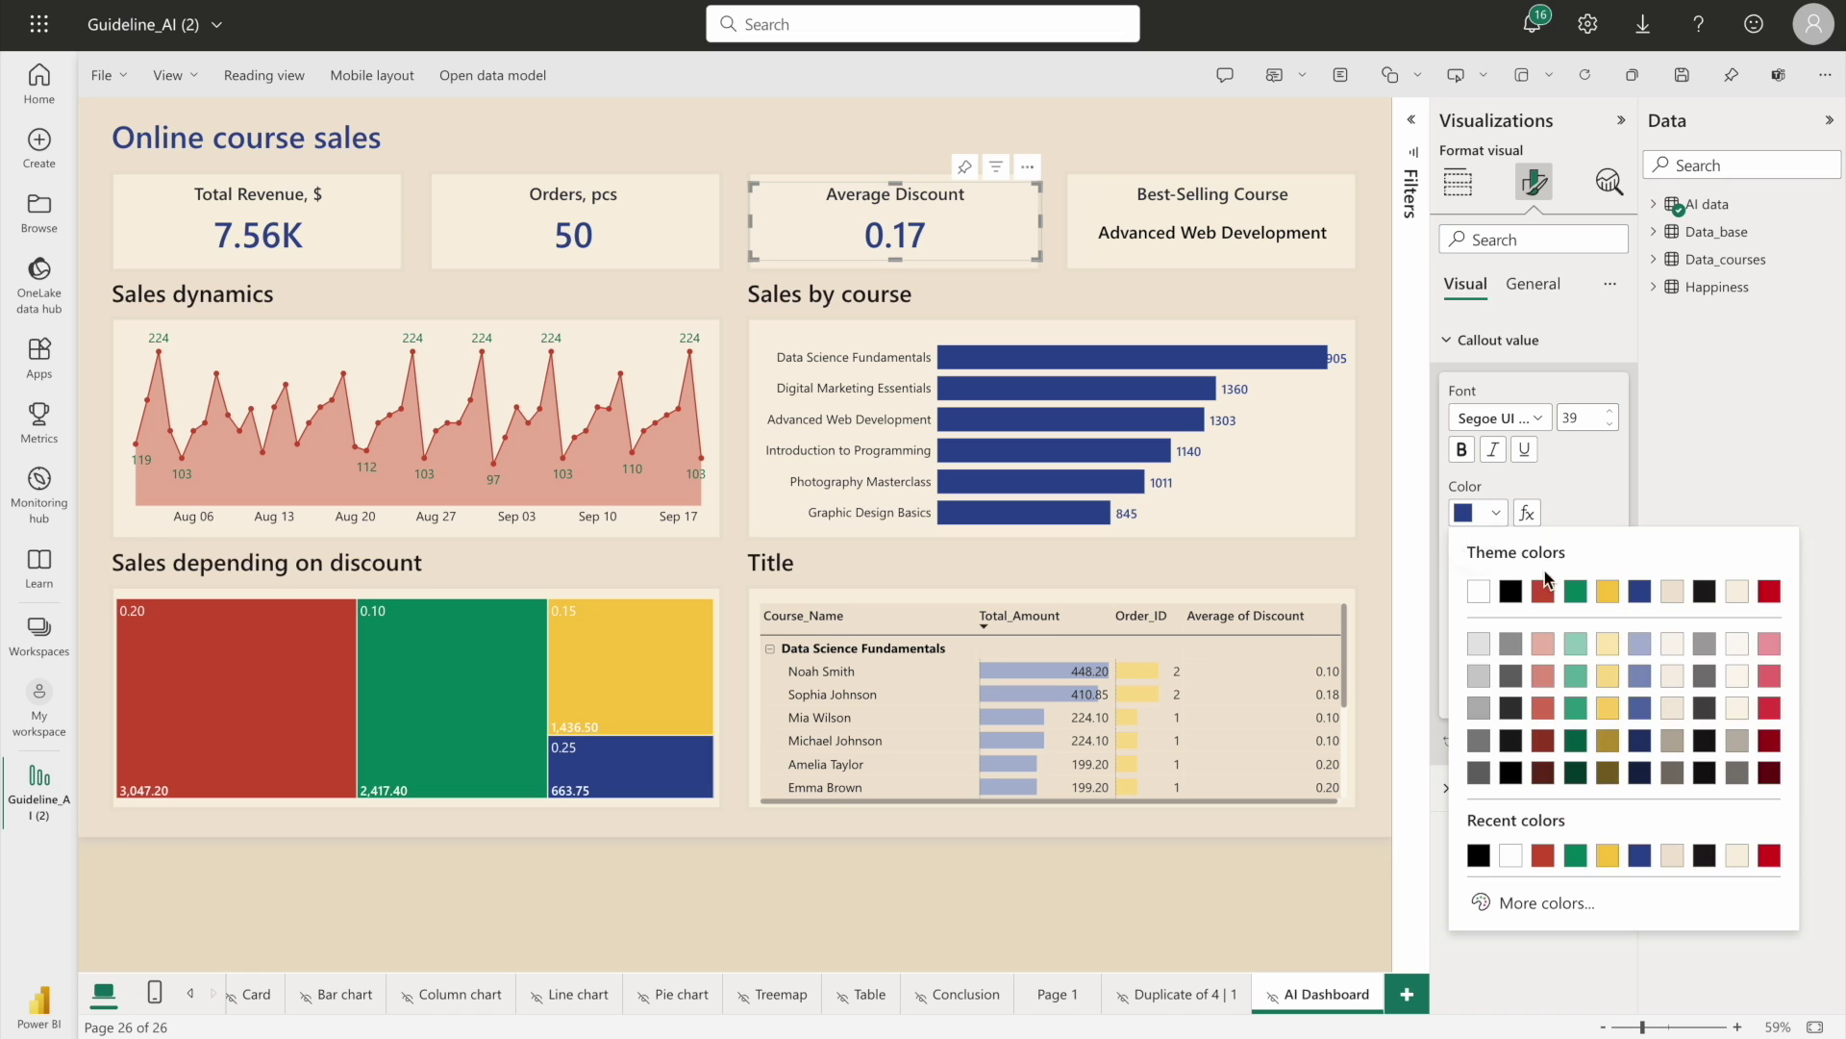
pyautogui.click(1511, 594)
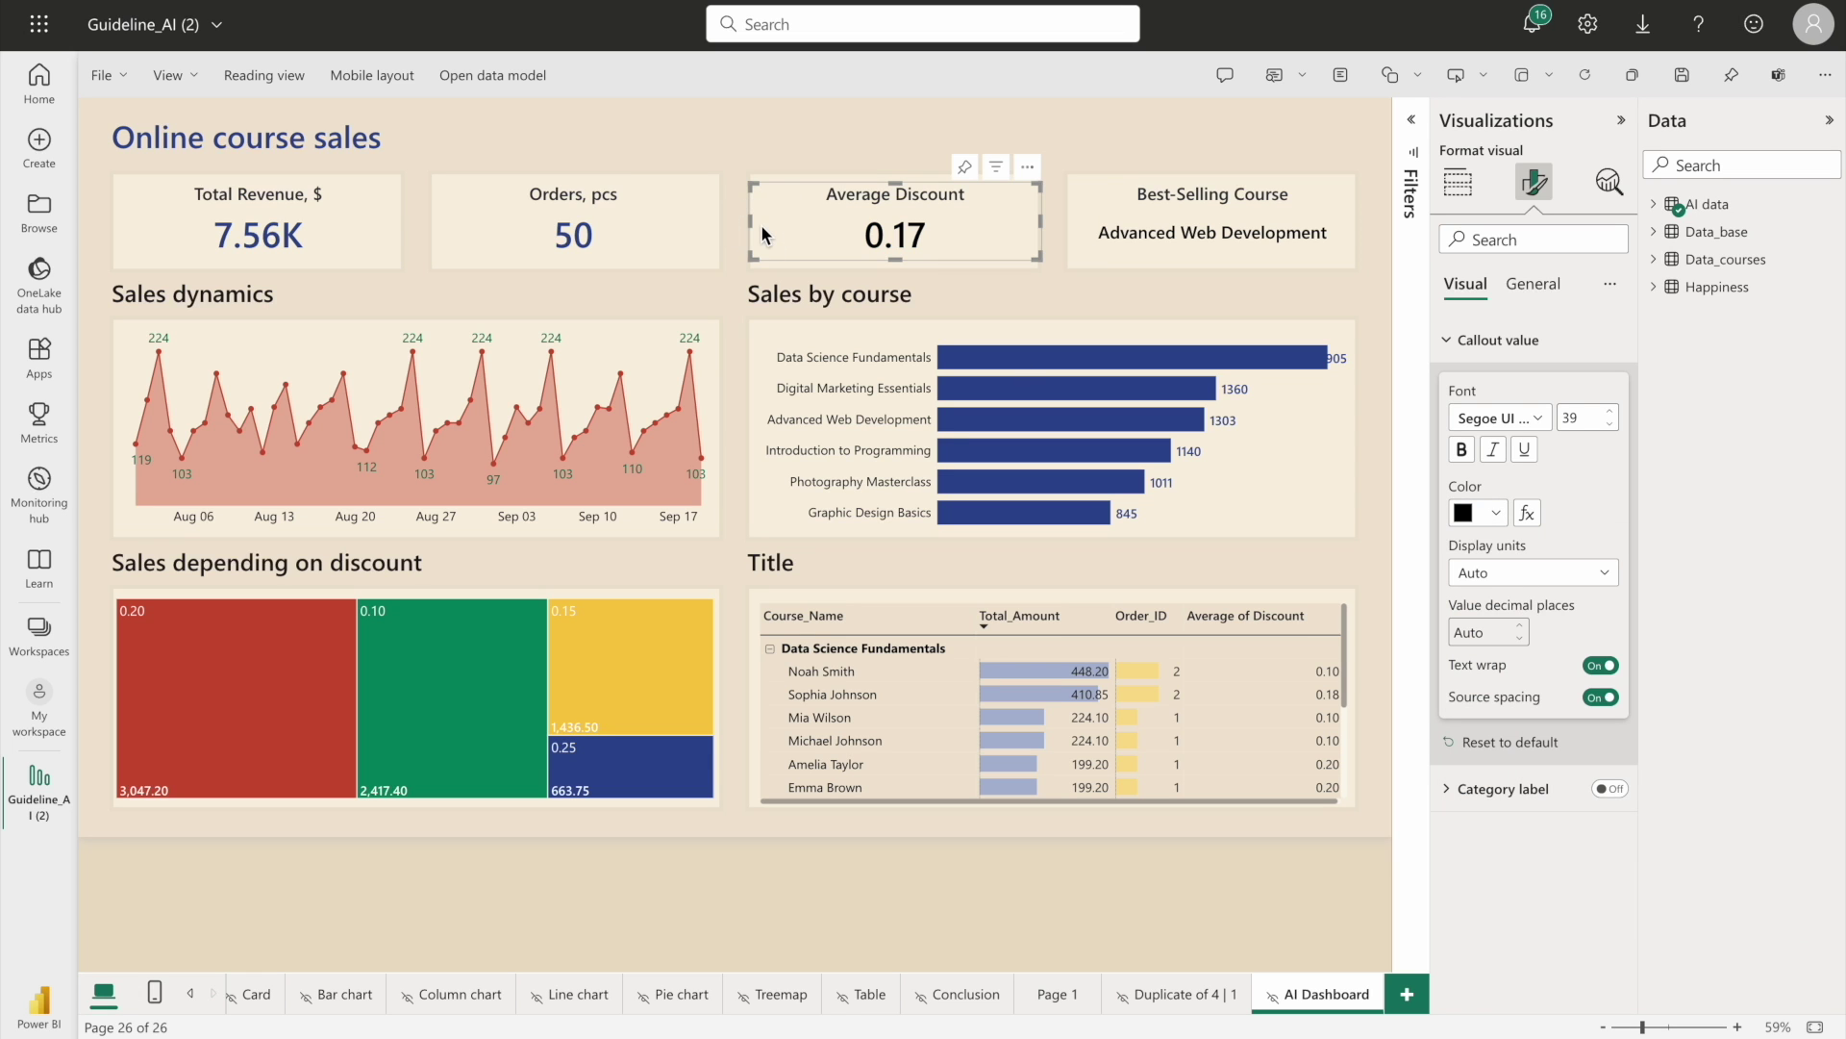
# Set the callout value color to black on the orders and Total Revenue cards
pyautogui.click(692, 240)
pyautogui.click(1496, 513)
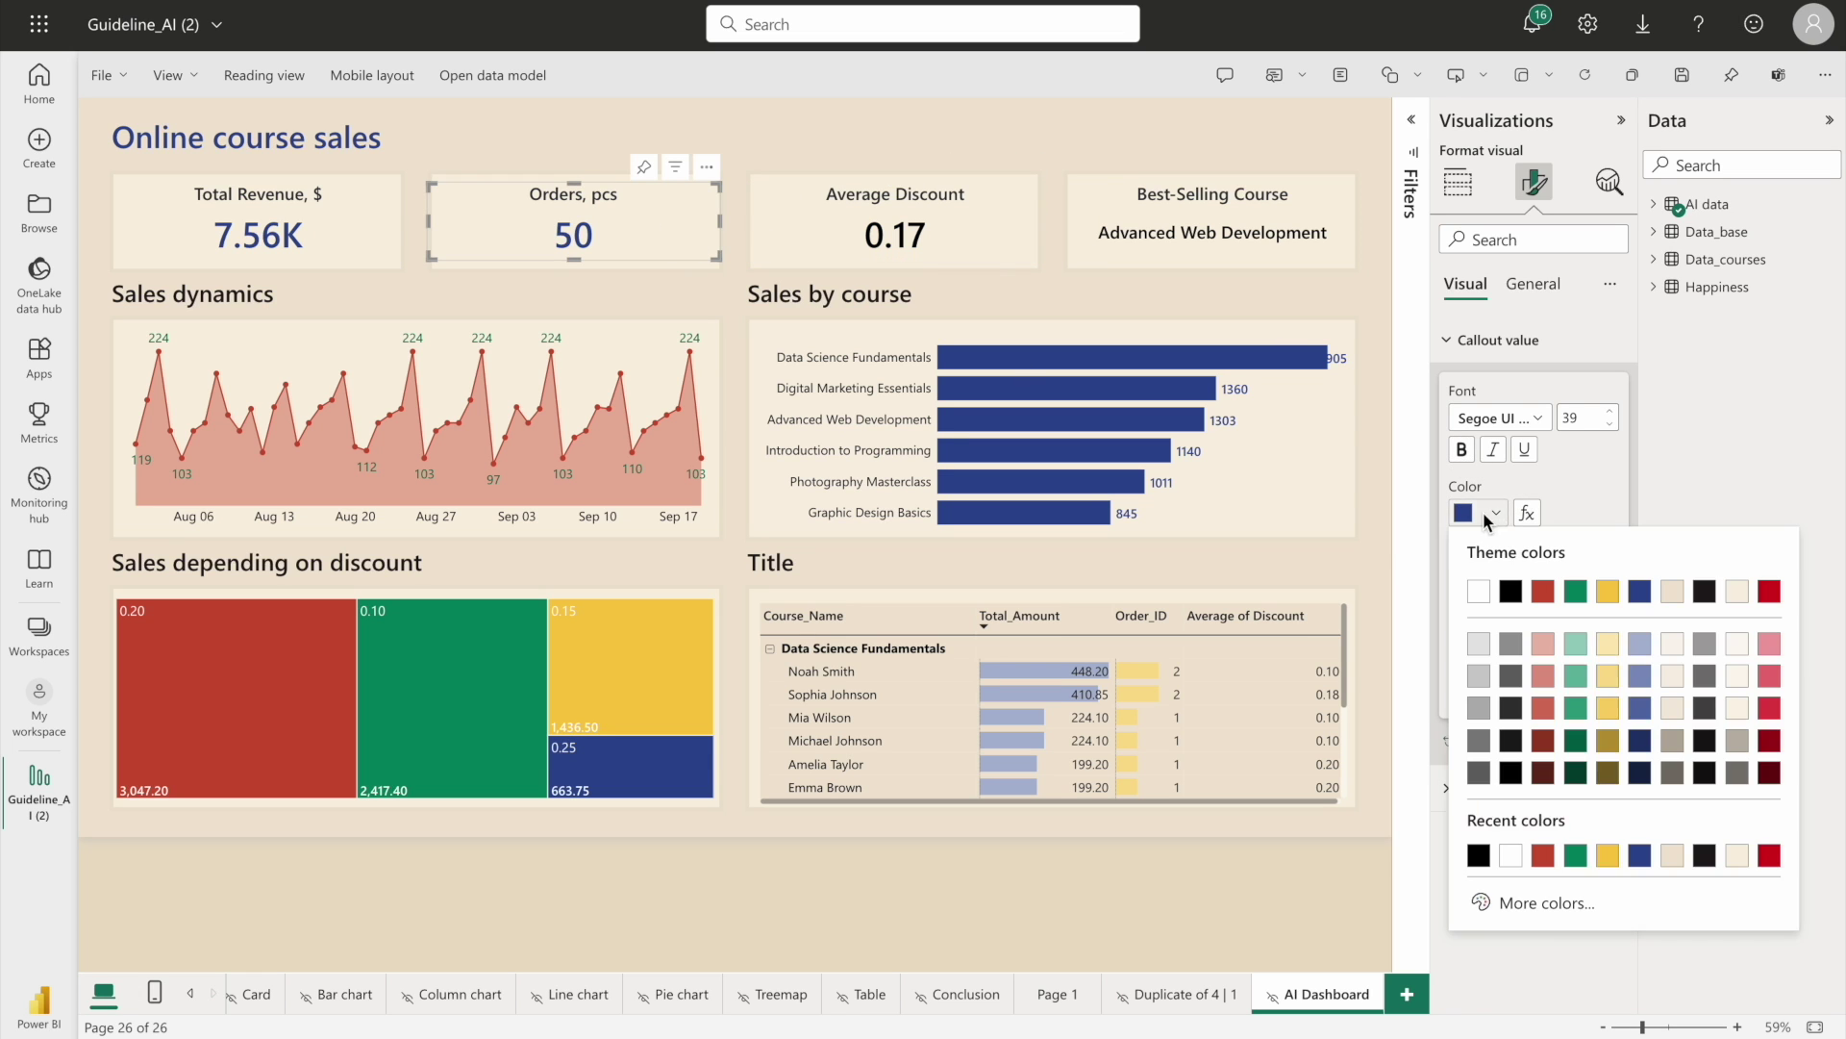
pyautogui.click(1512, 594)
pyautogui.click(257, 230)
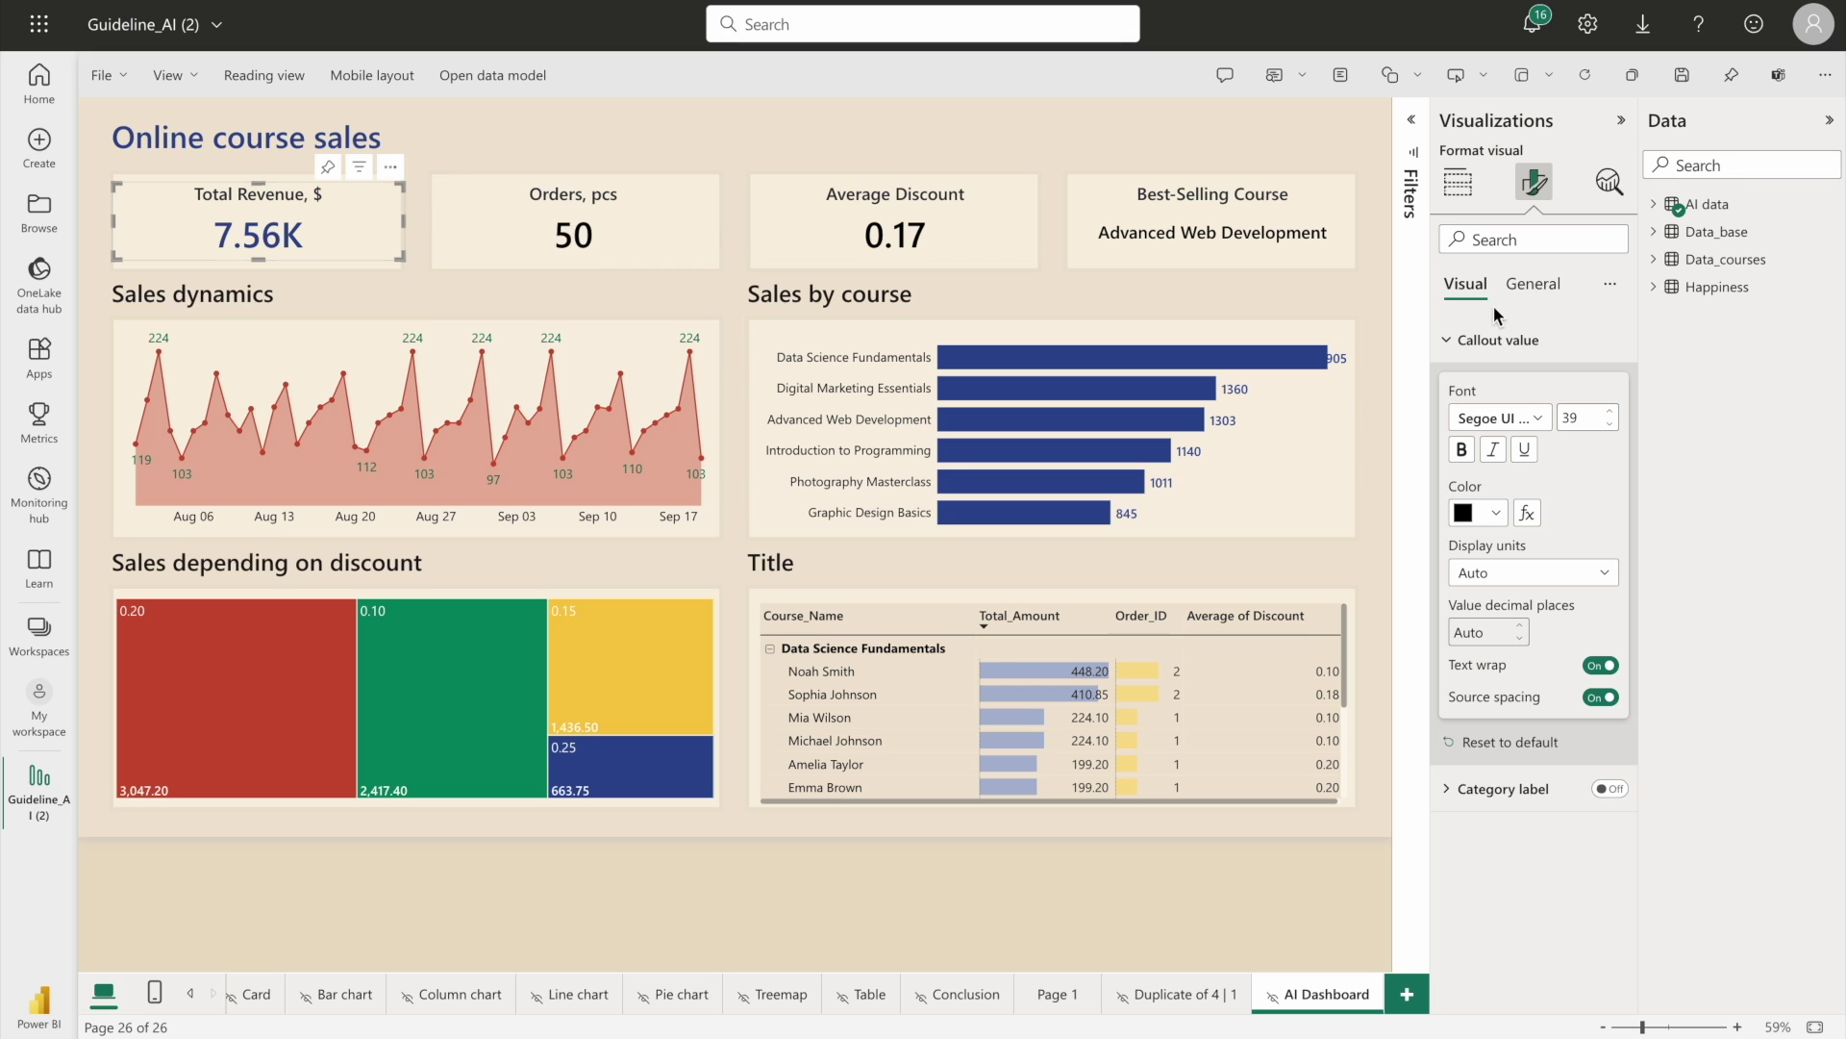
pyautogui.click(1499, 510)
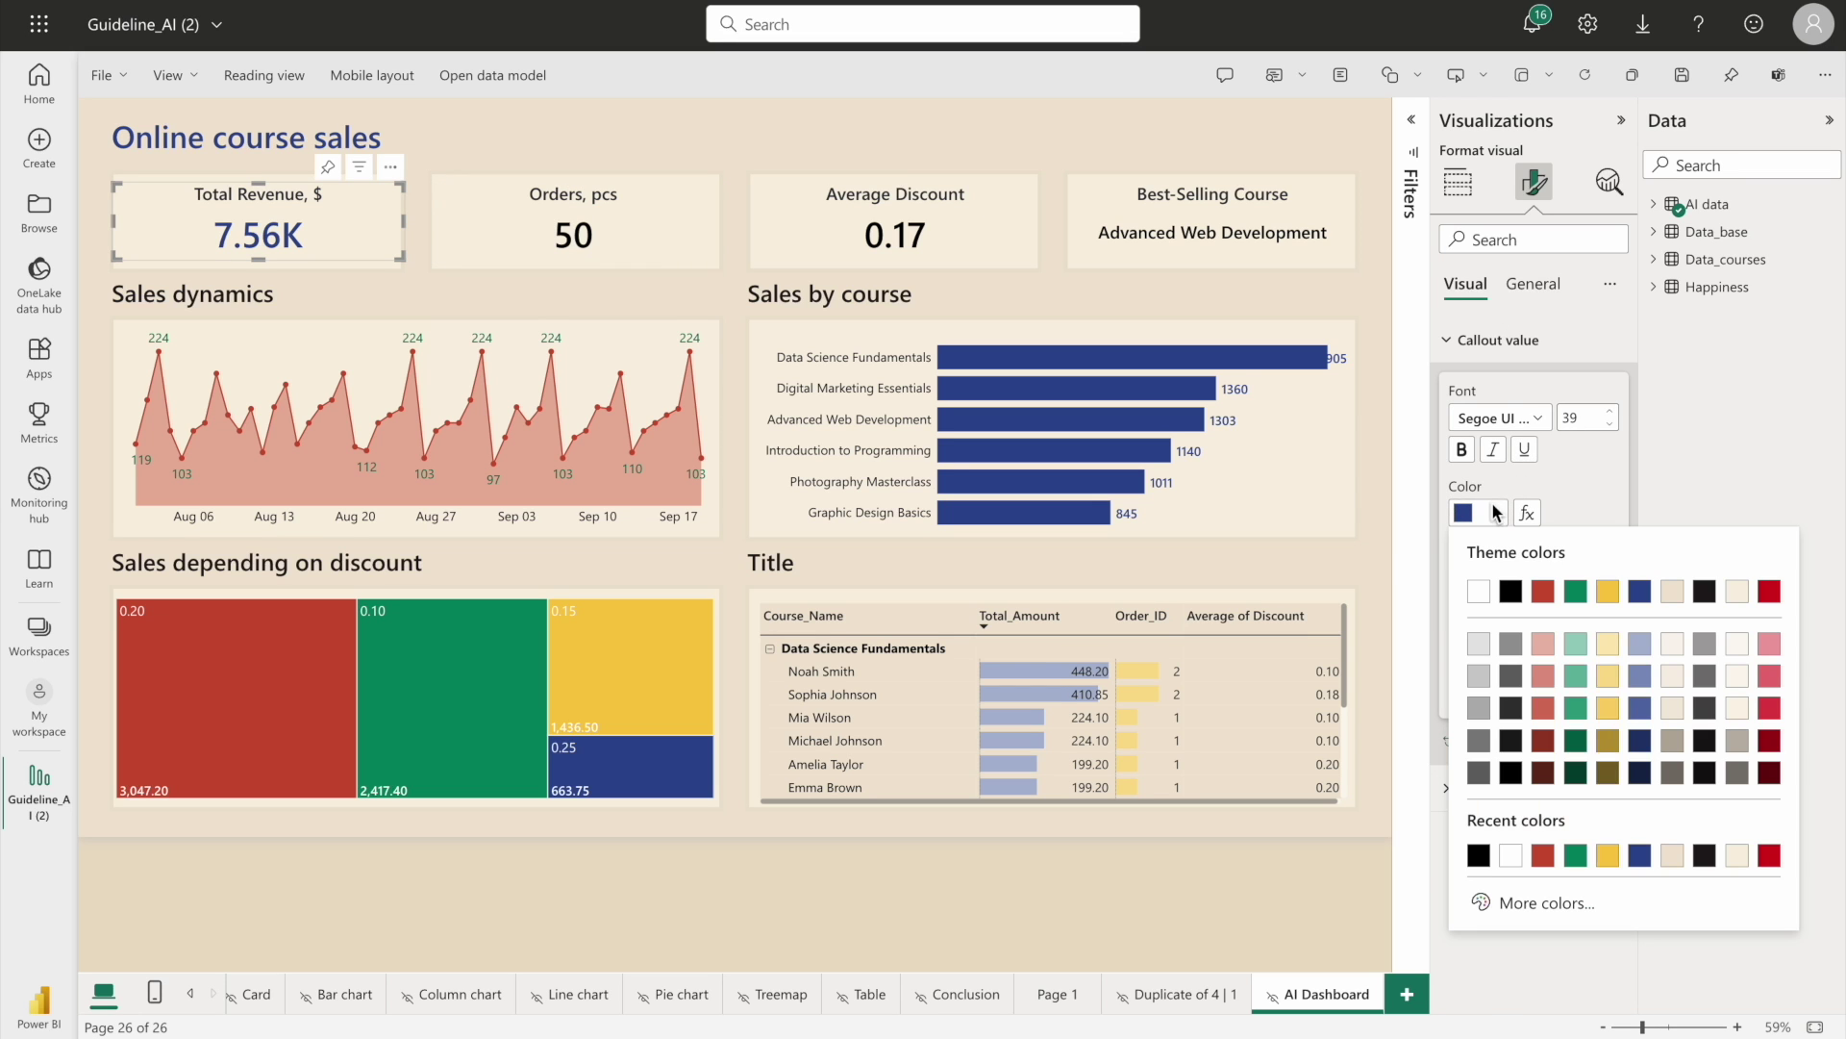
pyautogui.click(1512, 593)
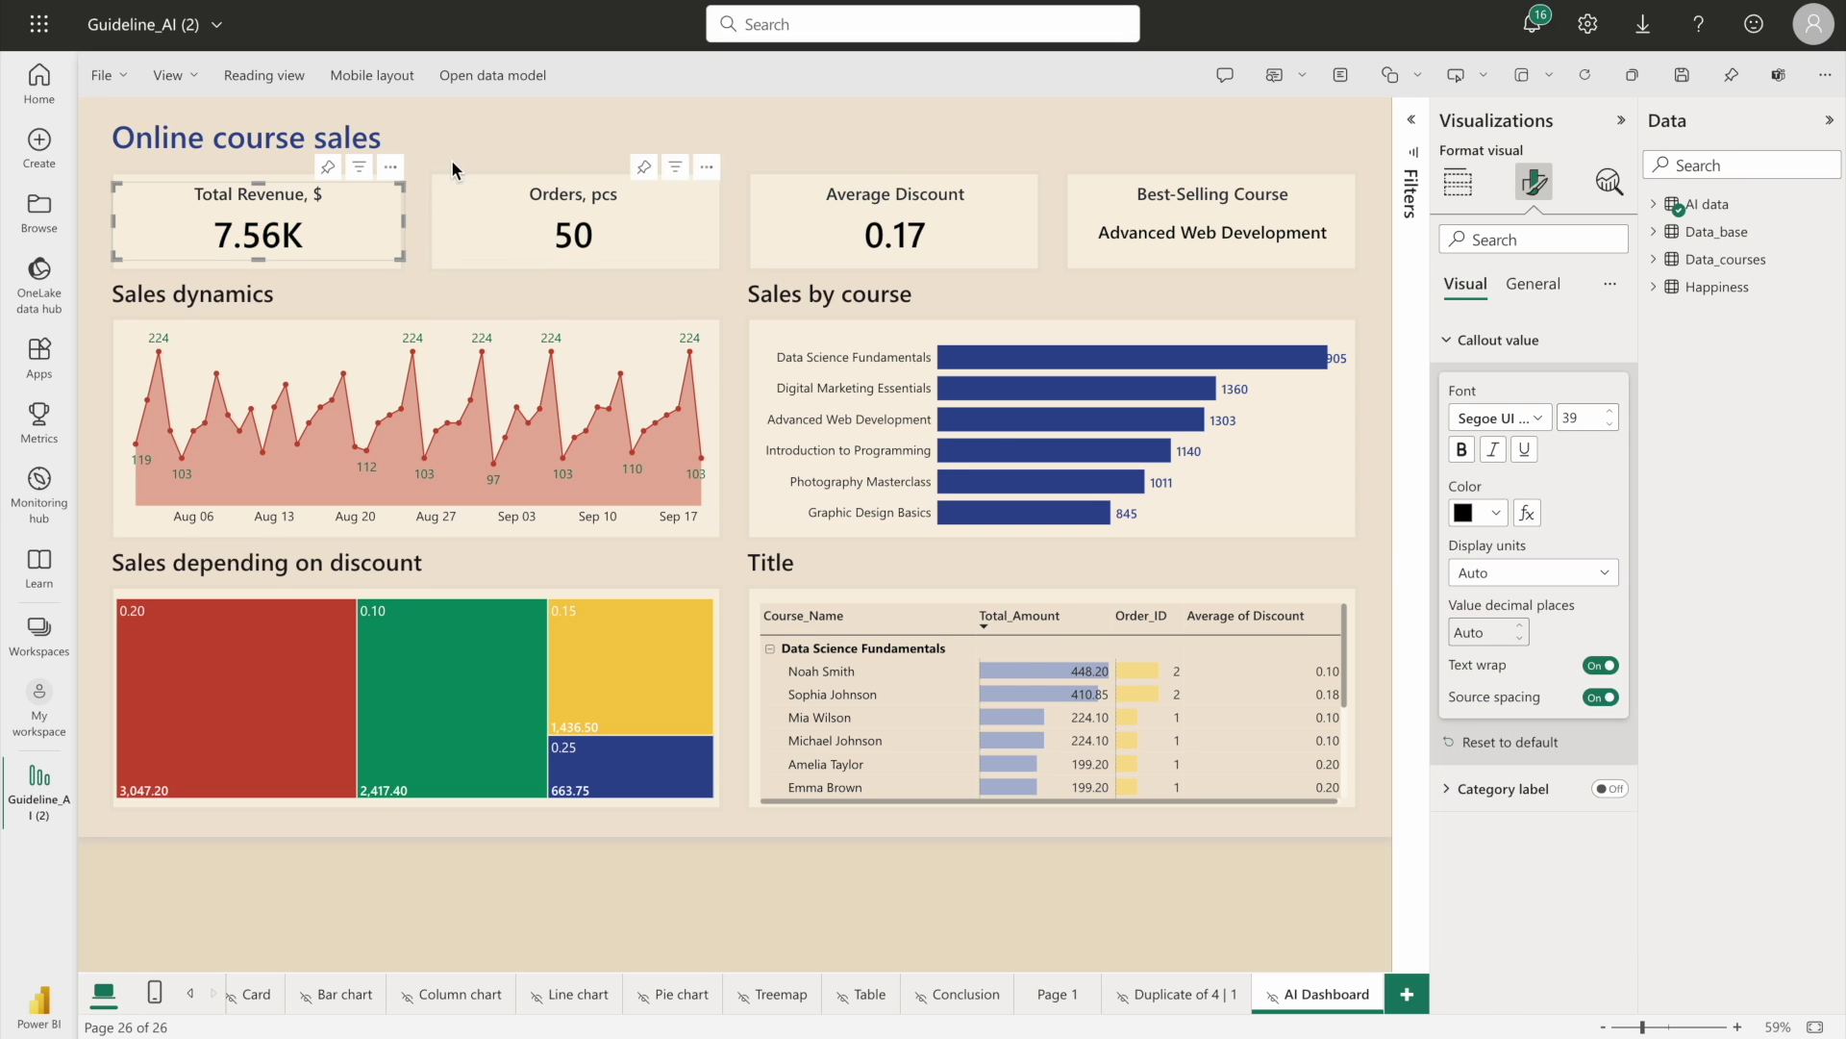
# Change the font color of the "Online course sales" page heading to black
pyautogui.click(392, 137)
pyautogui.click(1500, 374)
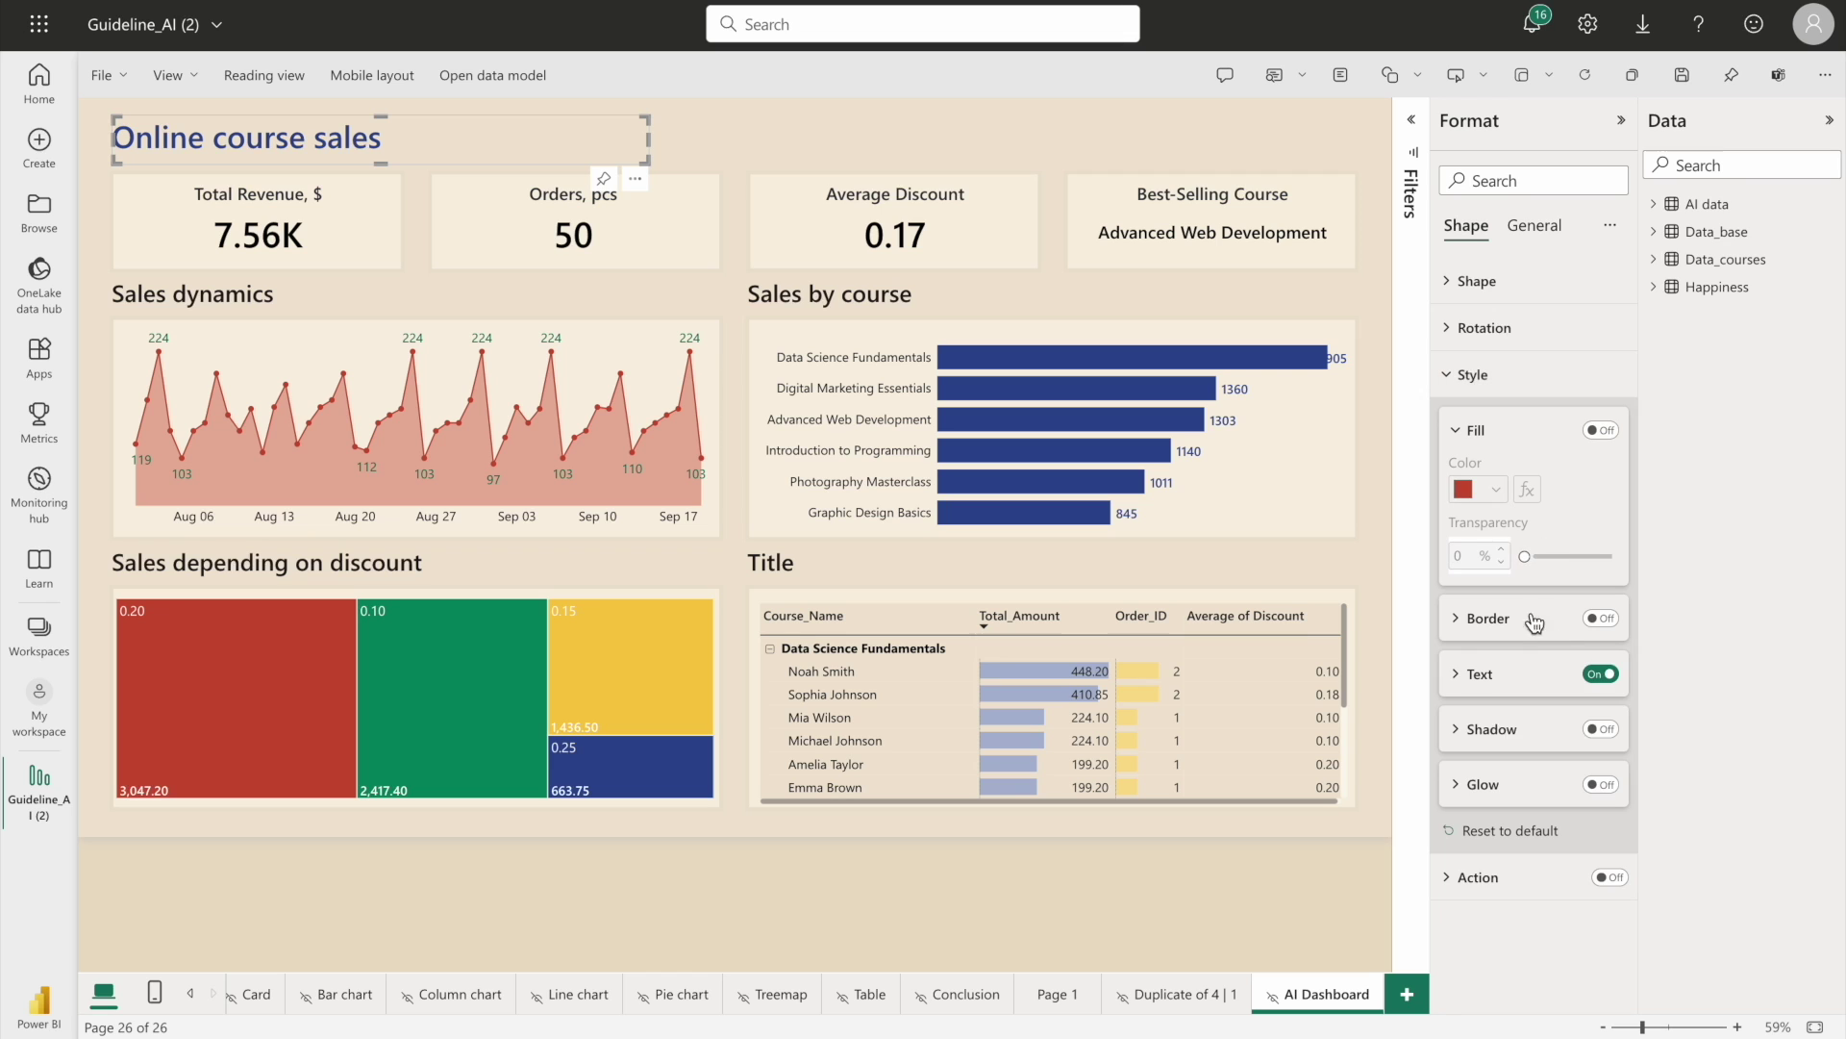
pyautogui.click(1520, 688)
pyautogui.click(1495, 890)
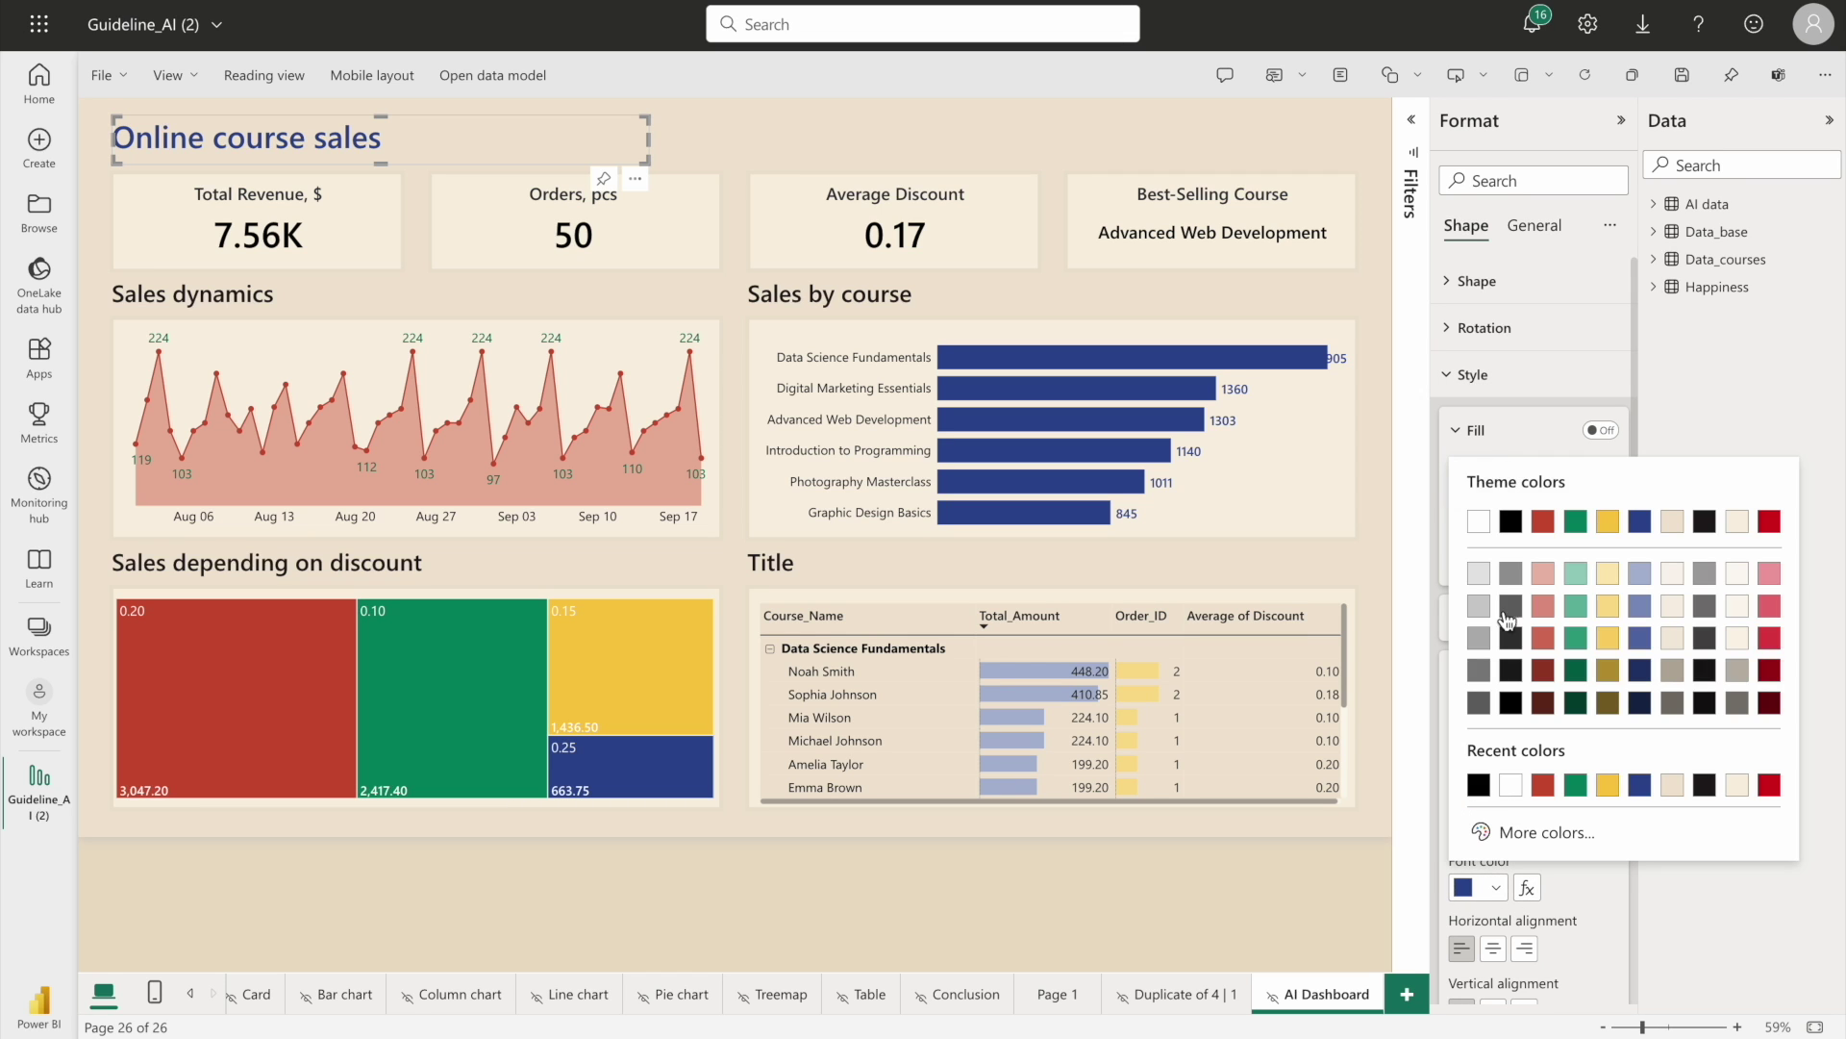
pyautogui.click(1481, 526)
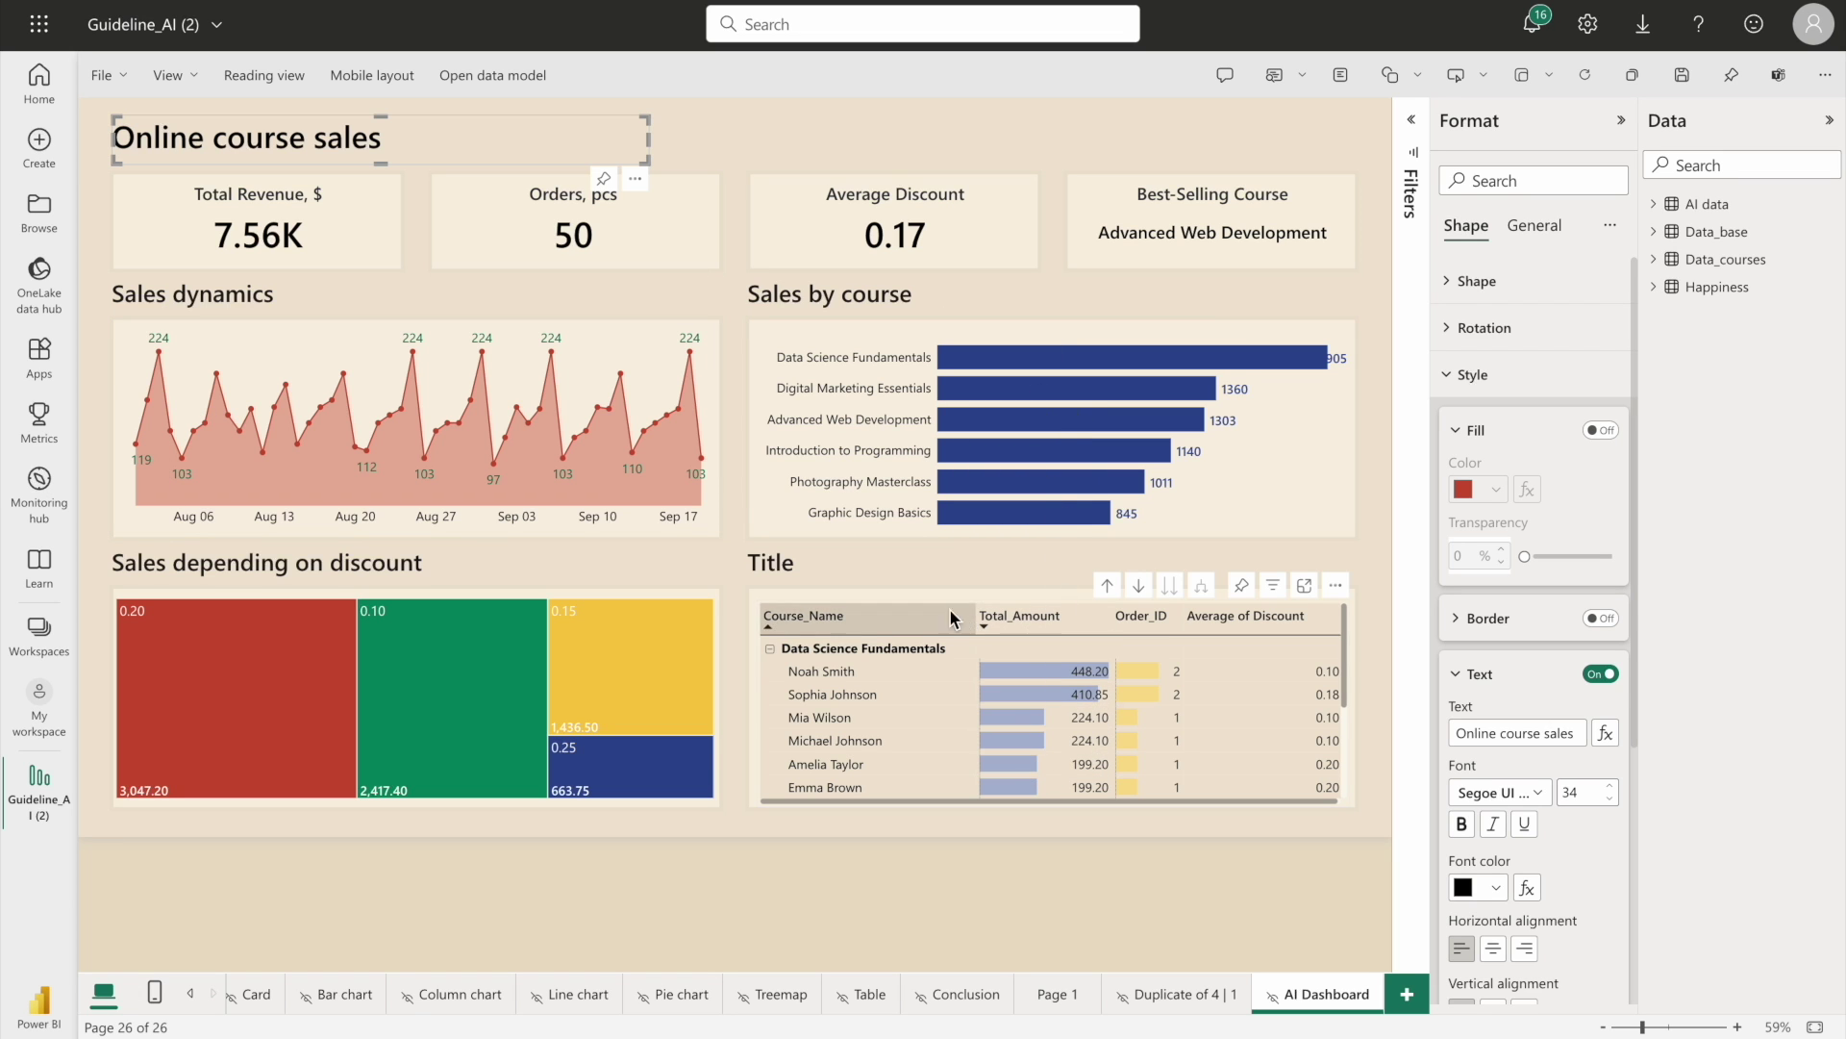
# Change the Total_Amount line color in the Sales dynamics chart to the theme's dark blue
pyautogui.click(506, 354)
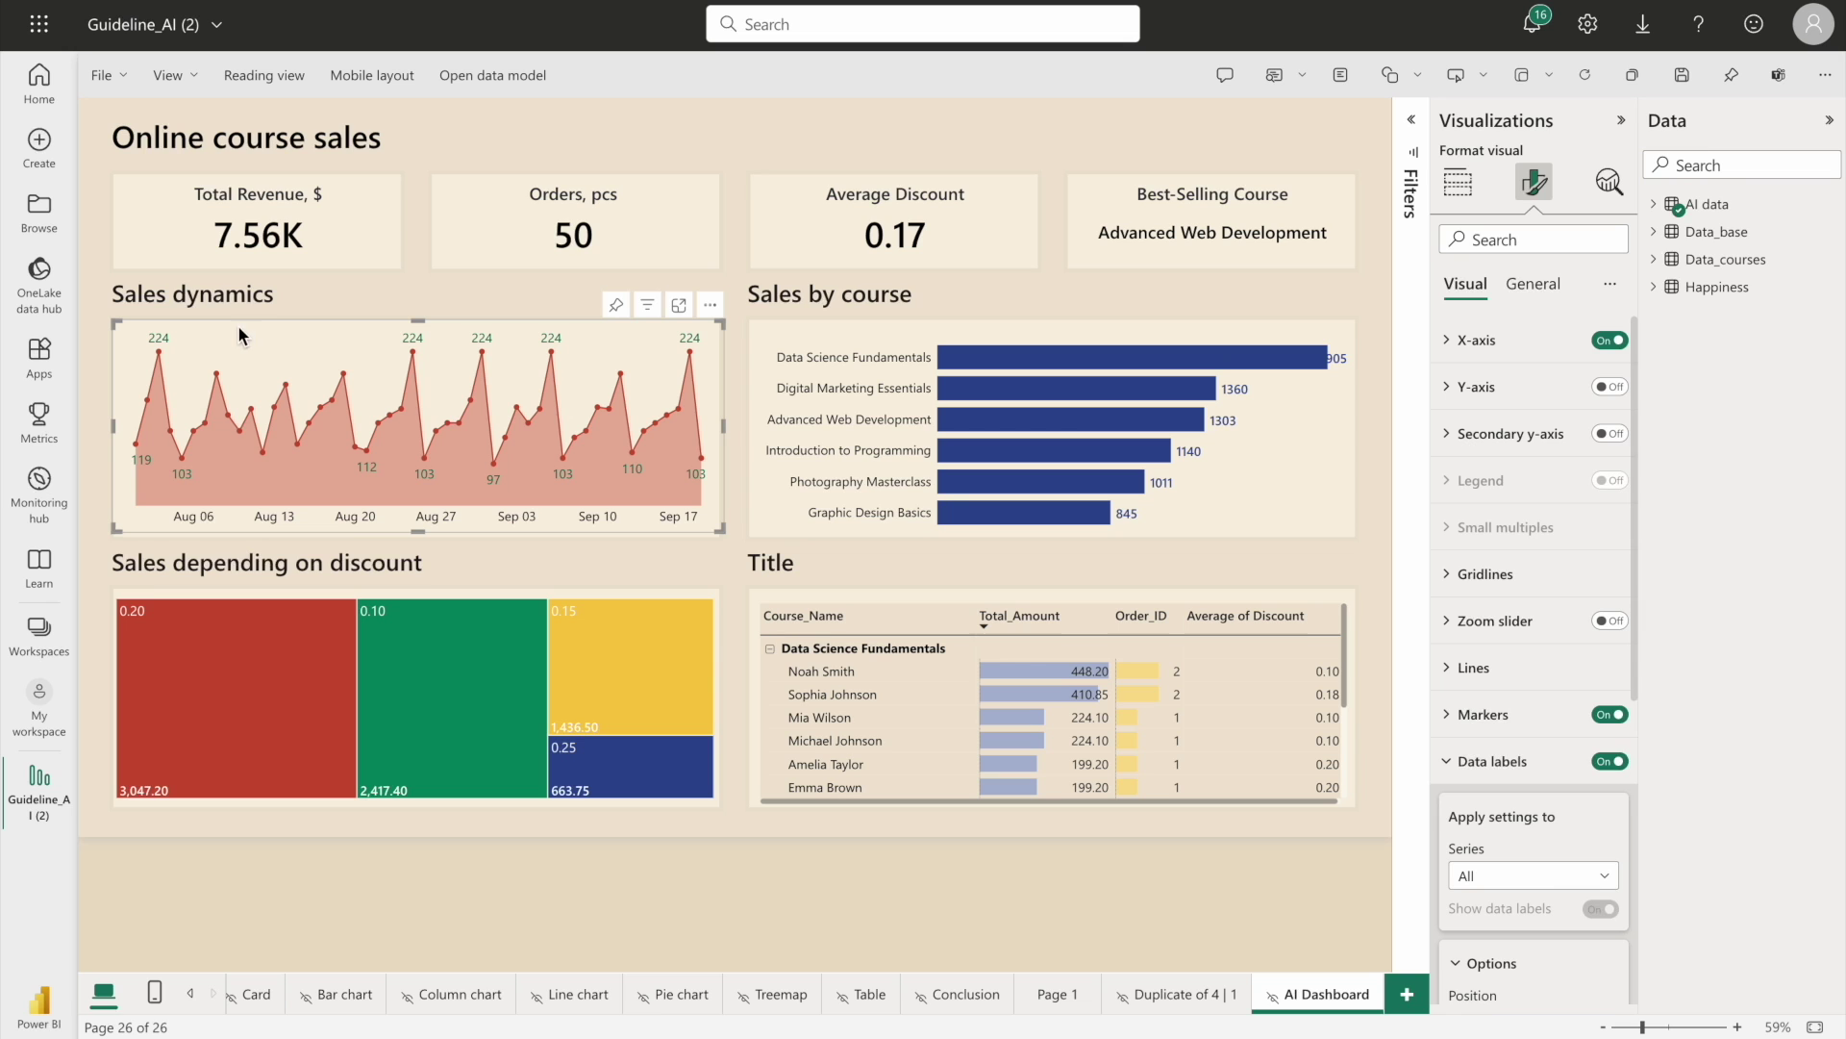
pyautogui.click(1459, 669)
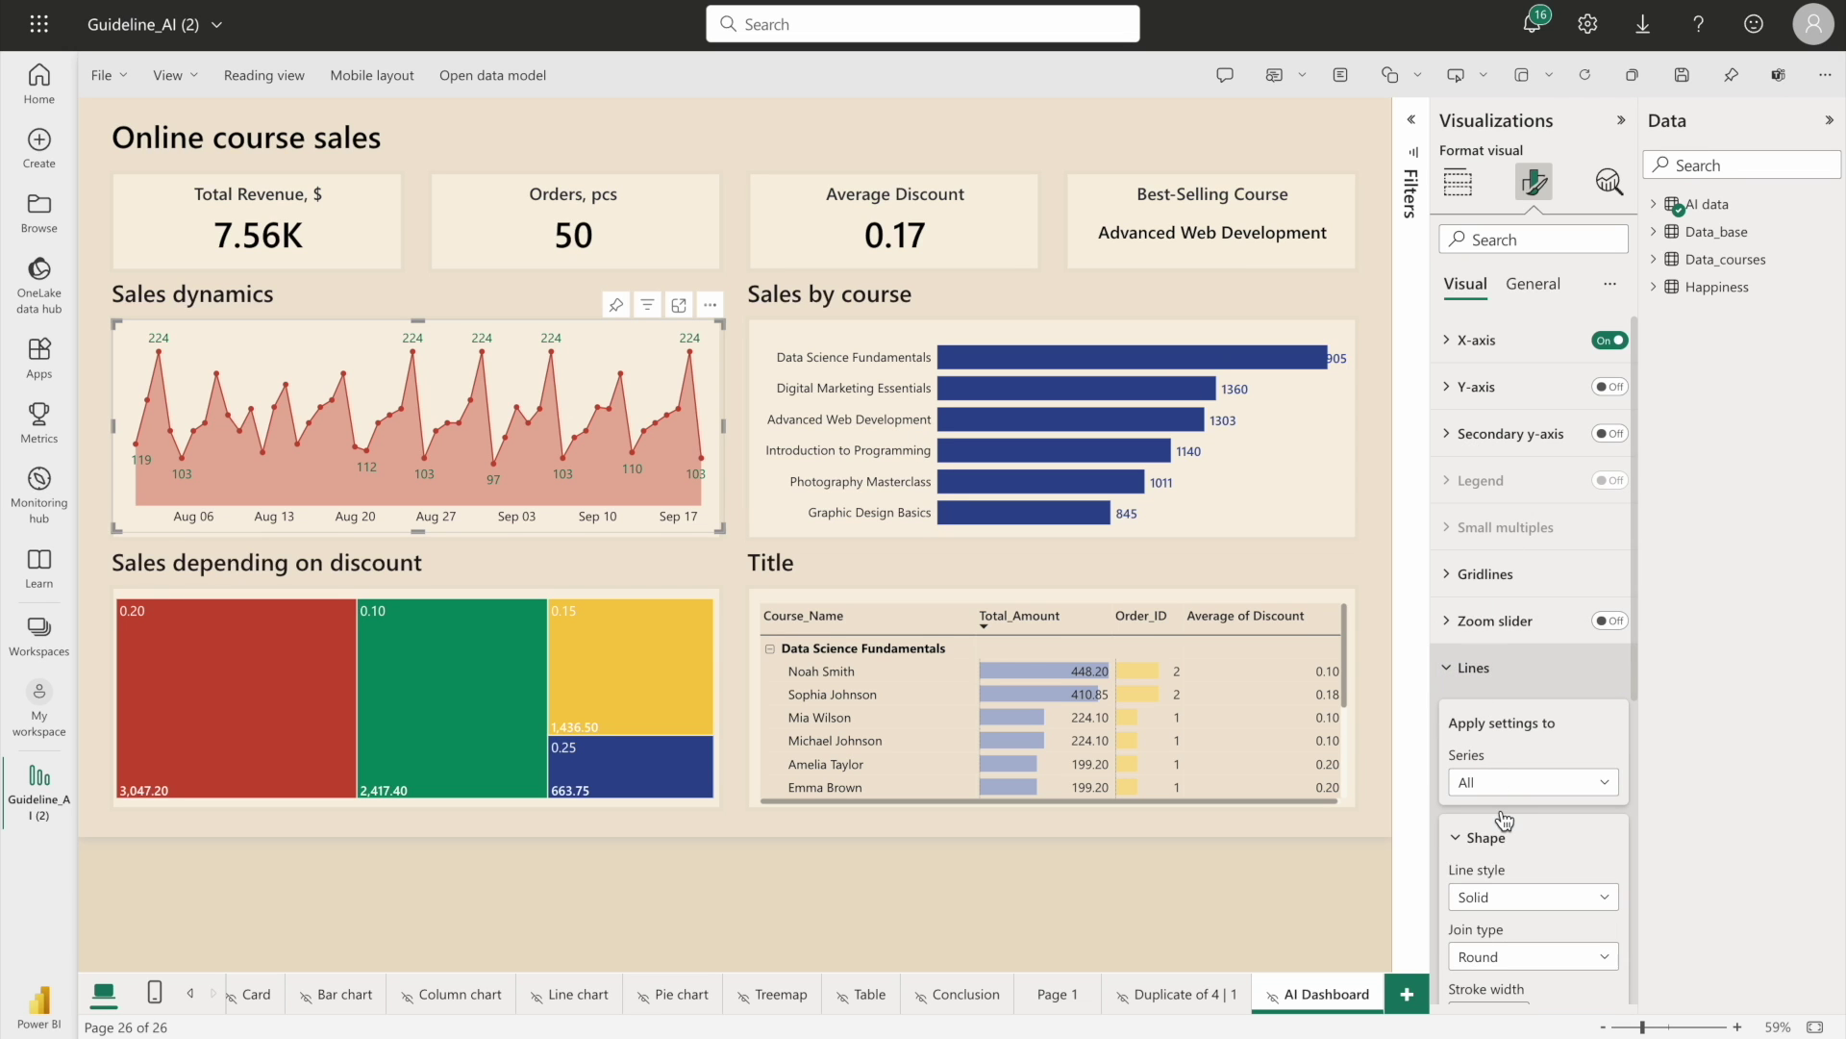
pyautogui.scroll(-3, 1506, 655)
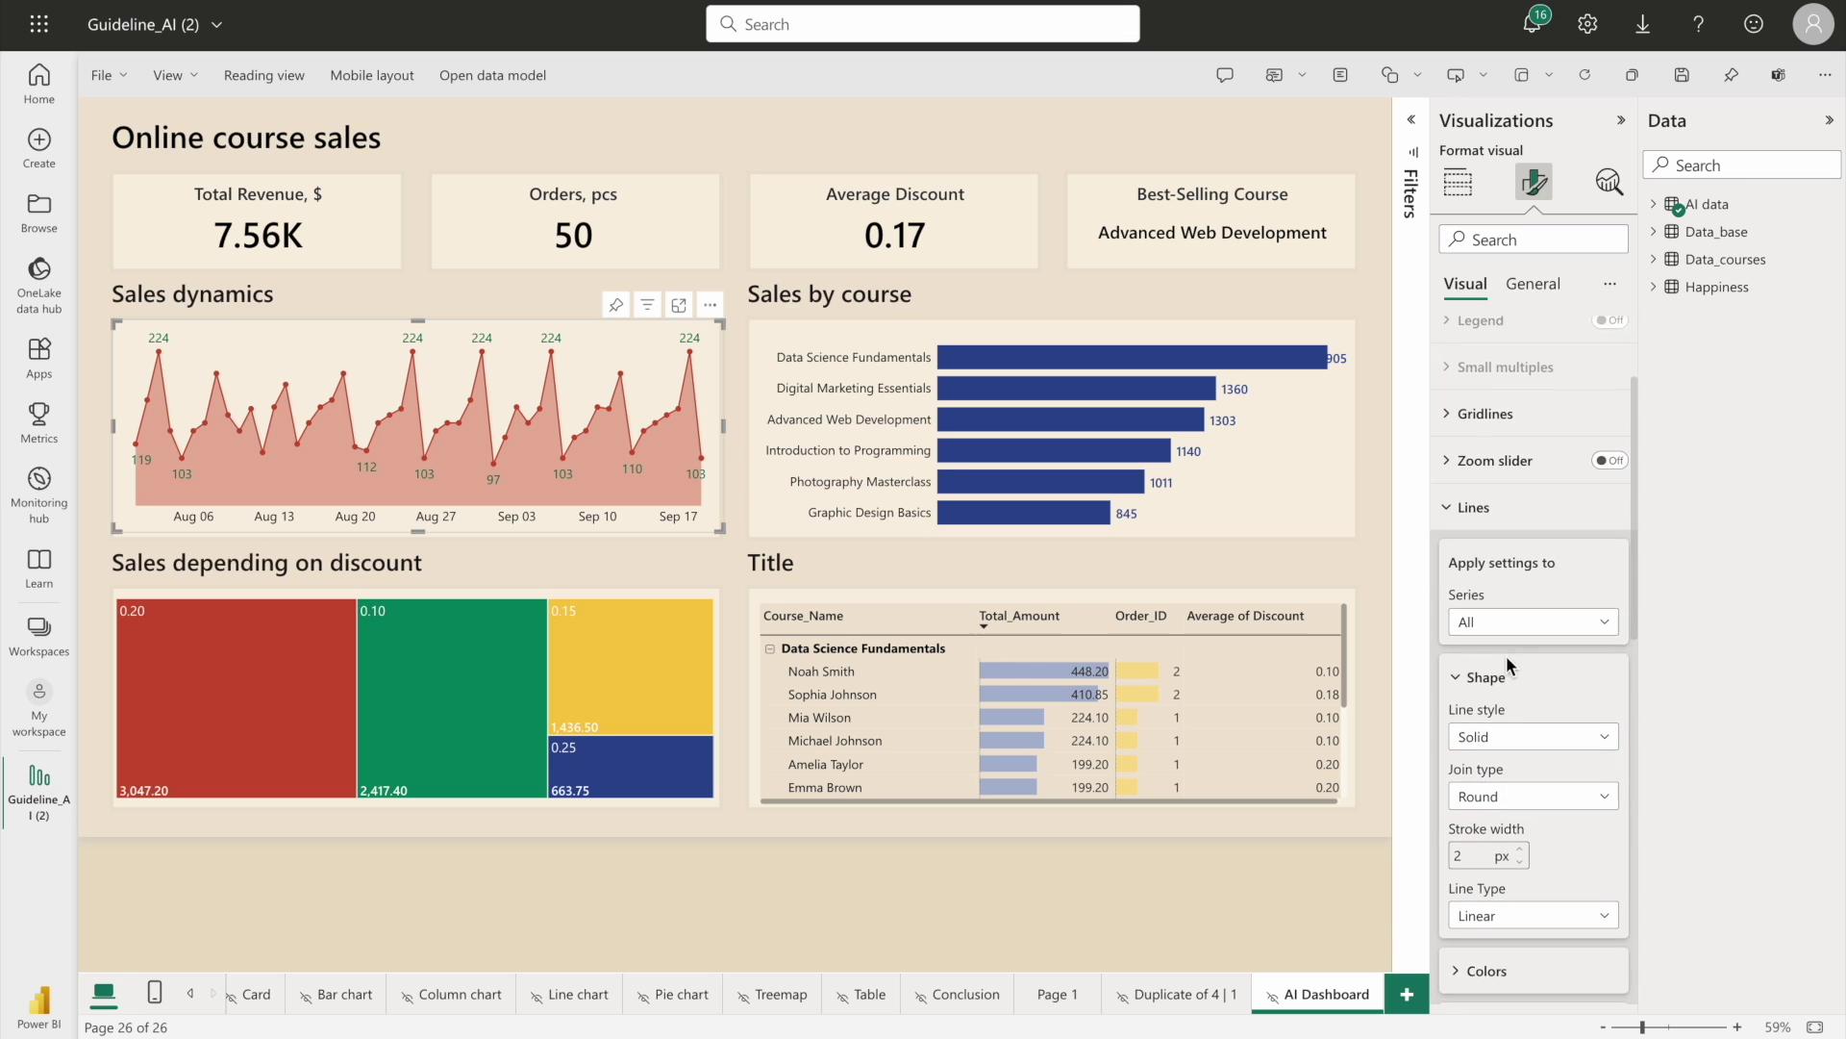
pyautogui.scroll(-2, 1506, 655)
pyautogui.click(1481, 742)
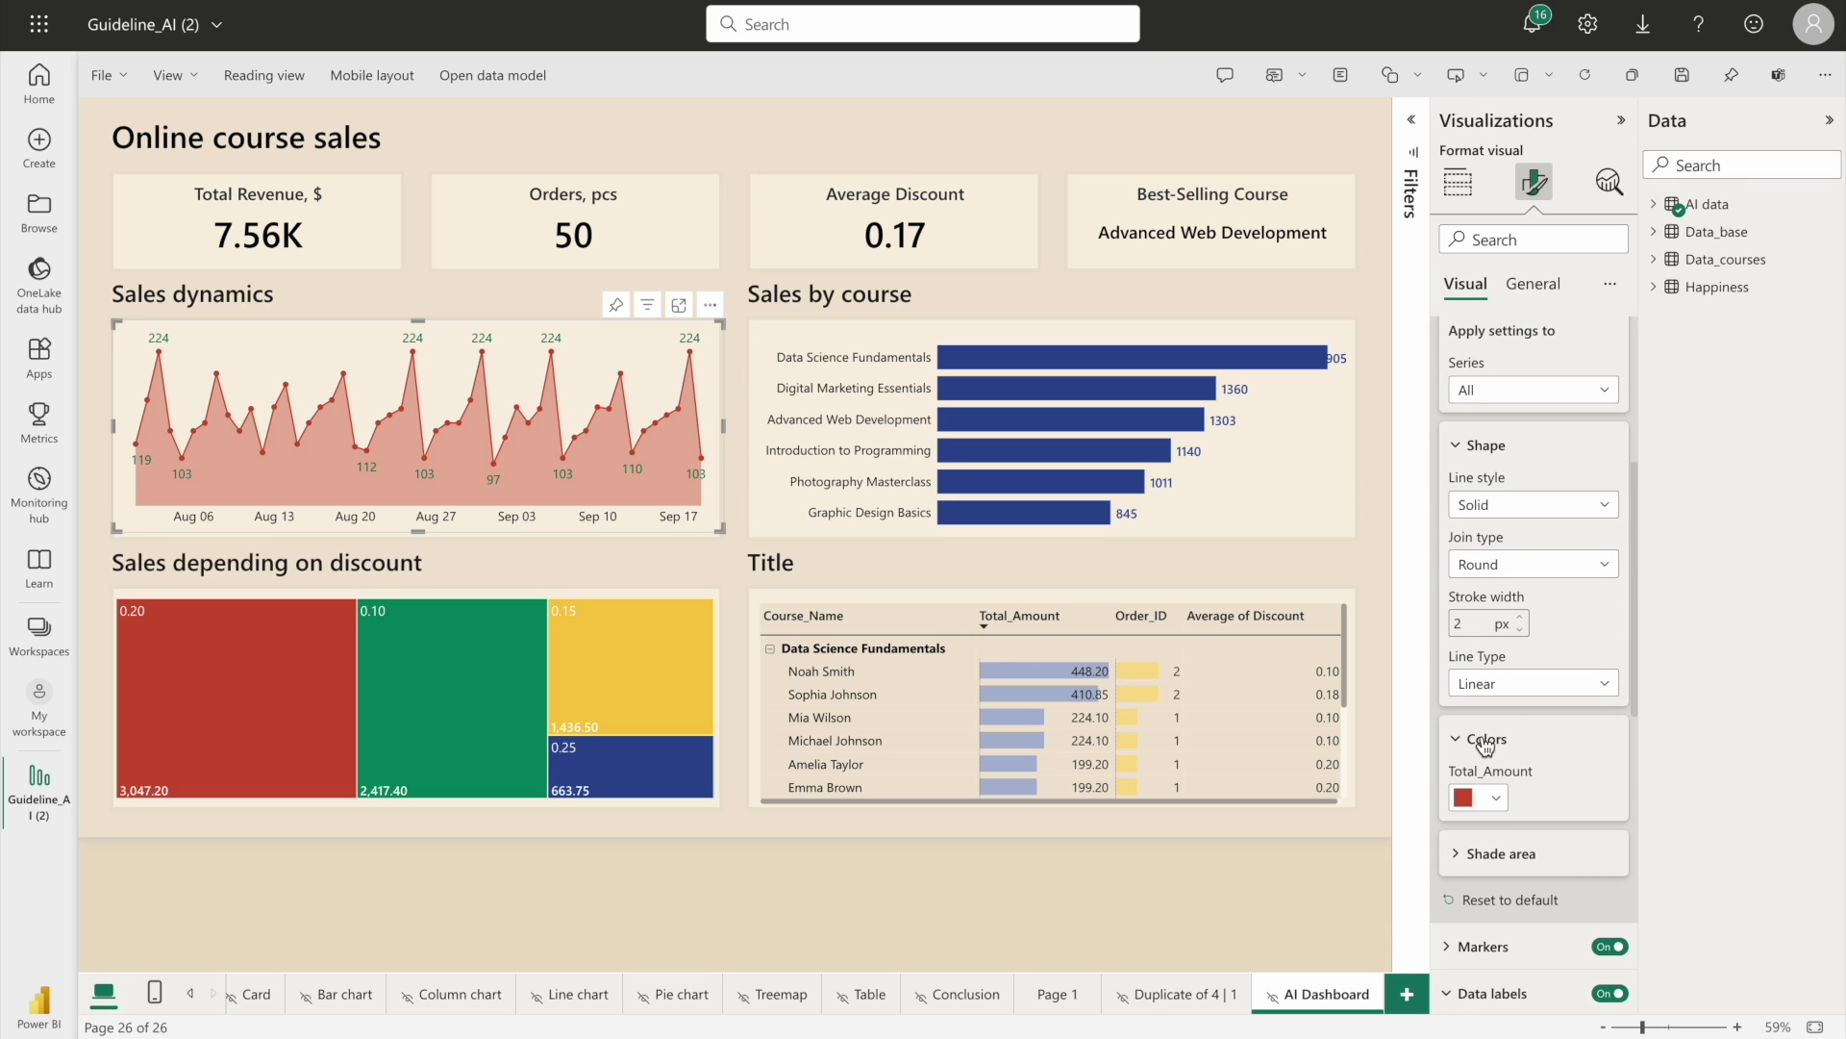
pyautogui.scroll(-2, 1486, 710)
pyautogui.click(1489, 635)
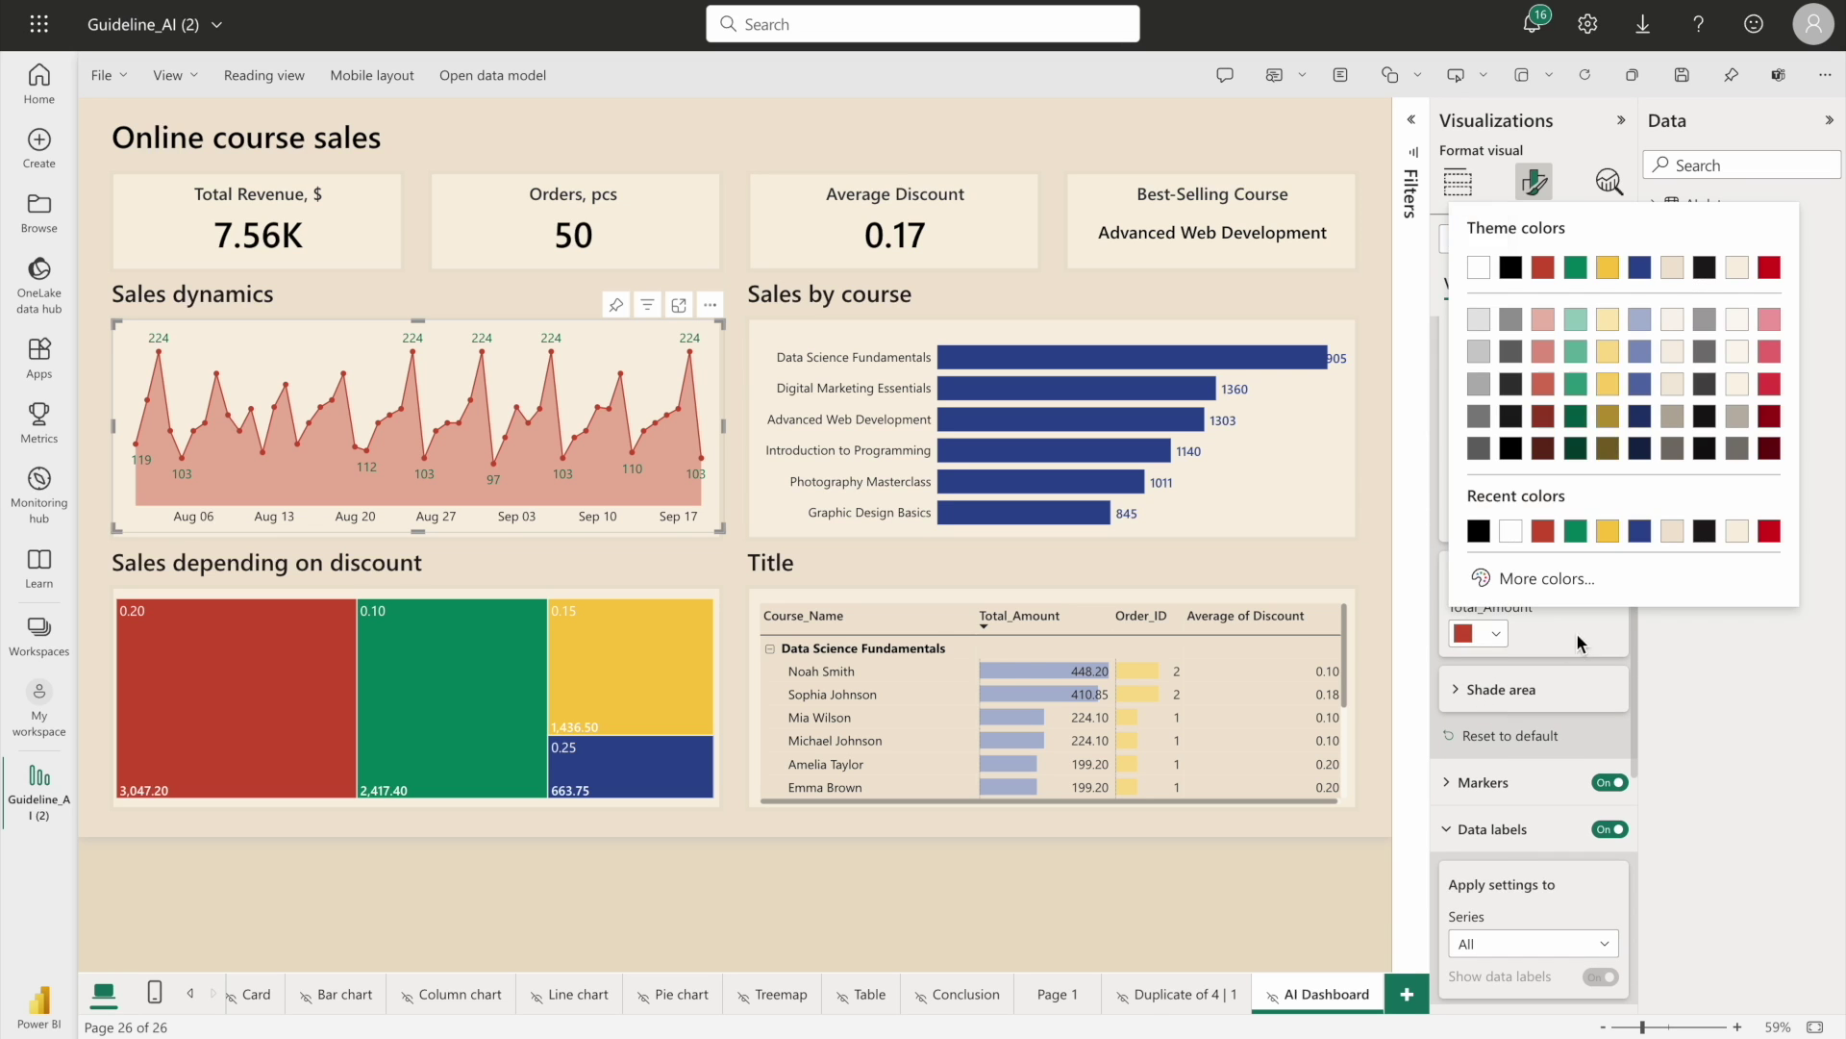
pyautogui.click(1641, 270)
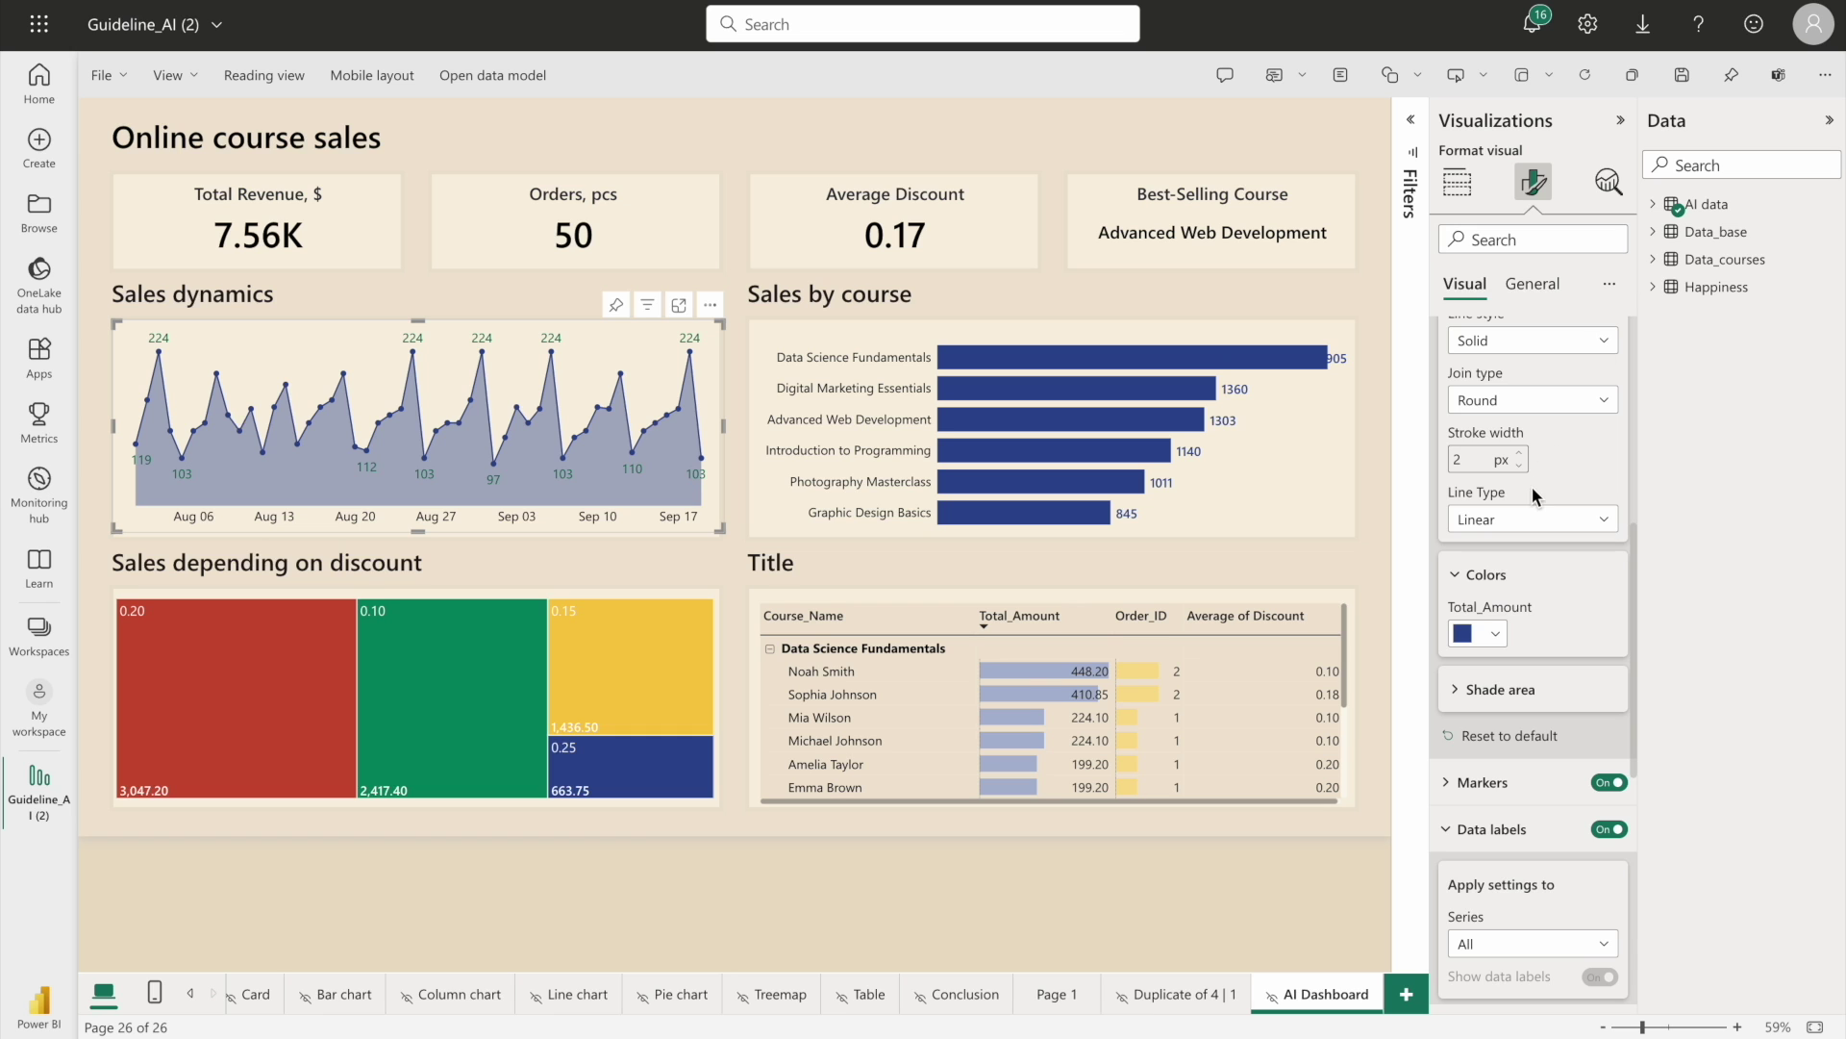
pyautogui.scroll(6, 1532, 486)
pyautogui.click(1506, 667)
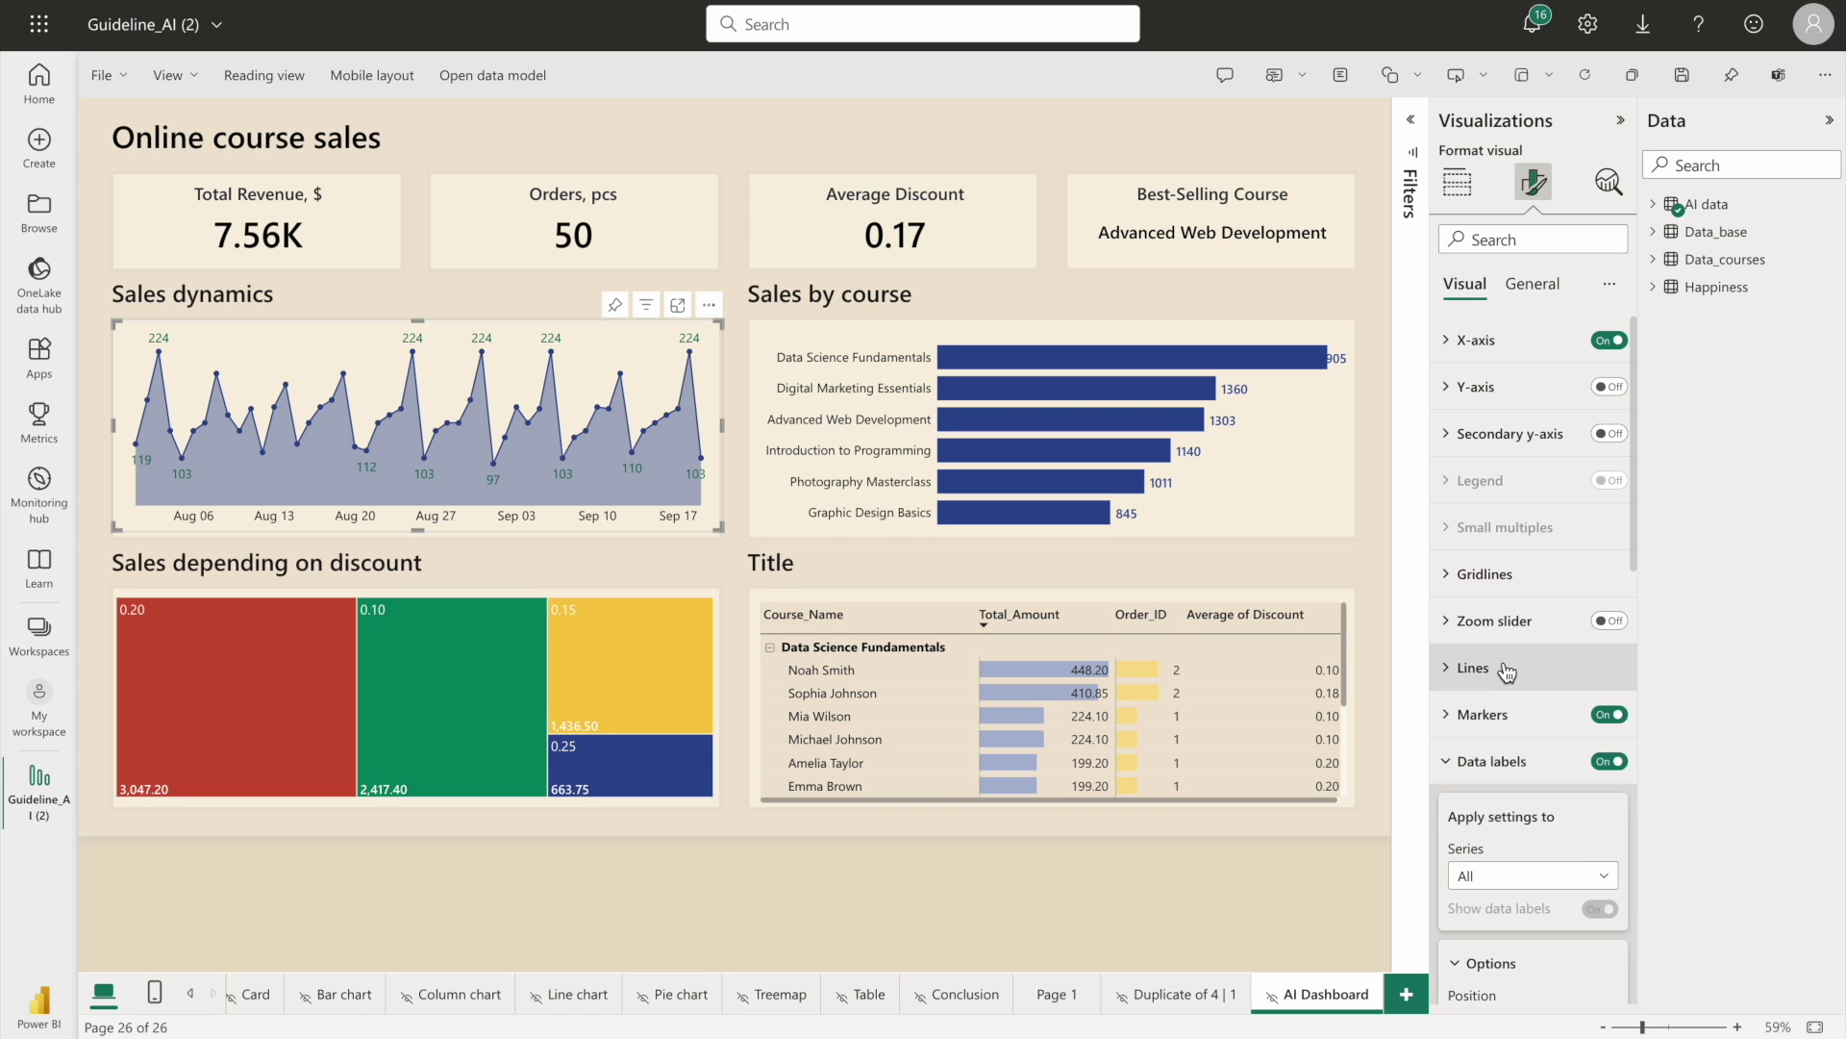
# Change the data label color in the Sales dynamics chart to dark blue
pyautogui.scroll(-5, 1520, 712)
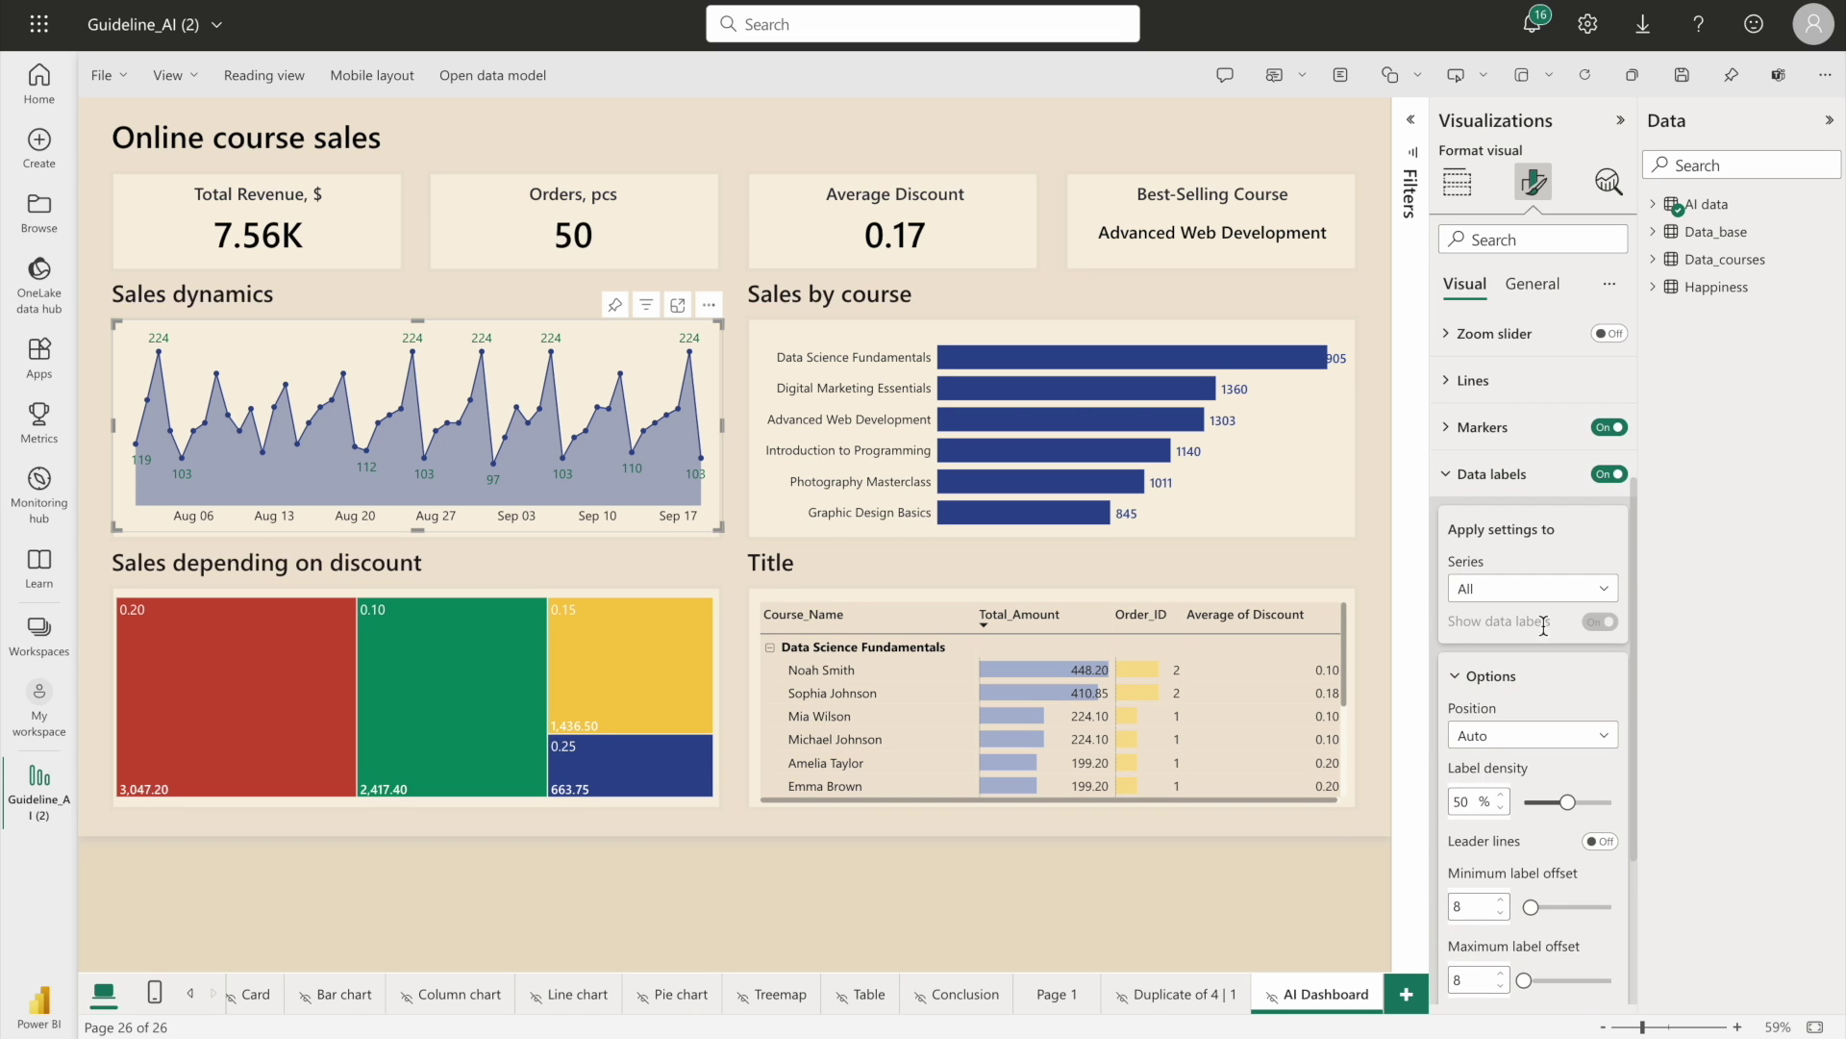
pyautogui.scroll(-3, 1554, 700)
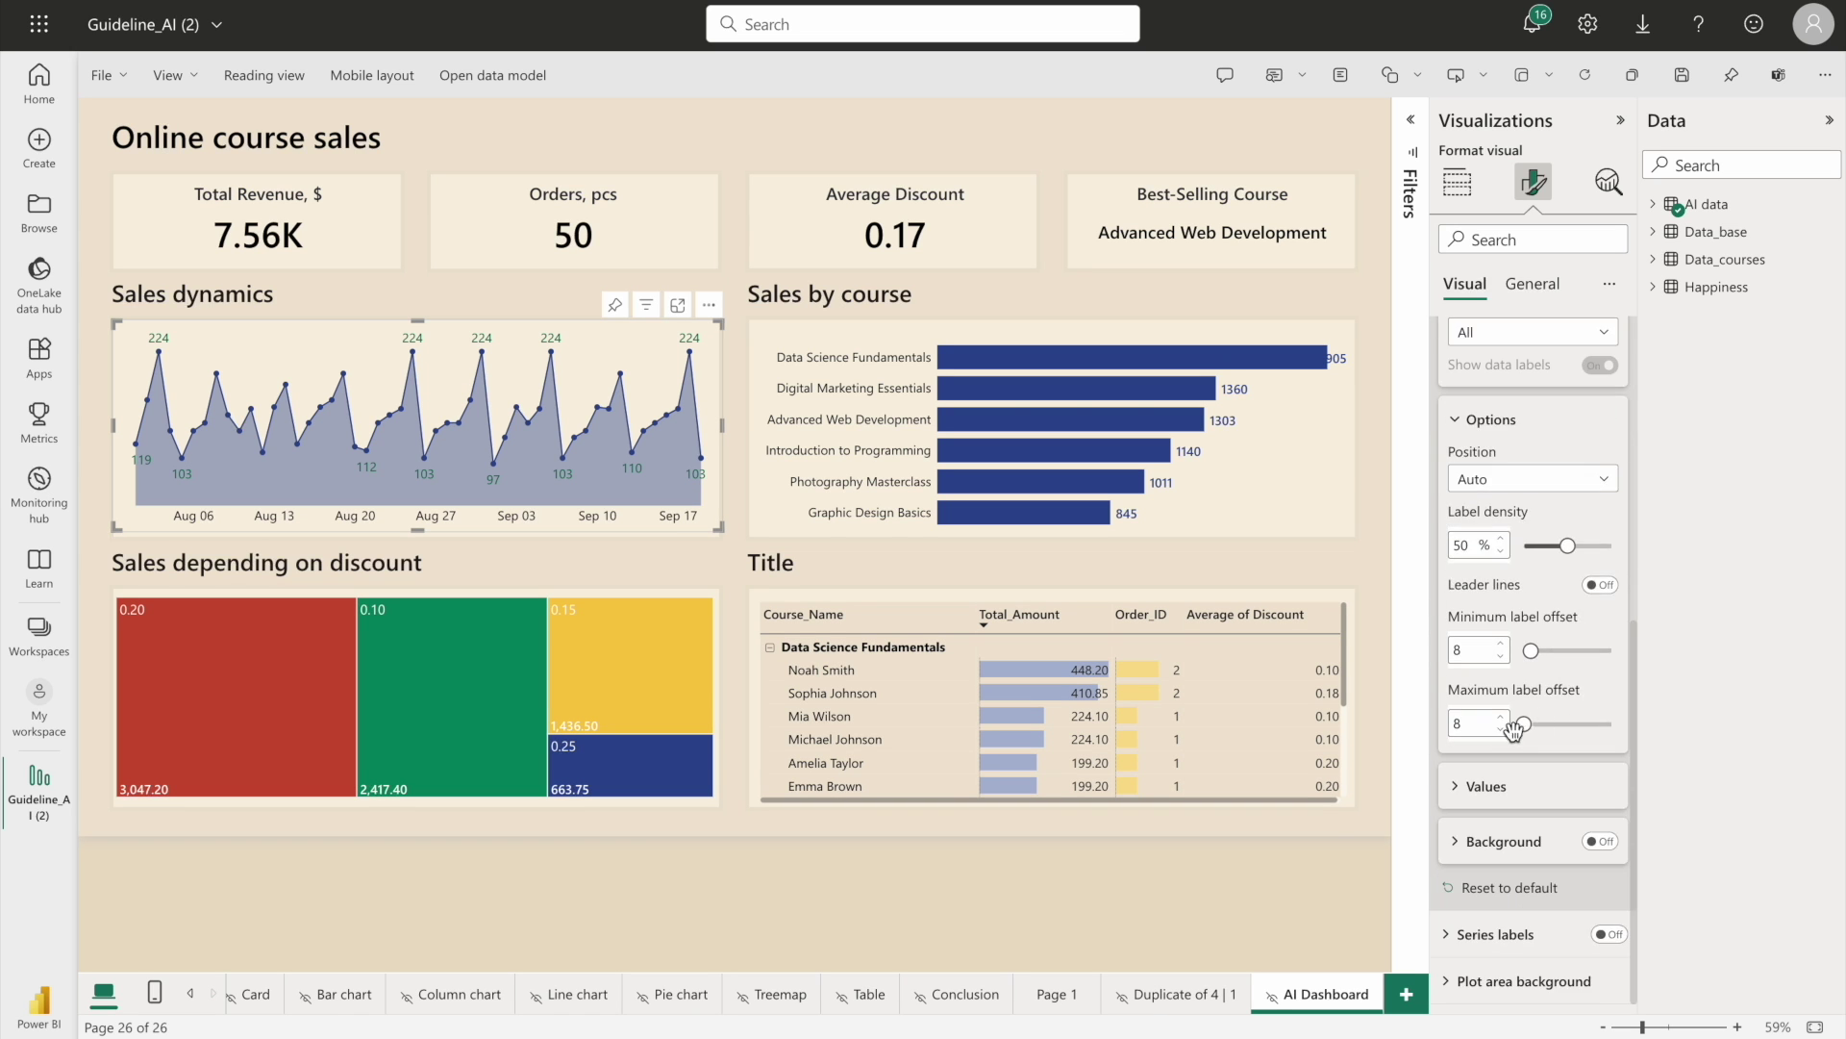
pyautogui.click(1469, 798)
pyautogui.scroll(-4, 1476, 750)
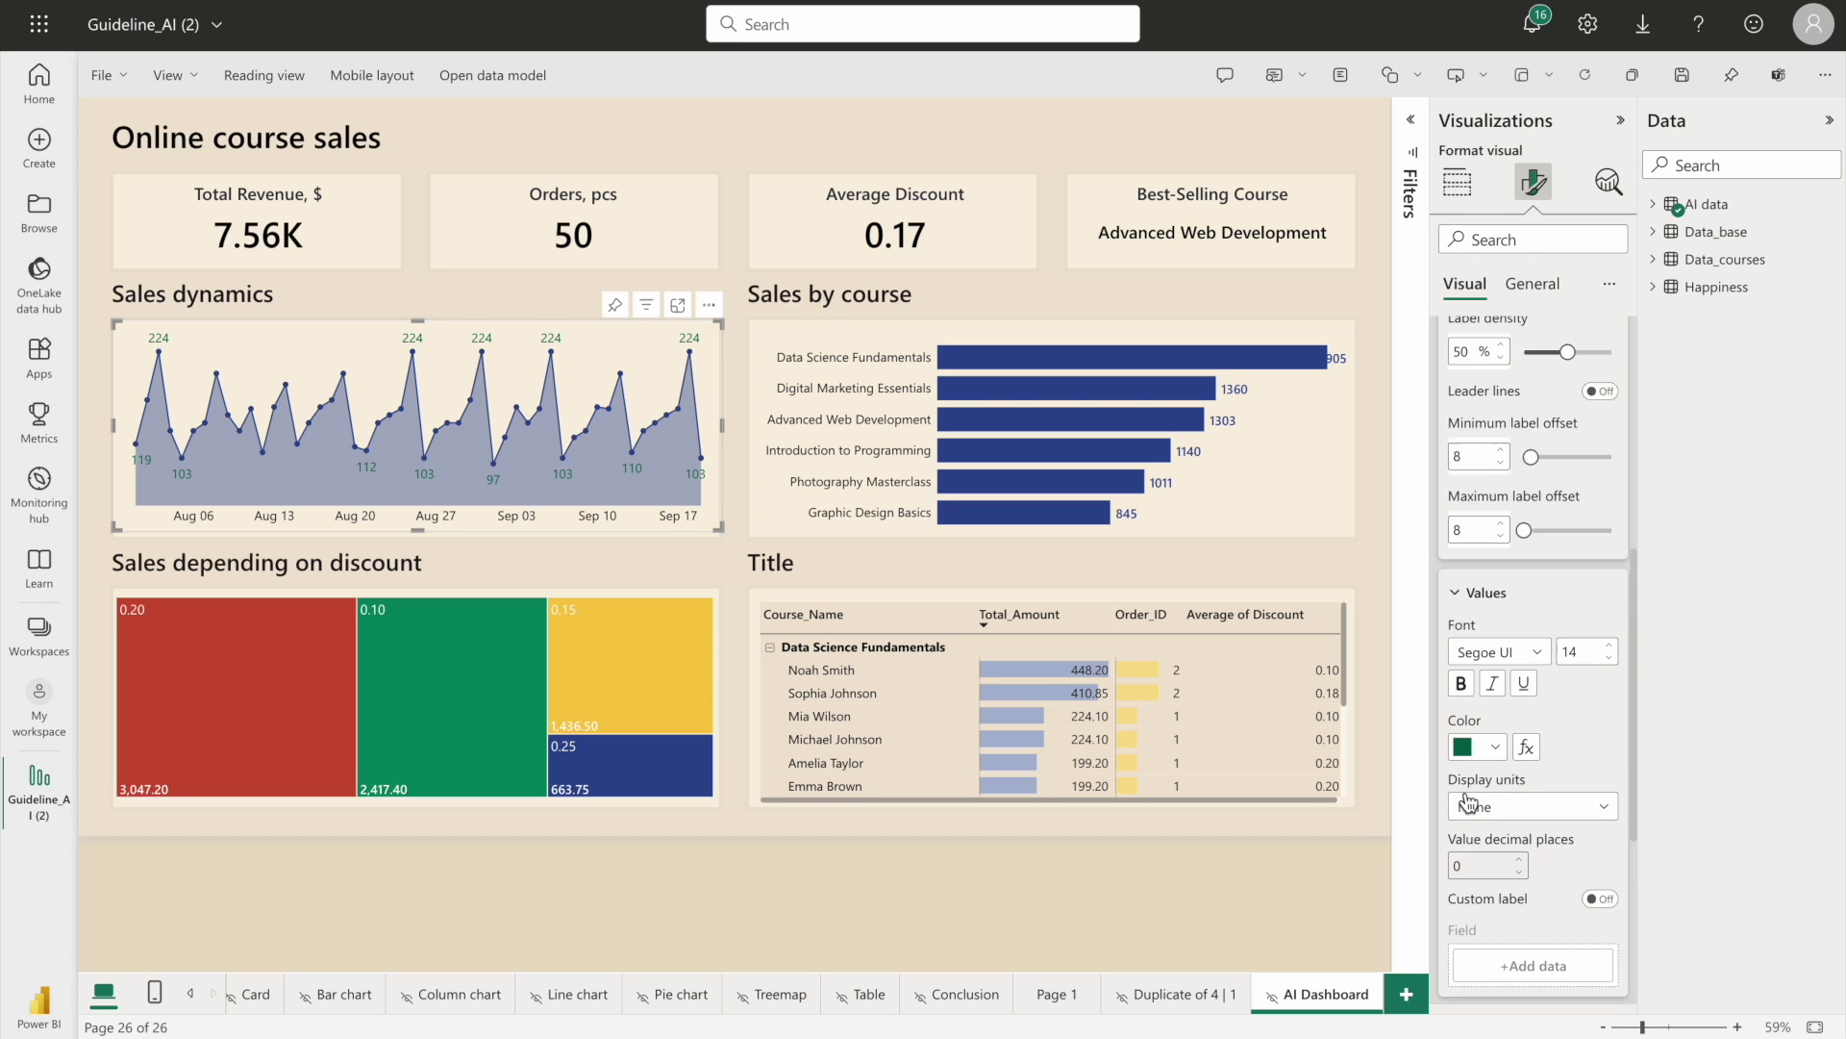
pyautogui.click(1483, 683)
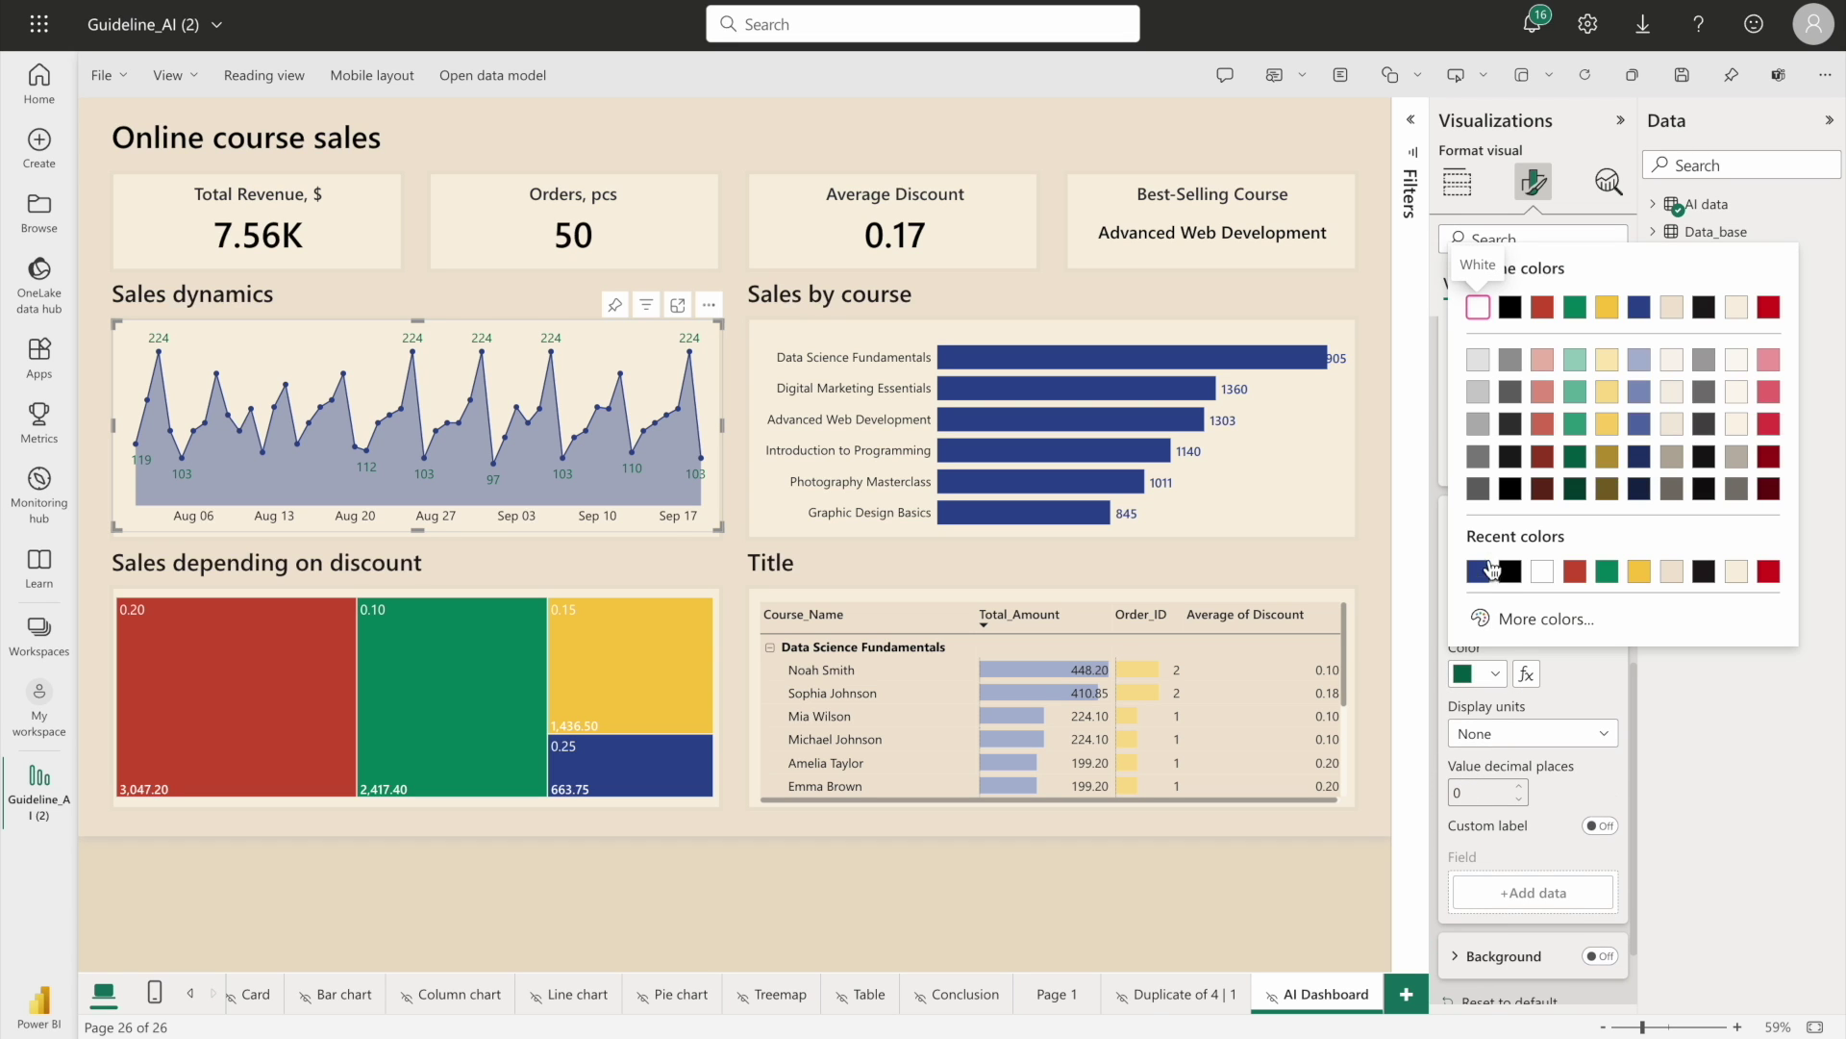
pyautogui.click(1478, 571)
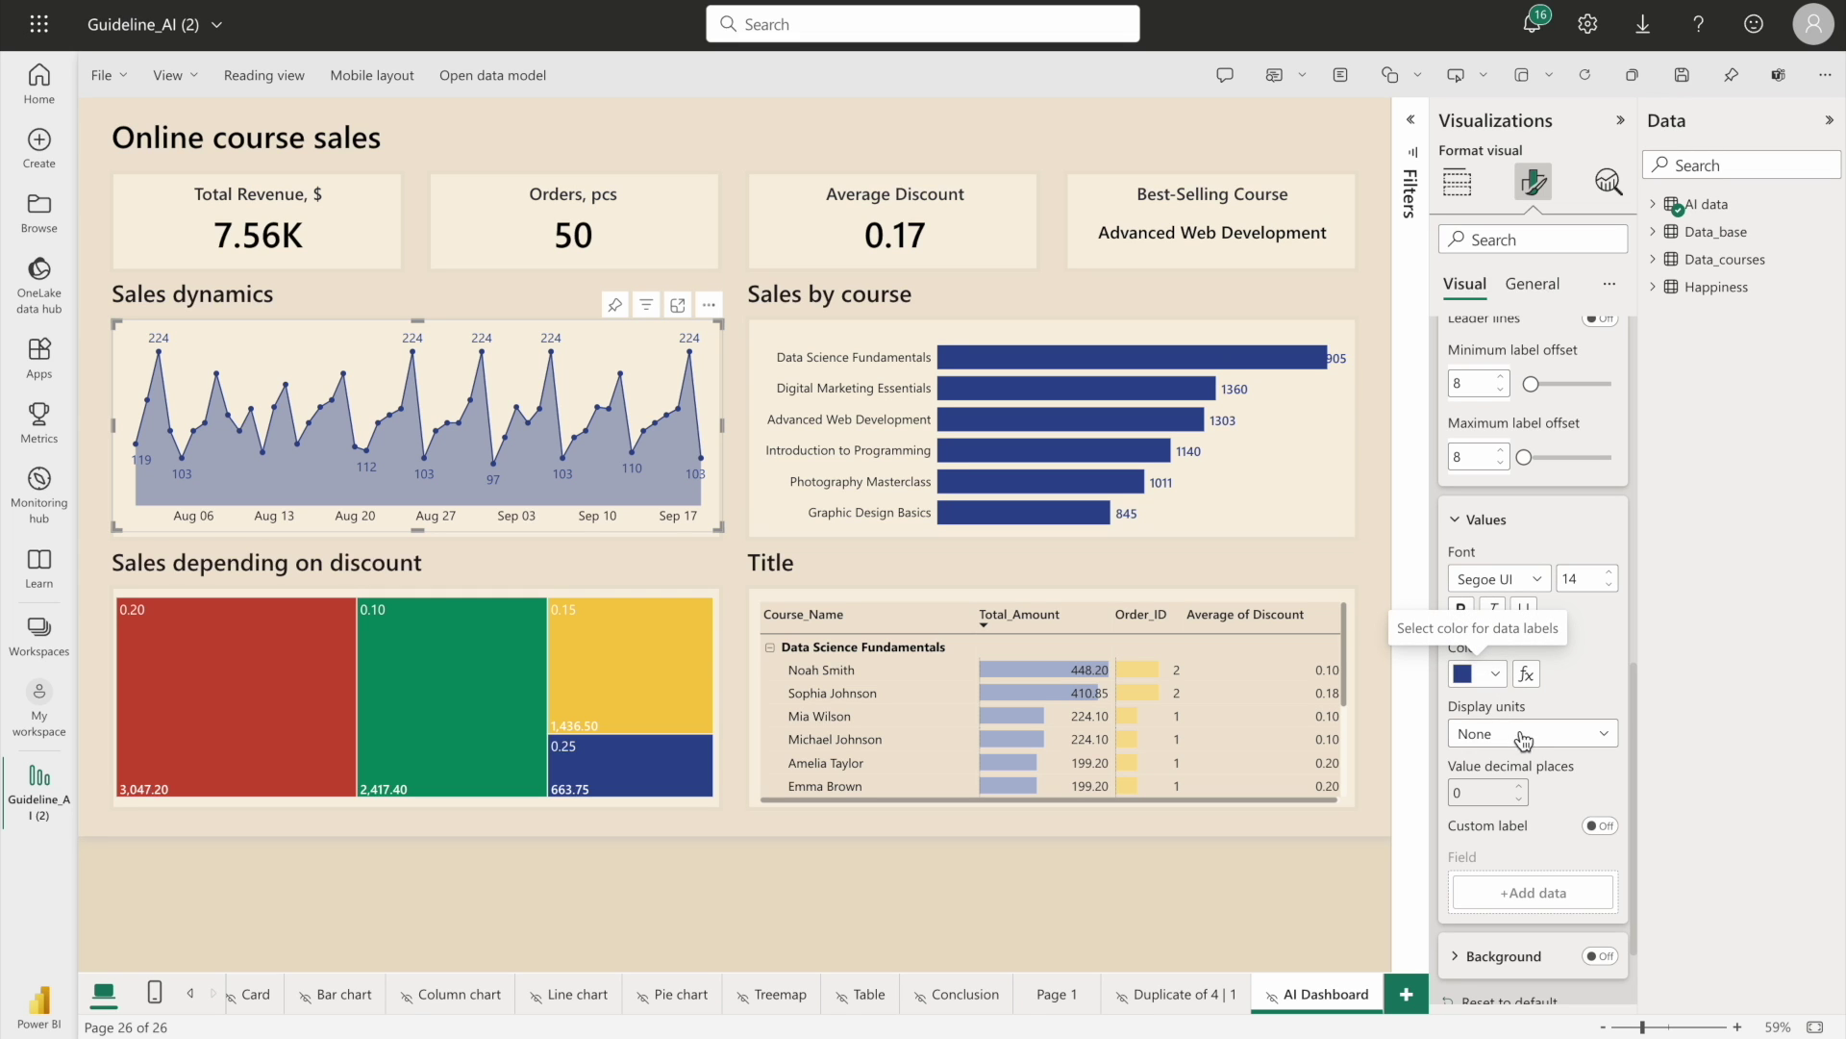
# Make the data label values bold in both the Sales dynamics and Sales by course charts
pyautogui.click(1463, 609)
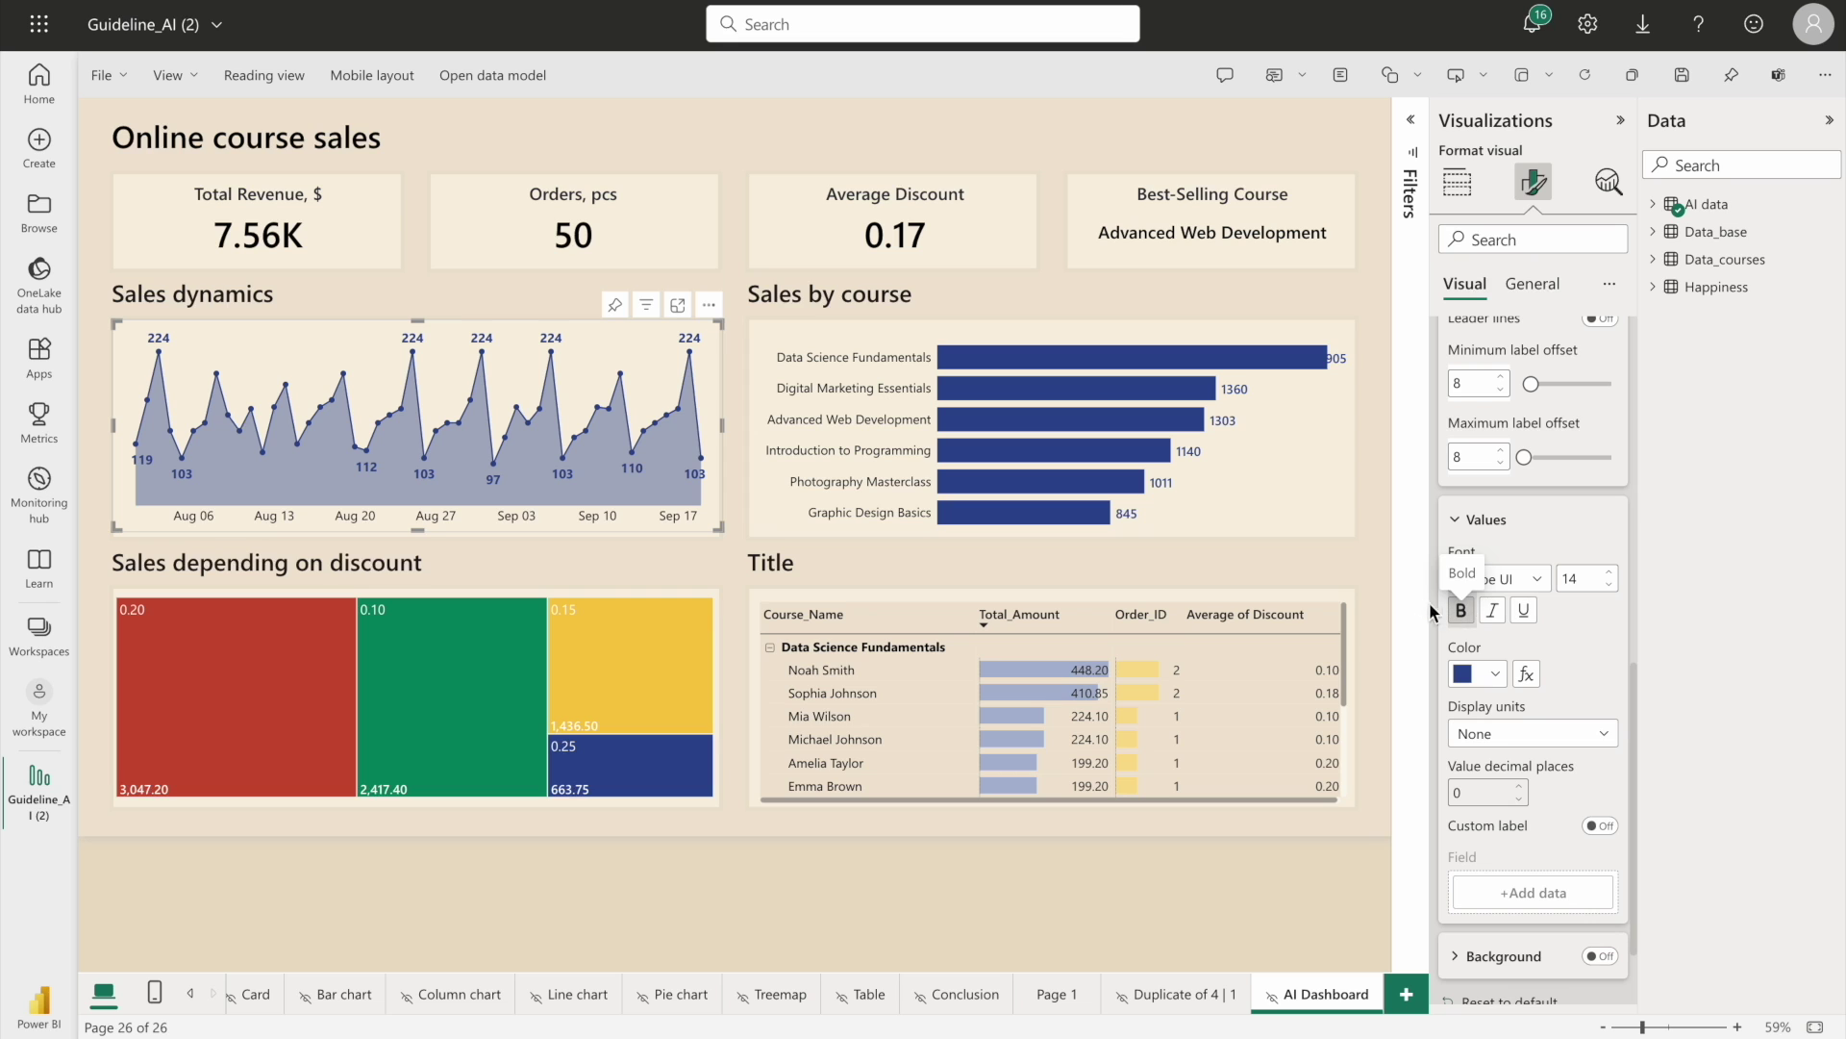
pyautogui.click(1298, 521)
pyautogui.click(1461, 495)
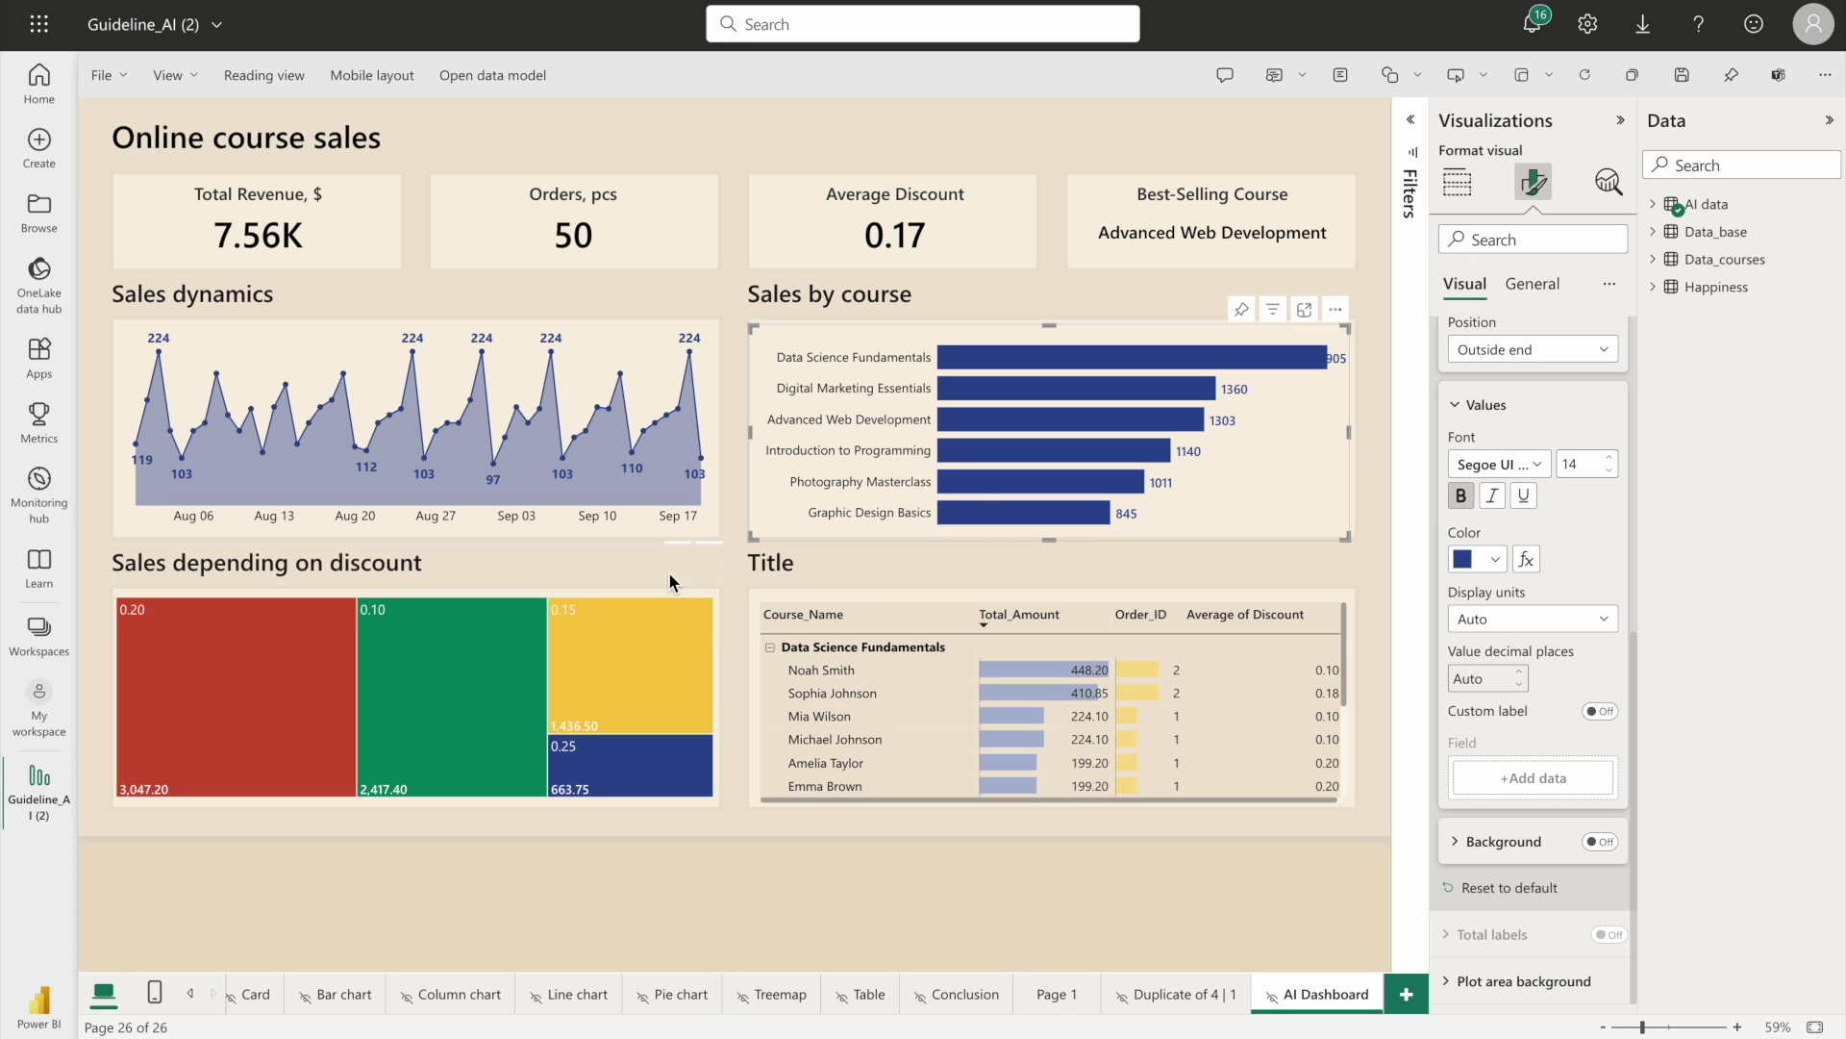
# Make the data label values of the Sales depending on discount treemap bold with font size 19
pyautogui.click(570, 606)
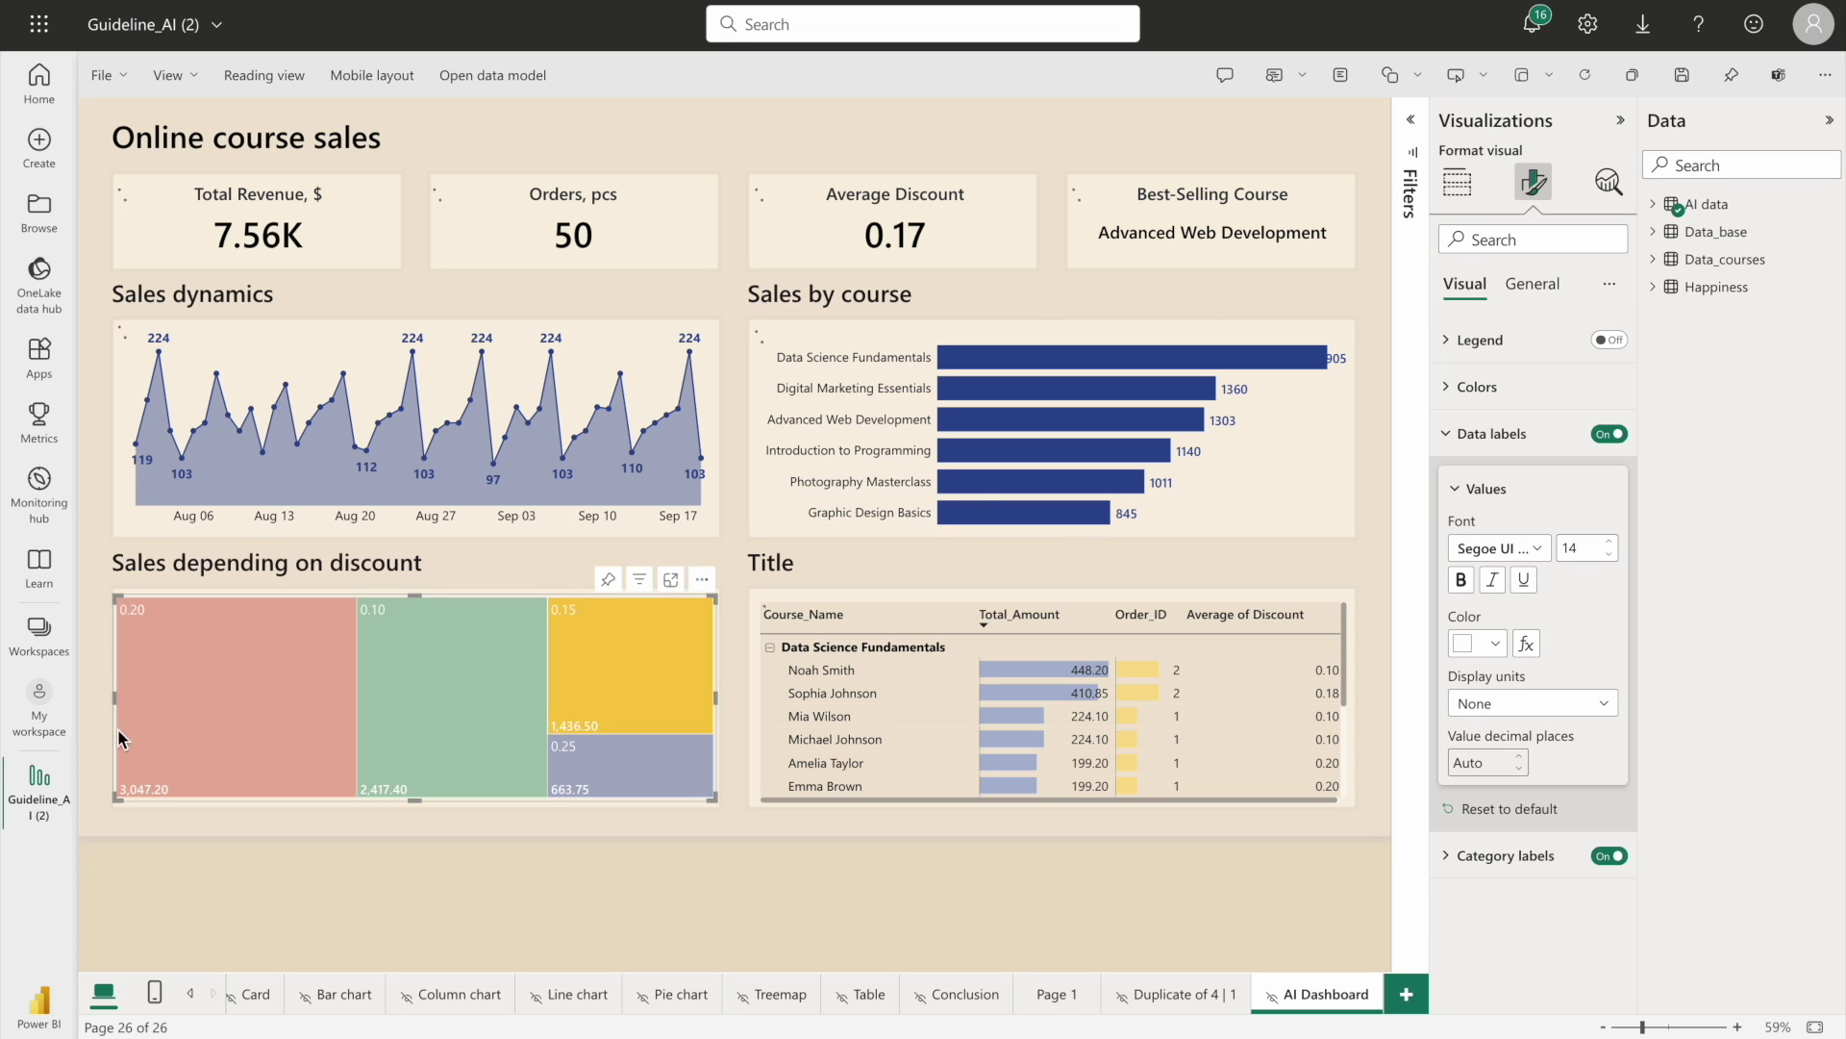
pyautogui.click(219, 726)
pyautogui.click(452, 644)
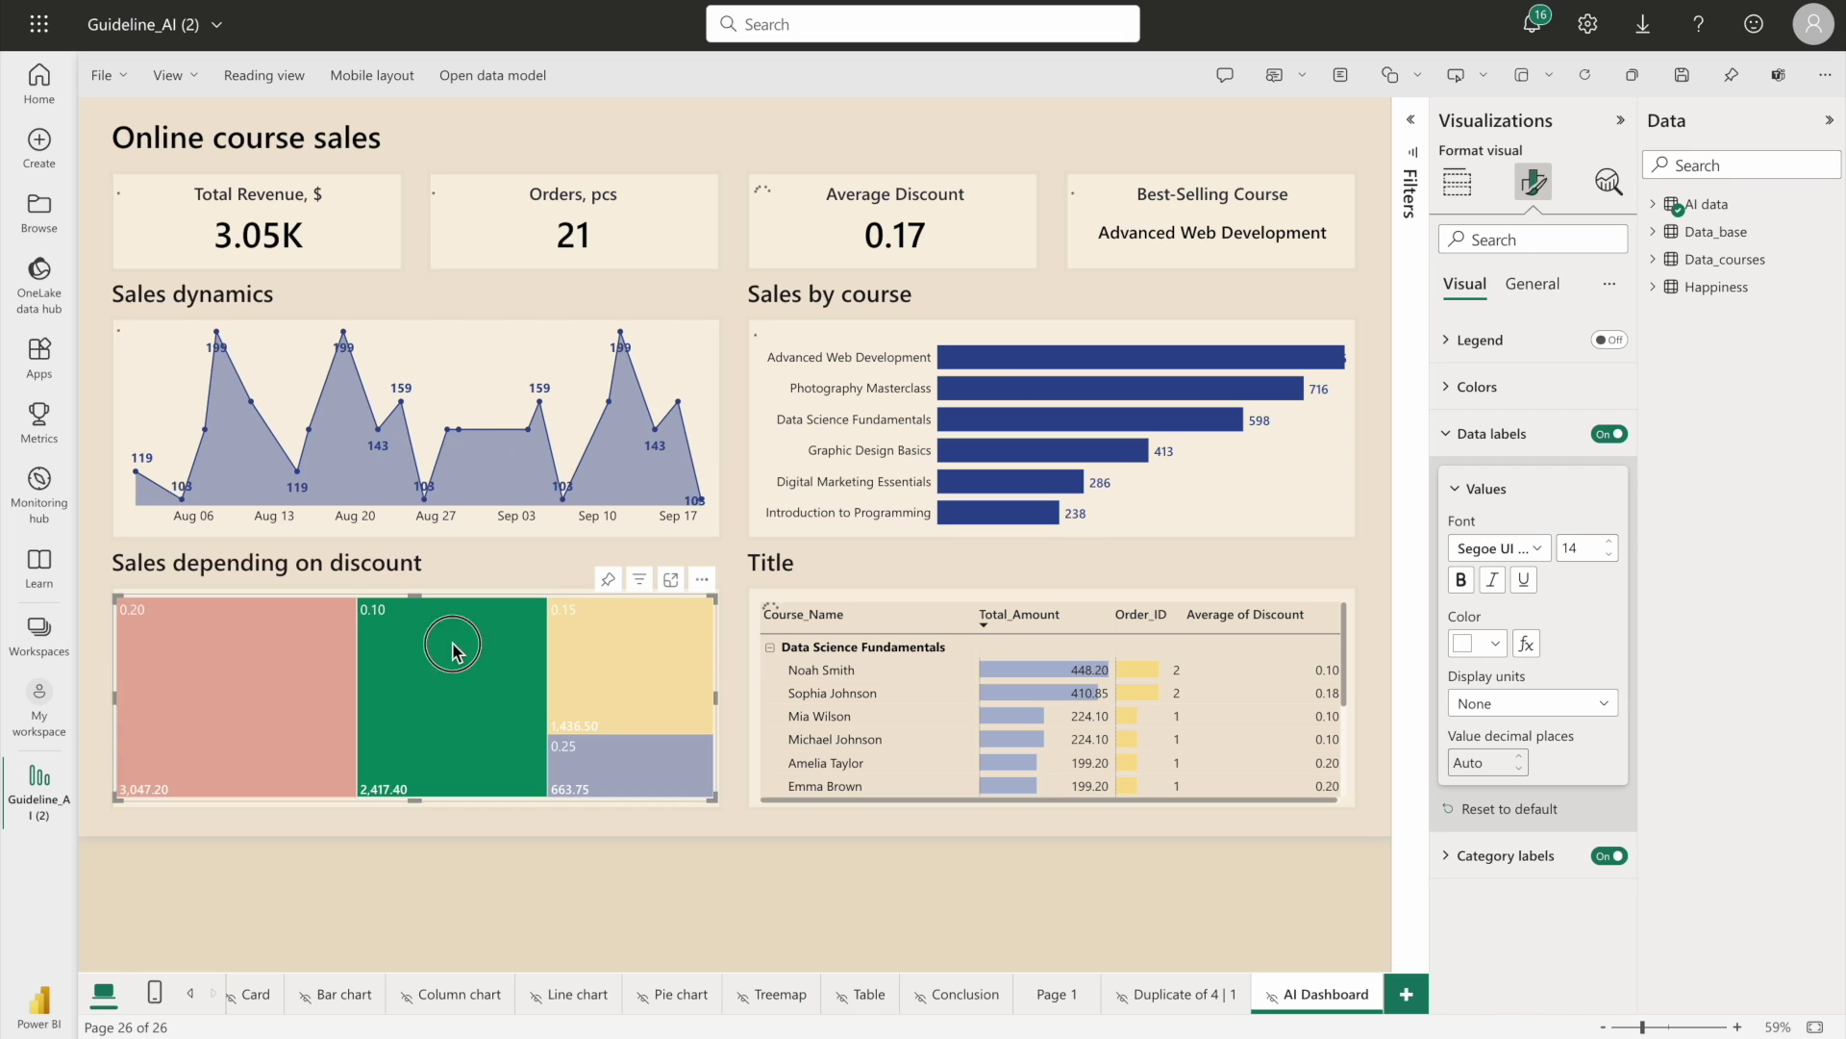
pyautogui.click(462, 705)
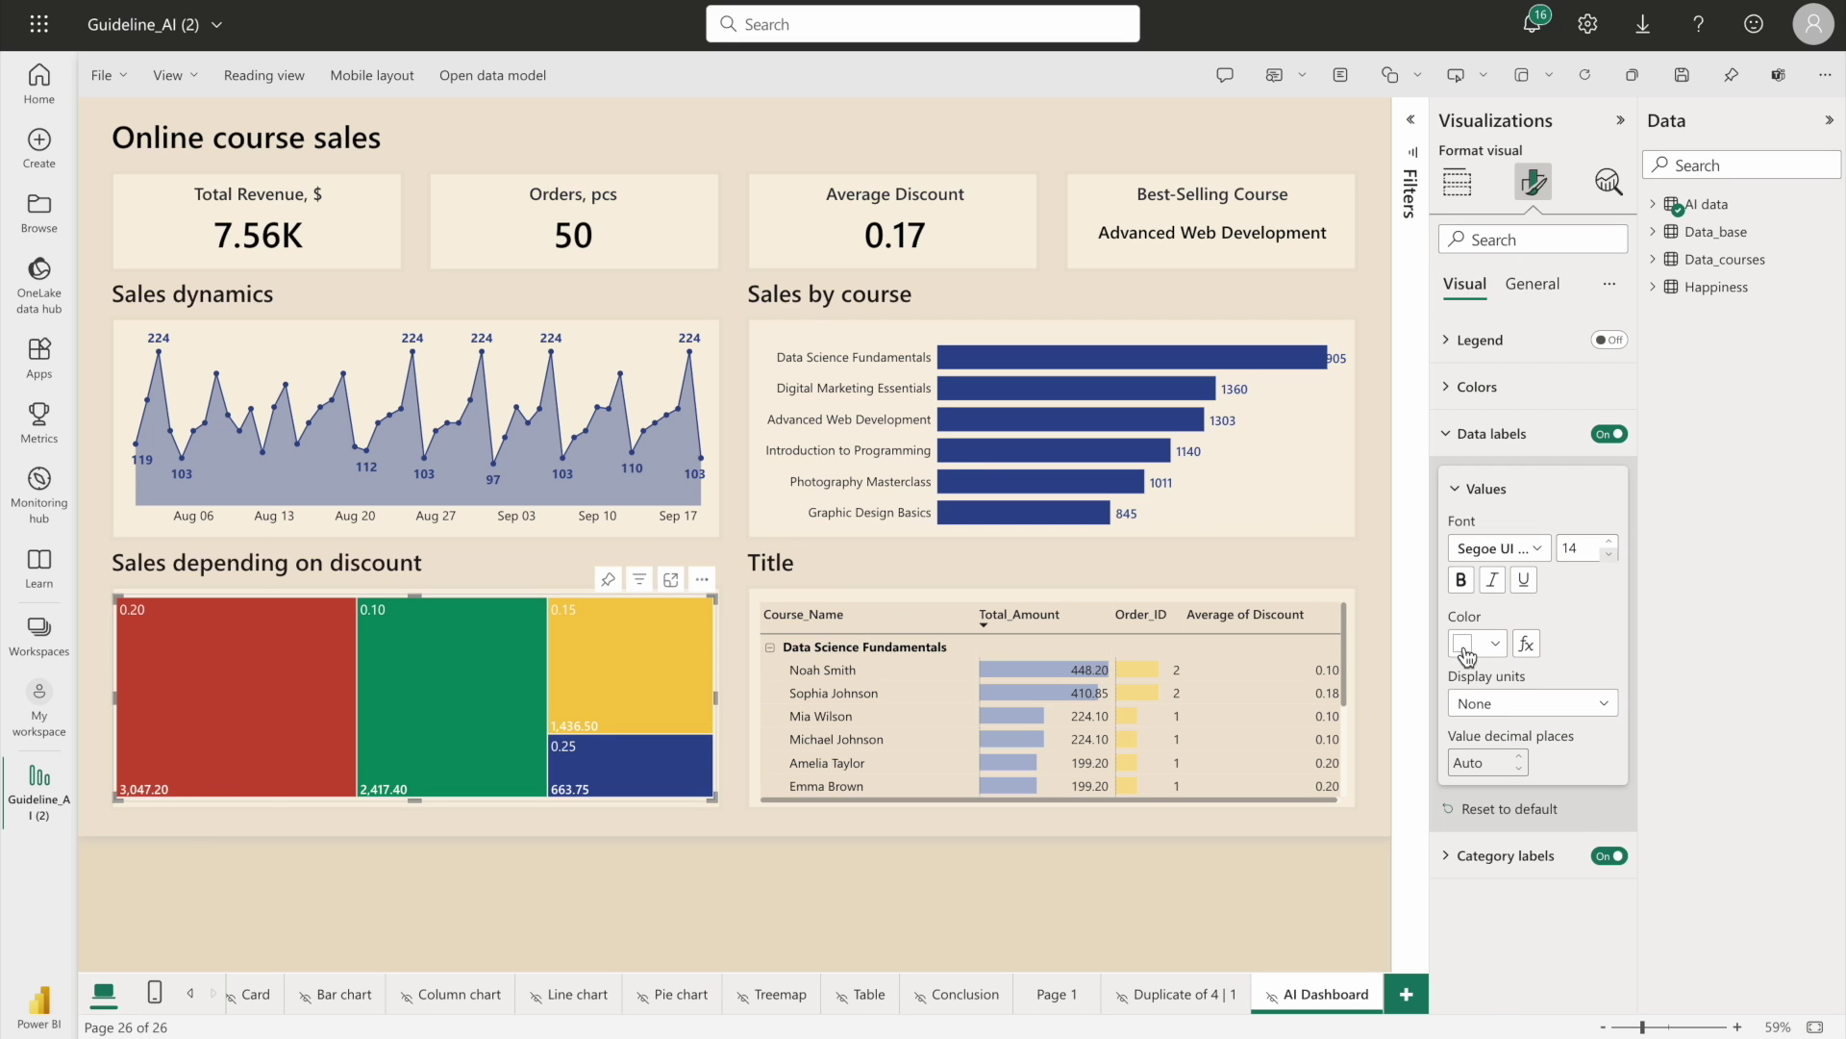
pyautogui.click(1463, 583)
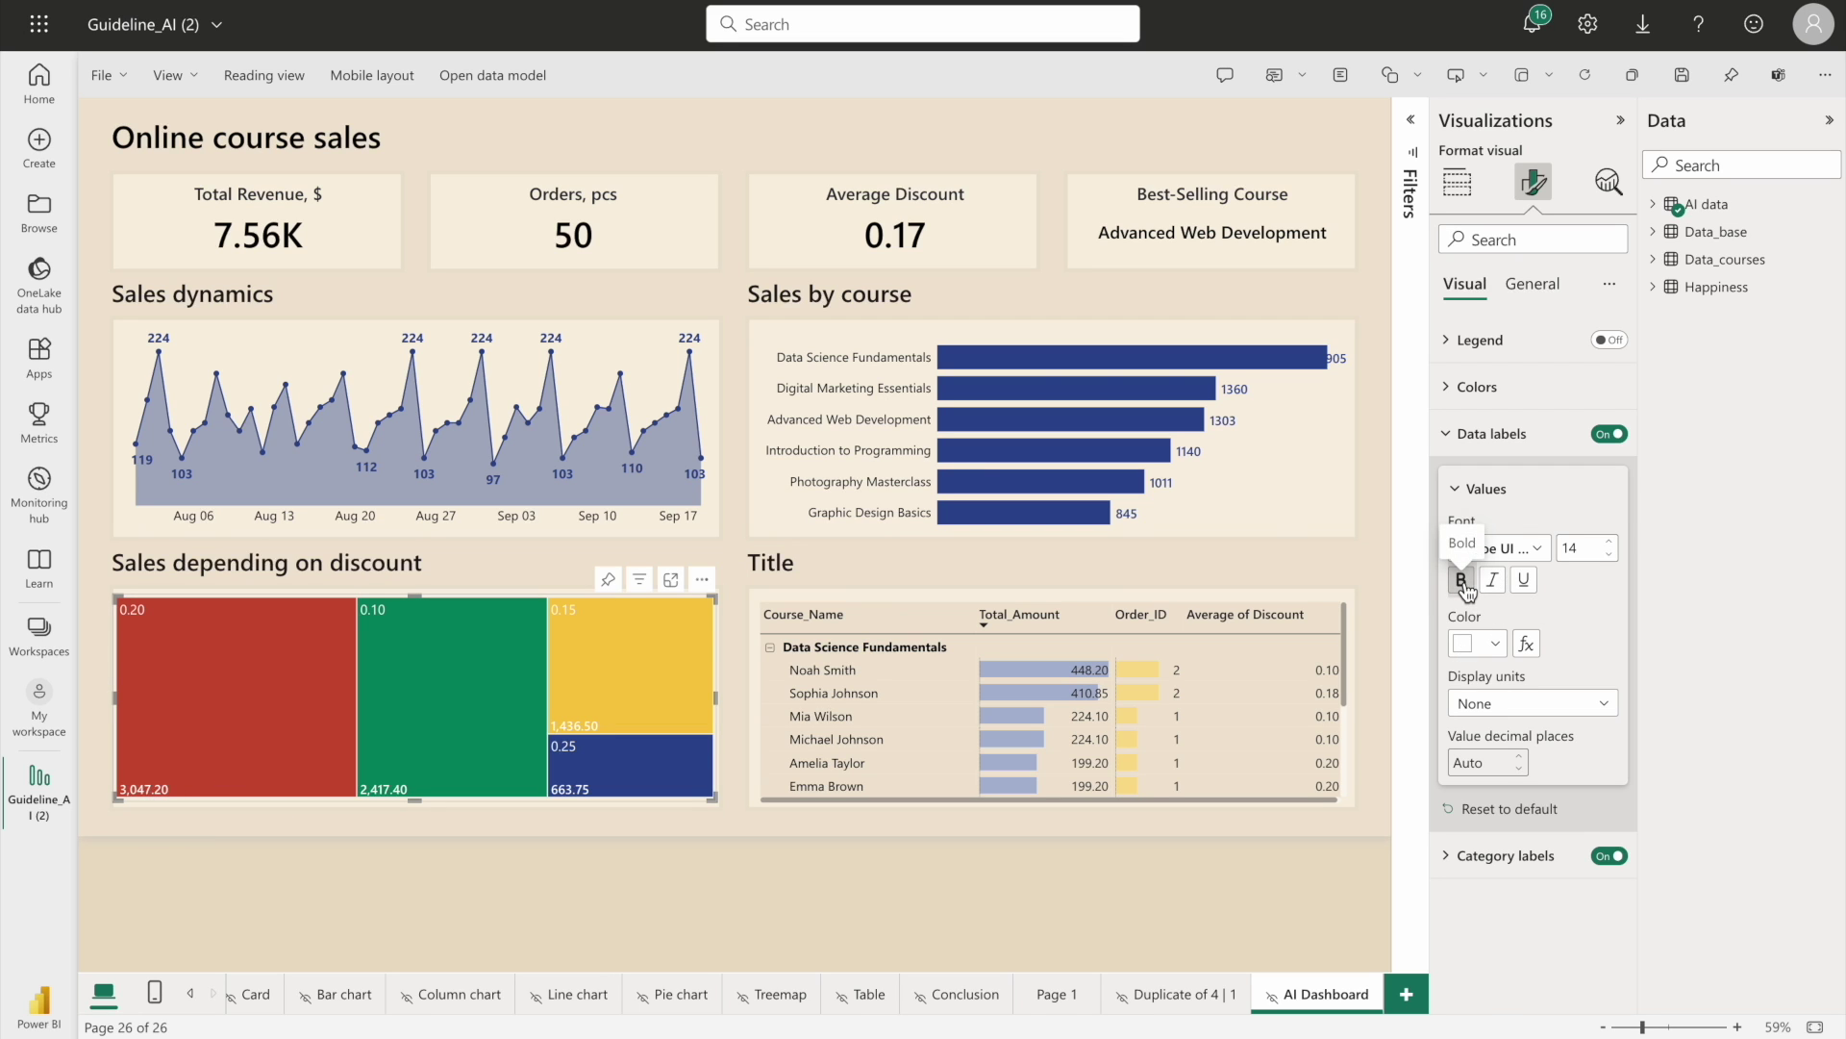
pyautogui.click(1610, 543)
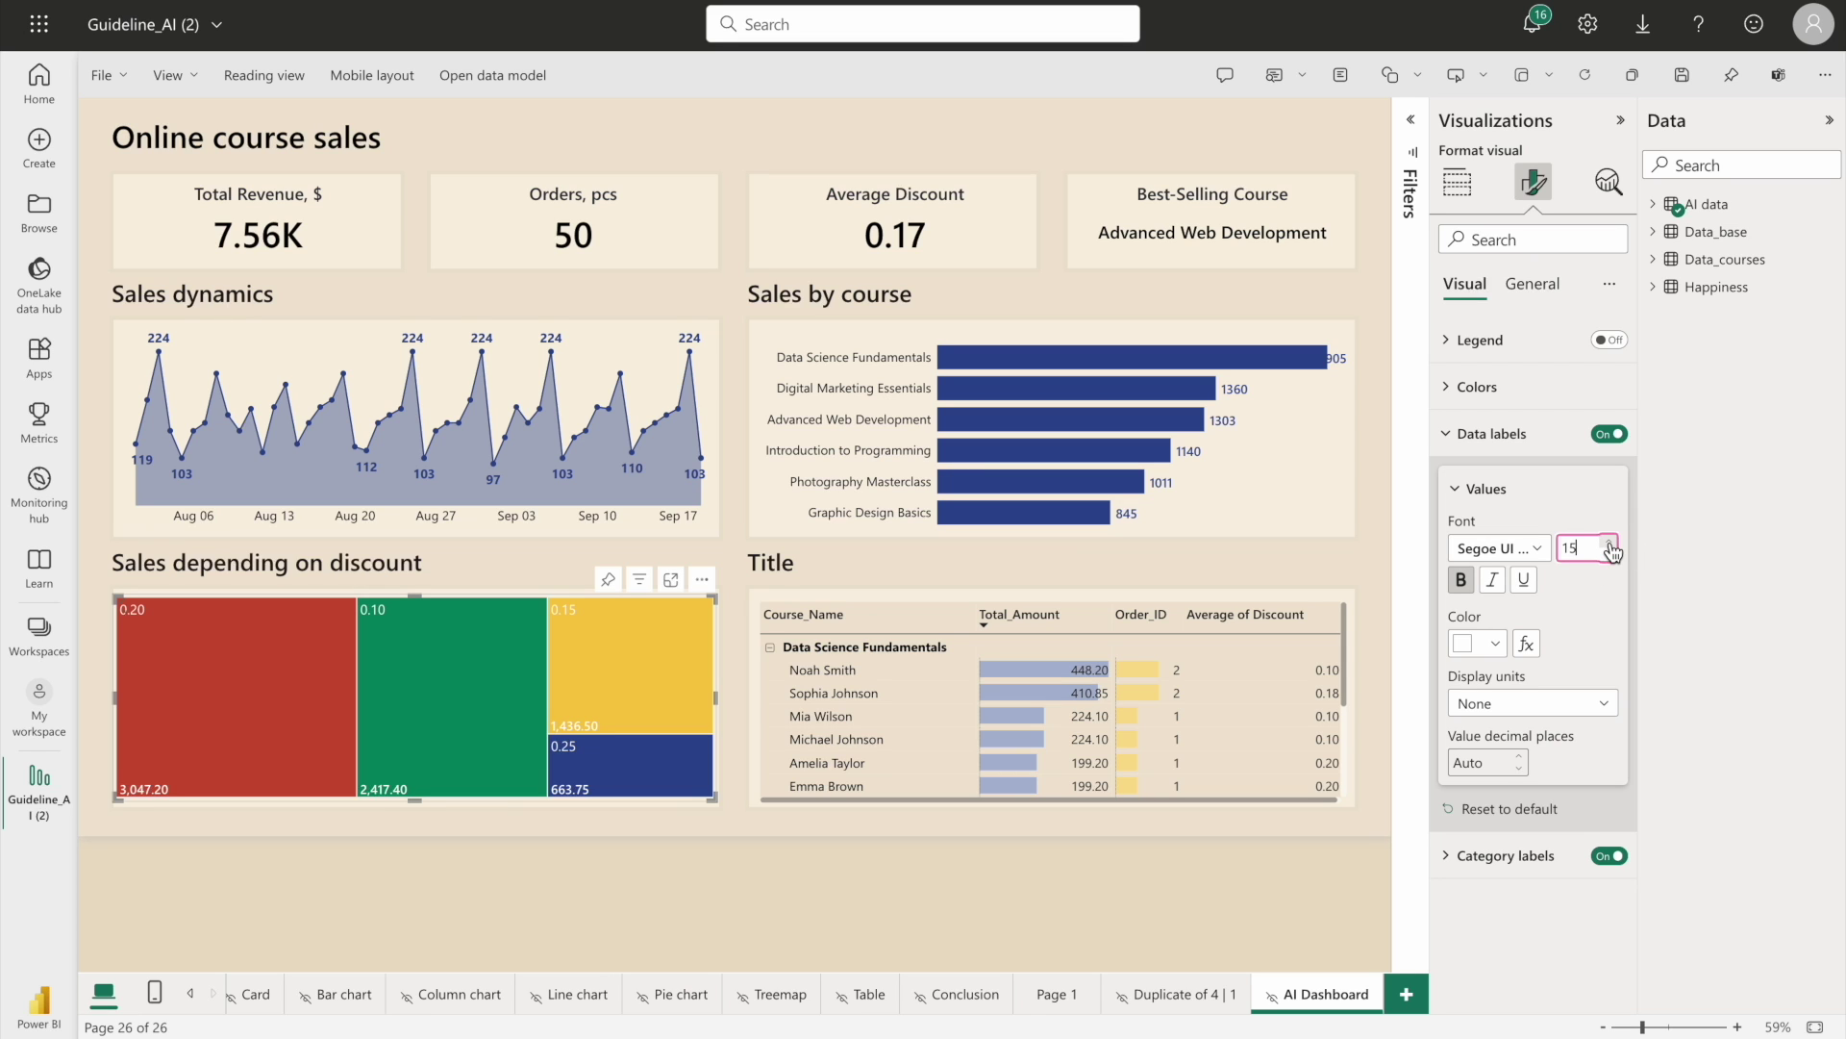
pyautogui.click(1611, 543)
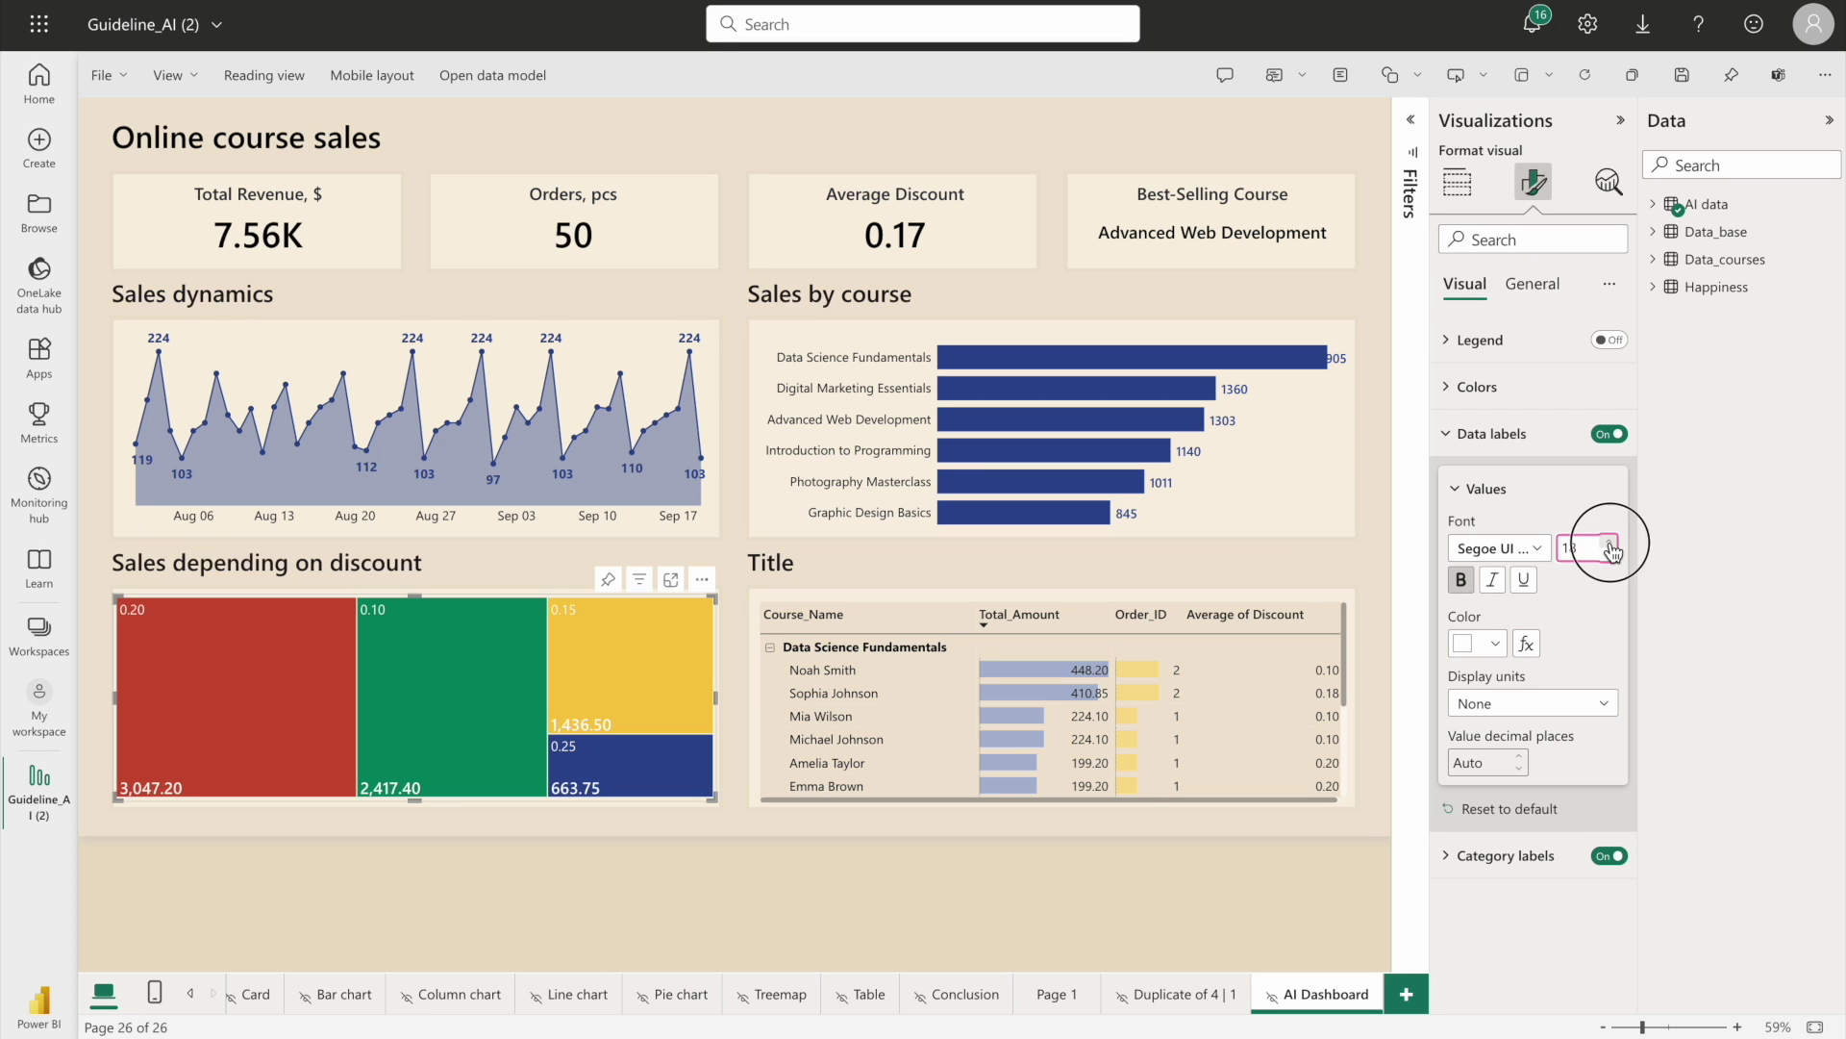
pyautogui.click(1611, 545)
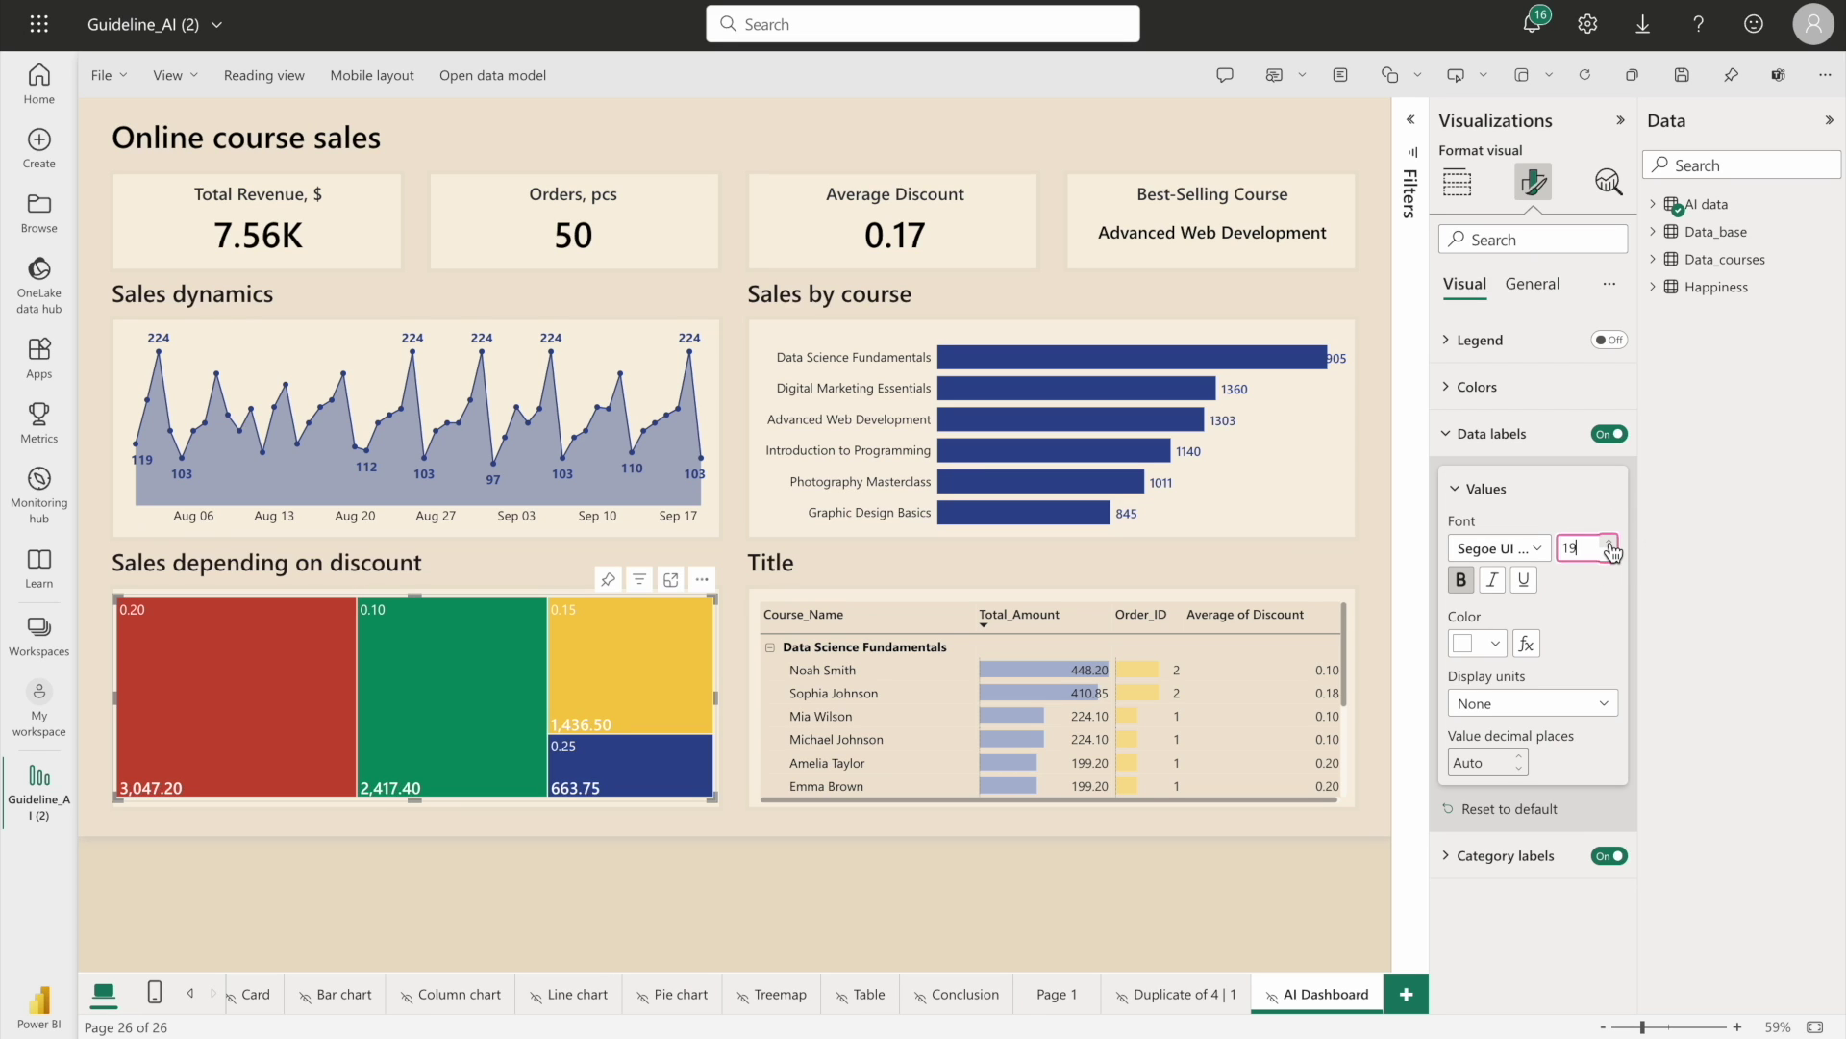
pyautogui.click(1465, 444)
# Make the treemap's category labels bold with font size 22
pyautogui.click(1472, 480)
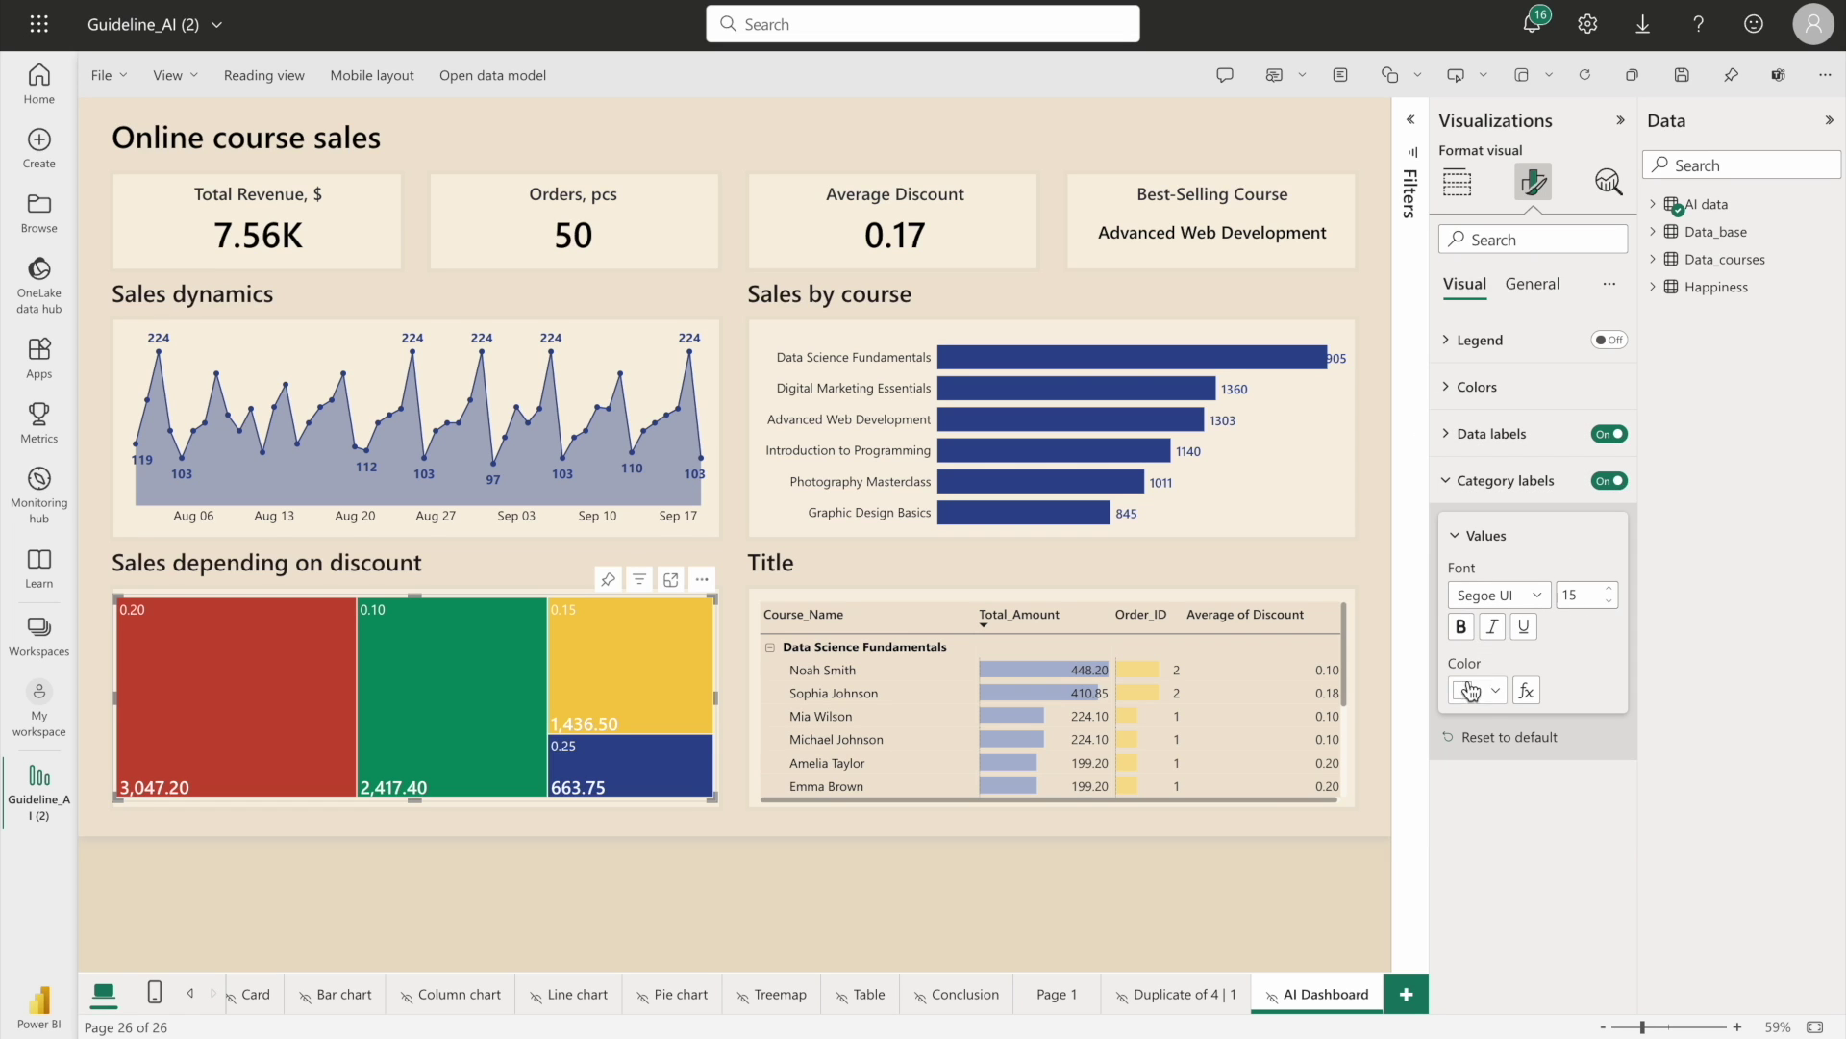
pyautogui.click(1461, 627)
pyautogui.click(1609, 588)
pyautogui.click(1609, 587)
pyautogui.click(1609, 587)
pyautogui.click(1609, 588)
pyautogui.click(1611, 591)
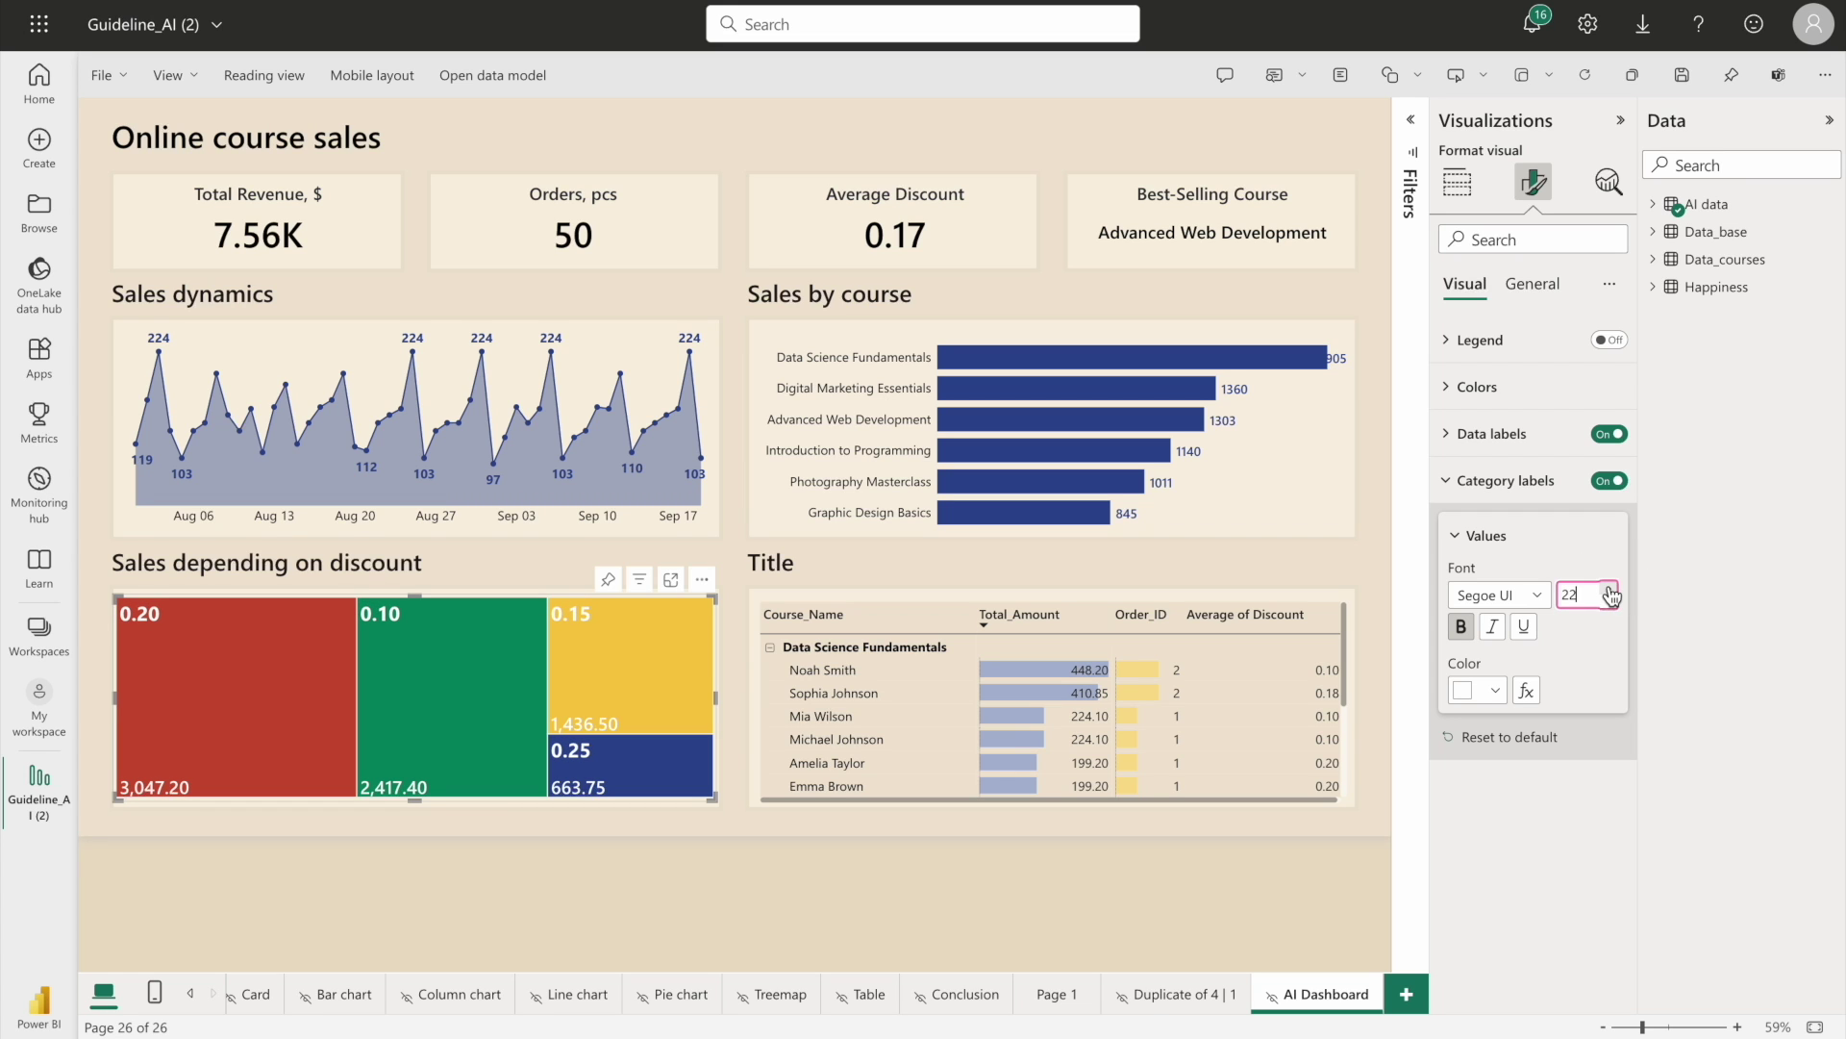
pyautogui.click(1510, 491)
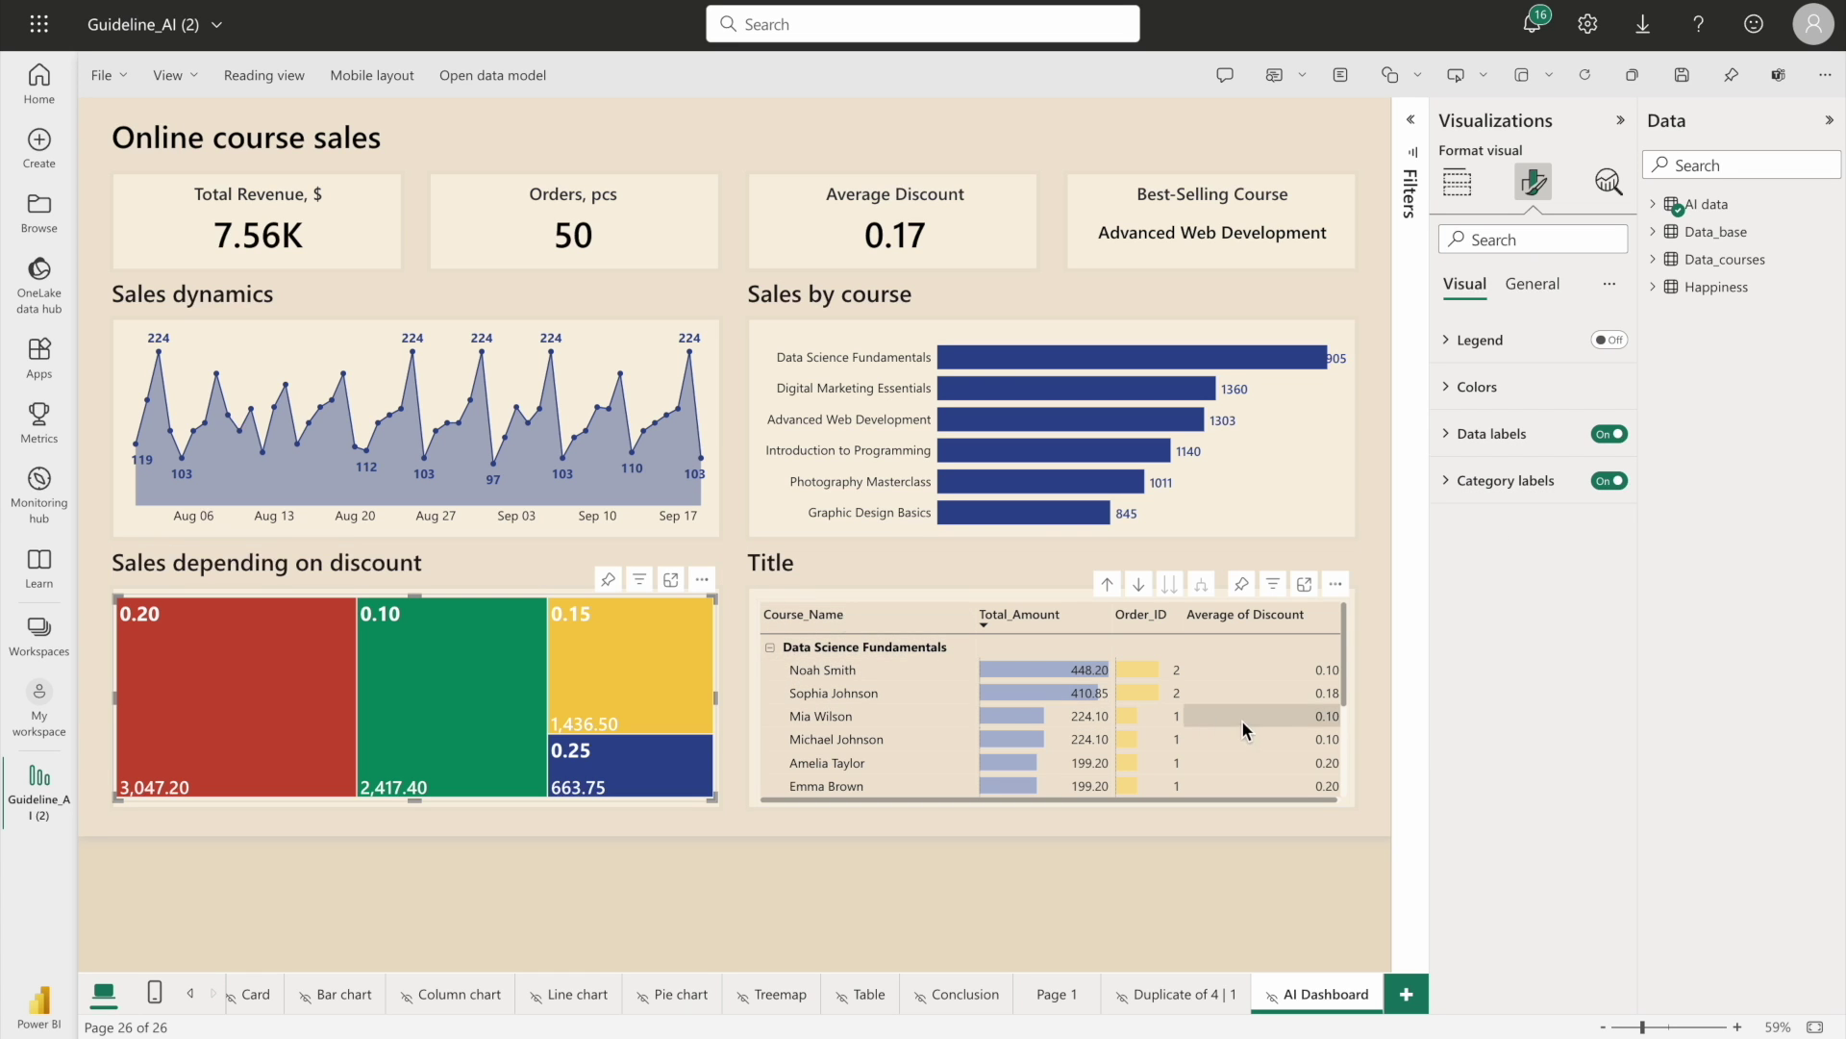
# Append ", $" to the Sales dynamics and Sales by course headings
pyautogui.click(232, 303)
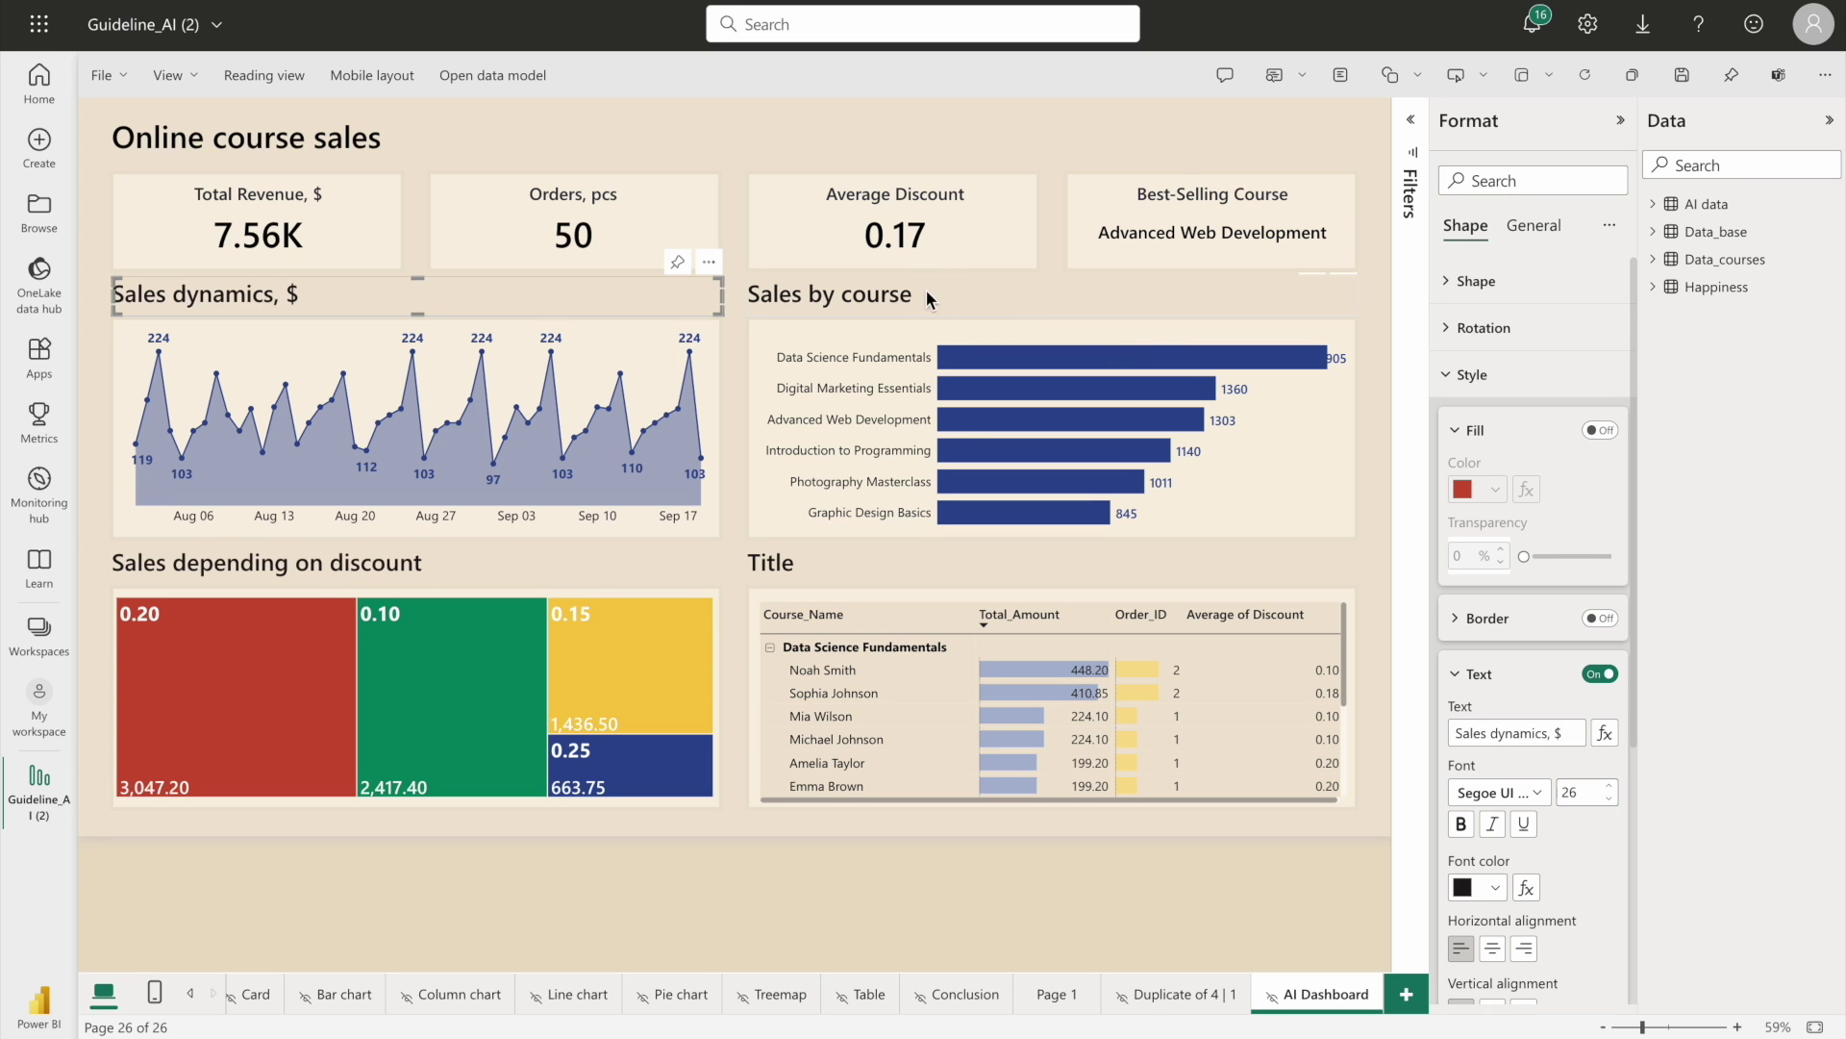
pyautogui.click(899, 300)
pyautogui.click(1565, 733)
pyautogui.write('$')
pyautogui.press('BackSpace')
pyautogui.write(', $')
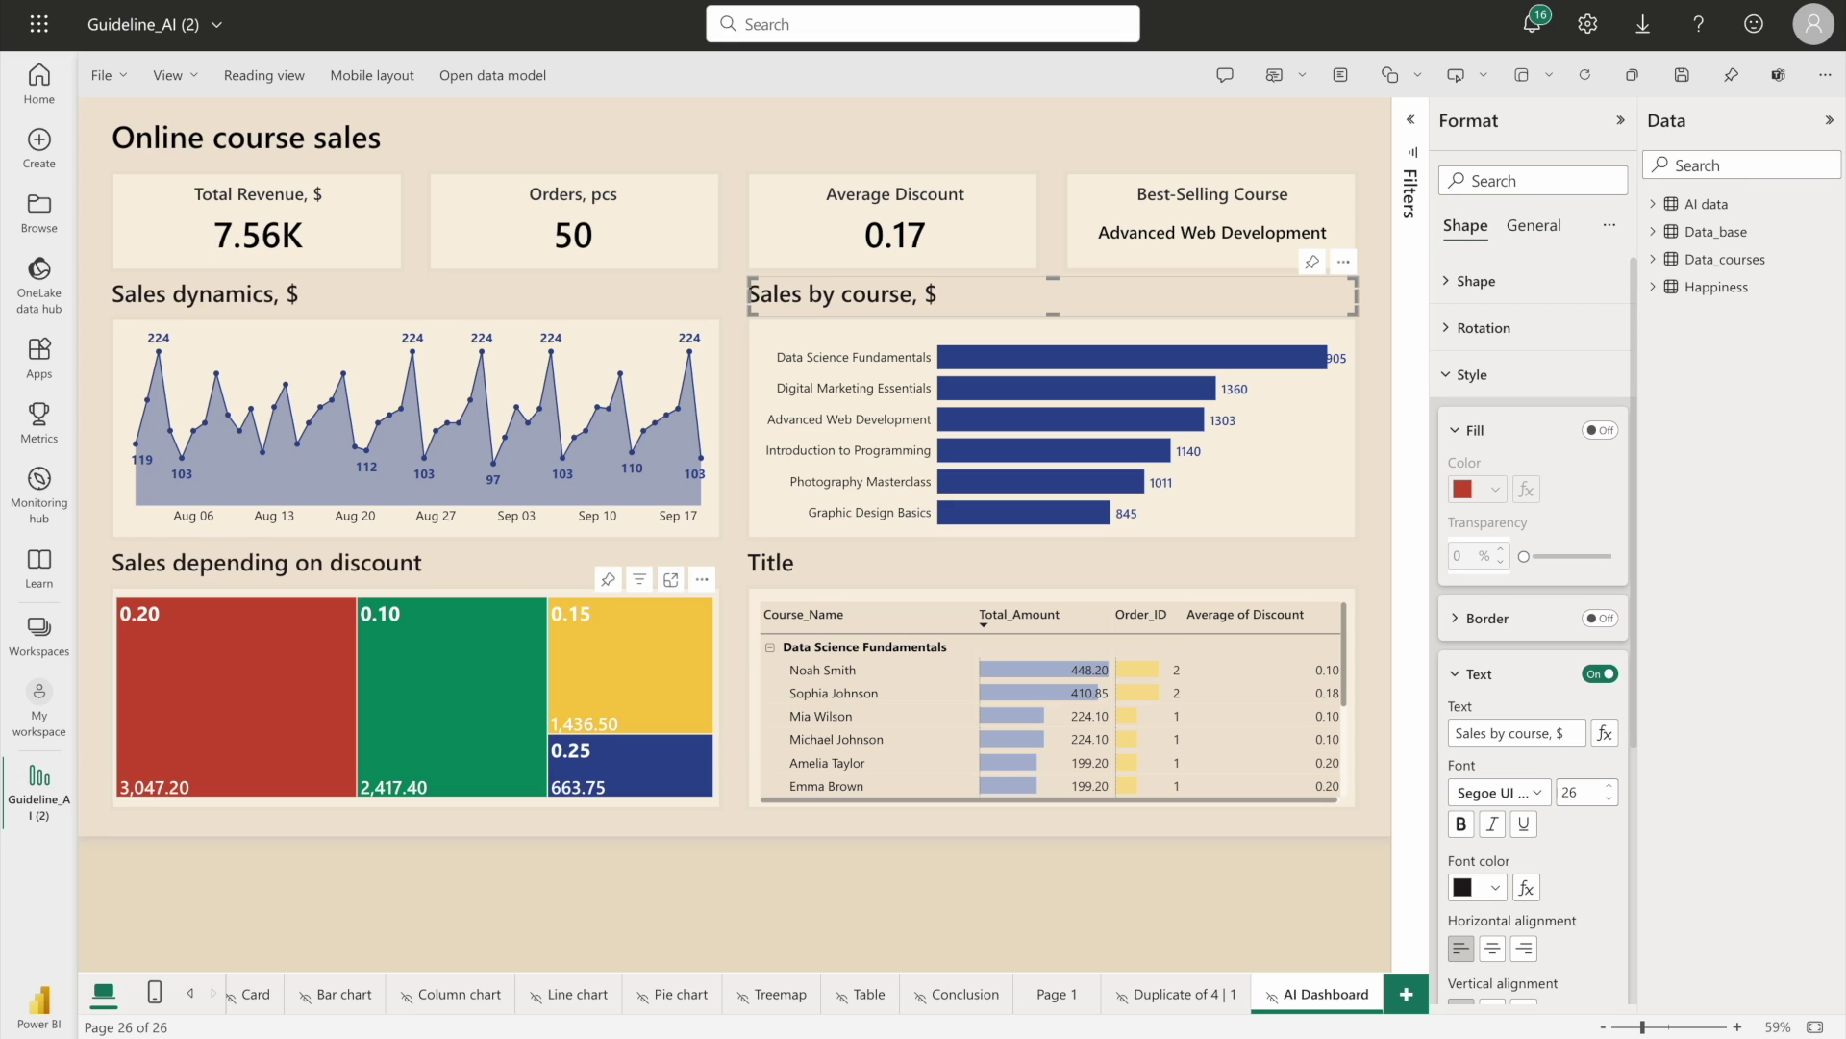
# Append the same ", $" suffix to the Sales depending on discount heading above the treemap
pyautogui.moveTo(1573, 737); pyautogui.dragTo(1468, 760)
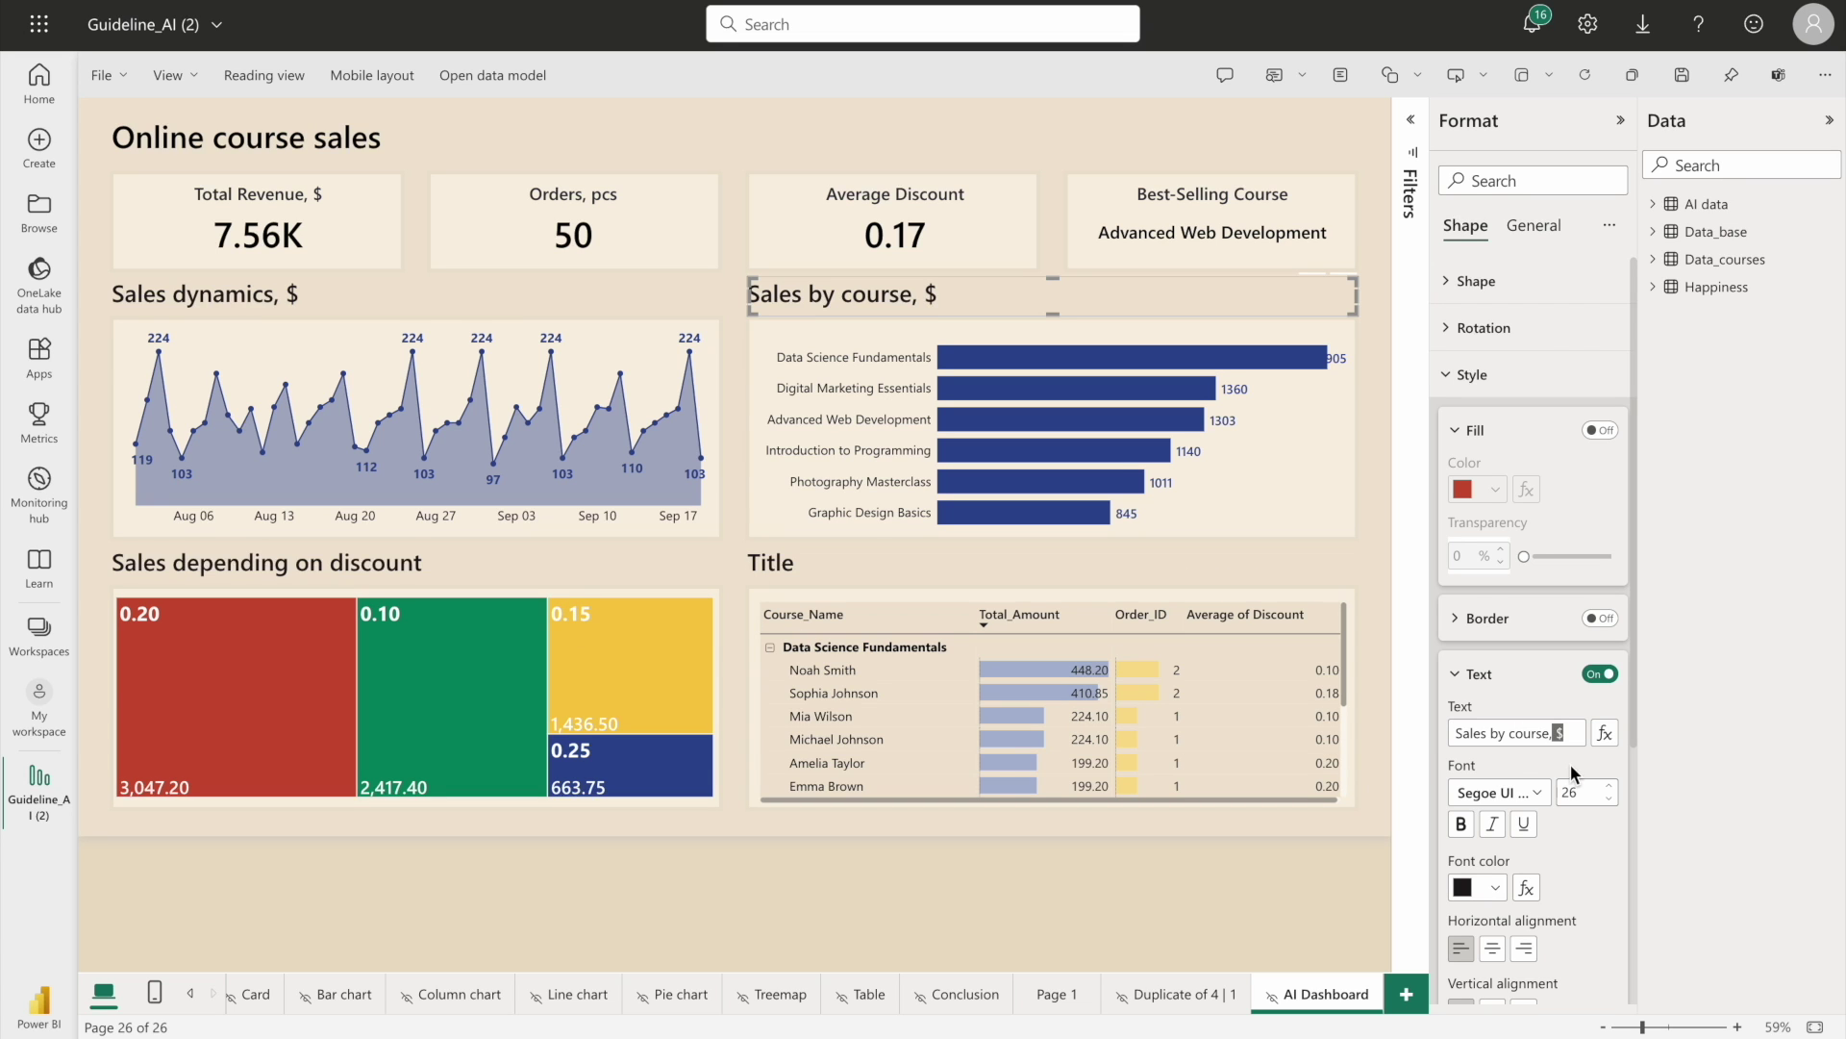
pyautogui.click(381, 566)
pyautogui.click(1568, 732)
pyautogui.press('End')
pyautogui.write(', $')
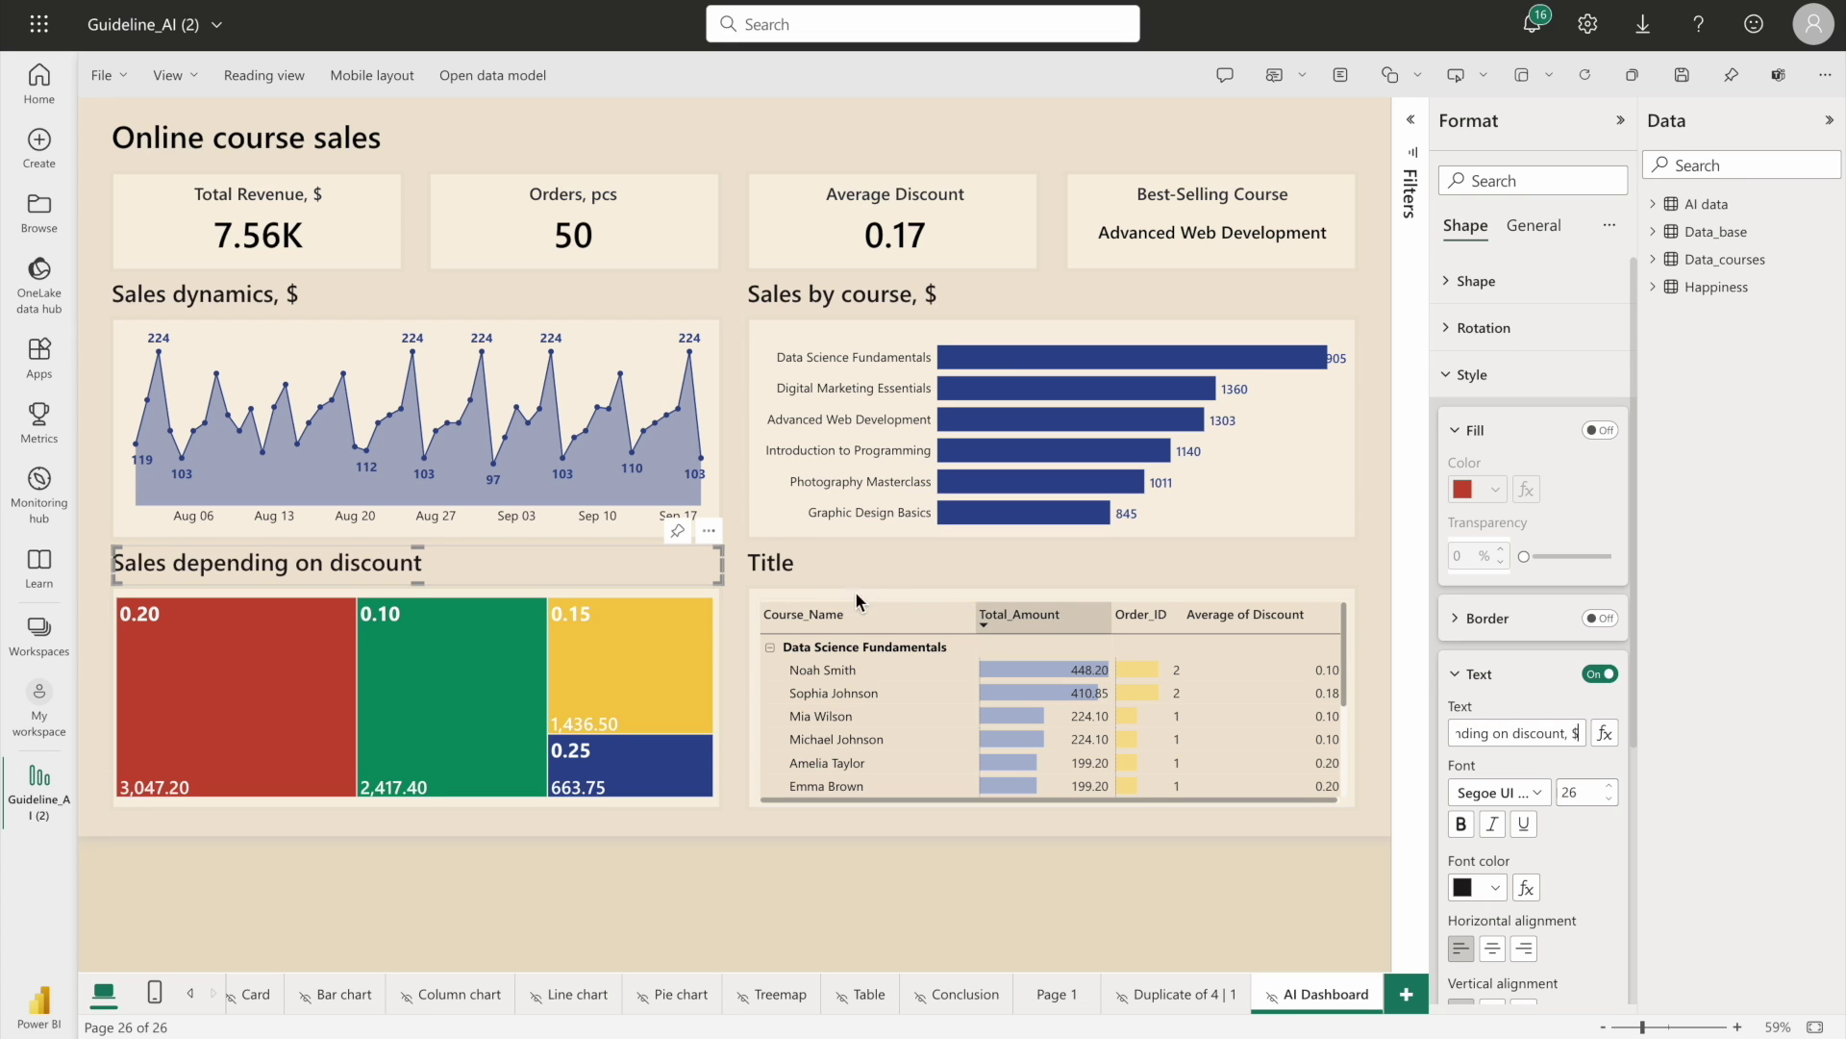
# Replace the placeholder heading above the table with "Info by course students" and deselect it
pyautogui.click(775, 566)
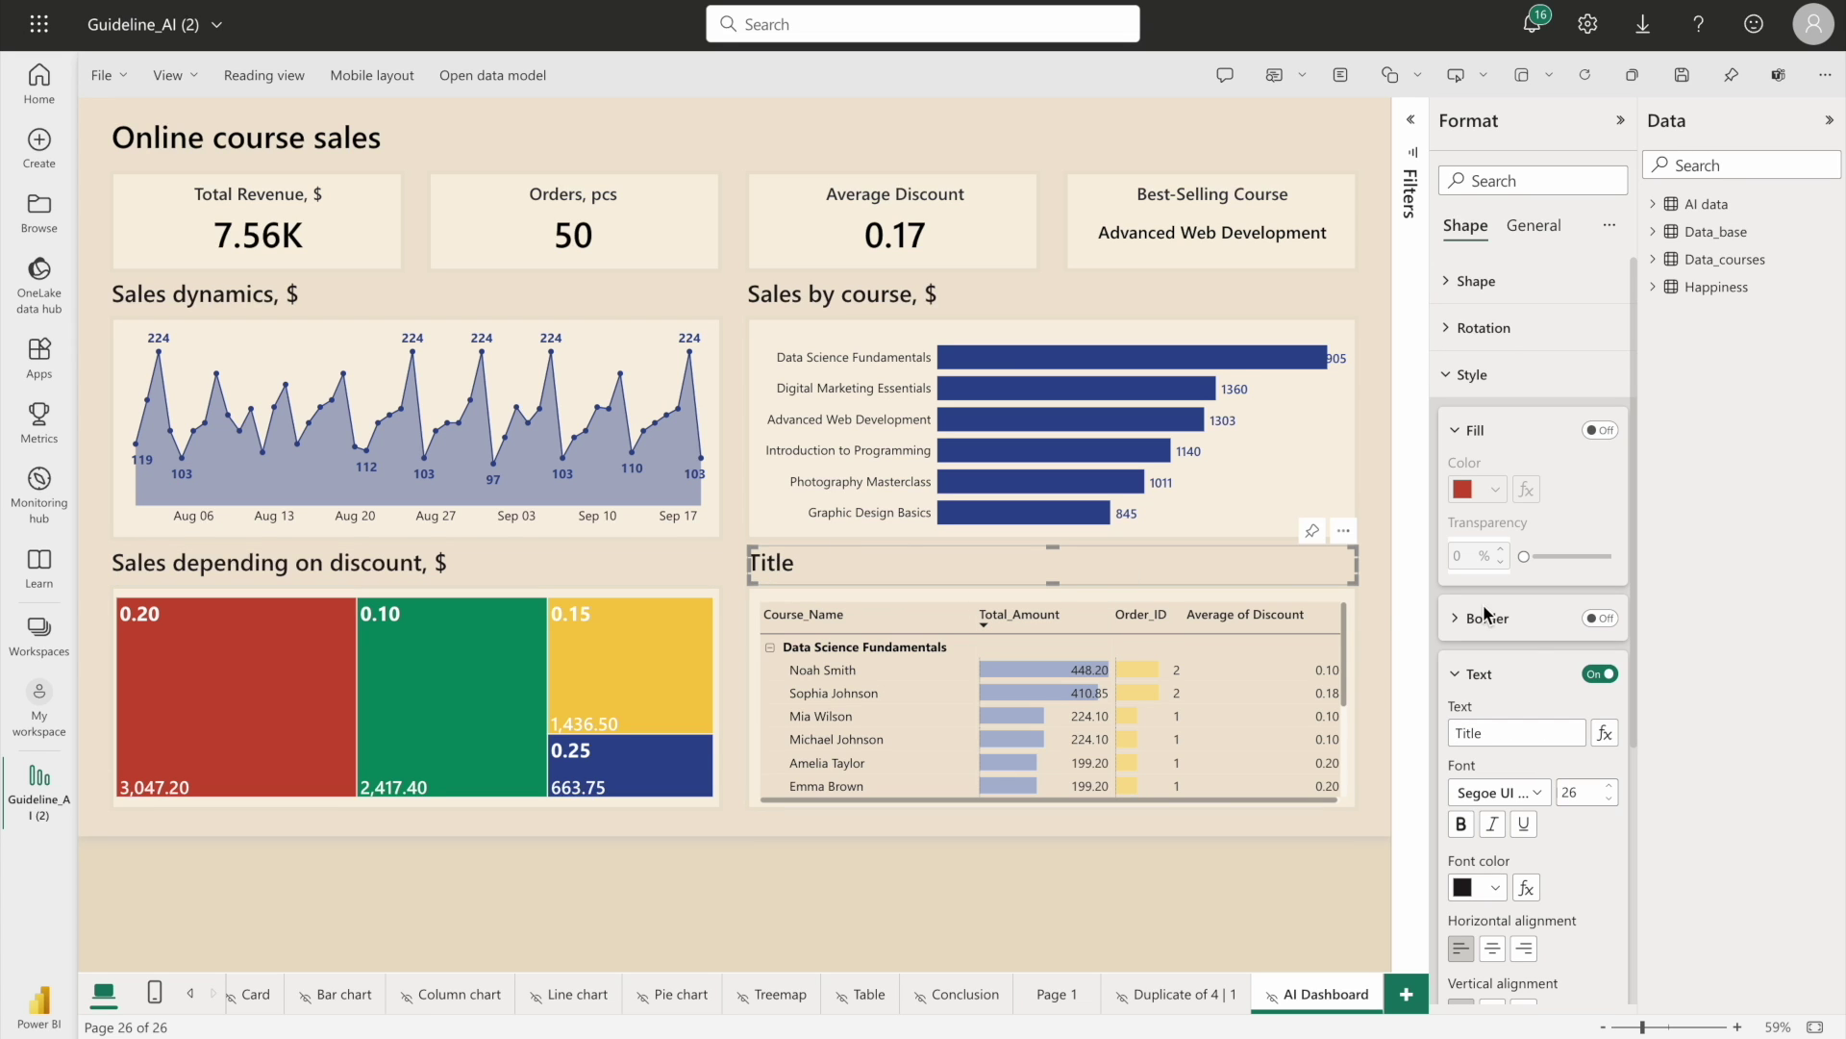
pyautogui.doubleClick(1490, 733)
pyautogui.write('Info ')
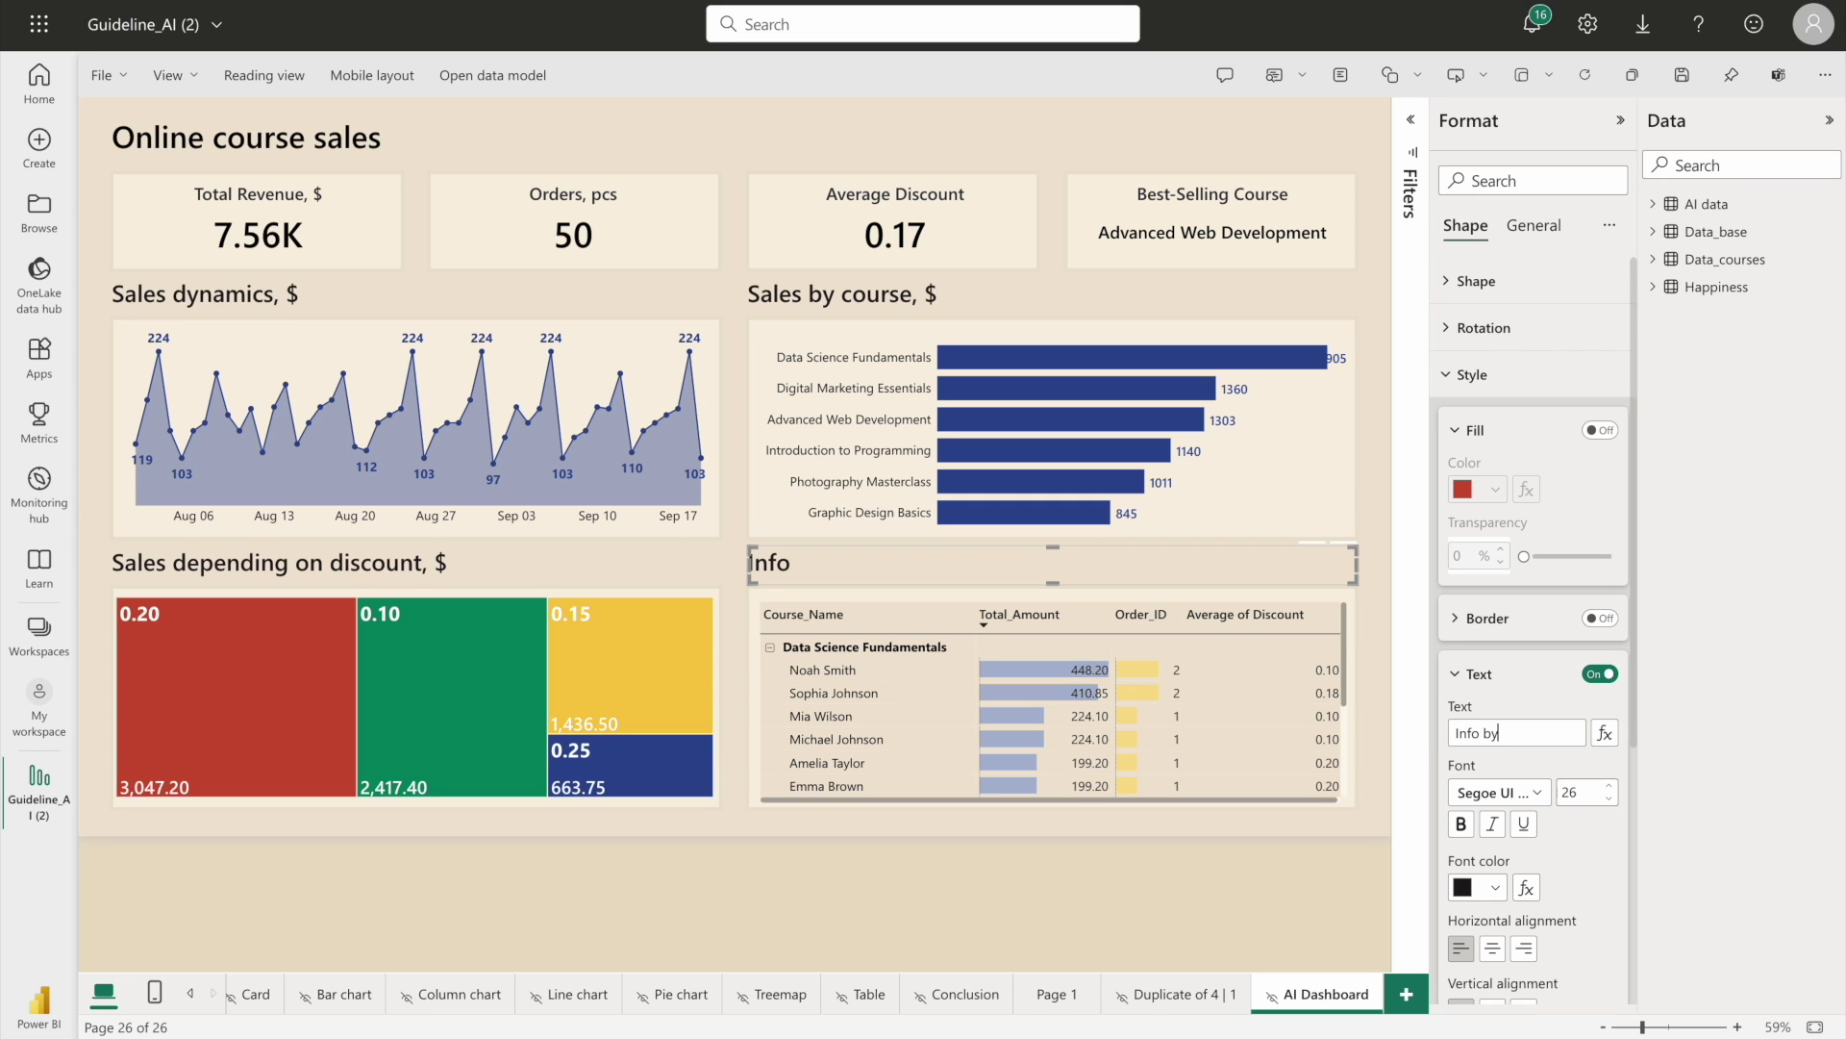
pyautogui.write('by course students')
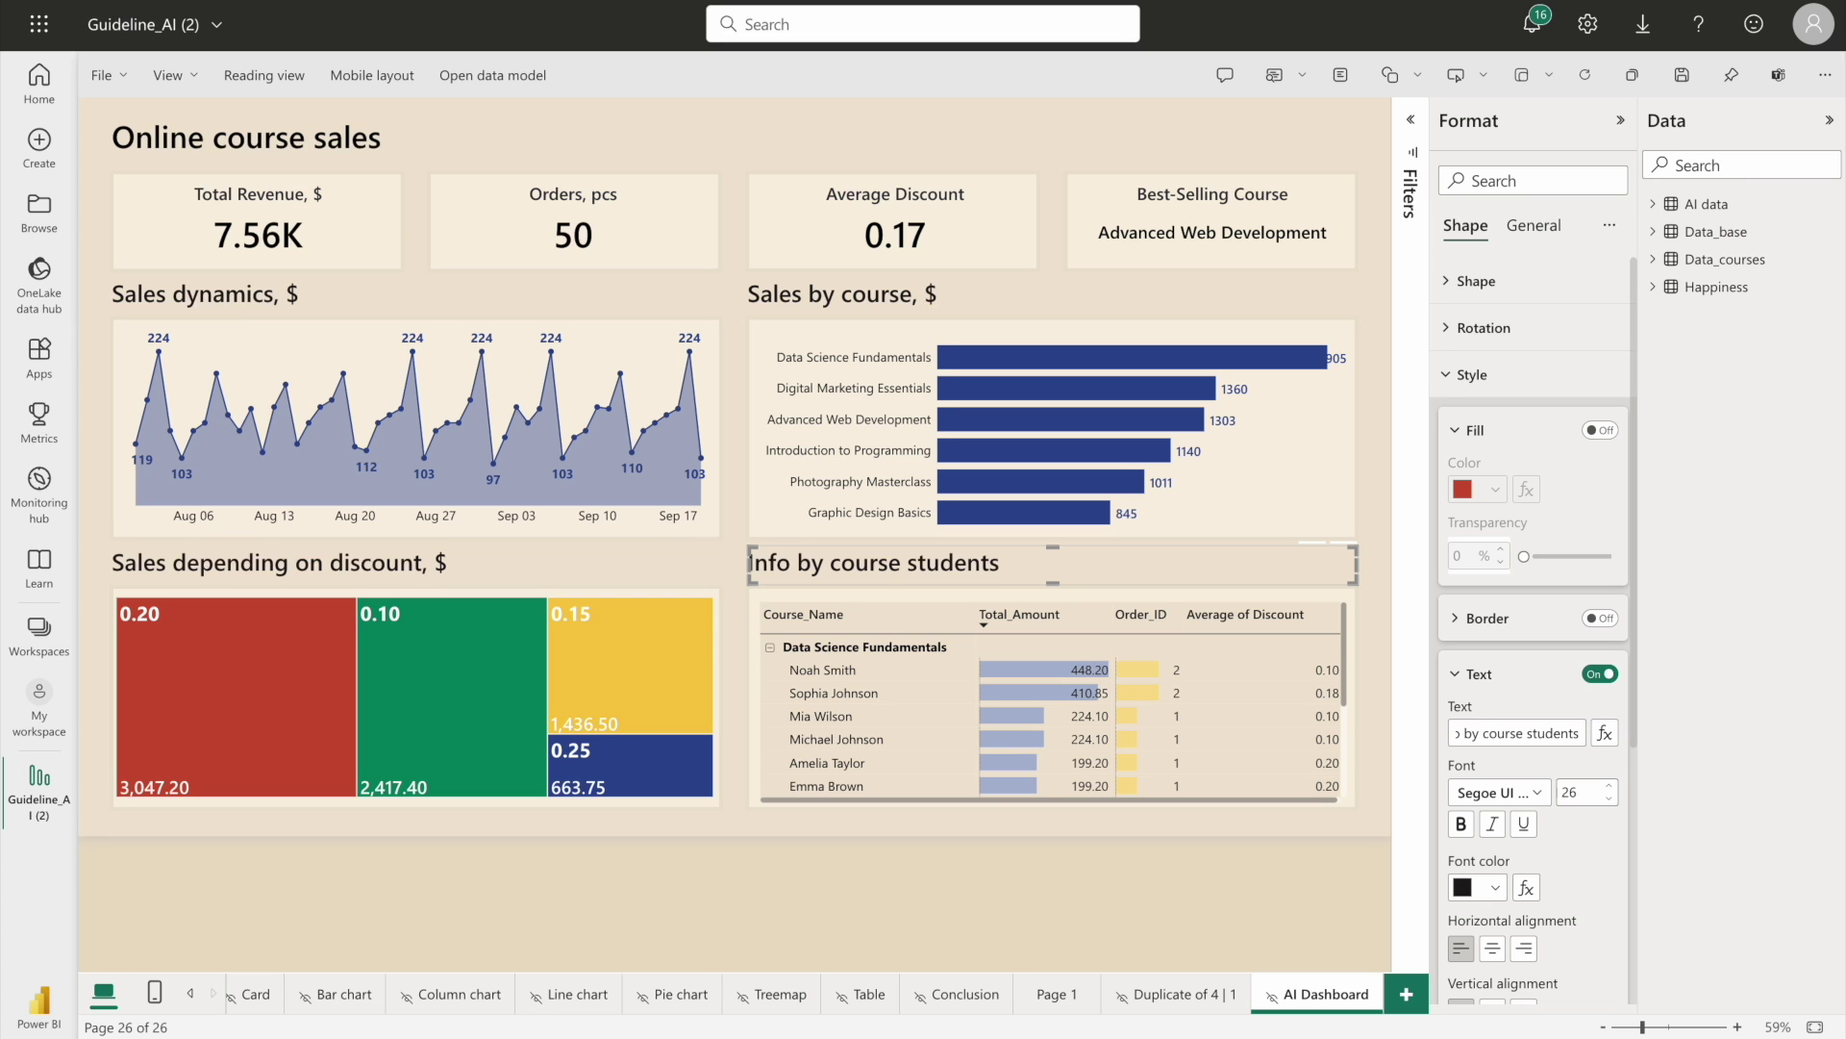
pyautogui.click(904, 870)
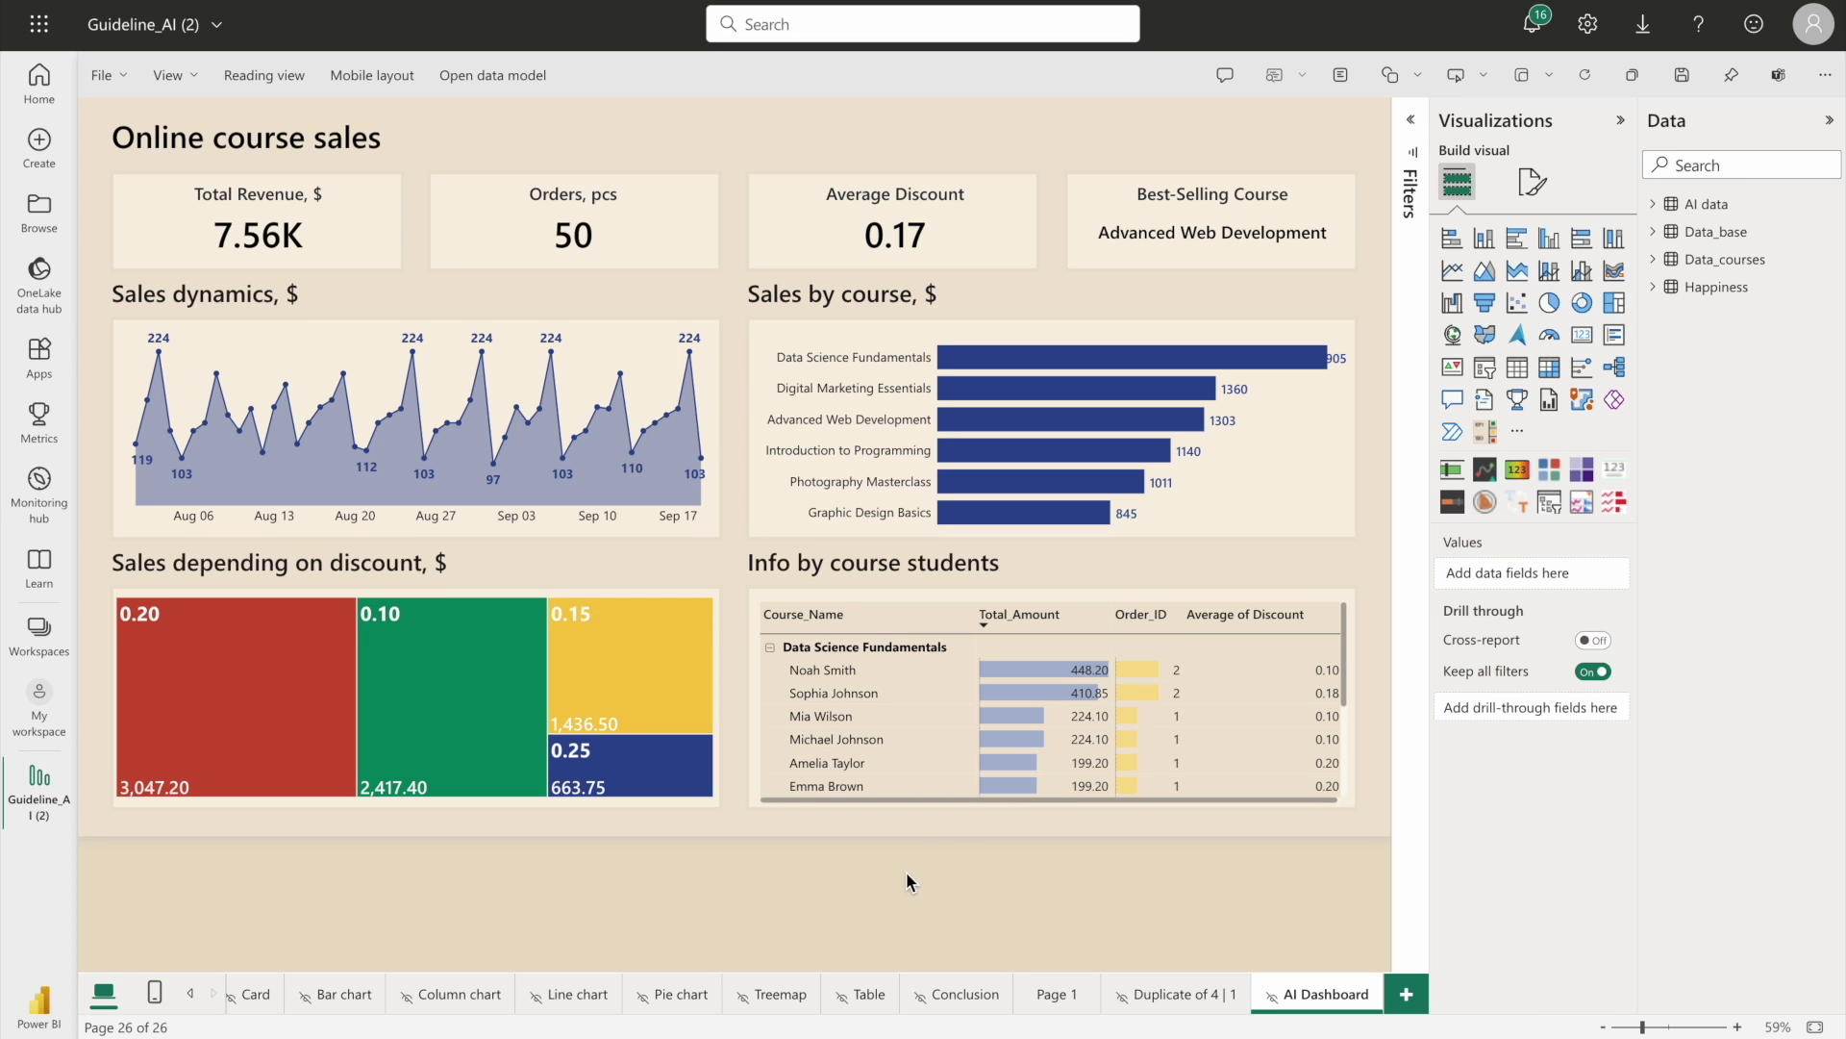
pyautogui.moveTo(1095, 676)
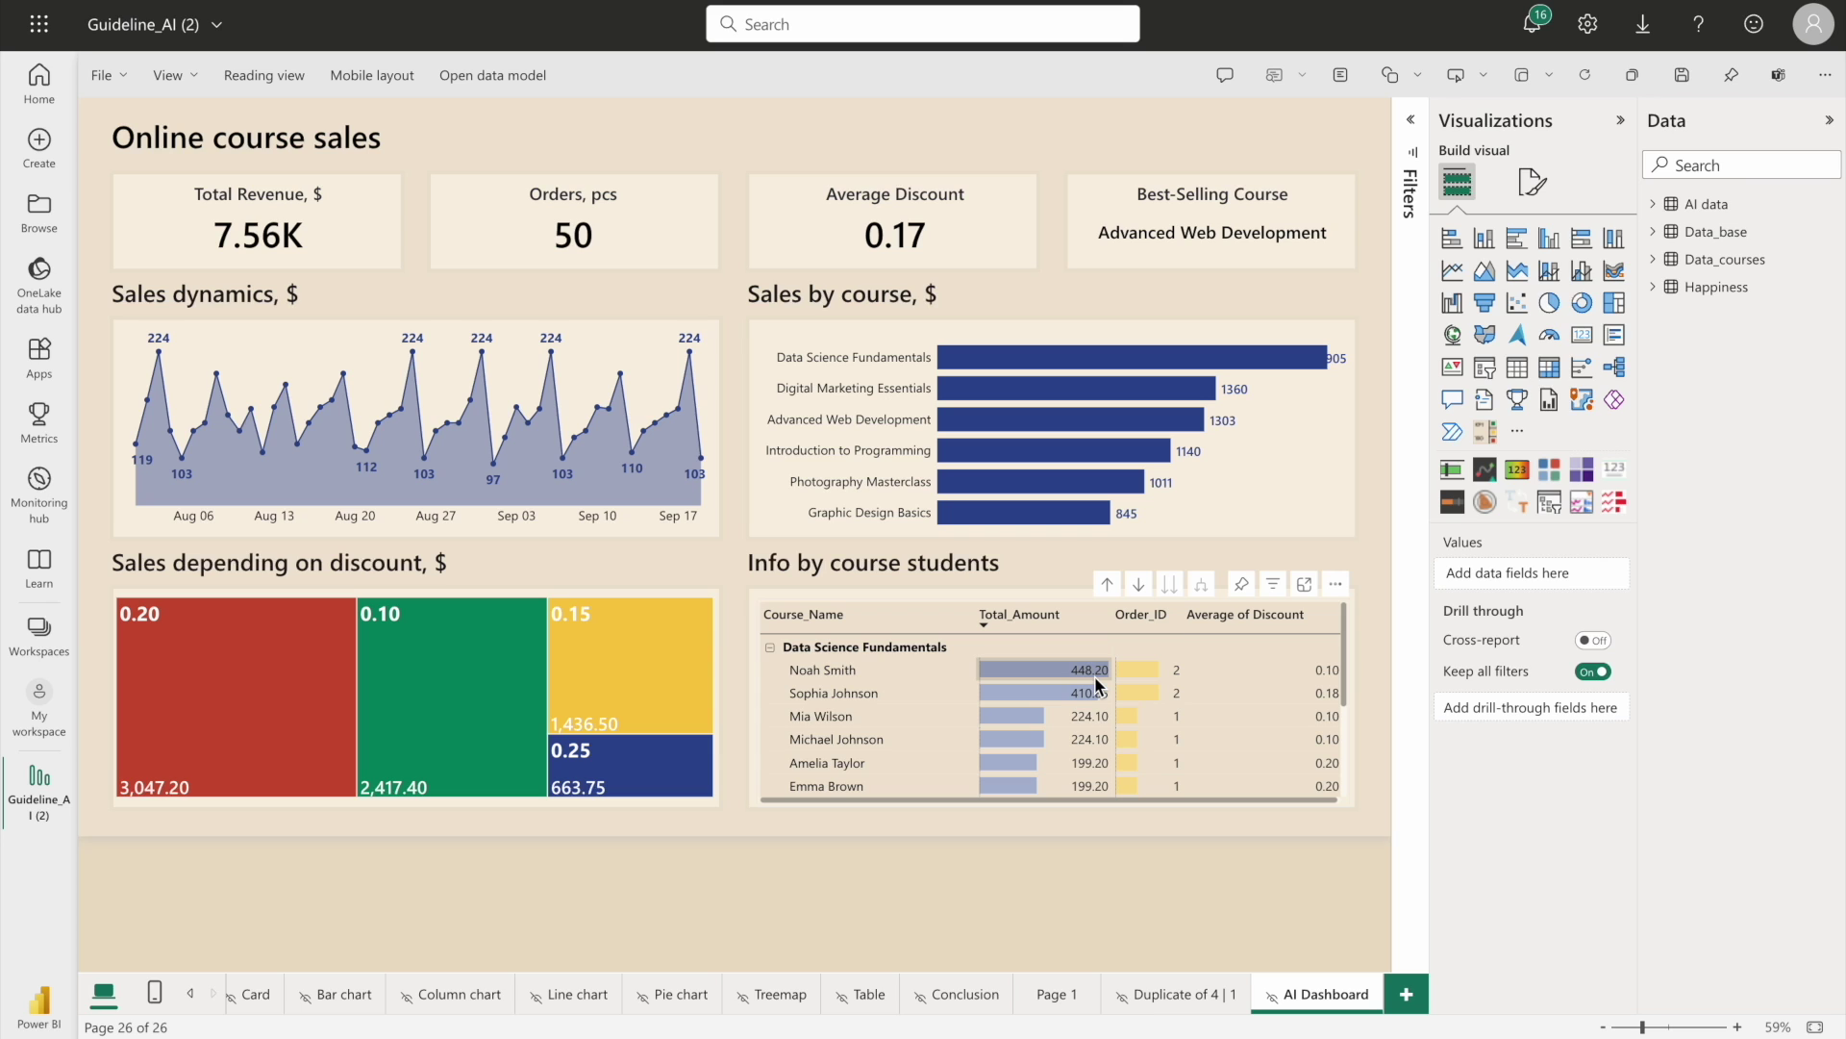